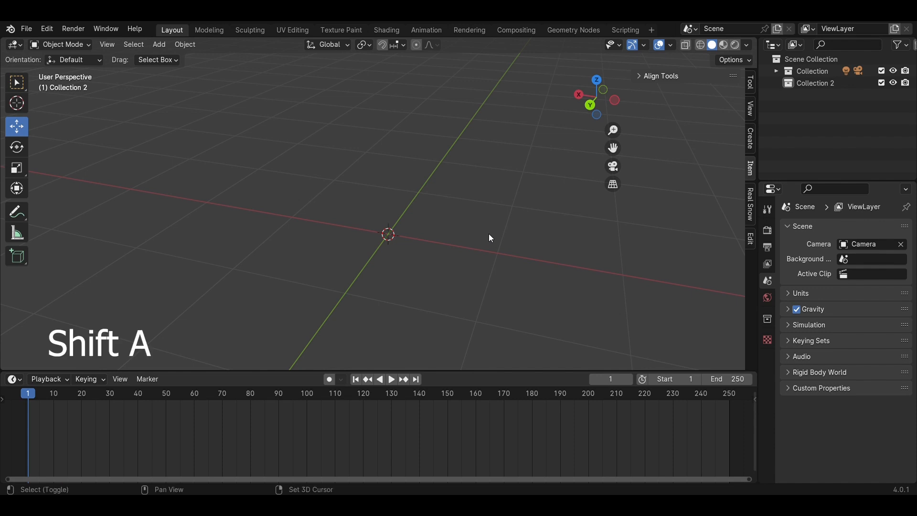
- Add a cube mesh at the world origin with a size of 1 m
left_click(536, 247)
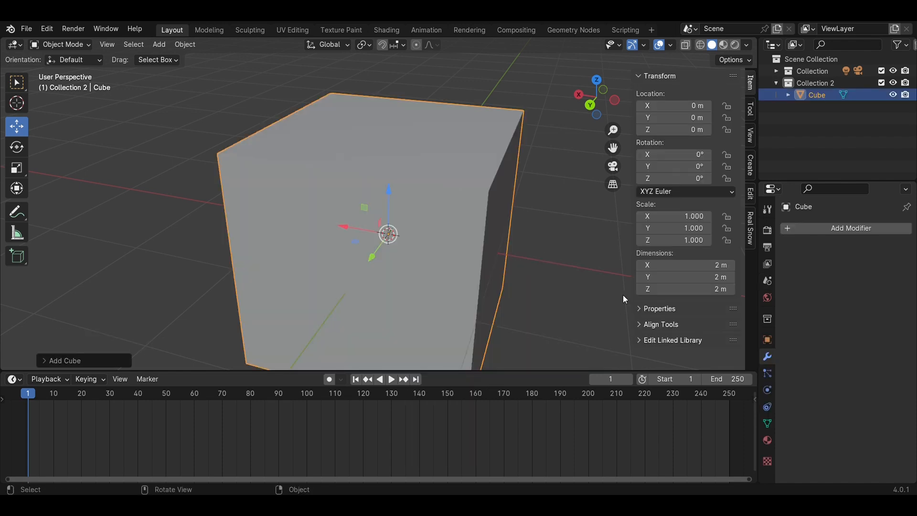
left_click(68, 361)
left_click(138, 258)
type("1")
key("Return")
left_click(497, 251)
- Set the cube's dimensions to X 0.5 m, Y 1.3 m and Z 0.7 m to form a block
middle_click_drag(513, 254, 414, 277)
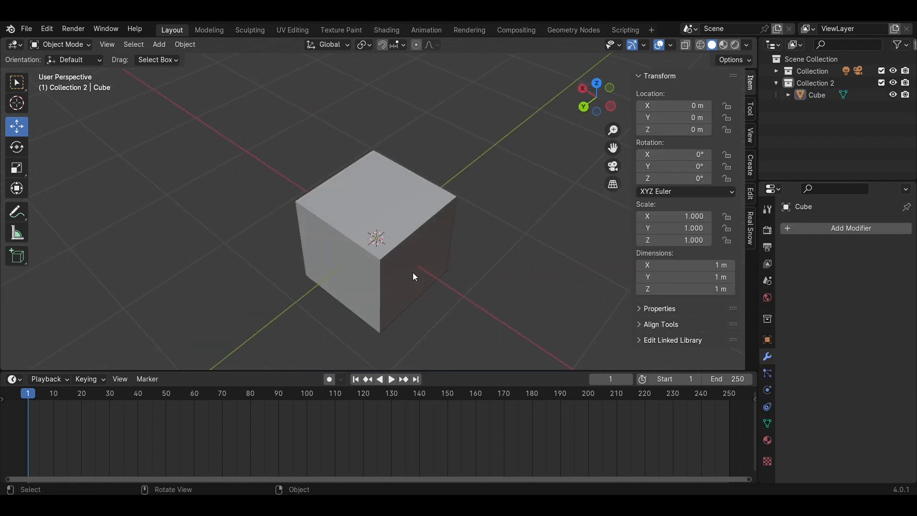
left_click(415, 277)
left_click(686, 265)
type("0.5")
key("Return")
left_click(686, 277)
type("1.3")
key("Return")
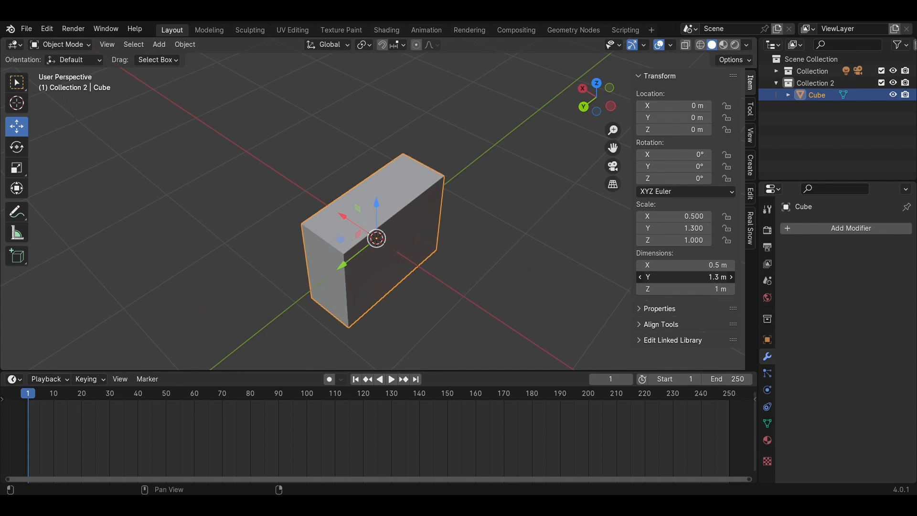
left_click_drag(686, 289, 681, 288)
middle_click_drag(493, 258, 502, 214)
mouse_move(687, 289)
left_mouse_down()
mouse_move(669, 288)
mouse_move(678, 289)
left_mouse_up()
left_click(498, 292)
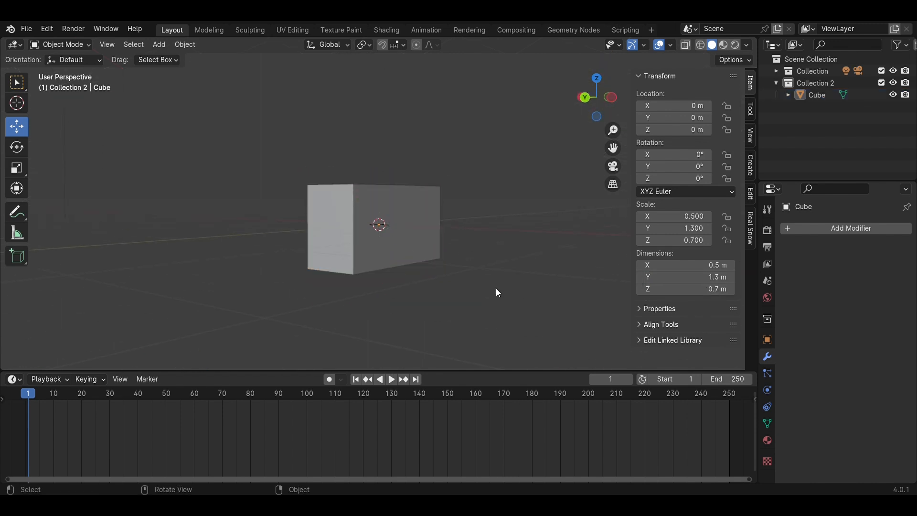
- Add a Bevel modifier to the block with 2 segments and an amount of 0.28 m
left_click(376, 229)
left_click(851, 229)
mouse_move(870, 227)
left_click(733, 243)
left_click(892, 309)
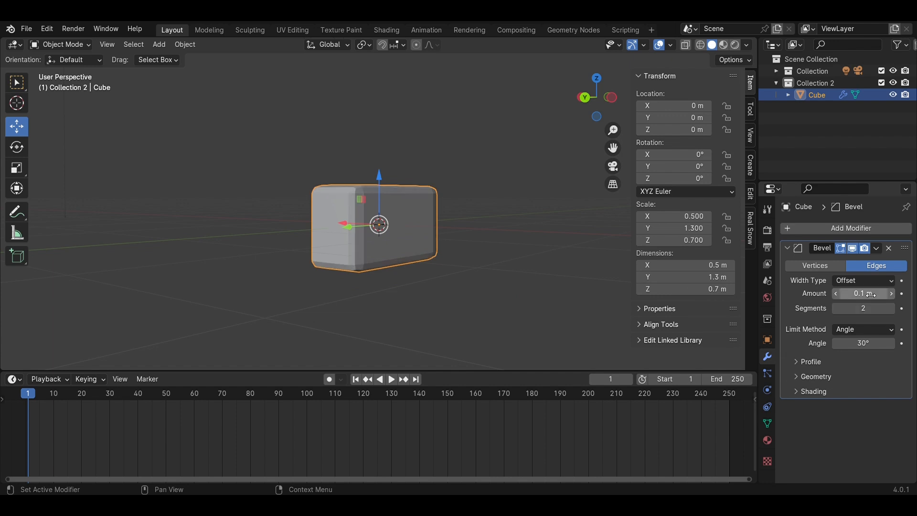
left_click(868, 297)
type("0.3")
key("Return")
left_click(837, 293)
left_click(838, 294)
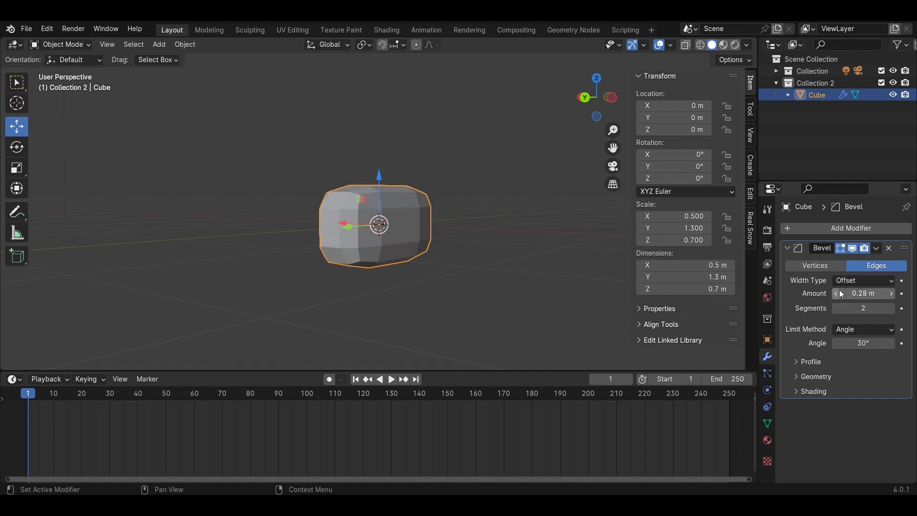
- Add a Subdivision Surface modifier to the block and set its bevel amount to 0.15 m
left_click(852, 228)
mouse_move(854, 229)
left_click(723, 380)
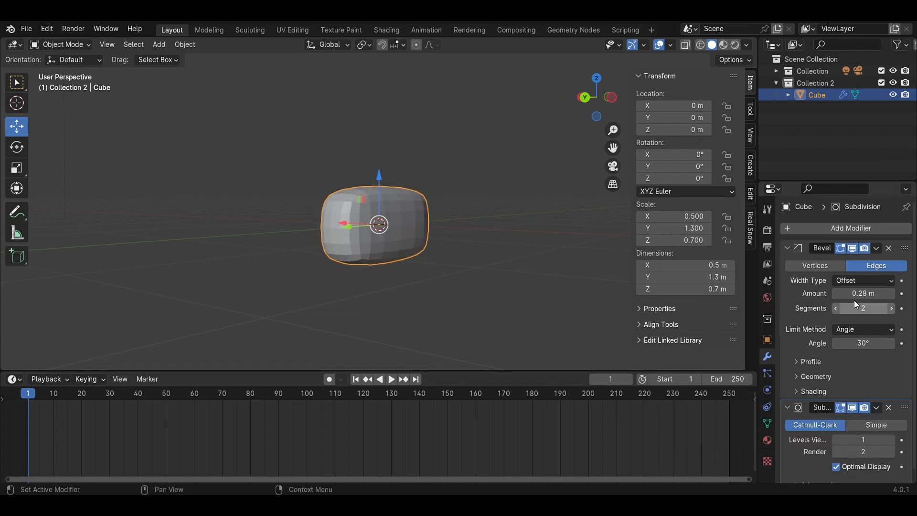
left_click(869, 298)
type("0.15")
key("Return")
middle_click_drag(348, 203, 314, 220)
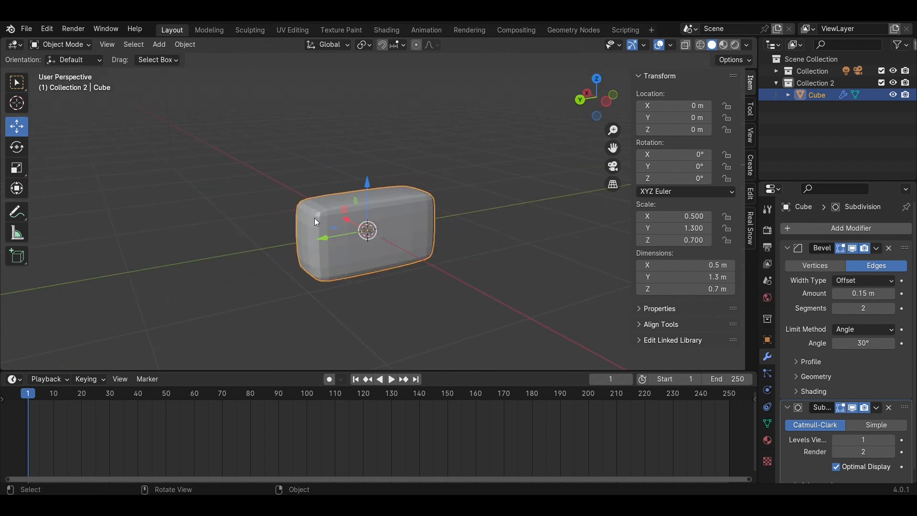
- Set the block's viewport subdivision level to 2 and deselect the block
left_click(893, 440)
middle_click_drag(497, 270, 614, 325)
left_click(833, 121)
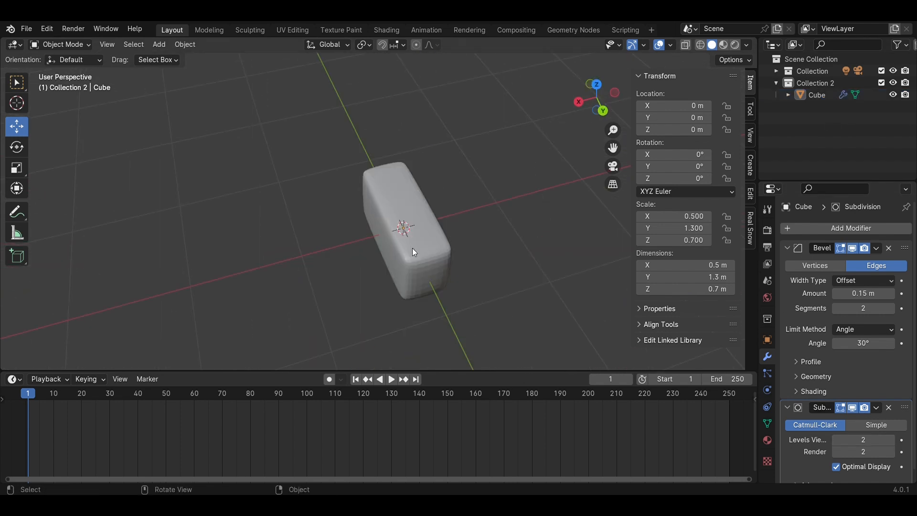
- Hide the block in the viewport and add a plane mesh at the origin
left_click(891, 95)
key("shift+a")
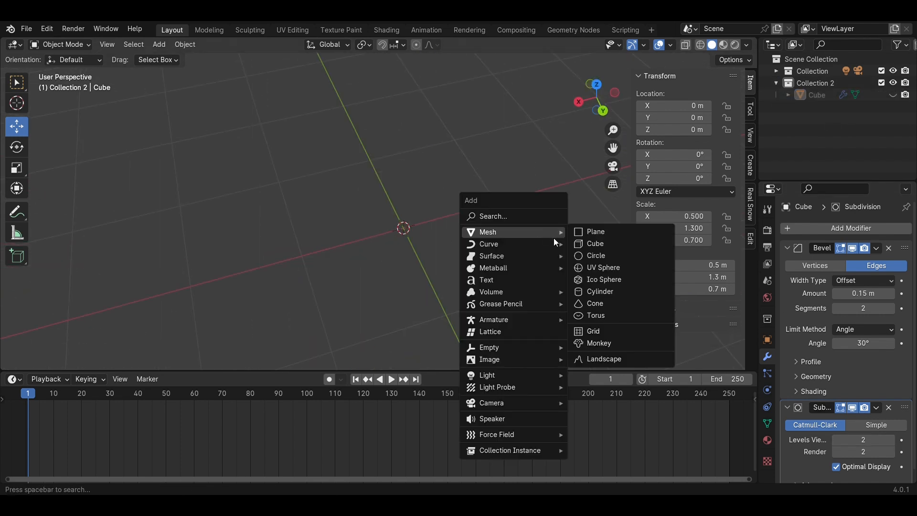
left_click(590, 231)
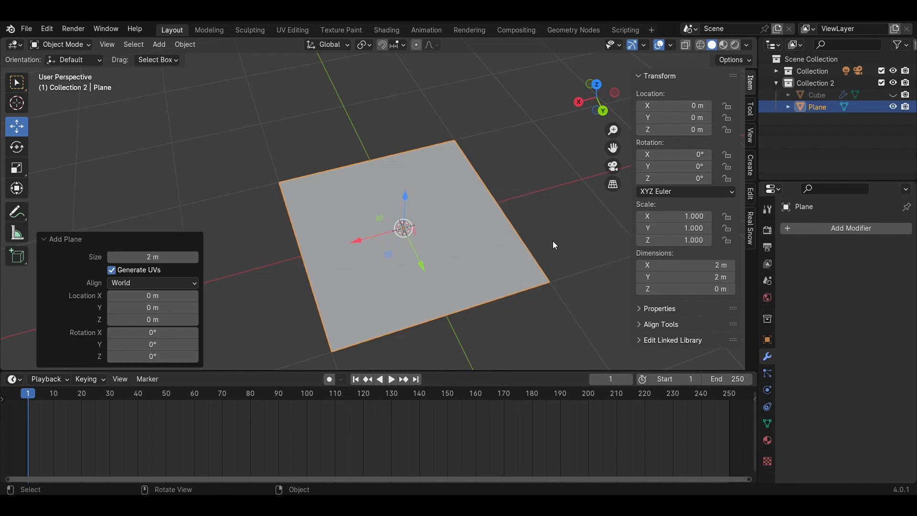
- Taper the plane by scaling its edge on the negative Y side to about 0.35 in Edit Mode
middle_click_drag(560, 248, 533, 273)
key("Tab")
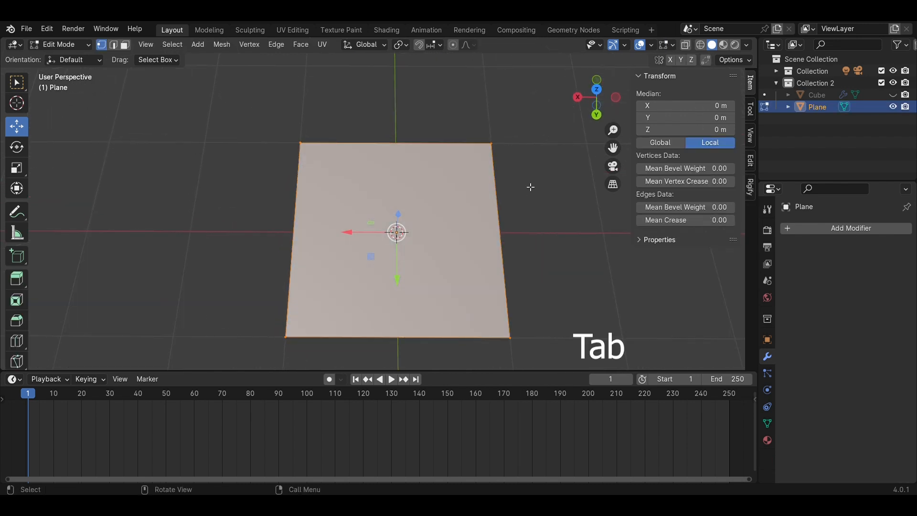
left_click_drag(549, 161, 221, 90)
key("s")
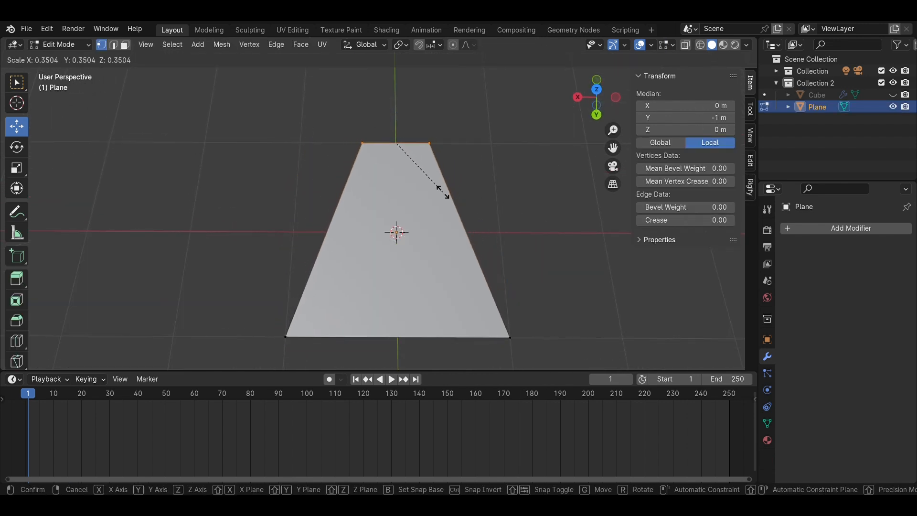
left_click(444, 193)
left_click(557, 287)
middle_click_drag(556, 287, 547, 235)
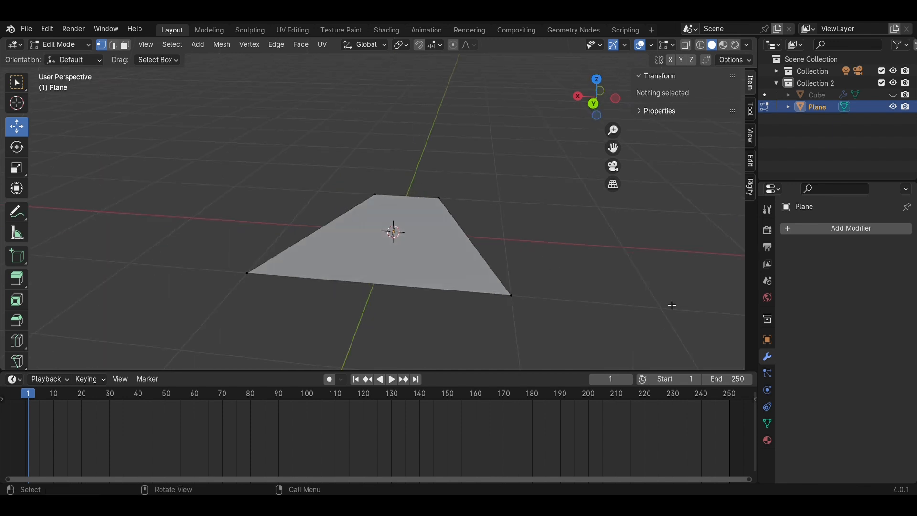
- Add a Solidify modifier to the tapered plane with a thickness of 0.45 m
left_click(850, 228)
mouse_move(778, 228)
left_click(688, 371)
left_click_drag(863, 280, 892, 280)
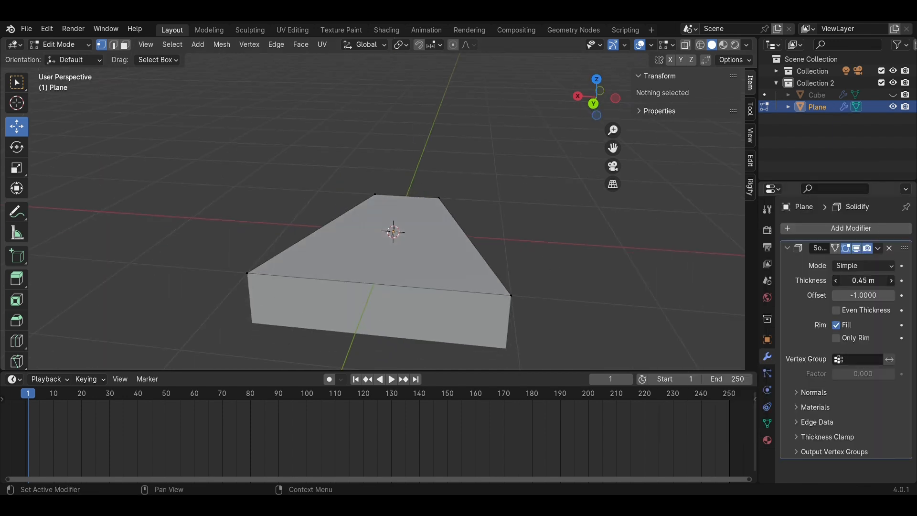
type(".35")
key("Return")
type("0.45")
key("Return")
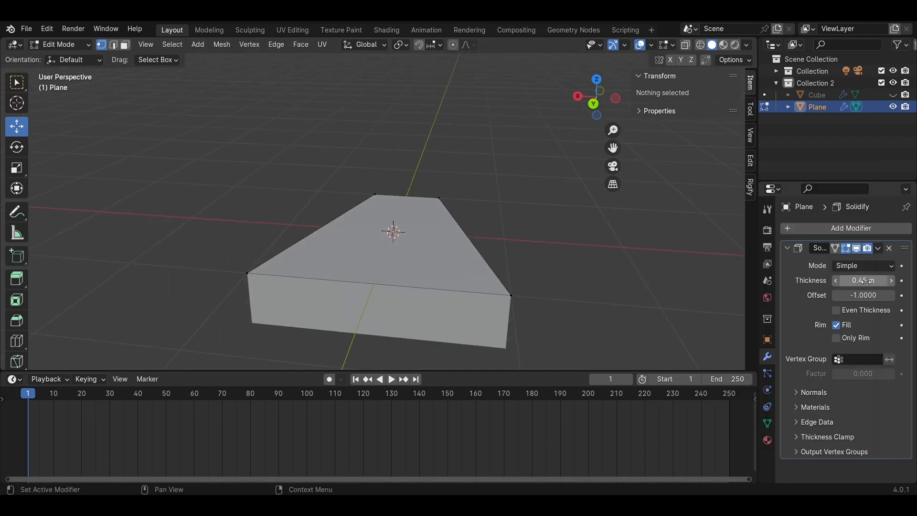
left_click(855, 232)
left_click(726, 256)
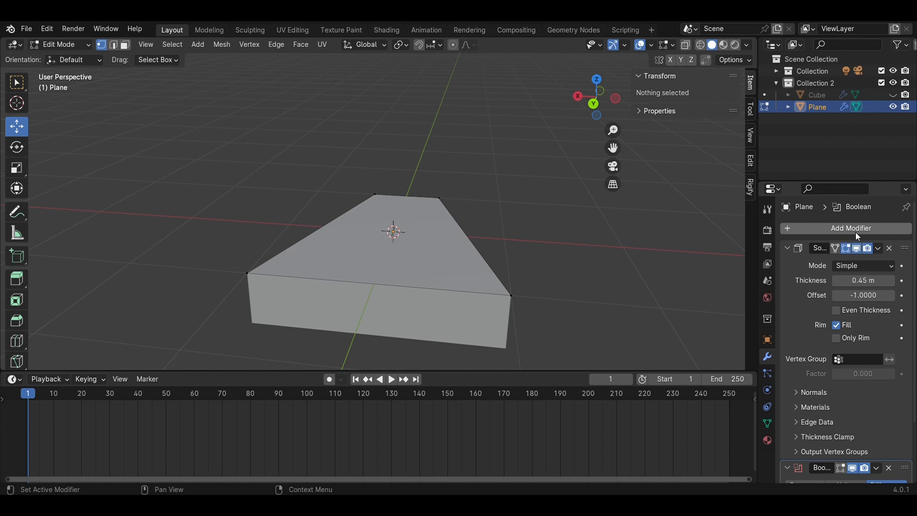
left_click(889, 468)
- Add a Bevel modifier to the tapered plane, set its Solidify thickness to 0.5 m and return to Object Mode
left_click(826, 234)
left_click(709, 247)
middle_click_drag(543, 354, 495, 230)
scroll(865, 284, "up", 5)
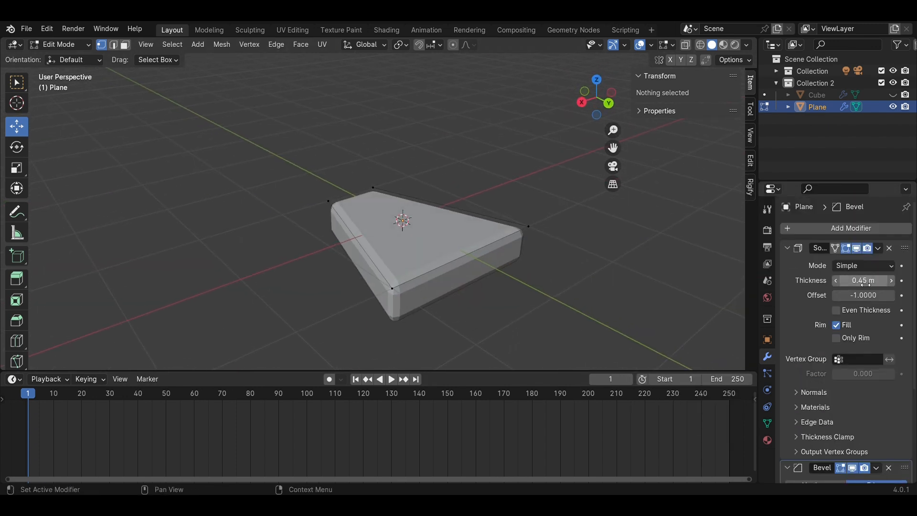
key("Tab")
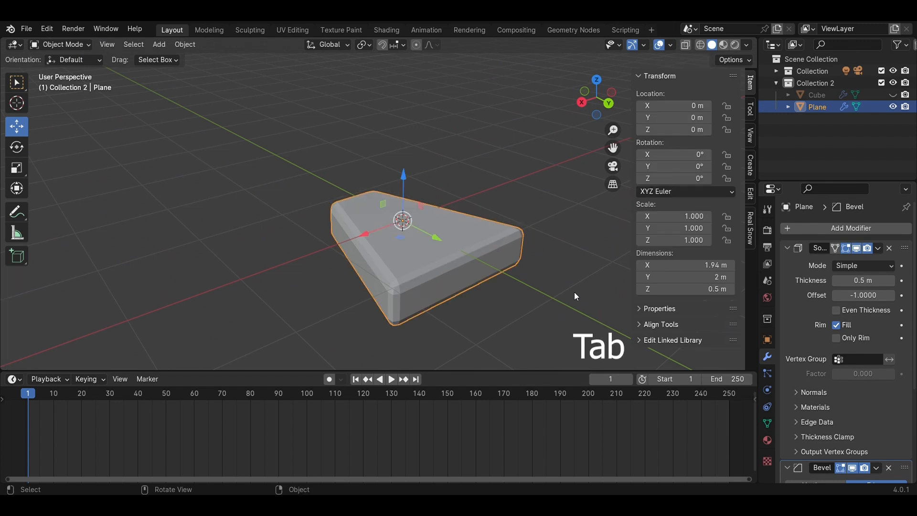
- Rotate the tapered plane upright, setting its Y rotation to 90°
left_click(609, 104)
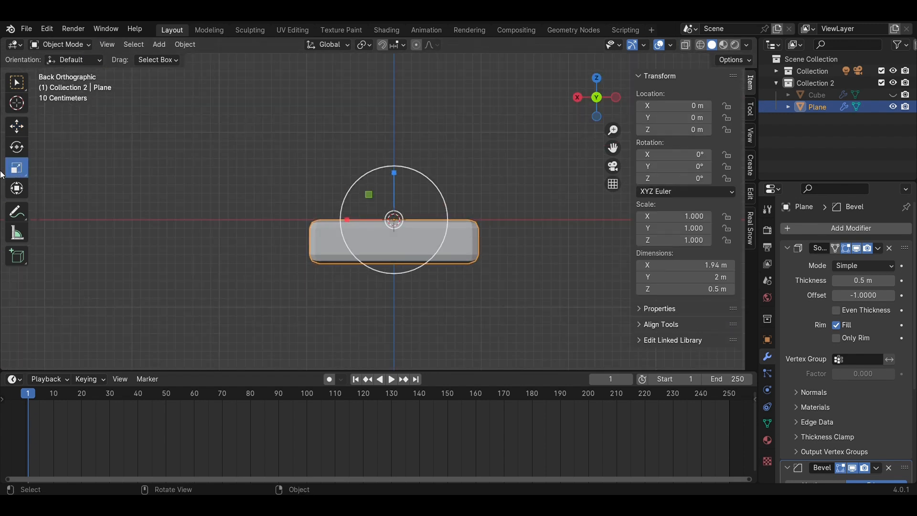
left_click_drag(431, 201, 468, 244)
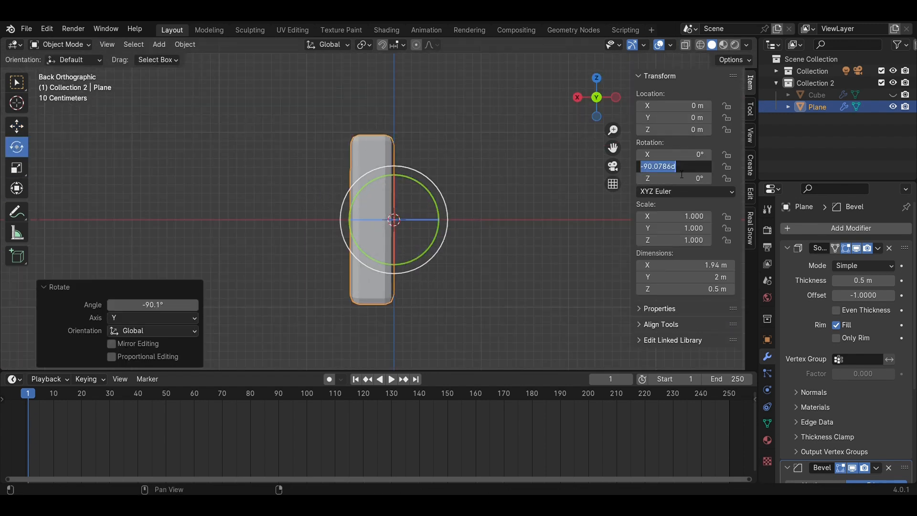
type("90")
key("Return")
- Apply Set Origin to the upright wedge to align its geometry and origin
middle_click_drag(525, 181, 394, 259)
right_click(394, 259)
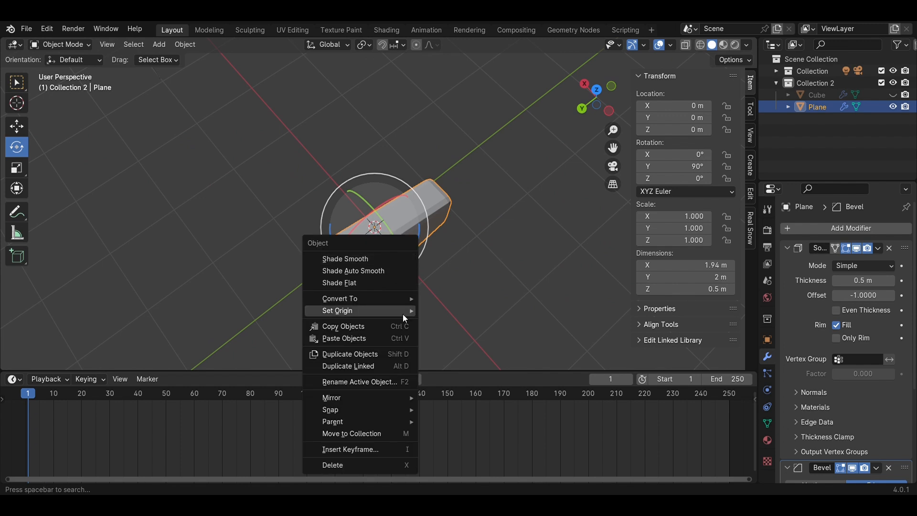
mouse_move(403, 313)
left_click(465, 311)
left_click(456, 287)
- Shorten the wedge's wide edge by scaling its vertices to about 0.725, leaving Edit Mode when done
middle_click_drag(449, 272, 442, 198)
left_click(596, 104)
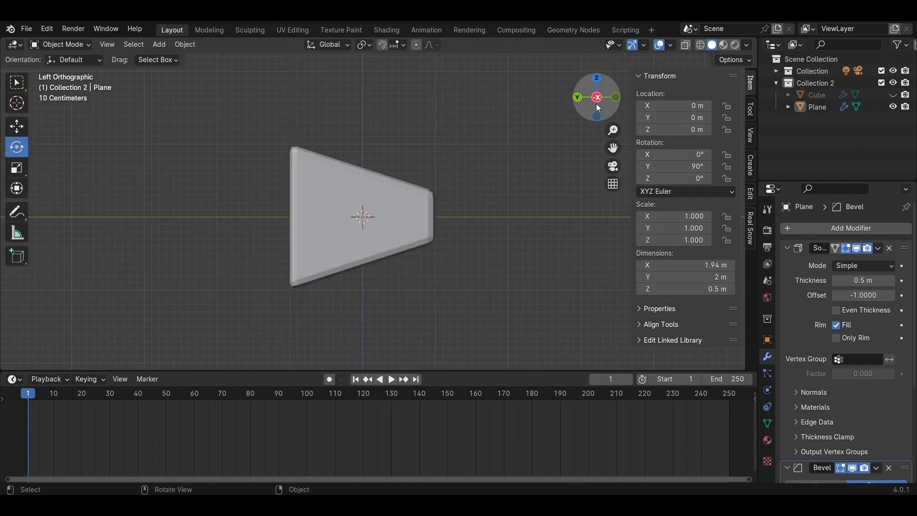
left_click(319, 238)
key("Tab")
left_click_drag(319, 329, 221, 67)
key("s")
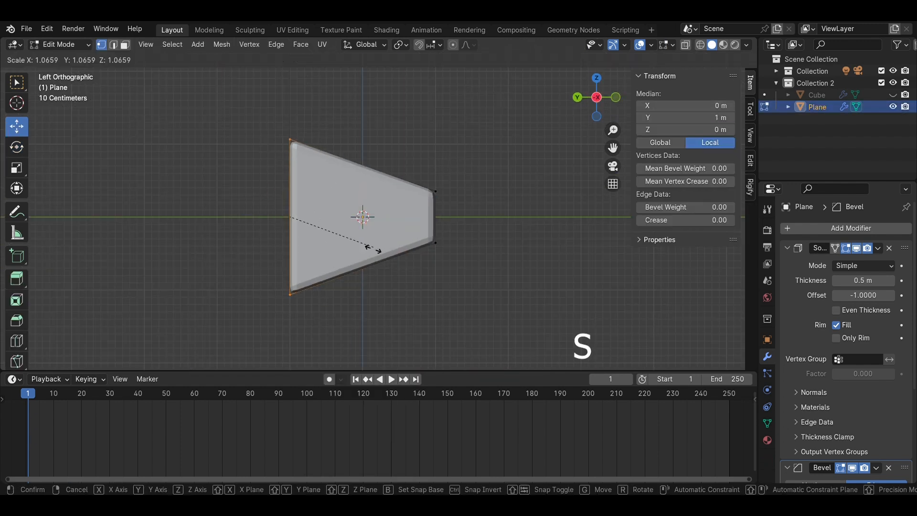
left_click(349, 230)
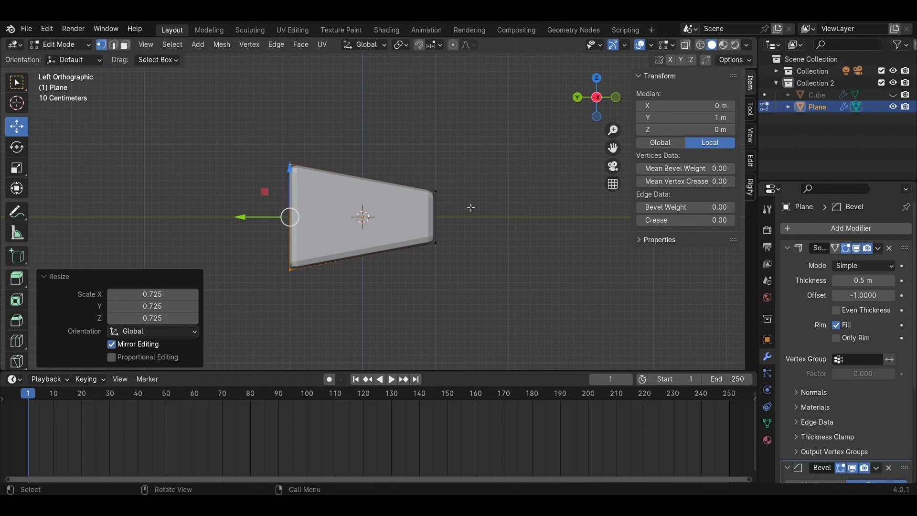
left_click(470, 207)
middle_click_drag(451, 208, 506, 254)
key("Tab")
left_click(506, 254)
- Make the hidden block visible again and scale the wedge down to about 0.62
middle_click_drag(410, 191, 474, 203)
left_click(893, 95)
left_click(475, 202)
key("s")
left_click(514, 273)
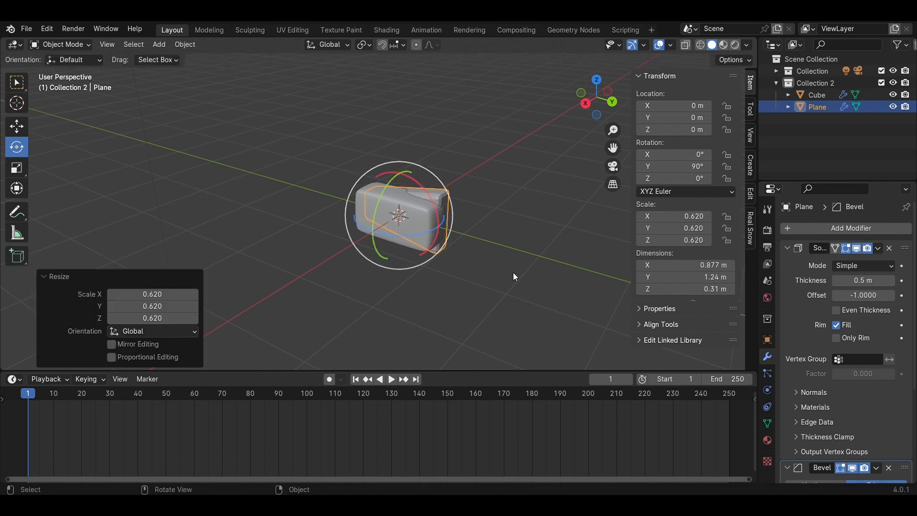
- Scale the wedge up by about 1.15 and place it beside the block at about X 0.57 m
left_click(597, 80)
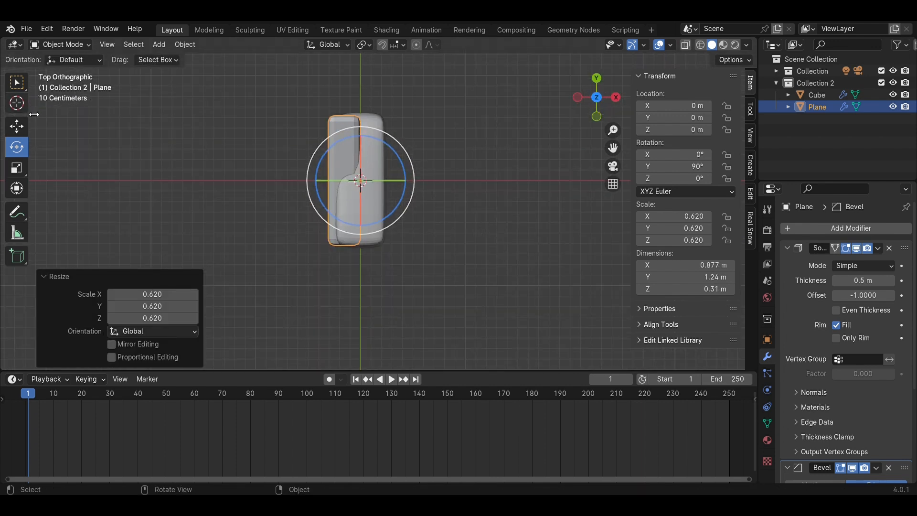
left_click_drag(400, 187, 461, 186)
key("s")
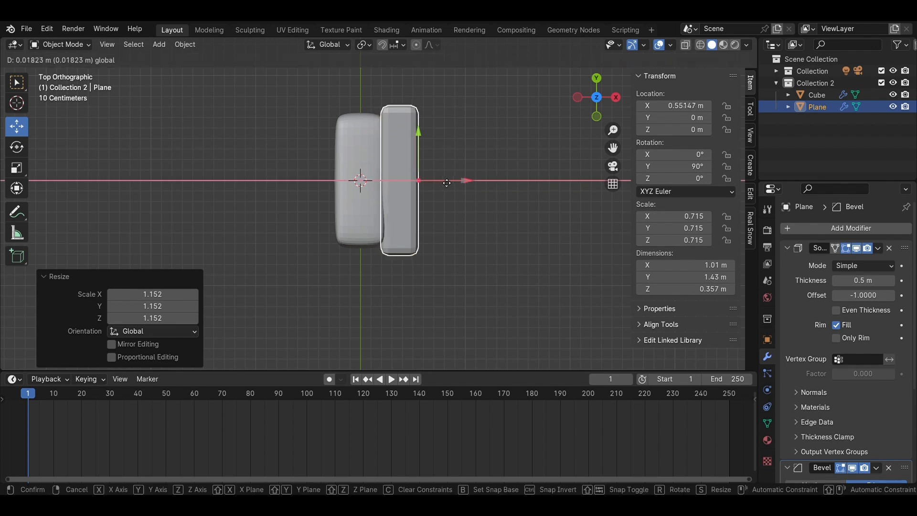
left_click(446, 182)
middle_click_drag(446, 182, 365, 189)
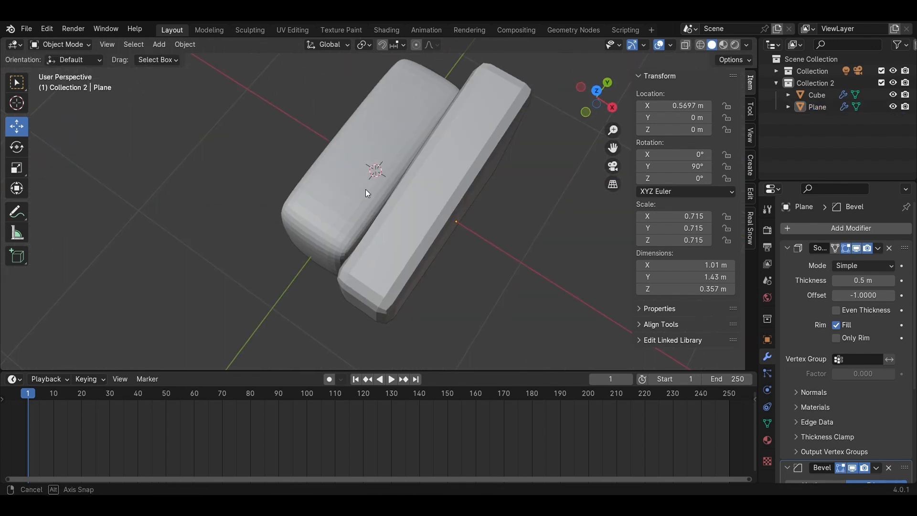
- Move the wedge along X to the block's opposite side, at about X -0.23 m
left_click(478, 242)
left_click_drag(479, 243, 364, 193)
left_click(597, 91)
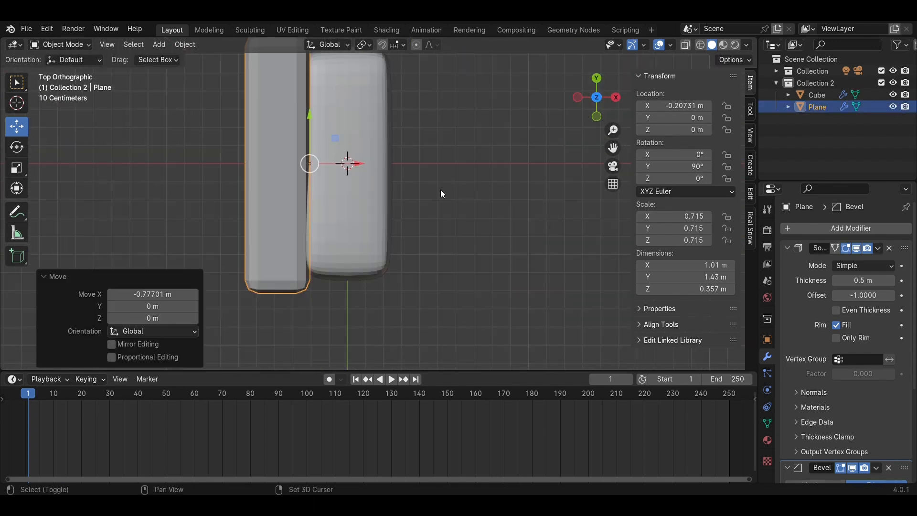
middle_click_drag(439, 192, 518, 233, "shift")
left_click_drag(415, 206, 410, 208)
left_click(534, 264)
middle_click_drag(533, 265, 453, 193)
- Hide both the block and the wedge, and add a UV sphere scaled down to about 0.27
left_click_drag(893, 107, 893, 94)
key("shift+a")
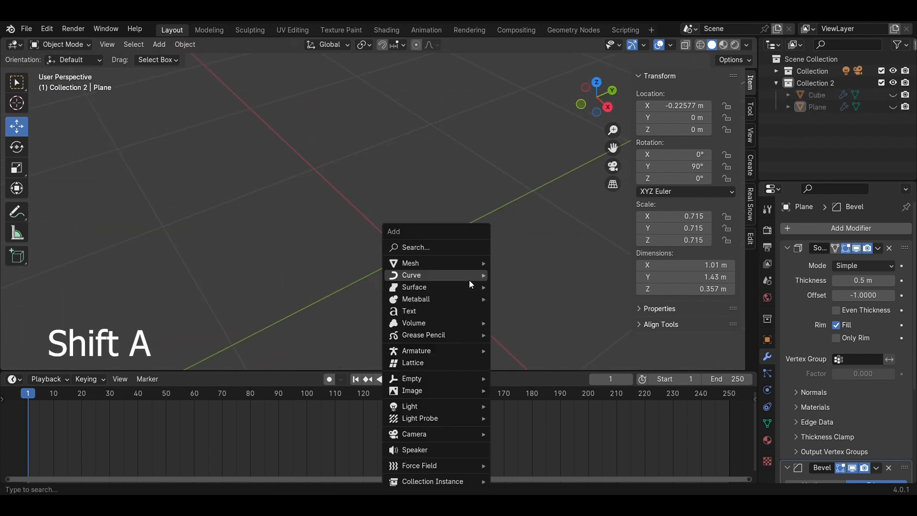
mouse_move(460, 260)
left_click(525, 298)
key("s")
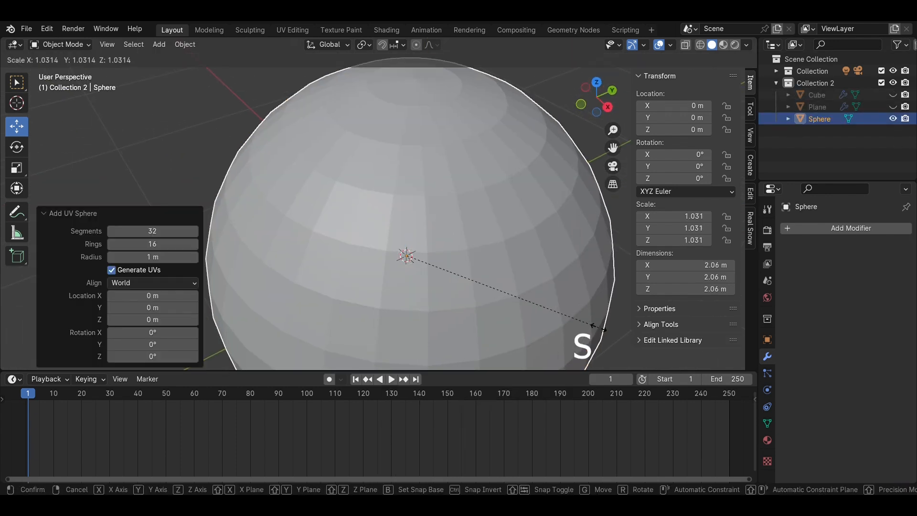
left_click(570, 276)
middle_click_drag(569, 275, 498, 216)
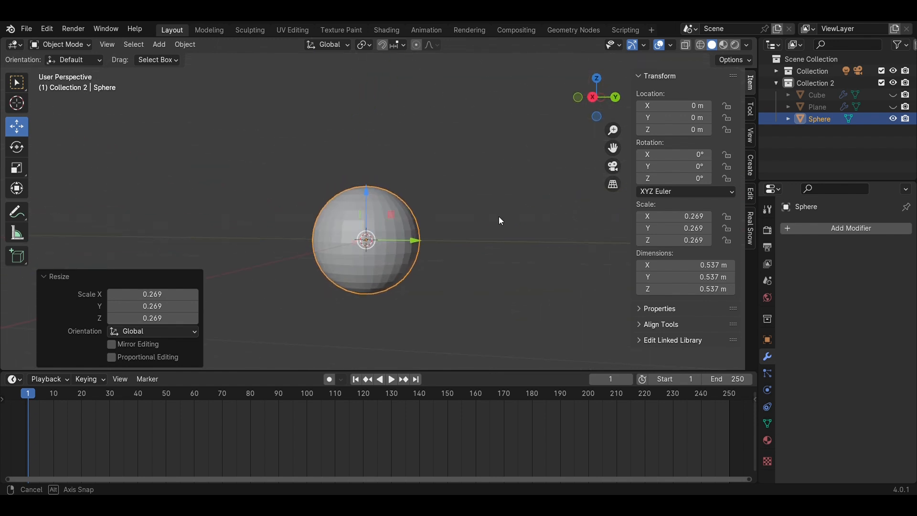
- Stretch the sphere along the Y axis into an elongated ellipsoid
left_click(595, 99)
left_click(594, 99)
scroll(306, 143, "up", 2)
left_click_drag(380, 204, 378, 196)
key("ctrl+z")
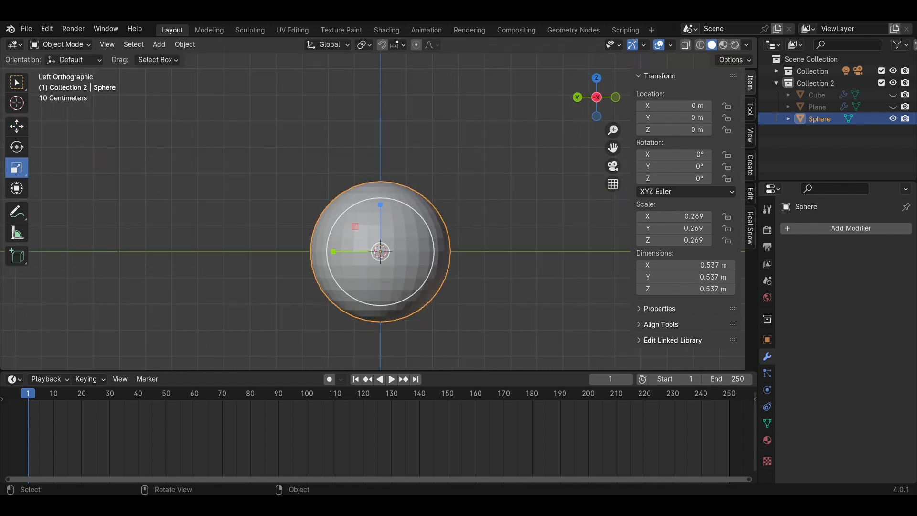
left_click_drag(333, 251, 315, 251)
left_click(499, 215)
middle_click_drag(478, 210, 558, 282)
left_click(344, 210)
left_click(864, 230)
mouse_move(807, 236)
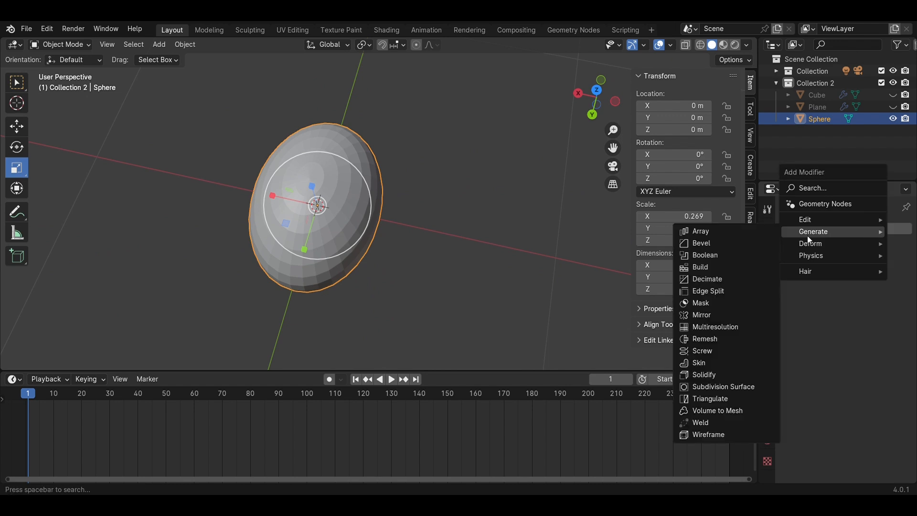
left_click(696, 243)
key("ctrl+z")
- Add a Subdivision Surface modifier to the elongated sphere with a viewport level of 1
left_click(875, 227)
mouse_move(841, 231)
left_click(738, 387)
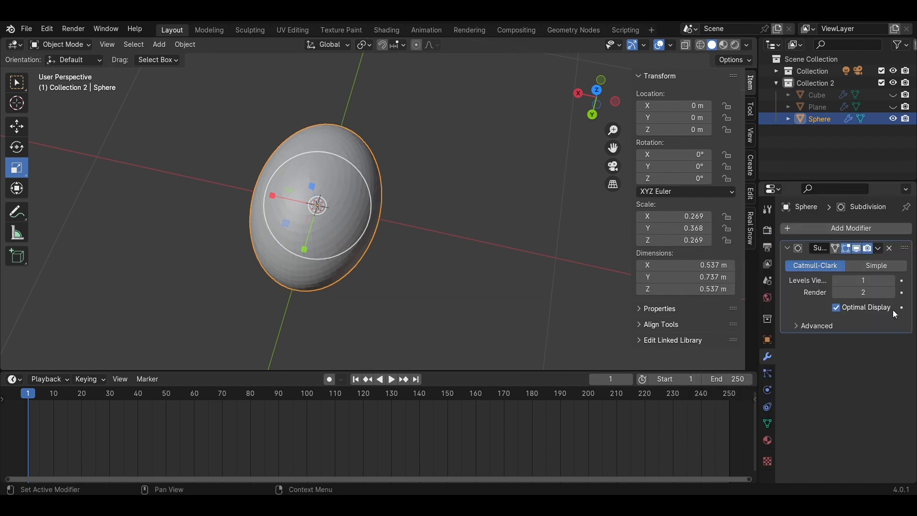
left_click(890, 281)
mouse_move(479, 274)
middle_mouse_down()
mouse_move(418, 153)
mouse_move(477, 277)
middle_mouse_up()
left_click(835, 281)
left_click(409, 180)
- Show the wedge and the block again, and move the sphere along X to about 0.63 m
left_click(893, 107)
left_click(317, 210)
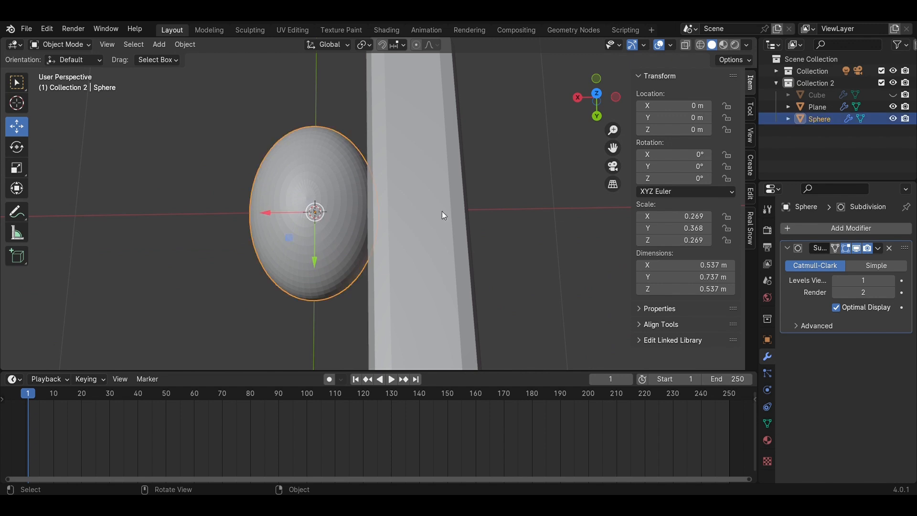
left_click(893, 95)
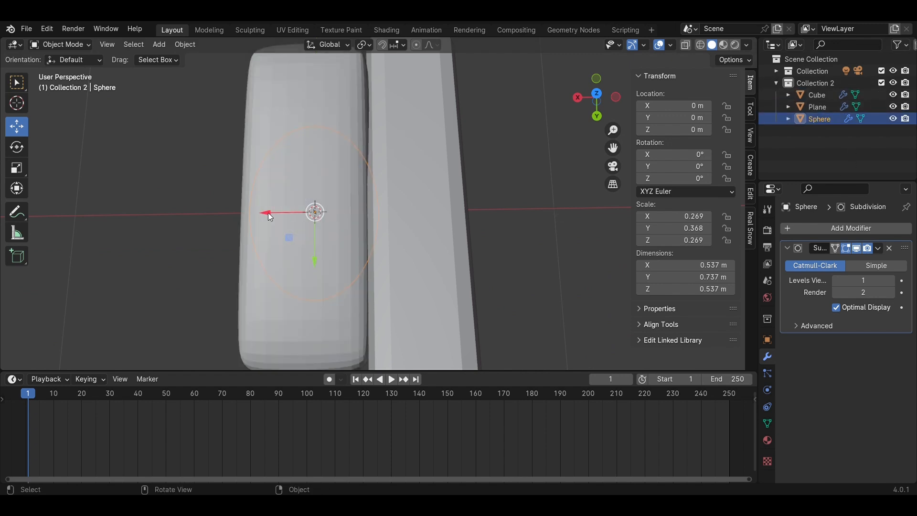
left_click_drag(270, 217, 127, 209)
- Resize the sphere beside the block to a scale of about 0.41 in X and Z and 0.56 in Y
key("s")
left_click(544, 250)
left_click(546, 251)
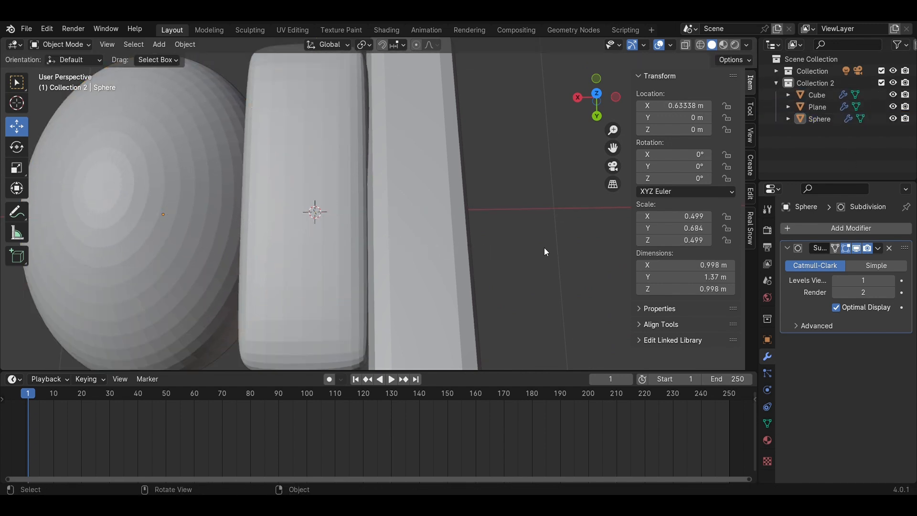
scroll(544, 247, "down", 5)
middle_click_drag(543, 247, 442, 219)
left_click(352, 117)
key("s")
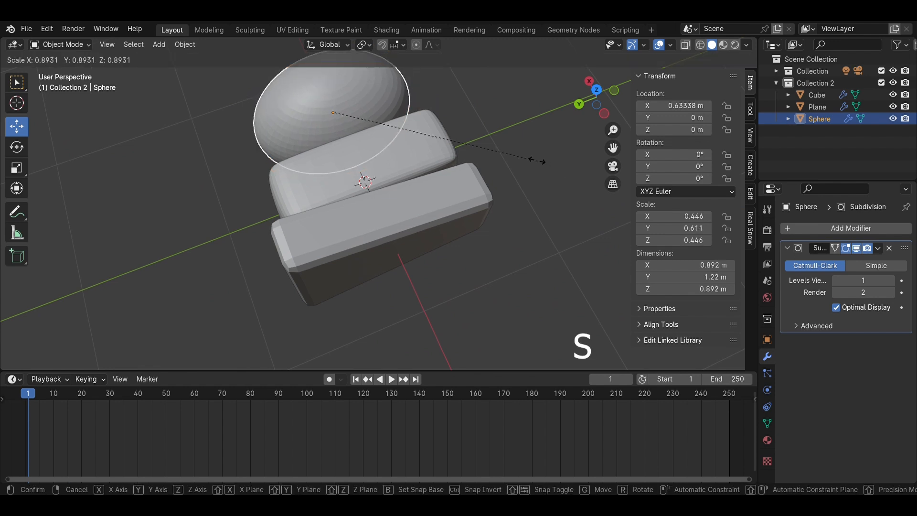
left_click(523, 159)
- Shrink the sphere a little further in top view and nudge it along X closer to the block
left_click(595, 91)
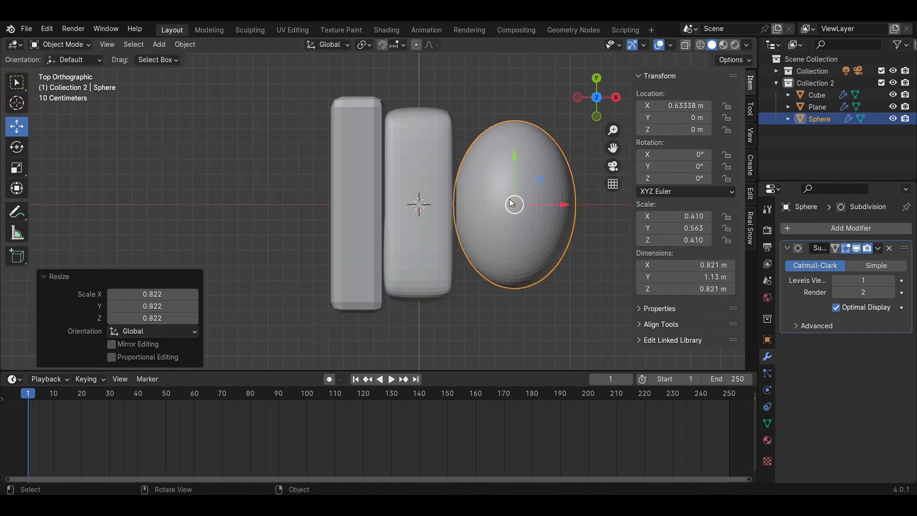
key("s")
left_click(572, 251)
left_click_drag(560, 205, 554, 212)
left_click(566, 253)
- Hide the sphere, the wedge and the block, and add a new plane at the origin
left_click_drag(894, 120, 893, 94)
key("shift+a")
mouse_move(527, 248)
left_click(575, 243)
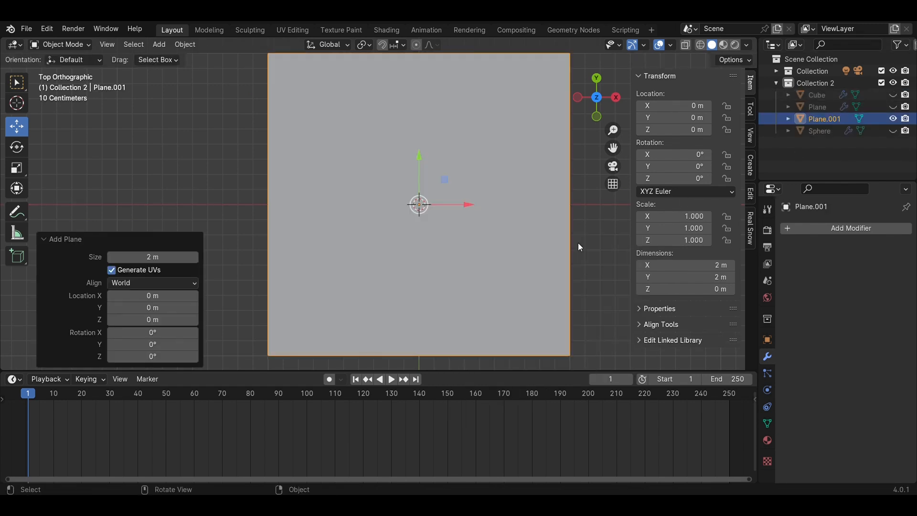
scroll(466, 256, "down", 2)
middle_click_drag(466, 256, 573, 225)
left_click(678, 166)
type("90")
key("Return")
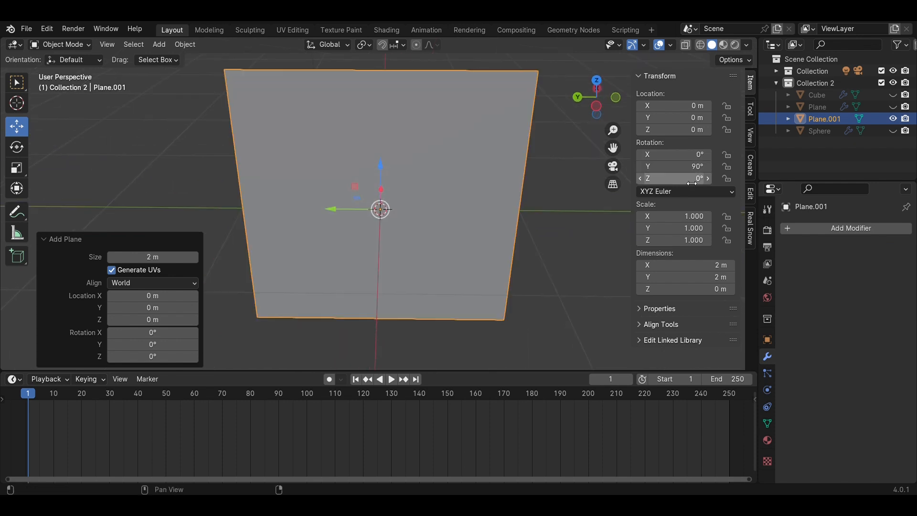
key("ctrl+z")
- Rotate the new plane 90° about the X axis so it stands upright
left_click(692, 157)
type("90")
key("Return")
- Shrink the plane's edge on the positive X side to about 0.27 m tall in front view
left_click(616, 98)
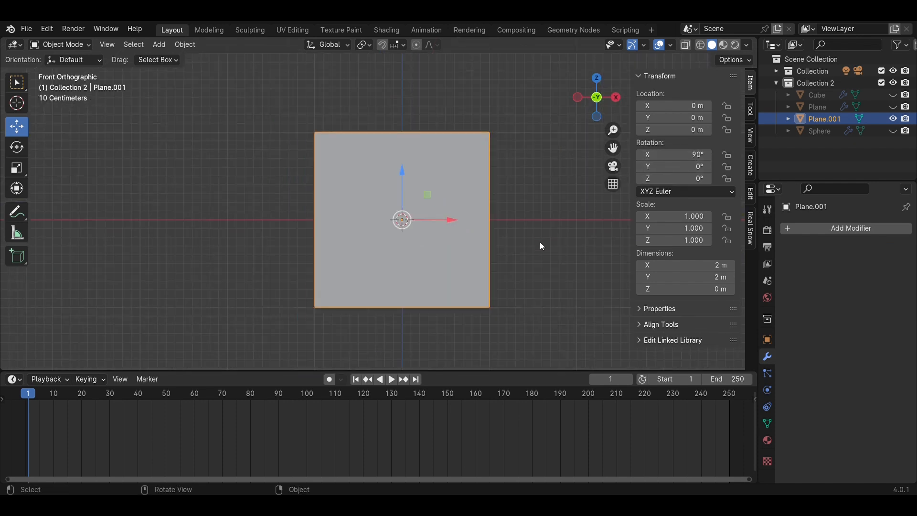
key("Tab")
left_click_drag(543, 337, 477, 61)
key("s")
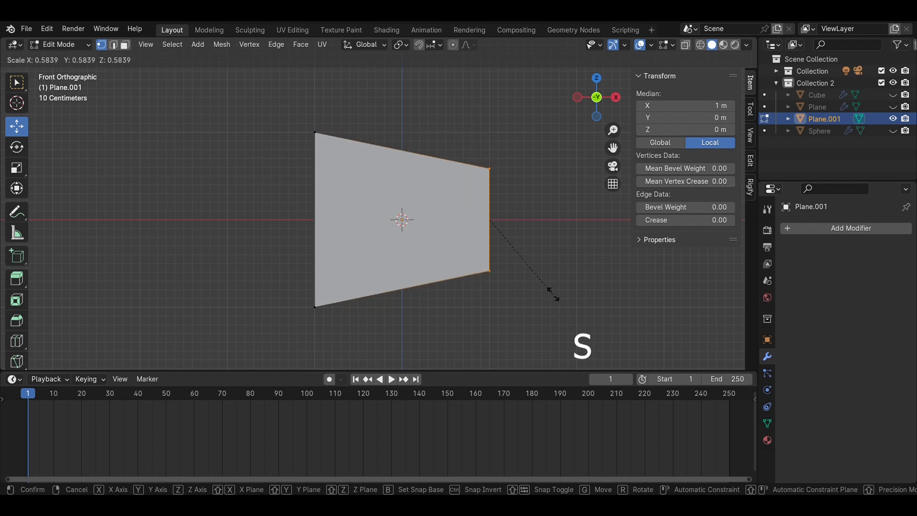
left_click(535, 234)
- Narrow the plane's edge on the negative X side by scaling it to 0.18 and then to about half again
left_click_drag(371, 323, 224, 57)
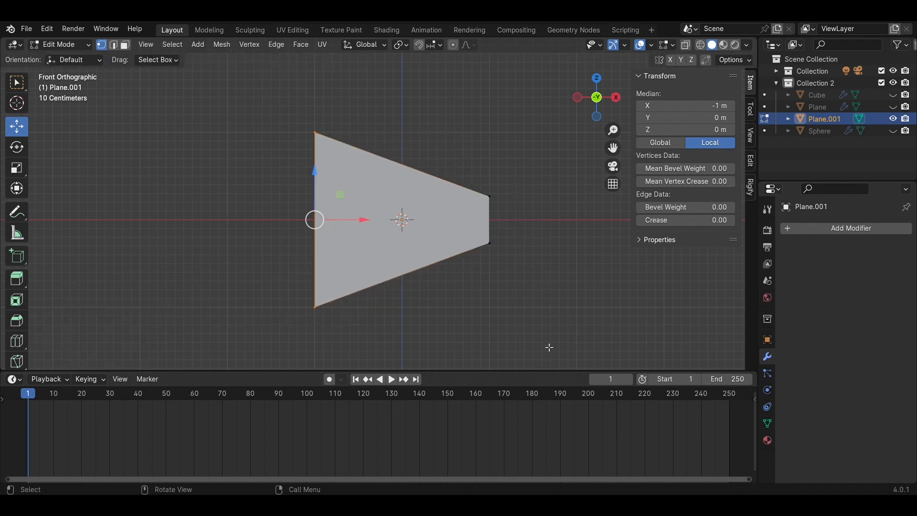
key("s")
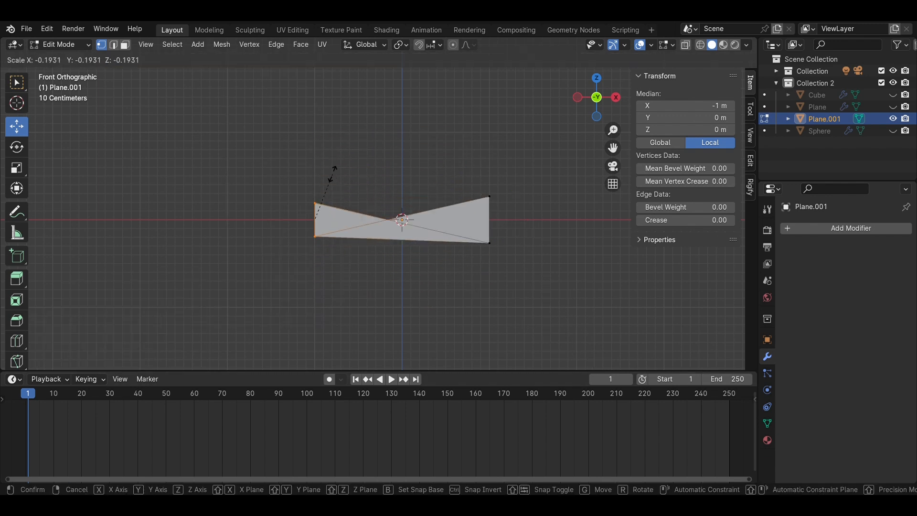
left_click(347, 186)
key("s")
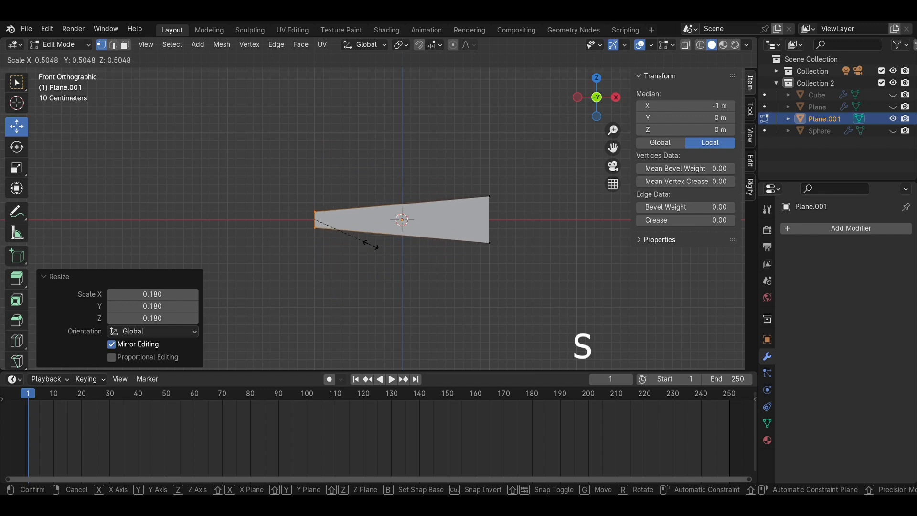
left_click(371, 245)
left_click(424, 196)
- Move the plane's wide end edge about -0.72 m along the X axis
middle_click_drag(424, 196, 521, 268)
left_click_drag(472, 193, 418, 102)
middle_click_drag(419, 102, 457, 210)
left_click_drag(433, 178, 426, 259)
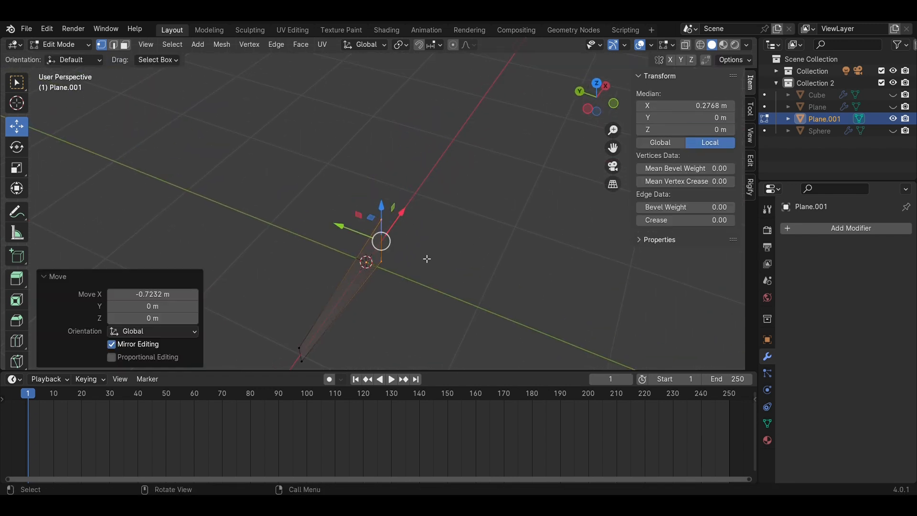
- Extrude the wide end edge about 0.58 m along X and move the new edge about 0.54 m along Y
key("e")
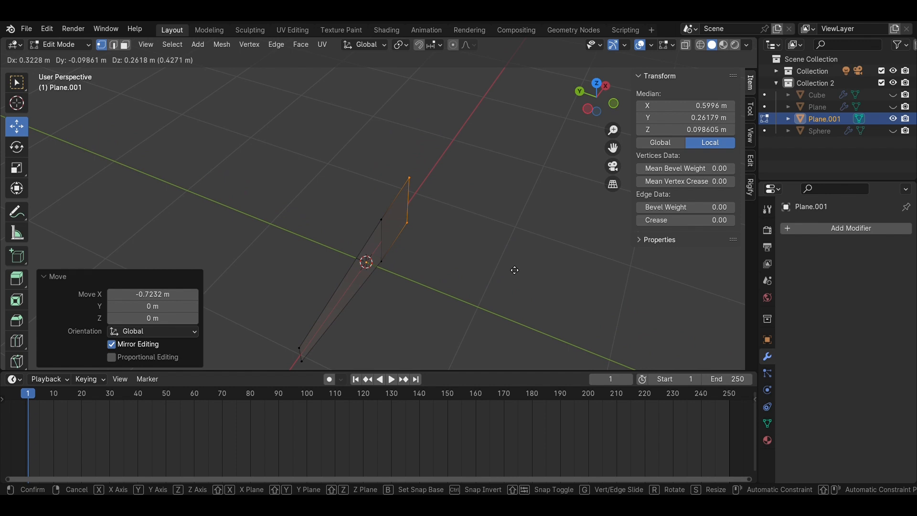
key("x")
left_click(514, 270)
middle_click_drag(466, 244, 515, 260)
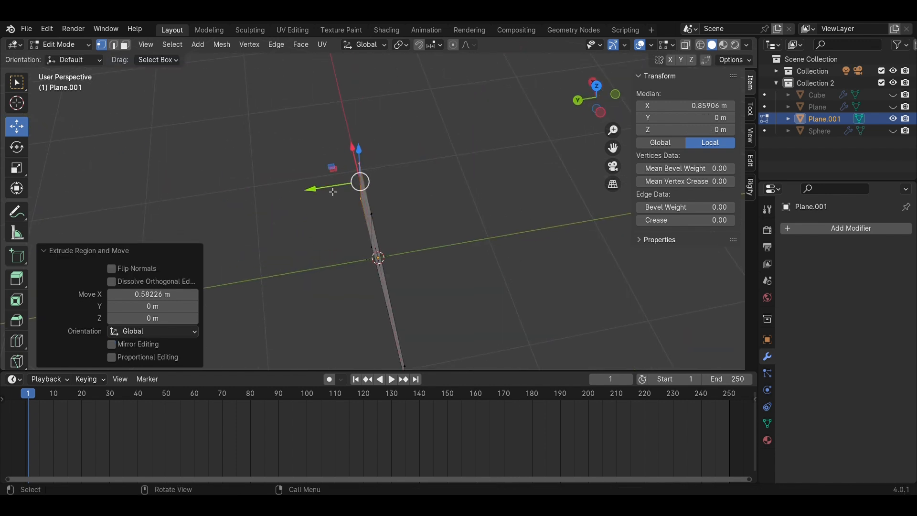
left_click_drag(332, 191, 303, 205)
left_click(438, 266)
middle_click_drag(438, 266, 335, 235)
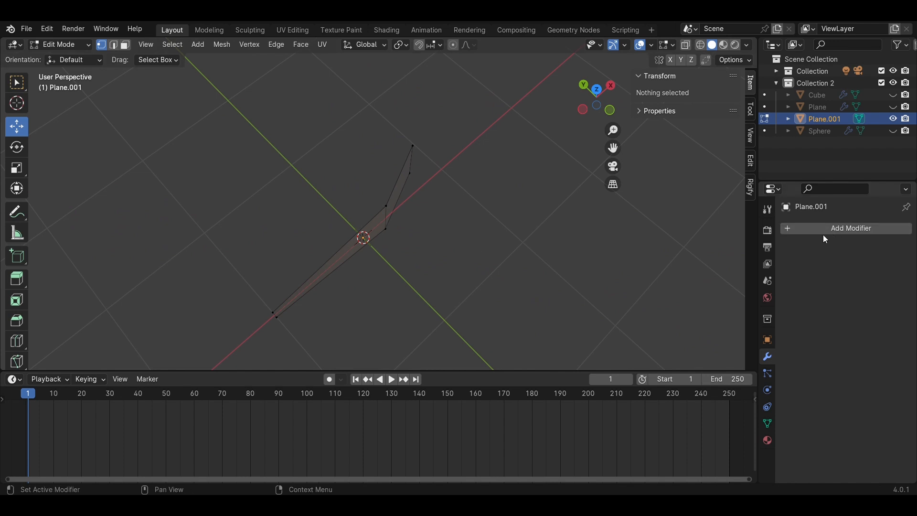
- Add a Solidify modifier to the bent strip with a thickness of 0.03 m
key("Tab")
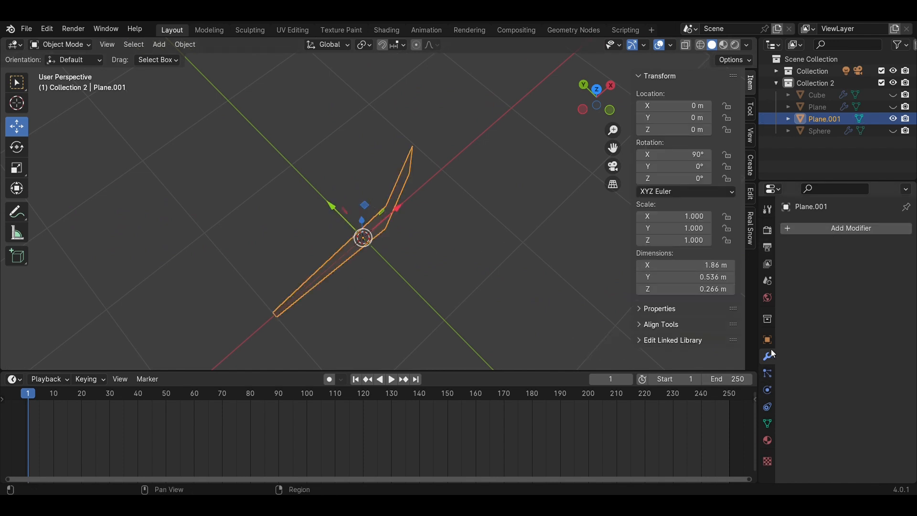
left_click(835, 229)
left_click(708, 377)
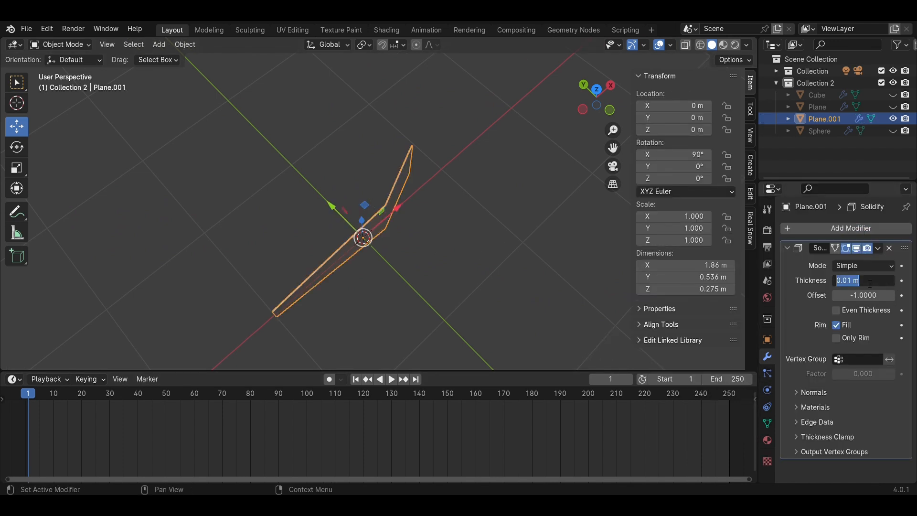
middle_click_drag(466, 265, 423, 302)
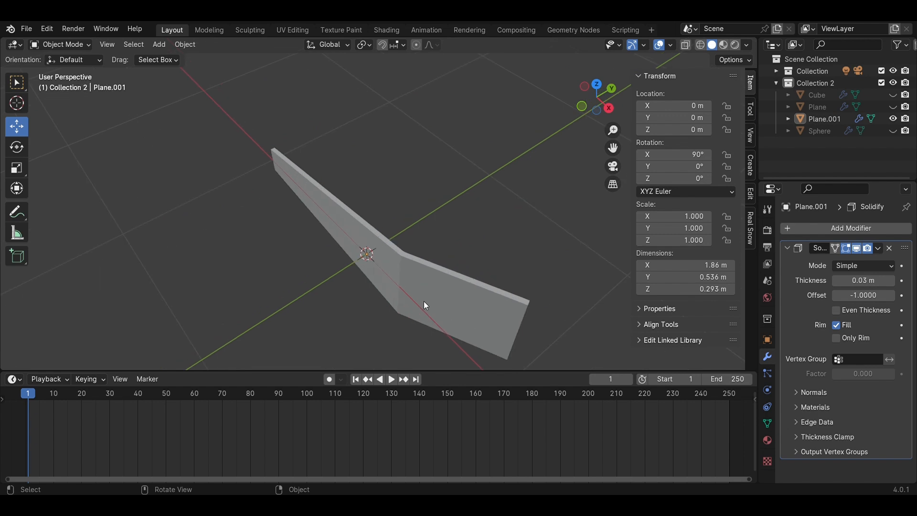
- Bevel the strip's upright edge at the bend to turn the sharp corner into a gradual curve
key("Tab")
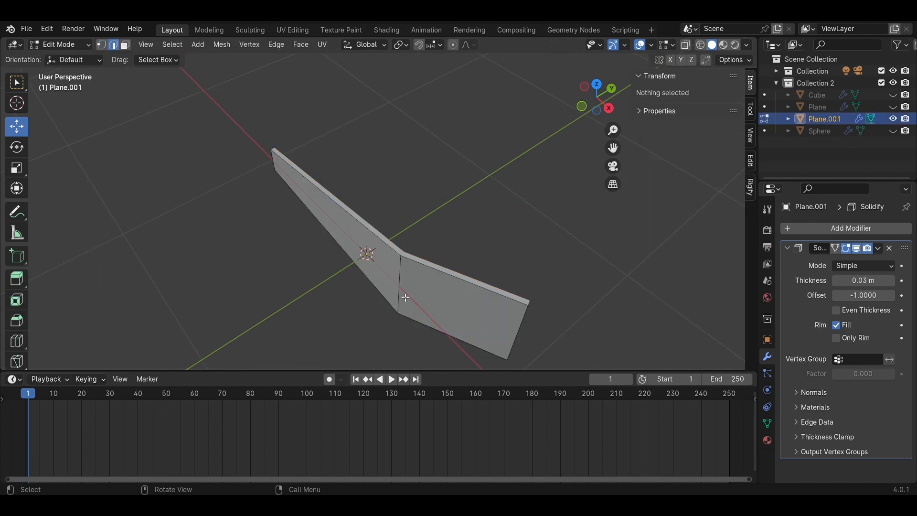
left_click(398, 287)
key("ctrl+b")
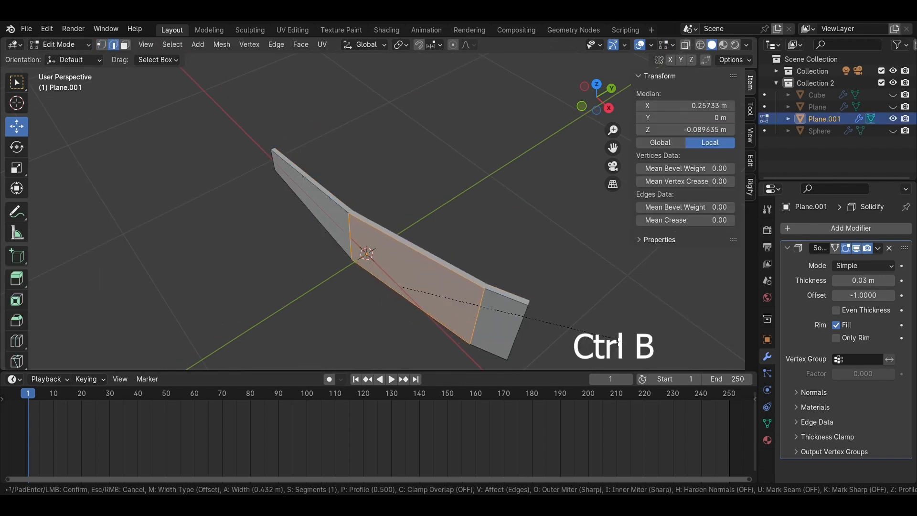
left_click(648, 352)
- Set the strip's Solidify thickness to 0.05 m
middle_click_drag(648, 352, 459, 220)
left_click_drag(866, 285, 874, 285)
left_click(528, 234)
- Scale down the edge at the strip's narrow end for a finer taper and return to Object Mode
scroll(528, 235, "down", 4)
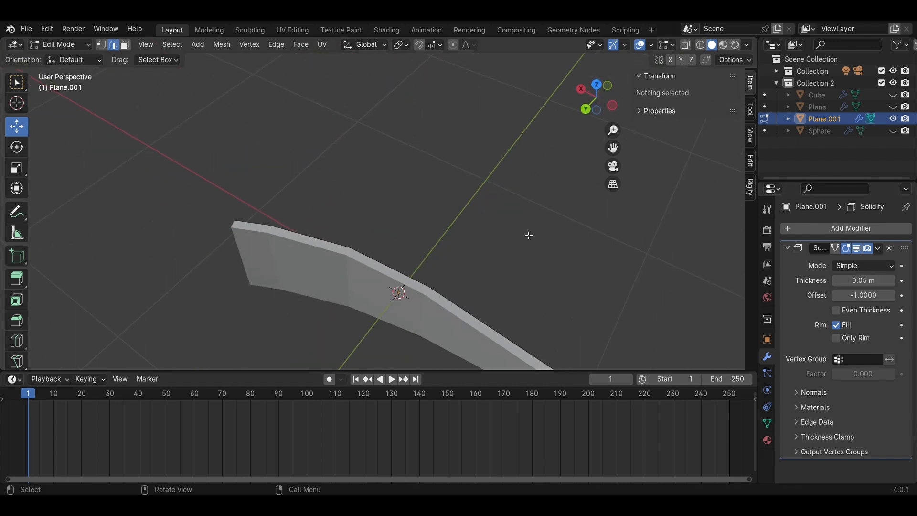
middle_click_drag(528, 235, 352, 259)
middle_click_drag(352, 259, 444, 286, "shift")
scroll(442, 288, "up", 3)
left_click(409, 287)
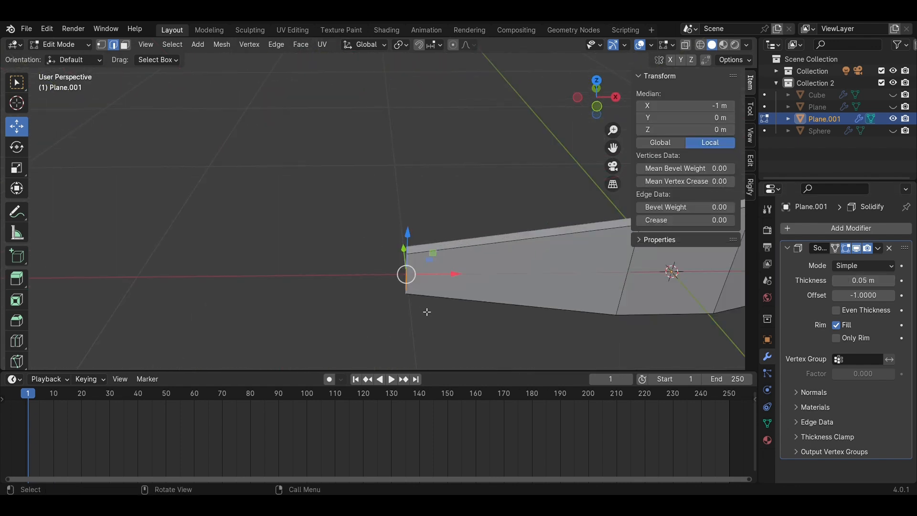
key("s")
left_click(446, 307)
left_click(384, 151)
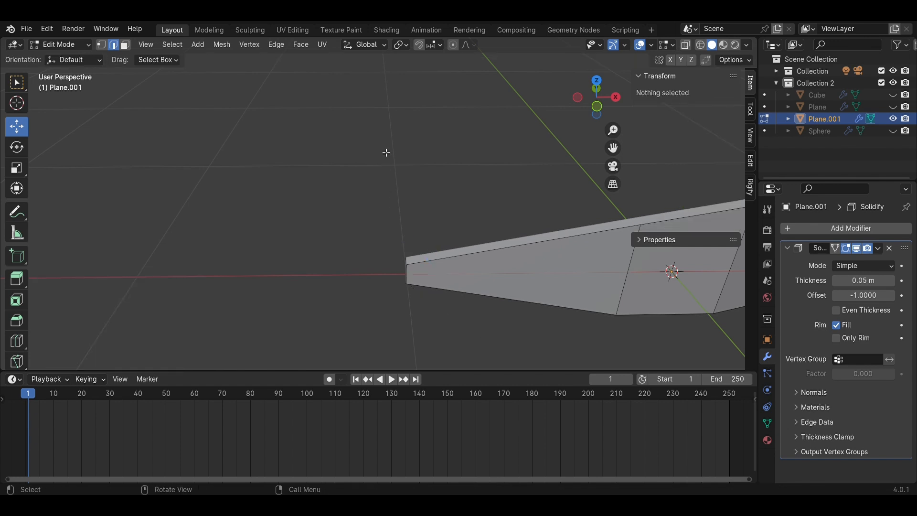
middle_click_drag(385, 151, 354, 253)
key("Tab")
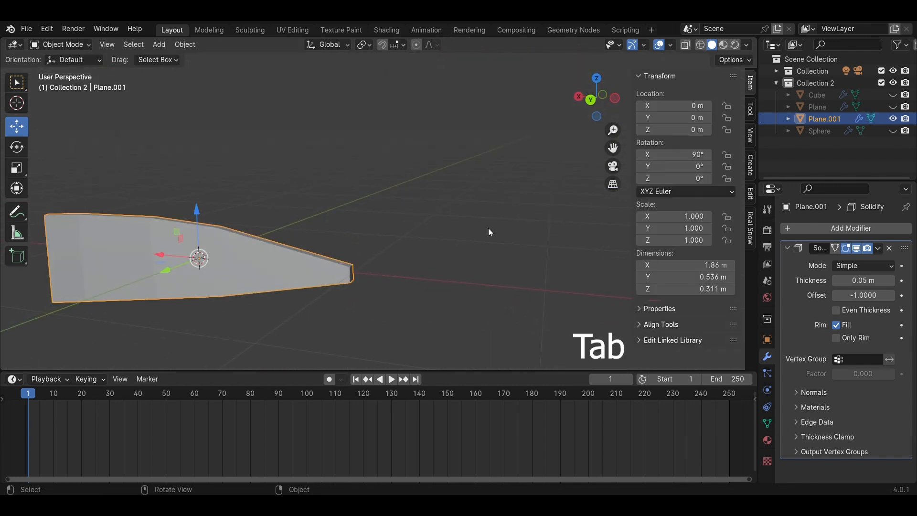
- Add a Bevel modifier of 0.2 m with 2 segments and a Subdivision Surface modifier at viewport level 2 to the strip
middle_click_drag(488, 228, 286, 242)
left_click(880, 224)
mouse_move(881, 225)
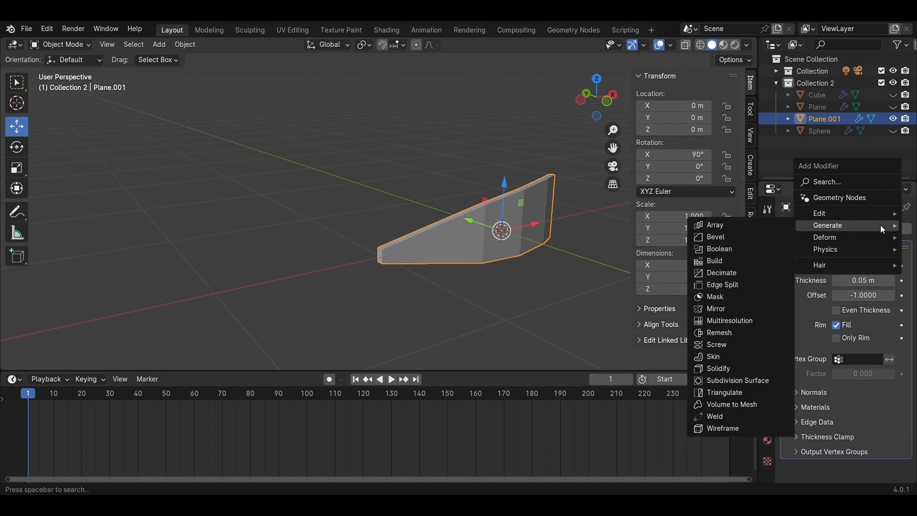
left_click(741, 236)
left_click(867, 232)
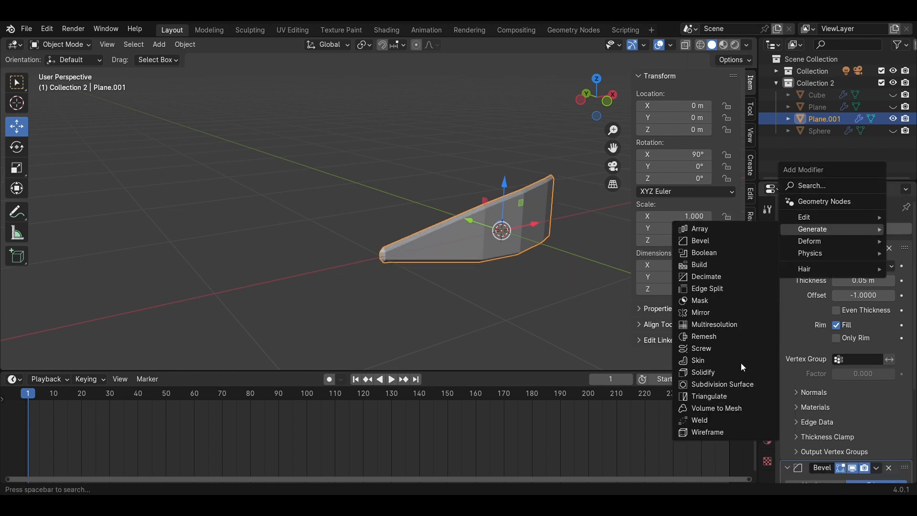
left_click(727, 382)
middle_click_drag(569, 315, 626, 360)
scroll(887, 429, "down", 10)
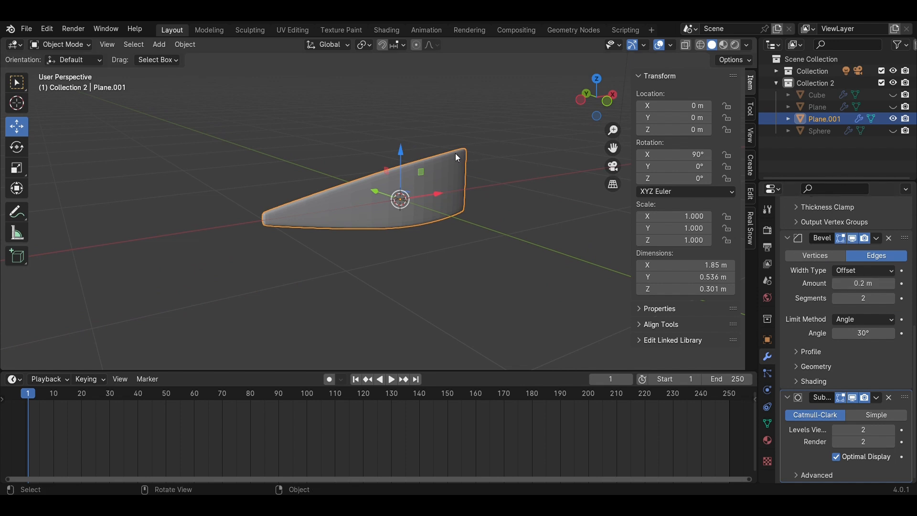
- Increase the curved strip's Solidify thickness to 0.07 m
middle_click_drag(458, 158, 548, 233)
scroll(881, 268, "up", 10)
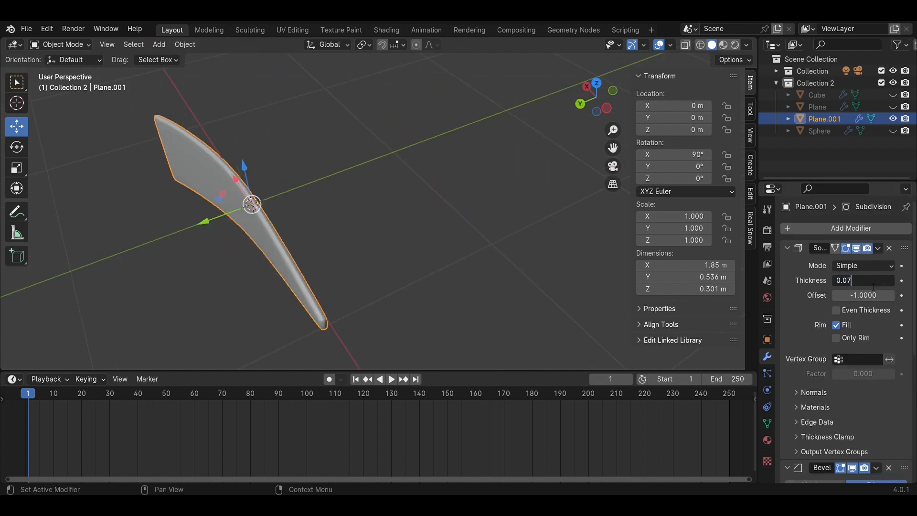
key("Return")
left_click(477, 214)
- Move the curved strip about 2.33 m along Y and show the block, wedge and sphere again
scroll(477, 214, "down", 4)
mouse_move(477, 214)
middle_mouse_down()
mouse_move(446, 197)
mouse_move(479, 195)
middle_mouse_up()
left_click(480, 196)
left_click_drag(421, 208, 229, 248)
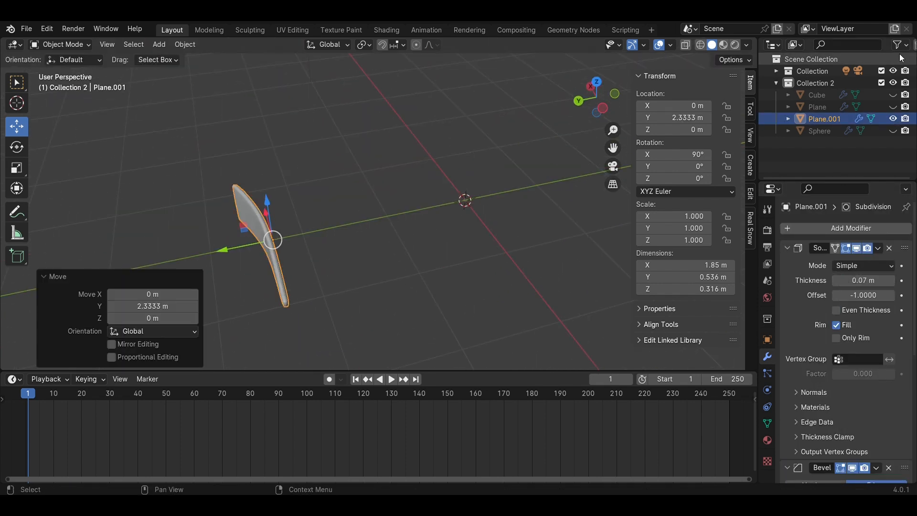
left_click(892, 95)
left_click(892, 106)
left_click(892, 131)
- Rotate the curved strip about the Z axis to about -96°
middle_click_drag(566, 165, 421, 237)
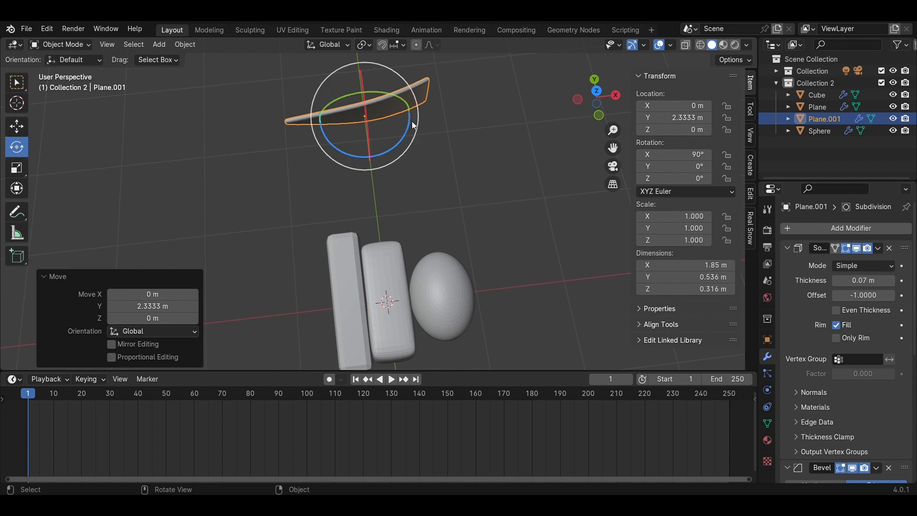
left_click_drag(414, 126, 363, 171)
left_click_drag(362, 85, 329, 177)
key("ctrl+z")
- Move the curved strip next to the sphere, at about X 1.02 m and Y -0.04 m
middle_click_drag(313, 191, 367, 186)
left_click_drag(282, 130, 419, 278)
left_click_drag(479, 244, 564, 208)
- Mirror the curved strip along the global X axis
right_click(557, 243)
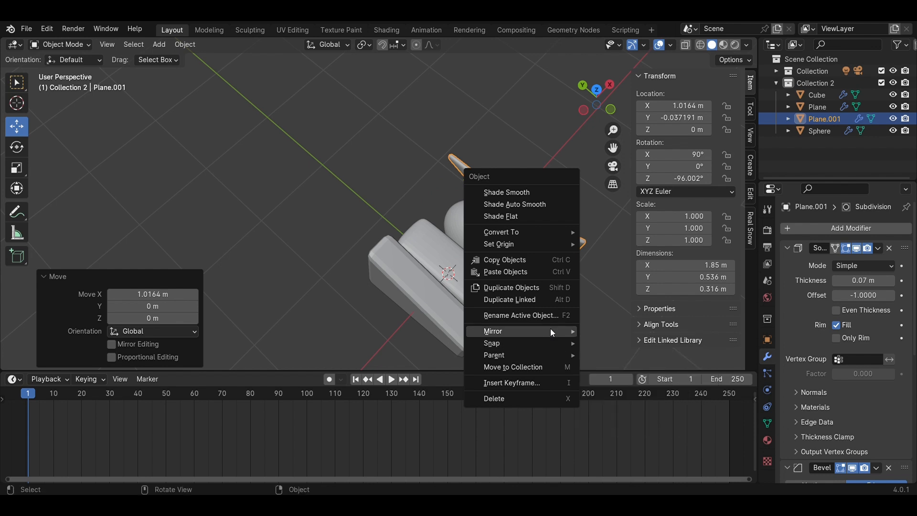
mouse_move(549, 331)
left_click(628, 347)
scroll(440, 294, "up", 2)
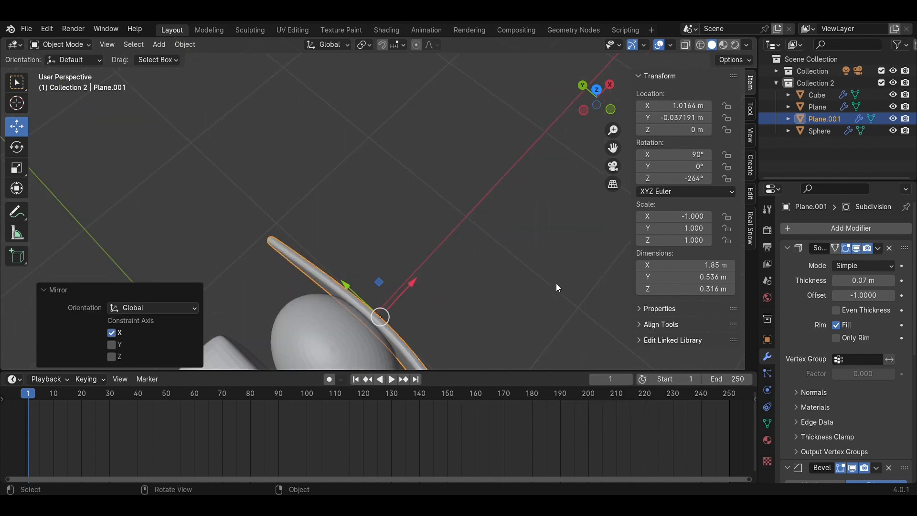
- Scale the mirrored curved strip to about 0.78 and move it along X to about 1.01 m, close to the sphere
key("s")
left_click(442, 298)
left_click(596, 90)
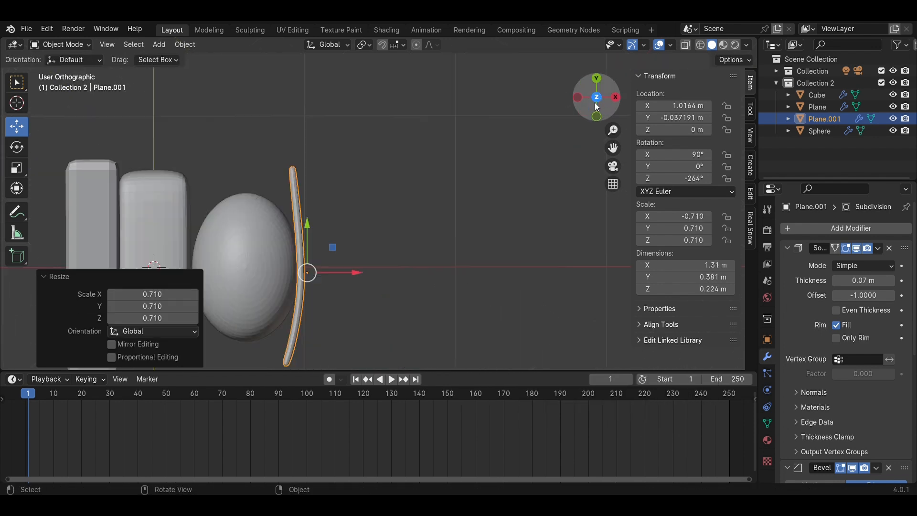
scroll(465, 263, "down", 2)
key("s")
left_click(463, 273)
key("g")
key("x")
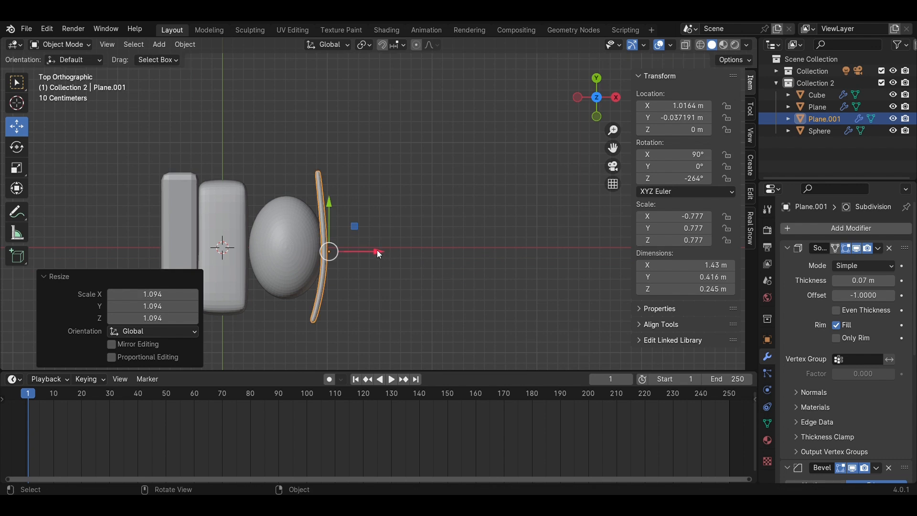
left_click(378, 280)
middle_click_drag(378, 281, 294, 295)
middle_click_drag(493, 177, 467, 260)
- Add a plane, rotate it 90° about Y and move it along X to about 2.94 m, clear of the other shapes
key("shift+a")
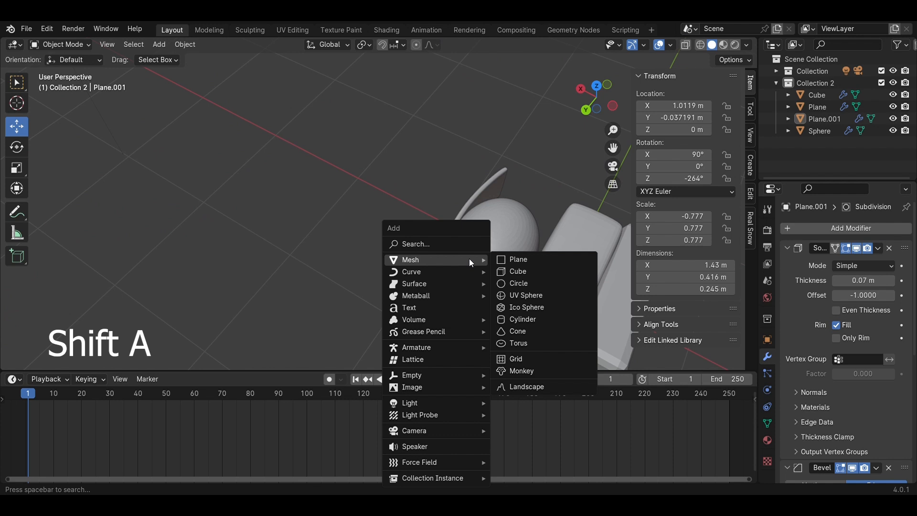
left_click(518, 259)
left_click_drag(673, 167, 716, 166)
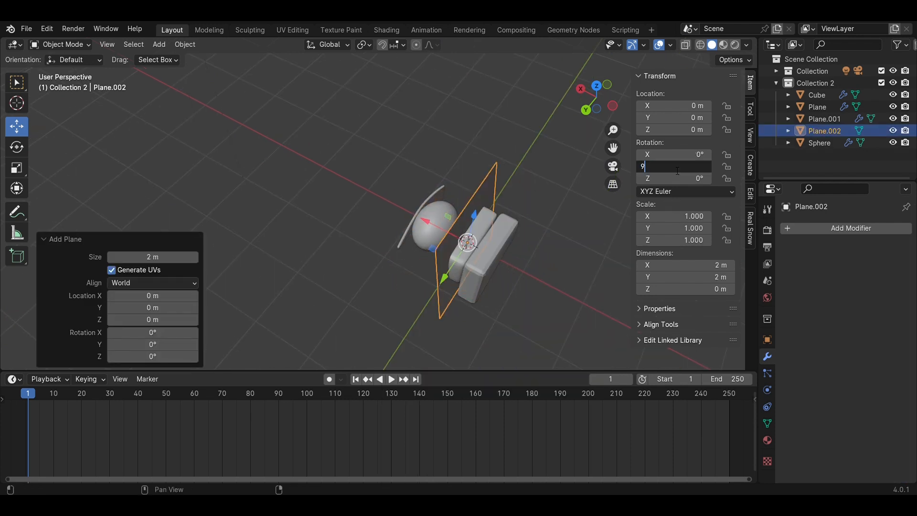
left_click_drag(424, 220, 291, 149)
left_click(437, 158)
- Select the two vertices at the new plane's -Y end and scale them together to narrow that end
middle_click_drag(437, 157, 352, 144)
scroll(451, 181, "up", 3)
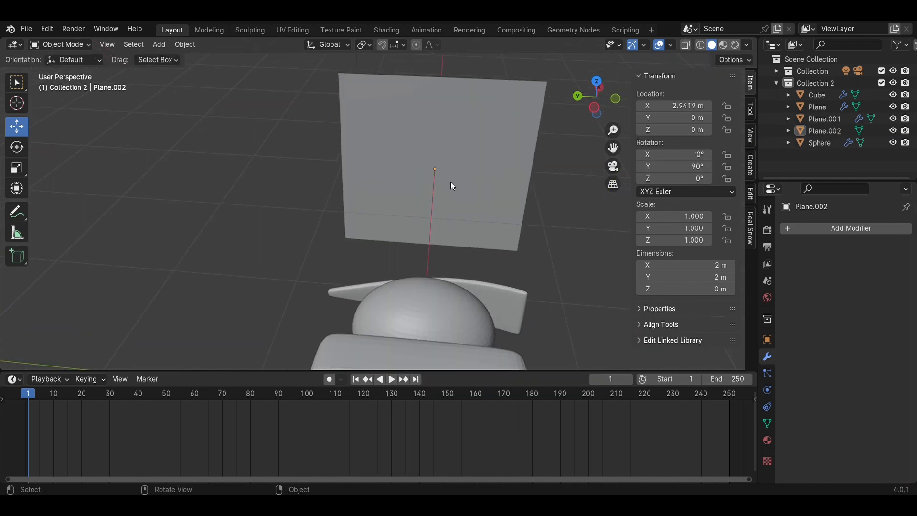
left_click(451, 182)
key("Tab")
key("1")
left_click_drag(568, 280, 504, 53)
middle_click_drag(504, 53, 574, 266)
key("s")
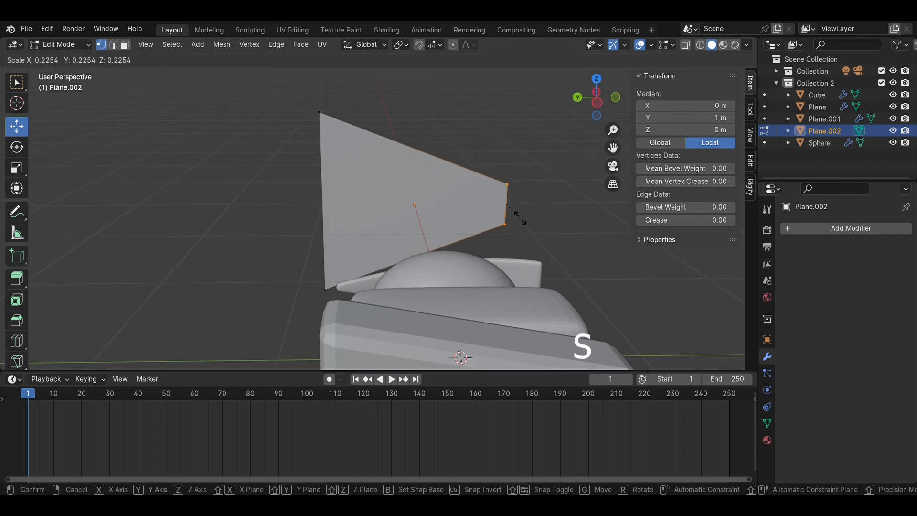
left_click(521, 216)
- Narrow the plane's opposite end by scaling its vertices by 0.267 and again by 0.475
left_click_drag(343, 326, 273, 98)
key("s")
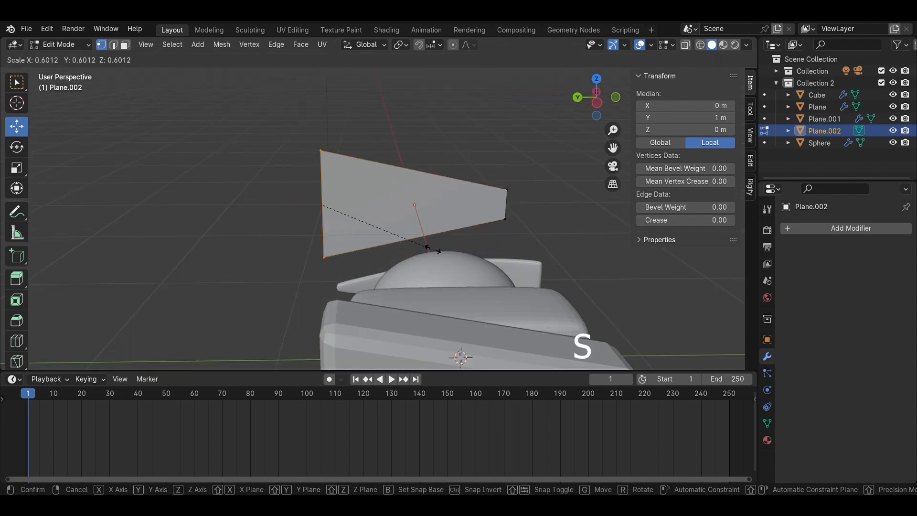
left_click(370, 182)
key("s")
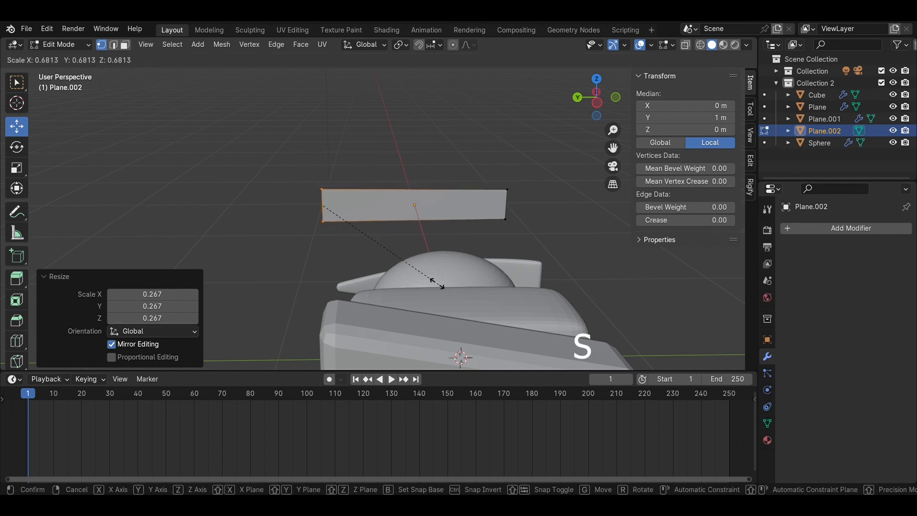
left_click(417, 249)
- Cut a centred lengthwise edge loop through the strip and pull its end vertex inward to form a V-notch at the wider end
left_click(518, 204)
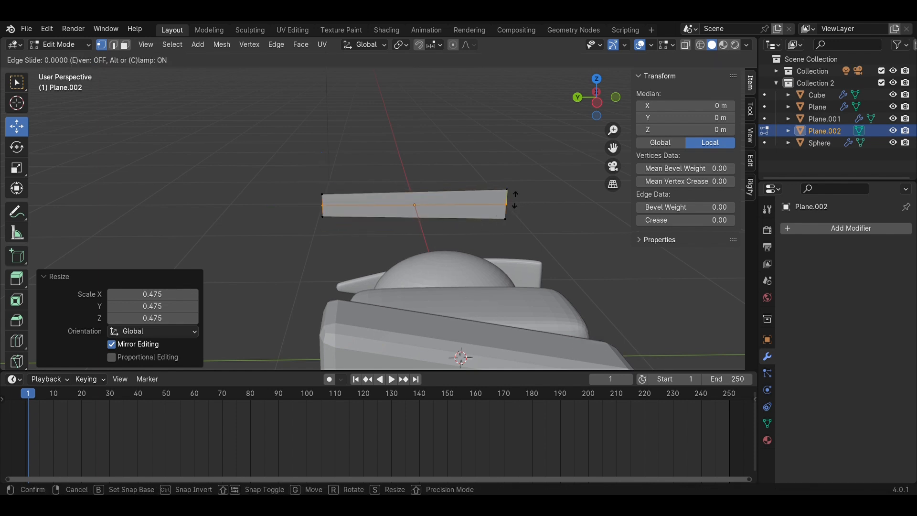
left_click(517, 204)
left_click(568, 236)
scroll(572, 239, "up", 2)
middle_click_drag(573, 240, 478, 263, "shift")
scroll(539, 239, "up", 2)
left_click(509, 239)
left_click_drag(490, 239, 472, 243)
left_click(561, 221)
- Extrude the strip's upper and lower long edges slightly outward along Z to add a narrow border on each side
left_click_drag(554, 219, 57, 185)
key("e")
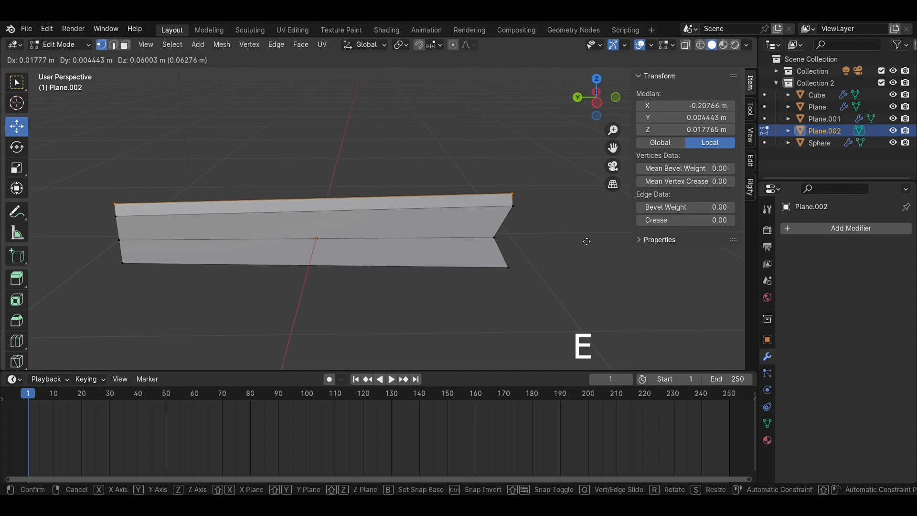
key("z")
left_click(586, 242)
left_click(102, 258)
left_click(316, 265)
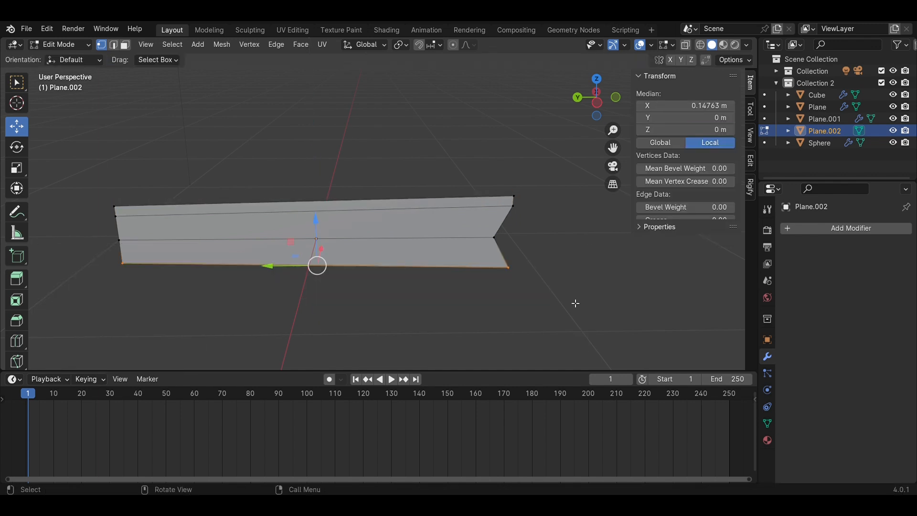
key("e")
key("z")
left_click(574, 313)
left_click(580, 300)
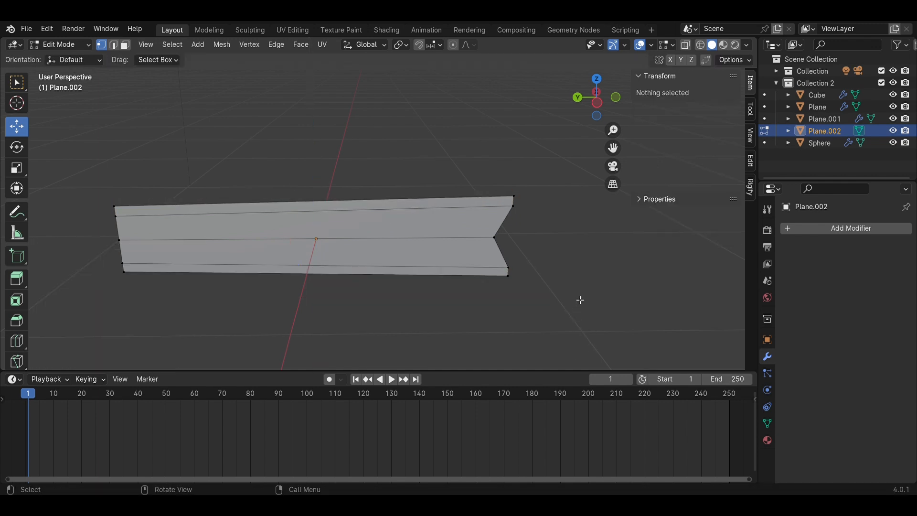
- Scale the strip's unnotched end by 0.526 and add a crosswise edge loop at its middle
left_click_drag(204, 308, 106, 199)
key("s")
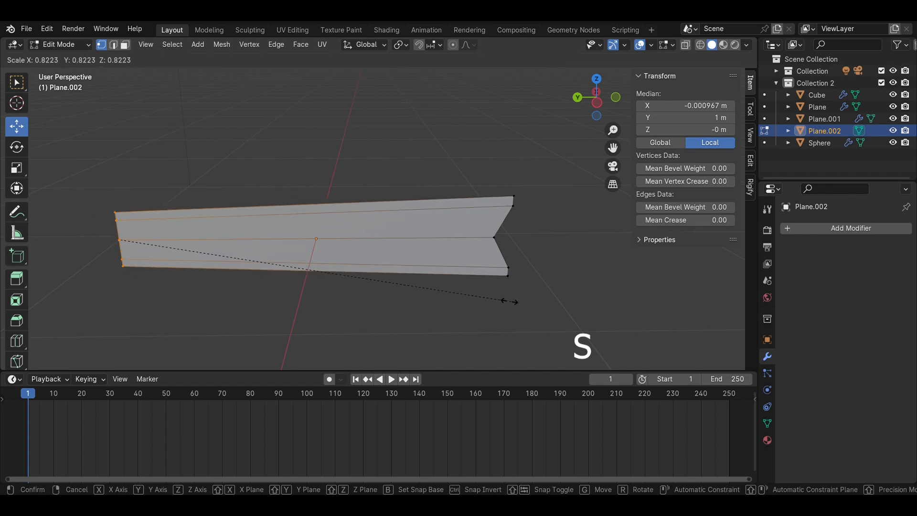
left_click(362, 264)
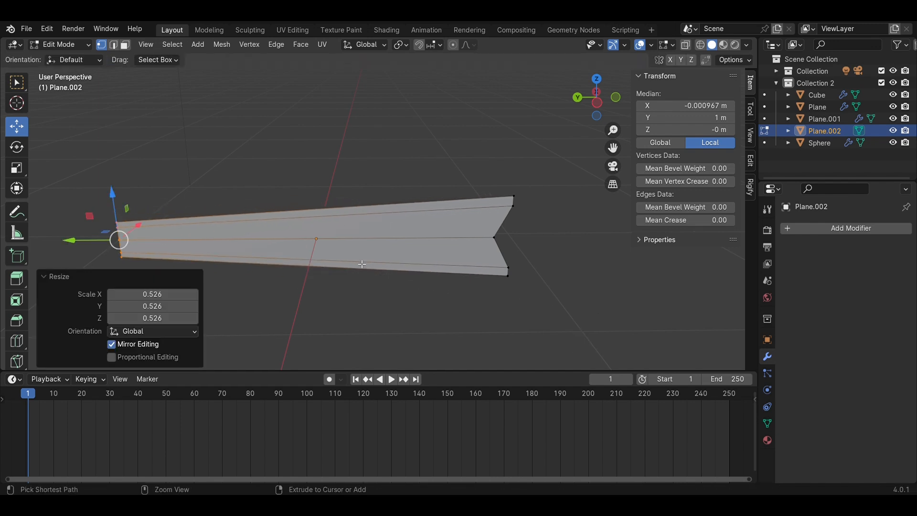
left_click(323, 221)
left_click(324, 222)
- Add a Solidify modifier to the notched strip with a thickness of 0.07 m
left_click(835, 229)
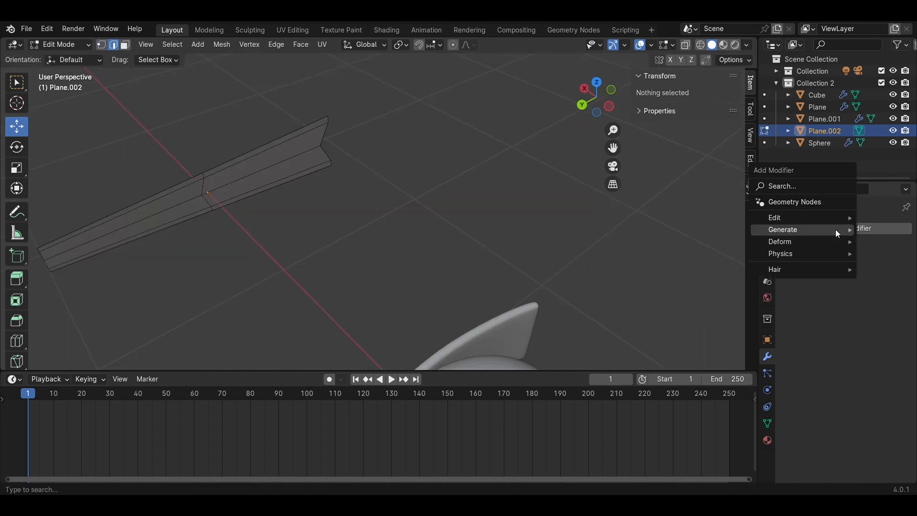
mouse_move(835, 230)
left_click(702, 372)
left_click(865, 286)
type("0.07")
key("Return")
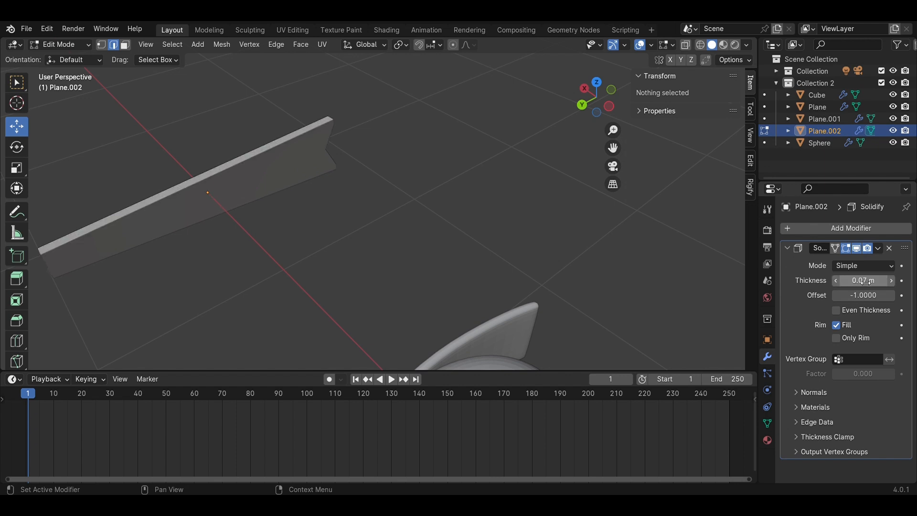
- Select the notched end's vertices and move them about 0.18 m along global X to bend the strip
middle_click_drag(511, 196, 446, 248)
middle_click_drag(451, 200, 462, 307, "shift")
scroll(463, 307, "up", 3)
key("Tab")
middle_click_drag(564, 334, 558, 205)
key("Tab")
middle_click_drag(586, 311, 555, 167, "shift")
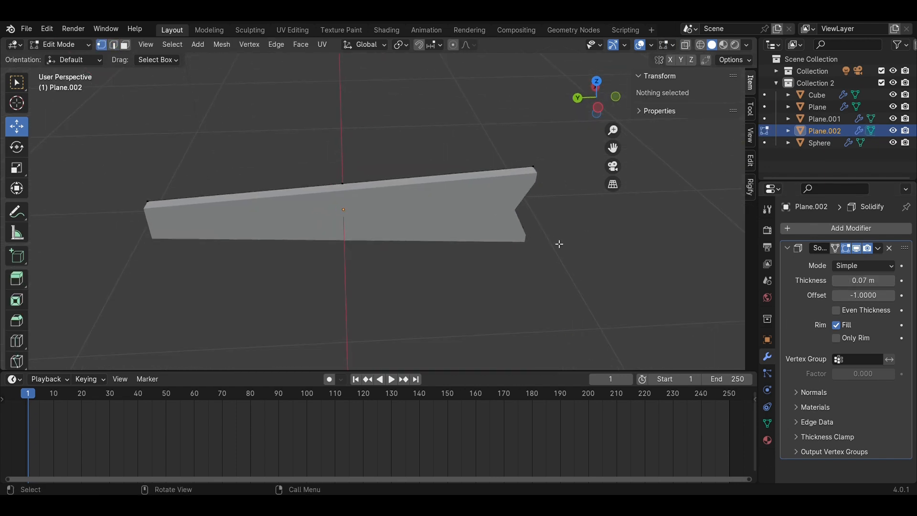
left_click_drag(595, 258, 494, 112)
middle_click_drag(411, 155, 474, 170)
left_click_drag(422, 138, 402, 126)
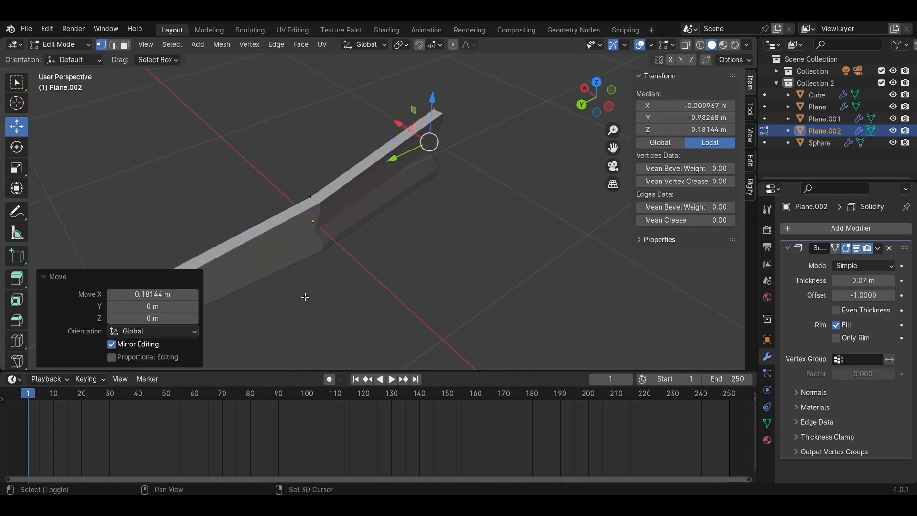
- Select the vertices of the strip's narrow end and scale them down further
middle_click_drag(305, 297, 477, 217, "shift")
left_click_drag(371, 265, 288, 172)
key("s")
left_click(451, 265)
left_click(541, 211)
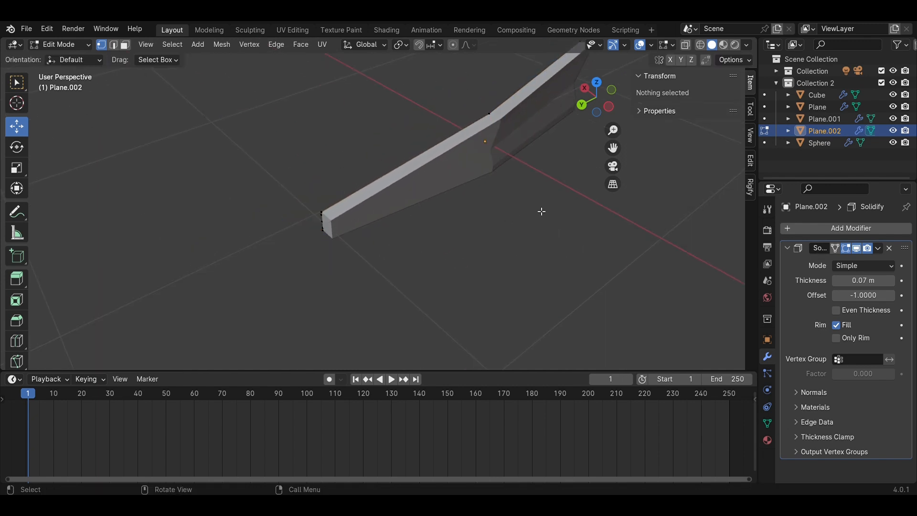
- Bevel the strip's middle crosswise edge loop with 3 segments and a width of 0.572 m to smooth the bend
middle_click_drag(541, 211, 428, 276, "shift")
left_click(367, 256, "alt")
middle_click_drag(354, 262, 483, 246)
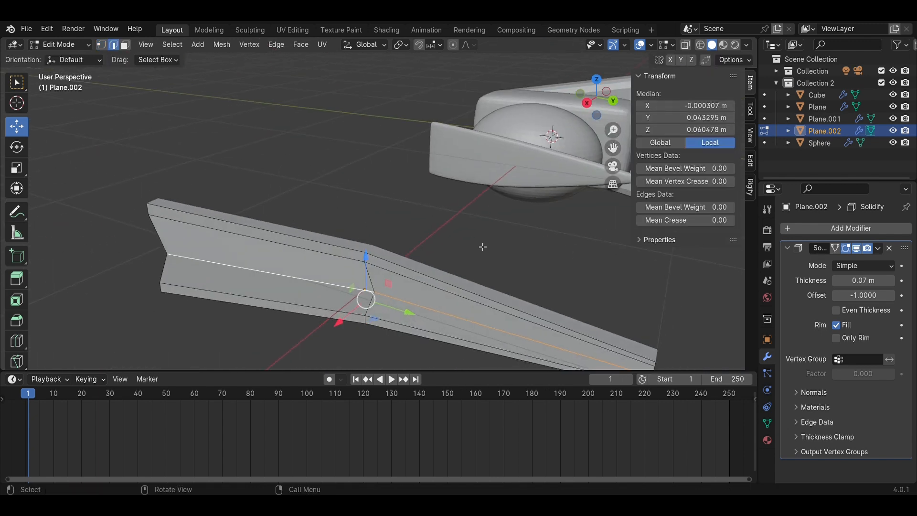
left_click(458, 229)
left_click(370, 277, "alt")
key("ctrl+b")
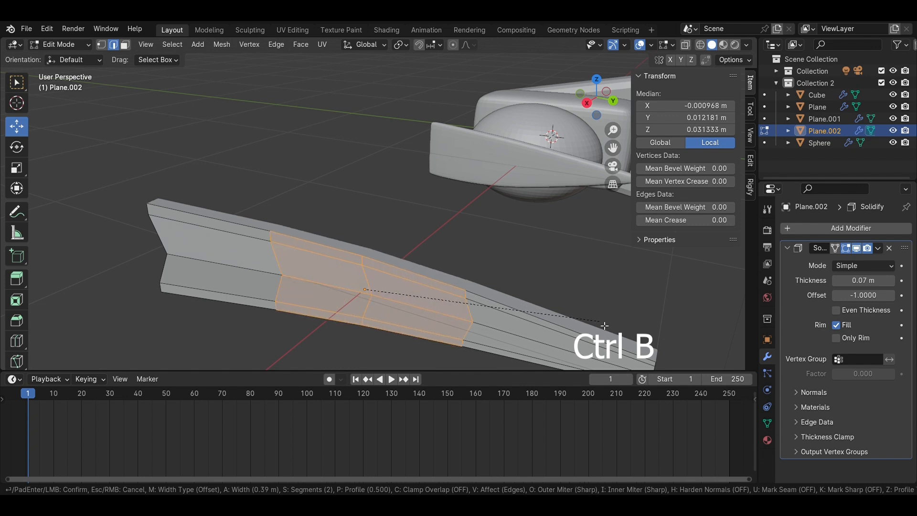
left_click(439, 222)
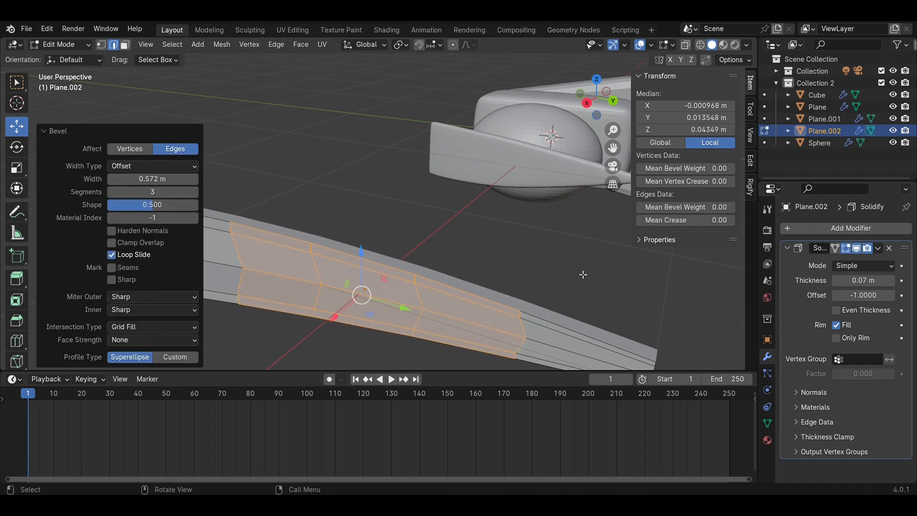
key("Tab")
- Add a Bevel modifier to the notched strip with an amount of 0.05 m and 2 segments
middle_click_drag(439, 222, 302, 245)
left_click(363, 236)
middle_click_drag(487, 246, 463, 200)
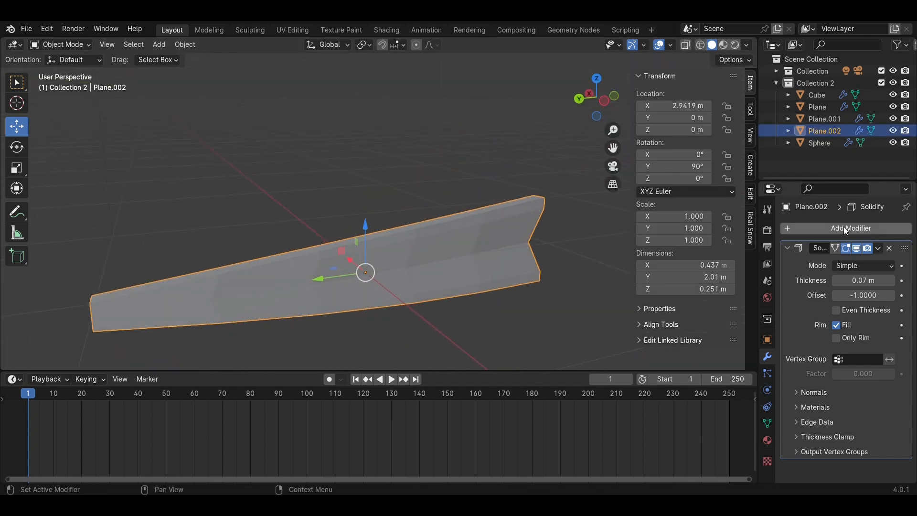
left_click(844, 227)
mouse_move(844, 226)
left_click(714, 241)
scroll(882, 395, "down", 3)
scroll(874, 389, "down", 3)
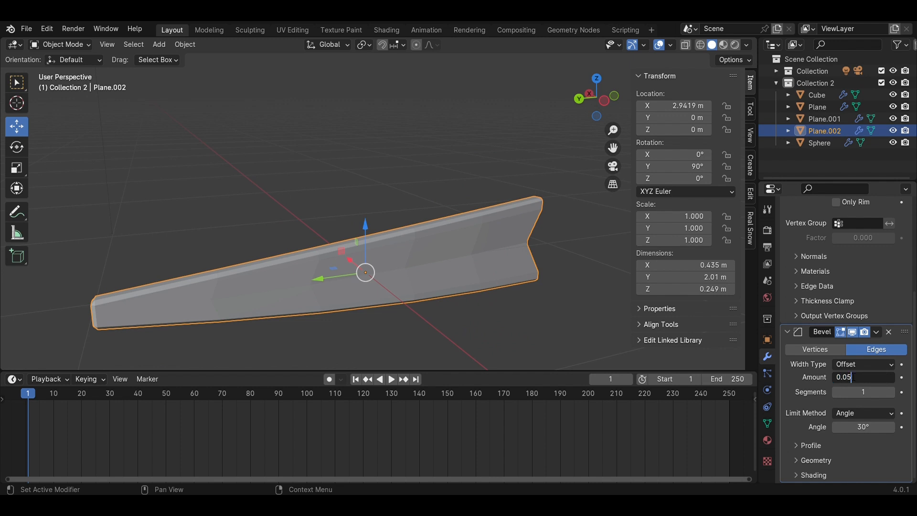
left_click(892, 393)
left_click(884, 165)
- Mirror the notched strip along the Y axis and scale it by 1.149
middle_click_drag(351, 282, 340, 297)
left_click(382, 271)
right_click(382, 271)
mouse_move(382, 272)
left_click(447, 302)
left_click(472, 274)
left_click(369, 203)
key("s")
left_click(505, 246)
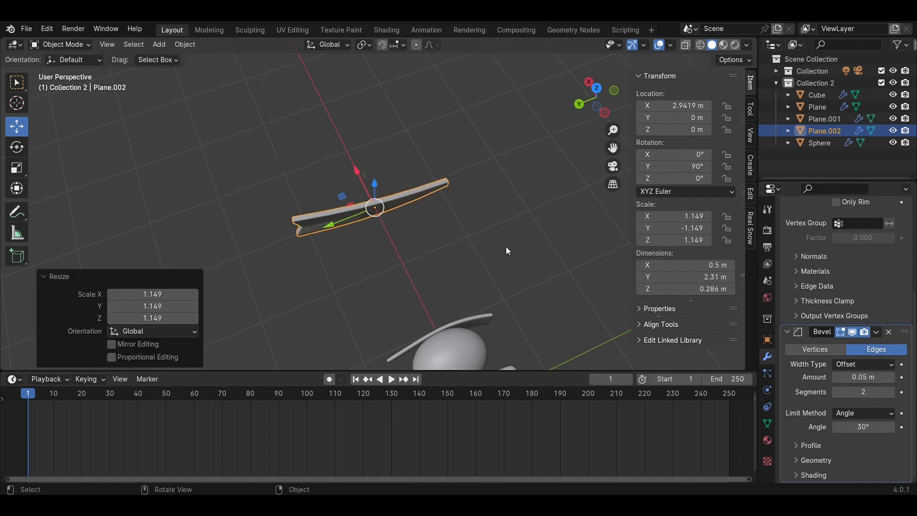
- Enlarge the curved strip beside the sphere to a scale of about 0.88
left_click(457, 320)
key("s")
left_click(556, 316)
left_click(553, 312)
- Move the notched strip along X until it sits next to the curved strip
middle_click_drag(518, 297, 411, 174, "shift")
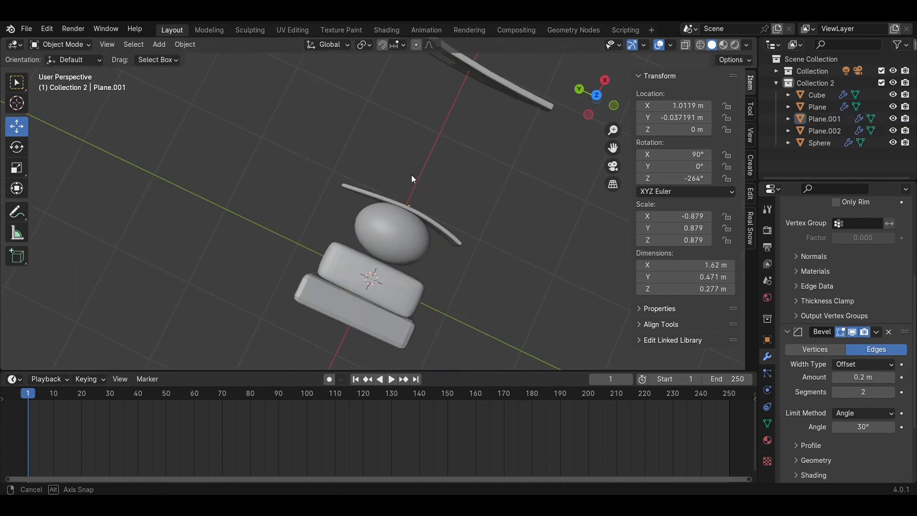
scroll(411, 173, "down", 3)
left_click(427, 127)
left_click_drag(440, 114, 413, 195)
left_click(480, 196)
- Add a mesh circle at the origin and scale it to 0.510
scroll(481, 196, "up", 3)
middle_click_drag(481, 196, 382, 185)
key("shift+a")
mouse_move(432, 215)
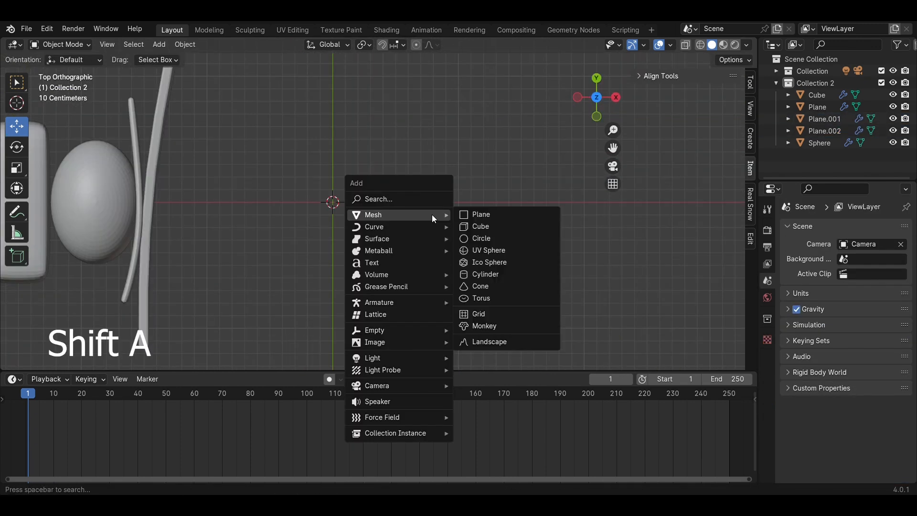
left_click(483, 238)
key("s")
left_click(446, 254)
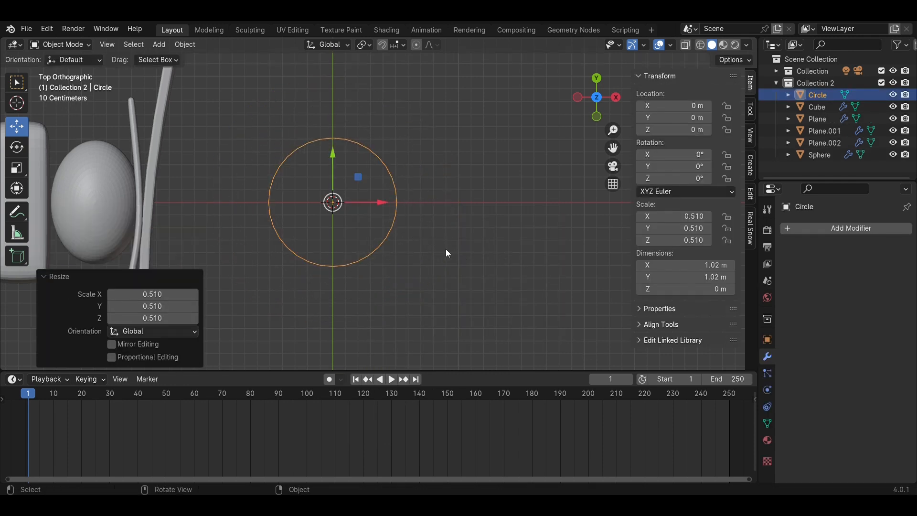
- Delete the circle's vertices on the -X side so only a half circle is left
key("Tab")
left_click_drag(336, 284, 231, 111)
key("Delete")
left_click(238, 110)
- Isolate the half circle, extrude it inward at a scale of 0.764 and shift the inner edge along X so the ends are flush
key("a")
key("KP_Divide")
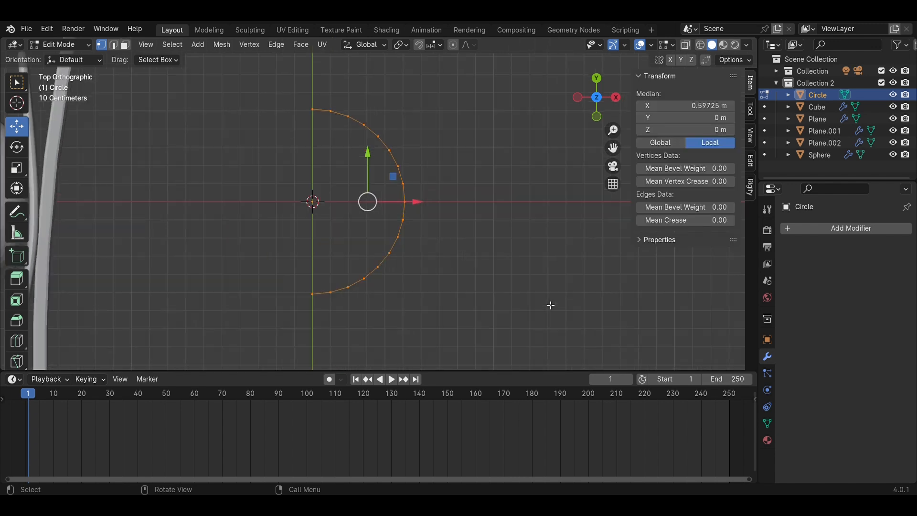
key("e")
key("s")
left_click(505, 287)
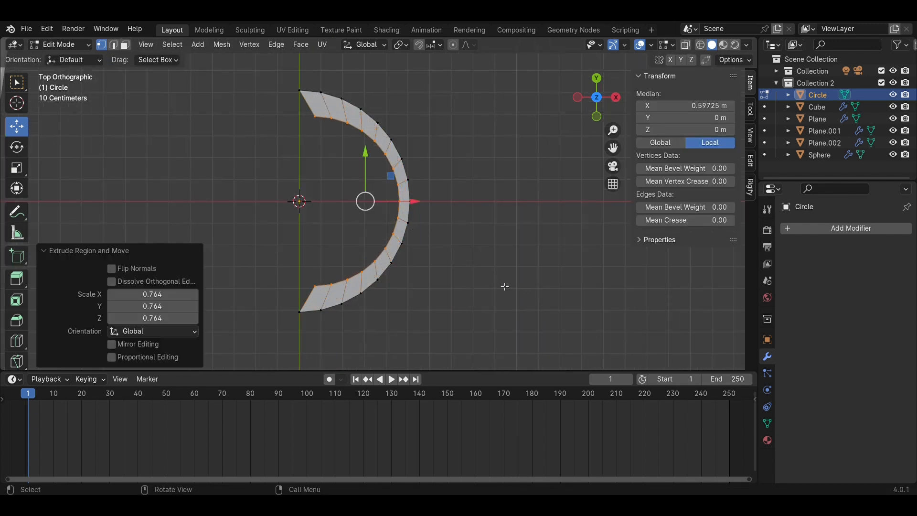
left_click_drag(415, 201, 402, 206)
left_click(479, 271)
key("KP_Divide")
key("Tab")
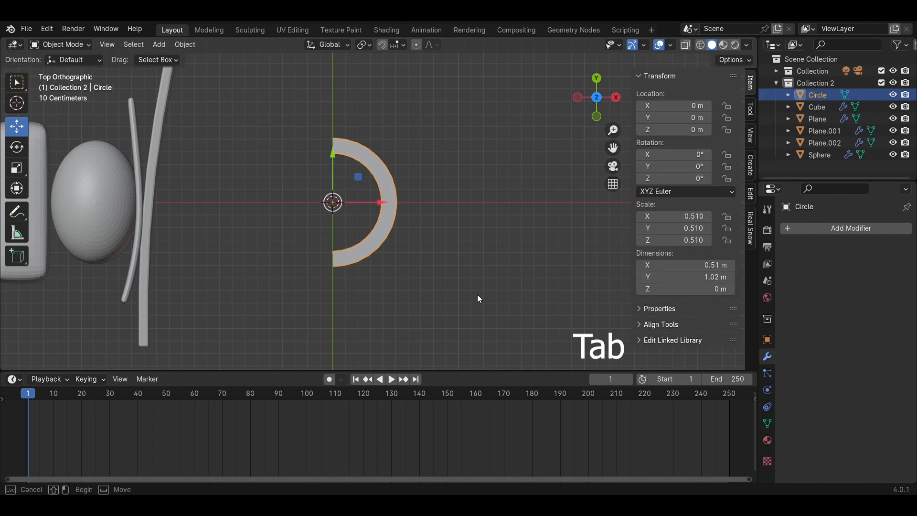
- Duplicate the half ring in place and scale the copy by 0.768 so it nests inside the original
key("ctrl+a")
left_click(462, 204)
key("shift+d")
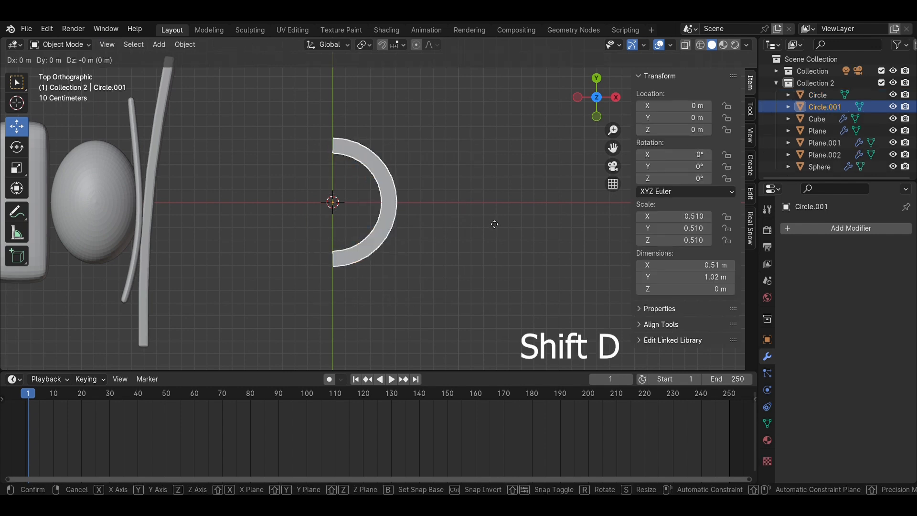
key("s")
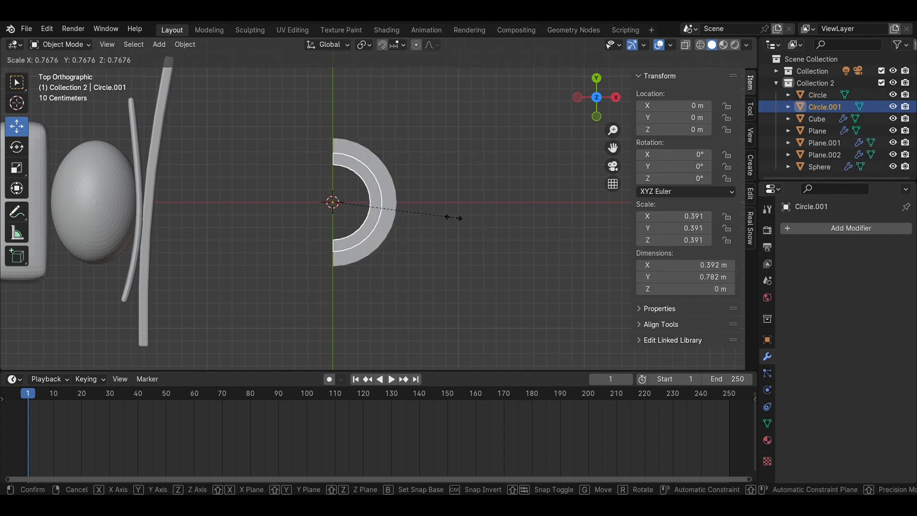
left_click(454, 217)
- Fine-tune the nested half ring copy to a scale of about 0.390 so its outer edge meets the original's inner edge
scroll(456, 221, "up", 5)
key("s")
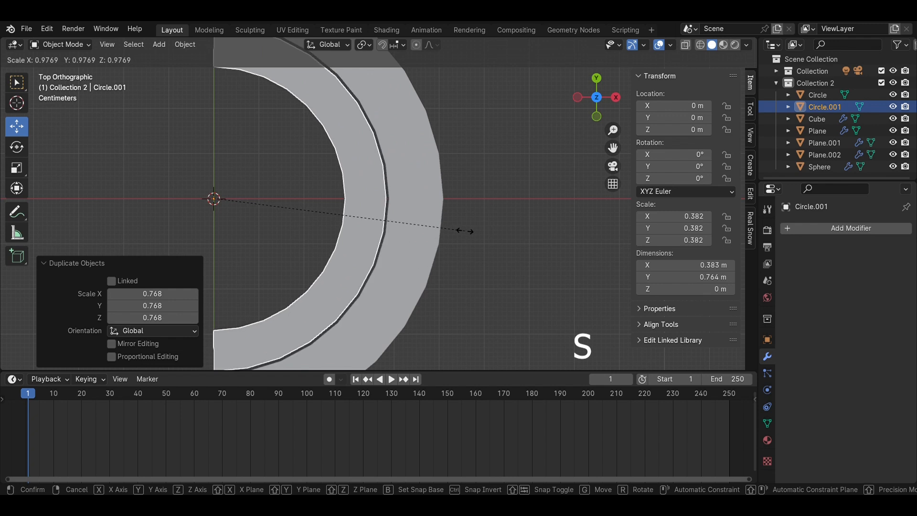
left_click(467, 230)
key("s")
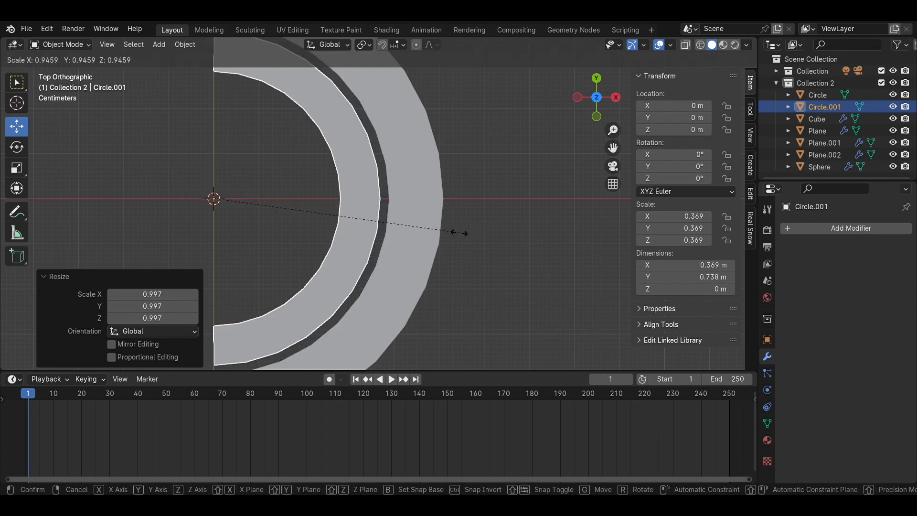
left_click(436, 234)
- Add two more nested half rings by duplicating the innermost ring in place, scaling the copies by 0.764 and 0.761
key("shift+d")
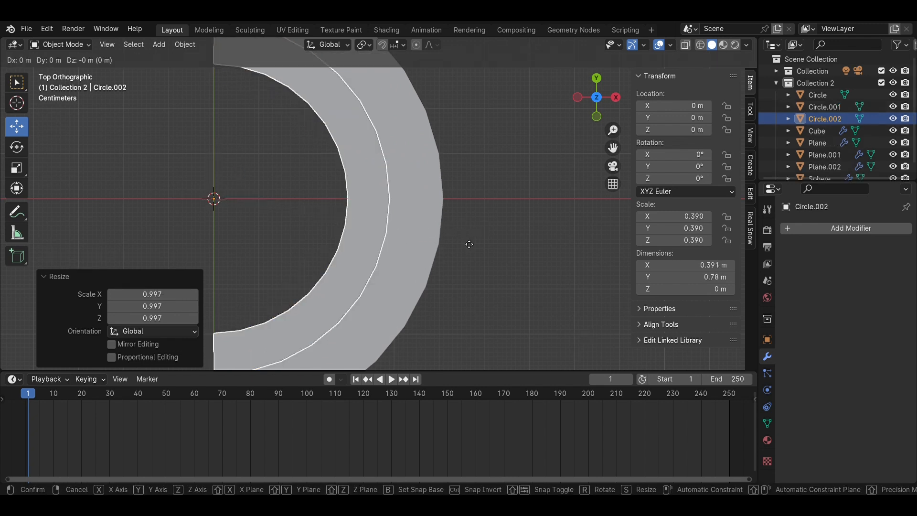
left_click(407, 235)
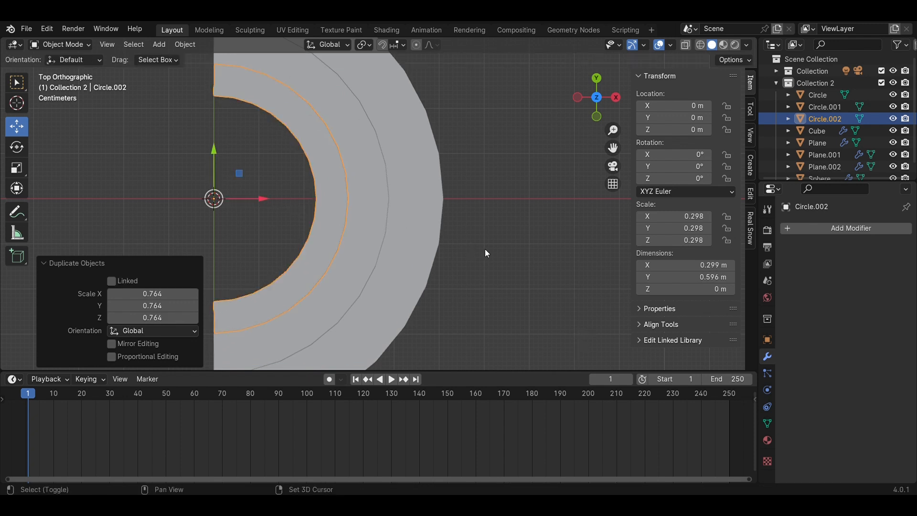
key("shift+d")
key("s")
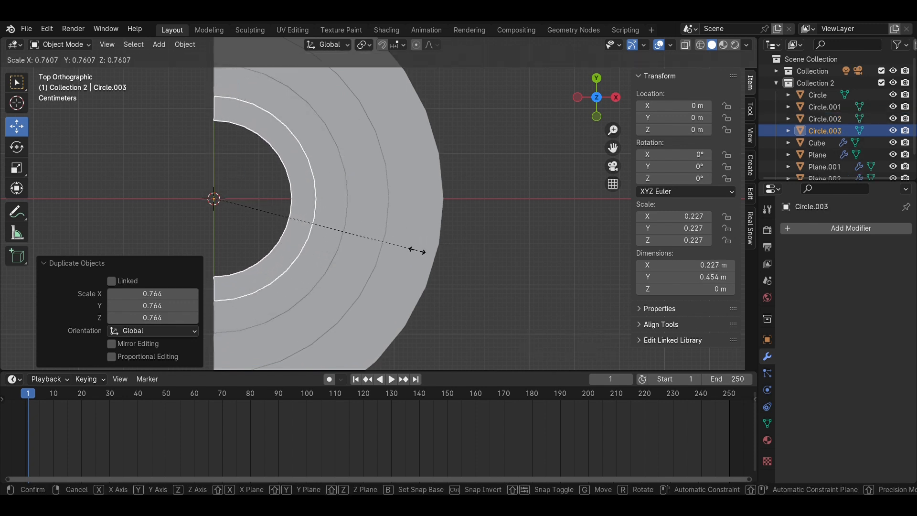
left_click(417, 250)
- Duplicate the innermost half ring at a scale of 0.761 and repeat the operation to add another ring inside it
key("shift+d")
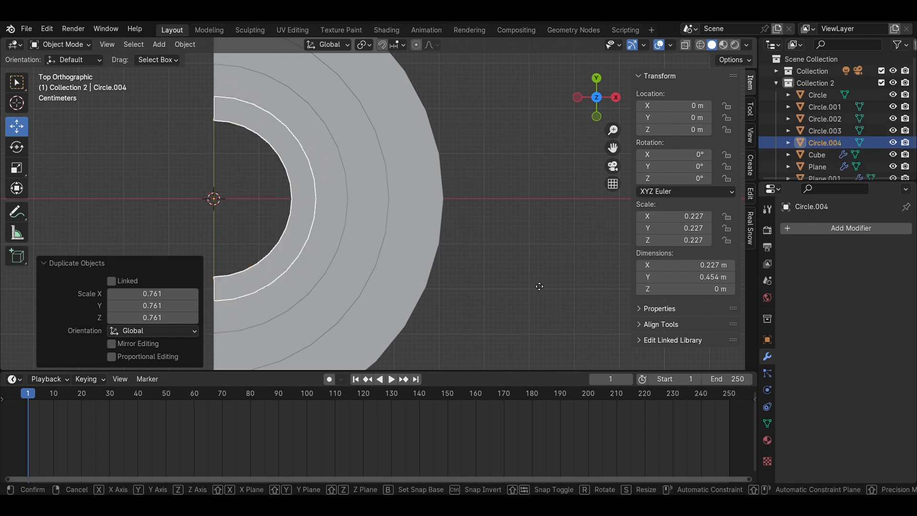
key("s")
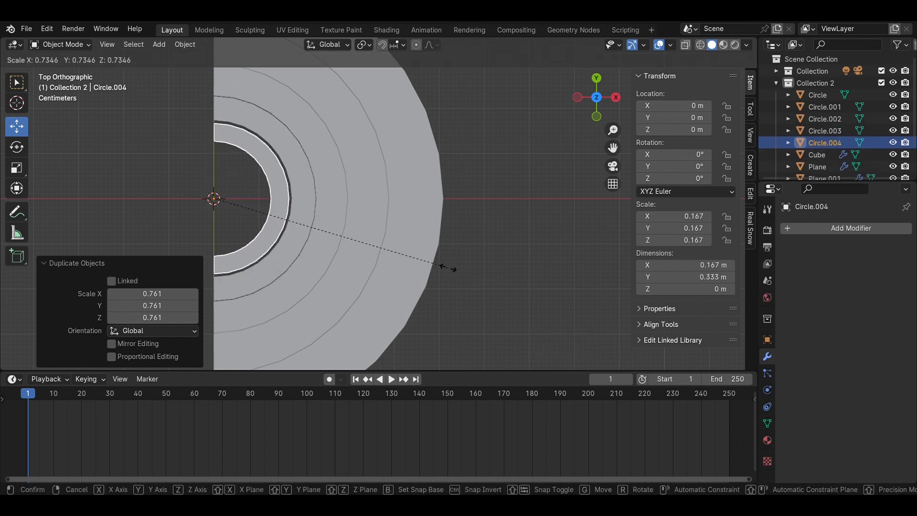
left_click(459, 269)
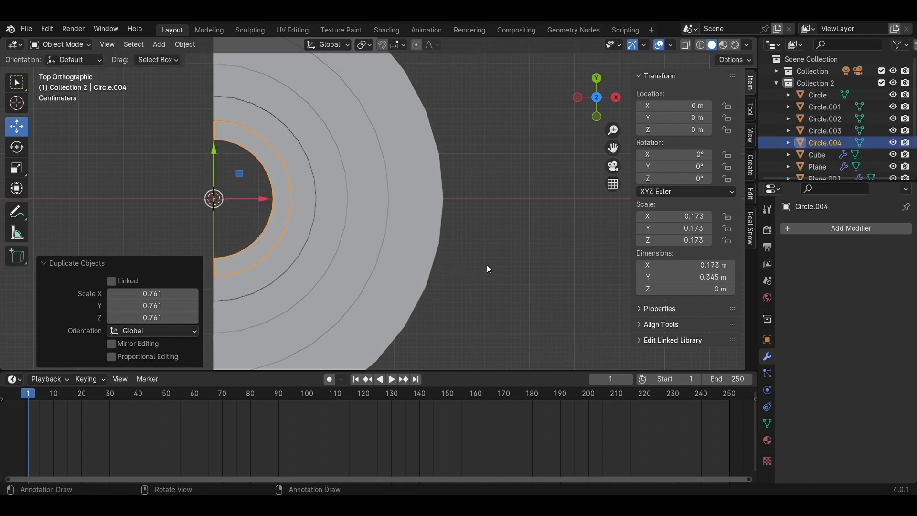
key("shift+r")
- Slightly enlarge the fourth half ring from the outside by about 1.004 to close the gap around it
middle_click_drag(487, 269, 330, 241)
scroll(351, 230, "up", 3)
scroll(330, 242, "down", 2)
scroll(329, 239, "up", 2)
scroll(329, 239, "up", 3)
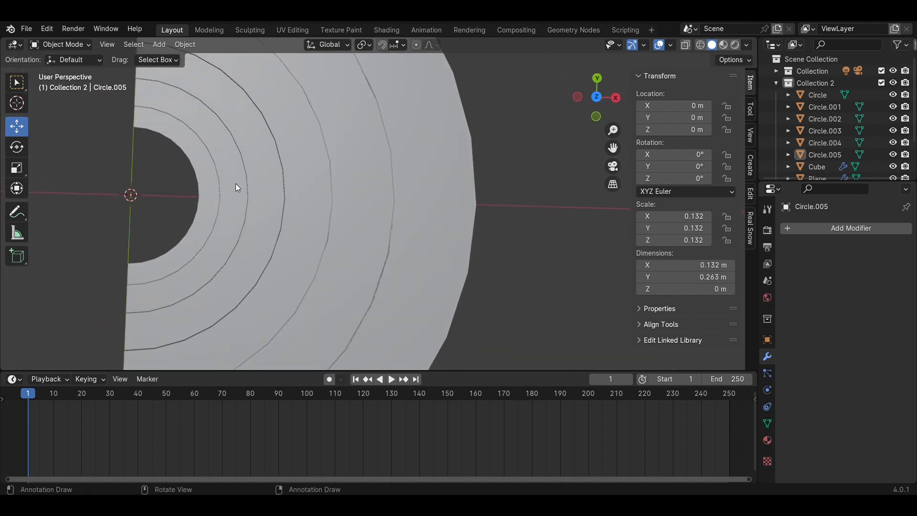
left_click(268, 173)
key("s")
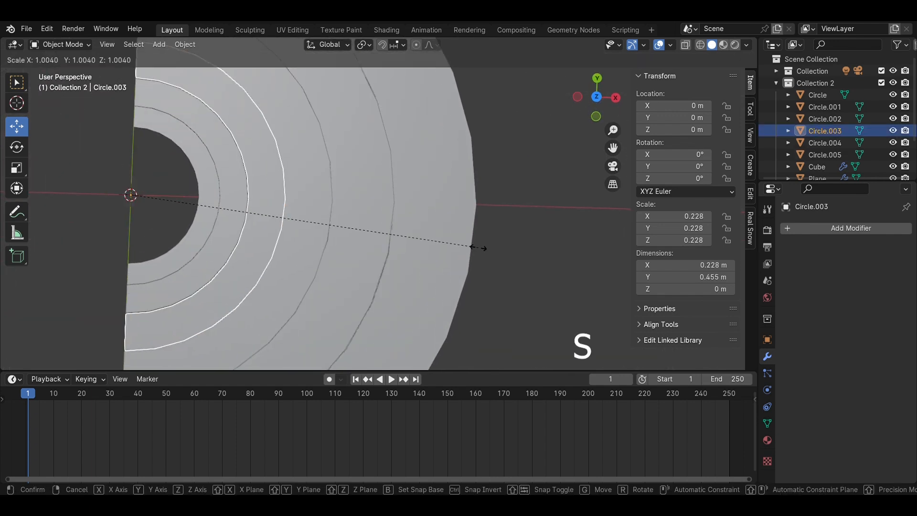
left_click(479, 248)
left_click(549, 246)
- Scale the two innermost half rings by 1.004 and 1.007 so their edges meet the neighbouring rings
middle_click_drag(382, 237, 454, 232, "shift")
scroll(401, 236, "up", 4)
left_click(276, 208)
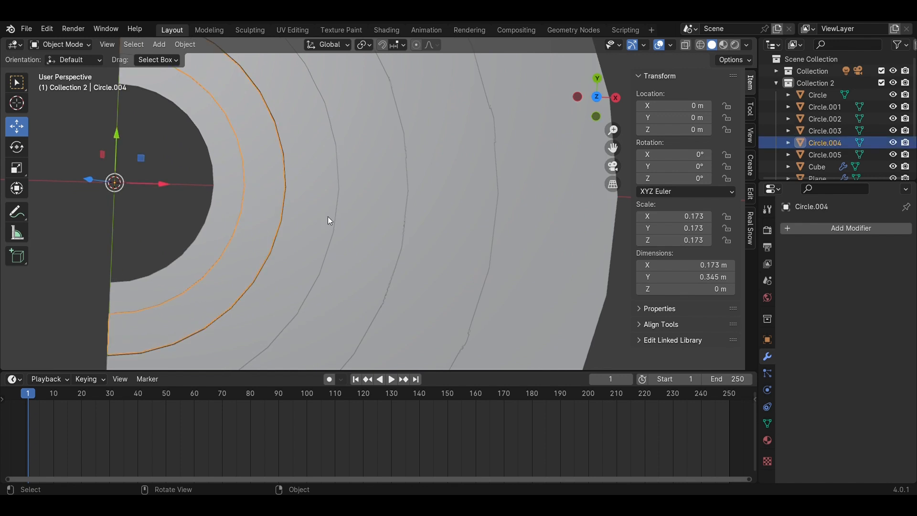
key("s")
left_click(431, 240)
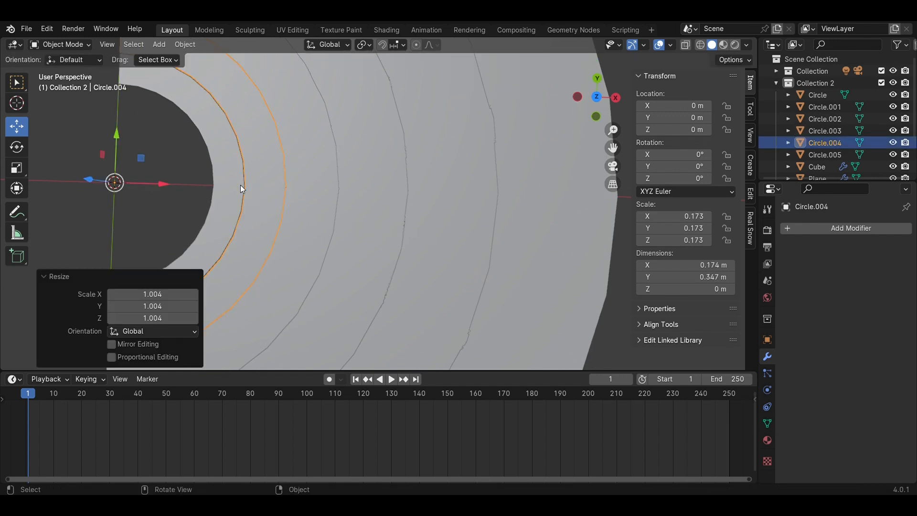
left_click(242, 188)
key("s")
left_click(343, 214)
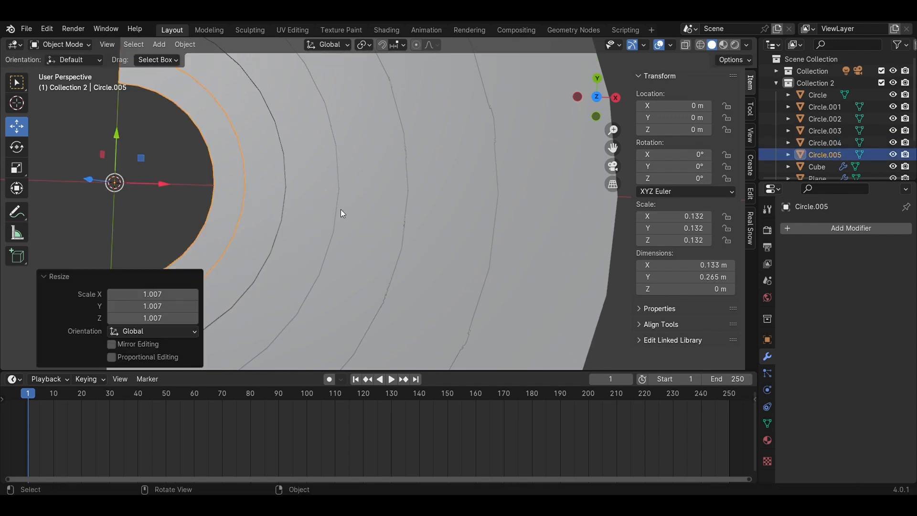
left_click(99, 142)
- Add a mesh circle at the origin and scale it to 0.106, close to the innermost half ring's opening
scroll(253, 208, "down", 7)
scroll(430, 229, "down", 4)
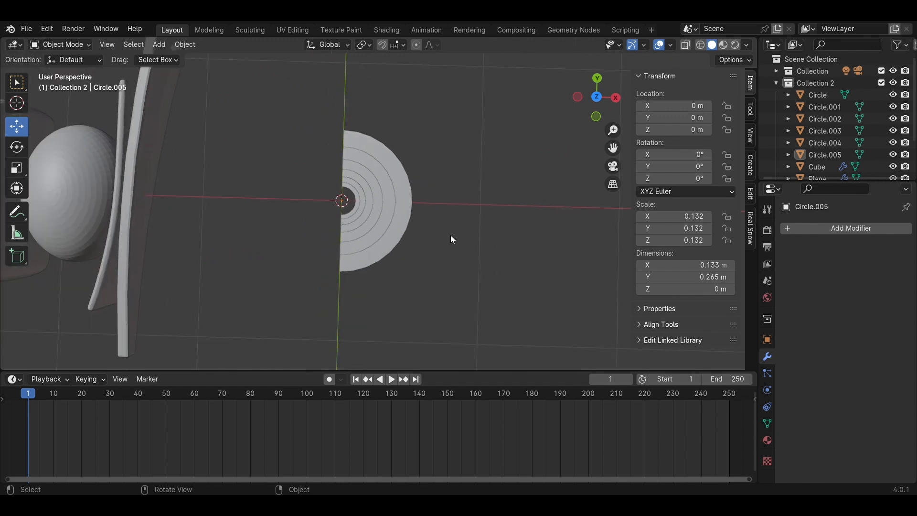
scroll(451, 239, "up", 6)
key("shift+a")
mouse_move(430, 238)
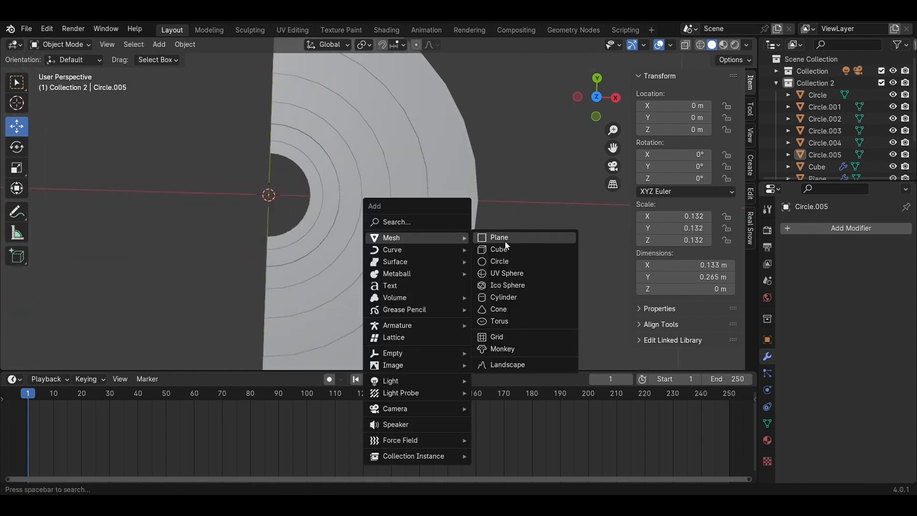
left_click(512, 265)
scroll(512, 264, "down", 3)
key("s")
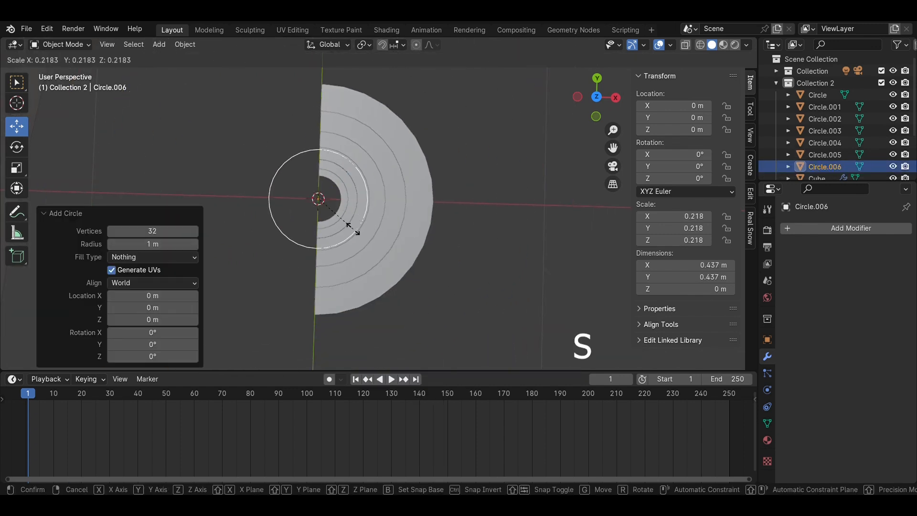
left_click(333, 213)
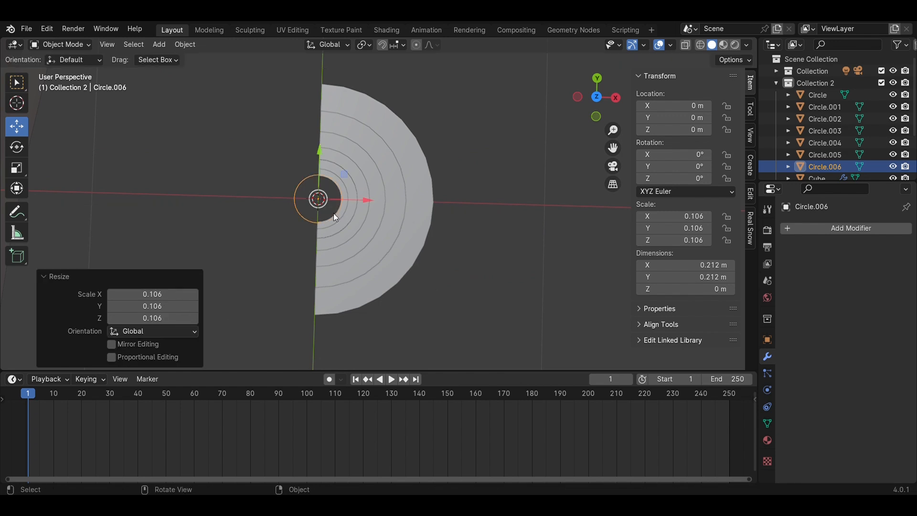
- Shrink the new circle to a scale of 0.101 so it matches the inner edge of the smallest half ring
key("ctrl+j")
scroll(580, 204, "up", 6)
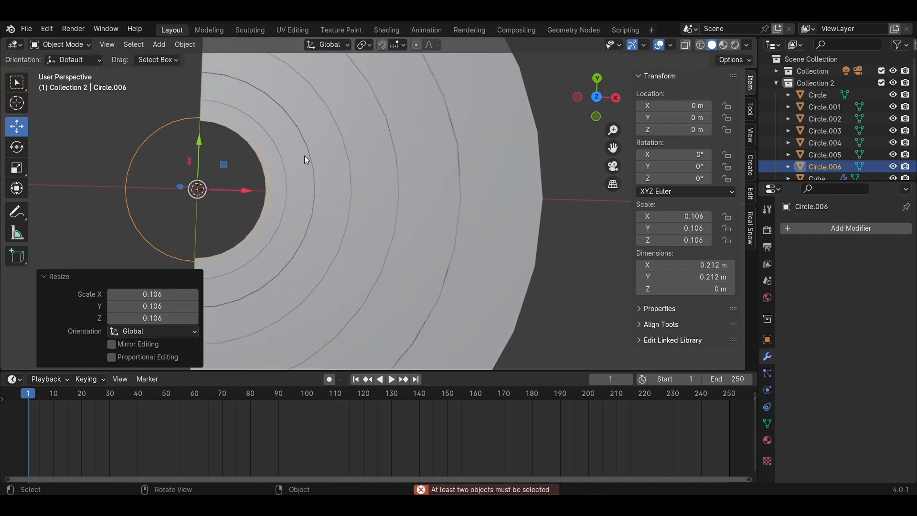
middle_click_drag(329, 155, 477, 215, "shift")
scroll(355, 167, "up", 2)
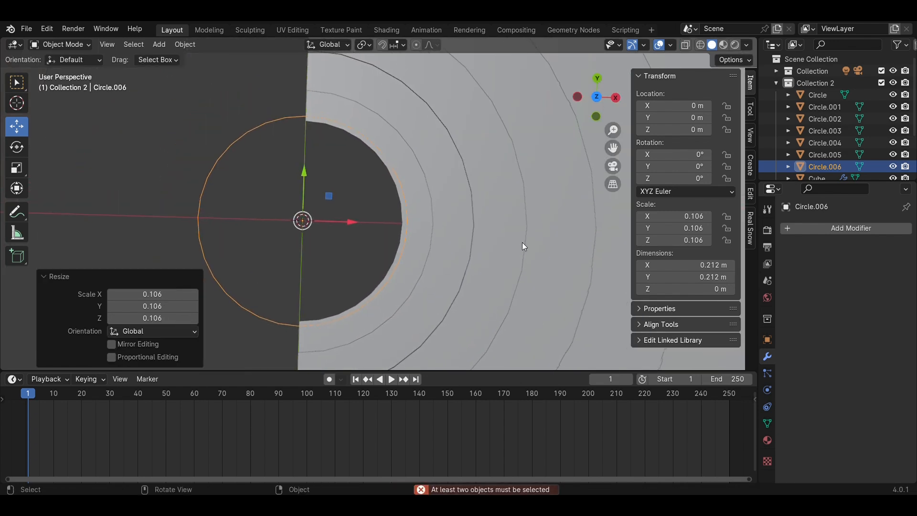
key("s")
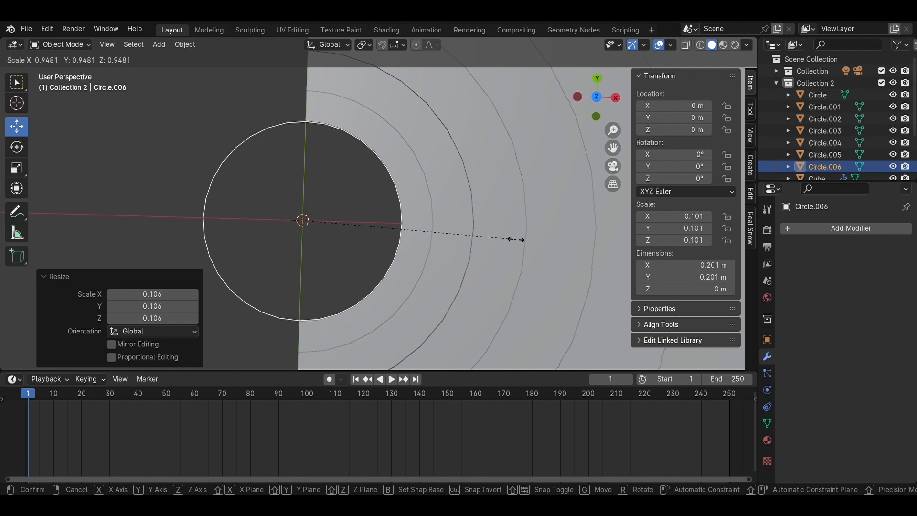
left_click(517, 239)
- Delete the -X half of the small circle in Edit Mode
key("Tab")
scroll(367, 292, "down", 1)
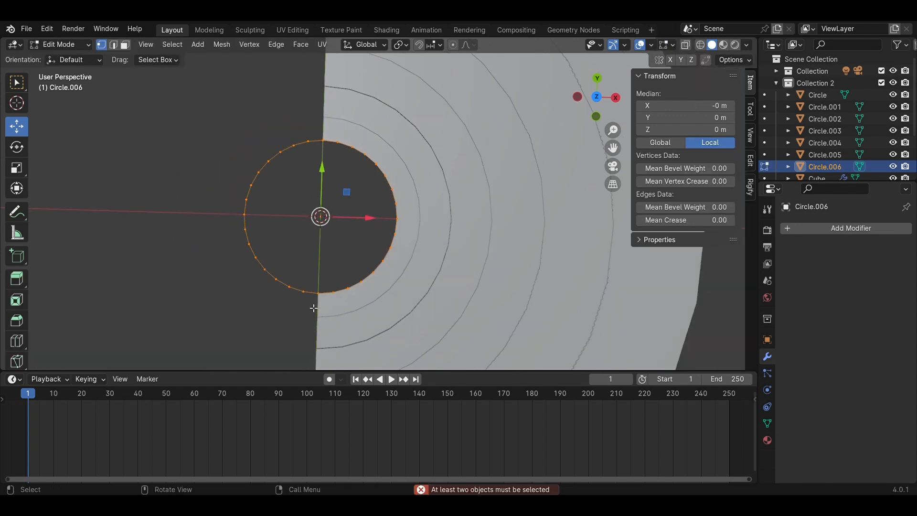
left_click_drag(314, 308, 170, 78)
key("Delete")
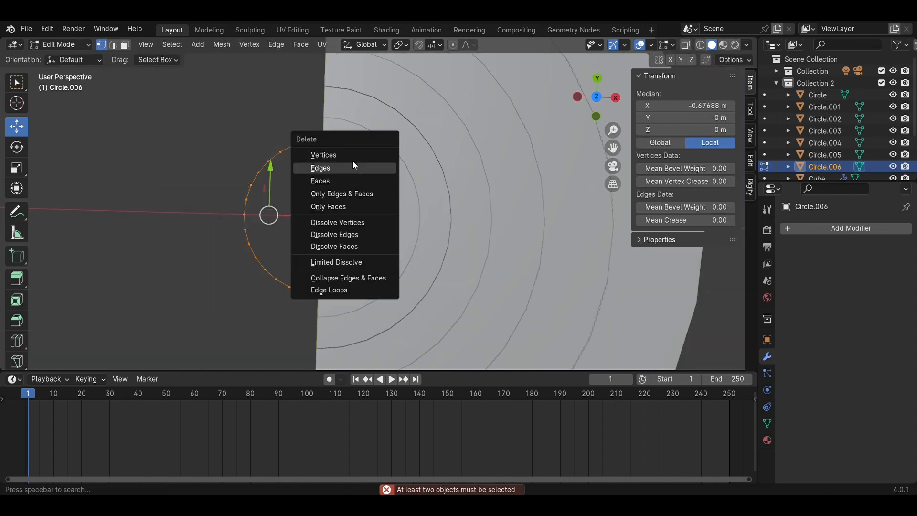
left_click(353, 167)
- Fill the remaining half circle with a face to make a solid half disc and return to Object Mode
left_click_drag(398, 287, 248, 122)
left_click_drag(476, 321, 219, 78)
key("f")
left_click(308, 225)
scroll(310, 234, "down", 2)
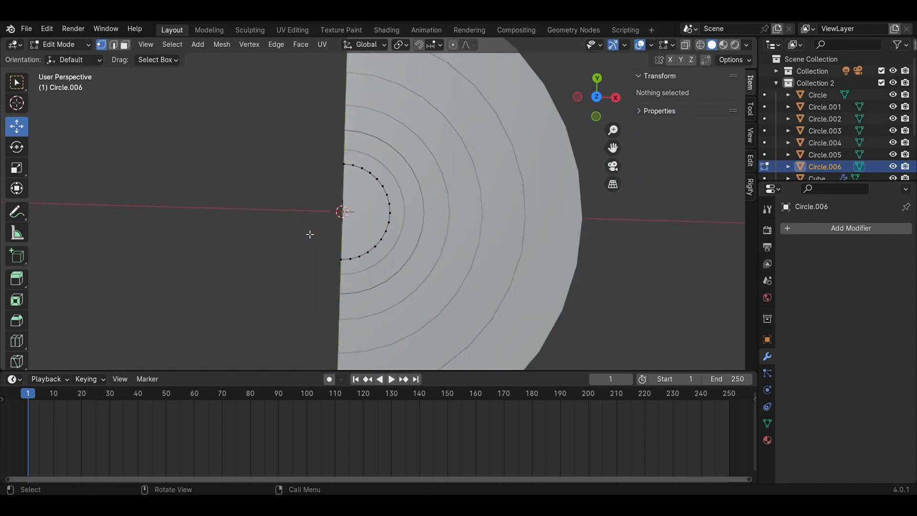
key("Tab")
- Extrude all faces of the outermost half ring 0.03 m downward and return to Object Mode
scroll(320, 246, "down", 2)
left_click(539, 280)
middle_click_drag(485, 248, 470, 212)
left_click(469, 211)
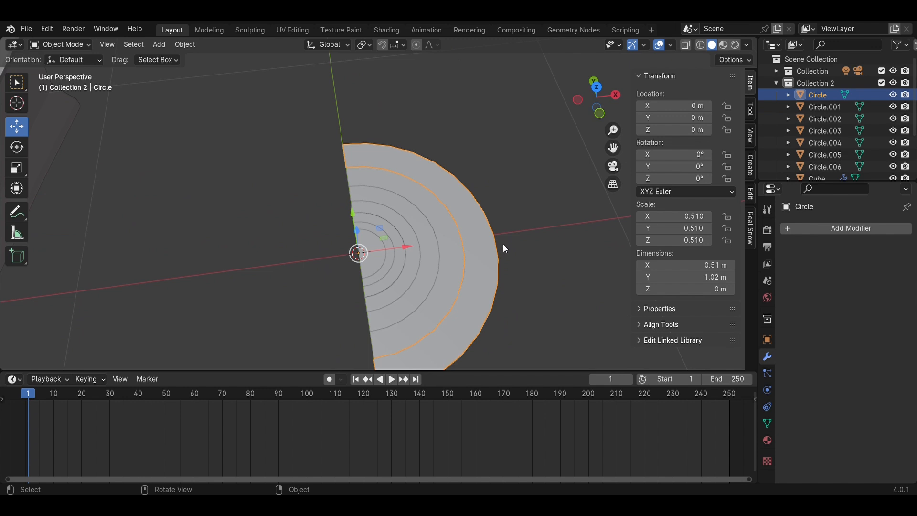
key("Tab")
scroll(531, 303, "down", 4)
left_click_drag(530, 314, 305, 128)
key("e")
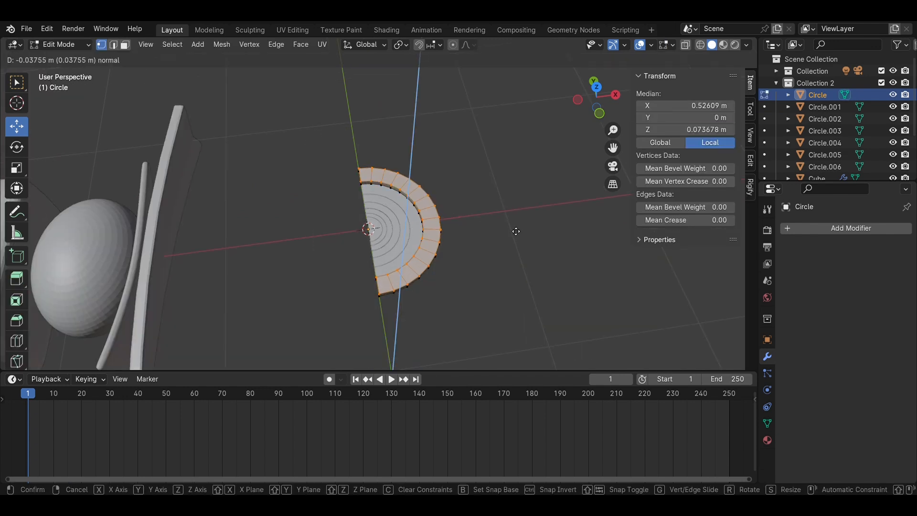
left_click(515, 232)
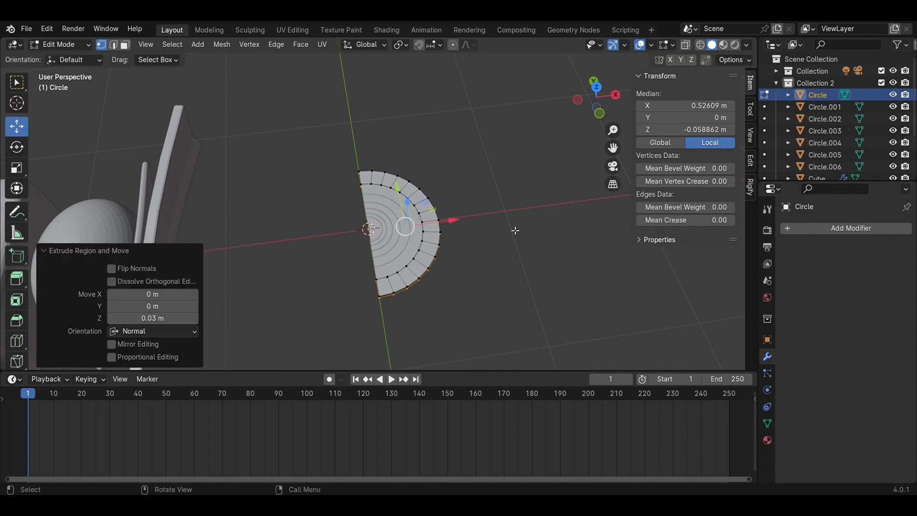
left_click(512, 229)
middle_click_drag(511, 230, 479, 222)
key("Tab")
- Delete the half rings between the outermost ring and the centre half disc, and extrude the half disc 0.03 m upward
left_click_drag(452, 278, 274, 236)
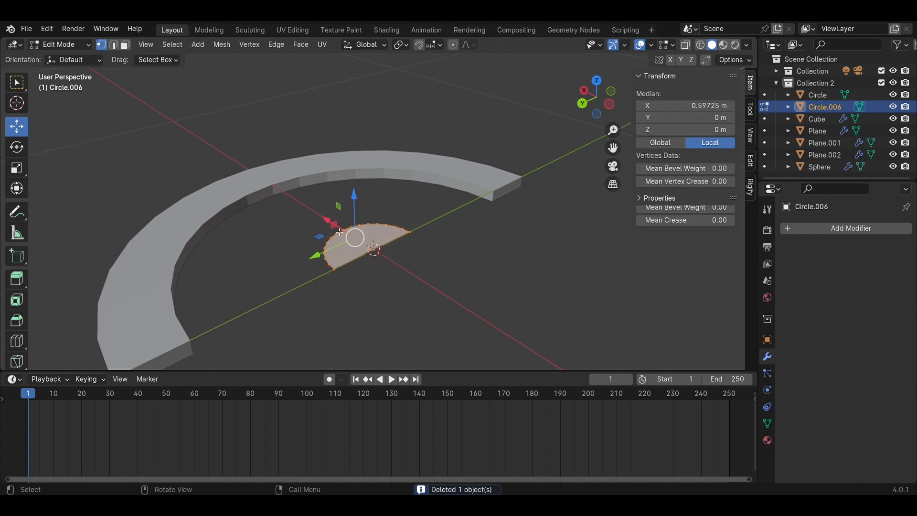
key("e")
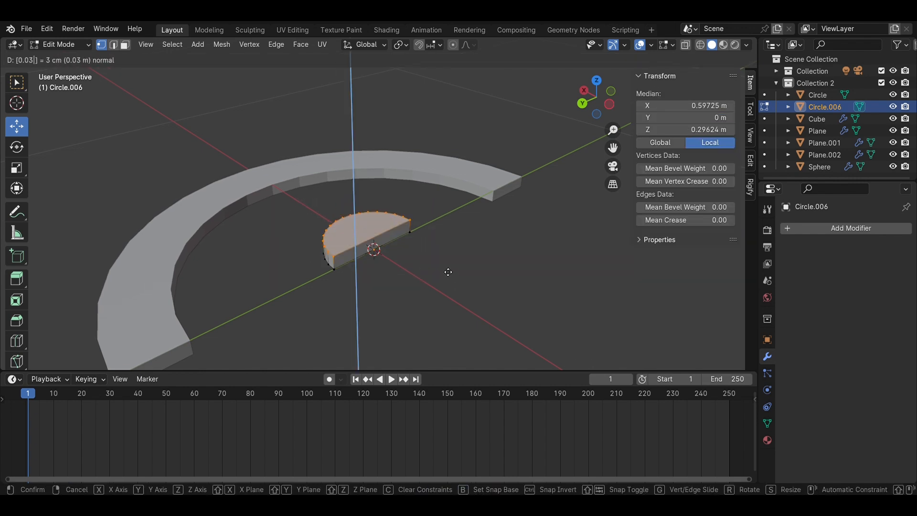
left_click(447, 271)
key("Tab")
- Lower the half disc along Z to about -0.030 m so it is level with the outer half ring
key("g")
key("z")
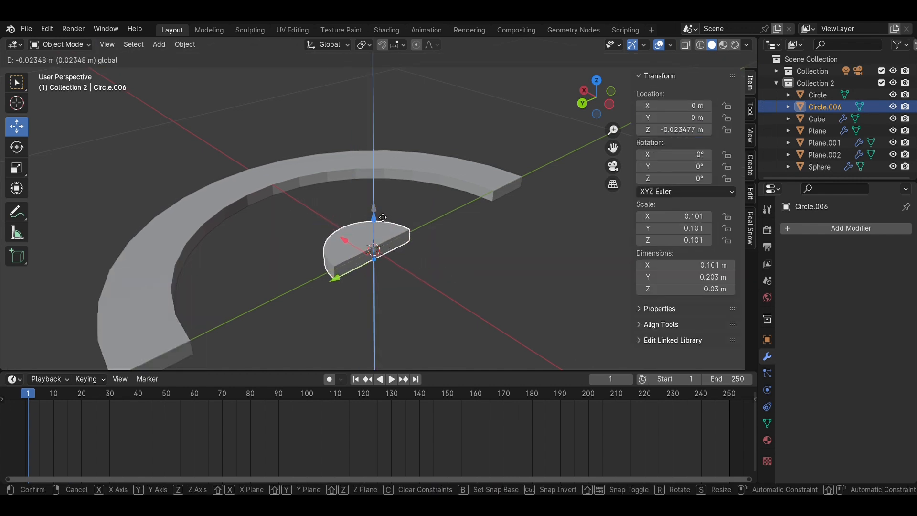
left_click(383, 221)
left_click(609, 106)
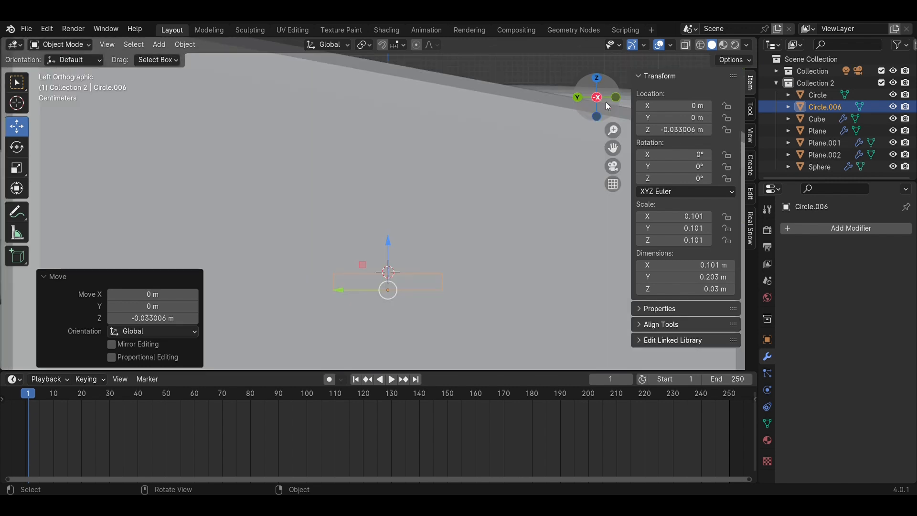
left_click(616, 97)
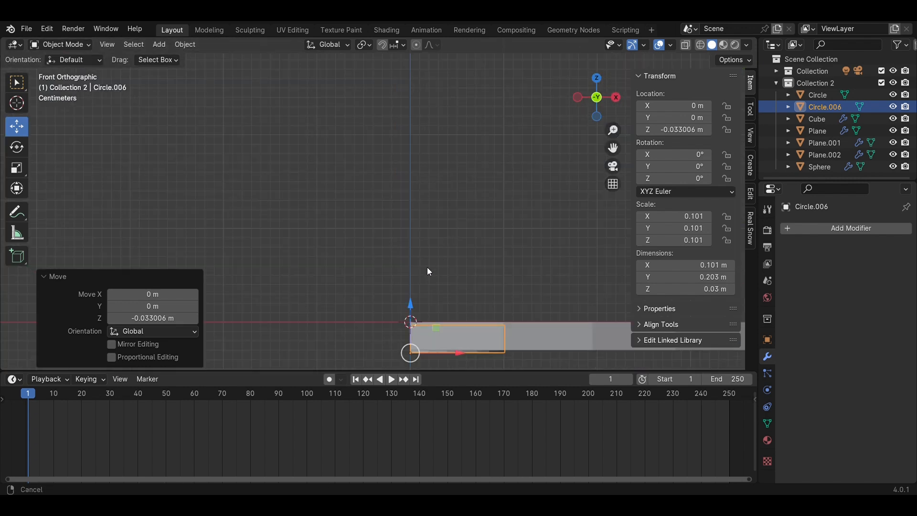
middle_click_drag(427, 267, 366, 141, "shift")
scroll(371, 162, "up", 5)
left_click_drag(307, 207, 308, 196)
left_click(379, 140)
middle_click_drag(379, 140, 477, 183)
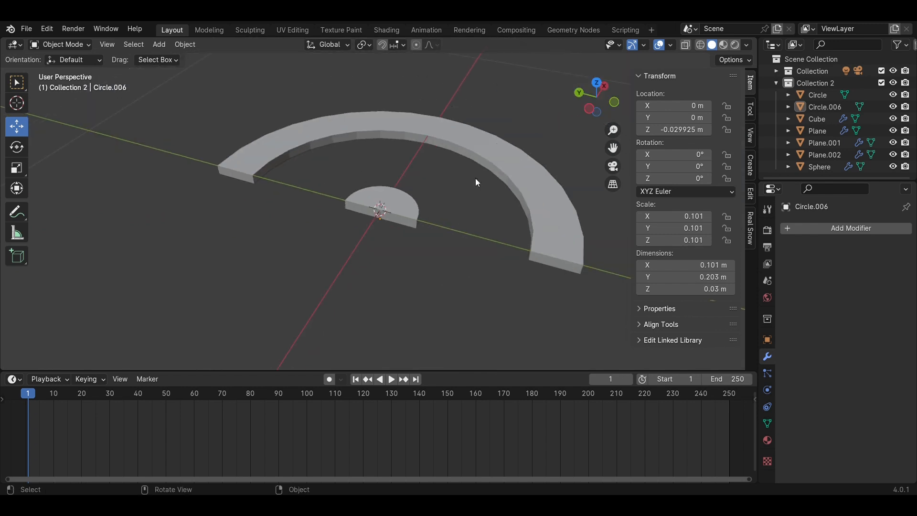
- Add a Bevel modifier to the outer half ring with 2 segments and an amount of 0.02 m
left_click(493, 156)
left_click(812, 229)
mouse_move(818, 227)
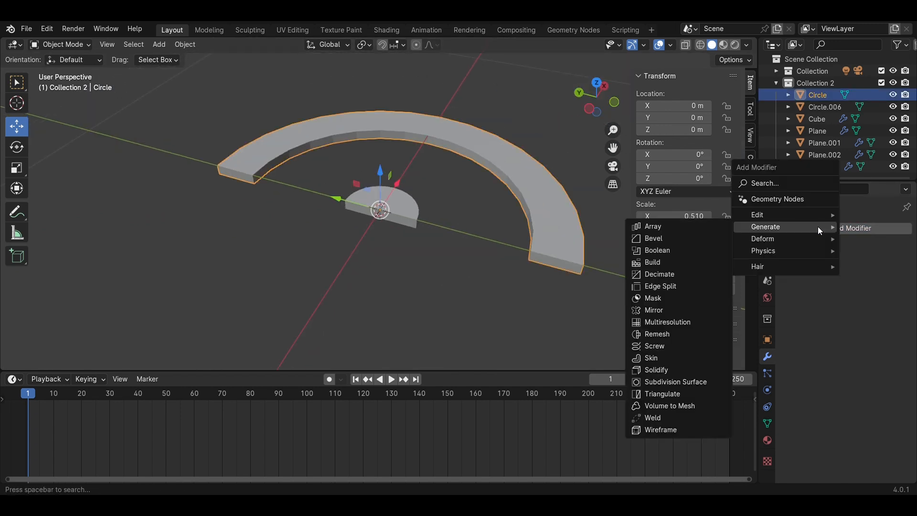
left_click(693, 235)
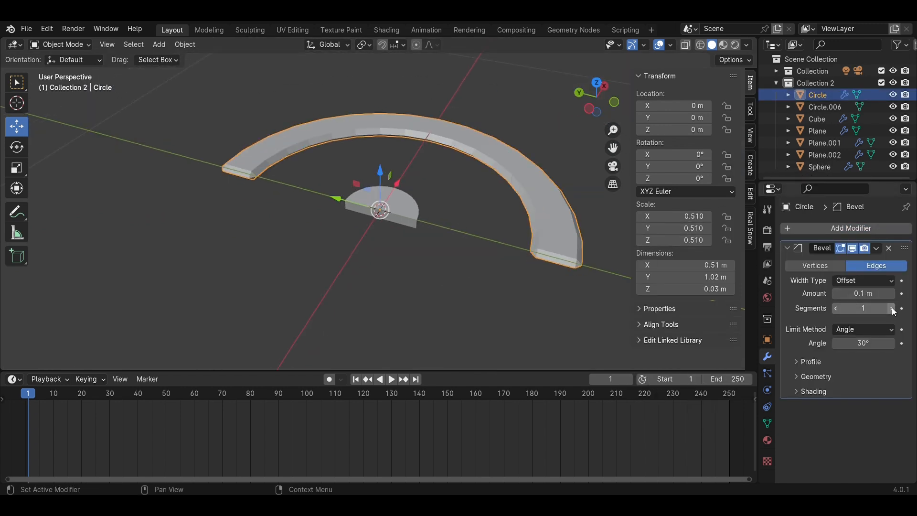
left_click(892, 307)
left_click(888, 294)
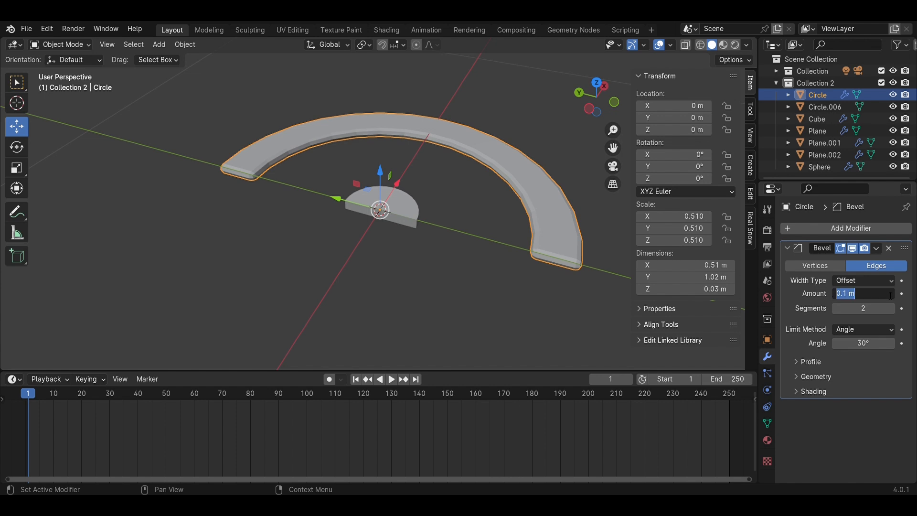
type("0.02")
key("Return")
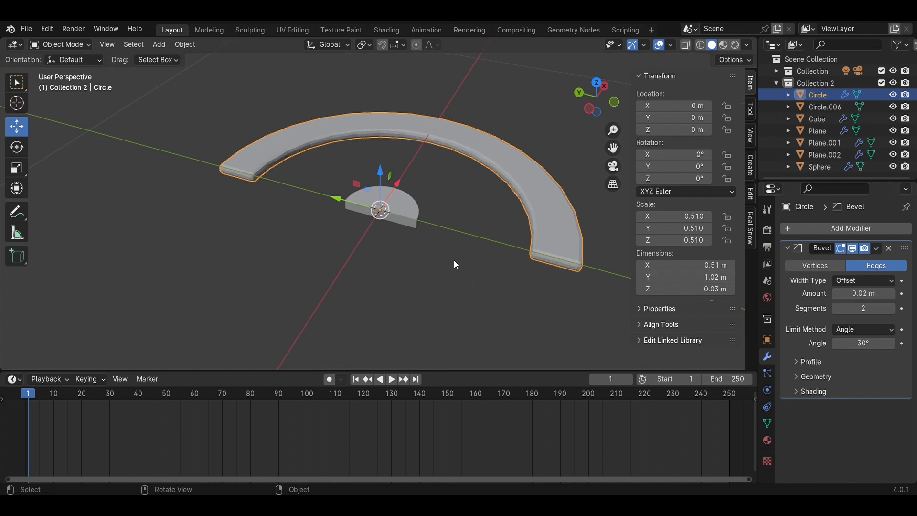
- Add a Bevel modifier to the centre half disc with an amount of 0.2 m and 2 segments
left_click(416, 209)
left_click(852, 228)
mouse_move(850, 224)
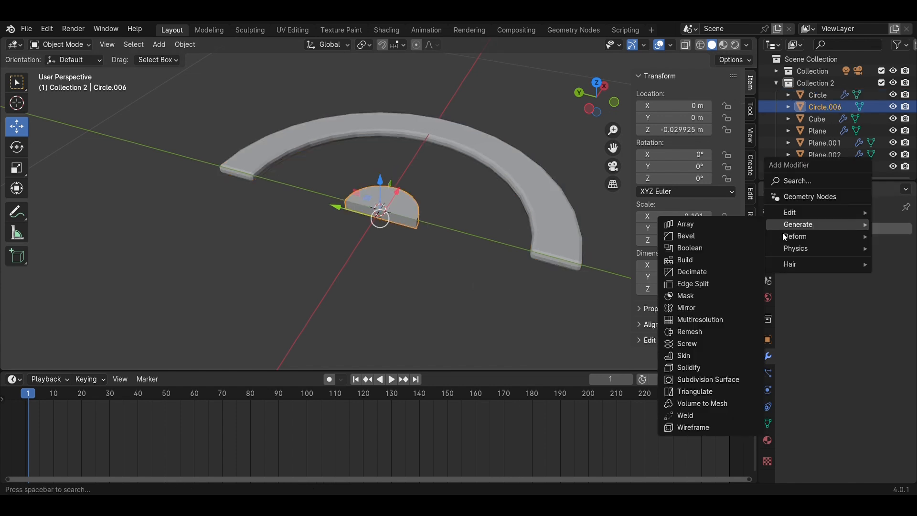
left_click(734, 247)
left_click(889, 247)
left_click(863, 229)
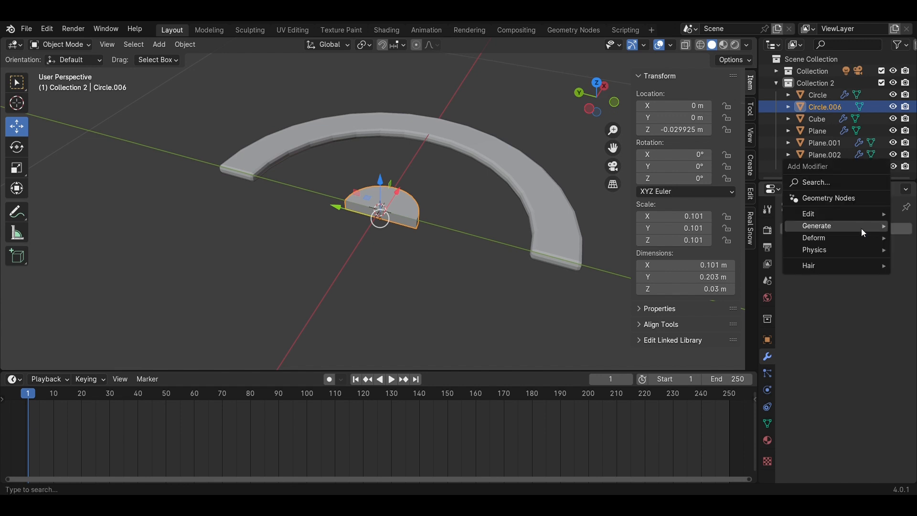
mouse_move(817, 226)
left_click(740, 241)
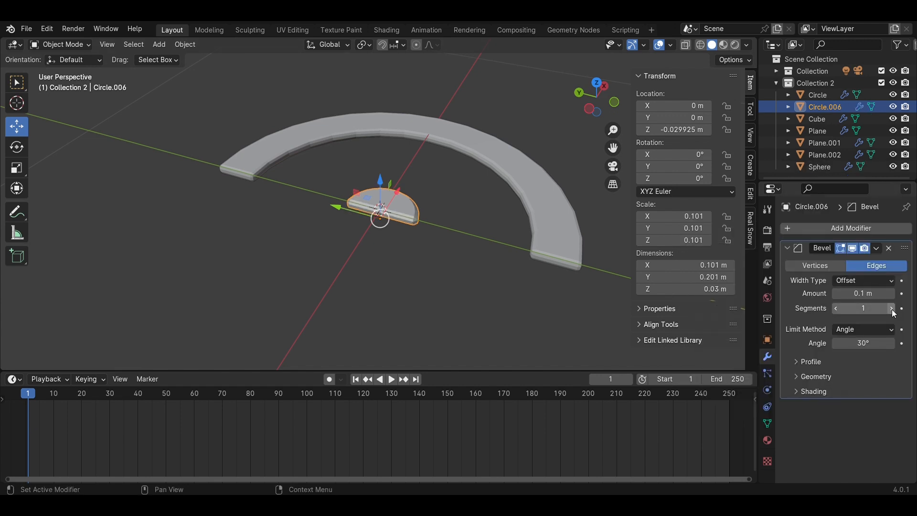
left_click(509, 297)
- Make a linked duplicate of the outer half ring and scale it to about 0.771 so it nests inside
left_click(595, 85)
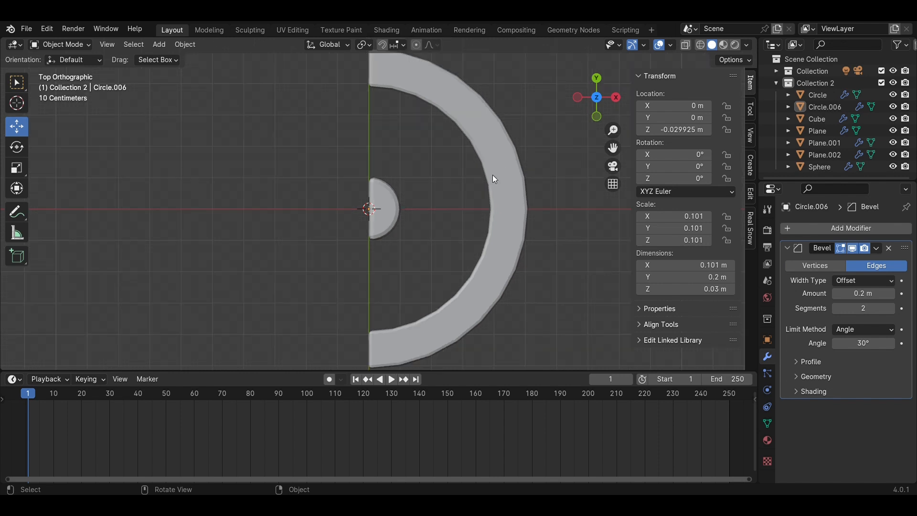
left_click(497, 173)
key("shift+d")
right_click(505, 180)
key("s")
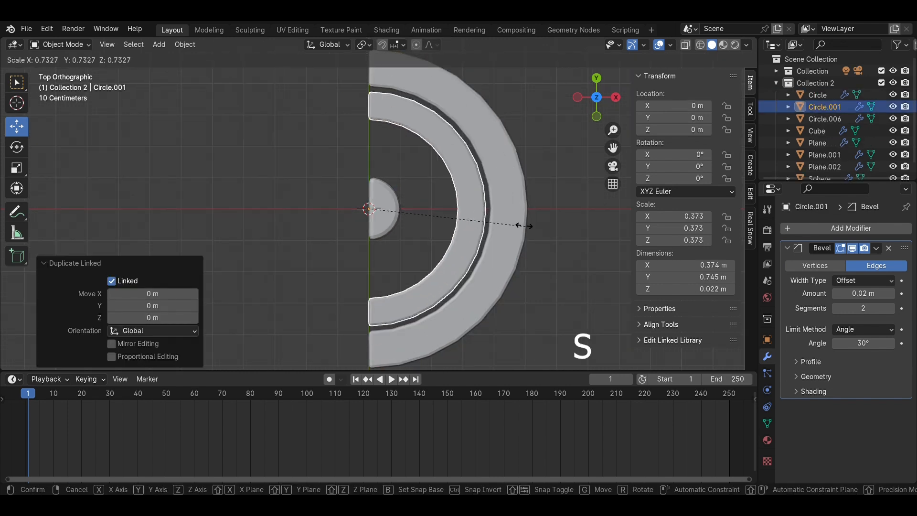
left_click(551, 237)
- Add two more linked half ring copies, scaled by about 0.767 and 0.764, each nested inside the previous ring
key("shift+d")
key("s")
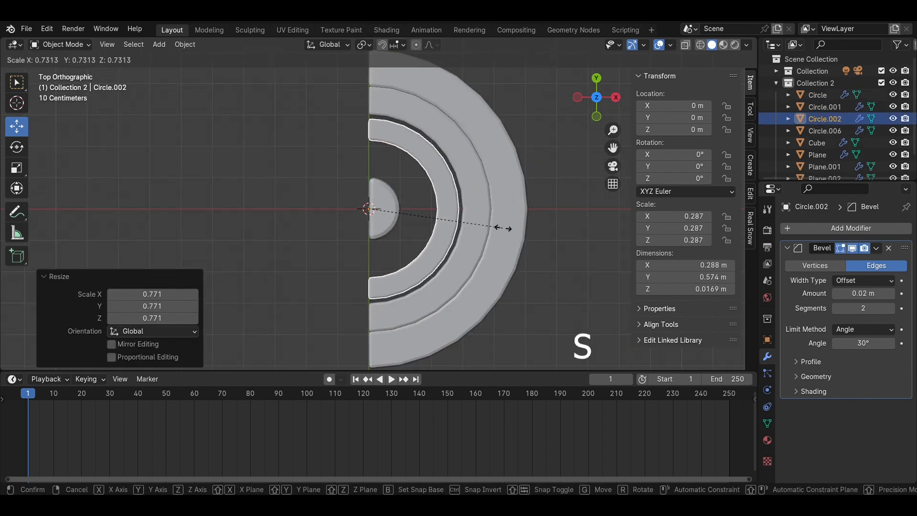
left_click(571, 257)
key("shift+d")
key("s")
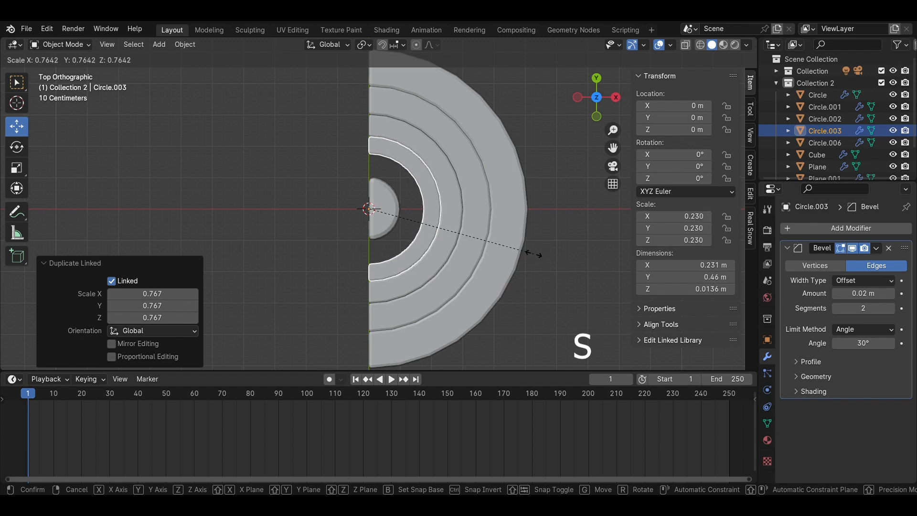
left_click(533, 254)
- Fill the gap around the half disc with two more linked half rings, at object scales of about 0.176 and 0.135
key("shift+d")
key("s")
left_click(524, 264)
scroll(525, 263, "up", 2)
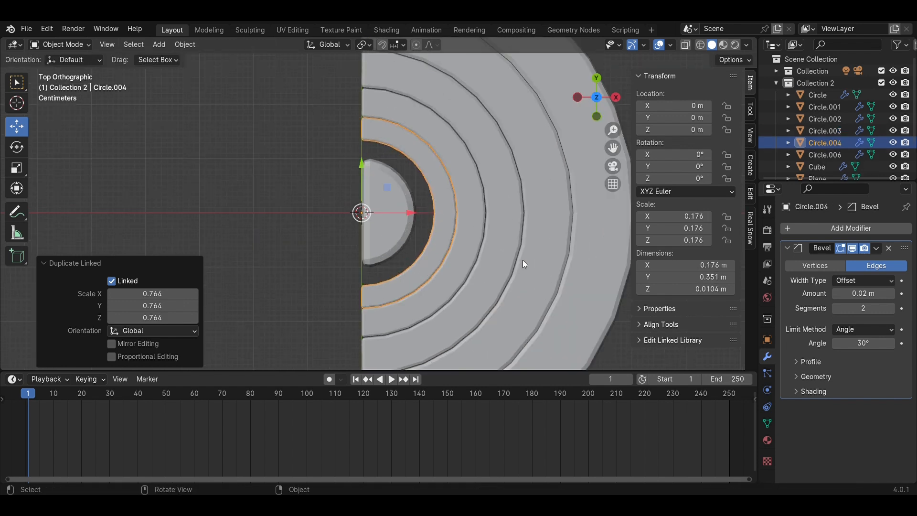
key("shift+d")
key("s")
left_click(443, 247)
- Enlarge the centre half disc slightly to a scale of about 0.105 so it meets the innermost half ring
left_click(406, 231)
key("s")
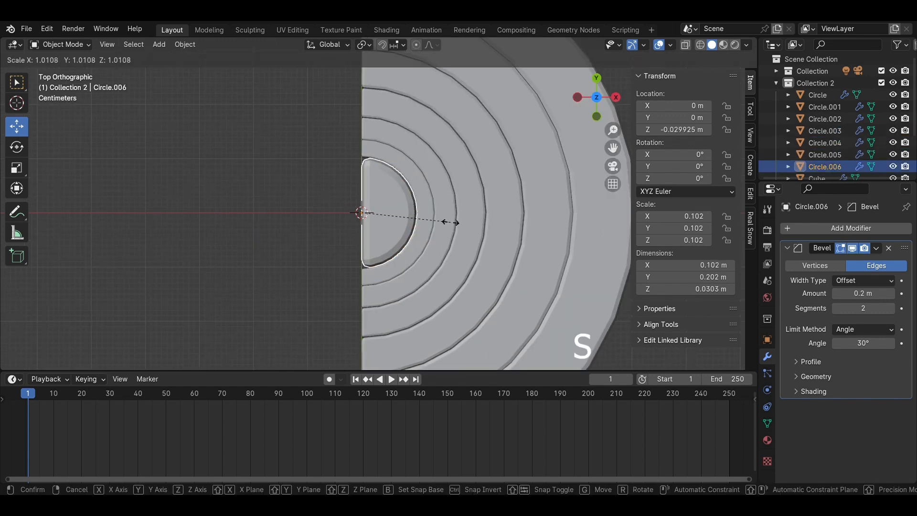
left_click(453, 223)
scroll(430, 217, "down", 4)
- Select all the half rings with the half disc and rotate them together about -88.5° around Y to stand upright
left_click(269, 182)
middle_click_drag(268, 183, 471, 229)
left_click_drag(470, 229, 334, 148)
middle_click_drag(402, 179, 432, 246)
scroll(428, 206, "up", 5)
scroll(452, 195, "down", 7)
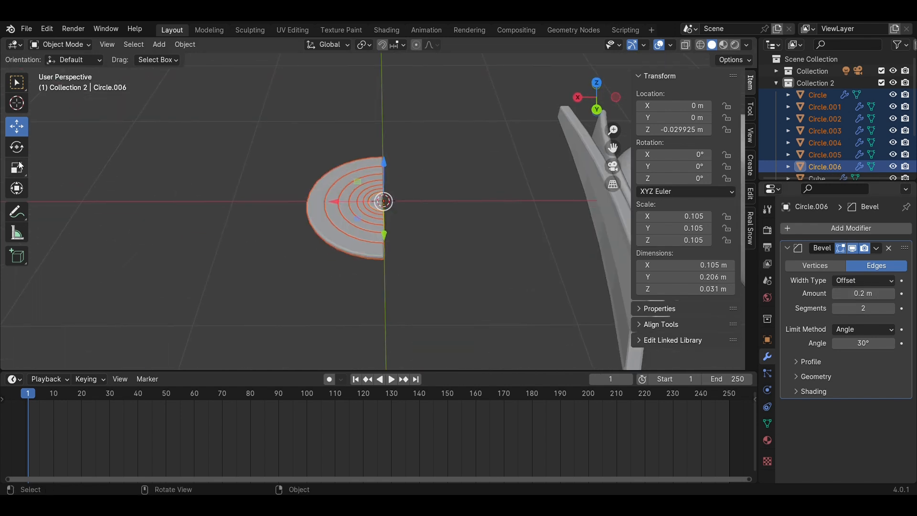
left_click(16, 147)
left_click_drag(420, 179, 442, 306)
- Set the Y rotation of the half disc and the inner half rings to exactly -90°, one object at a time
double_click(672, 168)
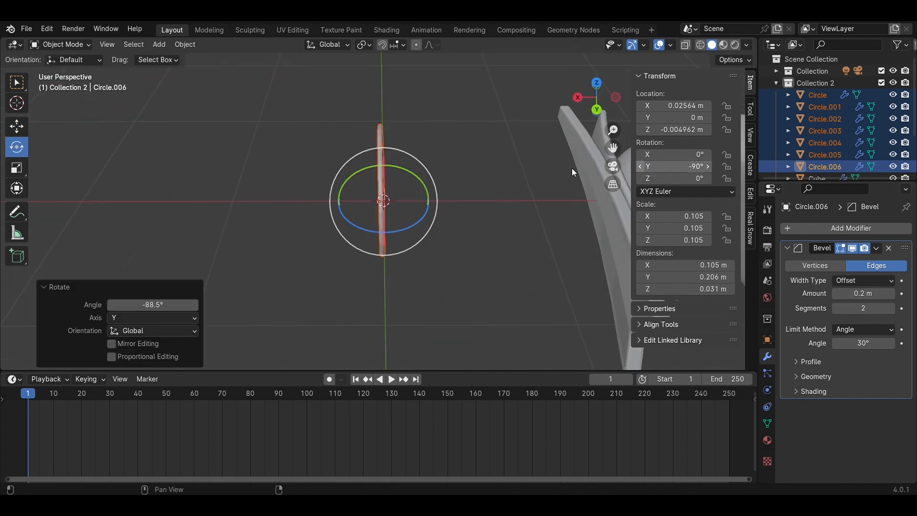
left_click(497, 173)
scroll(477, 174, "up", 4)
middle_click_drag(463, 176, 362, 191)
left_click(362, 192)
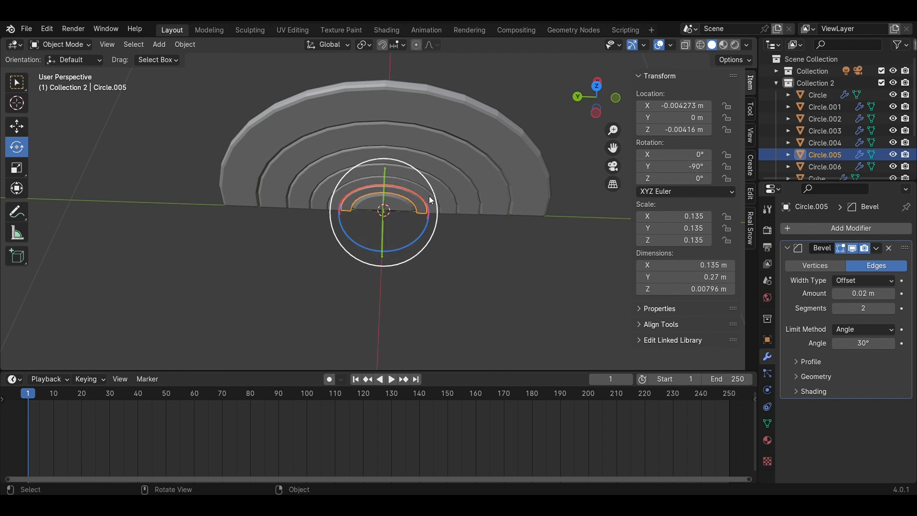
left_click(432, 200)
double_click(700, 166)
type("-")
left_click(448, 198)
double_click(690, 167)
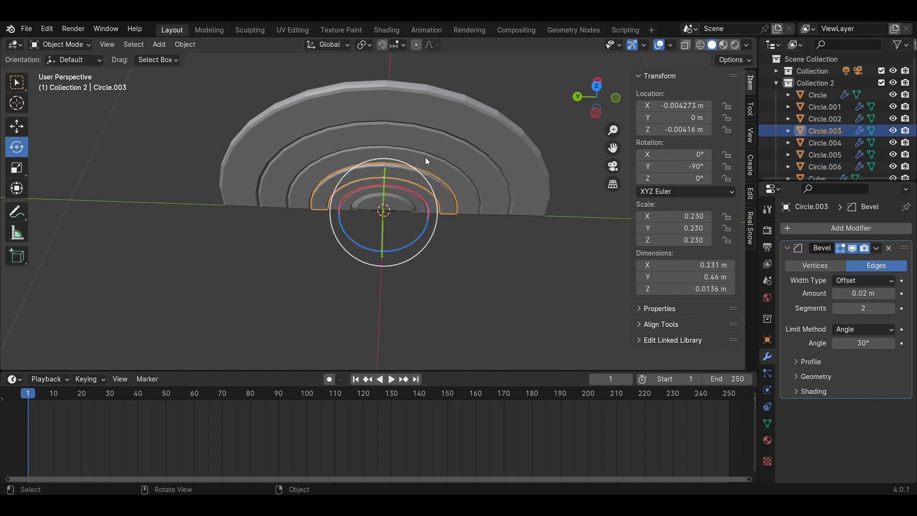
left_click(452, 183)
type("-90")
key("Return")
- Set the Y rotation of the two outermost half rings to exactly -90°
left_click(477, 160)
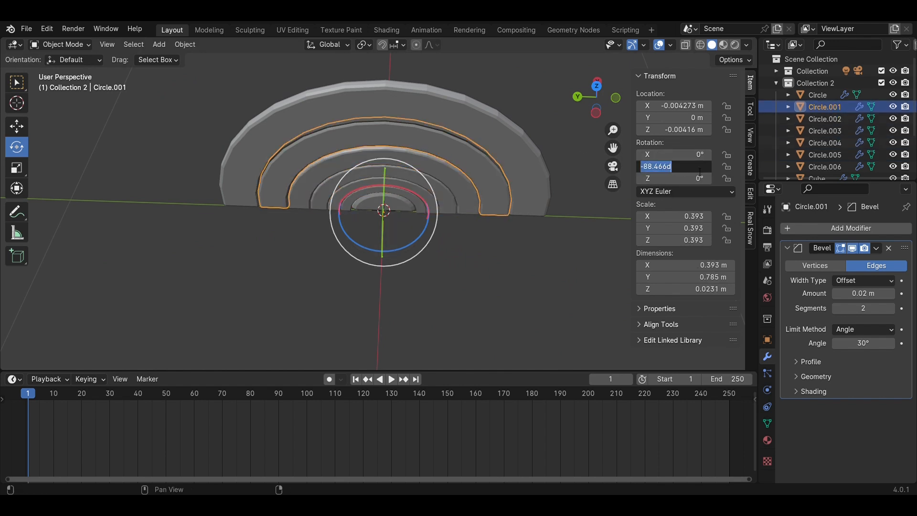
type("90")
key("Return")
key("ctrl+z")
double_click(700, 169)
type("-90")
key("Return")
left_click(508, 146)
double_click(701, 169)
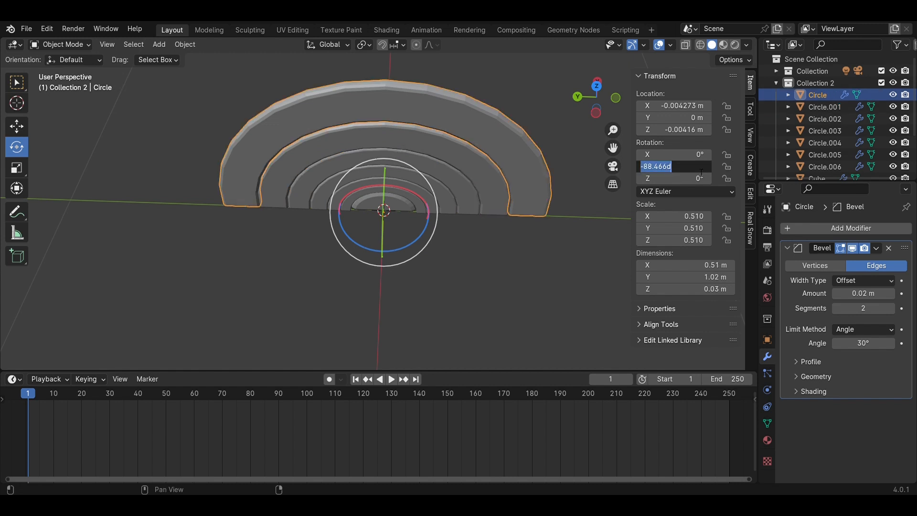
type("-90")
key("Return")
- Scale all the half rings and the half disc along X until the outer ring is about 0.0975 m thick, and save the file
scroll(458, 145, "down", 4)
left_click_drag(296, 136, 480, 237)
middle_click_drag(479, 237, 46, 210)
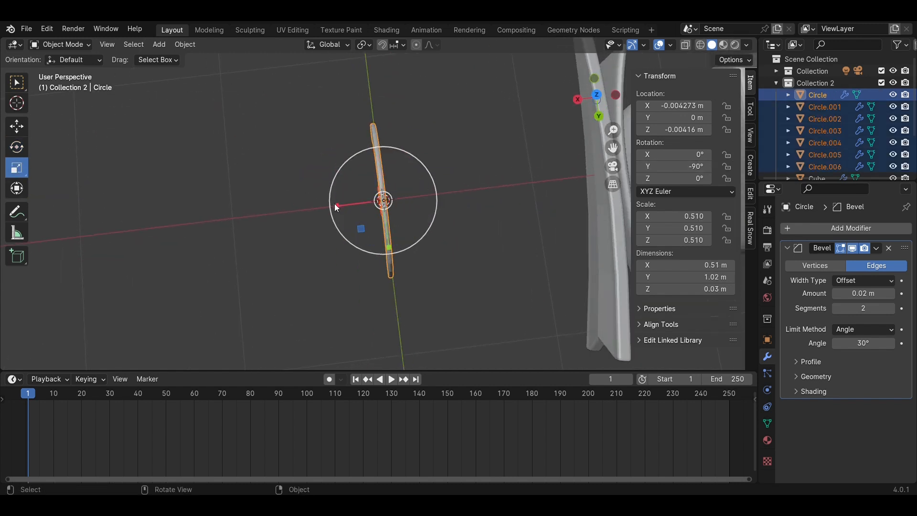
left_click_drag(335, 207, 226, 223)
left_click(458, 209)
scroll(434, 238, "down", 7)
middle_click_drag(457, 209, 484, 280)
key("ctrl+s")
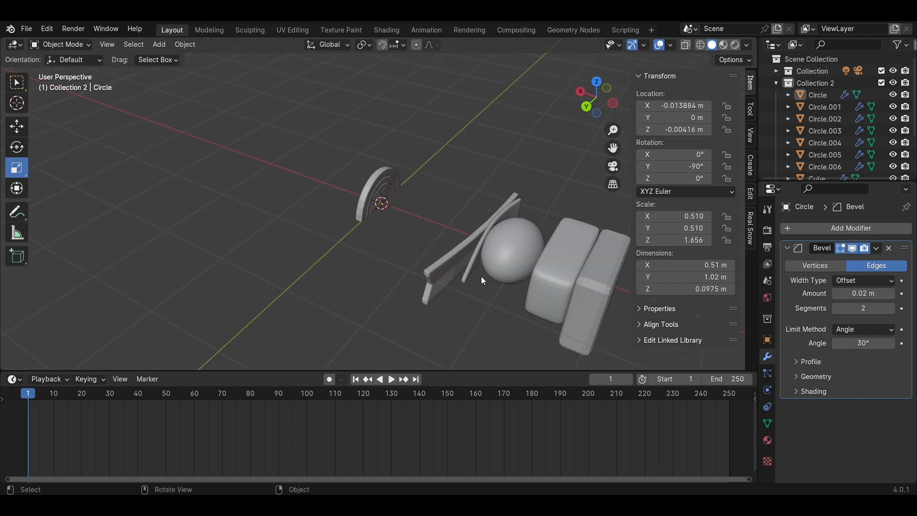
- Add a cylinder mesh at the origin and set its Y rotation to 90°
key("shift+a")
mouse_move(445, 264)
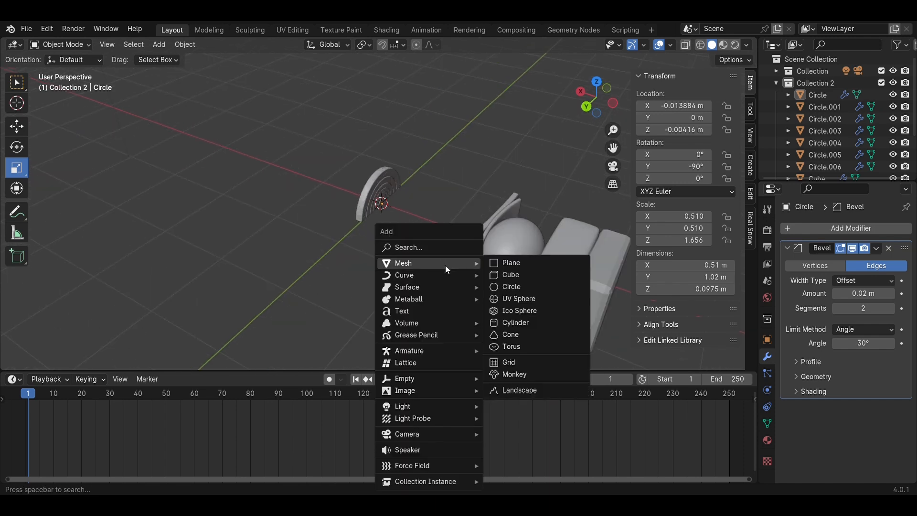
left_click(521, 323)
middle_click_drag(415, 286, 550, 239)
left_click(689, 171)
type("90")
key("Return")
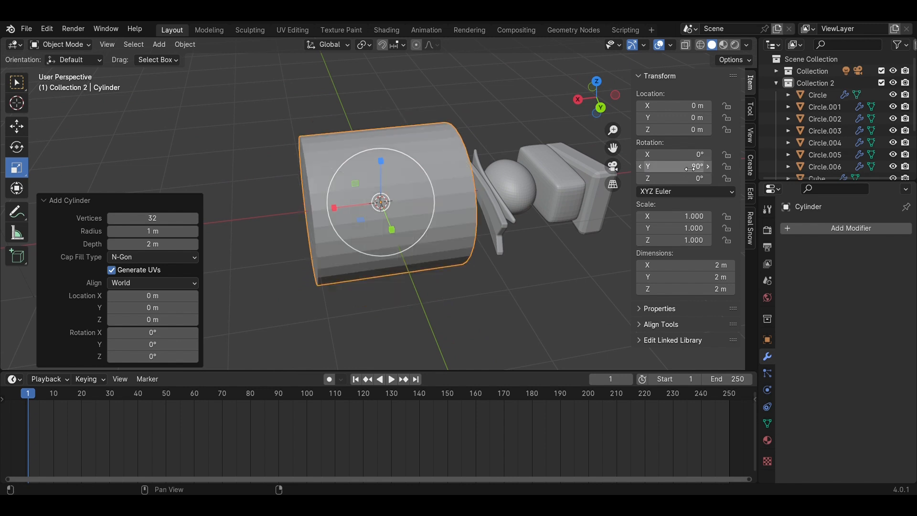
- Scale the cylinder to about 0.125 and move it along X to about 1.53 m, clear of the half rings
key("s")
left_click(390, 202)
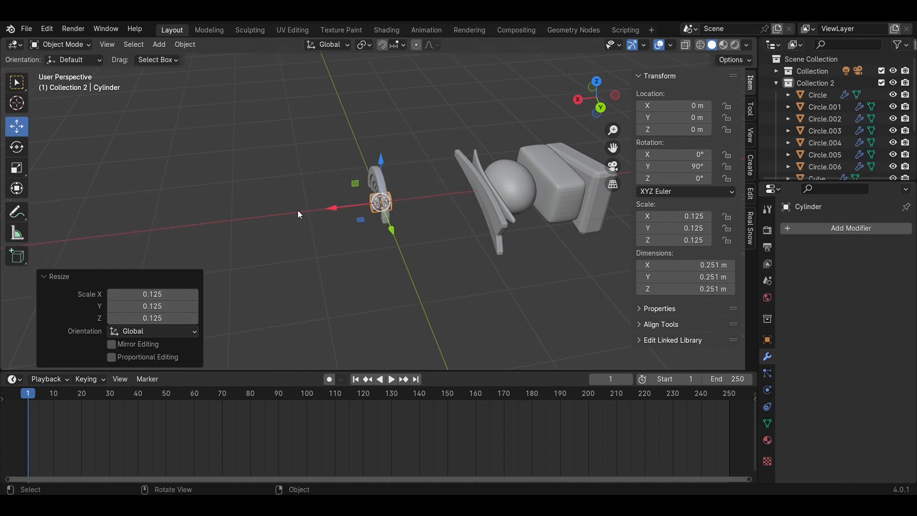
left_click(356, 210)
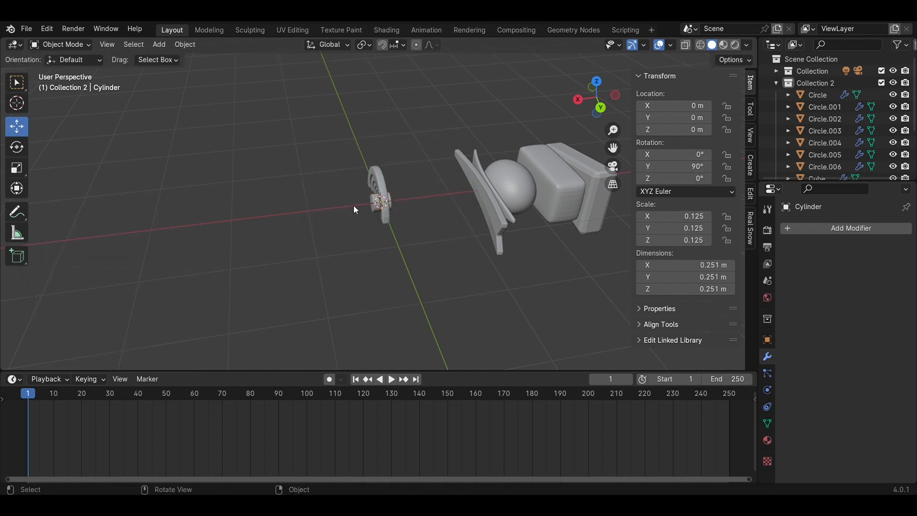
left_click(247, 227)
- In Edit Mode, extrude the cylinder's outer end about 0.259 m and scale that end to 0 to form a point
middle_click_drag(277, 246, 388, 233, "shift")
scroll(389, 229, "up", 3)
key("Tab")
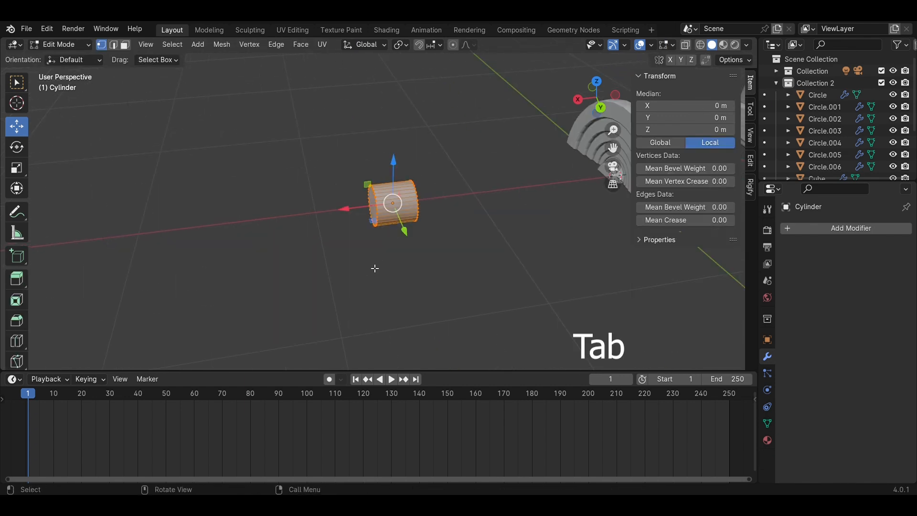
middle_click_drag(375, 268, 403, 257)
left_click_drag(378, 197, 378, 197)
middle_click_drag(378, 198, 317, 147)
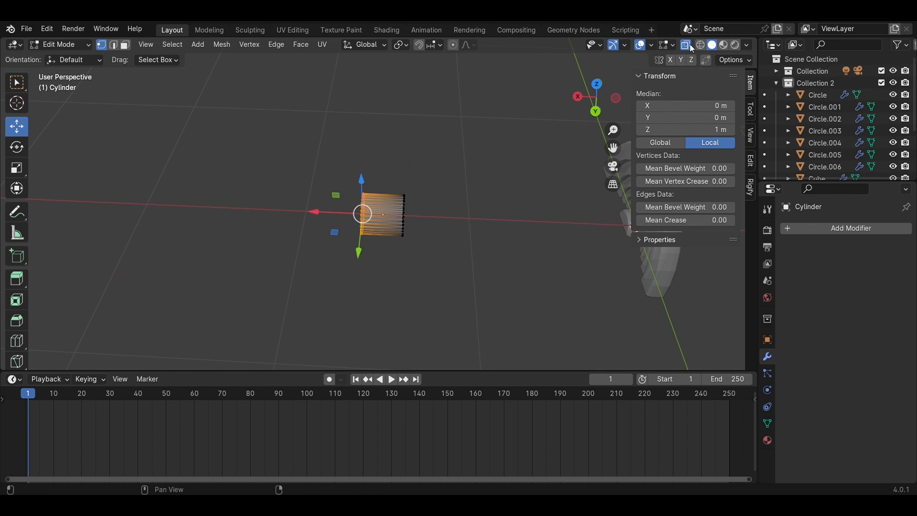
middle_click_drag(465, 215, 462, 212)
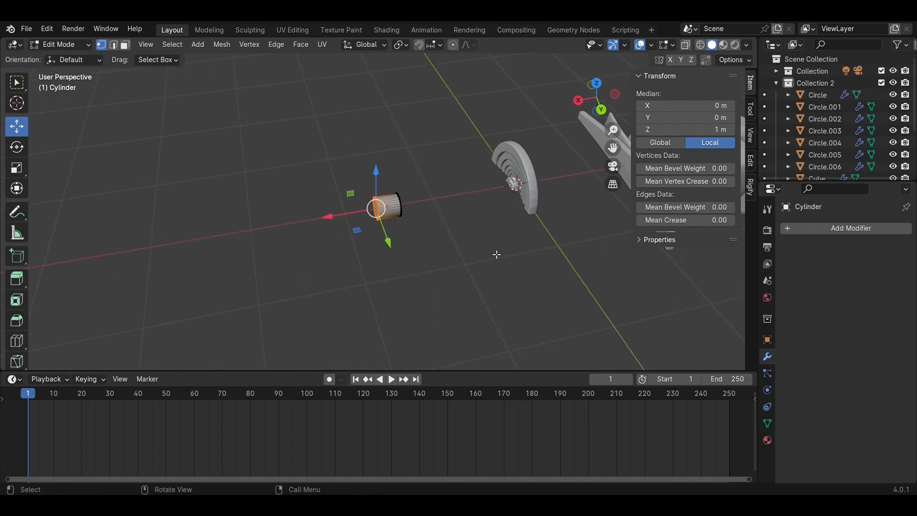
left_click(548, 287)
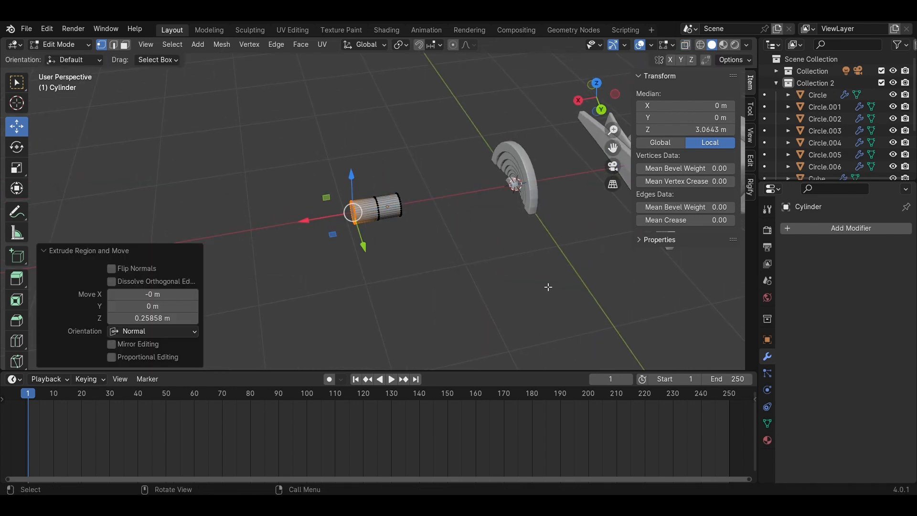
key("Return")
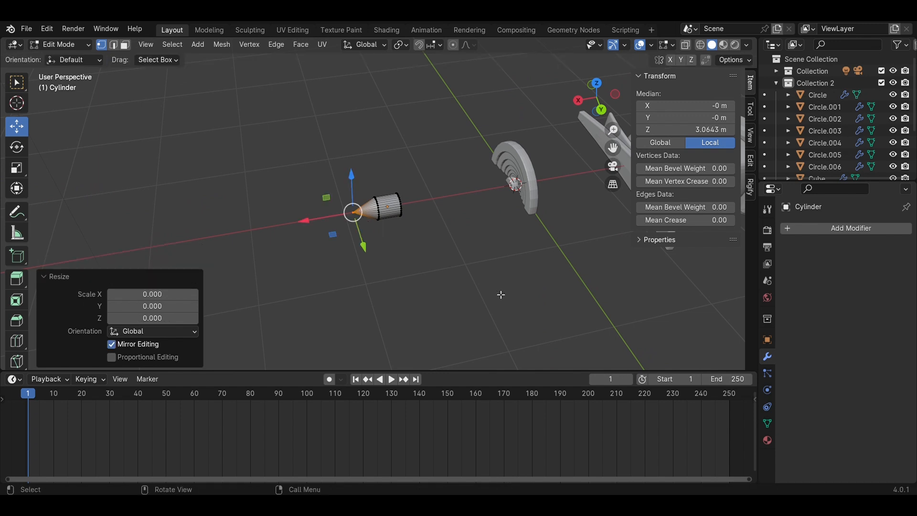
- Lengthen the cone by moving the cylindrical body along X, away from the pointed tip
scroll(380, 243, "up", 5)
middle_click_drag(486, 270, 470, 271)
left_click_drag(541, 308, 301, 134)
left_click_drag(348, 228, 602, 229)
scroll(501, 231, "down", 4)
middle_click_drag(496, 230, 466, 241, "shift")
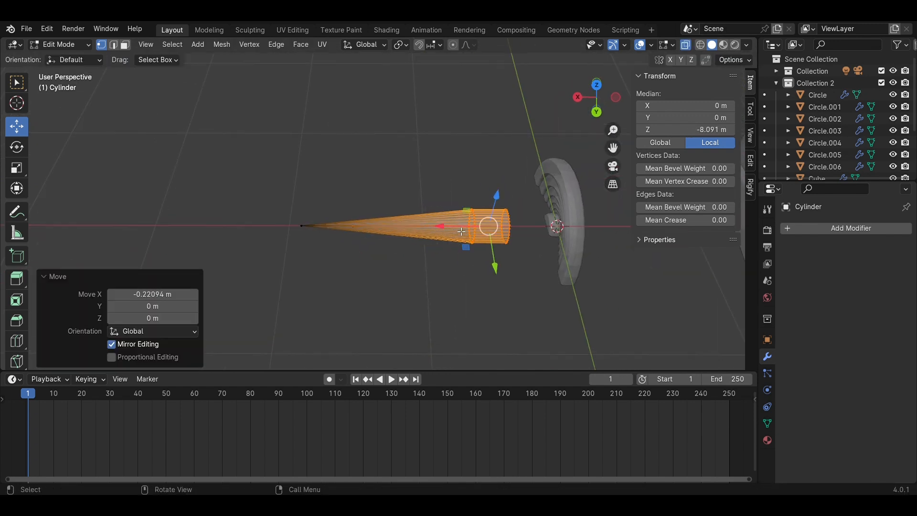
- Select the whole spike mesh and move it along X, farther away from the half rings
left_click_drag(534, 288, 191, 176)
scroll(360, 230, "down", 4)
left_click_drag(360, 214, 130, 215)
- Extrude the spike's flat end into a long shaft, shorten it to about 9.89 m overall, and return to Object Mode
left_click_drag(250, 256, 196, 184)
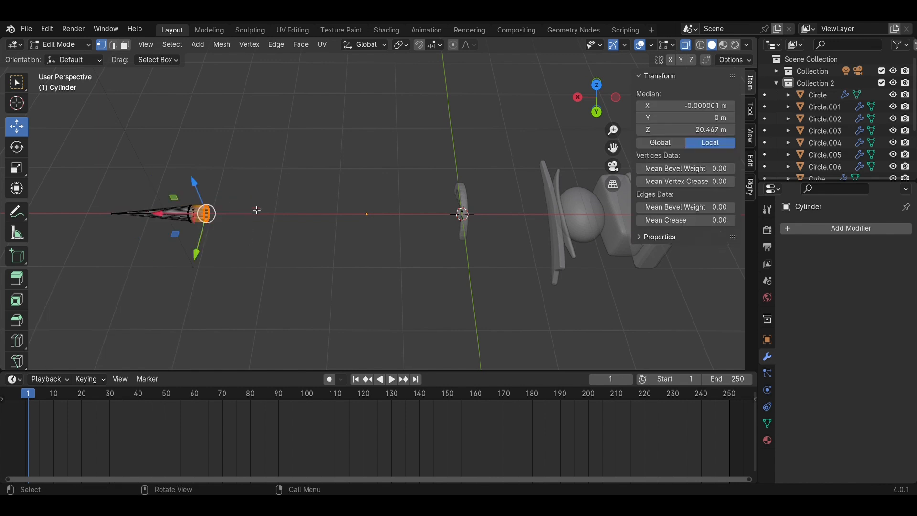
left_click(137, 255)
scroll(319, 307, "down", 4)
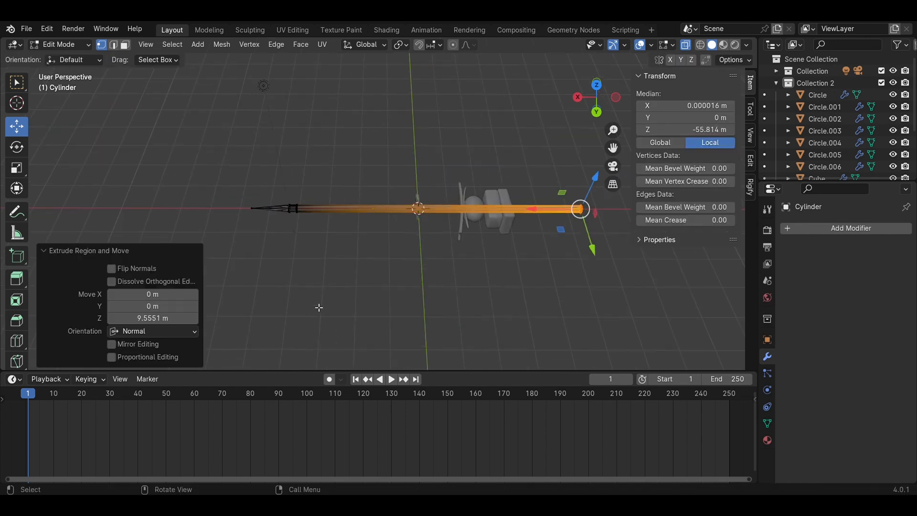
left_click(512, 211)
key("Tab")
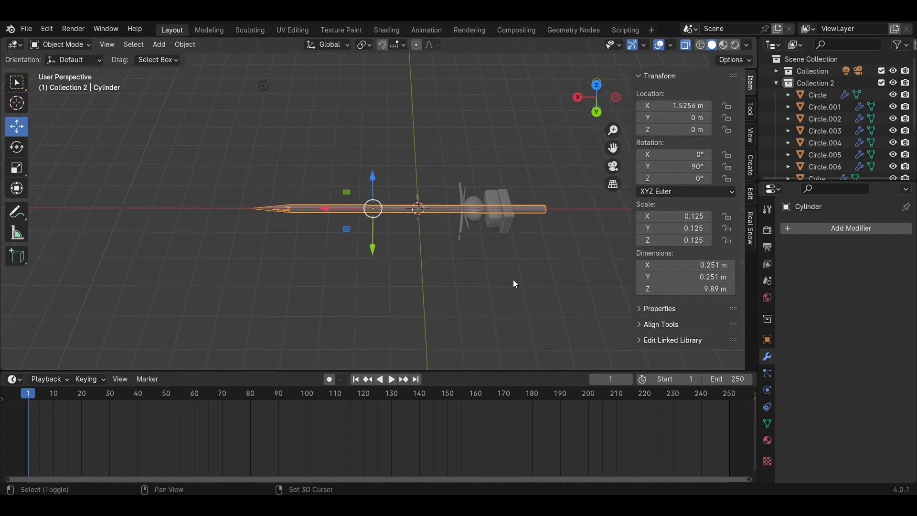
- Scale the pointed rod down uniformly to about 5.35 m long
scroll(444, 299, "up", 5)
key("s")
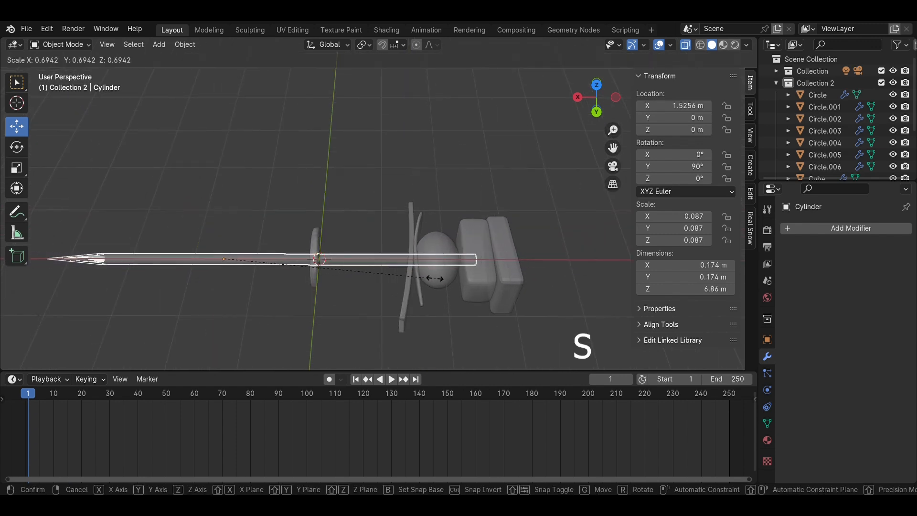
left_click(389, 270)
left_click(293, 305)
middle_click_drag(294, 305, 251, 291)
scroll(251, 291, "down", 2)
middle_click_drag(365, 287, 302, 283)
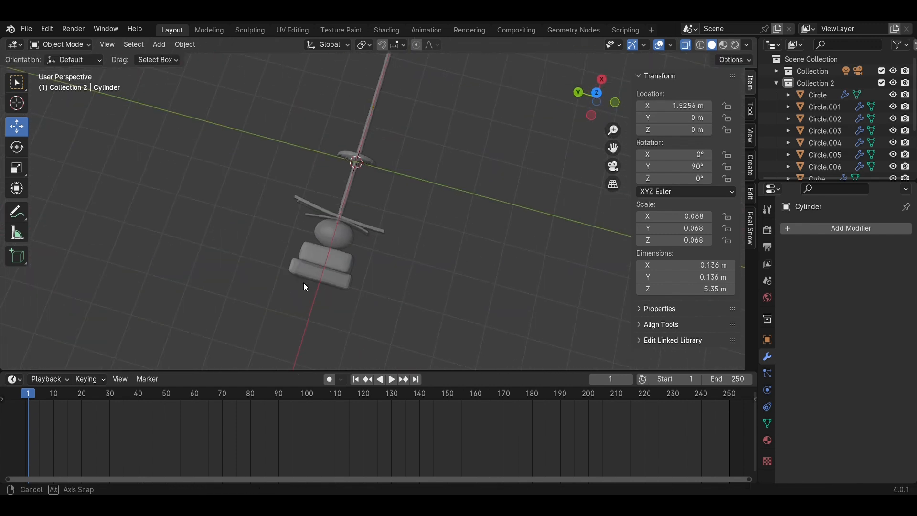
- Move all the shapes except the rod aside, about 3.47 m in negative Y
scroll(303, 282, "up", 4)
left_click_drag(400, 133, 342, 87)
left_click_drag(309, 160, 253, 353)
key("ctrl+z")
middle_click_drag(363, 216, 302, 156)
scroll(302, 156, "up", 3)
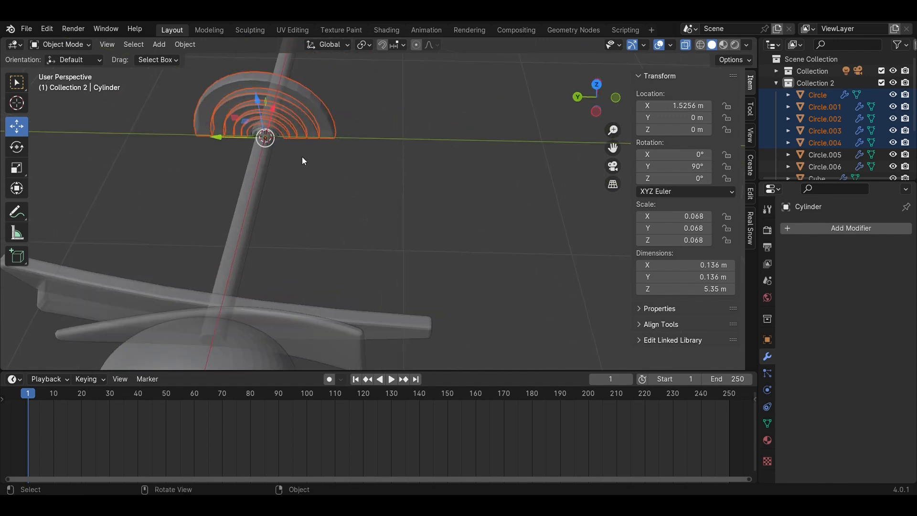
scroll(833, 158, "down", 4)
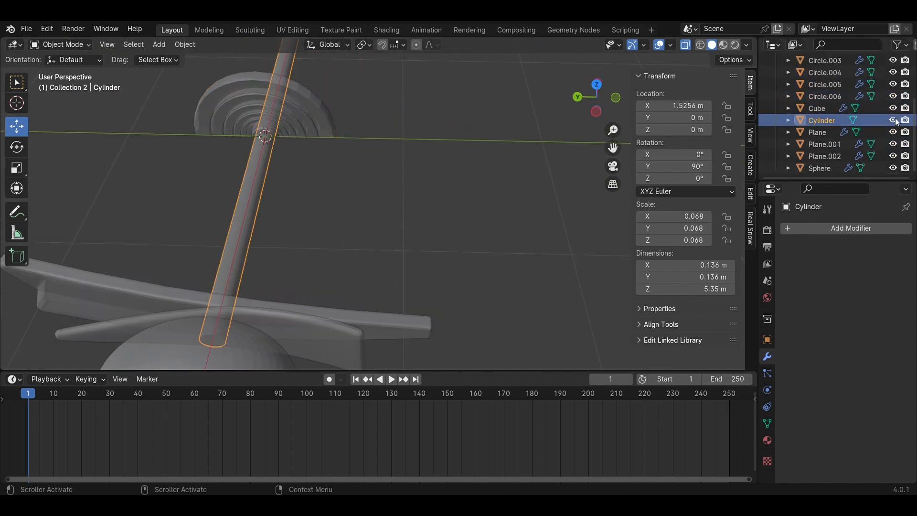
- Shrink the bevelled cube to about 0.2 × 0.51 × 0.28 m, place it on the rod at about X 0.76 m, and name it Meat
left_click(594, 110)
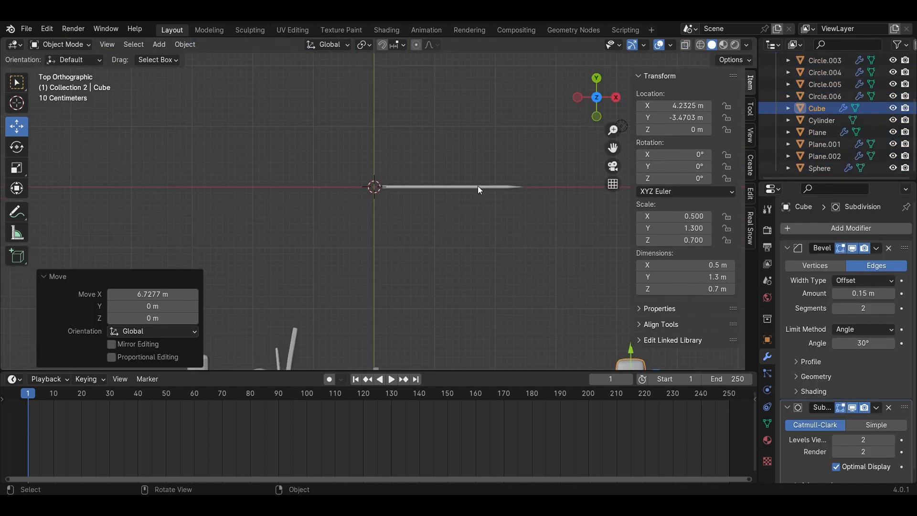
scroll(477, 185, "up", 2)
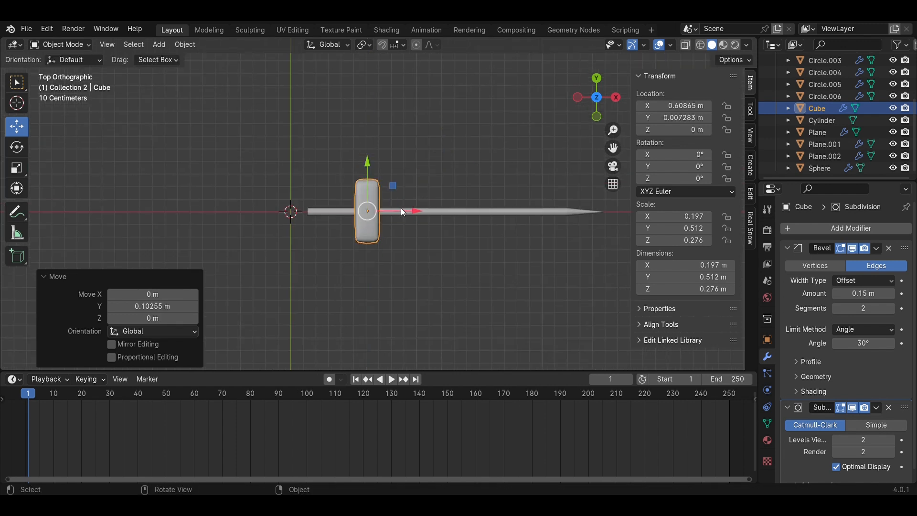
left_click_drag(401, 209, 420, 209)
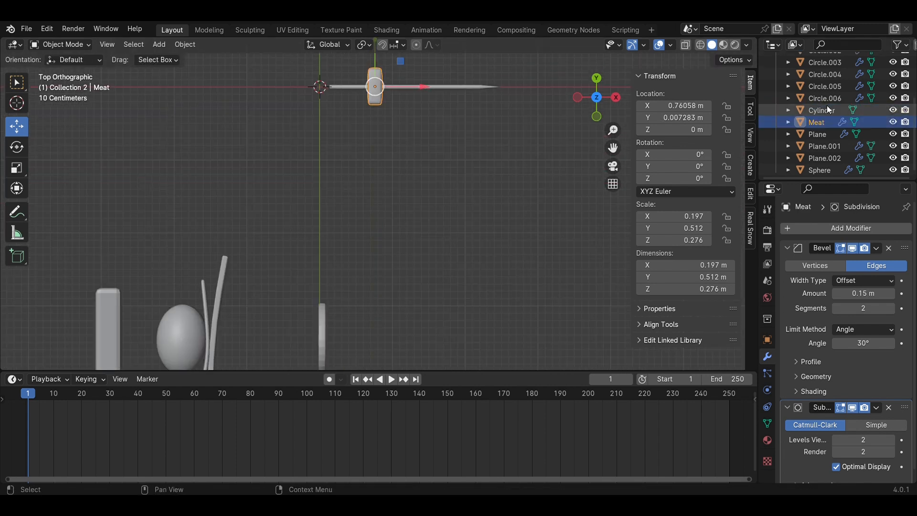
- Rename the wedge Pineapple, scale it down to 0.211, and place it on the rod beside the meat at about X 0.955 m
left_click(817, 134)
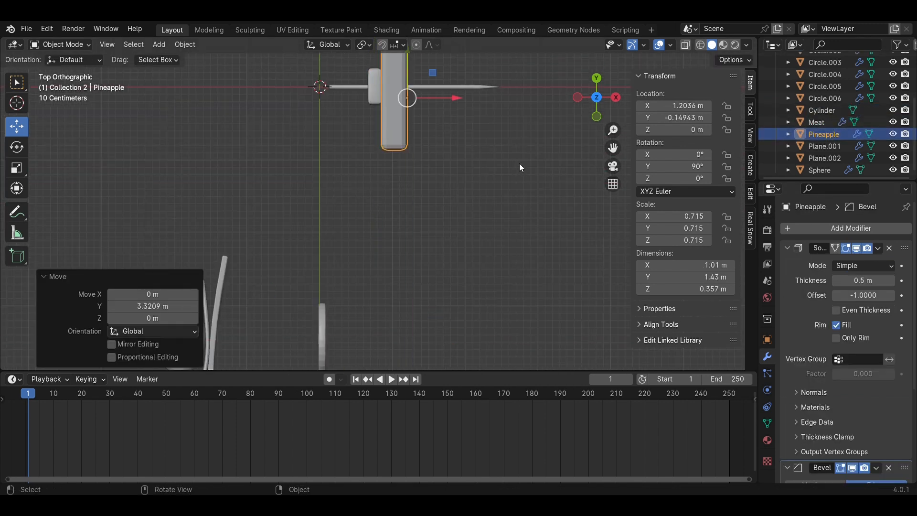
left_click(483, 176)
left_click_drag(473, 158, 463, 158)
middle_click_drag(437, 223, 447, 210)
left_click(448, 220)
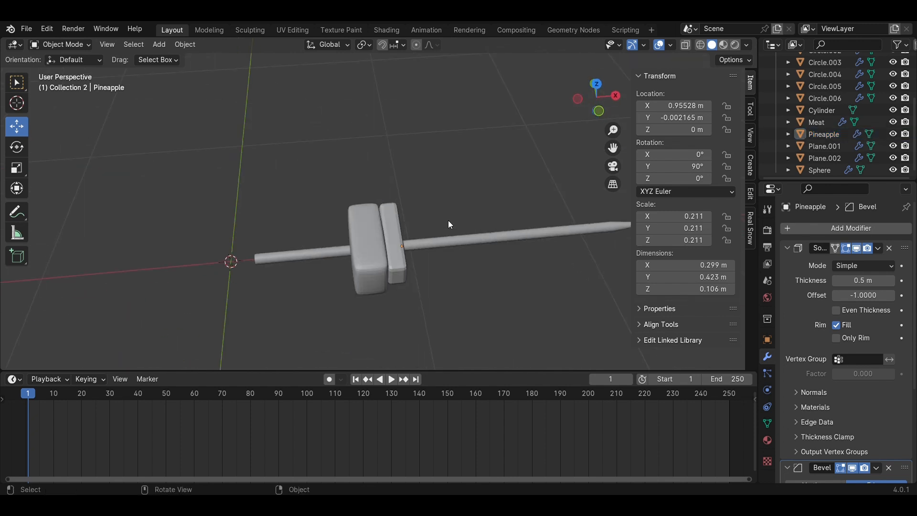
- Join the half rings and half disc into one object and shrink it to about 0.32 × 0.64 m beside the rod
key("KP_7")
scroll(430, 238, "down", 6)
scroll(423, 245, "up", 3)
left_click(347, 348)
middle_click_drag(351, 352, 541, 248)
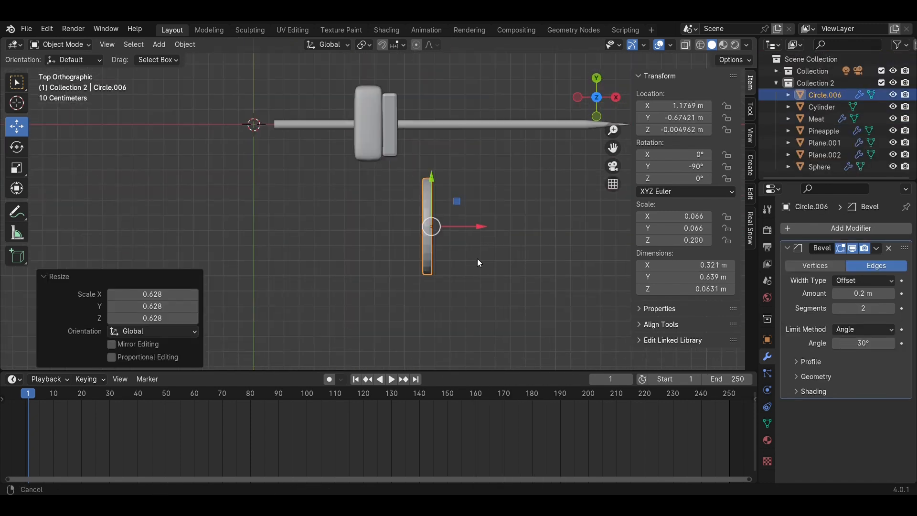
- Position the joined half rings on the rod against the pineapple, at about X 1.01 m and Y -0.03 m
key("g")
key("x")
key("Return")
middle_click_drag(477, 259, 455, 143)
left_click(461, 157)
left_click_drag(531, 173, 531, 181)
left_click(432, 143)
middle_click_drag(432, 143, 477, 187)
key("KP_7")
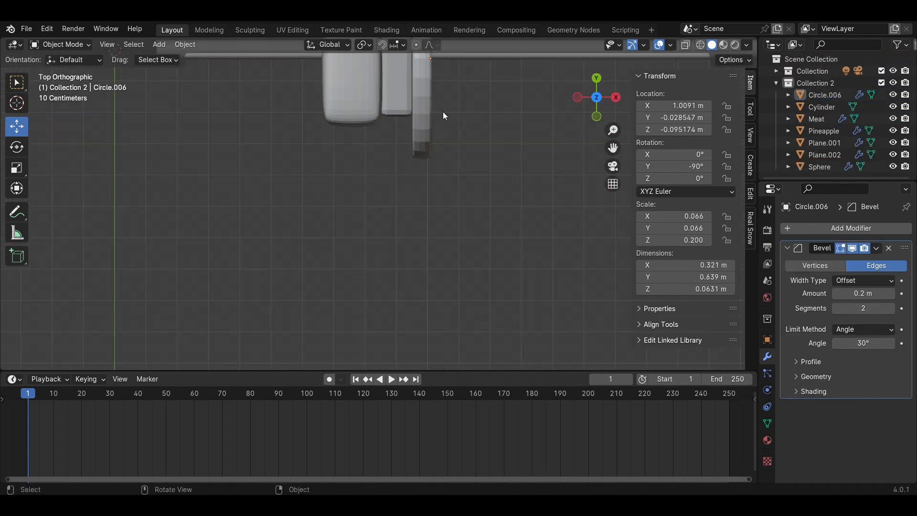
- Move the sphere along X to about 1.63 m and rename it Tomato
scroll(420, 143, "down", 9)
left_click(235, 219)
left_click_drag(282, 228, 495, 227)
double_click(826, 167)
type("tOMATO")
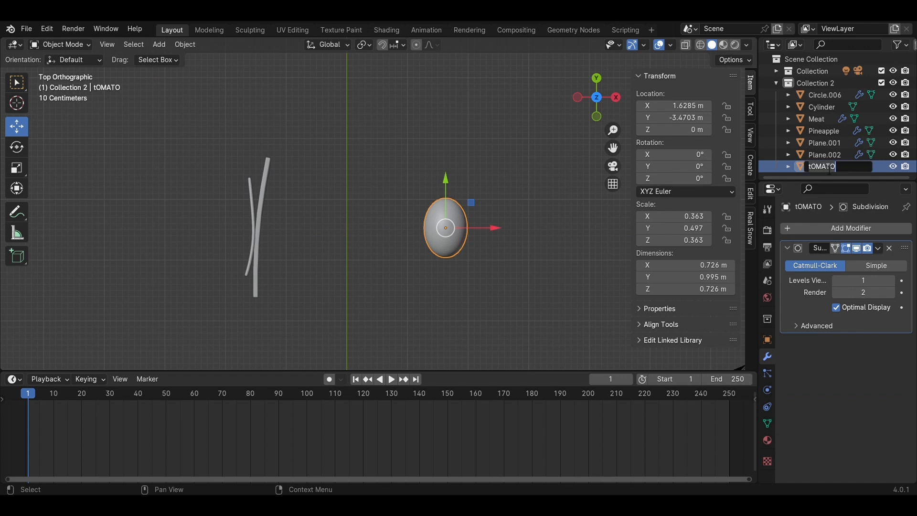
- Bring the tomato onto the rod, shrink it to about 0.26 × 0.36 m, and center it beside the half rings at about X 1.14 m
left_click_drag(445, 178, 448, 94)
scroll(448, 95, "up", 1)
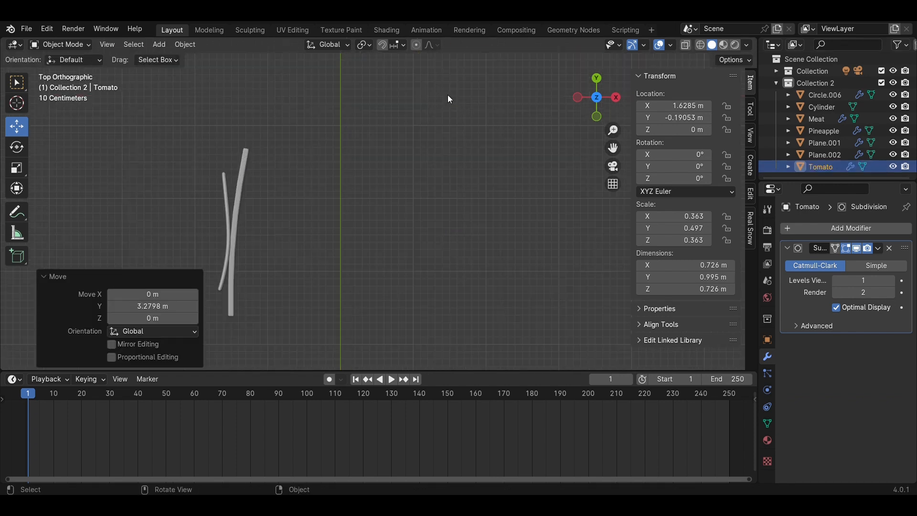
middle_click_drag(448, 94, 458, 300, "shift")
scroll(459, 301, "up", 4)
key("s")
left_click(598, 187)
left_click(548, 174)
key("KP_1")
left_click_drag(564, 191, 564, 186)
scroll(559, 205, "down", 4)
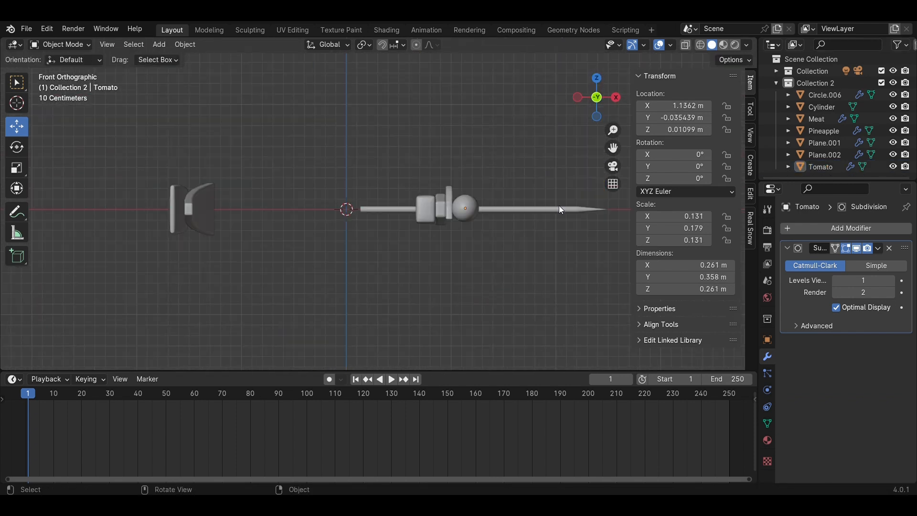
- Lower the joined half rings slightly along Z to about -0.134 m on the rod
middle_click_drag(559, 206, 521, 239)
left_click(523, 236)
left_click_drag(542, 229, 542, 232)
key("KP_1")
- Duplicate the meat block and move the copy along X to the other side of the tomato
middle_click_drag(481, 232, 353, 249, "shift")
left_click(345, 251)
key("shift+d")
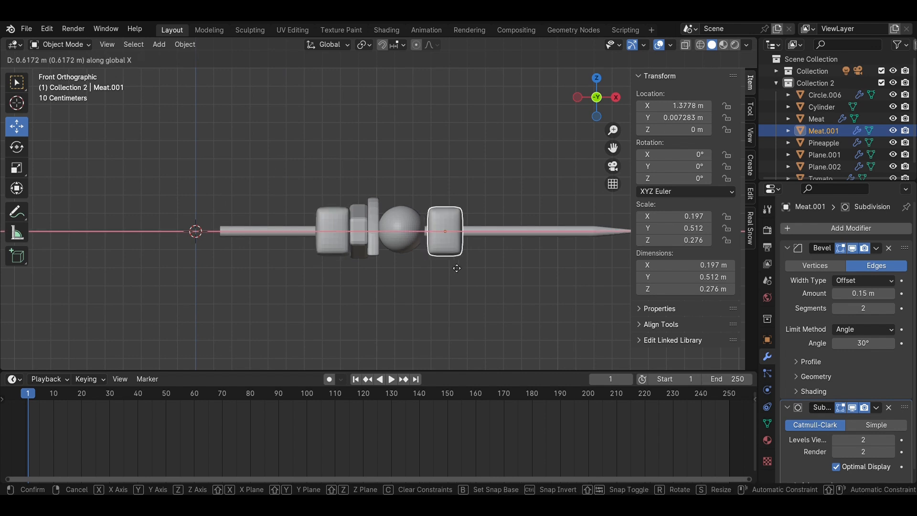
left_click(442, 268)
middle_click_drag(442, 267, 424, 258)
- Move the longer curved strip about 3.58 m along Y to the rod and mirror it across X
left_click(196, 323)
left_click(596, 103)
left_click_drag(423, 296, 423, 143)
right_click(429, 190)
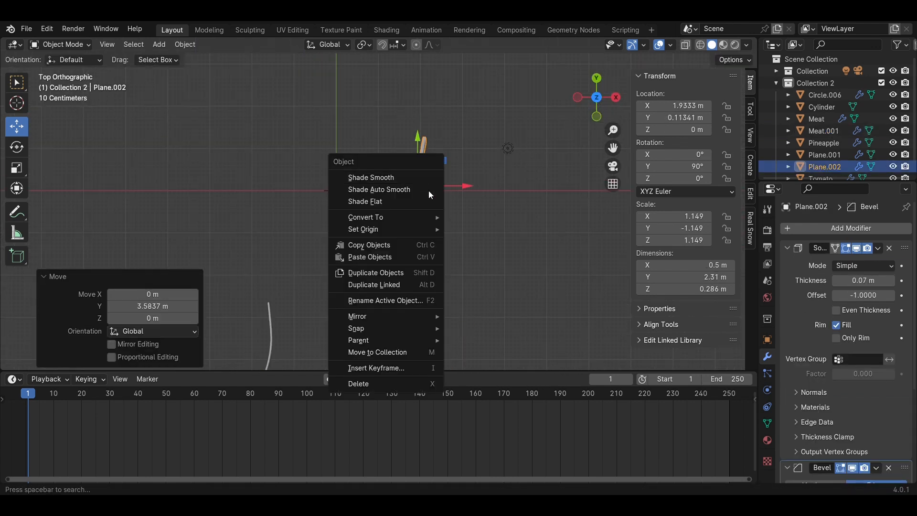
left_click(473, 345)
right_click(467, 206)
left_click(515, 246)
- Scale the mirrored strip by 0.335 and shift it along Y to center it on the rod
middle_click_drag(521, 217, 522, 151)
key("s")
left_click(477, 186)
scroll(492, 186, "up", 3)
left_click(597, 84)
left_click_drag(465, 137, 466, 144)
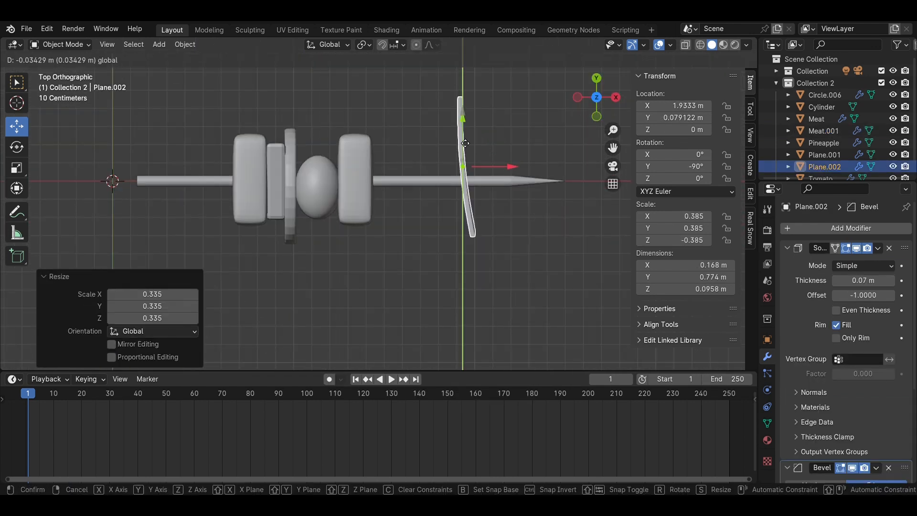
- Rotate the strip about 5.4° and fit it between the tomato and the second meat block, adjusting their X positions
key("r")
left_click(451, 280)
scroll(430, 229, "up", 3)
left_click_drag(380, 139, 380, 137)
left_click_drag(421, 173, 351, 173)
left_click(342, 189)
mouse_move(386, 162)
left_mouse_down()
mouse_move(402, 162)
mouse_move(365, 171)
mouse_move(396, 162)
left_mouse_up()
- Scale the strip between the tomato and second meat block down slightly to 0.349
left_click(307, 248)
left_click(596, 116)
key("s")
left_click(443, 311)
middle_click_drag(397, 167, 431, 202)
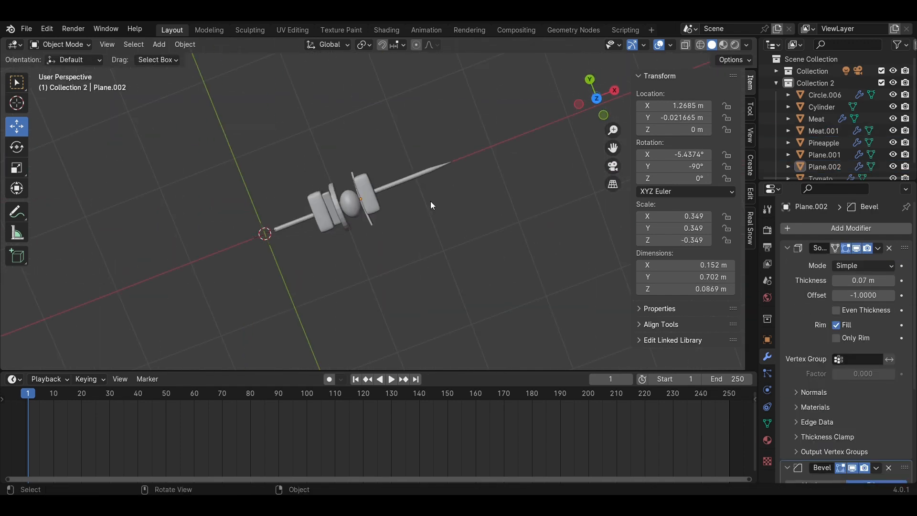
- Nudge the second meat block along X, slightly away from the strip
left_click(598, 82)
scroll(372, 191, "up", 5)
left_click(353, 175)
left_click_drag(389, 153, 392, 154)
left_click(416, 214)
scroll(372, 191, "down", 1)
left_click(212, 150)
key("shift+d")
key("x")
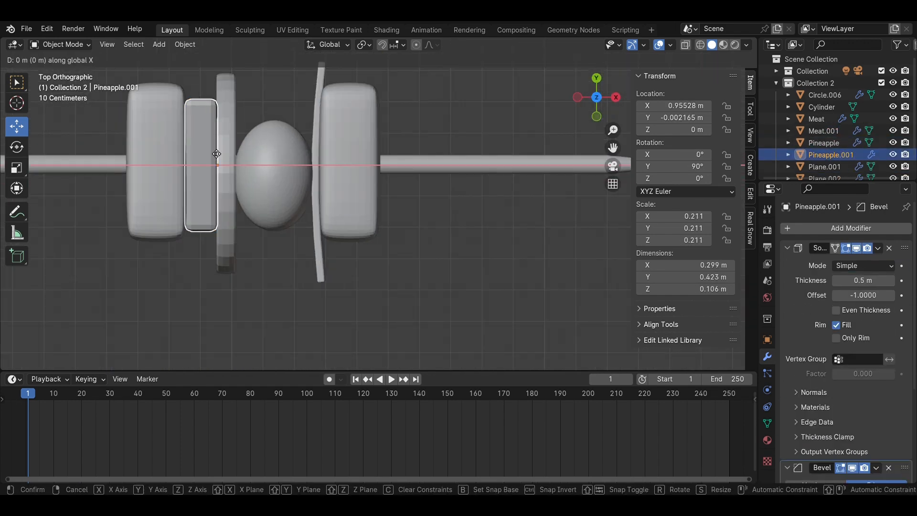
right_click(219, 156)
key("ctrl+z")
- Make a linked duplicate of the pineapple and place it past the second meat block at about X 1.57 m
left_click(202, 173)
key("alt+d")
key("x")
left_click(399, 176)
left_click(380, 267)
- Scale the remaining curved strip down to 0.367 and move it onto the rod against the pineapple copy, at about X 1.61 m
scroll(380, 268, "down", 7)
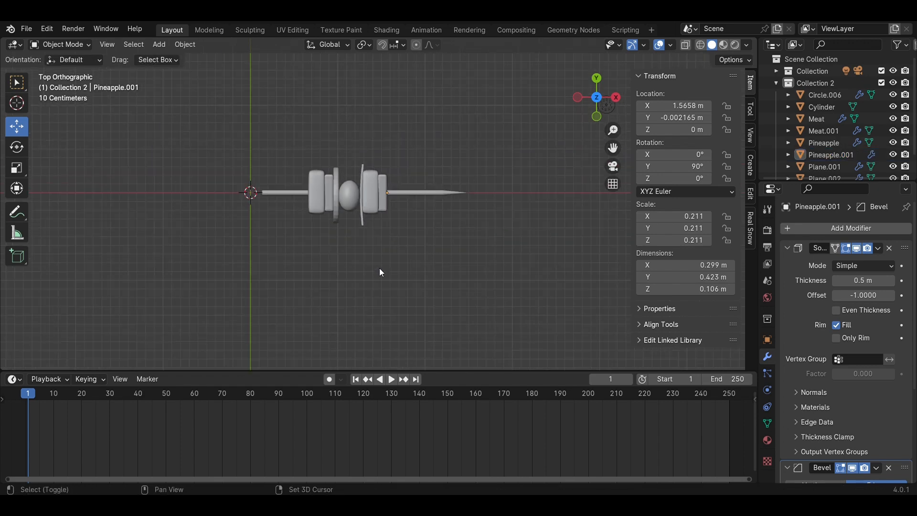
scroll(379, 268, "down", 4)
middle_click_drag(380, 268, 399, 215, "shift")
left_click(272, 282)
left_click_drag(324, 292, 447, 292)
left_click(391, 235)
scroll(390, 234, "up", 5)
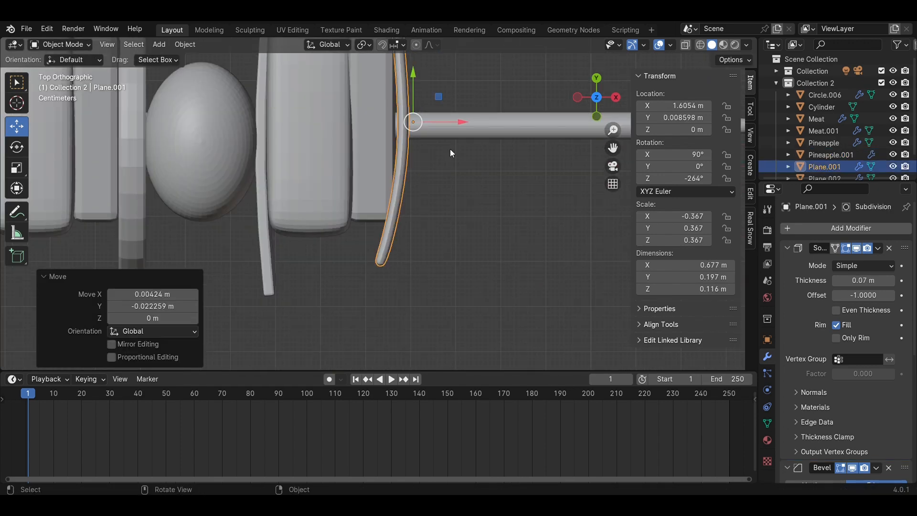
- Set the Solidify thickness of both curved strips to 0.1 m
left_click(864, 281)
type("0")
middle_click_drag(259, 102, 239, 185, "shift")
left_click(239, 185)
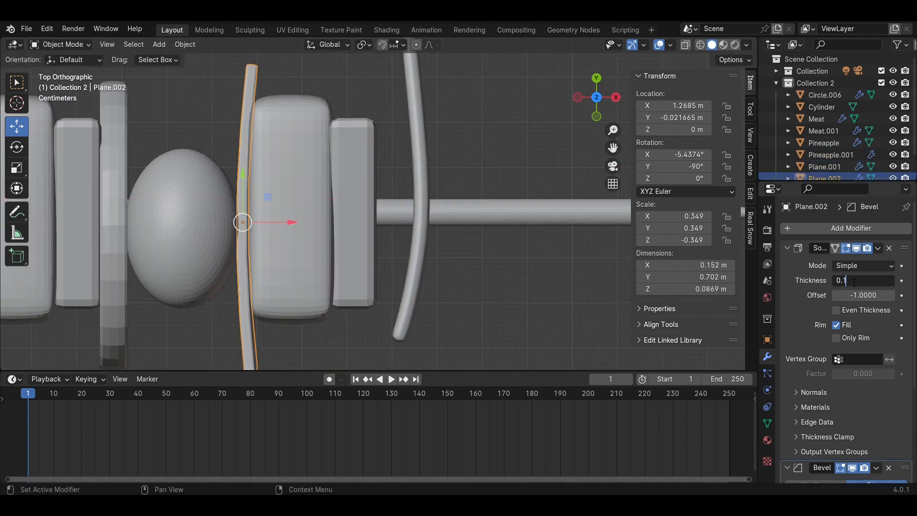
key("Return")
- Adjust the first strip, second meat block and pineapple copy along X so they sit close together on the rod
left_click(307, 235, "shift")
left_click_drag(384, 186, 408, 187)
left_click(246, 193)
left_click_drag(294, 198, 307, 199)
left_click(376, 204)
left_click(310, 208, "shift")
left_click_drag(409, 185, 390, 183)
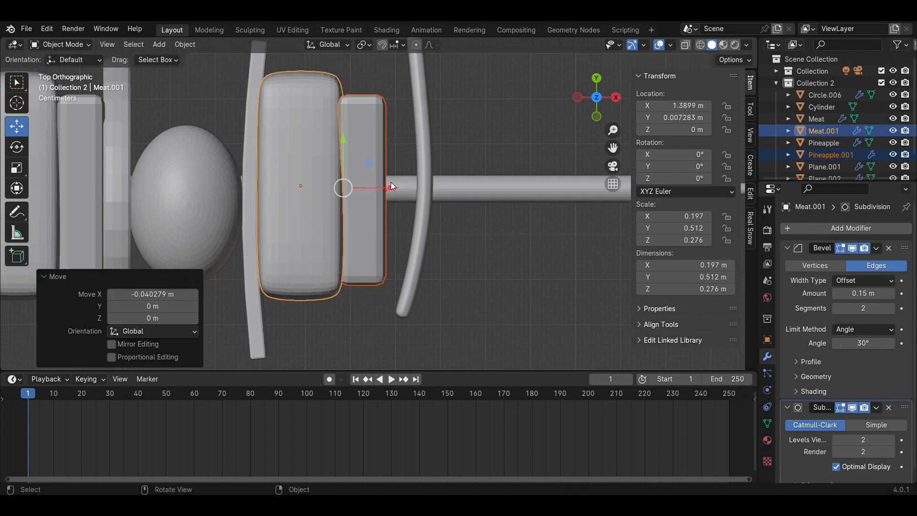
- Move the outer curved strip along X toward the pineapple copy and scale it by 0.951
left_click(425, 210)
key("KP_1")
scroll(448, 256, "down", 5)
scroll(448, 256, "up", 3)
left_click_drag(473, 274, 453, 274)
middle_click_drag(382, 158, 459, 220)
key("s")
left_click(503, 212)
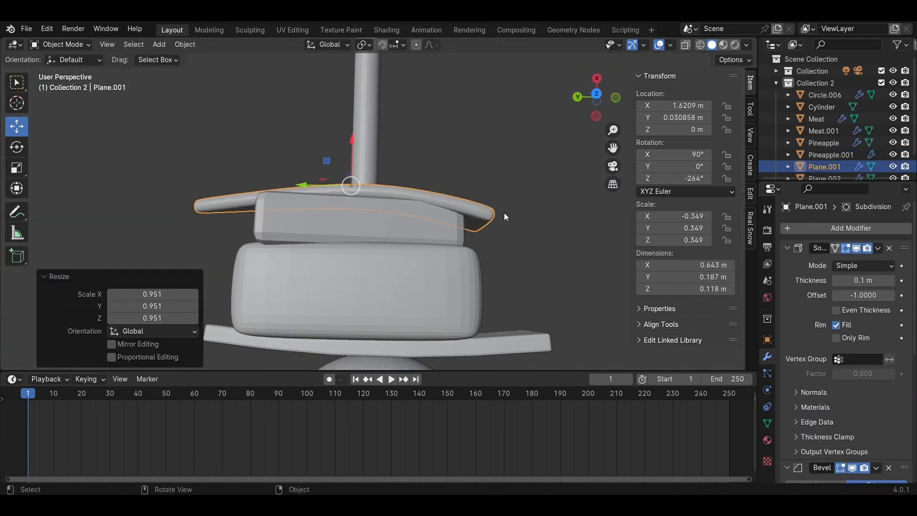
- Fine-tune the outer strip's X and Y position so it rests against the pineapple copy
key("KP_3")
key("KP_7")
left_click_drag(456, 174, 462, 174)
left_click_drag(421, 147, 422, 162)
left_click_drag(462, 188, 464, 188)
scroll(462, 210, "down", 7)
left_click(517, 210)
- Make a linked duplicate of the half rings and move it 0.676 m along X, past the outer strip
middle_click_drag(420, 260, 383, 291)
scroll(381, 296, "up", 6)
key("KP_7")
left_click(232, 229)
key("alt+d")
key("x")
left_click(498, 287)
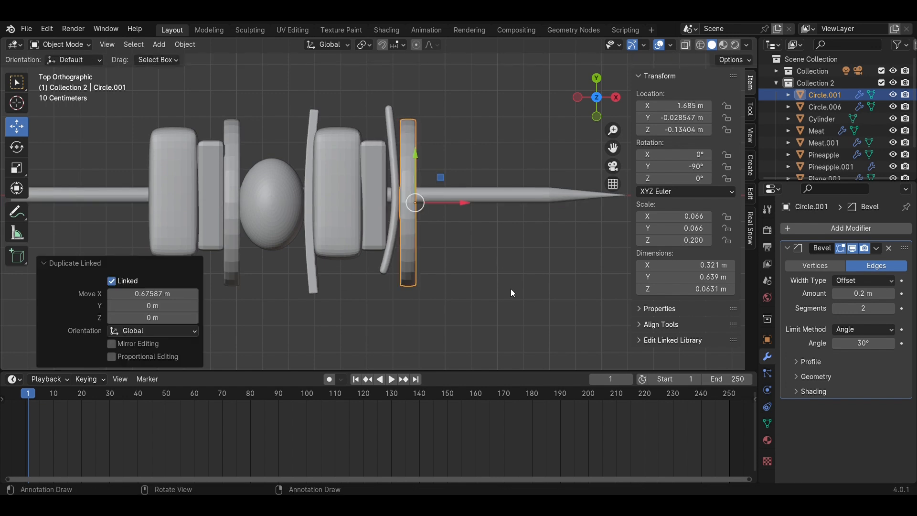
left_click(511, 289)
- Make a linked duplicate of the tomato and place it beside the second half rings, nearer the rod's tip
middle_click_drag(511, 288, 458, 253)
key("KP_7")
left_click(260, 216)
key("alt+d")
left_click(632, 253)
- Make a linked duplicate of the first meat block and place it past the second tomato along X
left_click(211, 226)
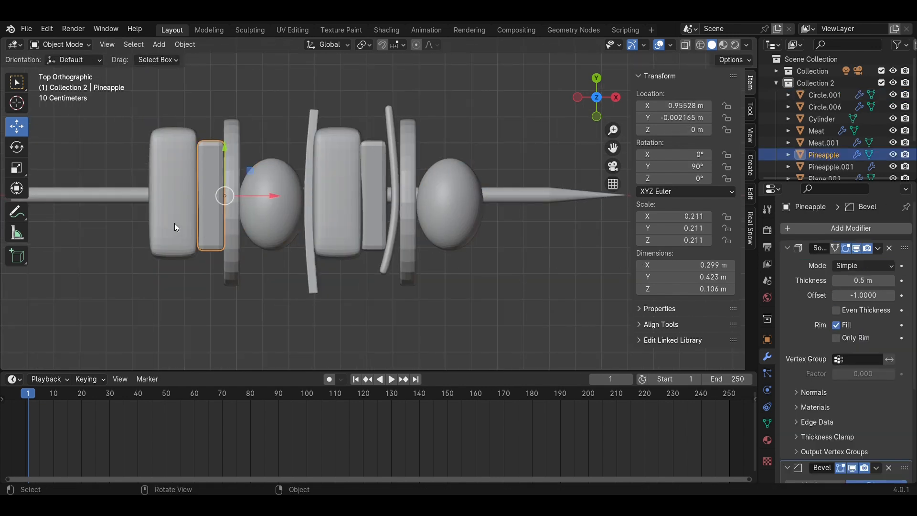
left_click(174, 223)
key("alt+d")
left_click(737, 261)
left_click(549, 275)
middle_click_drag(539, 268, 440, 288, "shift")
left_click(274, 231)
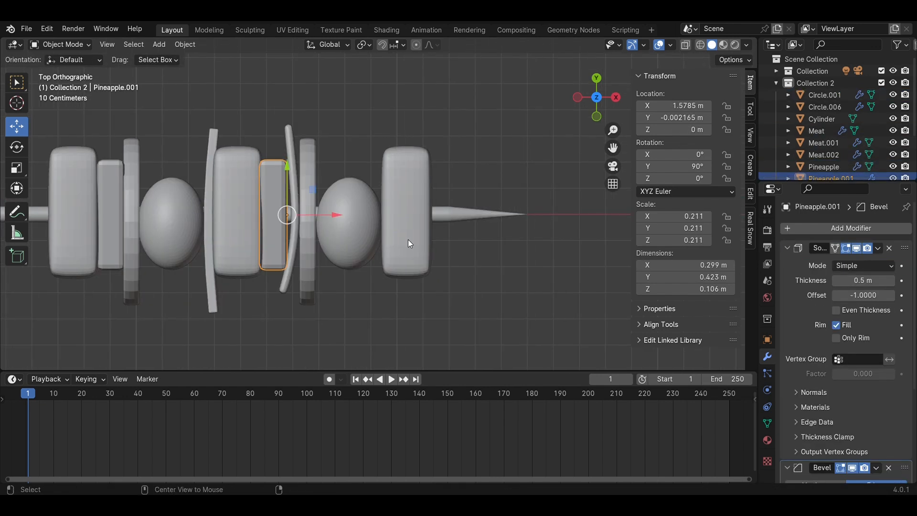
key("alt+d")
key("x")
right_click(549, 267)
- Shift the food pieces along X toward the rod's tip and scale the first meat block up slightly
scroll(533, 278, "down", 3)
left_click(394, 209, "shift")
left_click_drag(342, 210, 361, 209)
left_click(170, 211)
key("s")
left_click(190, 213)
- Scale the meat block nearest the rod's tip down to about 0.151 × 0.391 × 0.211 m
left_click(318, 298)
middle_click_drag(316, 297, 428, 260)
scroll(354, 224, "up", 4)
left_click(385, 173)
middle_click_drag(470, 201, 482, 212)
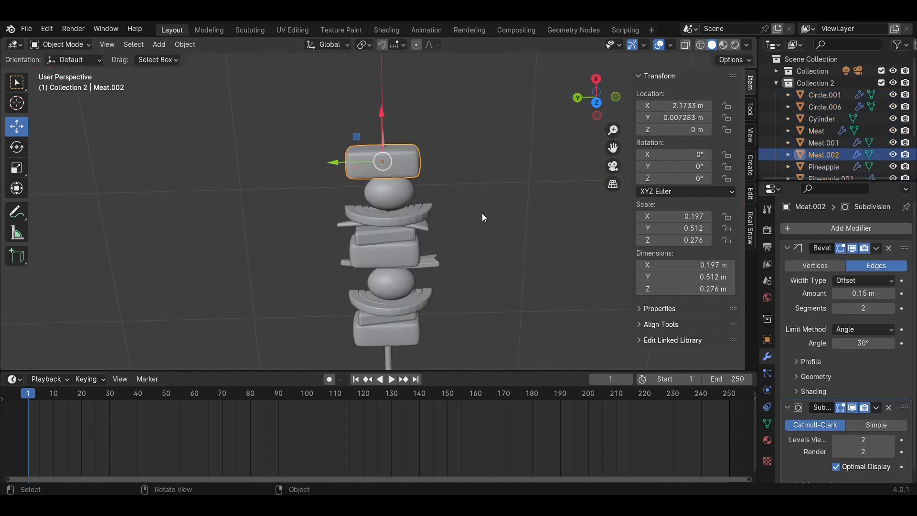
key("s")
left_click(461, 196)
- Nudge the meat block nearest the tip to about X 2.145 m, Y -0.002 m, and save the file
key("KP_7")
left_click_drag(410, 162, 411, 163)
left_click(451, 160)
key("ctrl+s")
- Mirror the second half rings along the global Z axis
middle_click_drag(549, 267, 500, 213)
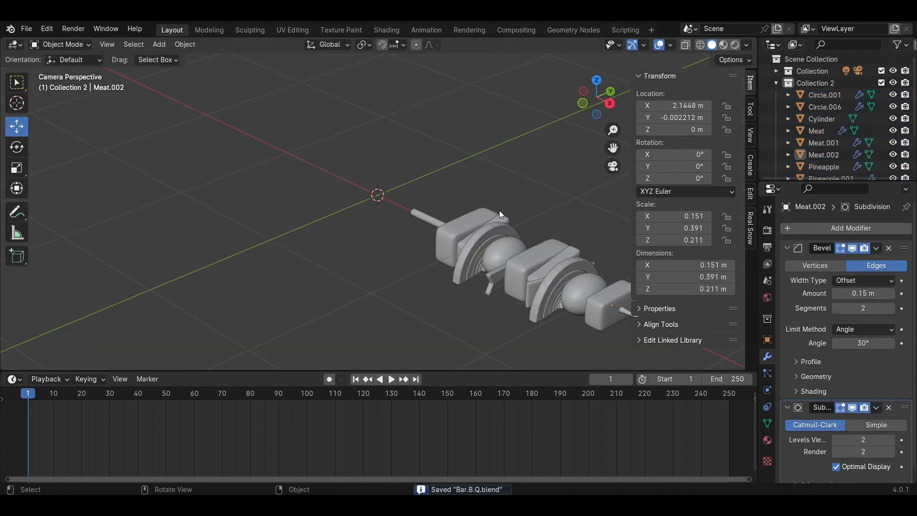
middle_click_drag(607, 261, 473, 215, "shift")
scroll(474, 215, "down", 5)
middle_click_drag(325, 217, 403, 218)
scroll(403, 218, "up", 8)
left_click(461, 190)
right_click(450, 194)
left_click(466, 263)
middle_click_drag(463, 263, 388, 228)
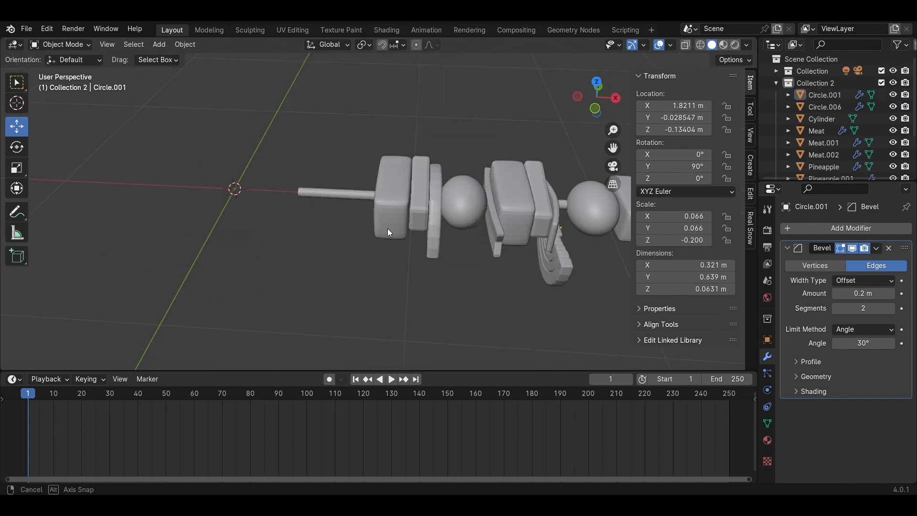
key("KP_1")
left_click(393, 296)
right_click(386, 315)
left_click(425, 241)
key("ctrl+z")
- Raise the mirrored half rings to about Z 0.188 m
left_click_drag(399, 234, 398, 146)
left_click(344, 163)
middle_click_drag(332, 172, 437, 210)
scroll(438, 210, "up", 6)
left_click(443, 223)
left_click(595, 115)
scroll(555, 182, "down", 6)
- Rotate the second half rings around the rod to a Y rotation of 68.573° and lower them to about Z 0.137 m
left_click(17, 147)
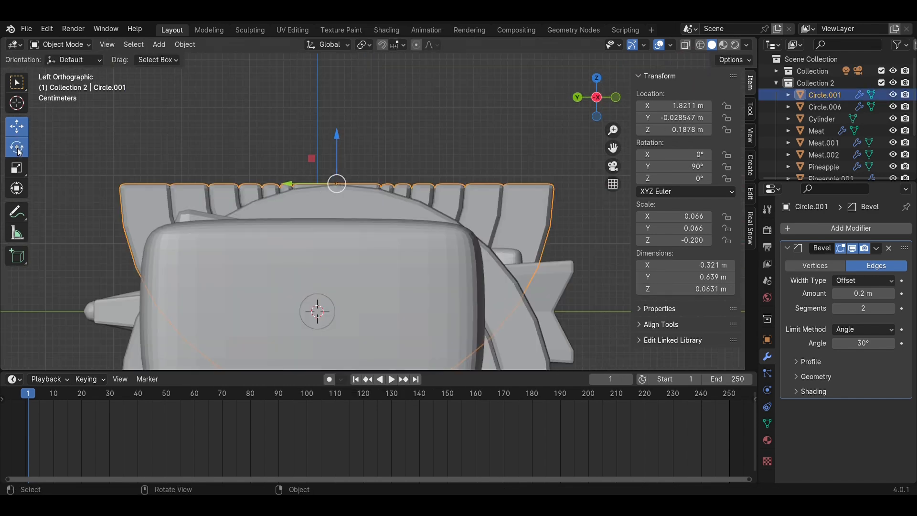
left_click_drag(372, 165, 336, 172)
left_click(17, 126)
left_click(403, 125)
scroll(347, 208, "down", 5)
- Fine-tune the second half rings' position to about X 1.824 m, Y 0.023 m
middle_click_drag(403, 125, 351, 287)
left_click(420, 203)
left_click_drag(295, 185, 288, 183)
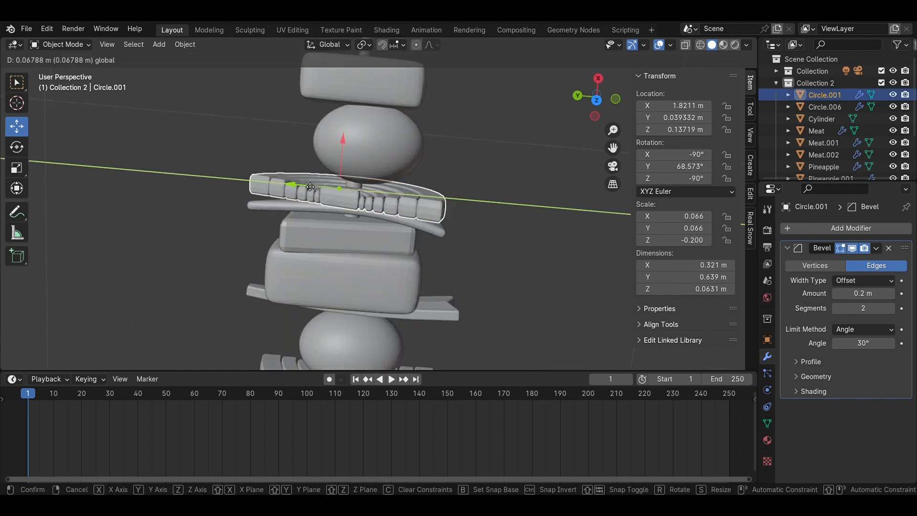
left_click(248, 229)
middle_click_drag(248, 229, 306, 268)
left_click(313, 210)
middle_click_drag(532, 261, 451, 132, "shift")
- Rotate several food pieces, including the second pineapple by about 12°, slightly around the rod's axis
left_click(416, 195)
middle_click_drag(517, 202, 344, 163)
left_click(305, 191)
left_click_drag(310, 147, 340, 160)
left_click(330, 191)
left_click(248, 158)
middle_click_drag(274, 135, 305, 229)
left_click(17, 126)
left_click(382, 173)
- Duplicate the whole skewer and place the copy about 0.94 m along Y beside the original
scroll(315, 240, "down", 5)
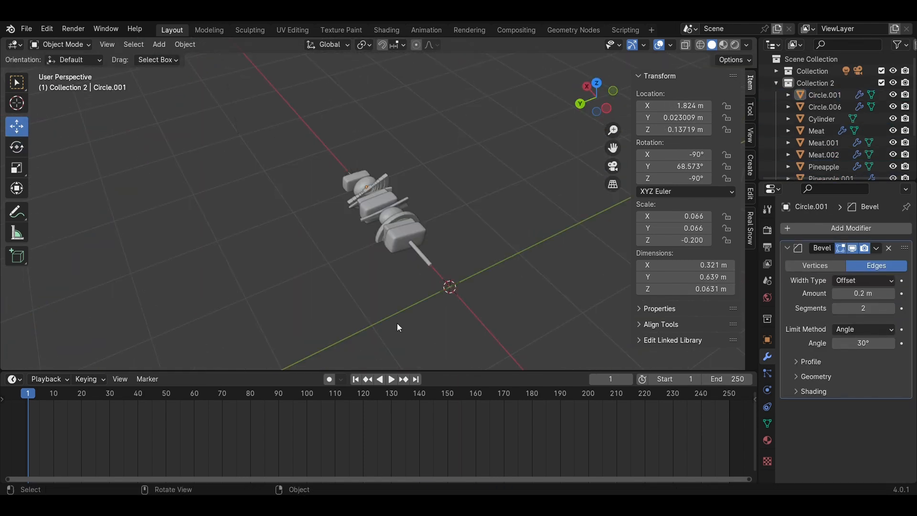
left_click_drag(538, 284, 225, 104)
key("shift+d")
left_click(389, 271)
middle_click_drag(396, 229, 473, 158)
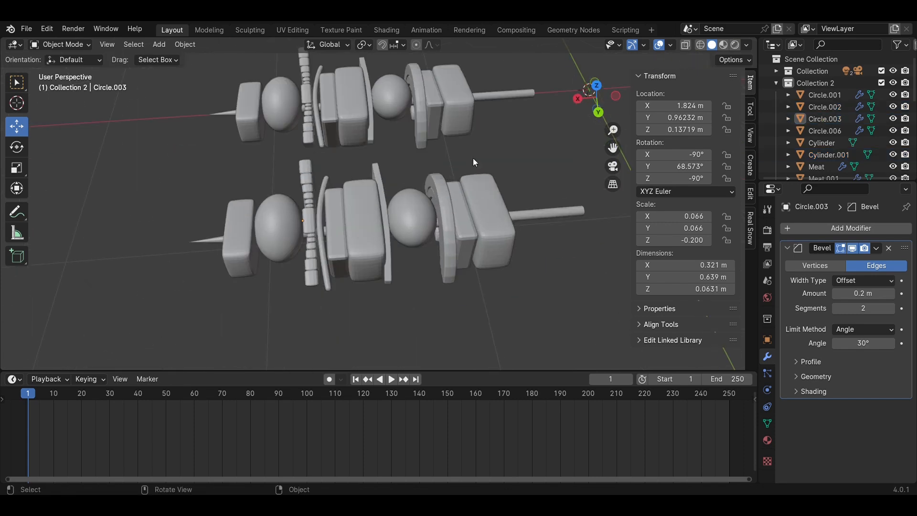
- Move the copied skewer's food pieces about 0.67 m along Y, off their rod
left_click(596, 84)
middle_click_drag(577, 202, 551, 320, "shift")
left_click_drag(520, 315, 234, 186)
left_click_drag(373, 195, 373, 90)
- Move the first copied pineapple onto the bare rod at about X 0.90 m, near the blunt end, and scale it up
left_click(296, 119)
left_click_drag(303, 114, 303, 223)
left_click_drag(340, 248, 309, 248)
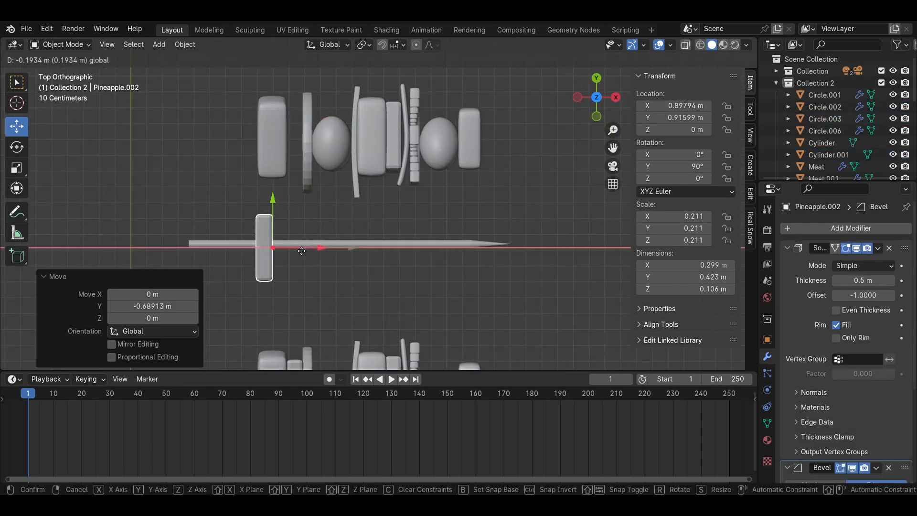
key("s")
left_click(316, 248)
- Move the first copied half rings onto the rod at about Y 0.94 m, against the pineapple's tip-facing side
left_click(307, 140)
left_click_drag(313, 103, 313, 201)
left_click_drag(341, 237, 314, 236)
scroll(303, 262, "up", 4)
left_click_drag(263, 173, 263, 188)
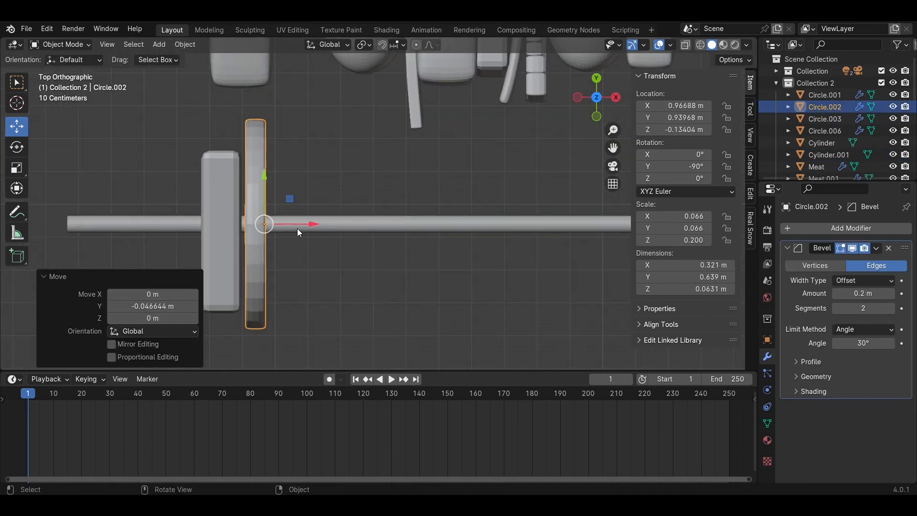
left_click_drag(301, 225, 296, 225)
left_click(289, 153)
- Move the first copied meat block beside the half rings at about X 1.045 m and scale it to about 0.184 × 0.479 × 0.258 m
left_click(249, 71)
scroll(258, 76, "down", 3)
left_click_drag(298, 67, 298, 201)
left_click_drag(333, 221, 349, 223)
left_click(447, 266)
scroll(363, 239, "up", 3)
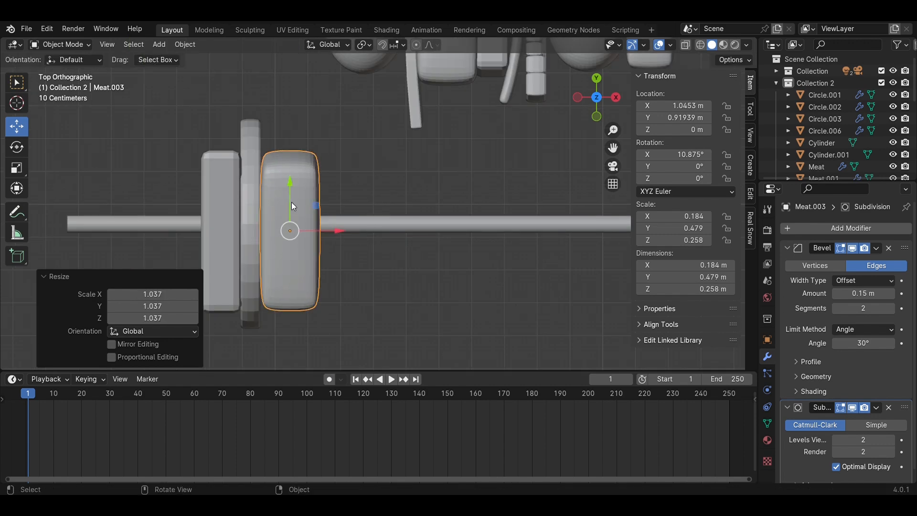
left_click_drag(292, 202, 292, 200)
left_click(353, 257)
middle_click_drag(339, 234, 291, 201)
- Move the copied outer curved strip onto the second rod, next to the meat block
scroll(334, 191, "down", 6)
left_click(595, 93)
left_click(451, 86)
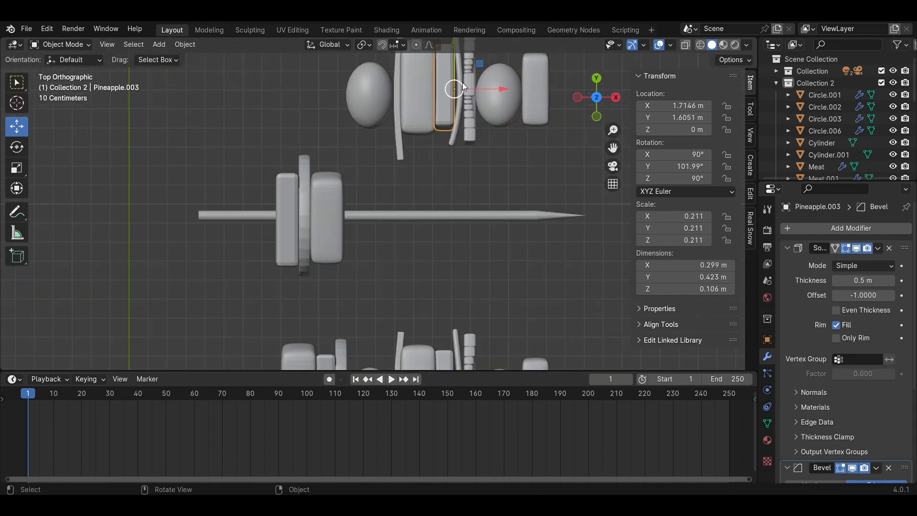
left_click_drag(513, 217, 406, 217)
scroll(406, 217, "up", 3)
middle_click_drag(396, 268, 428, 191, "shift")
- Reshape the copied strip in Edit Mode using X-ray display, moving its vertices to fit the meat block
key("Tab")
mouse_move(382, 218)
left_mouse_down()
mouse_move(332, 268)
mouse_move(374, 217)
left_mouse_up()
key("alt+z")
left_click_drag(375, 243, 380, 243)
middle_click_drag(380, 239, 385, 294, "shift")
left_click_drag(350, 167, 392, 197)
left_click_drag(362, 75, 362, 81)
key("Tab")
left_click(420, 201)
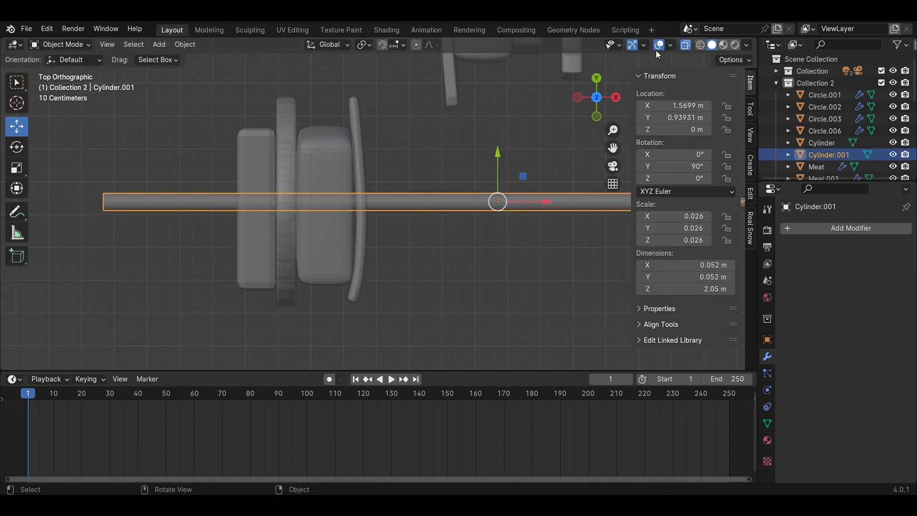
left_click(685, 45)
- Move the second copied tomato onto the second rod, against the curved strip
scroll(313, 217, "down", 4)
left_click(462, 110)
left_click_drag(462, 69, 462, 167)
left_click_drag(490, 211, 386, 215)
mouse_move(385, 215)
middle_mouse_down()
mouse_move(388, 141)
mouse_move(397, 205)
middle_mouse_up()
left_click(471, 160)
left_click(596, 96)
scroll(448, 105, "up", 1)
- Move the second copied half rings onto the second rod at about X 1.483 m, Y 0.977 m, beside the tomato
left_click(449, 98)
scroll(455, 106, "down", 2)
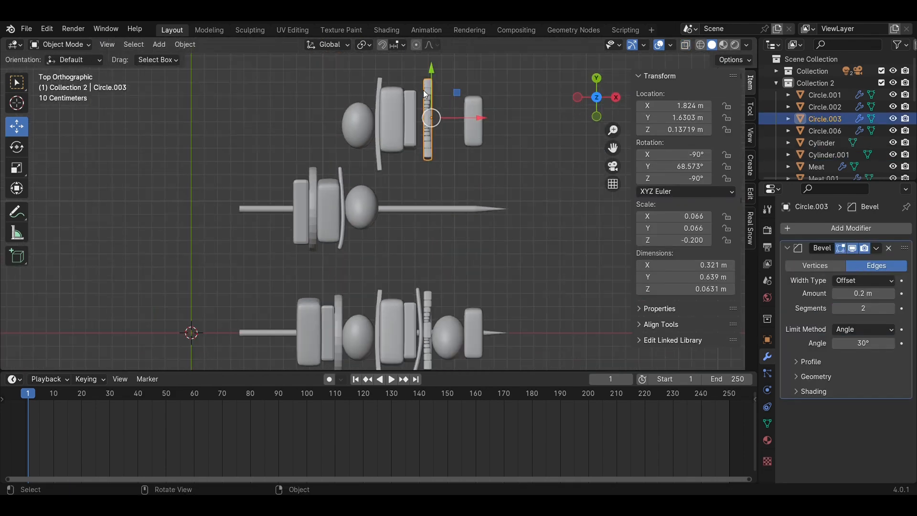
left_click_drag(432, 77, 432, 163)
scroll(432, 163, "up", 4)
left_click_drag(522, 207, 428, 213)
- Rotate the second copied half rings about 183° around X and adjust their orientation
middle_click_drag(427, 213, 418, 169)
left_click(17, 147)
left_click_drag(359, 104, 442, 137)
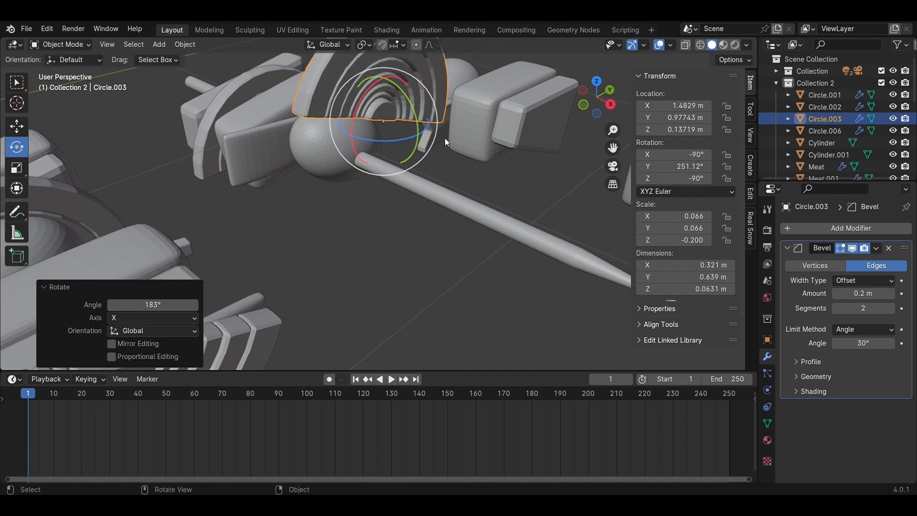
middle_click_drag(445, 137, 423, 158)
left_click_drag(412, 164, 409, 195)
left_click(16, 126)
- Reposition the rotated half rings on the second rod so they sit snugly beside the tomato
left_click_drag(377, 131, 344, 209)
left_click(608, 105)
mouse_move(310, 161)
left_mouse_down()
mouse_move(310, 127)
mouse_move(310, 148)
left_mouse_up()
left_click_drag(352, 197, 328, 197)
scroll(394, 164, "down", 5)
middle_click_drag(335, 129, 420, 225)
- Move the middle copied meat block onto the second rod, just past the half rings, and centre it on the rod
left_click(404, 152)
left_click_drag(397, 92, 401, 195)
left_click(596, 95)
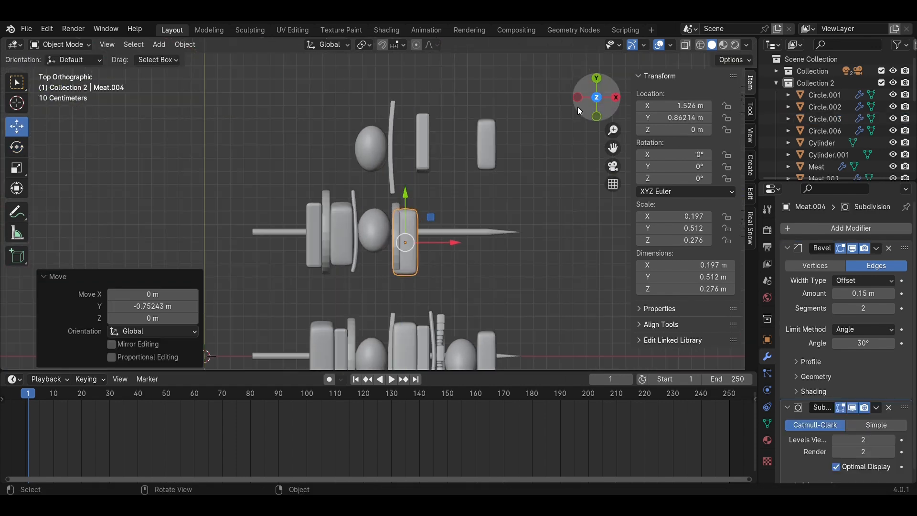
left_click_drag(437, 242, 445, 241)
scroll(420, 227, "up", 5)
left_click_drag(399, 224, 400, 198)
- Move the remaining copied tomato onto the second rod at about Y 0.937 m, next to the middle meat block
scroll(495, 267, "down", 4)
left_click(340, 123)
left_click_drag(384, 119, 477, 138)
left_click_drag(433, 95, 449, 194)
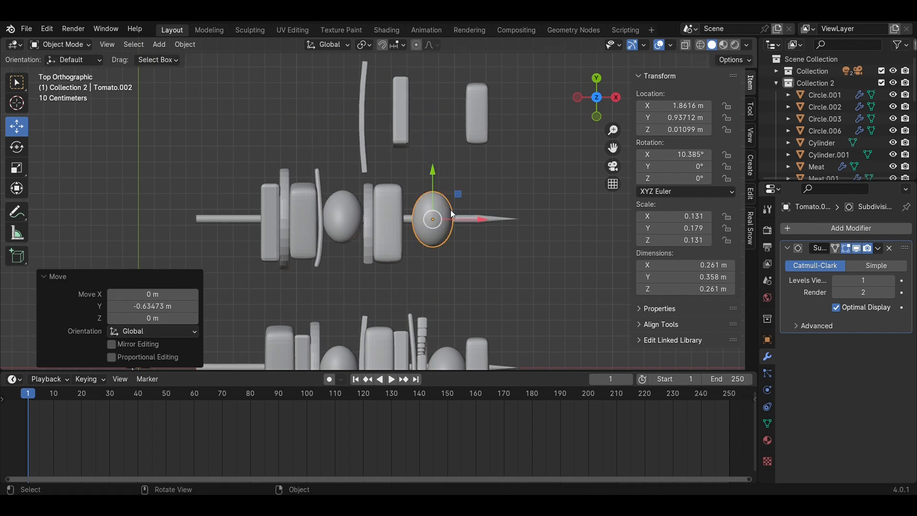
left_click(478, 177)
- Move the last copied meat block along Y onto the second rod near its tip
left_click(476, 113)
left_click(400, 106)
left_click(477, 111)
left_click_drag(477, 67, 477, 171)
- Move the copied pineapple slice onto the second rod, right before the end meat block, and centre it on the rod
left_click(400, 110)
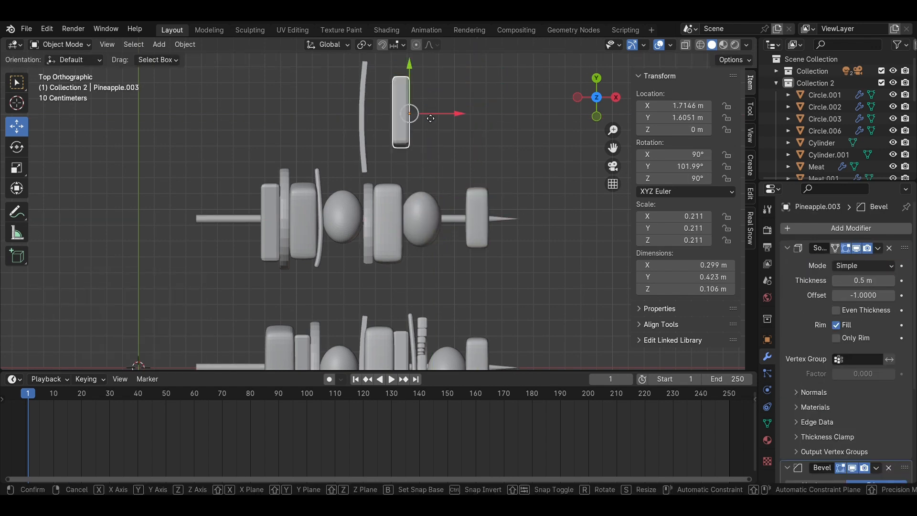
left_click_drag(409, 114, 450, 119)
left_click_drag(449, 71, 450, 187)
left_click_drag(473, 232, 481, 232)
key("ctrl+z")
left_click_drag(476, 235, 494, 235)
left_click_drag(466, 185, 466, 174)
- Set the remaining curved strip's X rotation to -180°
left_click(363, 120)
left_click(17, 147)
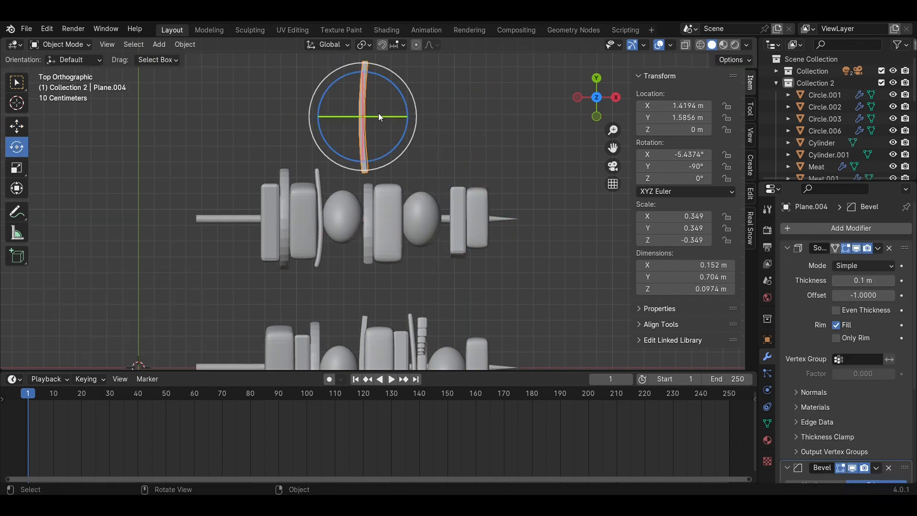
left_click_drag(235, 122, 235, 125)
left_click(683, 154)
type("-180")
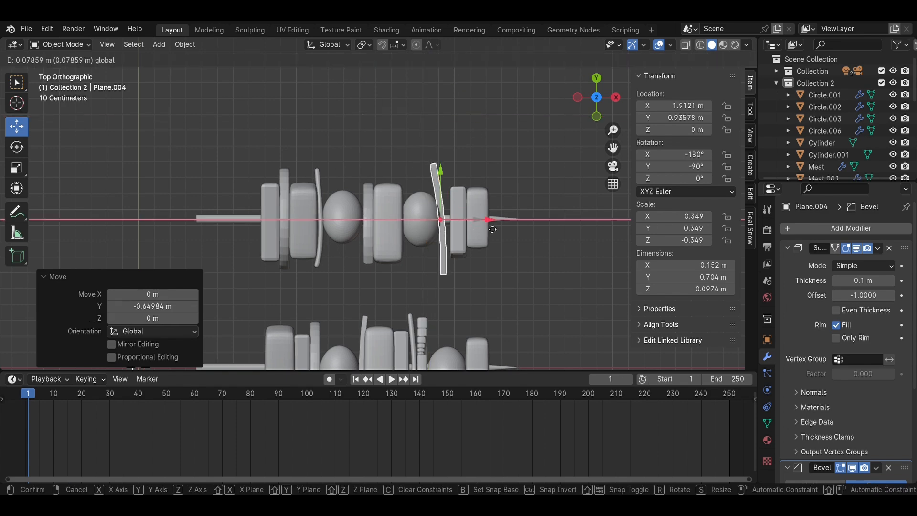
- Fit the curved strip on the second rod between the tomato and pineapple, nudging the neighbouring end pieces to close the spacing
scroll(436, 215, "up", 5)
left_click_drag(492, 229, 492, 224)
key("r")
left_click(487, 230)
left_click(493, 233)
left_click_drag(541, 239, 582, 230)
left_click(539, 234)
left_click(581, 263)
- Save the project file
scroll(569, 249, "down", 5)
middle_click_drag(564, 248, 437, 274)
key("ctrl+s")
left_click(596, 97)
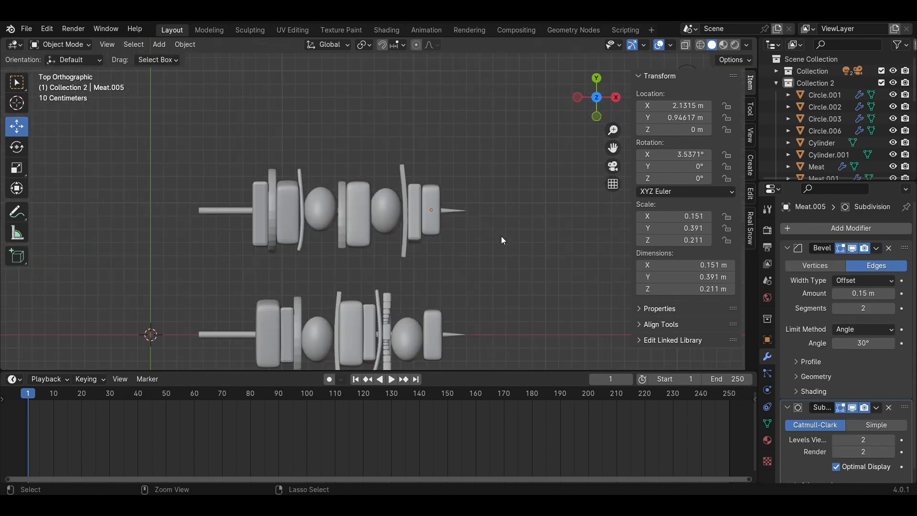
key("ctrl+s")
- Duplicate the entire second skewer along the Y axis to create a third skewer
left_click_drag(497, 268, 238, 152)
middle_click_drag(369, 141, 394, 214, "shift")
key("shift+d")
key("y")
left_click(396, 94)
- Deselect the third rod and move its copied food pieces along Y clear of the rod
left_click_drag(238, 145, 268, 172, "ctrl")
key("g")
key("y")
left_click(486, 236)
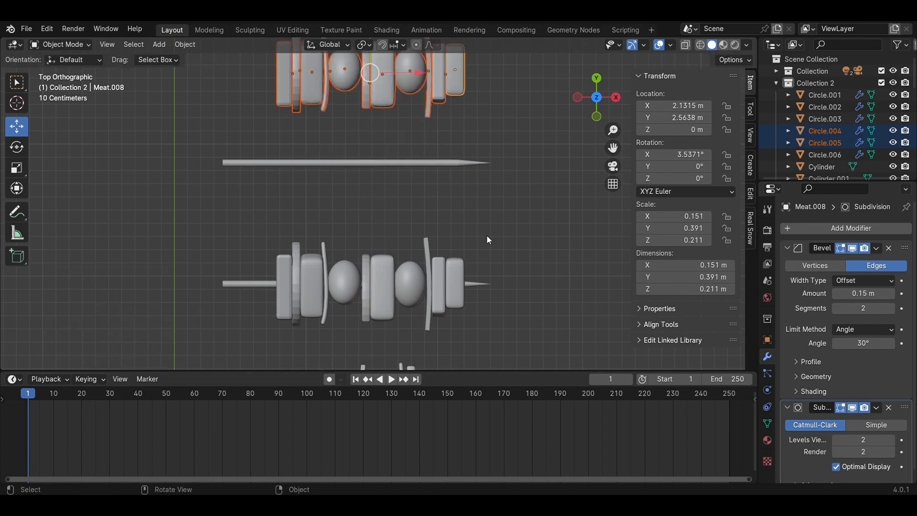
- Move the first copied set of half rings along Y and X onto the third rod near its blunt end
scroll(487, 236, "up", 4)
left_click(231, 119)
left_click(248, 119)
key("g")
key("y")
left_click(253, 306)
scroll(334, 229, "down", 4)
key("g")
key("x")
- Align the half rings with the third rod along Y in the right side view
key("KP_3")
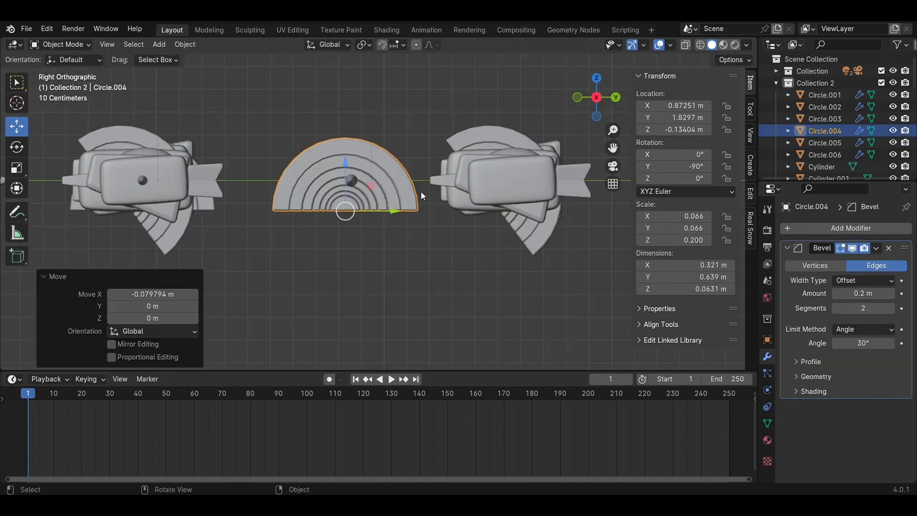
left_click_drag(398, 205, 399, 205)
scroll(382, 158, "down", 1)
left_click(375, 111)
- Move the first copied meat block onto the third rod at about Y 1.874 m, snug against the half rings
middle_click_drag(374, 114, 477, 206)
left_click(596, 92)
left_click(326, 107)
left_click_drag(325, 75, 325, 205)
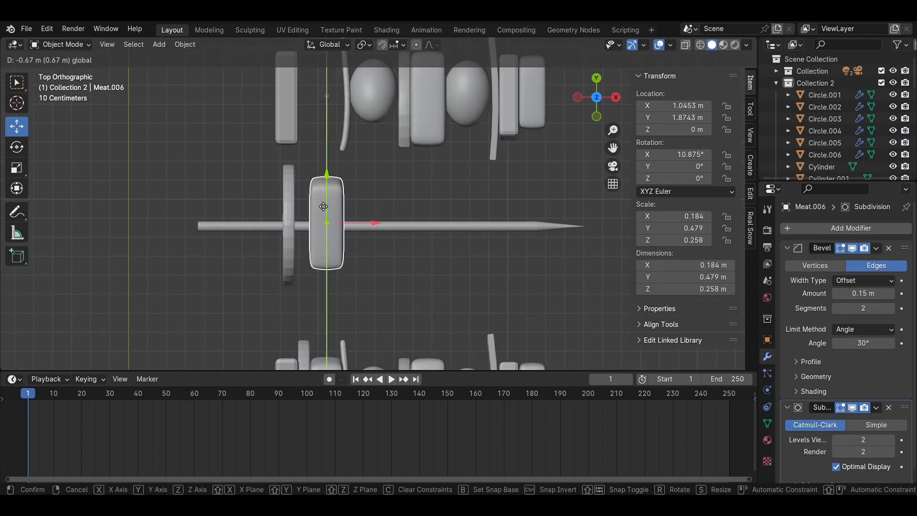
left_click_drag(375, 223, 358, 223)
- Move the first copied pineapple slice onto the third rod at about X 1.15 m, next to the meat block
left_click(286, 119)
key("g")
key("x")
left_click(377, 86)
key("g")
key("y")
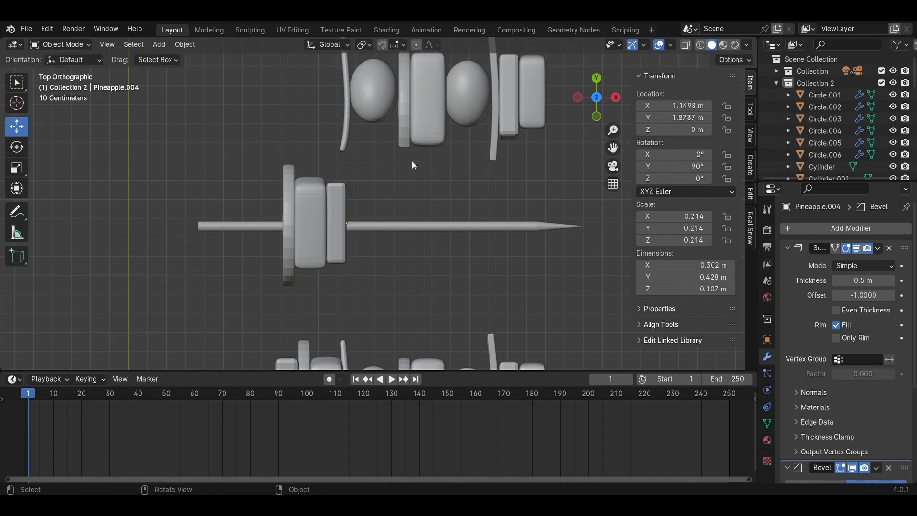
- Place the middle copied meat block beside the pineapple on the third rod and scale it up by 1.08
left_click(426, 98)
left_click_drag(426, 79, 354, 205)
scroll(391, 237, "up", 3)
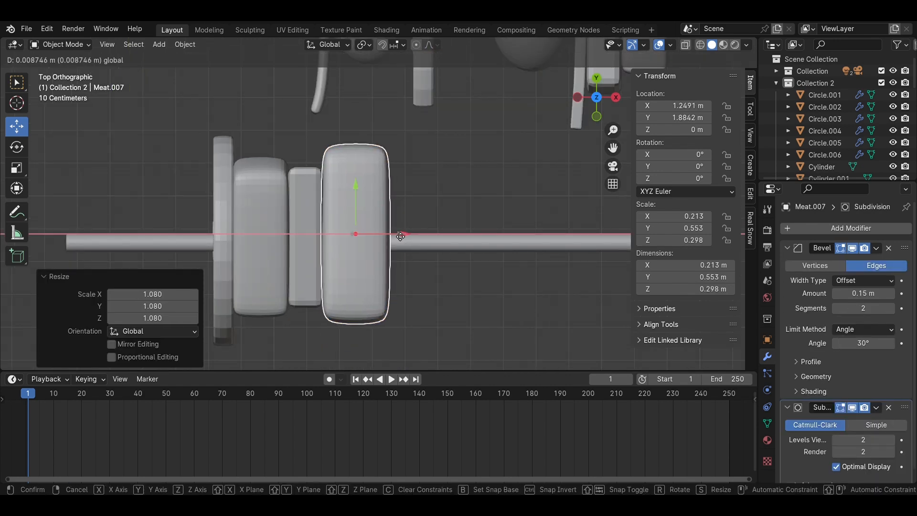
left_click_drag(400, 236, 400, 236)
- Move a copied tomato onto the third rod past the large meat block, resize it, and centre it on the rod
scroll(396, 210, "down", 4)
left_click(374, 108)
left_click_drag(412, 111, 443, 112)
key("s")
key("s")
left_click(379, 204)
scroll(378, 203, "up", 5)
left_click_drag(486, 253, 479, 253)
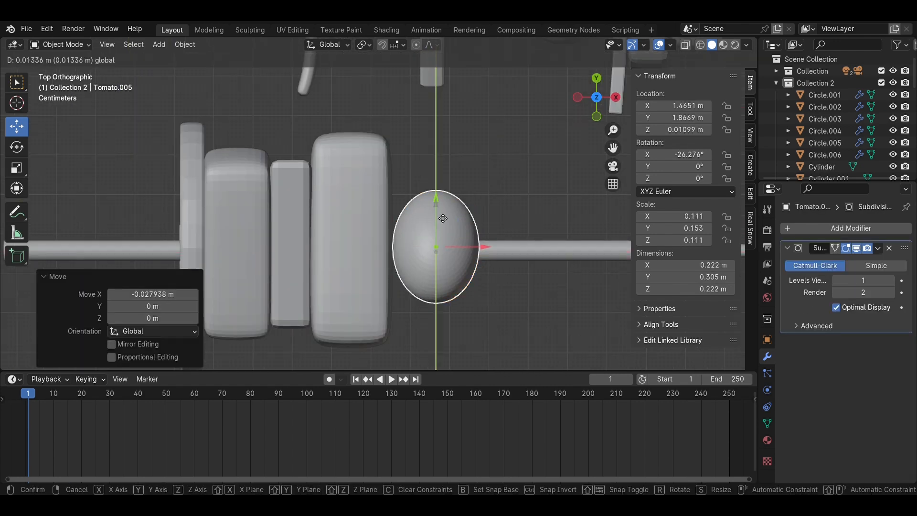
left_click_drag(443, 218, 442, 218)
- Move the first copied curved strip onto the third rod at about X 1.61 m, just past the tomato
scroll(268, 296, "down", 4)
left_click(290, 137)
left_click_drag(338, 146, 438, 146)
left_click_drag(390, 137, 378, 250)
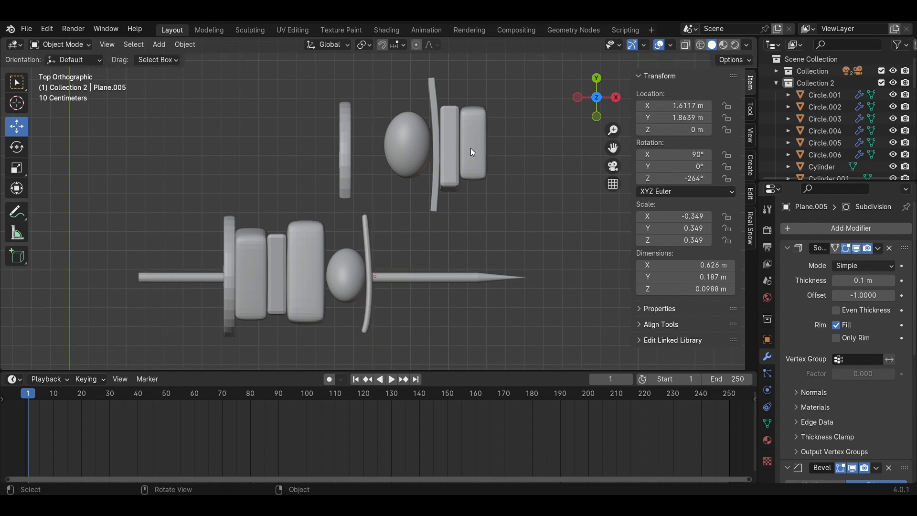
- Move the end copied meat block onto the third rod past the curved strip and resize it
left_click(471, 148)
left_click_drag(473, 111, 473, 242)
key("s")
left_click(501, 270)
left_click_drag(503, 274, 461, 275)
- Enlarge the tomato on the third rod and shift the curved strip and meat block to fit around it
left_click(354, 277)
key("s")
left_click(397, 281)
left_click(393, 288)
left_click(369, 306, "shift")
left_click(352, 275)
left_click_drag(392, 274, 400, 274)
left_click_drag(467, 275, 444, 276)
- Move the remaining copied pineapple slice onto the third rod, resize it, and fit it against the last meat block
left_click(453, 134)
left_click_drag(459, 102, 460, 224)
left_click_drag(509, 273, 487, 273)
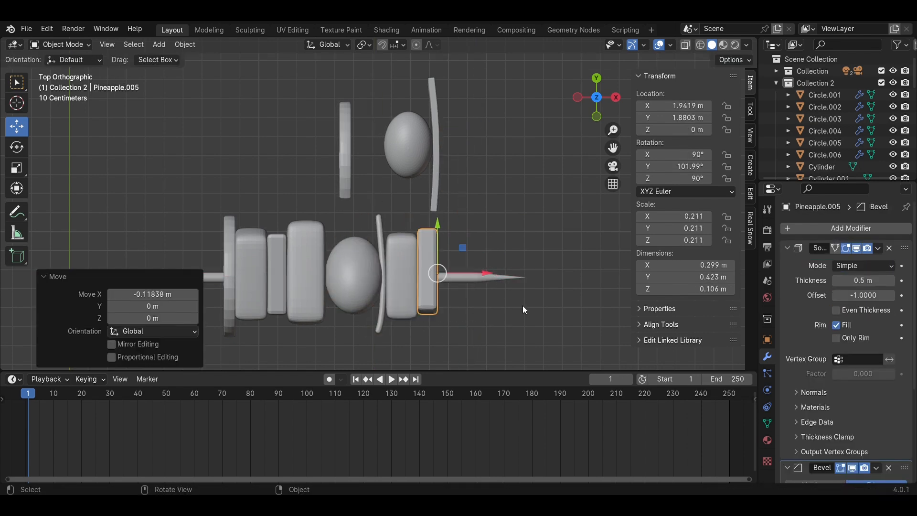
left_click_drag(441, 242, 440, 243)
left_click_drag(486, 277, 482, 277)
- Move the remaining copied half rings onto the third rod at about X 1.984 m, beside the pineapple slice
left_click(345, 149)
left_click_drag(396, 162, 498, 161)
left_click_drag(452, 114, 452, 238)
left_click_drag(499, 286, 492, 286)
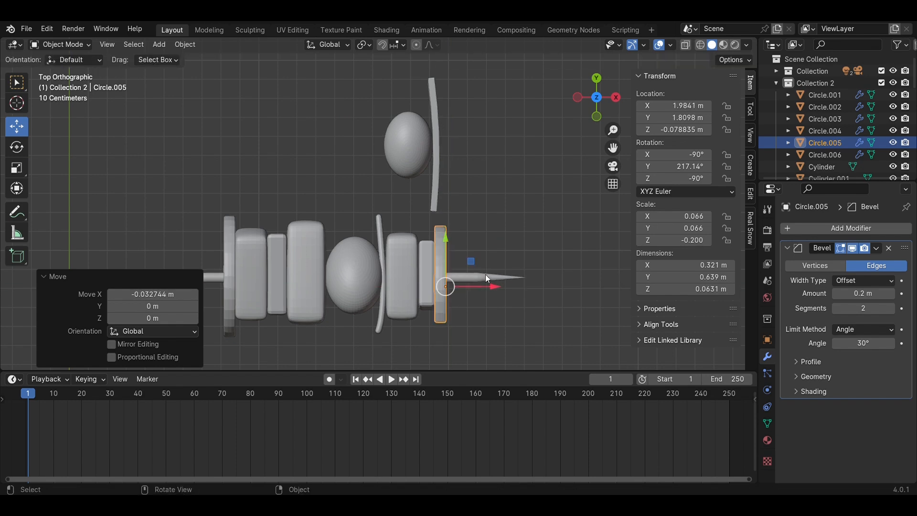
- Rotate the last half rings to about 249.9° on Y and centre them on the rod in the side view
left_click(615, 97)
left_click(457, 178)
left_click_drag(337, 199, 346, 199)
left_click_drag(297, 151, 297, 158)
left_click(373, 239)
middle_click_drag(368, 212, 403, 251)
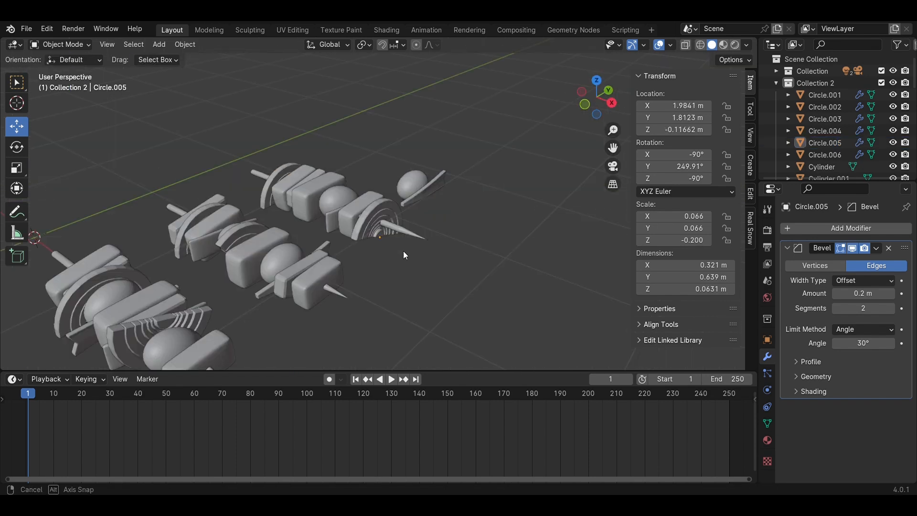
- Make a linked duplicate of the last meat block about 0.317 m along X near the tip and scale it about 1.06
left_click(596, 80)
middle_click_drag(495, 237, 441, 208, "shift")
left_click(349, 266)
left_click(525, 286)
key("s")
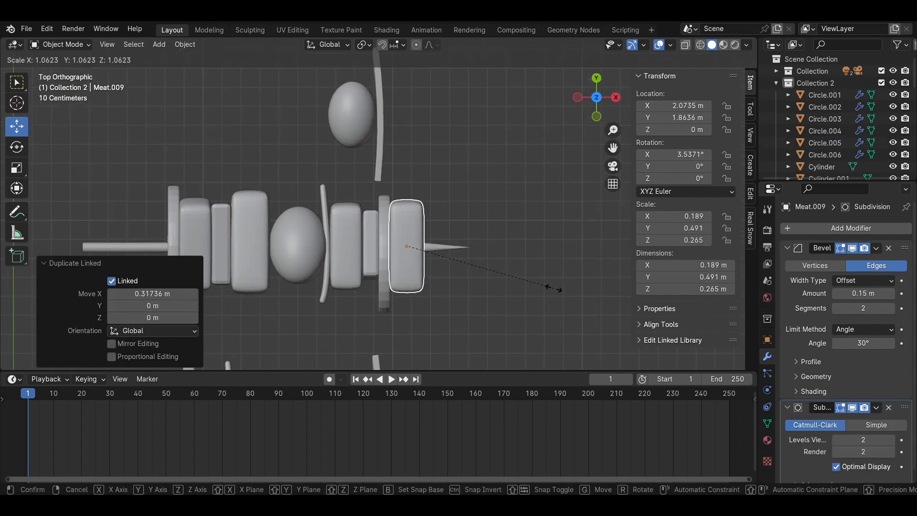
left_click(553, 286)
left_click(525, 281)
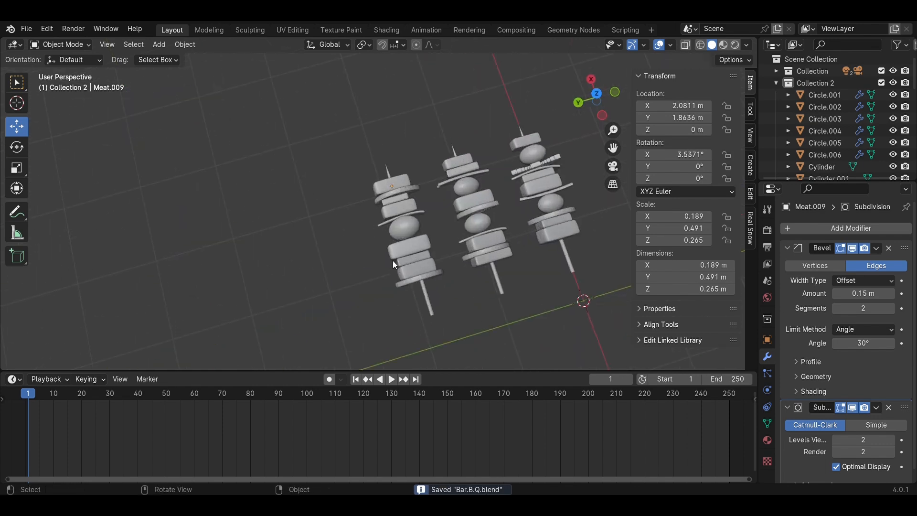
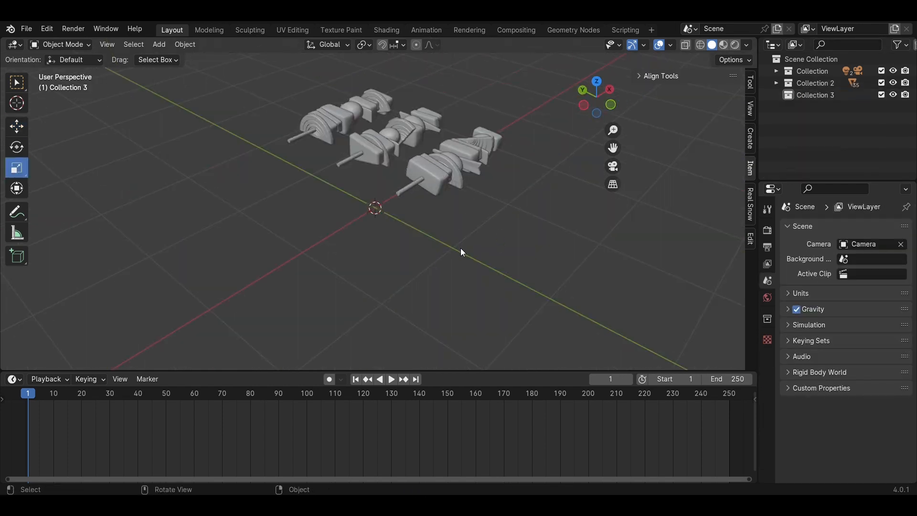
- Add a cube at the world origin and flatten it to a Z scale of about 0.028
key("shift+a")
mouse_move(462, 249)
left_click(529, 259)
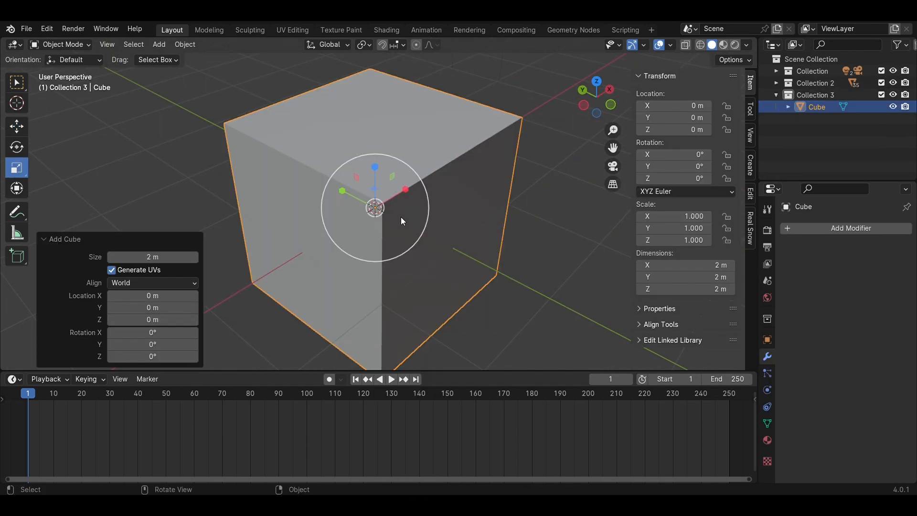
left_click_drag(375, 168, 374, 207)
- Stretch the flattened cube along Y to a scale of about 1.658 in the top view
middle_click_drag(468, 268, 456, 315)
left_click(587, 98)
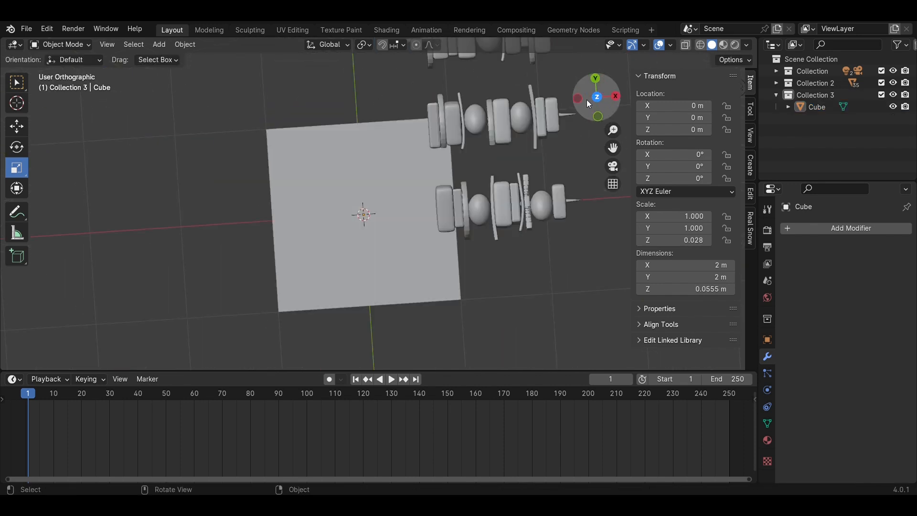
left_click(361, 212)
left_click_drag(362, 170, 364, 139)
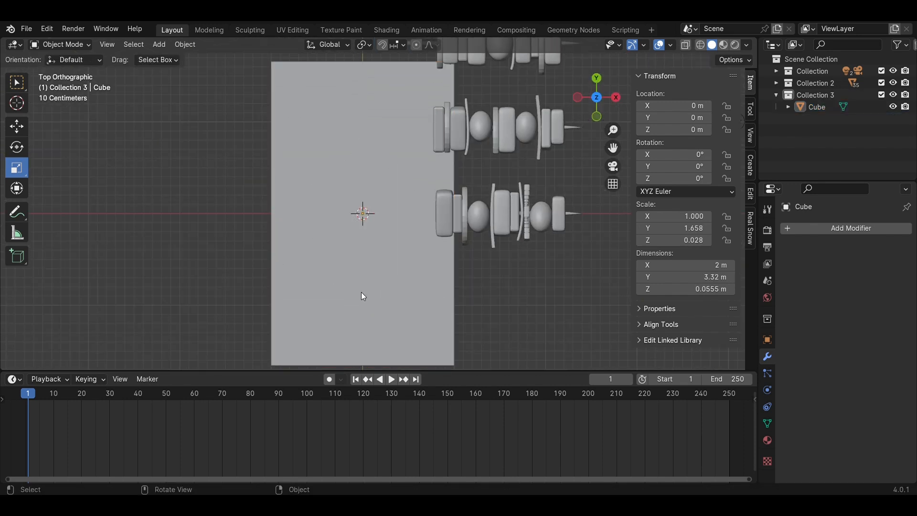
- Inset the slab's top face to form a narrow border around its edge
middle_click_drag(362, 294, 409, 232)
key("Tab")
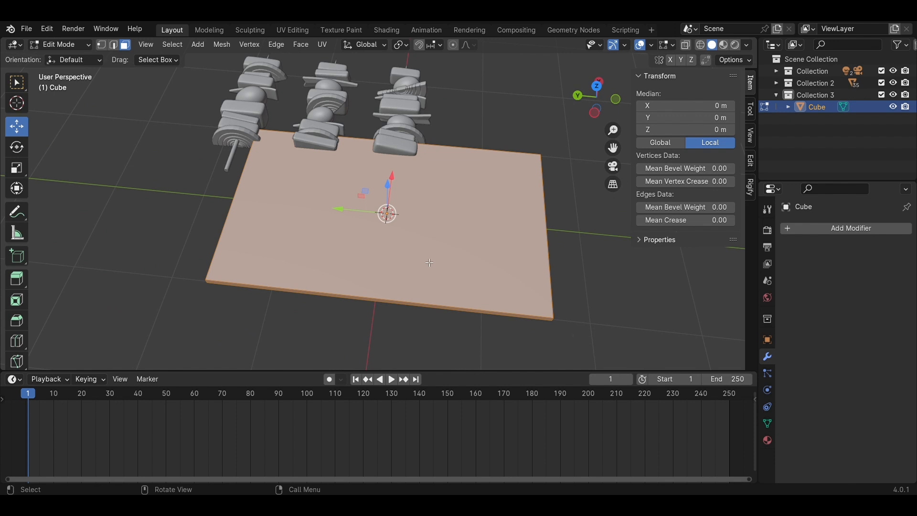
left_click(526, 285)
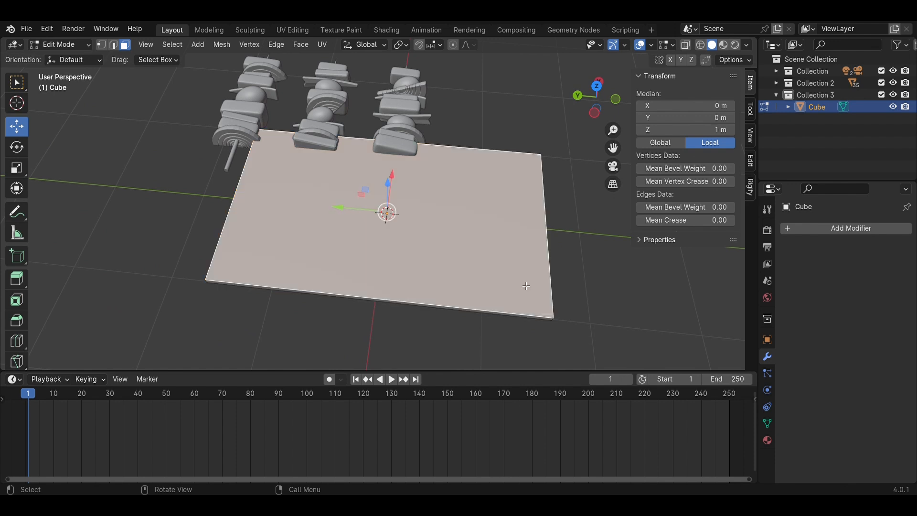
left_click(598, 286)
left_click(587, 266)
middle_click_drag(585, 267, 520, 278)
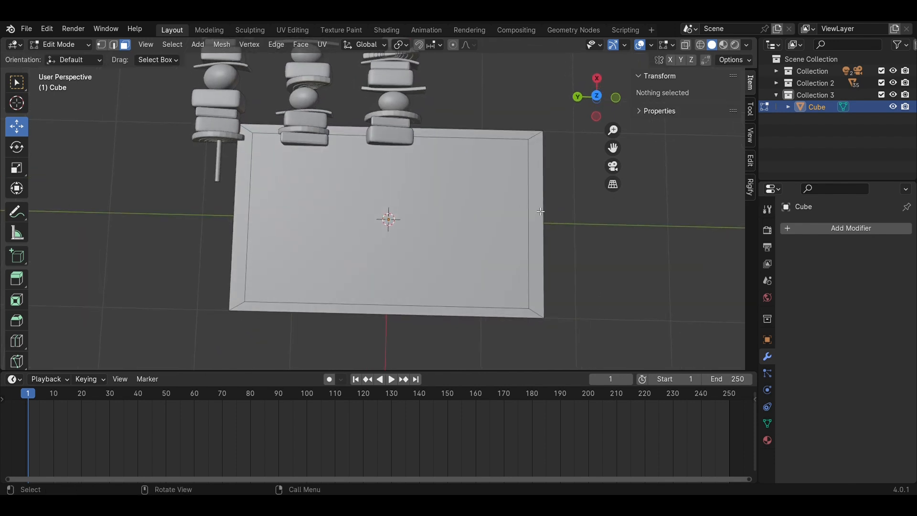
- Select the border faces around the slab's top and extrude them upward to form a raised tray rim
left_click(540, 211, "shift")
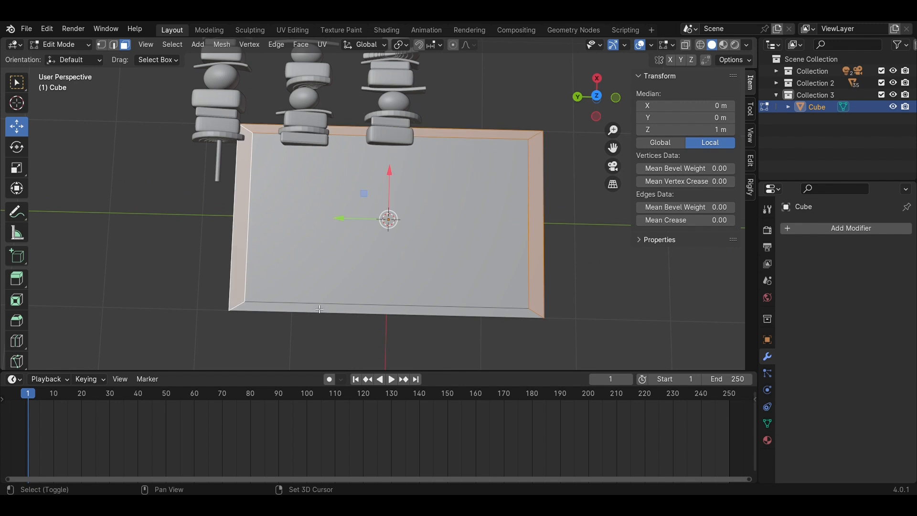
middle_click_drag(320, 309, 415, 237)
key("e")
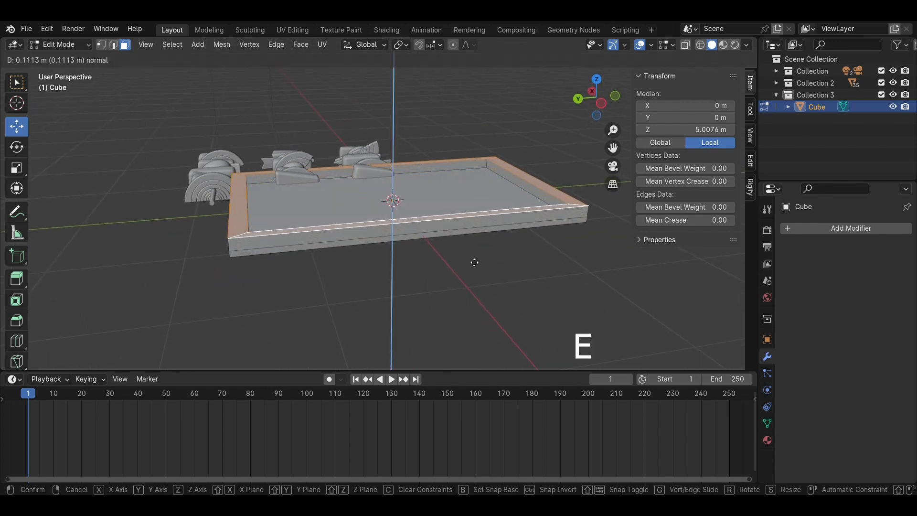
left_click(474, 264)
left_click(495, 281)
key("Tab")
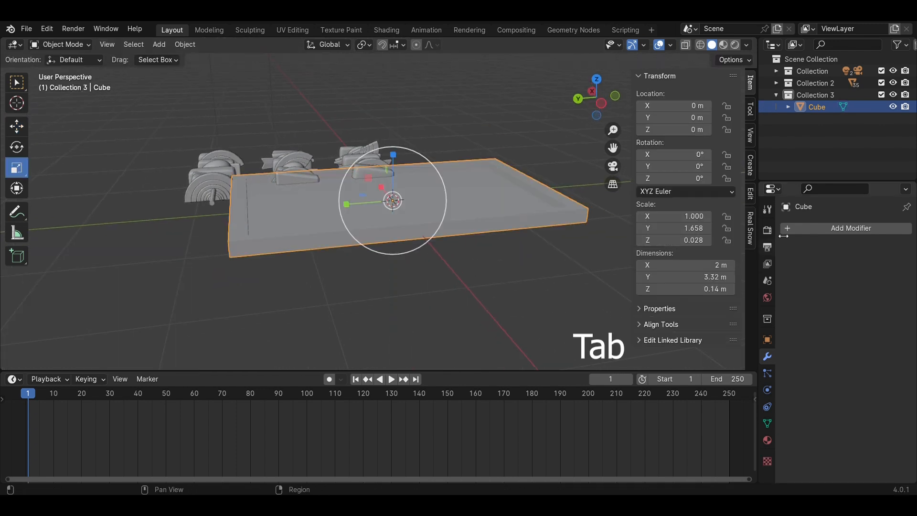
- Add a Bevel modifier to the tray with 3 segments and an amount of 0.5 m
mouse_move(811, 233)
left_click(699, 240)
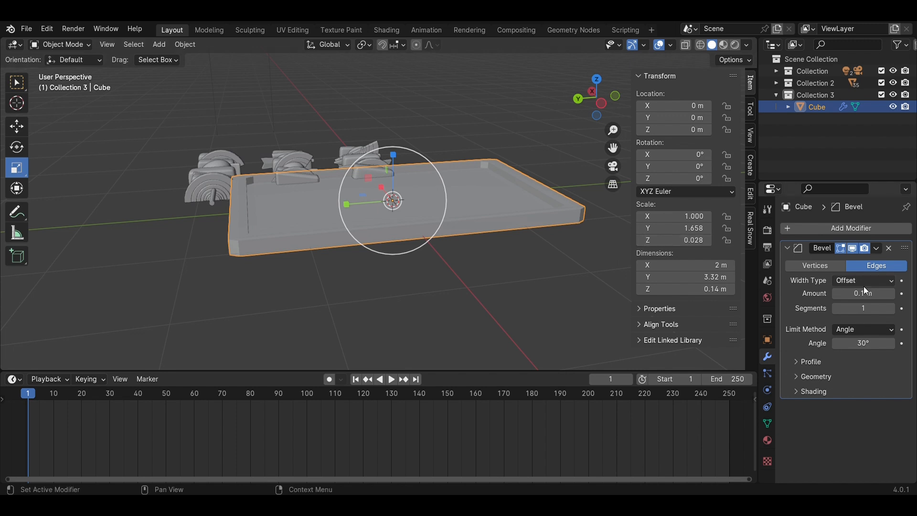
left_click(891, 308)
left_click(891, 308)
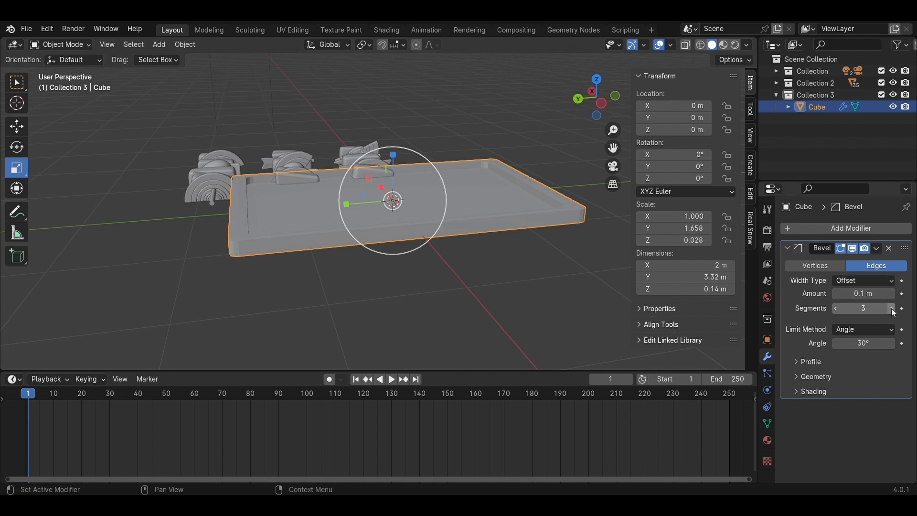
left_click(871, 295)
type("0.5")
key("Return")
middle_click_drag(290, 233, 274, 287)
left_click(523, 319)
- Try smooth shading on the tray, and switch it back to flat shading
middle_click_drag(518, 308, 485, 176)
left_click(486, 177)
right_click(485, 177)
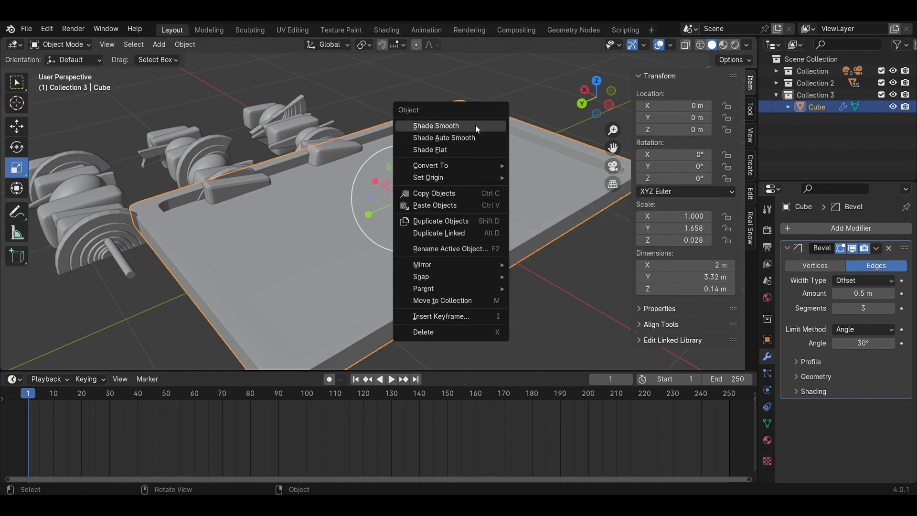
left_click(475, 125)
middle_click_drag(475, 125, 460, 265)
left_click(459, 264)
right_click(459, 261)
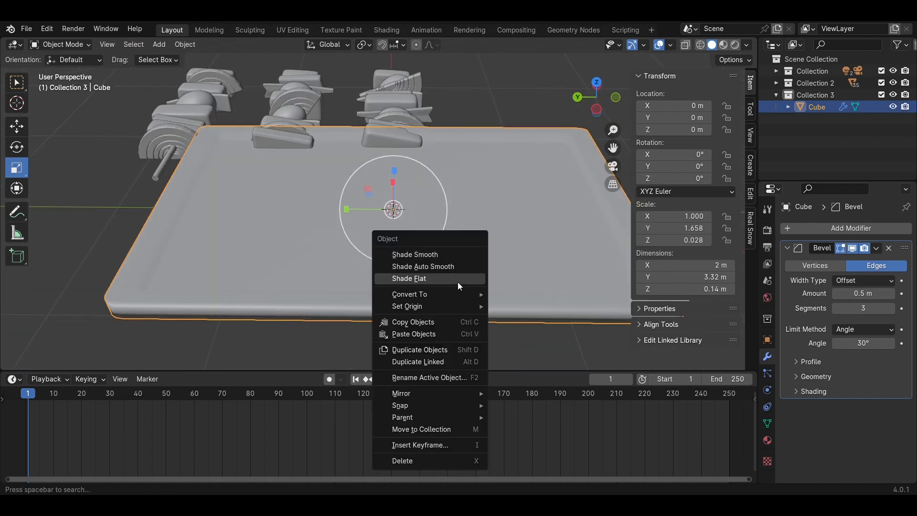
left_click(457, 280)
left_click(453, 334)
middle_click_drag(453, 330, 444, 281)
middle_click_drag(587, 155, 591, 114)
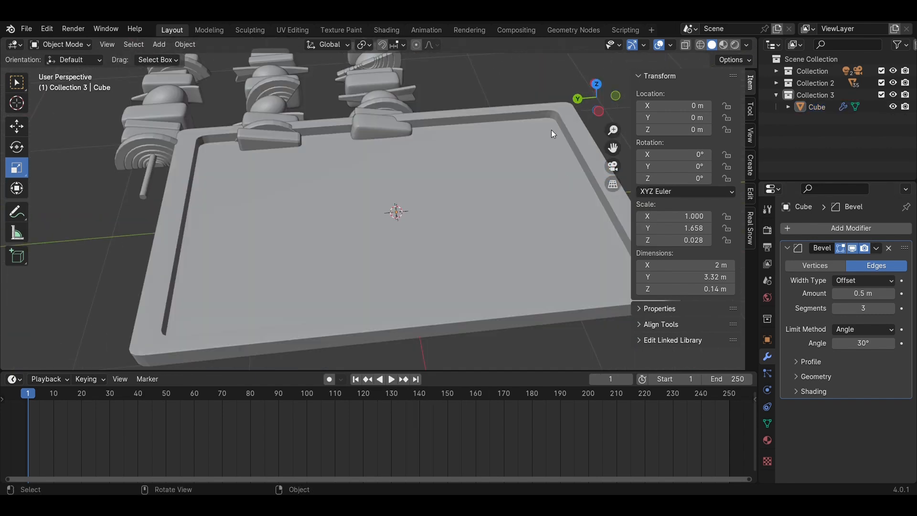
- Hide the tray and select all three skewers in the left side view
key("KP_0")
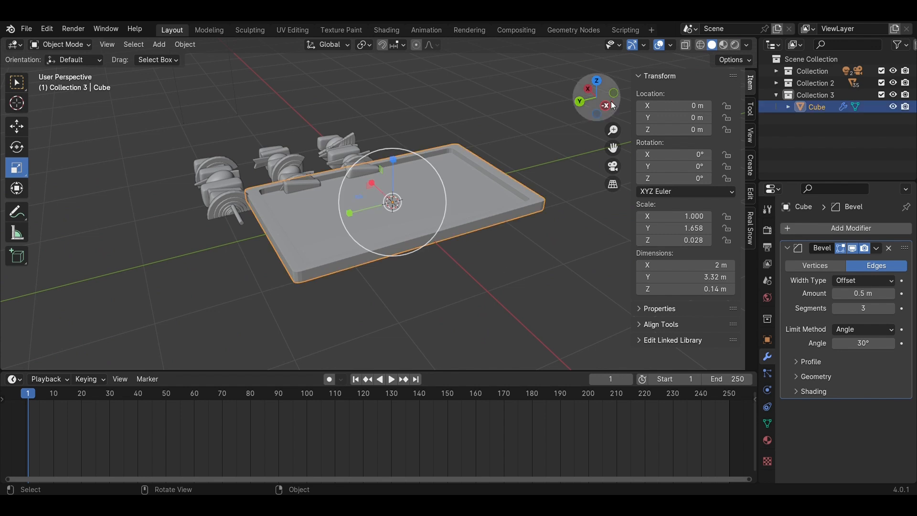
left_click(611, 105)
left_click(893, 107)
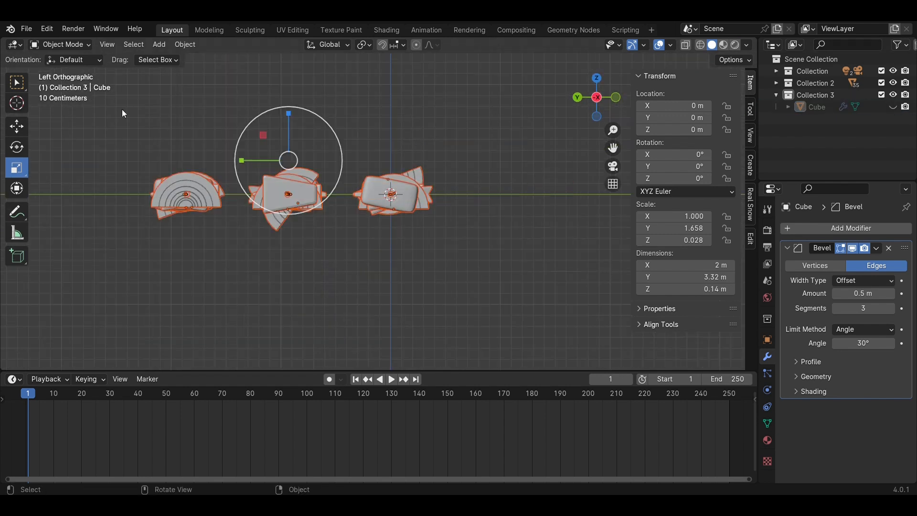
- Bring back the hidden tray and move one skewer along Y and Z onto the tray's -Y end
middle_click_drag(370, 131, 387, 201)
key("ctrl+z")
left_click(598, 81)
left_click_drag(494, 154, 401, 153)
left_click_drag(356, 106, 356, 171)
middle_click_drag(315, 224, 353, 136)
left_click_drag(360, 126, 360, 191)
middle_click_drag(351, 219, 387, 267)
left_click_drag(389, 212, 386, 216)
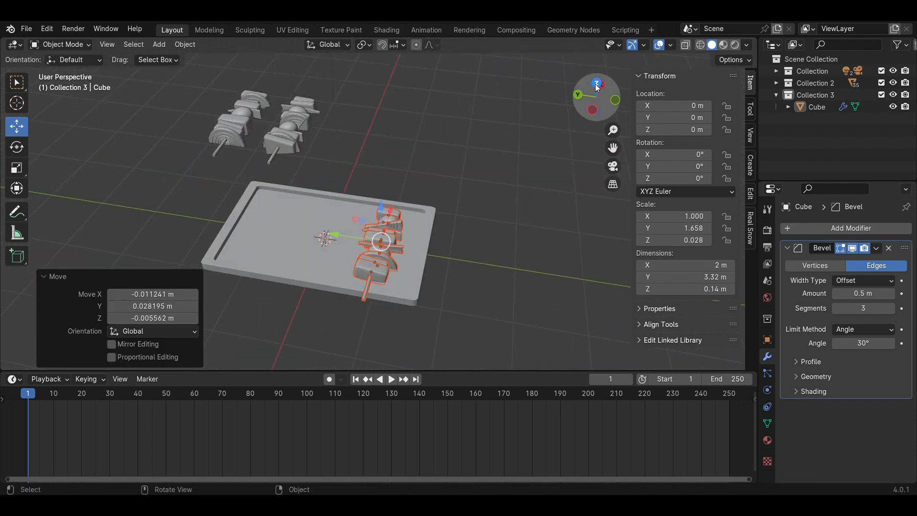
- Tilt the skewer on the tray about 1.3° around the global Y axis in the front view
left_click(596, 85)
scroll(401, 214, "up", 4)
middle_click_drag(406, 225, 454, 114)
left_click(605, 93)
scroll(427, 205, "up", 2)
left_click_drag(422, 152, 457, 161)
middle_click_drag(458, 162, 438, 135, "shift")
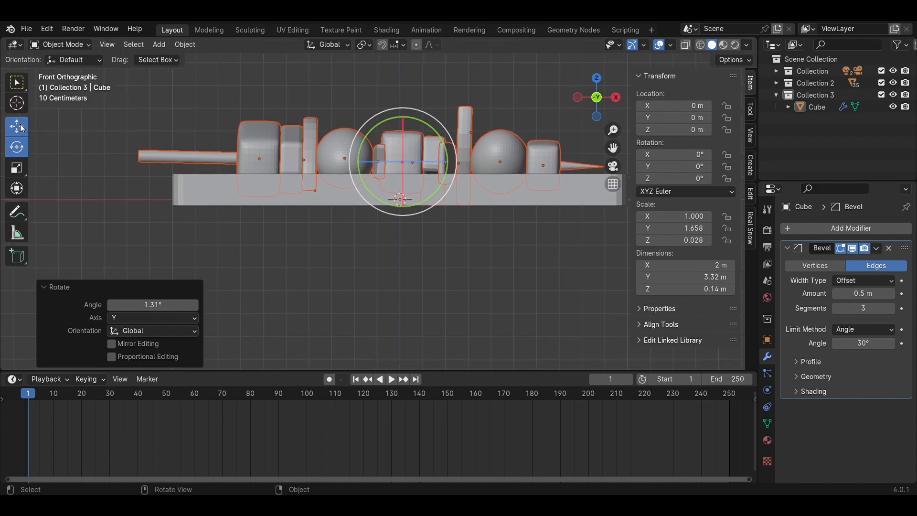
- Turn on X-ray and raise the skewer in small moves along Z, the last one about 0.028 m
left_click(16, 127)
left_click_drag(403, 114, 403, 109)
left_click(686, 45)
scroll(461, 136, "up", 2)
middle_click_drag(457, 134, 432, 187, "shift")
left_click_drag(388, 139, 388, 130)
middle_click_drag(165, 184, 152, 189, "shift")
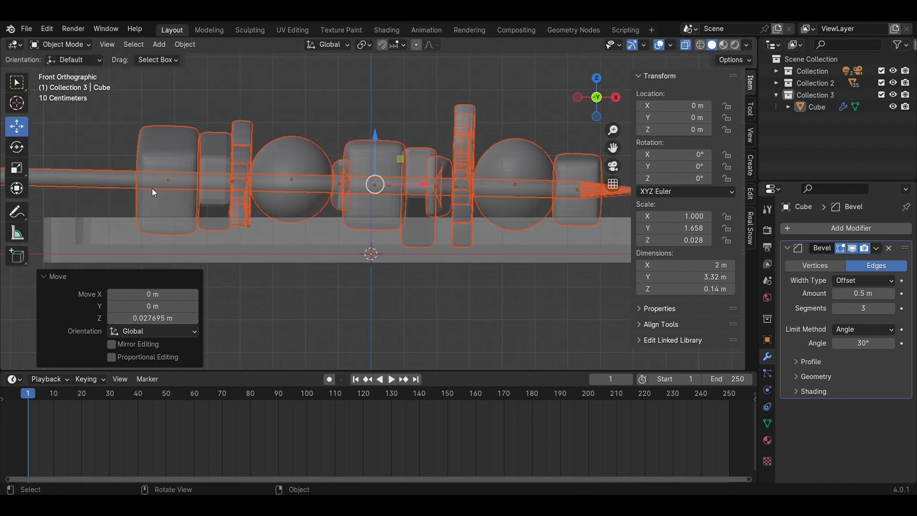
- Try tilting the skewer a further 3.7° around the global Y axis
left_click_drag(417, 173, 417, 177)
middle_click_drag(444, 182, 484, 162, "shift")
left_click(16, 127)
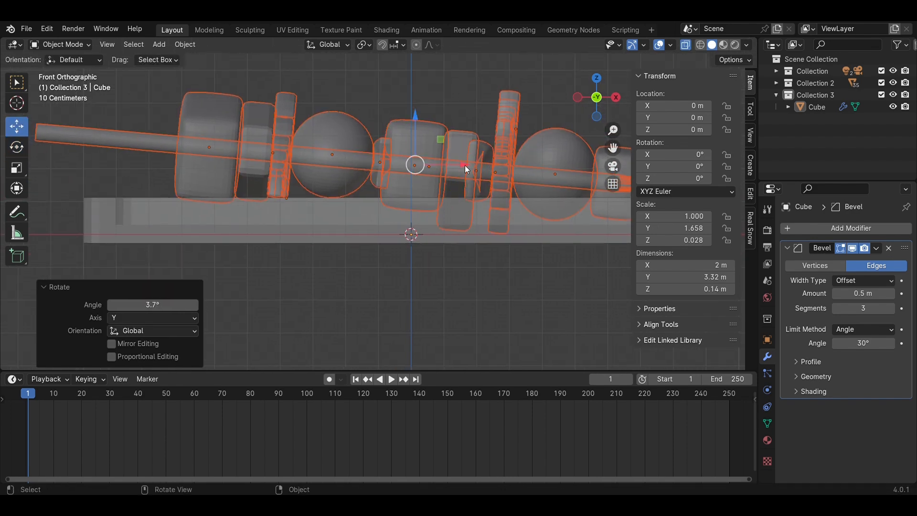
- Lower the skewer slightly into the tray and check its fit from the front
left_click_drag(464, 165, 442, 166)
left_click_drag(398, 135, 397, 130)
middle_click_drag(489, 248, 422, 161)
scroll(422, 161, "up", 3)
left_click(596, 98)
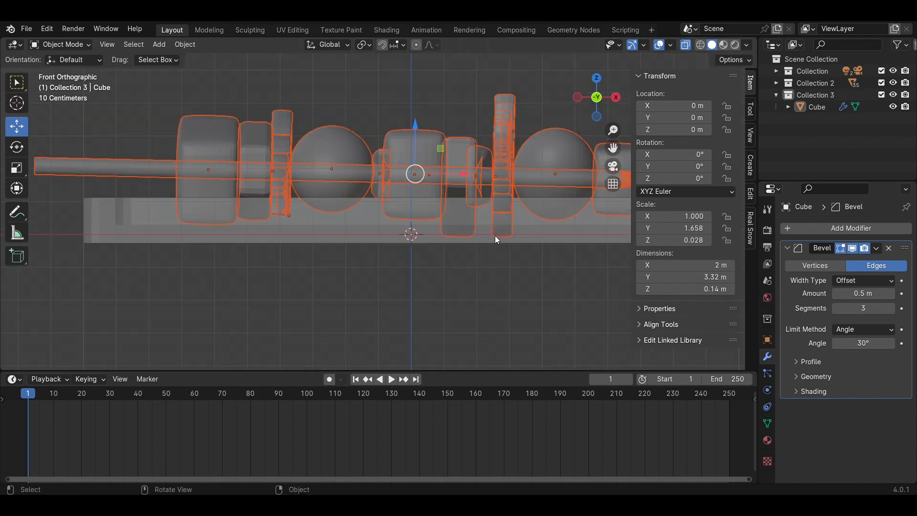
- Select two food pieces on the skewer and raise them slightly along Z
middle_click_drag(377, 262, 294, 297, "shift")
left_click(459, 291)
left_click(421, 184)
left_click(374, 197, "shift")
left_click_drag(411, 135, 411, 125)
left_click(462, 135)
- Scale the tall curved slice on the skewer by 0.778 and reposition it along Z
scroll(441, 253, "down", 4)
middle_click_drag(493, 185, 408, 238)
left_click(413, 209)
key("s")
left_click(454, 225)
left_click(610, 103)
scroll(461, 165, "up", 5)
key("g")
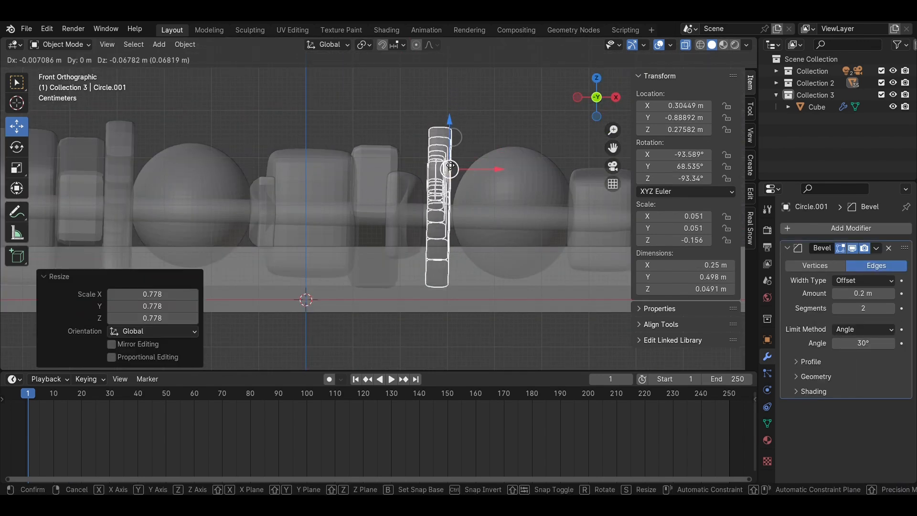
key("z")
left_click(507, 198)
- Shift the curved slice along X, reposition the skewer's end meat piece, and save the file
key("g")
key("x")
left_click(502, 198)
scroll(505, 201, "down", 3)
left_click(508, 203)
key("g")
left_click(526, 213)
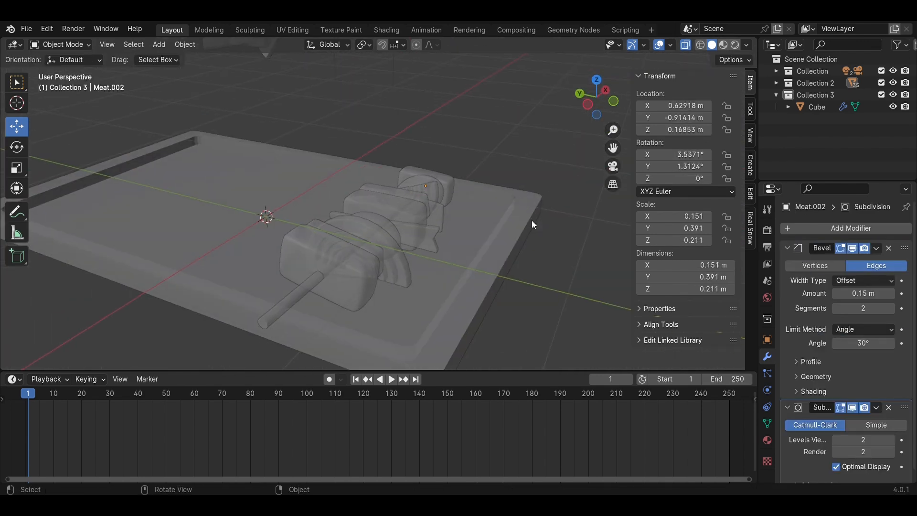
key("ctrl+s")
- Move the second skewer along Y and about -1.5 m along X so it lines up above the tray's middle
middle_click_drag(376, 121, 387, 164)
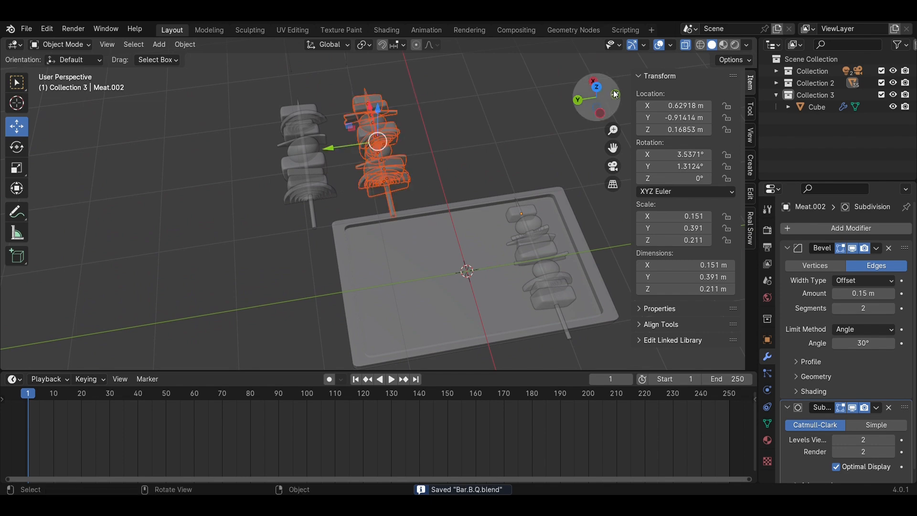
left_click(597, 87)
left_click_drag(420, 170, 421, 240)
left_click_drag(448, 276, 335, 276)
left_click(596, 117)
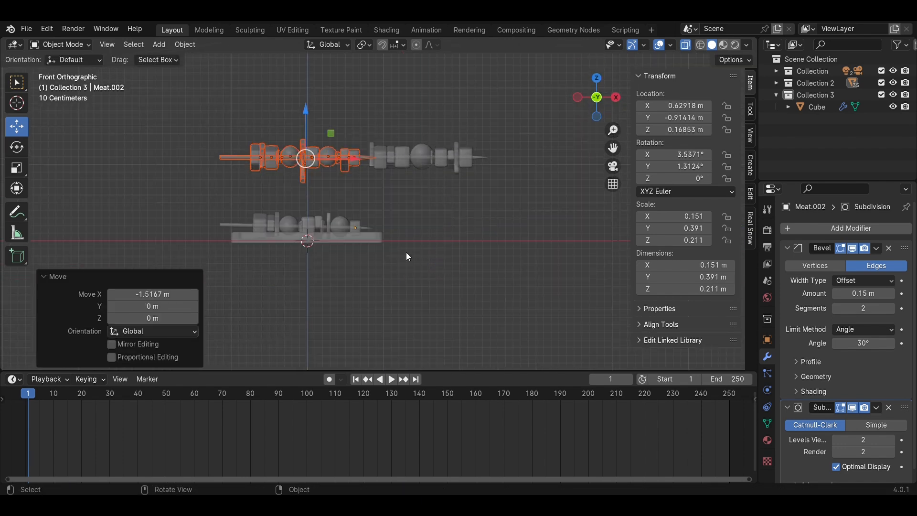
- Scale down the tall slice at the centre of the second skewer and nudge it along X
scroll(260, 219, "up", 4)
left_click_drag(354, 71, 384, 121)
left_click(353, 175)
key("s")
left_click(421, 178)
scroll(310, 157, "up", 3)
left_click_drag(420, 148, 417, 148)
left_click(600, 184)
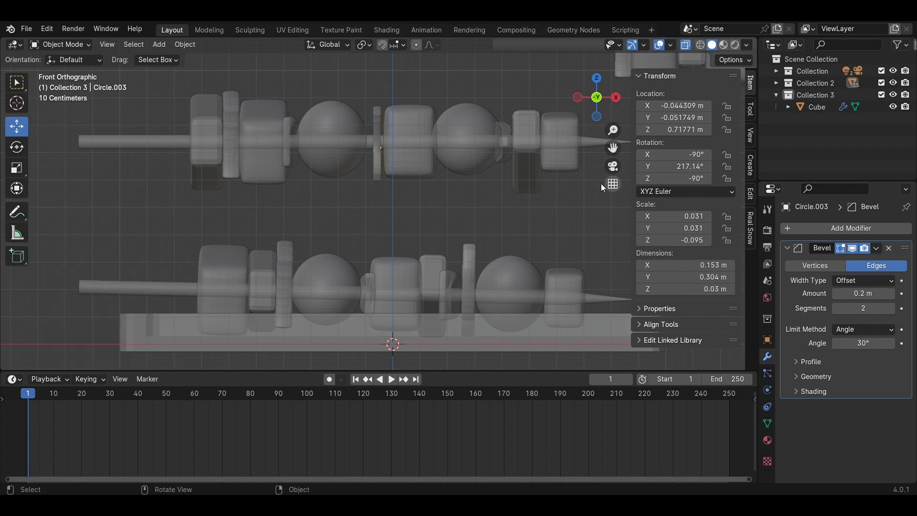
- Select the whole second skewer and lower it about 0.53 m onto the tray
scroll(601, 184, "down", 2)
left_click_drag(585, 193, 234, 129)
left_click_drag(384, 117, 384, 218)
scroll(480, 220, "up", 2)
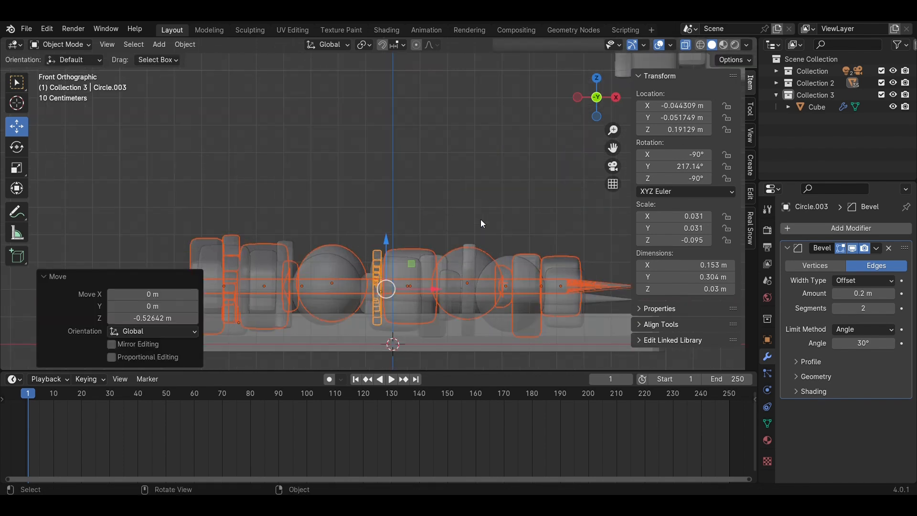
scroll(481, 223, "down", 2)
left_click(481, 223)
- Move the third skewer along X and Y in the top view to line it up with the tray's free end
middle_click_drag(480, 223, 549, 155)
scroll(549, 154, "up", 2)
left_click(597, 80)
scroll(565, 112, "down", 2)
left_click_drag(546, 138, 435, 138)
left_click_drag(387, 90, 388, 175)
- Scale down the tall slice beside the end meat piece of the third skewer
scroll(400, 234, "up", 3)
left_click(596, 116)
scroll(454, 190, "up", 3)
left_click(502, 110)
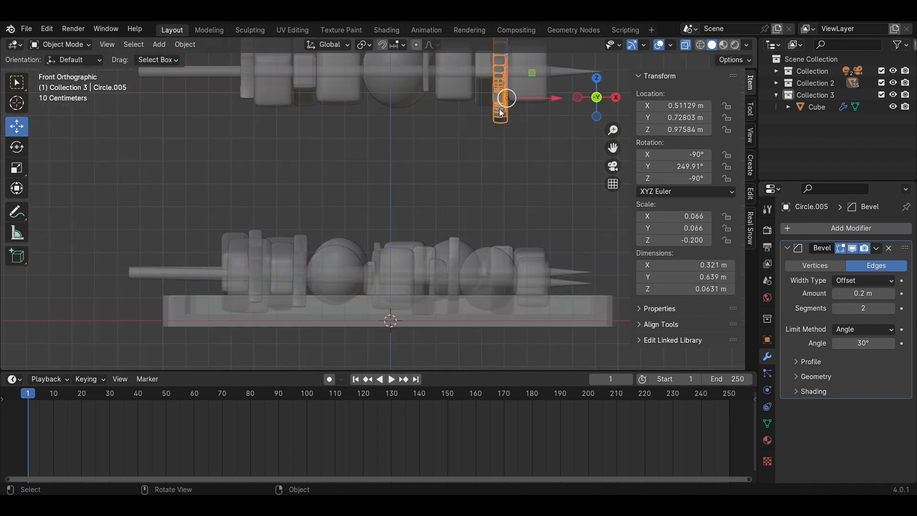
key("s")
left_click(533, 138)
middle_click_drag(535, 138, 528, 186, "shift")
key("s")
left_click(523, 129)
left_click(547, 177)
scroll(547, 177, "down", 2)
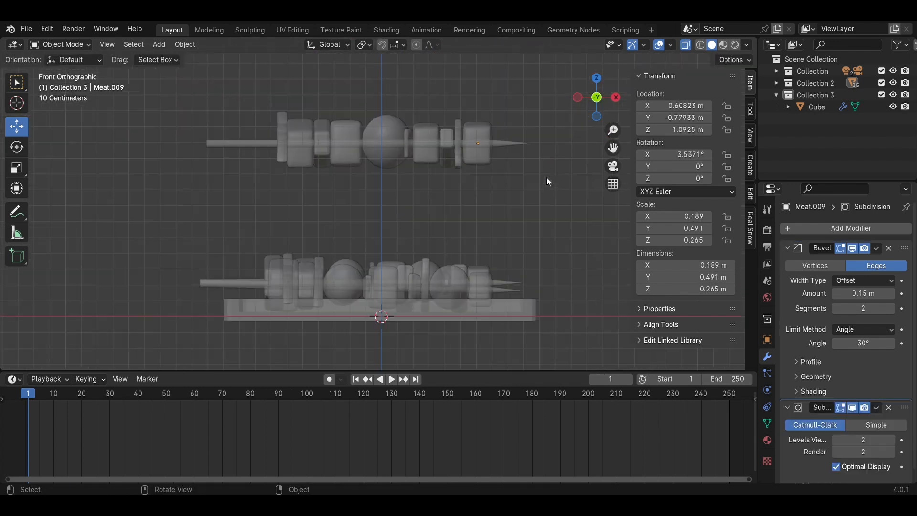
- Lower the third skewer about 0.91 m onto the tray and tilt it about 1.4° around the Y axis
left_click_drag(390, 98, 389, 241)
scroll(437, 263, "up", 4)
middle_click_drag(439, 266, 431, 68, "shift")
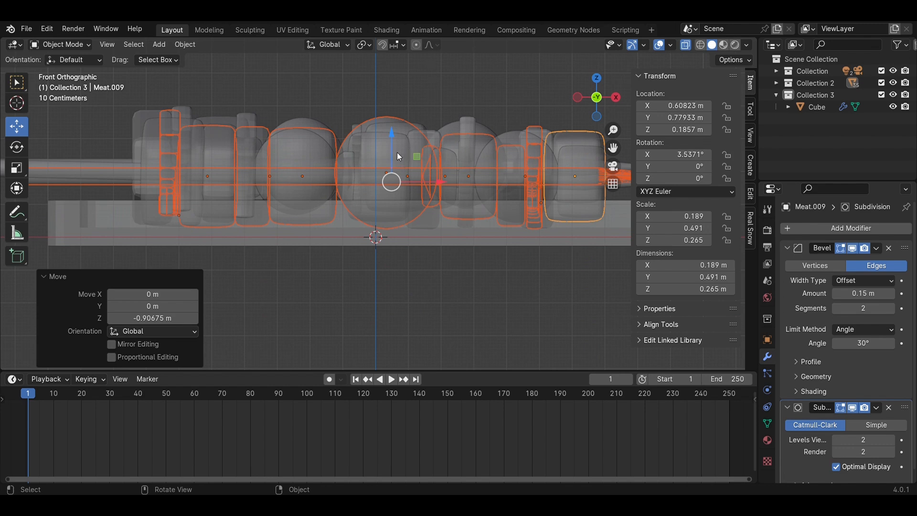
left_click(17, 147)
left_click_drag(430, 160, 431, 163)
left_click(475, 88)
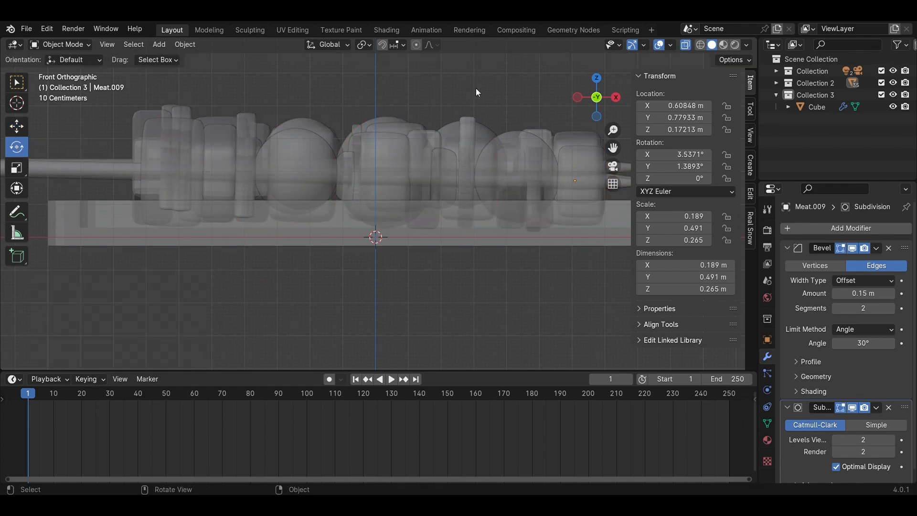
- Check the tray from the camera, and shorten it along Y to about 2.5 m
middle_click_drag(477, 92, 403, 142)
key("KP_0")
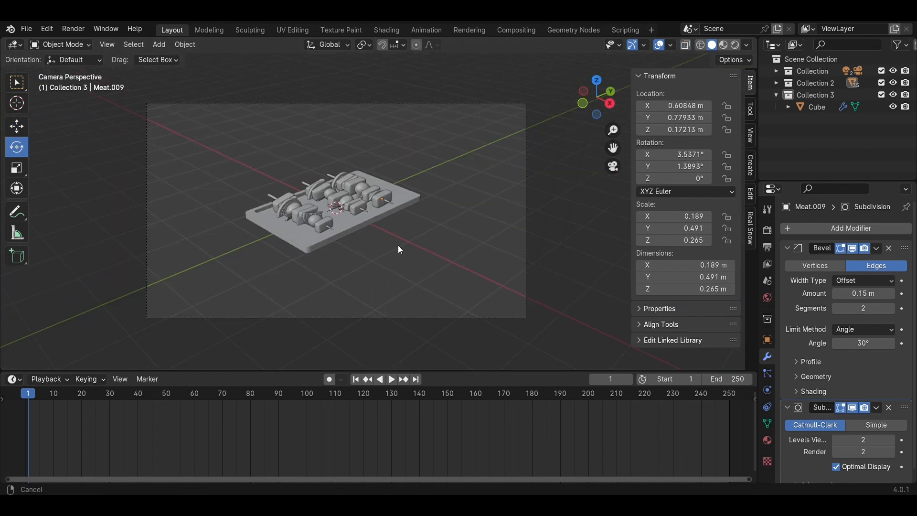
middle_click_drag(400, 249, 448, 196)
scroll(448, 196, "down", 4)
key("KP_7")
middle_click_drag(482, 151, 499, 228, "shift")
left_click(442, 238)
left_click(16, 167)
left_click_drag(377, 170, 378, 182)
middle_click_drag(384, 274, 361, 269)
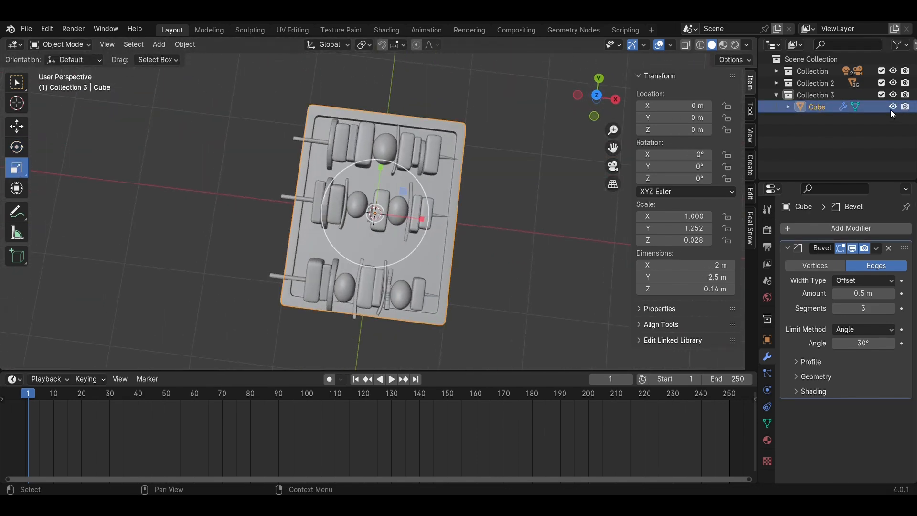
- Hide the tray and move the skewer at the -Y end slightly toward the middle one
left_click(893, 107)
left_click_drag(282, 247, 454, 329)
left_click(596, 95)
left_click(17, 126)
left_click_drag(378, 238, 378, 230)
left_click(472, 236)
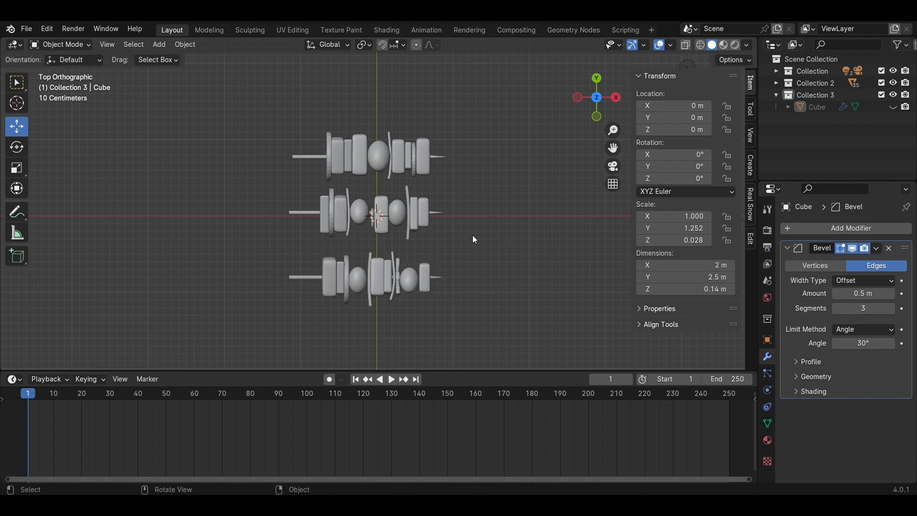
- Duplicate the -Y end skewer about 0.43 m along Y and raise the copy to stack above the gap between two skewers
key("g")
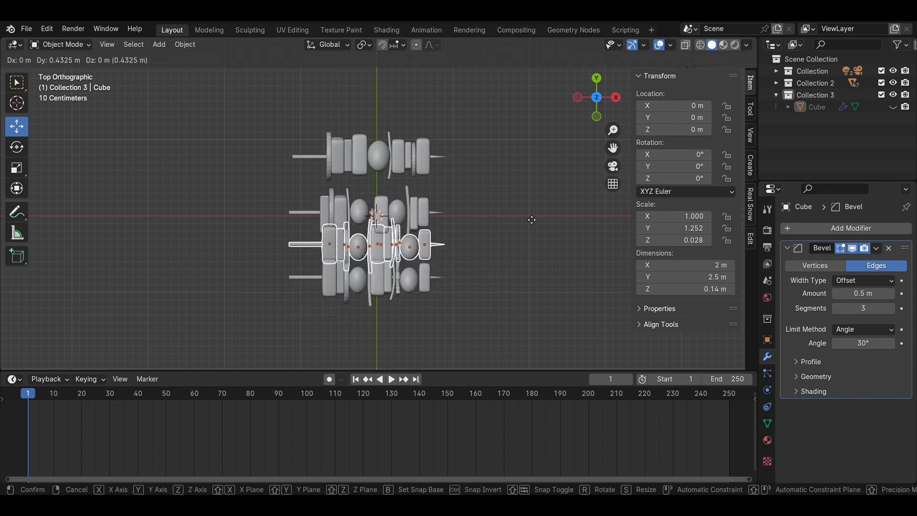
left_click(516, 220)
left_click(597, 116)
left_click_drag(377, 100, 378, 83)
middle_click_drag(417, 140, 457, 206)
scroll(477, 291, "up", 2)
left_click_drag(430, 93, 431, 74)
left_click(607, 105)
middle_click_drag(539, 125, 493, 202, "shift")
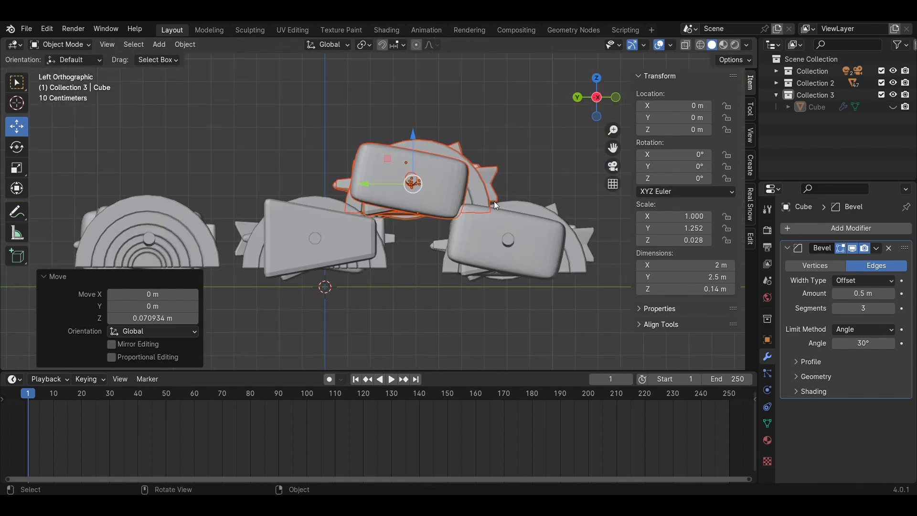
scroll(494, 201, "up", 2)
left_click(526, 112)
- Show the tray to check the stacked skewers through the camera, and undo showing it
scroll(471, 206, "down", 4)
middle_click_drag(563, 160, 474, 239)
scroll(474, 239, "down", 4)
left_click(892, 107)
middle_click_drag(604, 167, 551, 143)
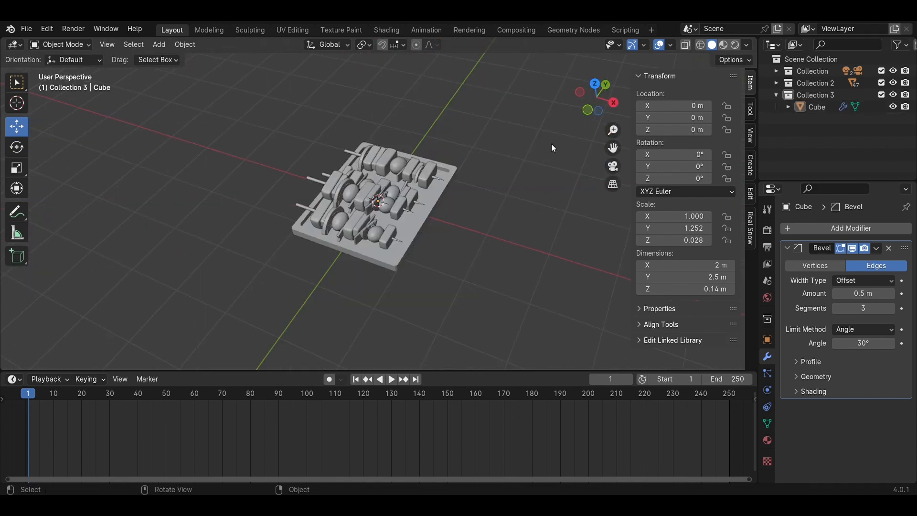
left_click(613, 166)
key("ctrl+z")
key("ctrl+z")
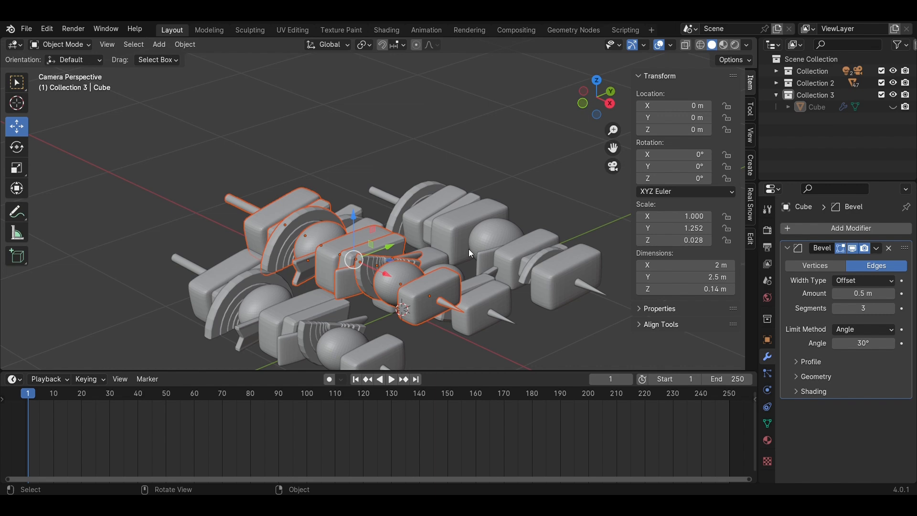
- Move the stacked copy aside along -Y, and bring the -Y end skewer closer to the middle one
left_click(596, 81)
left_click_drag(376, 192, 377, 297)
left_click_drag(494, 321, 283, 232)
scroll(334, 229, "up", 3)
left_click_drag(379, 222, 380, 194)
left_click(486, 128)
middle_click_drag(487, 127, 482, 184, "shift")
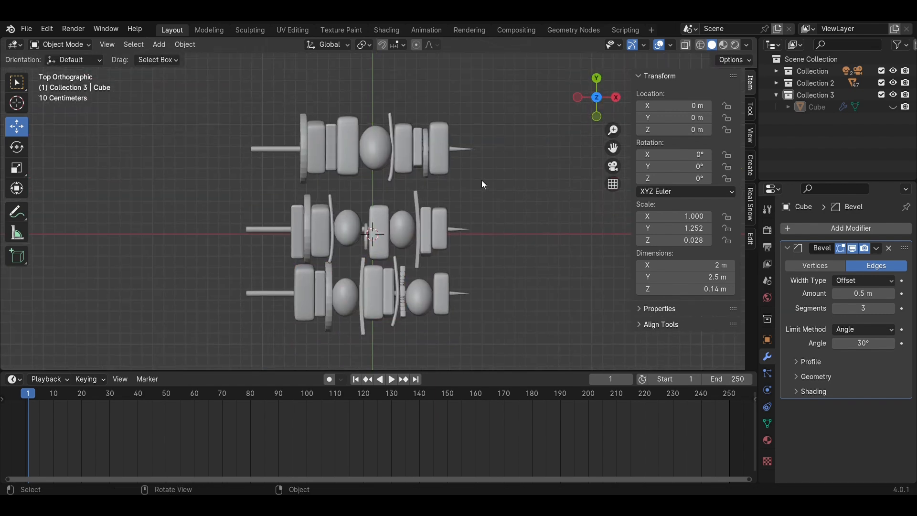
- Move the +Y end skewer closer to the middle one and fine-tune its X and Y position
left_click(382, 144)
left_click_drag(377, 117, 377, 134)
left_click_drag(421, 165, 414, 164)
left_click_drag(414, 164, 416, 164)
left_click_drag(375, 134, 375, 137)
left_click(484, 341)
- Move the set-aside skewer copy back along Y, above the gap between the -Y end and middle skewers
scroll(484, 341, "down", 5)
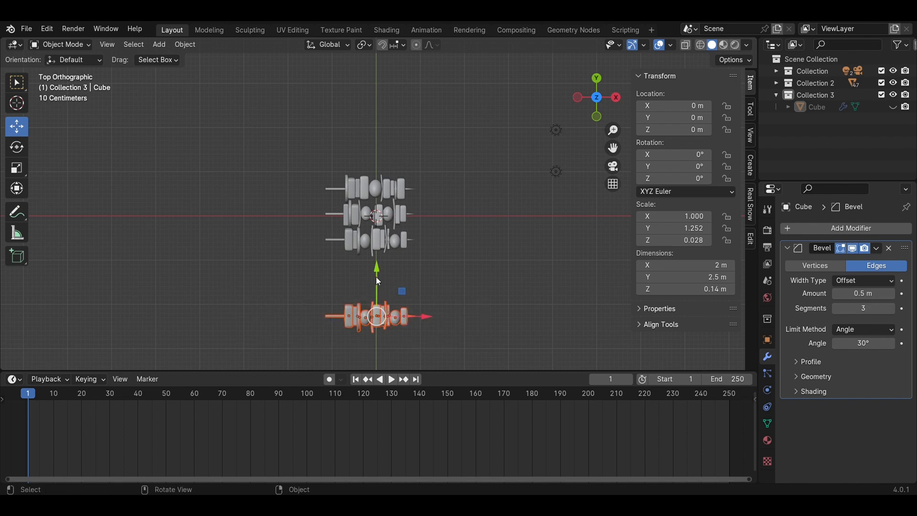
left_click_drag(376, 281, 376, 191)
left_click(615, 98)
scroll(382, 176, "up", 6)
middle_click_drag(370, 160, 422, 219)
left_click(595, 91)
- Make a linked duplicate of the +Y end skewer, offset about -0.3 m along Y, and raise it about 0.27 m
left_click_drag(518, 176, 190, 115)
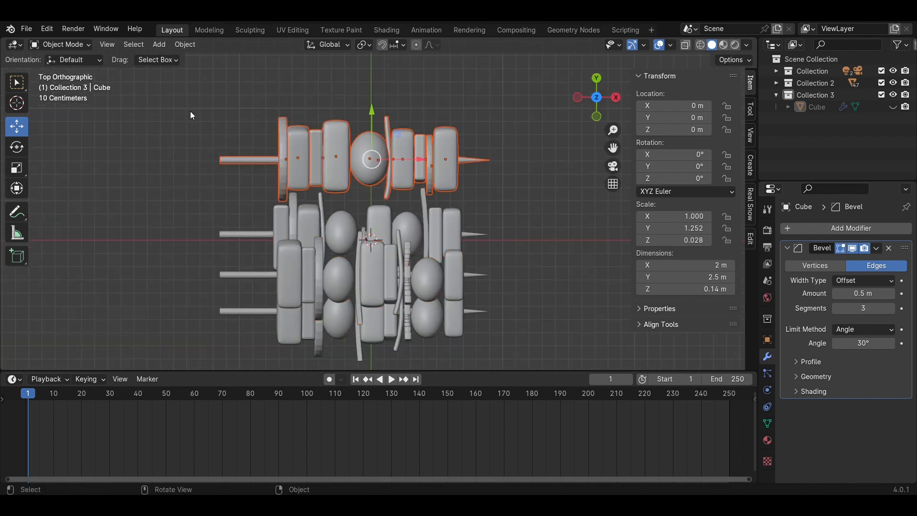
key("alt+d")
key("y")
left_click(530, 208)
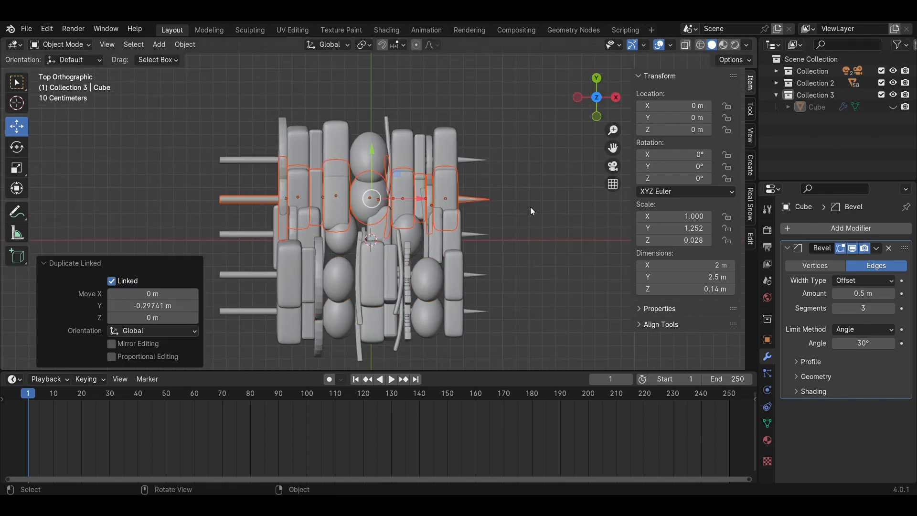
left_click(616, 97)
left_click_drag(387, 204, 398, 143)
left_click(596, 77)
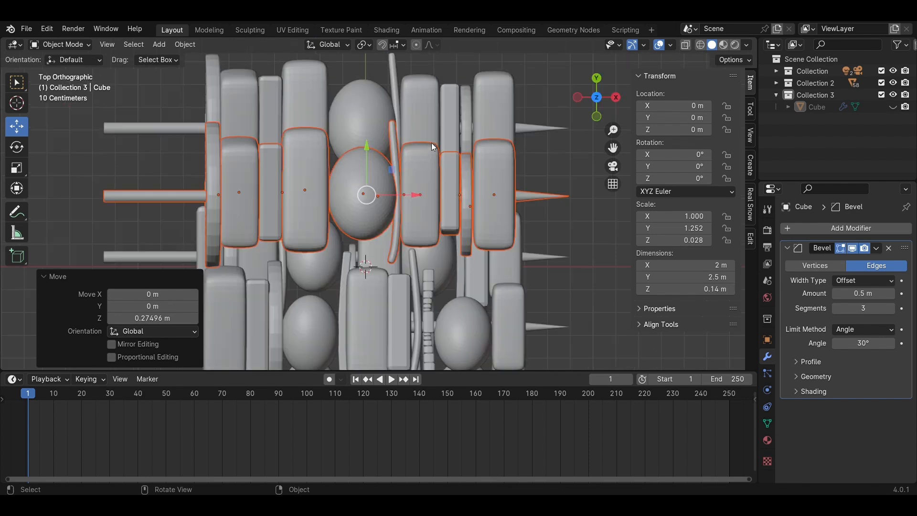
- Nudge the raised skewer duplicate slightly along -X and unhide the serving tray
left_click_drag(417, 196, 409, 196)
left_click(583, 232)
middle_click_drag(585, 237, 535, 203)
scroll(534, 203, "down", 4)
left_click(893, 107)
left_click(596, 88)
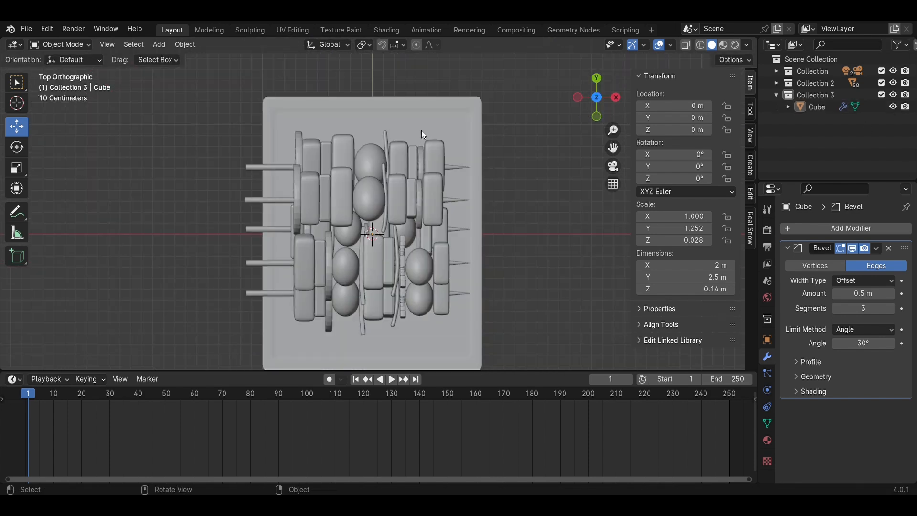
- Shorten the tray to about 2.11 m along Y and shift it slightly towards -Y
left_click(421, 130)
scroll(421, 131, "down", 3)
left_click(18, 167)
left_click_drag(377, 172, 376, 177)
key("ctrl+z")
mouse_move(375, 176)
left_mouse_down()
mouse_move(375, 186)
mouse_move(375, 174)
left_mouse_up()
left_click(17, 126)
left_click(375, 178)
left_click(431, 163)
left_click(506, 239)
- Check the skewers and tray through the camera and save the file
middle_click_drag(506, 240, 399, 174)
key("KP_0")
scroll(399, 174, "down", 6)
key("ctrl+s")
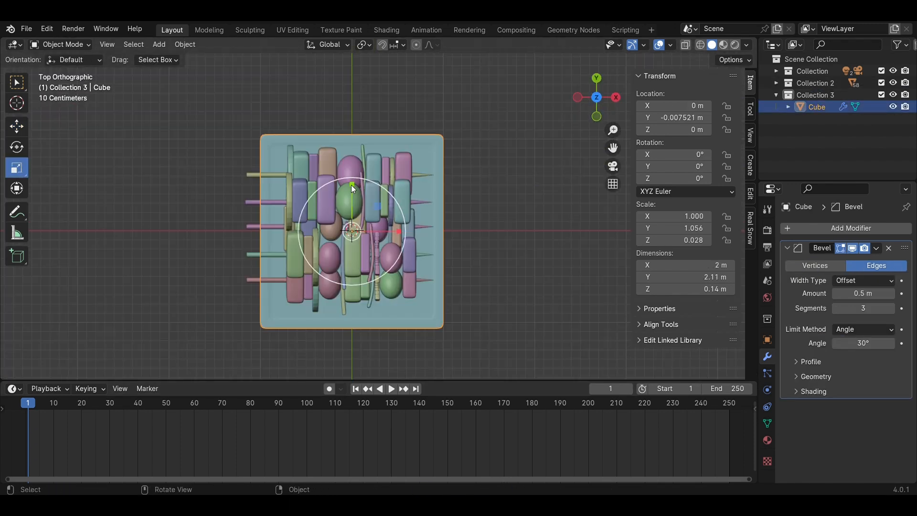
- Lengthen the tray to about 2.47 m along Y and move it about 0.12 m along -Y
left_click_drag(353, 188, 388, 162)
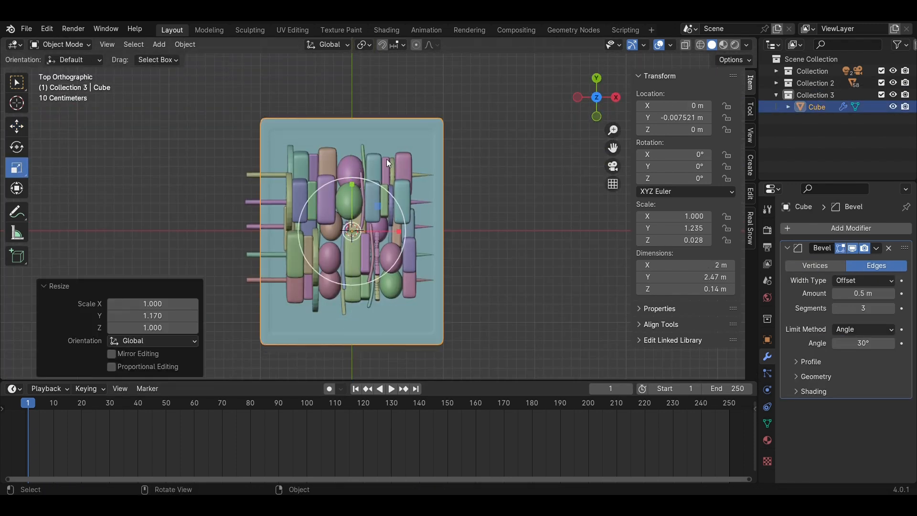
key("g")
key("y")
left_click(371, 207)
left_click(507, 264)
middle_click_drag(507, 263, 444, 233)
key("KP_0")
scroll(443, 233, "up", 3)
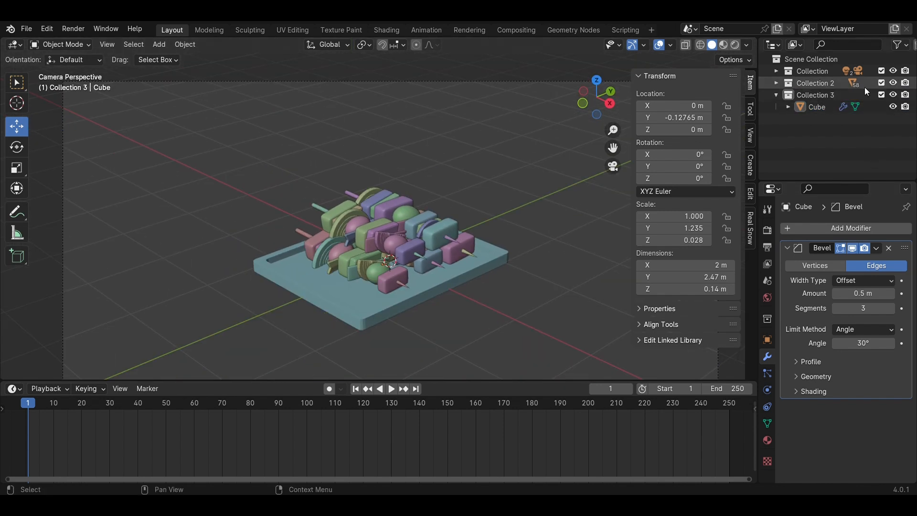
middle_click_drag(259, 223, 266, 286)
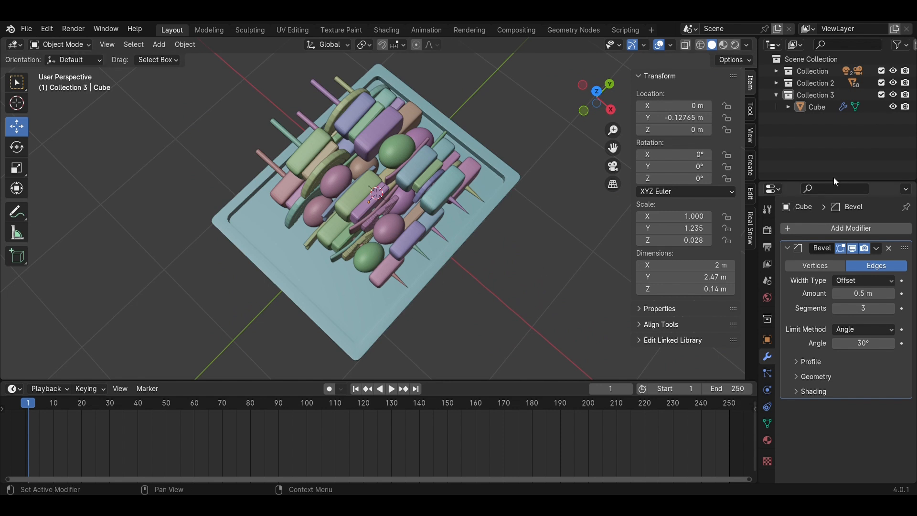
- Add a mesh cylinder, scale it to about 0.77 m, and move it near the tray's -Y end
key("shift+a")
mouse_move(445, 263)
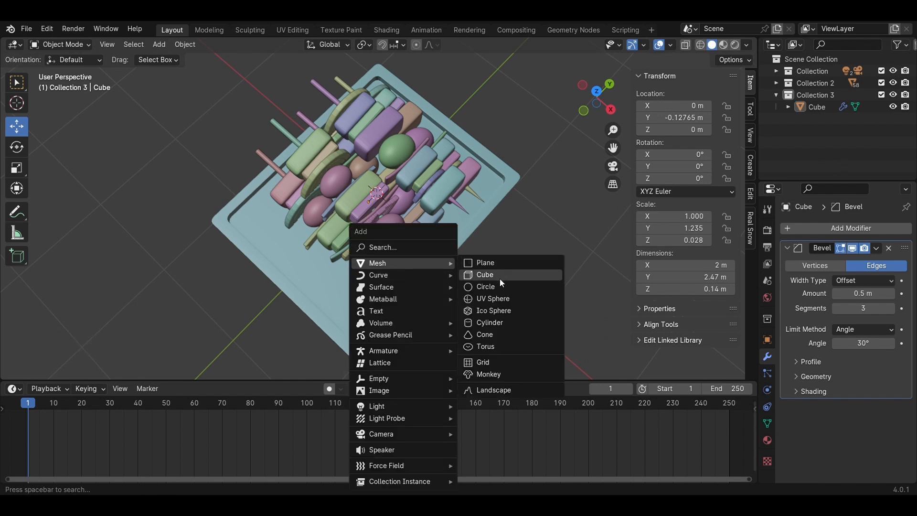
left_click(491, 323)
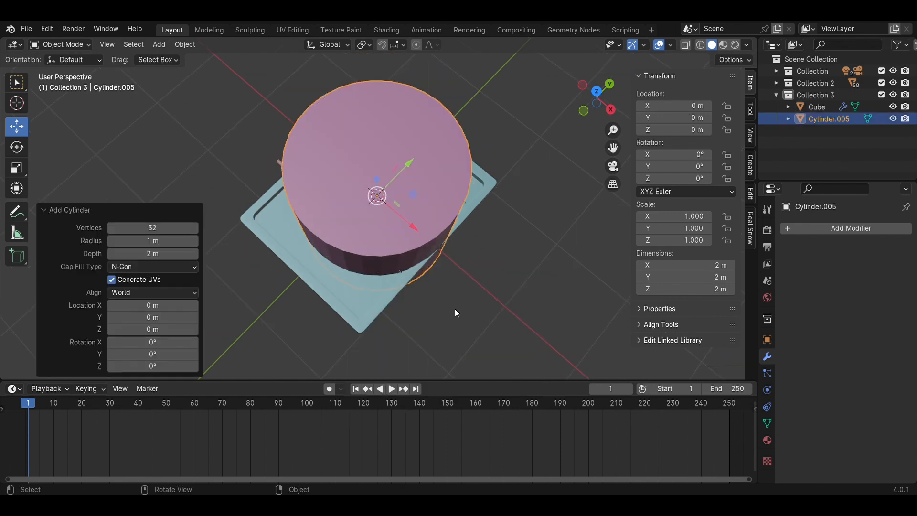
scroll(468, 291, "down", 3)
key("s")
left_click(454, 250)
key("g")
left_click(396, 270)
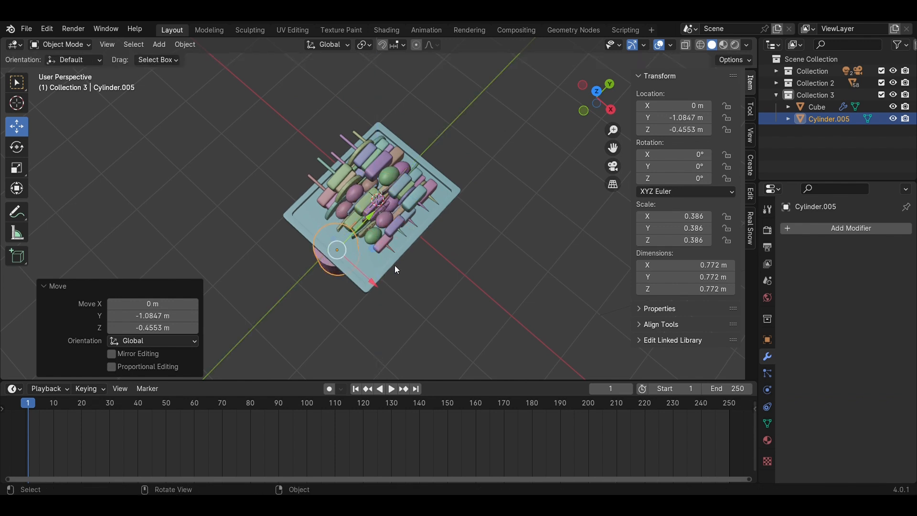
- Shrink the cylinder to about 0.49 m, shift it about 0.55 m along X, and raise it onto the tray
left_click_drag(376, 279, 399, 299)
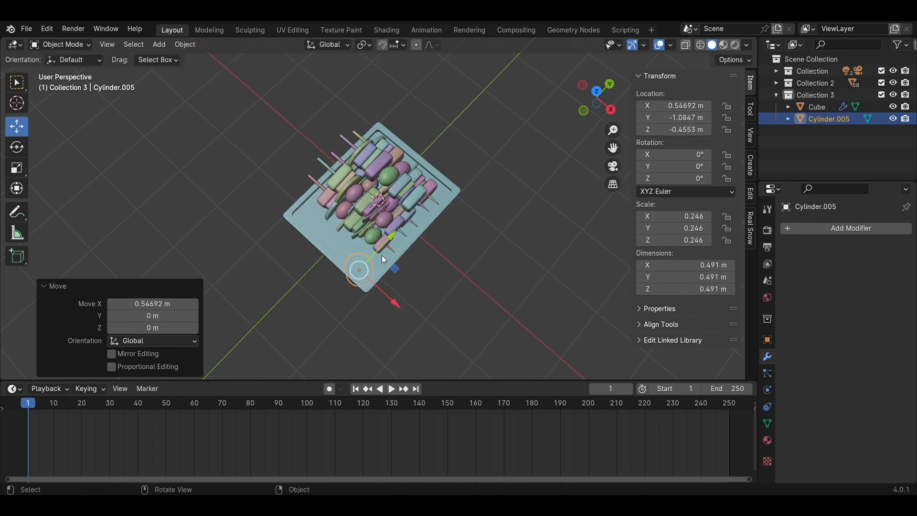
middle_click_drag(382, 255, 375, 191)
left_click_drag(346, 204, 346, 168)
left_click(485, 225)
- Lengthen the tray to about 2.98 m along Y and move it towards -Y, to Y about -0.3 m
middle_click_drag(485, 225, 538, 365)
left_click(345, 264)
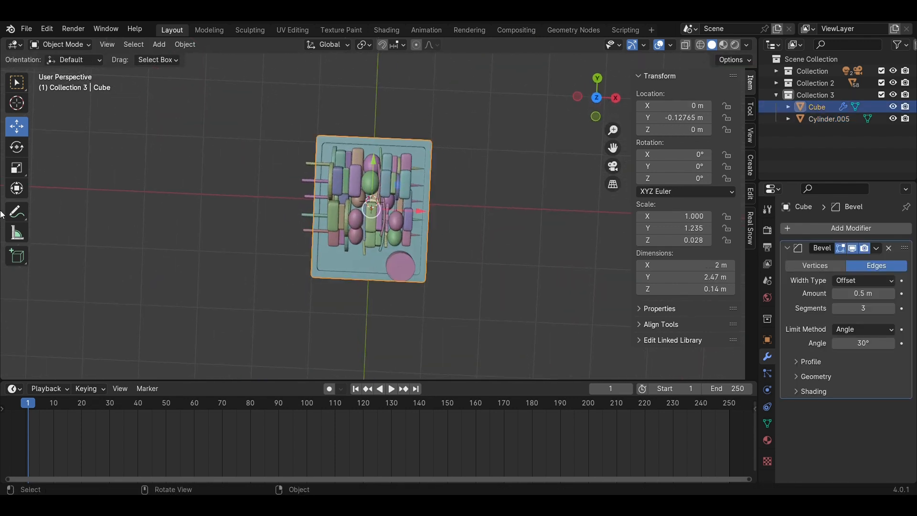
left_click_drag(373, 162, 380, 183)
left_click(496, 268)
left_click(23, 131)
left_click(368, 327)
middle_click_drag(368, 328, 414, 230)
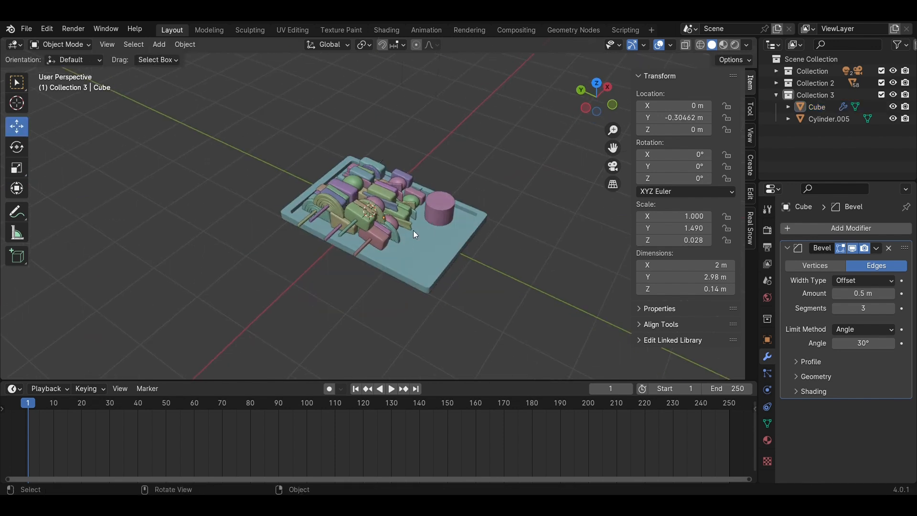
- Move the cylinder about 0.16 m along -Y and enlarge it uniformly to about 0.7 m across
scroll(414, 230, "up", 3)
left_click(488, 196)
left_click(597, 83)
left_click_drag(419, 280, 420, 296)
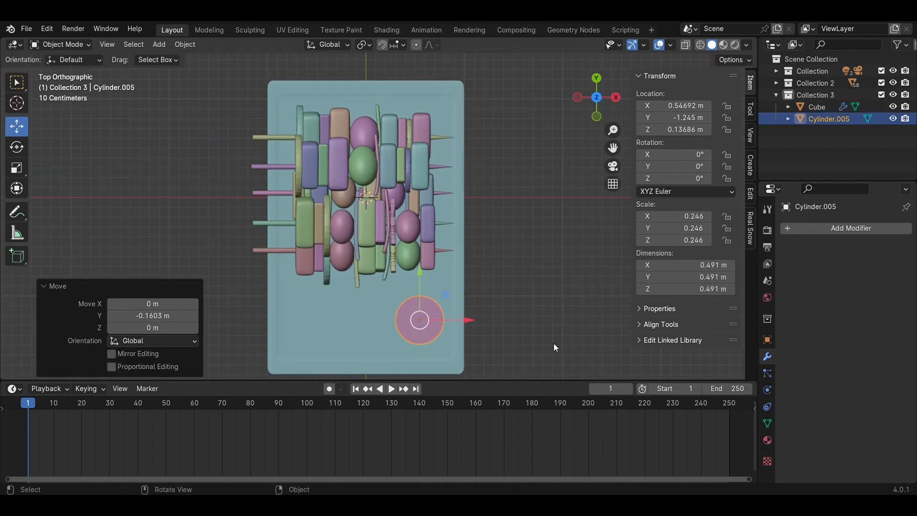
key("s")
left_click(613, 346)
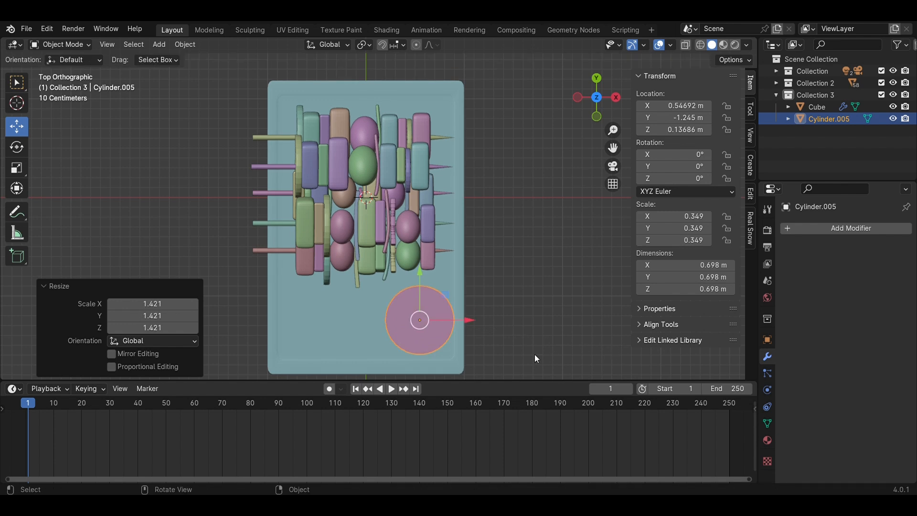
- Flatten the cylinder to a height of about 0.27 m and shift it about 0.07 m along -X
middle_click_drag(535, 354, 516, 237)
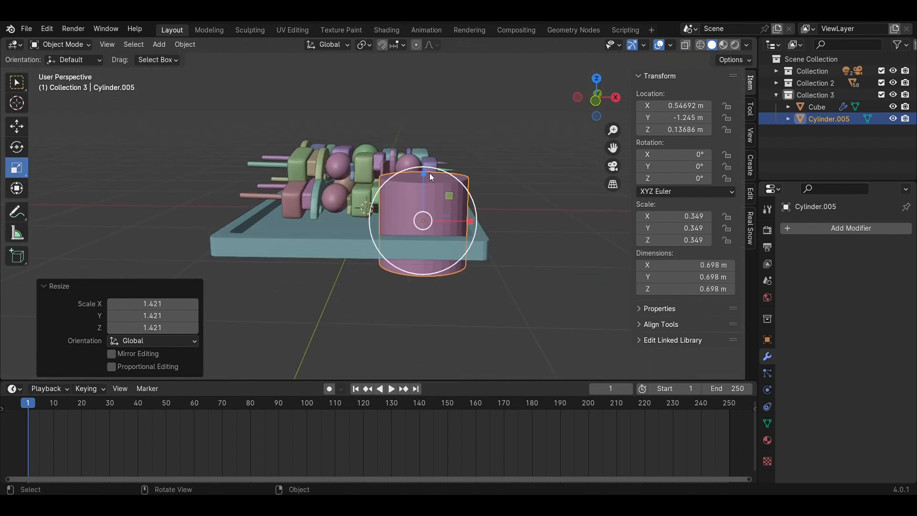
left_click_drag(426, 174, 424, 203)
left_click(540, 238)
middle_click_drag(504, 263, 451, 352)
left_click(597, 87)
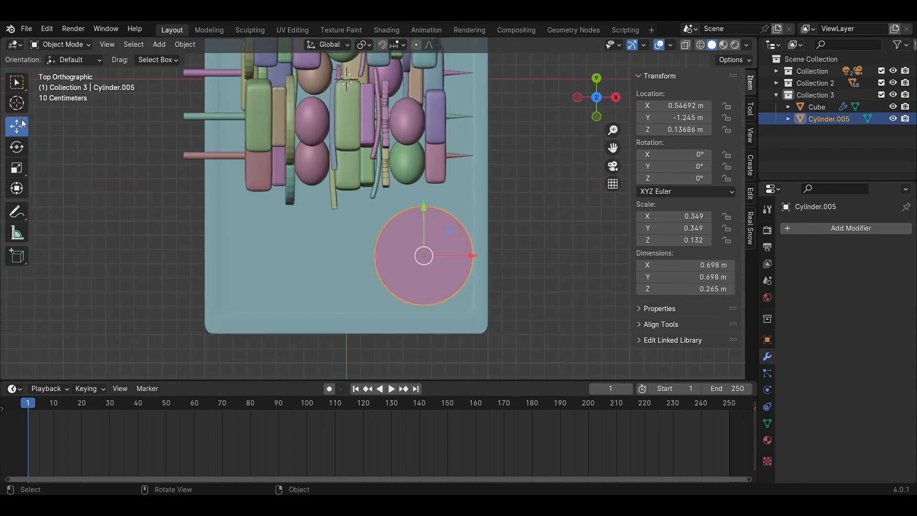
mouse_move(471, 255)
left_mouse_down()
mouse_move(458, 253)
mouse_move(479, 255)
mouse_move(470, 258)
left_mouse_up()
- Inset the cylinder's upper face by about 0.08 m and extrude it about 0.19 m downward to hollow out a bowl
middle_click_drag(461, 323, 690, 351)
key("Tab")
scroll(449, 194, "up", 3)
left_click(449, 192)
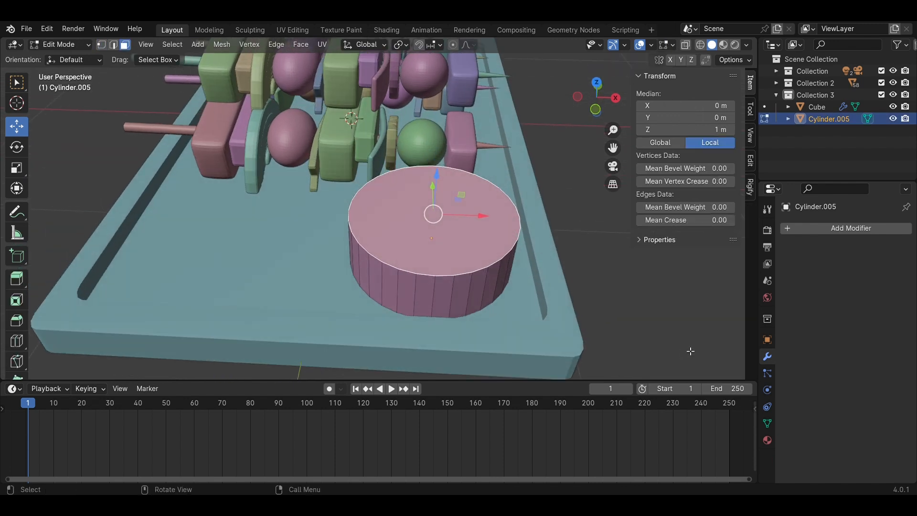
key("i")
left_click(682, 322)
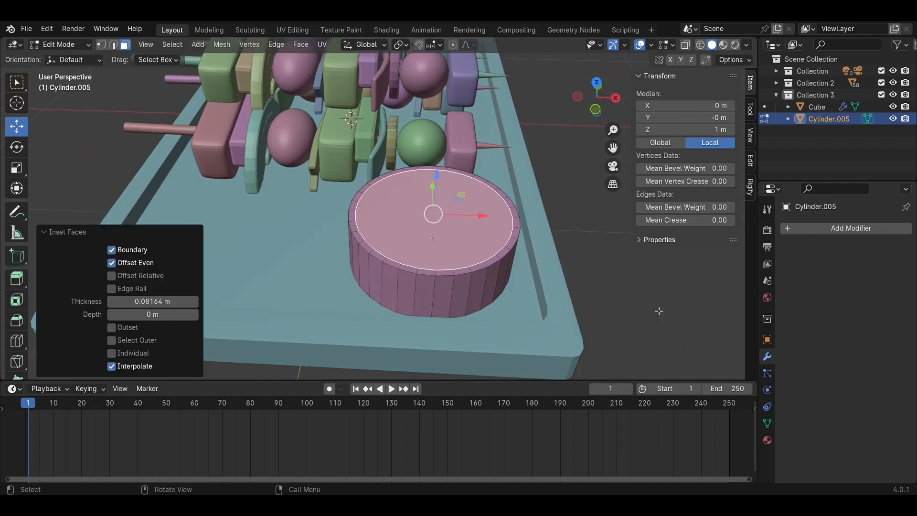
key("e")
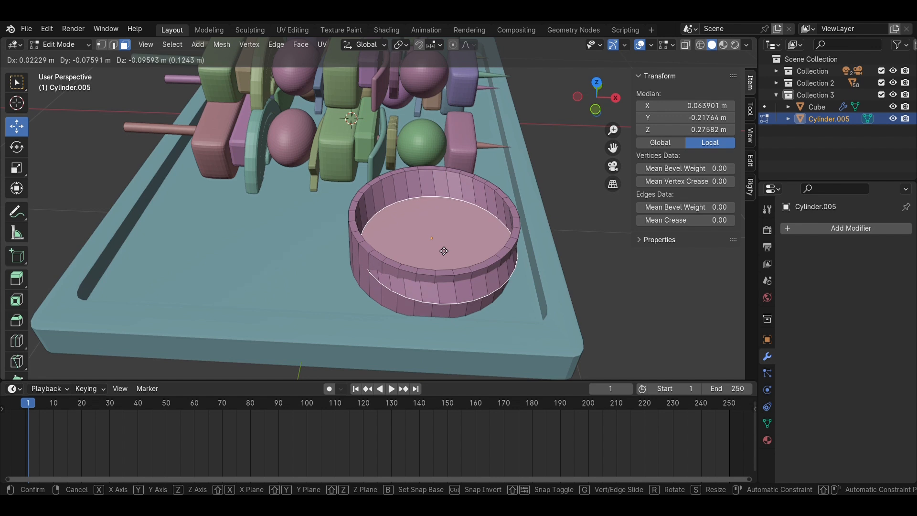
left_click(442, 254)
- Add a Subdivision Surface modifier to the bowl with 2 viewport levels
left_click(846, 229)
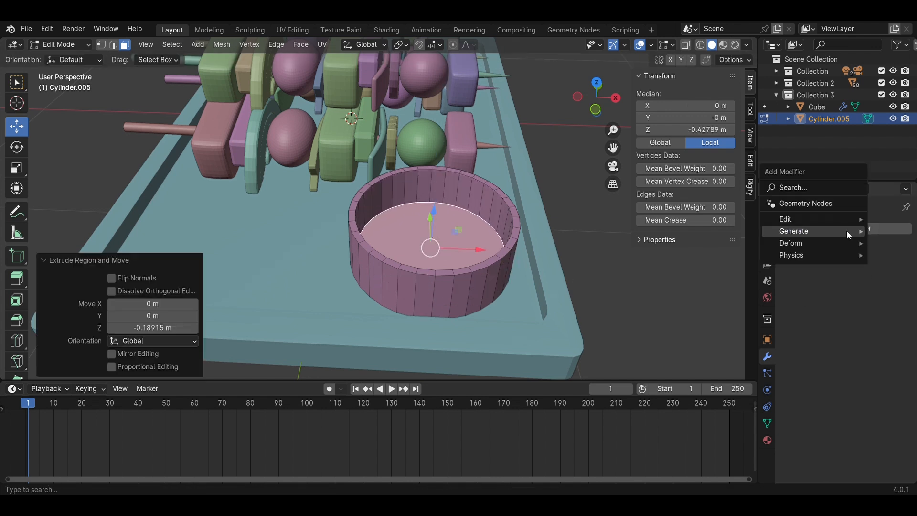
mouse_move(846, 231)
left_click(707, 385)
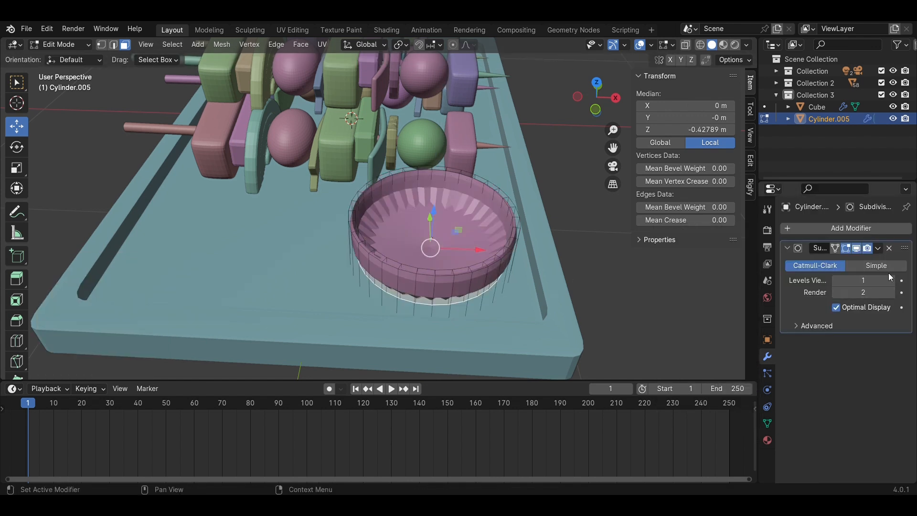
key("Tab")
middle_click_drag(522, 307, 525, 271)
- Add a loop cut around the bowl's outer wall and slide it towards the base, factor about 0.57
key("Tab")
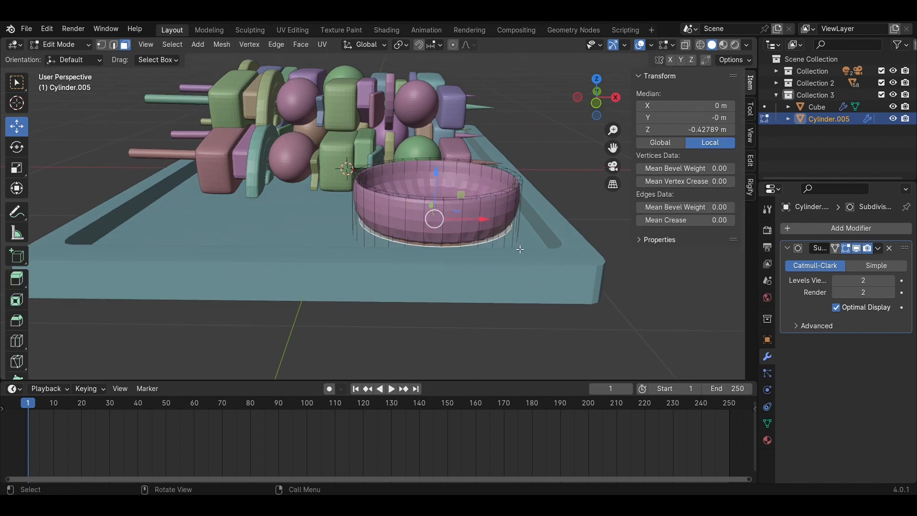
key("ctrl+r")
left_click(505, 221)
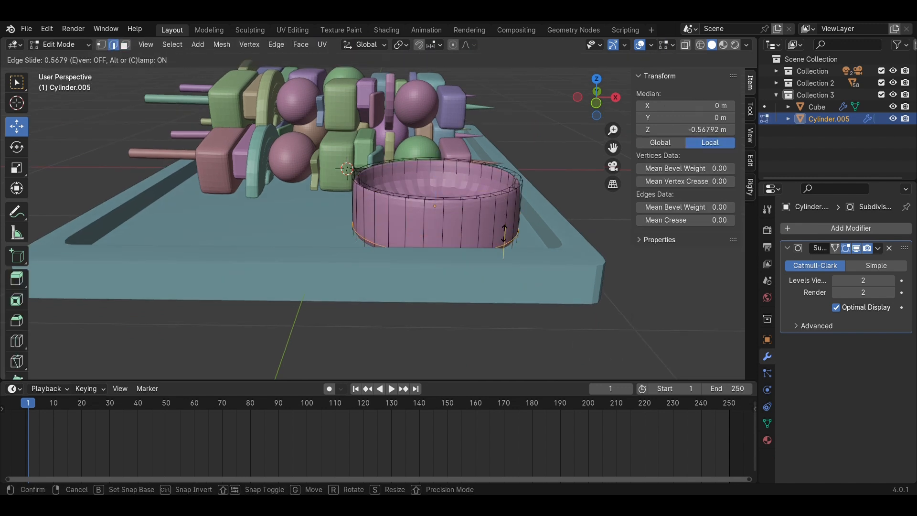
left_click(504, 234)
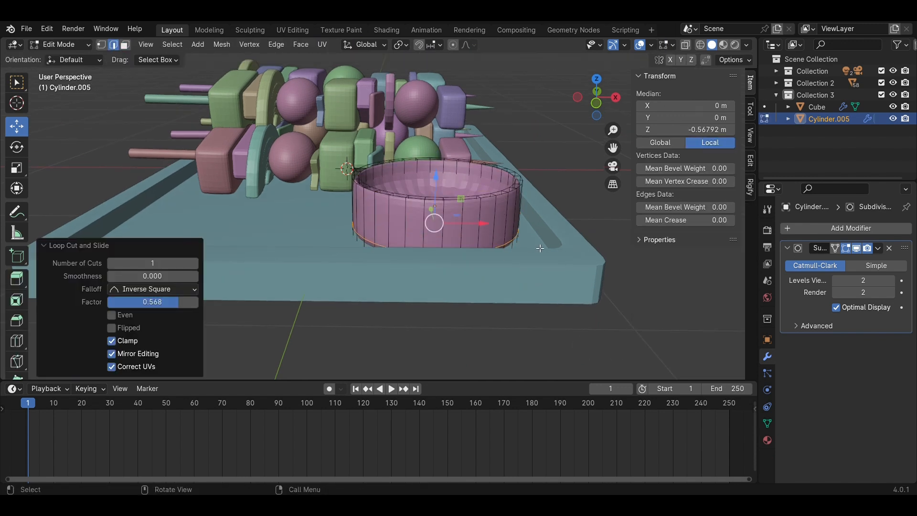
- In X-ray front view, raise the bowl to Z about 0.16 m and lower its outer edge loop closer to the base
left_click(686, 49)
left_click(596, 104)
scroll(540, 157, "up", 3)
middle_click_drag(532, 162, 475, 222, "shift")
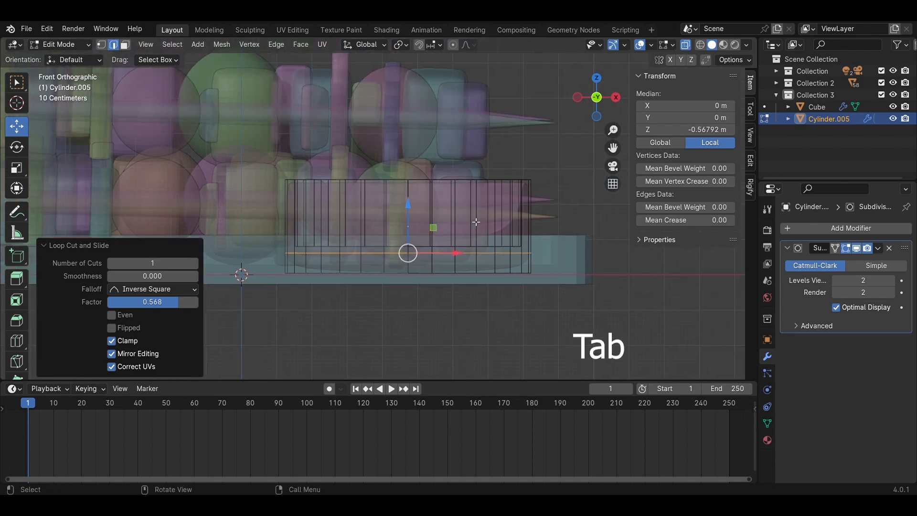
key("Tab")
left_click_drag(416, 201, 420, 186)
key("Tab")
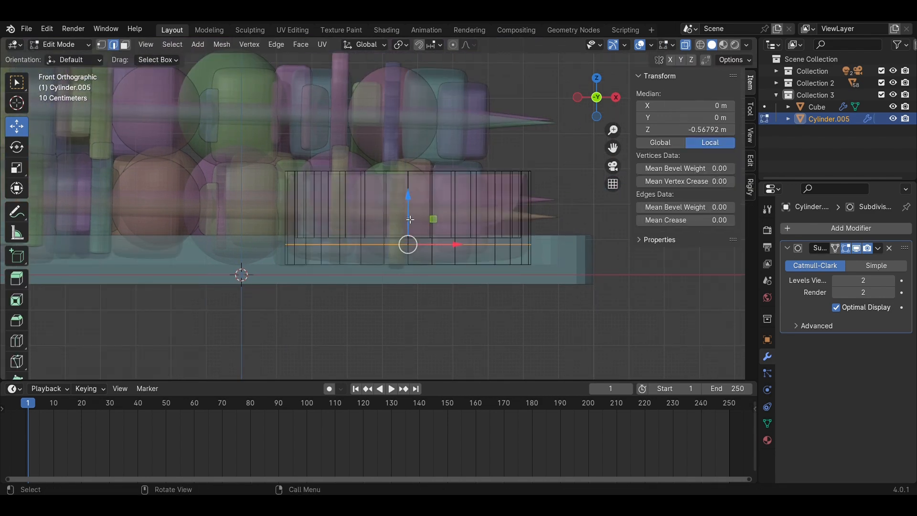
left_click_drag(409, 219, 414, 234)
key("Tab")
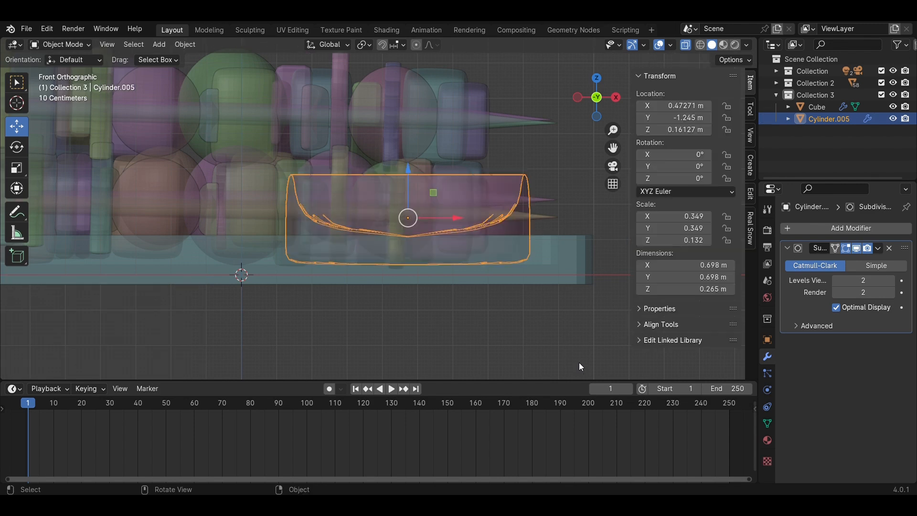
- Add a loop cut around the bowl's inner wall and slide it down close to the bowl floor
middle_click_drag(579, 362, 461, 255)
left_click(460, 288)
key("Tab")
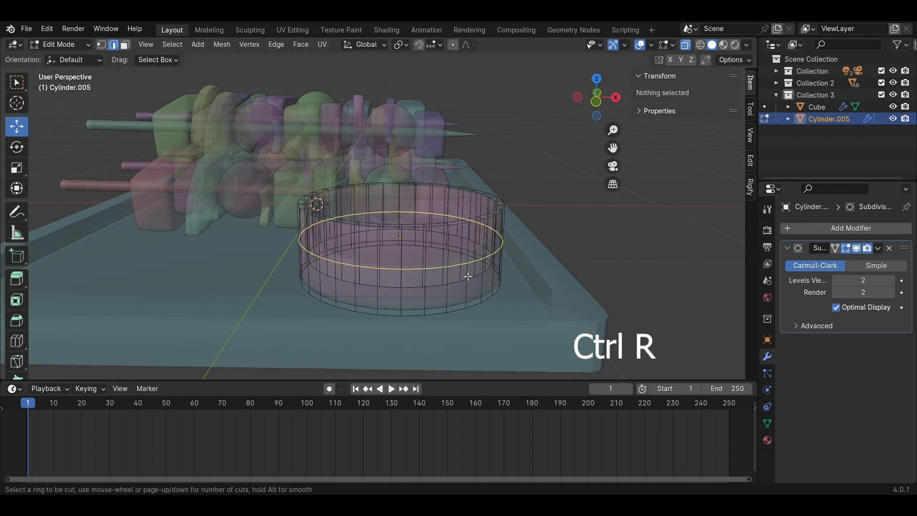
left_click(463, 270)
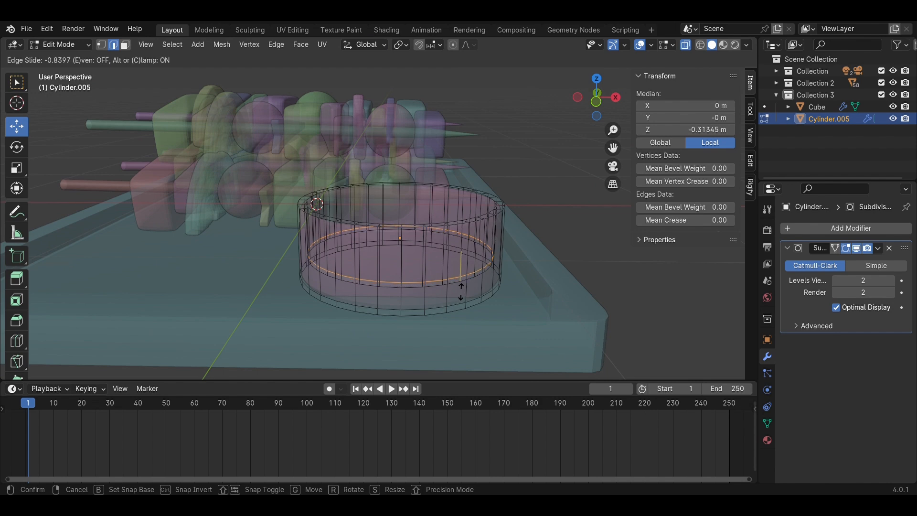
left_click(461, 292)
key("Tab")
- Add a mesh circle, scale it to about 0.58, and move it about 2.6 m along -Y, clear of the tray
middle_click_drag(572, 205, 563, 224)
left_click(597, 92)
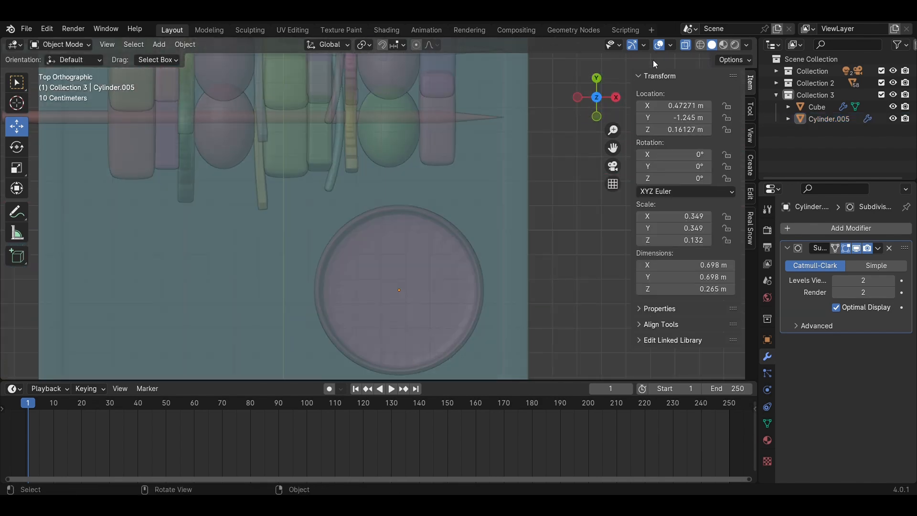
left_click(686, 44)
middle_click_drag(491, 304, 497, 245, "shift")
key("shift+a")
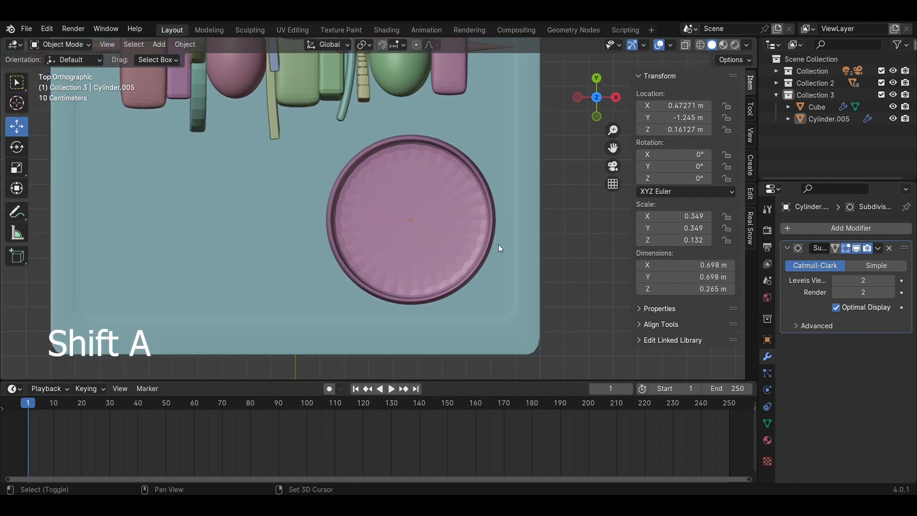
left_click(579, 272)
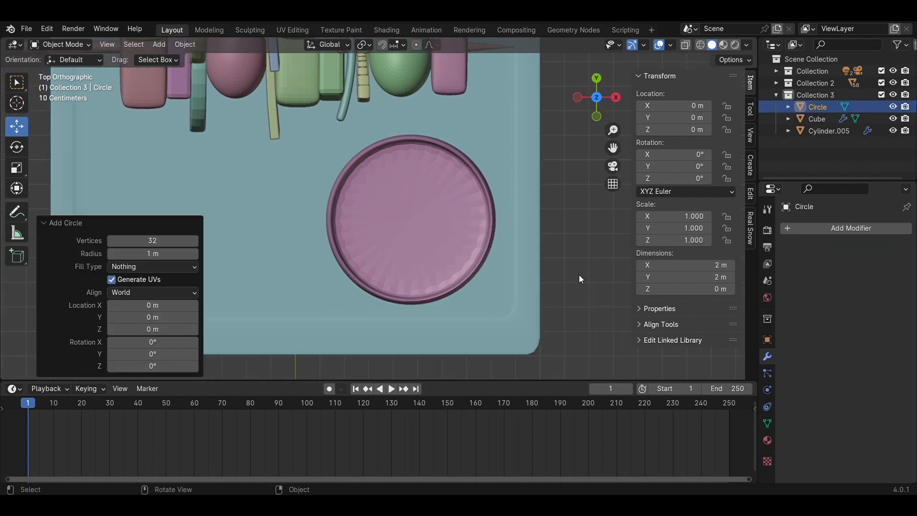
scroll(578, 271, "down", 4)
key("s")
left_click(458, 172)
scroll(368, 110, "down", 3)
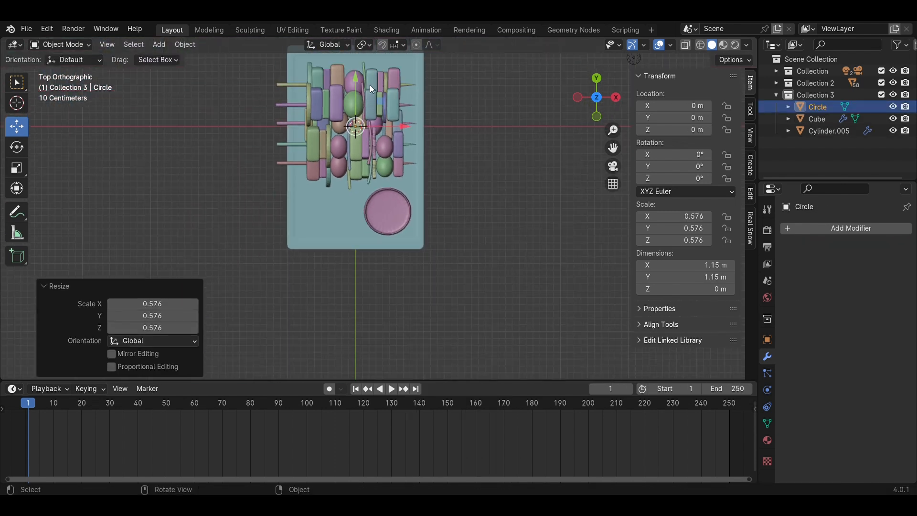
key("g")
key("y")
left_click(345, 277)
- Scale the circle down to about 0.333 and move it in top view over the bowl, with X-ray display on
key("s")
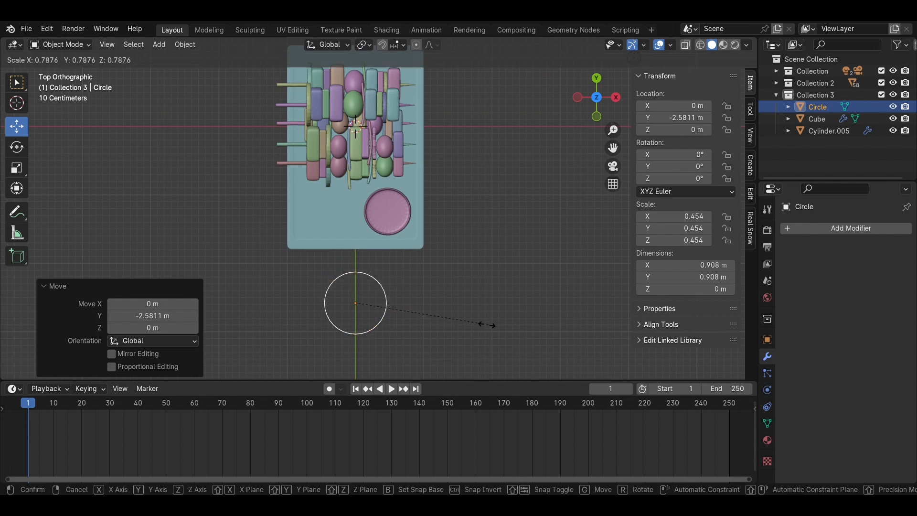
left_click(435, 319)
left_click_drag(390, 304, 431, 313)
left_click_drag(398, 266, 407, 187)
scroll(411, 186, "up", 3)
left_click(686, 45)
scroll(489, 213, "up", 4)
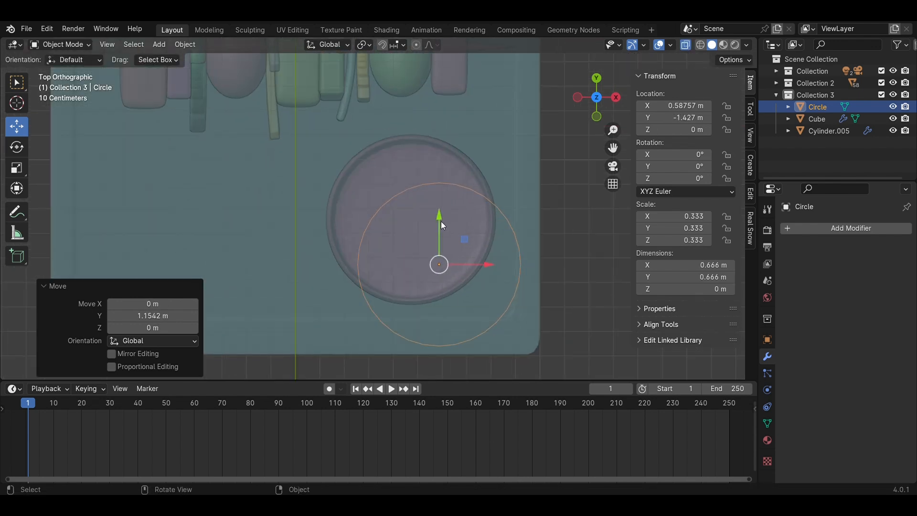
- Centre the circle inside the bowl's rim and scale it to about 0.318 to fit the inner wall
left_click_drag(440, 222, 440, 180)
left_click_drag(492, 222, 469, 224)
key("s")
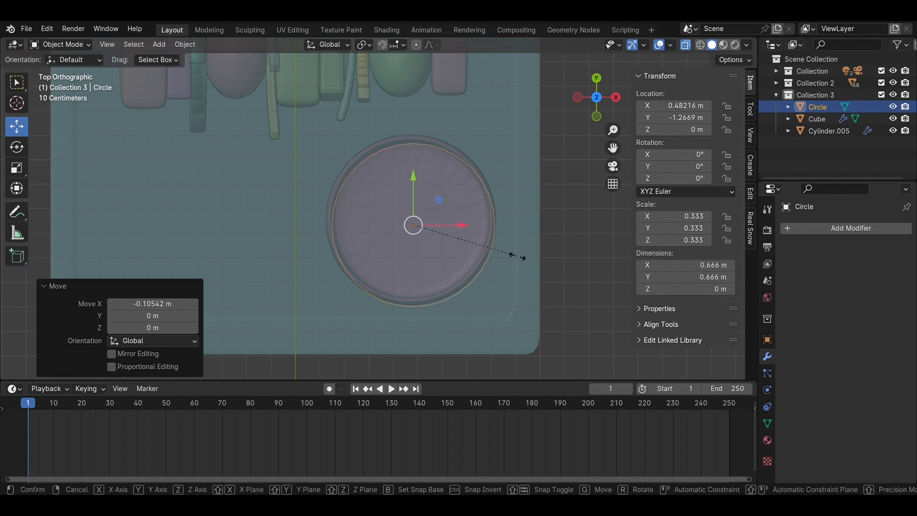
left_click(516, 258)
left_click_drag(419, 201, 418, 197)
left_click_drag(459, 222, 460, 221)
key("s")
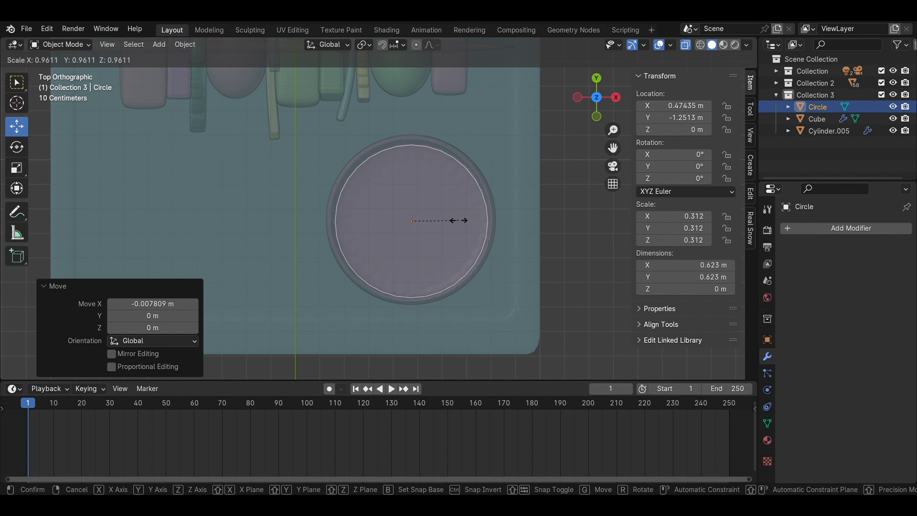
left_click(452, 215)
- Move the circle about 1.33 m along -Y off the tray and fill its outline with a face in Edit Mode
left_click_drag(411, 187, 393, 278)
scroll(421, 208, "down", 6)
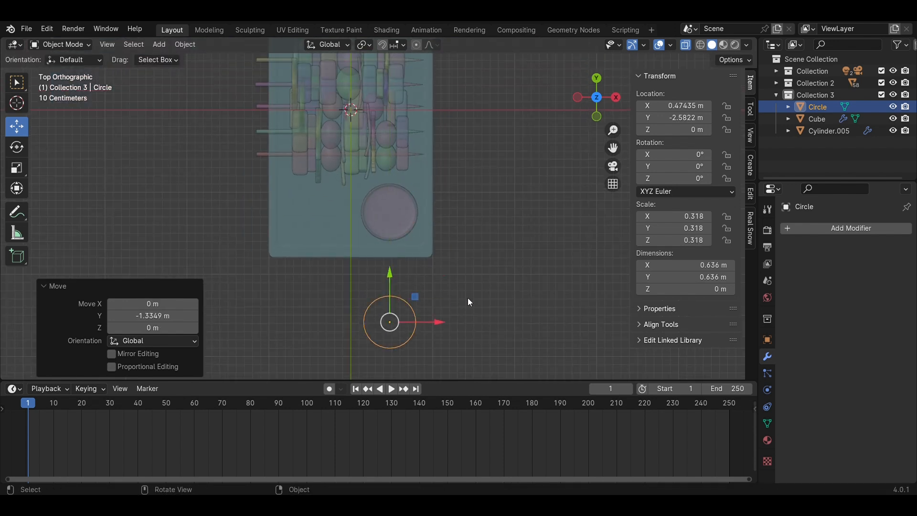
key("Tab")
middle_click_drag(495, 236, 502, 180, "shift")
scroll(492, 243, "up", 3)
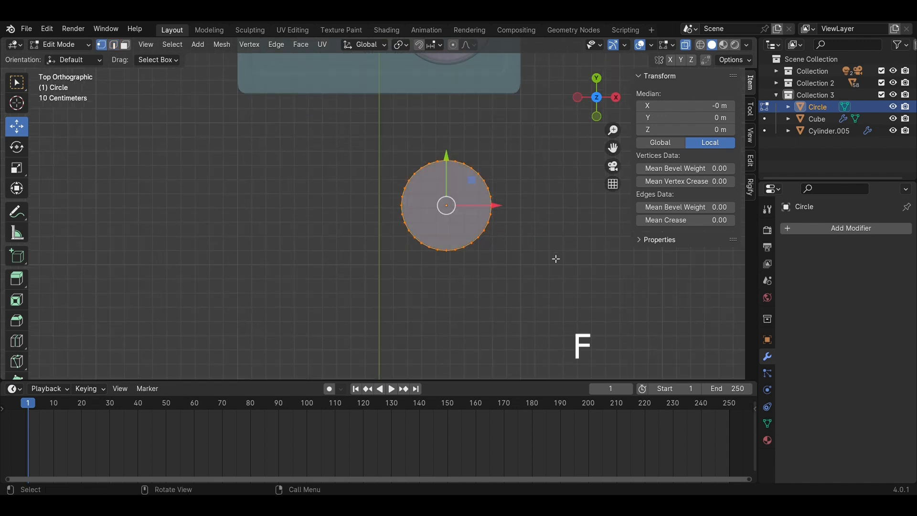
- Select the disc's face and extrude it into a smaller, rotated face raised above the centre
left_click(556, 263)
scroll(614, 280, "up", 2)
middle_click_drag(614, 280, 474, 285, "shift")
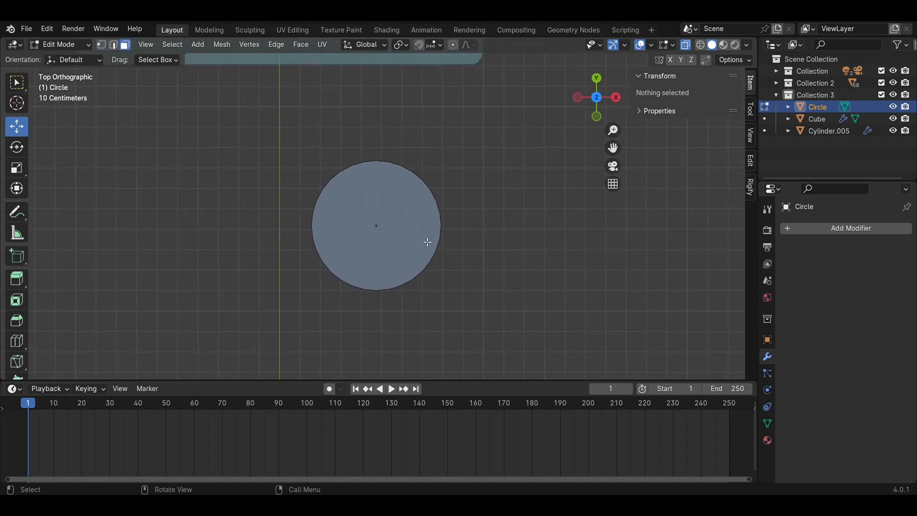
left_click(377, 247)
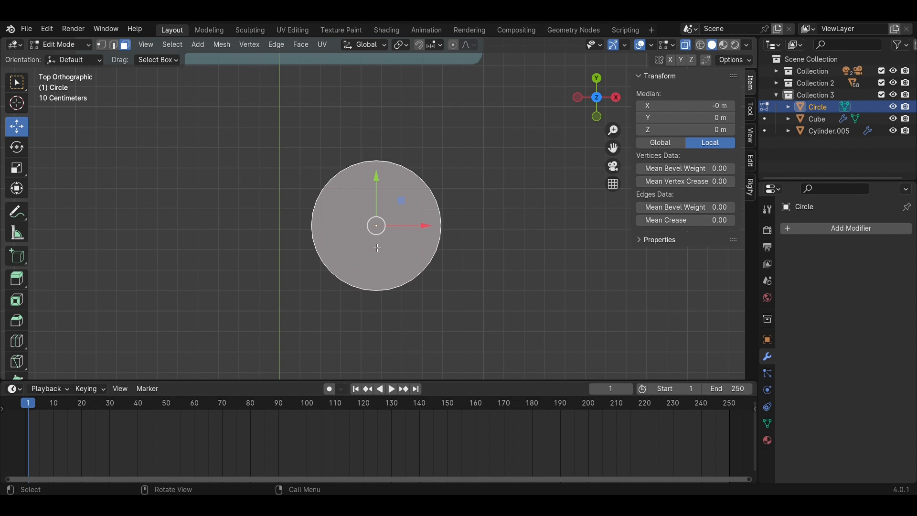
left_click(555, 281)
scroll(440, 296, "up", 3)
middle_click_drag(440, 296, 537, 218)
- Select every second sloping edge around the disc and raise these edges slightly along Z to form pleats
key("1")
scroll(537, 218, "down", 2)
left_click(287, 276)
left_click(311, 289, "shift")
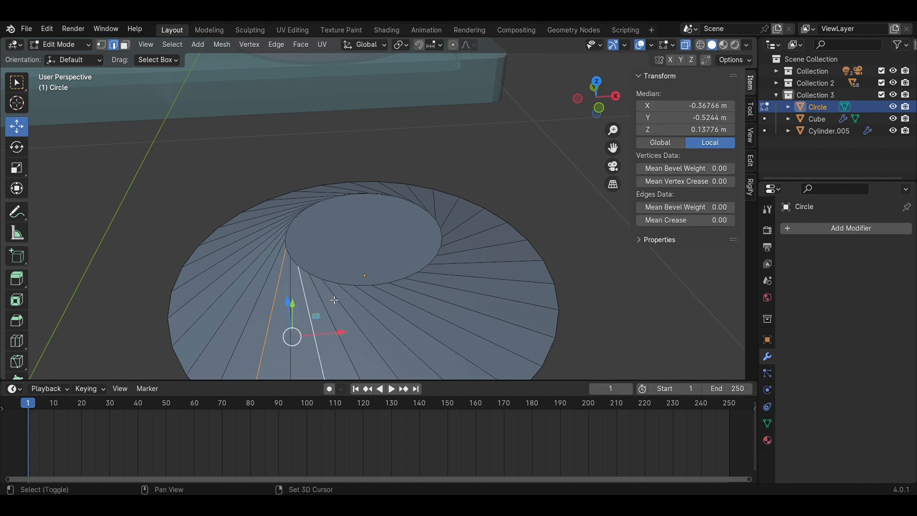
middle_click_drag(457, 257, 439, 257)
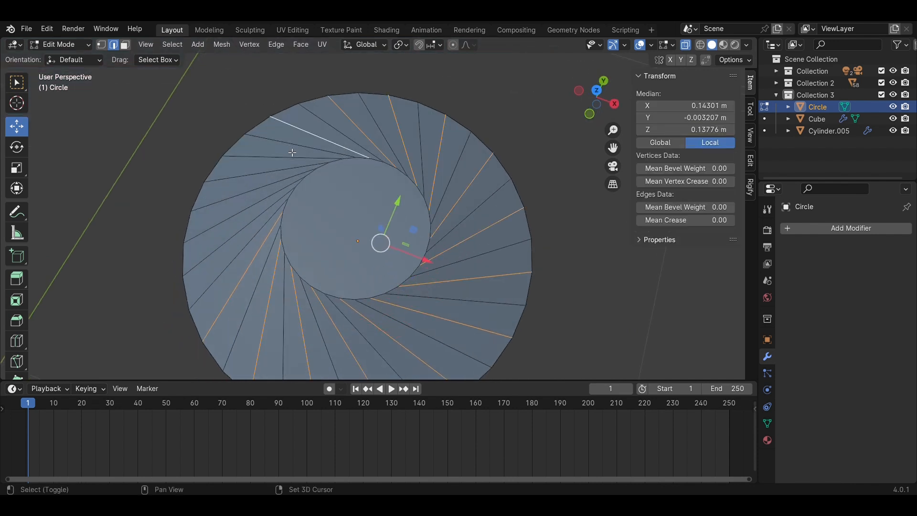
middle_click_drag(332, 247, 342, 191)
mouse_move(359, 210)
left_mouse_down()
mouse_move(360, 183)
mouse_move(361, 200)
left_mouse_up()
- Scale the pleated shape's top face by about 0.108 and raise it along Z into a peak
left_click(530, 201)
mouse_move(513, 225)
middle_mouse_down()
mouse_move(505, 293)
mouse_move(496, 229)
middle_mouse_up()
left_click(369, 241)
key("s")
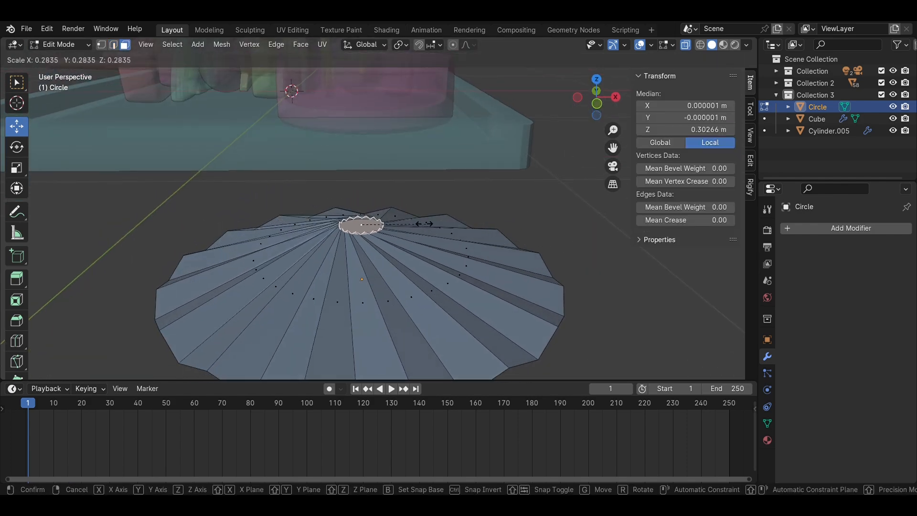
left_click(382, 213)
key("g")
key("z")
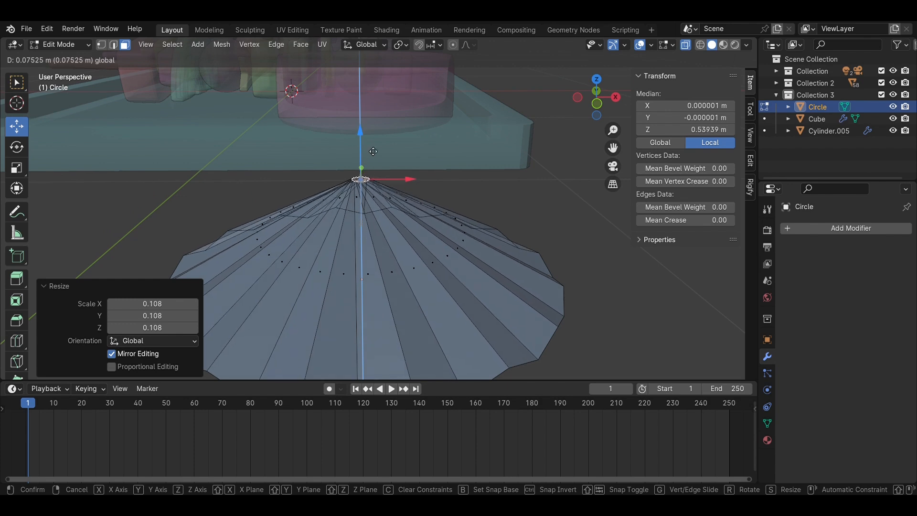
left_click(423, 178)
left_click(530, 209)
key("Tab")
scroll(530, 209, "down", 3)
middle_click_drag(502, 287, 506, 267)
key("ctrl+z")
key("ctrl+z")
- Add a Bevel modifier to the pleated cone with an amount of 0.5 m and 4 segments
key("Tab")
left_click(850, 228)
mouse_move(819, 201)
left_click(779, 269)
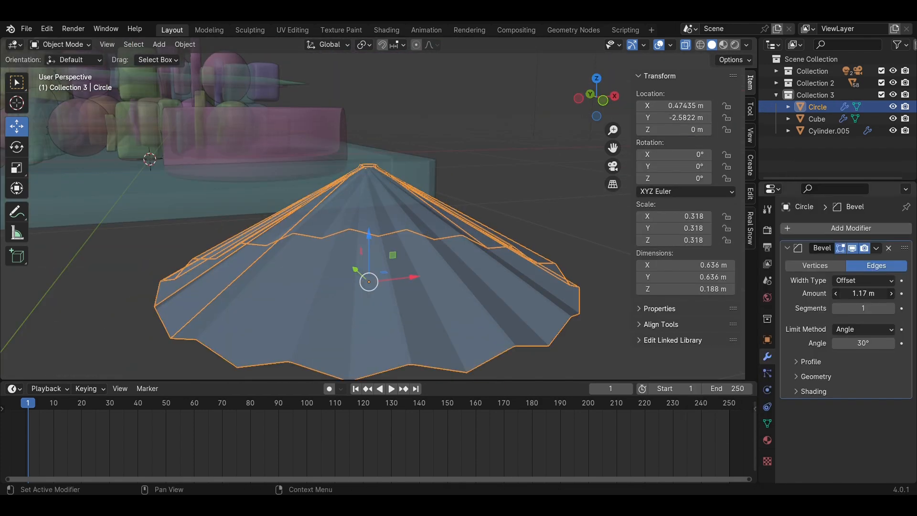
left_click(891, 309)
- Select the edge loop at the cone's tip and scale it to 0 so it closes to a point
key("Tab")
middle_click_drag(536, 210, 432, 292)
left_click(347, 194, "alt")
key("s")
key("0")
key("Return")
key("Tab")
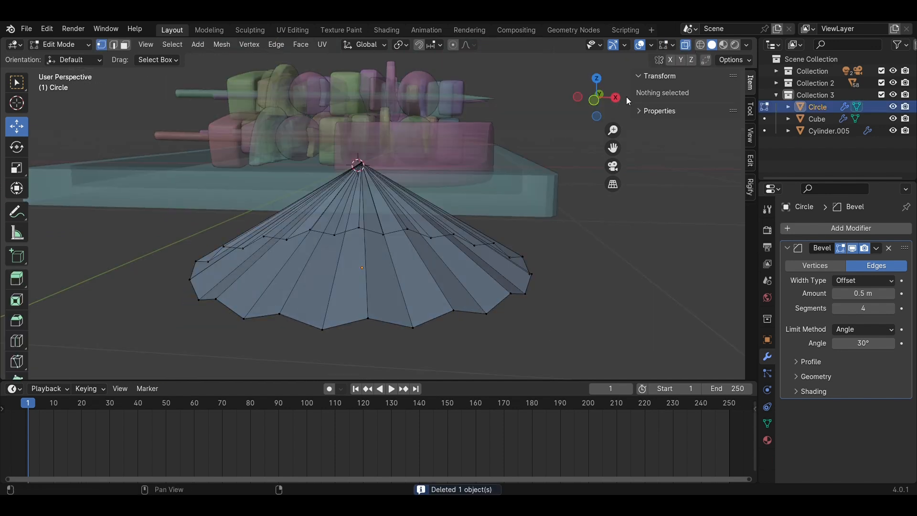
- In front view, select the cone's lower outline and extrude it downward by about 0.04 m
left_click(595, 102)
left_click_drag(653, 333, 120, 229)
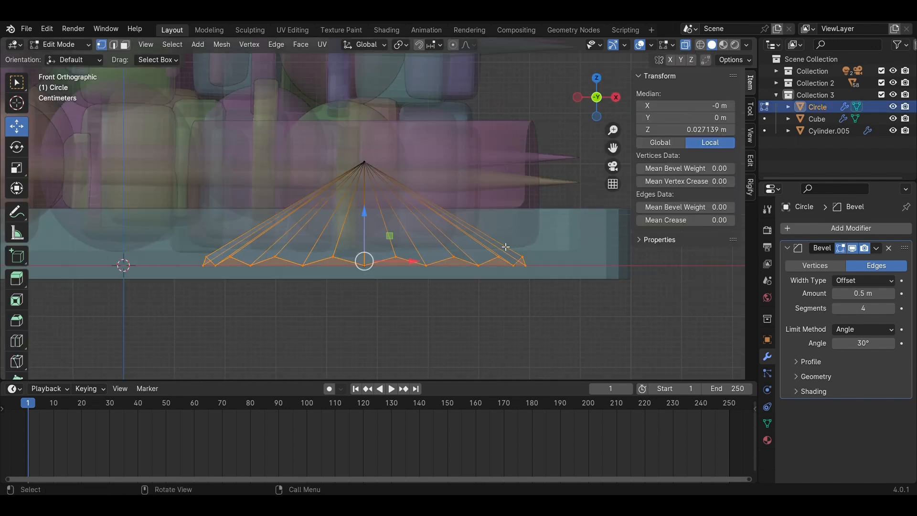
key("e")
left_click(502, 269)
right_click(462, 287)
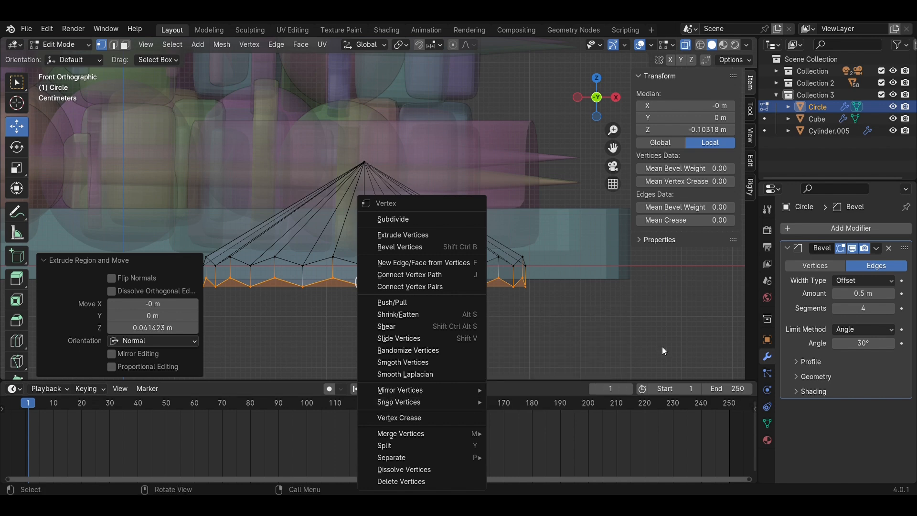
key("Tab")
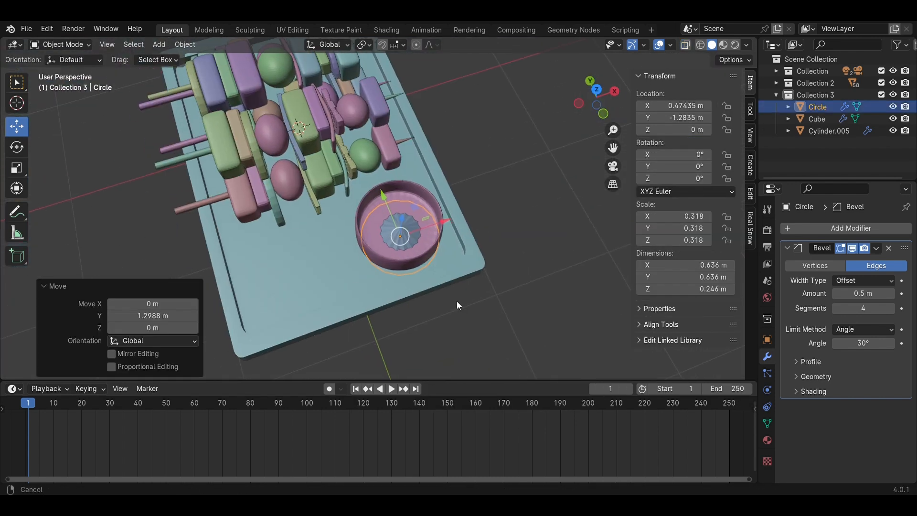
- Centre the pleated cone in the bowl in top view, at about X 0.473 m and Y -1.24 m
left_click_drag(596, 101, 594, 93)
scroll(495, 190, "up", 3)
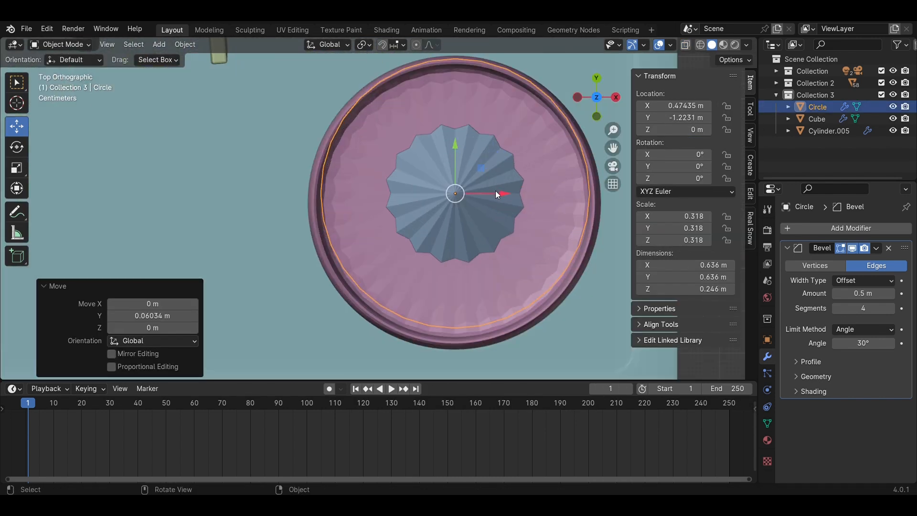
left_click_drag(496, 192, 495, 193)
left_click_drag(459, 159, 461, 167)
- Raise the cone to Z about 0.16 m and scale it along Z by about 0.958
middle_click_drag(469, 210, 471, 136)
scroll(468, 157, "down", 3)
left_click_drag(424, 292, 423, 265)
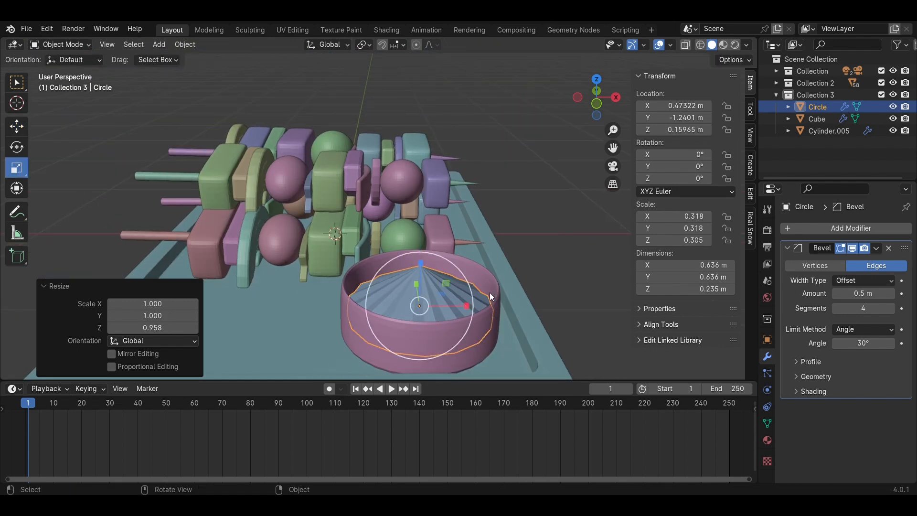
left_click(529, 231)
- Add a Subdivision Surface modifier to the cone with a viewport level of 2
middle_click_drag(529, 231, 542, 269)
scroll(542, 268, "up", 3)
left_click(855, 228)
mouse_move(808, 231)
left_click(720, 382)
middle_click_drag(616, 310, 576, 252)
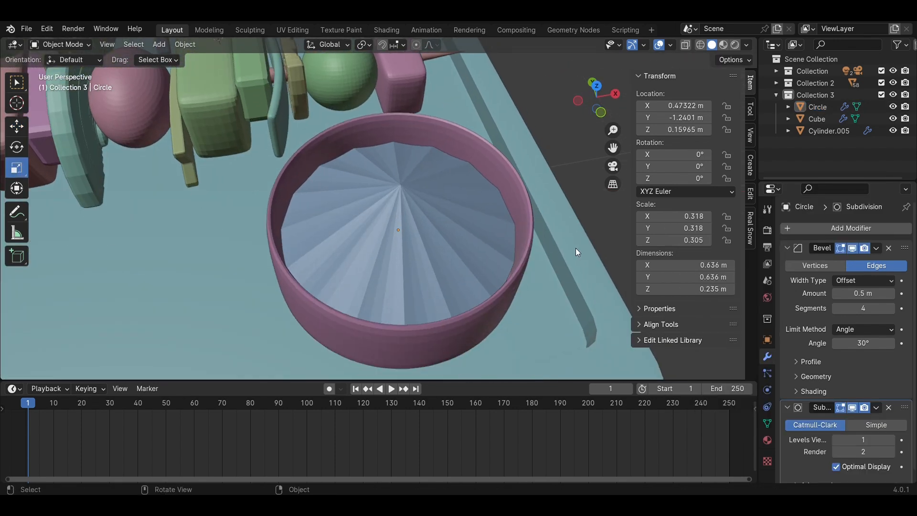
- In X-ray front view, lower the cone inside the bowl to Z about 0.145 m
middle_click_drag(620, 334, 594, 110)
key("KP_1")
key("alt+z")
middle_click_drag(359, 249, 376, 170, "shift")
scroll(377, 170, "up", 3)
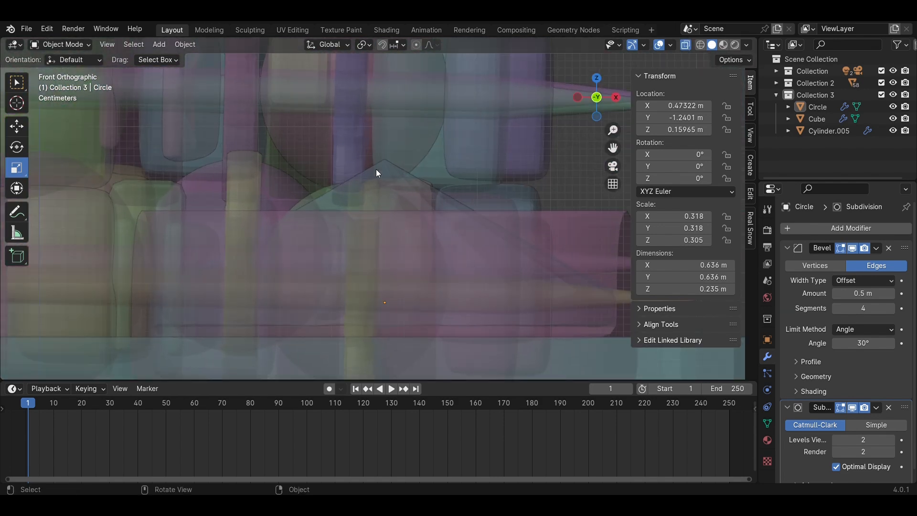
scroll(393, 243, "down", 1)
left_click_drag(384, 243, 385, 252)
left_click(425, 237)
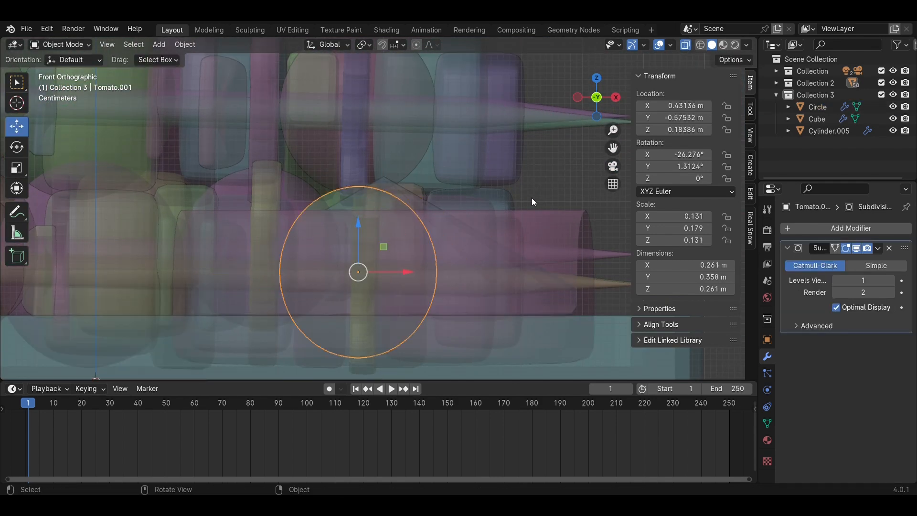
left_click(539, 200)
- Inspect the cone inside the bowl in solid display and check its Bevel amount
middle_click_drag(542, 203, 565, 317)
scroll(566, 317, "down", 3)
left_click(379, 171)
left_click(539, 132)
key("alt+z")
scroll(454, 219, "up", 5)
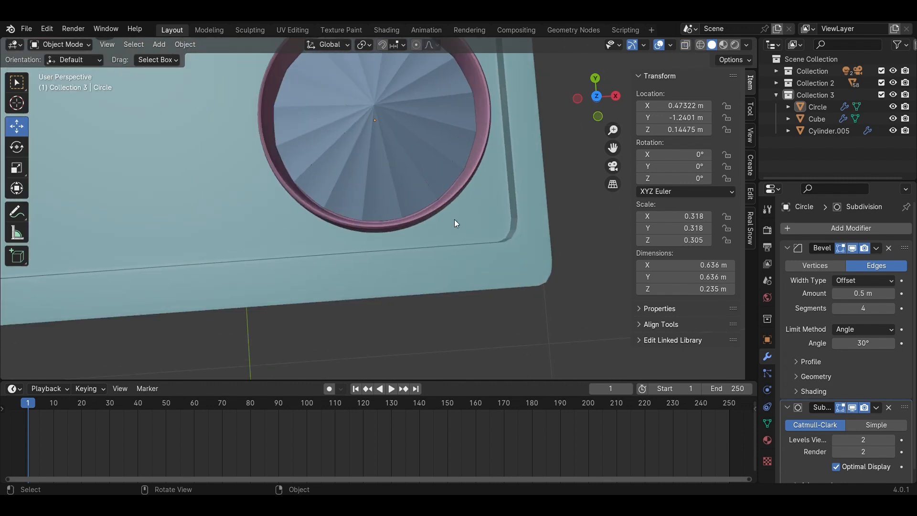
middle_click_drag(454, 219, 244, 176)
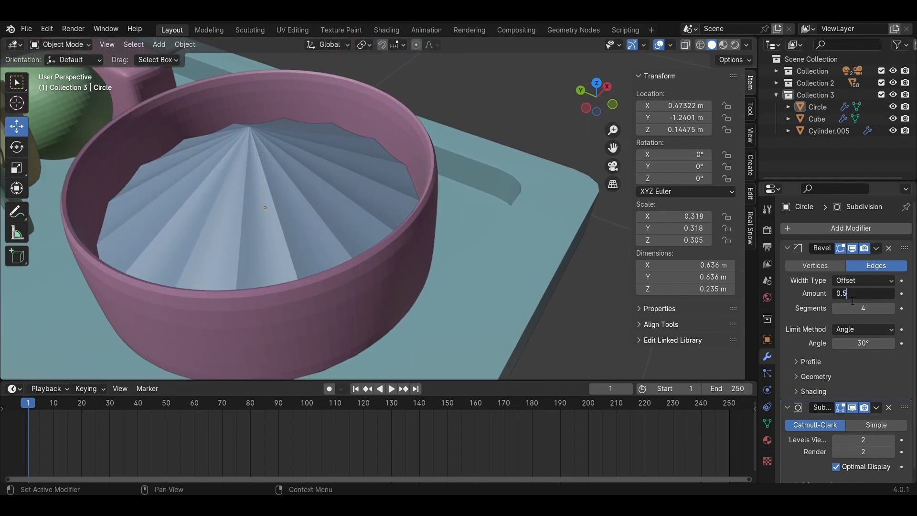
key("Return")
- Select the bowl and flatten it along Z by a factor of about 0.744
scroll(522, 132, "down", 4)
middle_click_drag(523, 133, 437, 112)
left_click(436, 169)
left_click_drag(380, 163, 380, 175)
left_click(597, 105)
left_click(686, 45)
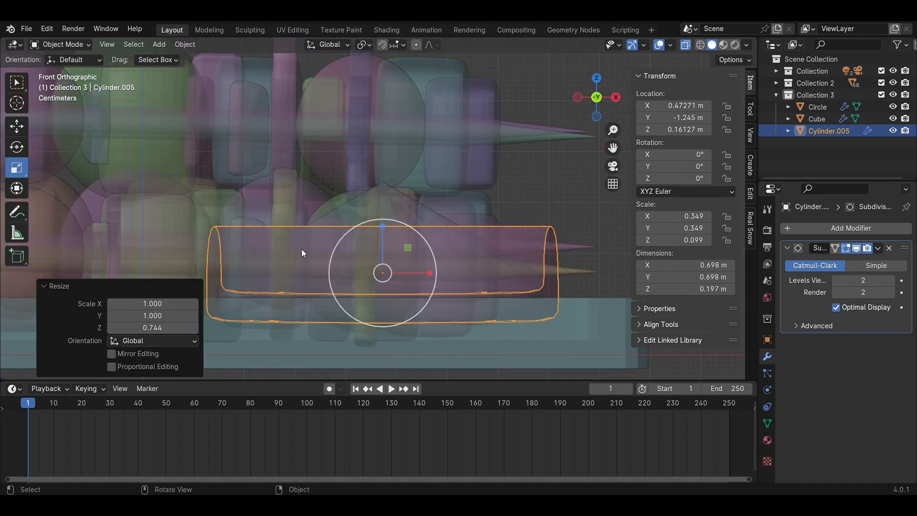
- Select the bowl and the cone together and lower them about 0.04 m along Z onto the tray
left_click(18, 86)
scroll(503, 308, "up", 1)
left_click(422, 214, "shift")
scroll(422, 214, "down", 2)
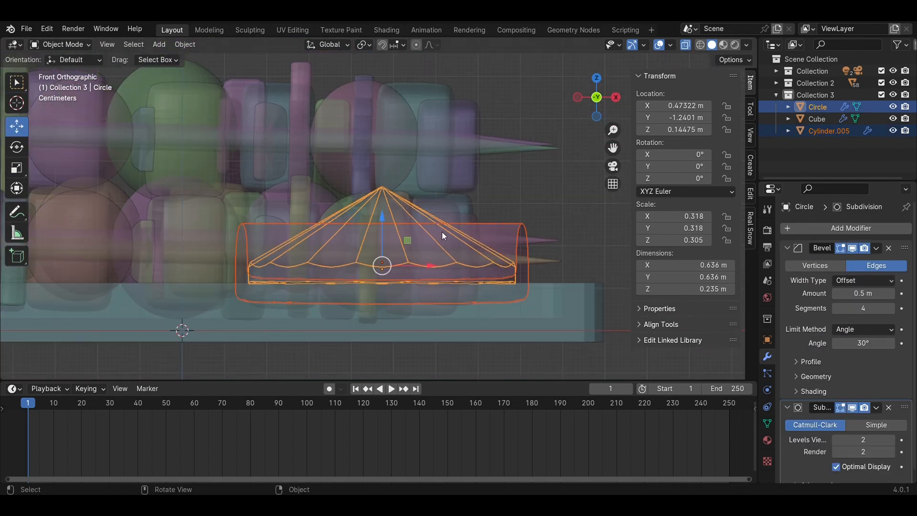
key("g")
key("z")
key("Return")
- Duplicate the filled bowl in top view and place the copy about 0.9 m along -X on the tray
key("KP_7")
key("shift+d")
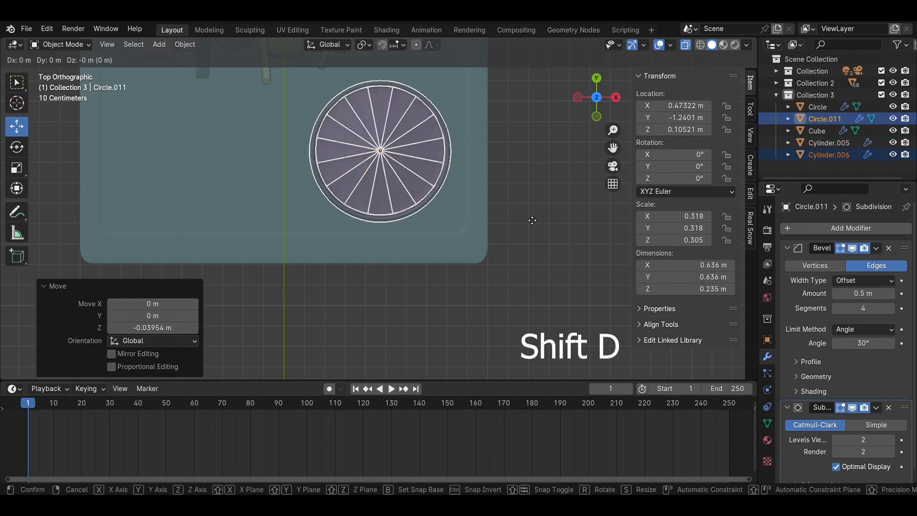
key("y")
key("x")
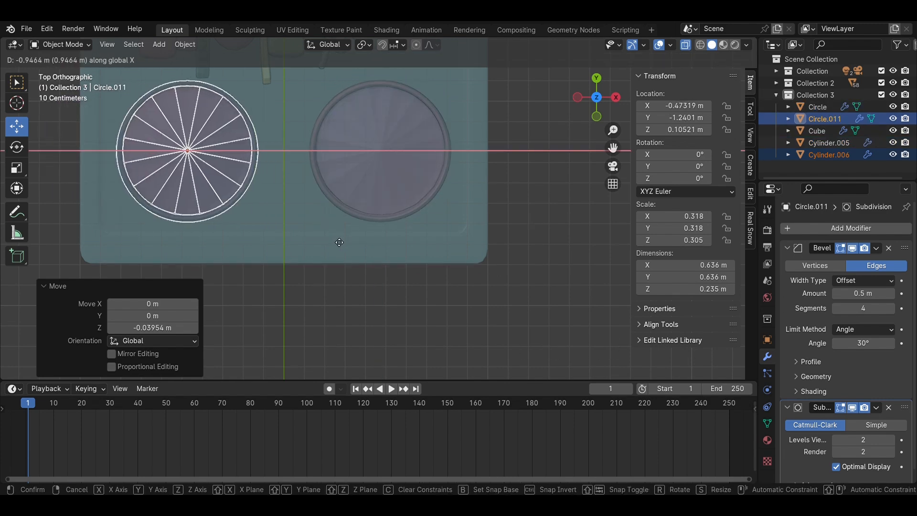
left_click(344, 242)
left_click(504, 281)
middle_click_drag(504, 281, 468, 201)
scroll(335, 201, "up", 3)
left_click(184, 197)
left_click(234, 205, "shift")
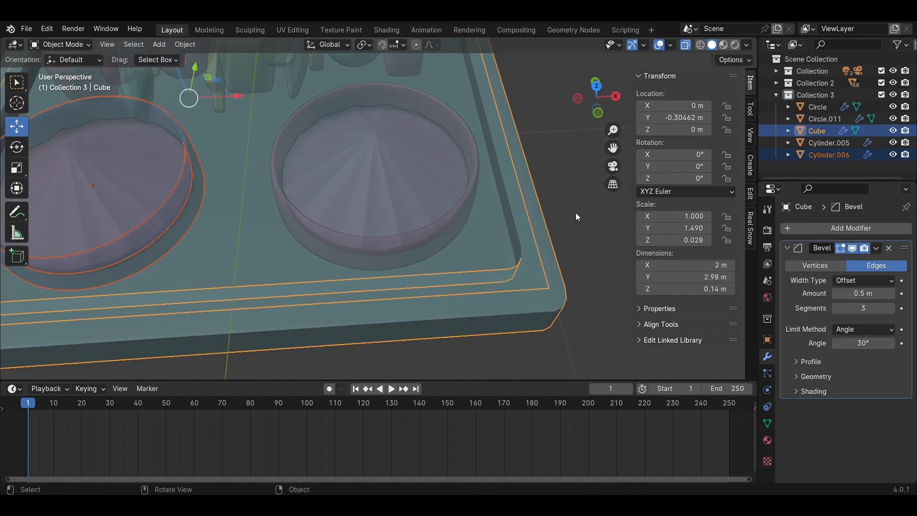
left_click(575, 213)
- Turn off X-ray display and examine the tray with its skewers and two bowls from several angles
scroll(575, 213, "down", 5)
mouse_move(575, 213)
middle_mouse_down()
mouse_move(471, 168)
mouse_move(480, 229)
middle_mouse_up()
left_click(597, 93)
middle_click_drag(568, 237, 526, 168)
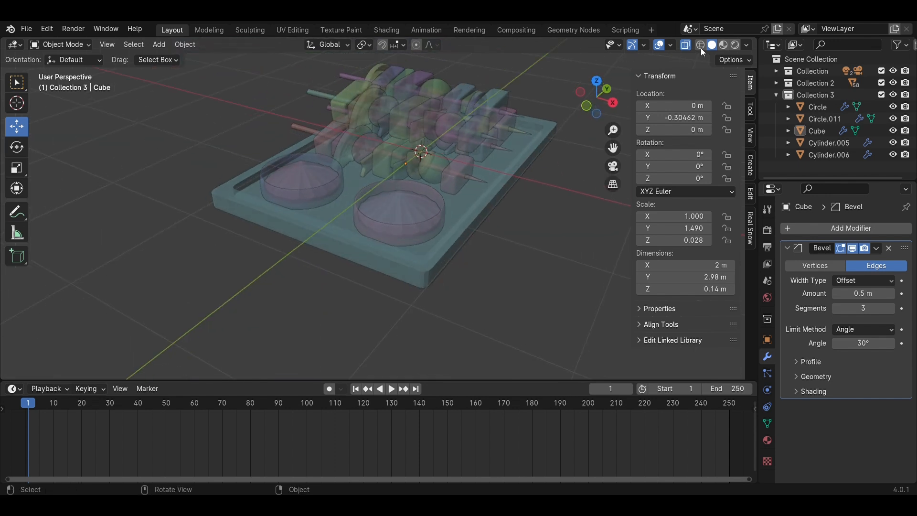
left_click(686, 45)
scroll(560, 153, "down", 4)
left_click(612, 166)
scroll(430, 239, "up", 6)
middle_click_drag(413, 237, 437, 256)
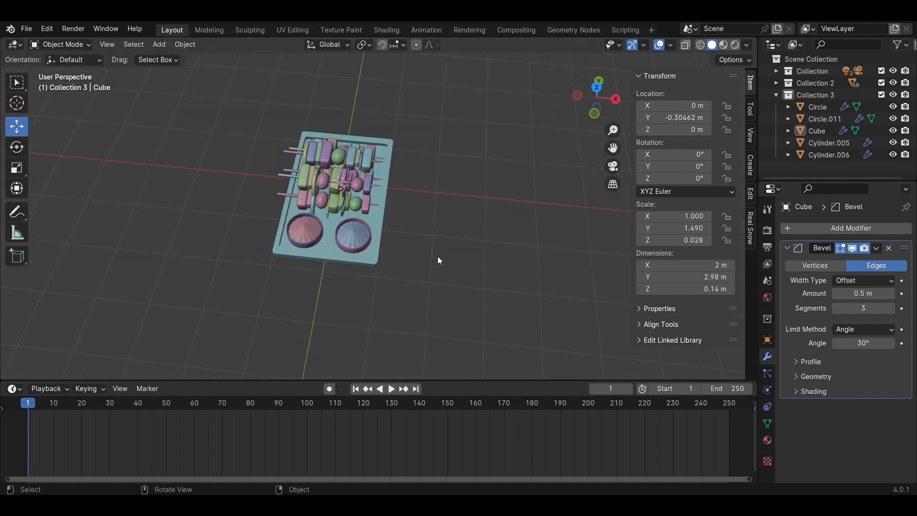
scroll(439, 261, "up", 3)
scroll(404, 279, "down", 4)
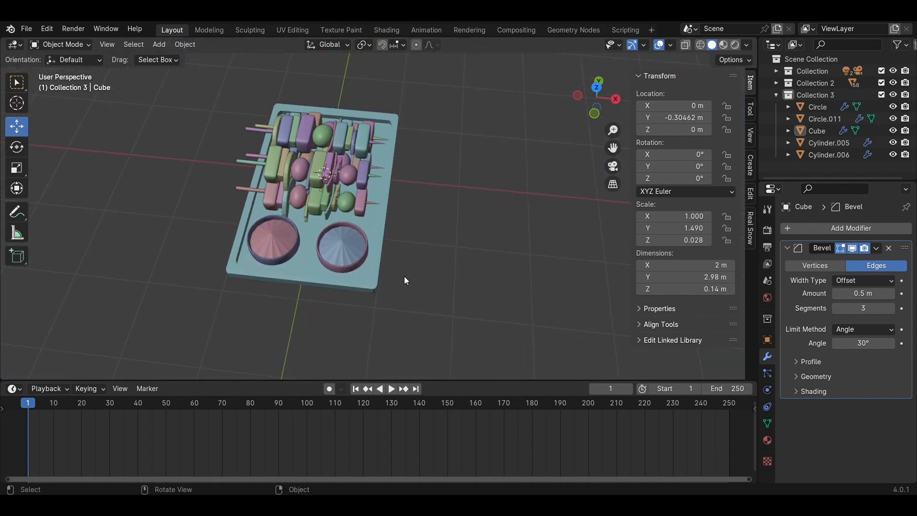
- Move the whole tray set about 3.56 m along -X and place a duplicate of it further along +X
left_click_drag(457, 305, 210, 98)
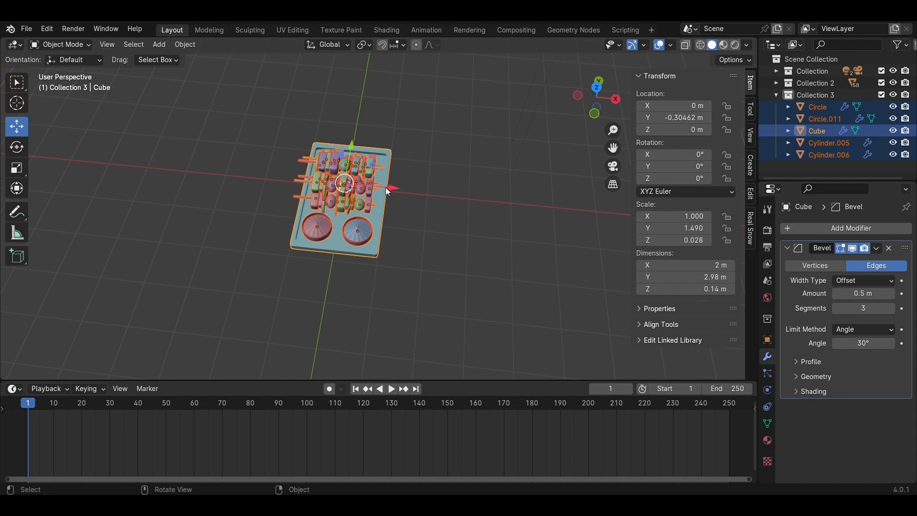
left_click_drag(385, 187, 239, 174)
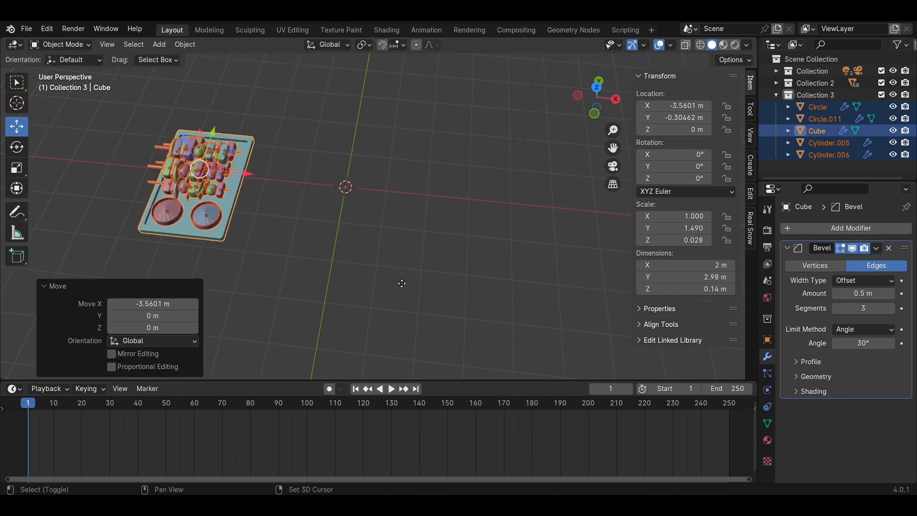
key("shift+d")
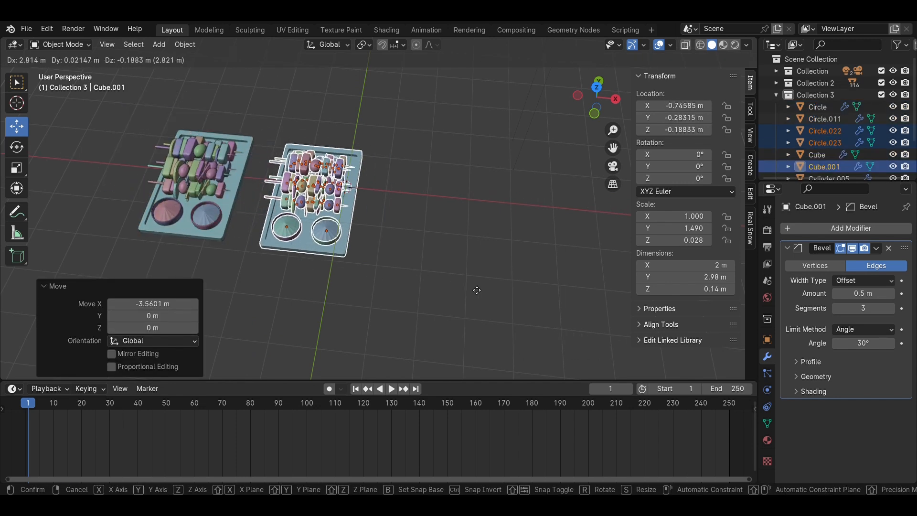
key("x")
left_click(496, 296)
left_click(470, 271)
- Delete the tray of the duplicated set, keeping its skewers and bowls
middle_click_drag(461, 265, 377, 202)
left_click(377, 203)
key("Delete")
- Select the two duplicated filled bowls and move them about 2.12 m along -Y, away from the skewers
middle_click_drag(536, 255, 379, 252)
left_click_drag(345, 209, 344, 209)
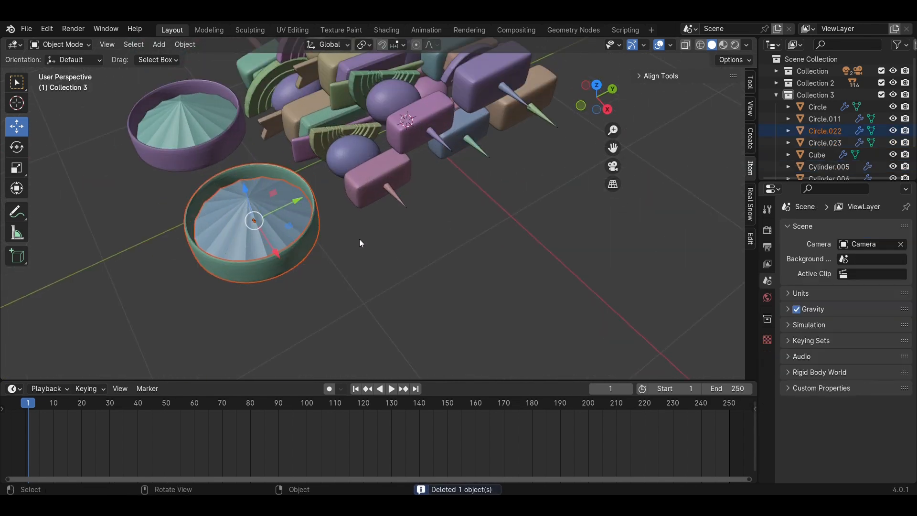
left_click(268, 224)
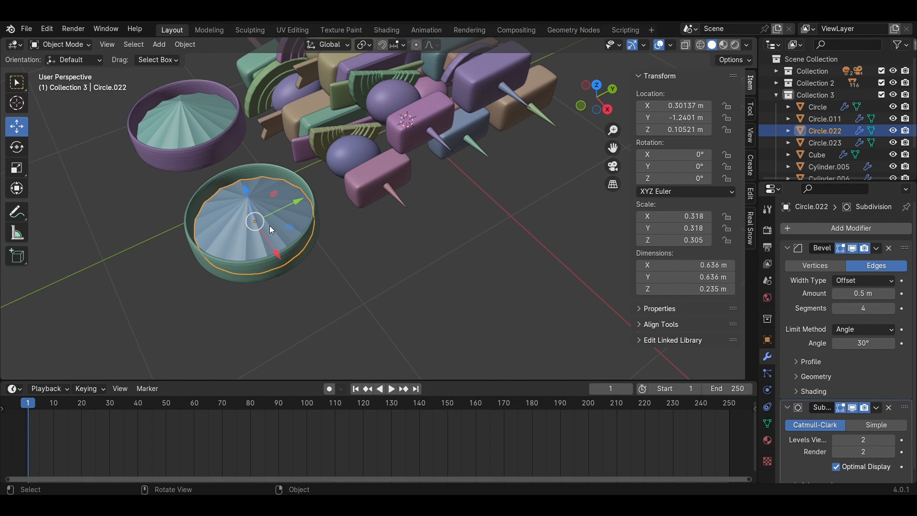
scroll(372, 268, "down", 3)
left_click_drag(350, 279, 308, 246)
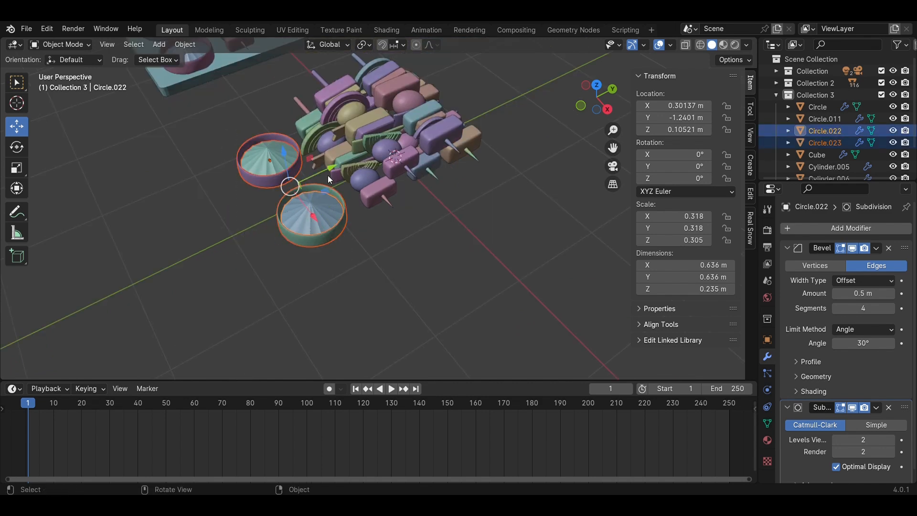
left_click_drag(331, 169, 153, 258)
left_click(363, 267)
- Select all the duplicated skewers and move them about 3.27 m along Y to clear the origin
scroll(506, 236, "down", 2)
left_click_drag(527, 232, 313, 108)
left_click_drag(420, 138, 552, 79)
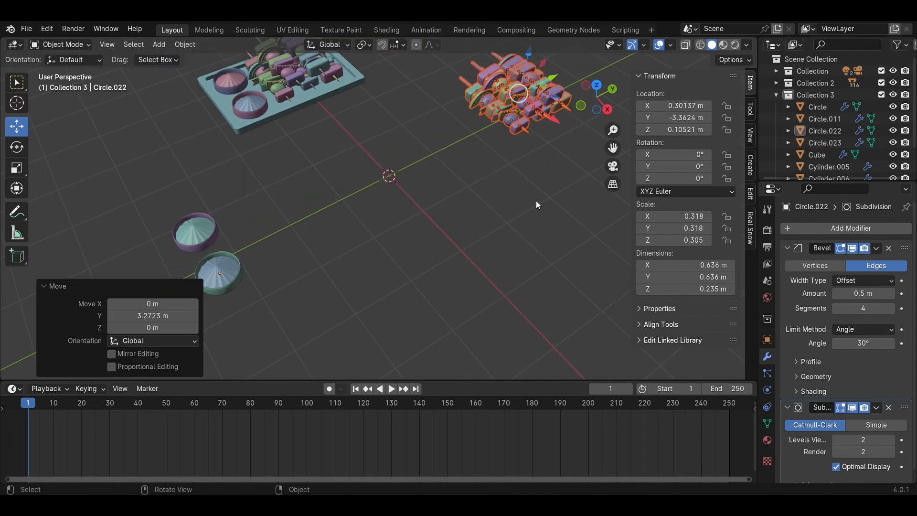
left_click(535, 204)
- Add a 32-vertex mesh circle at the origin, scale it up by about 1.105 and fill it with a face
key("KP_7")
key("shift+a")
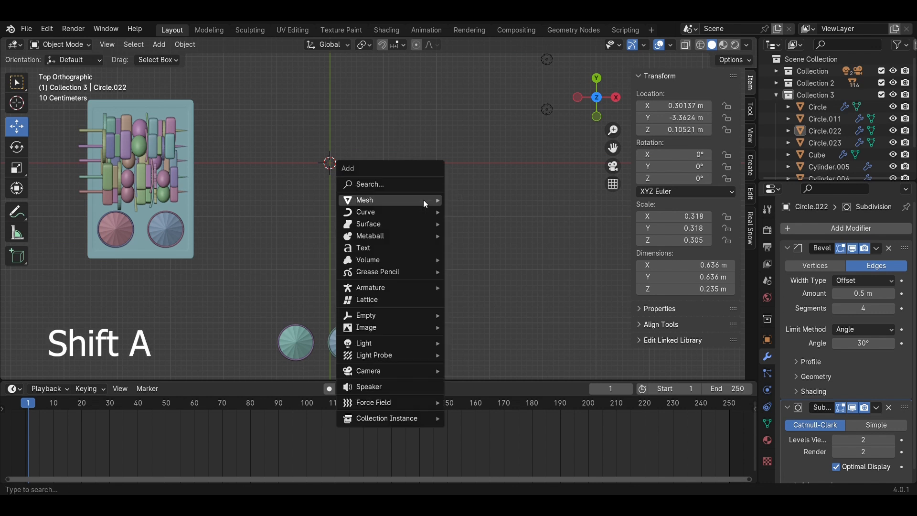
mouse_move(423, 200)
left_click(484, 222)
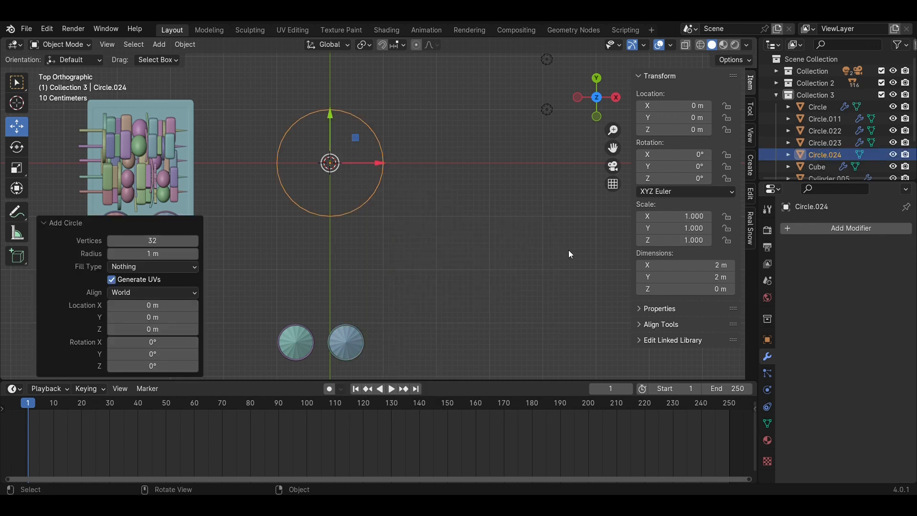
scroll(465, 221, "up", 4)
key("s")
left_click(488, 222)
key("Tab")
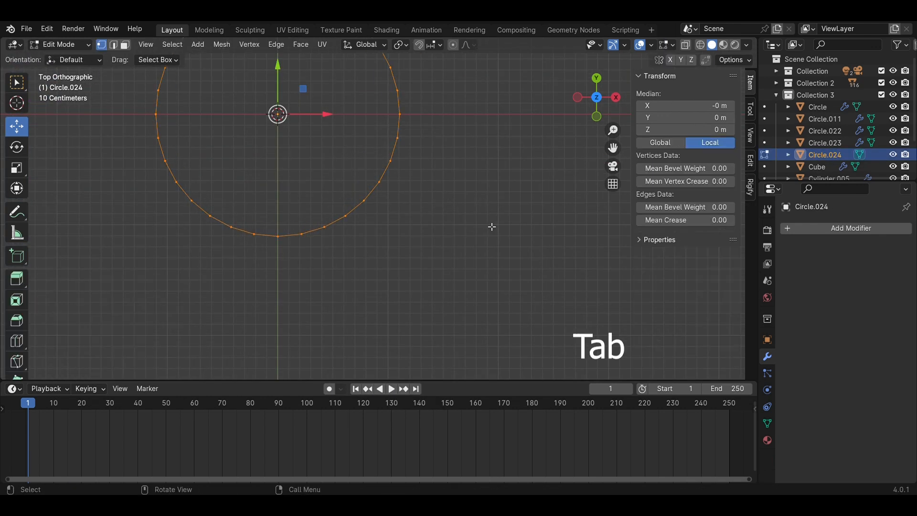
key("f")
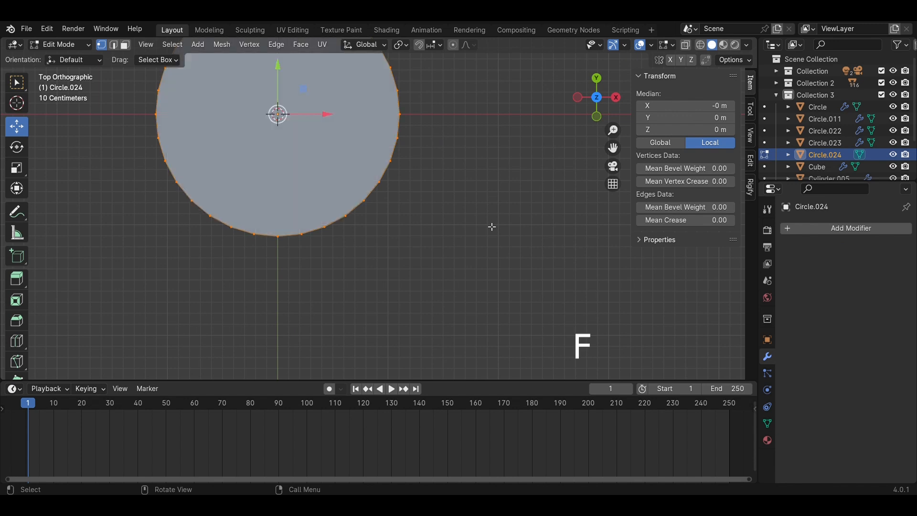
- Extrude the disc upward about 0.05 m into a thin plate and inset its top face by about 0.07 m
middle_click_drag(415, 210, 507, 185)
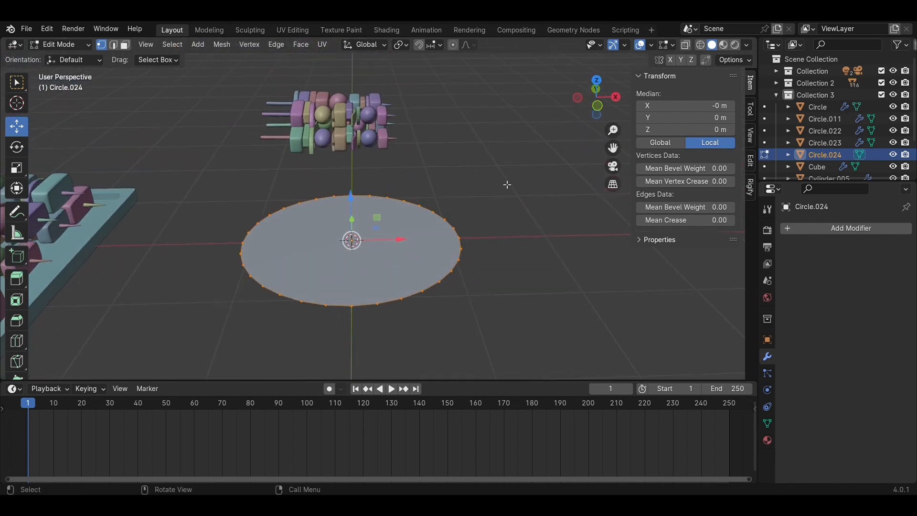
left_click(527, 264)
left_click(527, 263)
scroll(526, 262, "up", 2)
middle_click_drag(526, 262, 507, 306)
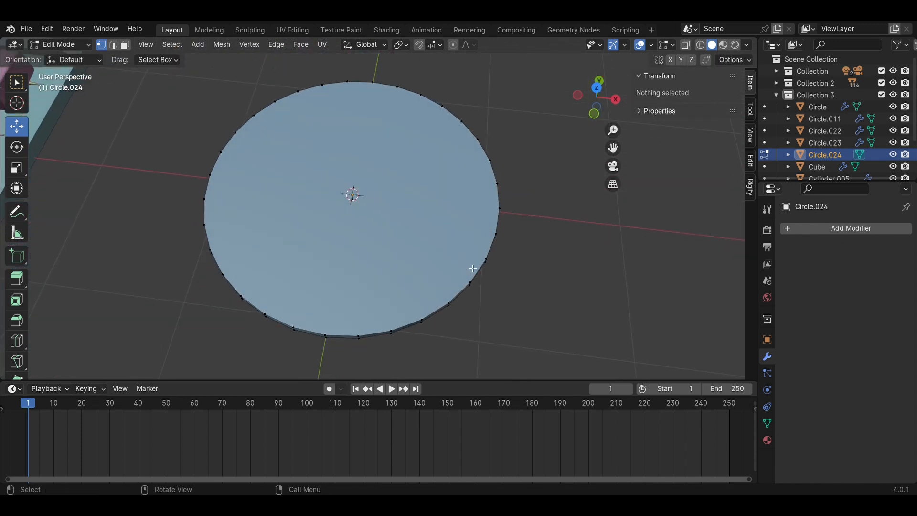
key("3")
left_click(437, 238)
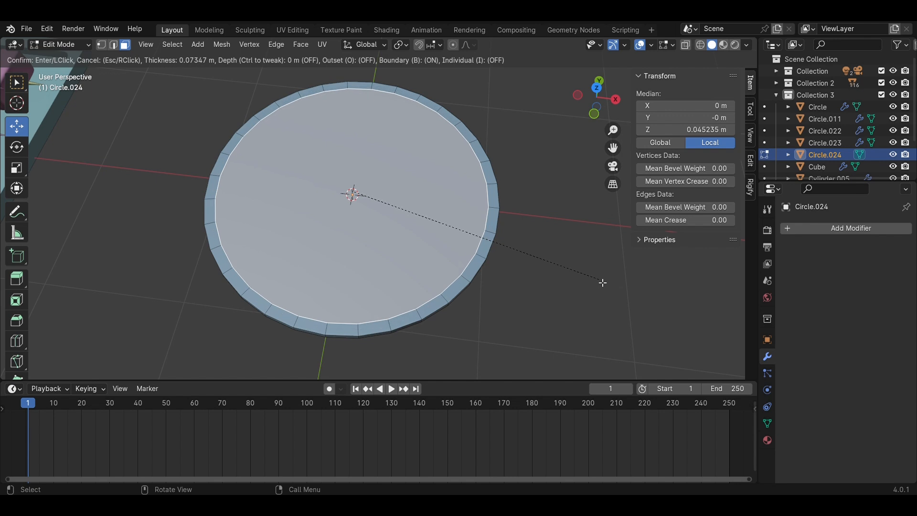
left_click(603, 282)
left_click(602, 283)
- Select only the ring of faces around the plate's edge and extrude it into a raised rim, about 0.0945 m in total height
left_click(604, 325)
left_click(596, 87)
scroll(559, 287, "down", 3)
left_click_drag(539, 311, 233, 56)
left_click(405, 148, "shift")
middle_click_drag(472, 141, 463, 78)
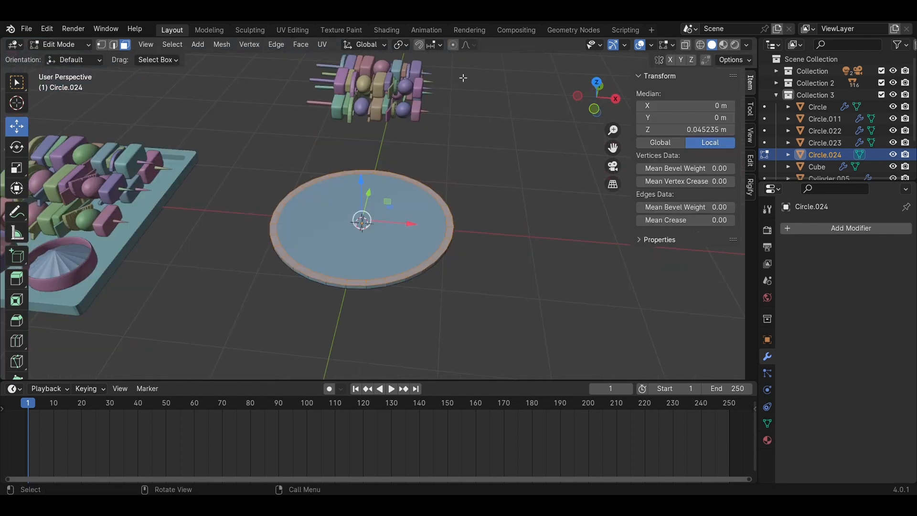
left_click(521, 227)
left_click(610, 285)
key("Tab")
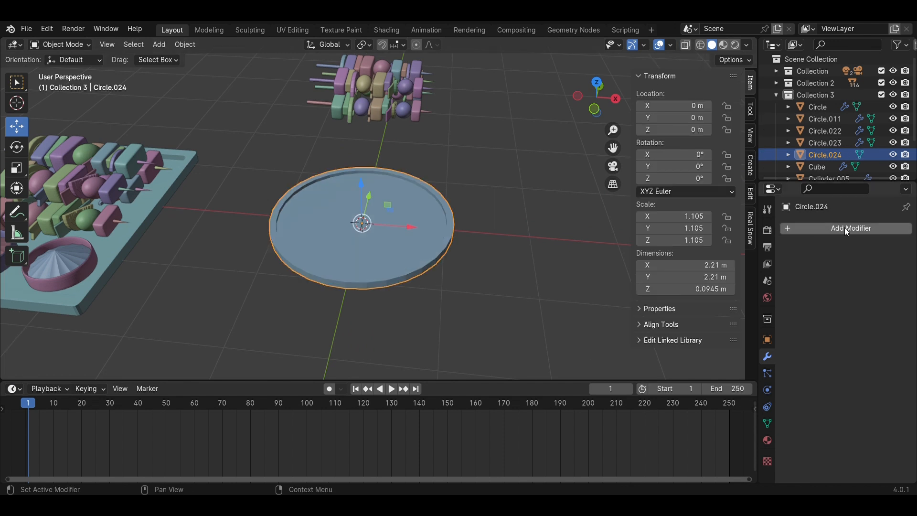
- Add a Bevel modifier with 3 segments and a Subdivision Surface modifier with viewport level 2 to the round plate
left_click(844, 229)
mouse_move(839, 227)
left_click(729, 245)
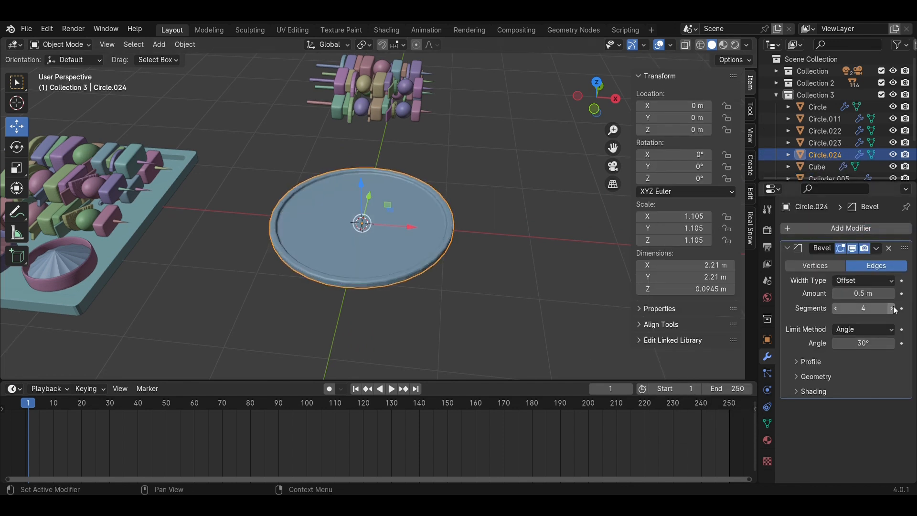
mouse_move(849, 236)
left_click(731, 386)
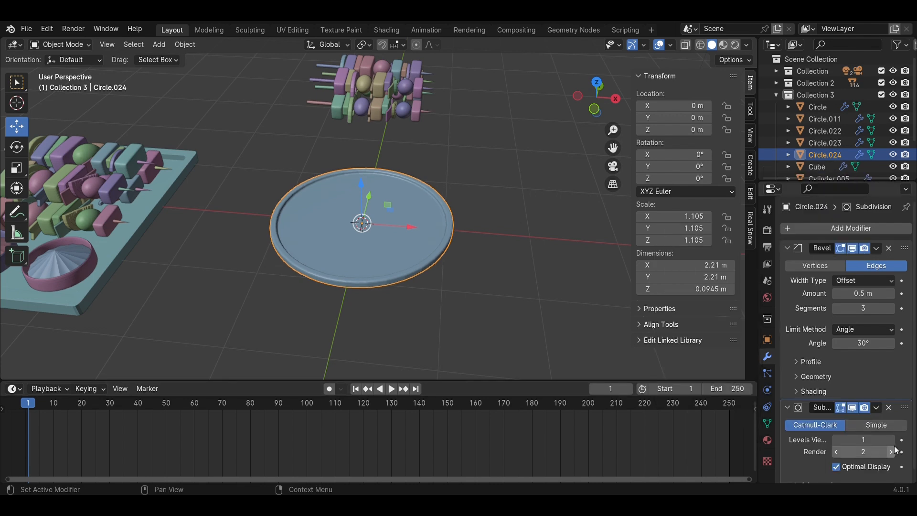
middle_click_drag(463, 314, 432, 339)
- Scale the round plate up to a scale of about 1.458, roughly 2.92 m across, in top view
double_click(598, 98)
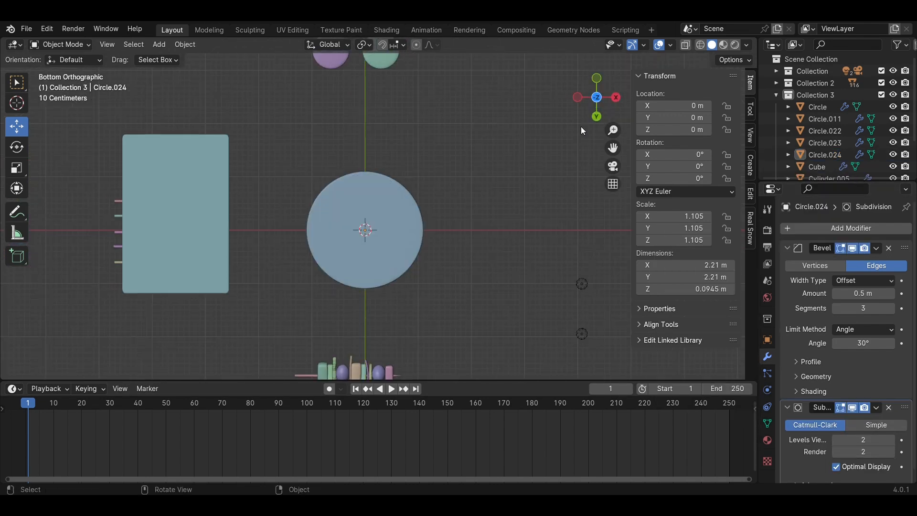
left_click(596, 79)
scroll(494, 252, "up", 3)
left_click(600, 77)
scroll(496, 223, "up", 2)
scroll(497, 227, "down", 4)
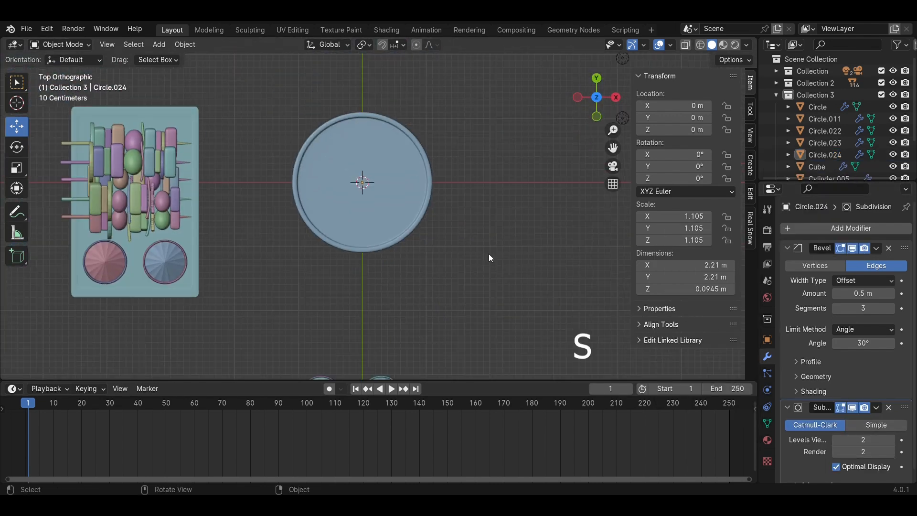
key("s")
left_click(519, 230)
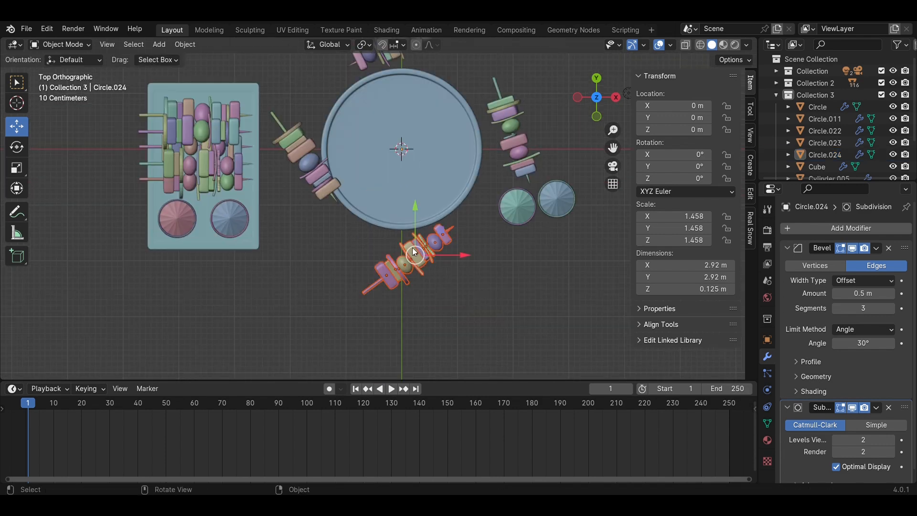
- Move the diagonal skewer lying in front of the round plate onto the plate's front right area
left_click_drag(412, 247, 476, 194)
scroll(476, 193, "up", 2)
left_click_drag(451, 155, 451, 149)
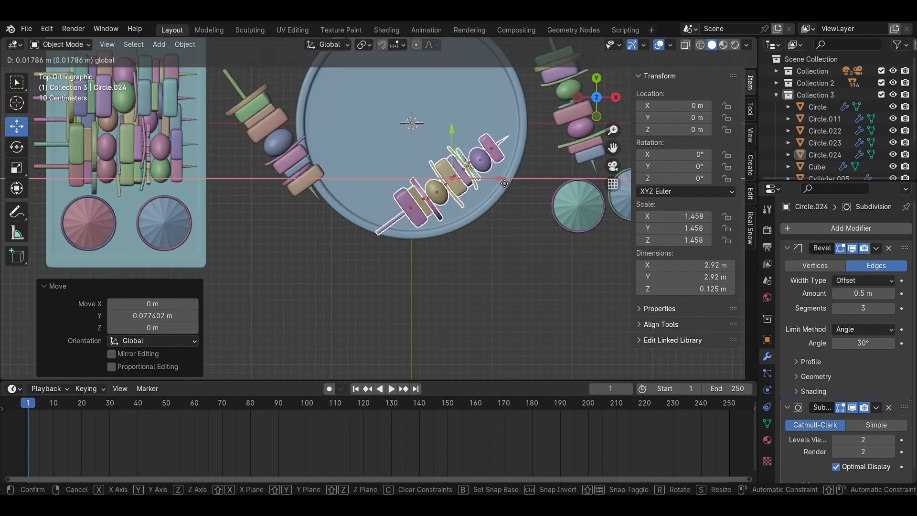
left_click_drag(482, 178, 492, 178)
left_click(492, 222)
- Rotate the skewer on the plate's right to the same diagonal and move it about 2.01 m along -X onto the plate
middle_click_drag(487, 221, 444, 280, "shift")
scroll(444, 279, "down", 2)
left_click_drag(538, 211, 465, 99)
key("r")
left_click(558, 112)
left_click_drag(531, 179, 419, 179)
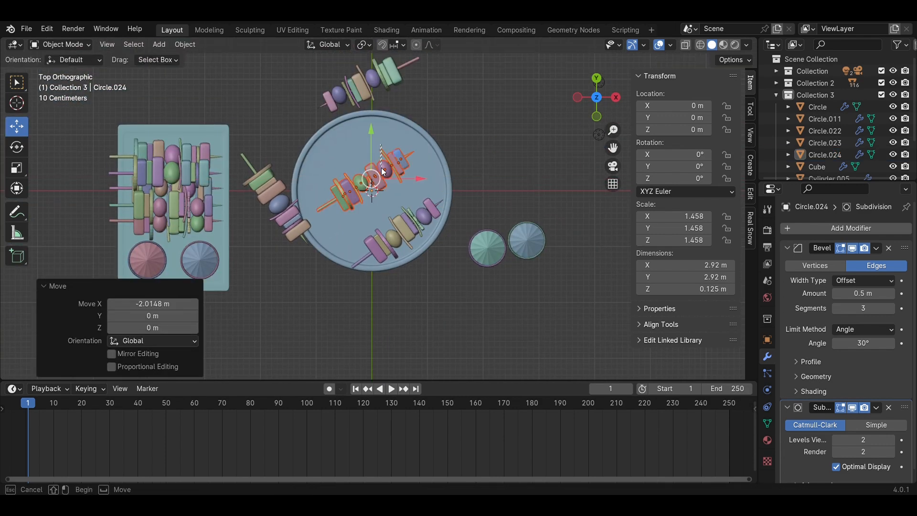
left_click(380, 141)
key("ctrl+z")
- Shift the second skewer forward and toward -X so it lies closely alongside the front skewer on the plate
left_click_drag(372, 140, 373, 164)
left_click_drag(430, 209, 414, 209)
left_click_drag(368, 160, 370, 170)
scroll(498, 242, "up", 3)
left_click_drag(405, 226, 390, 226)
left_click_drag(343, 179, 343, 182)
left_click(428, 293)
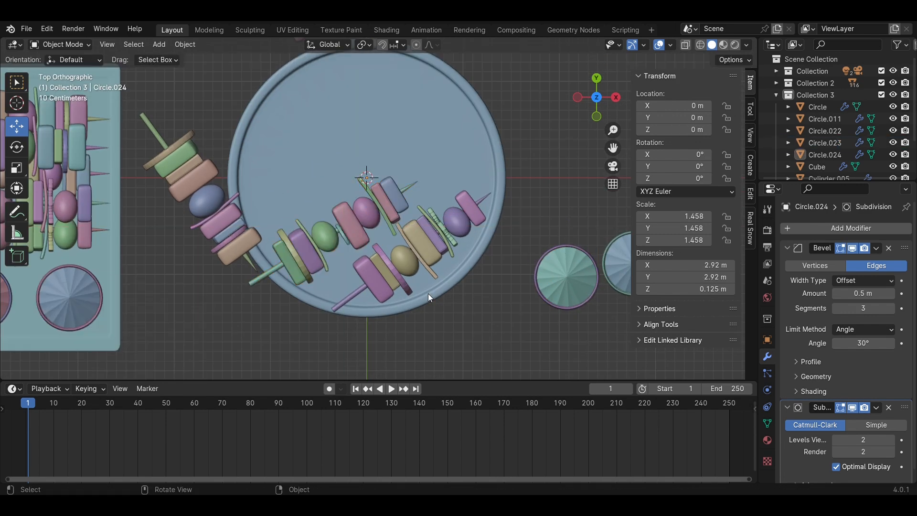
- With the plate temporarily hidden, rotate the skewer on its left about -82.3° and place it behind the first two
scroll(428, 293, "down", 2)
left_click_drag(281, 258, 220, 131)
left_click(893, 155)
left_click_drag(307, 206, 401, 205)
key("r")
left_click(420, 101)
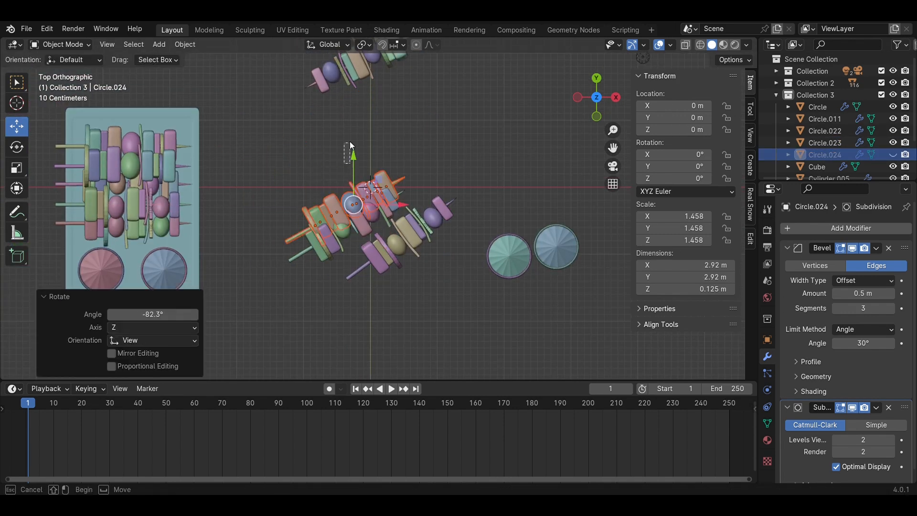
left_click_drag(352, 151, 353, 125)
left_click_drag(400, 179, 409, 178)
left_click(461, 165)
left_click(893, 155)
- Turn the skewer behind the round plate and move it onto the plate as the rearmost of four parallel skewers
middle_click_drag(462, 113, 486, 212, "shift")
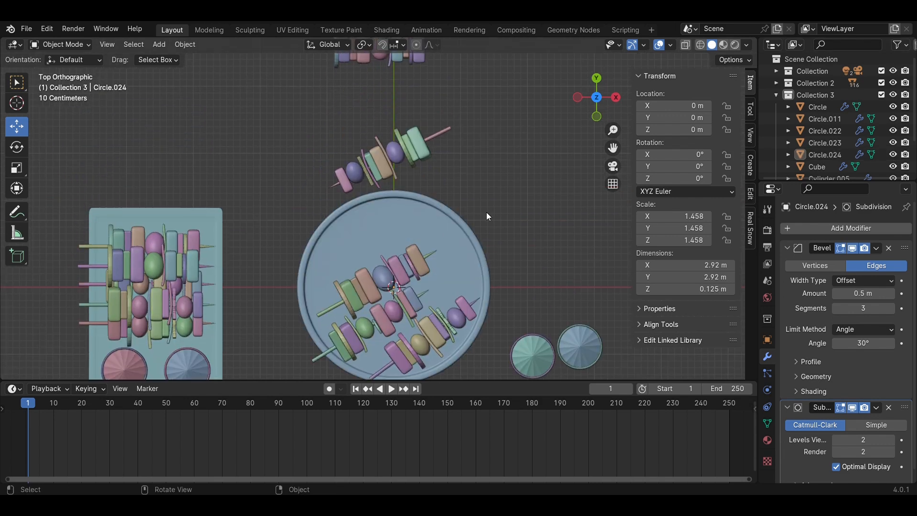
left_click(306, 86)
scroll(526, 207, "up", 2)
key("r")
left_click(528, 148)
left_click_drag(382, 94, 382, 201)
left_click_drag(427, 246, 395, 246)
left_click_drag(349, 199, 348, 211)
middle_click_drag(402, 204, 404, 143, "shift")
left_click_drag(334, 163, 334, 153)
scroll(449, 191, "down", 4)
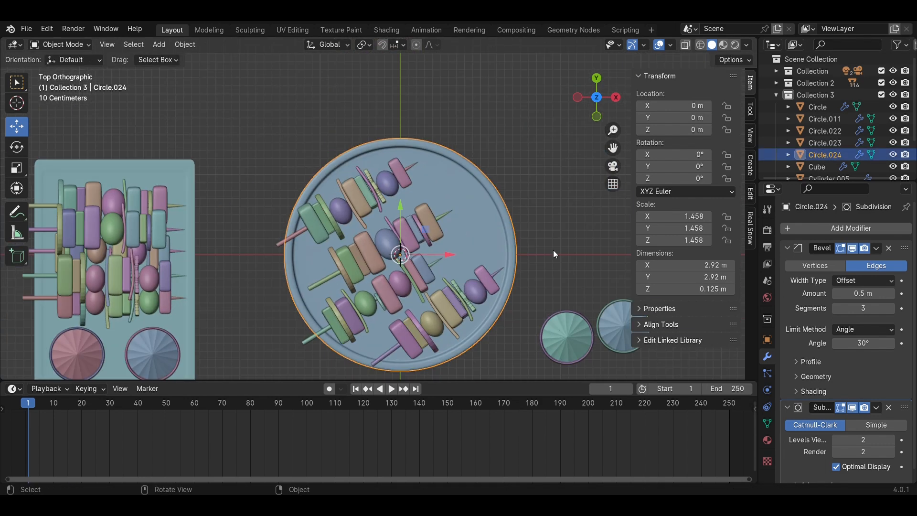
- Delete the two filled bowls beside the round plate
left_click(553, 250)
middle_click_drag(553, 251, 420, 201, "shift")
left_click_drag(553, 338, 424, 254)
key("s")
left_click_drag(510, 281, 477, 281)
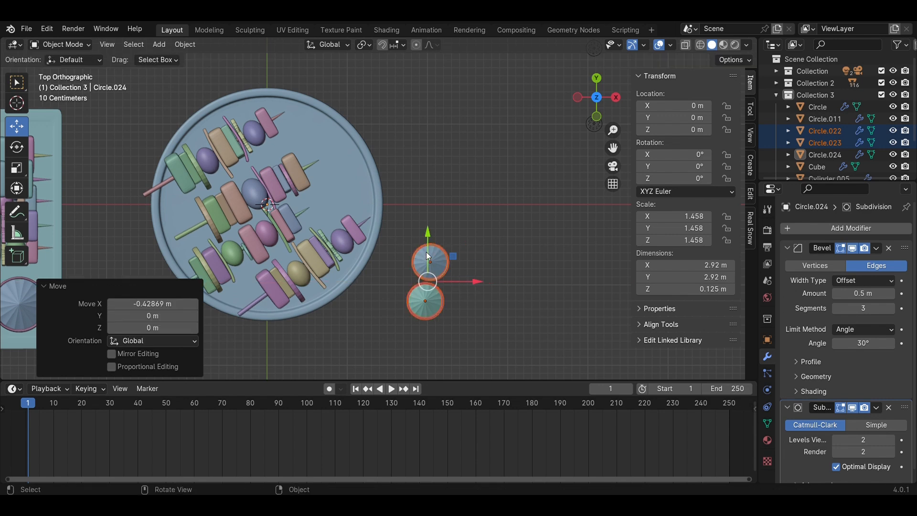
key("x")
left_click(425, 241)
- Hide the round plate and shift the second skewer from the front slightly along X and Y
scroll(306, 284, "up", 2)
middle_click_drag(306, 283, 426, 274, "shift")
left_click(893, 131)
scroll(440, 191, "down", 2)
left_click_drag(294, 282, 319, 235)
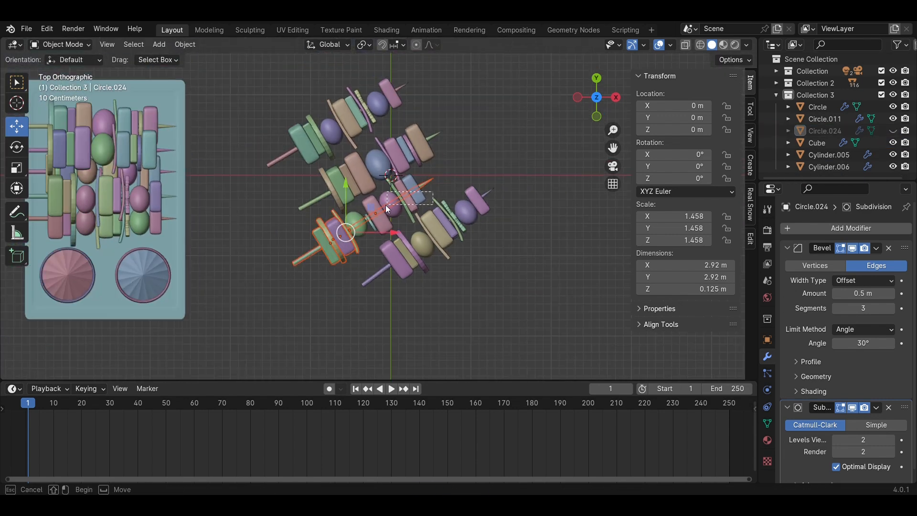
left_click_drag(422, 218, 435, 217)
left_click_drag(384, 170, 385, 162)
left_click(529, 206)
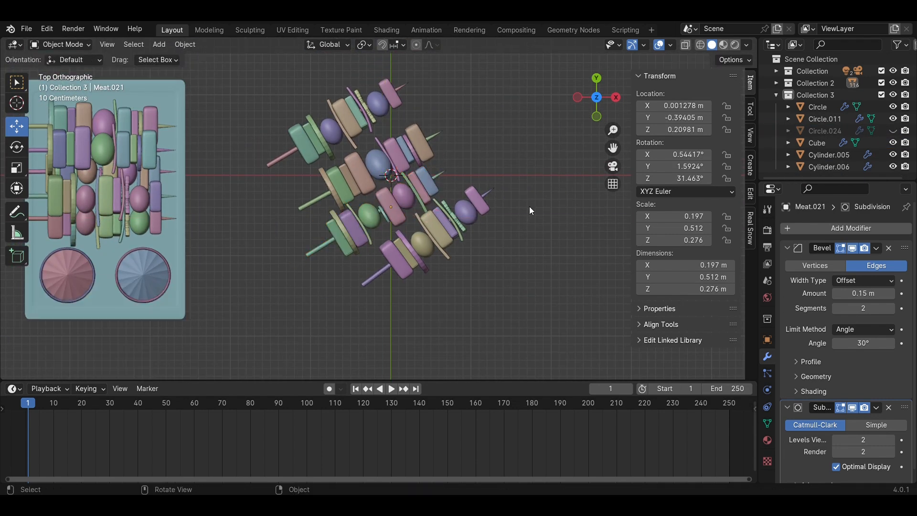
- Select the front skewer and nudge its position to adjust the spacing from its neighbour
middle_click_drag(530, 207, 491, 190)
left_click_drag(483, 299, 344, 253)
left_click_drag(435, 214, 431, 221)
left_click(473, 186)
- Select every piece of the third skewer from the front and shift it along +X and about 0.17 m along Y
scroll(473, 186, "up", 3)
key("KP_7")
middle_click_drag(448, 193, 443, 223, "shift")
left_click_drag(482, 193, 391, 164)
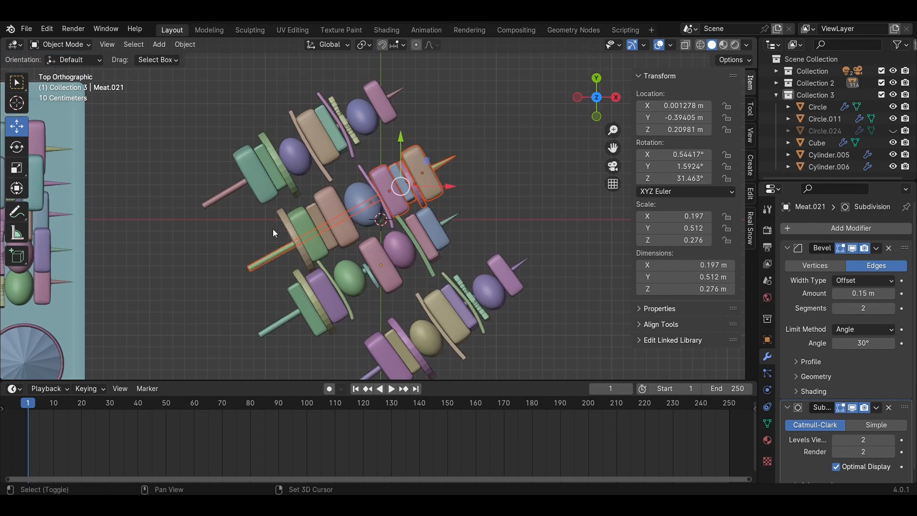
key("ctrl+z")
left_click(386, 209, "shift")
left_click_drag(412, 205, 433, 203)
left_click_drag(385, 155, 385, 135)
left_click_drag(433, 184, 440, 184)
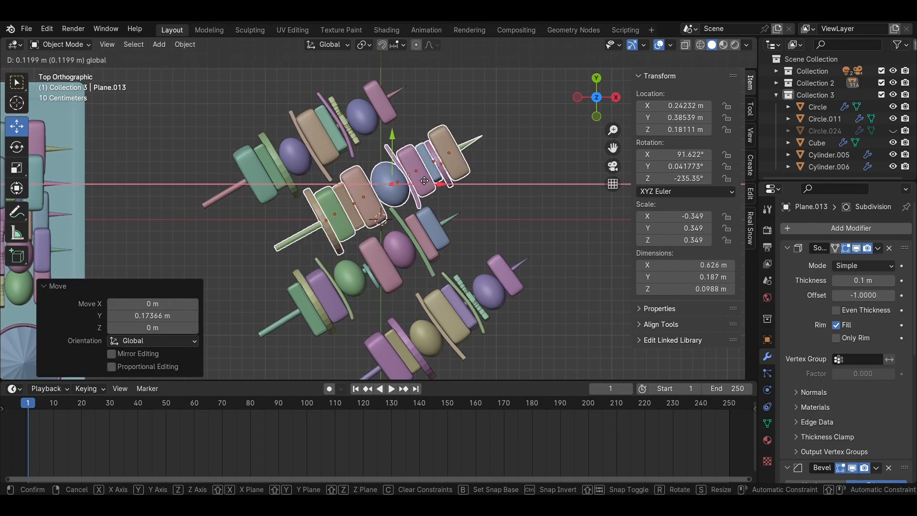
left_click(516, 191)
- Show the round plate again and enlarge it to a scale of about 1.507, roughly 3.01 m across
left_click(893, 131)
middle_click_drag(544, 258, 495, 248)
left_click(509, 207)
key("s")
left_click(609, 86)
key("s")
left_click(640, 72)
- Move the front skewer about 0.09 m along Y on the plate and save the file
left_click(893, 131)
left_click_drag(503, 353, 282, 301)
left_click(893, 131)
left_click_drag(405, 277, 411, 269)
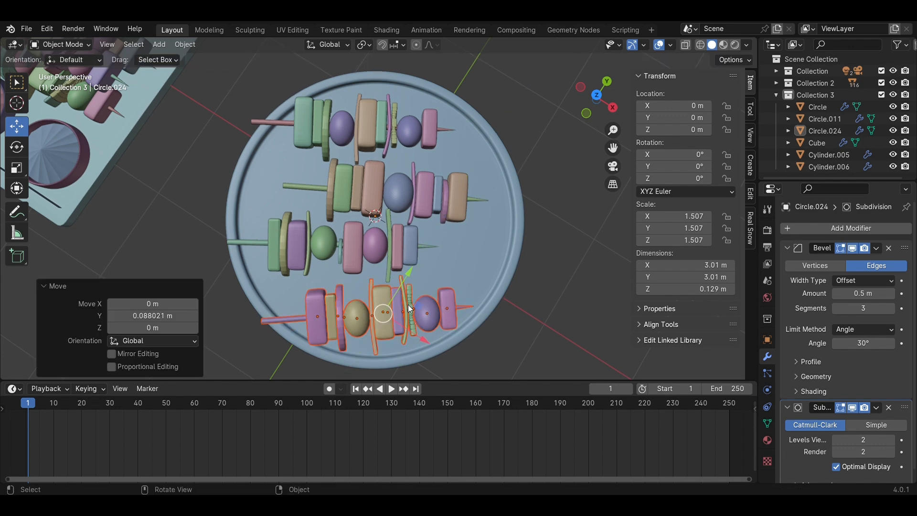
middle_click_drag(408, 305, 411, 213)
left_click(543, 207)
middle_click_drag(543, 208, 583, 205)
key("ctrl+s")
- Rotate one of the spare skewers behind the plate to the same diagonal and move it over the two middle skewers
scroll(530, 182, "down", 5)
left_click_drag(472, 145, 299, 77)
key("KP_7")
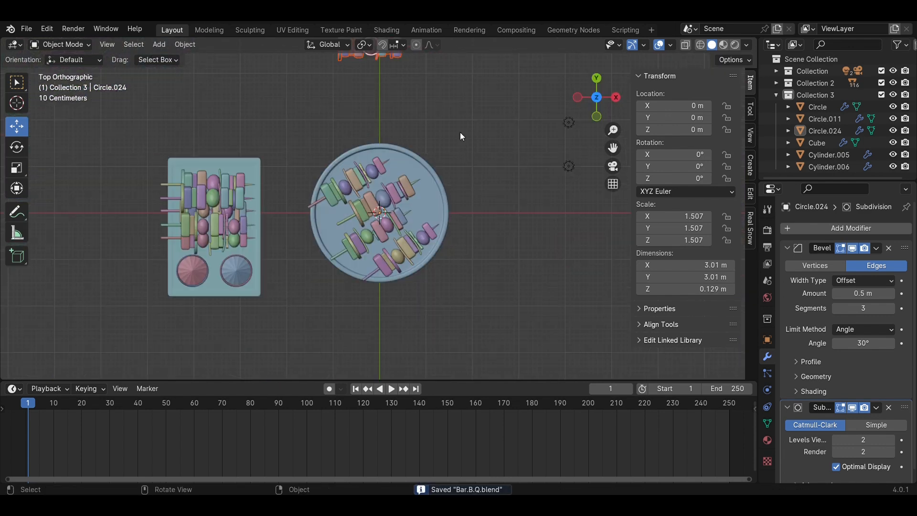
key("r")
left_click(398, 105)
scroll(397, 105, "down", 4)
scroll(454, 242, "up", 7)
left_click_drag(375, 72, 361, 198)
key("r")
left_click(356, 176)
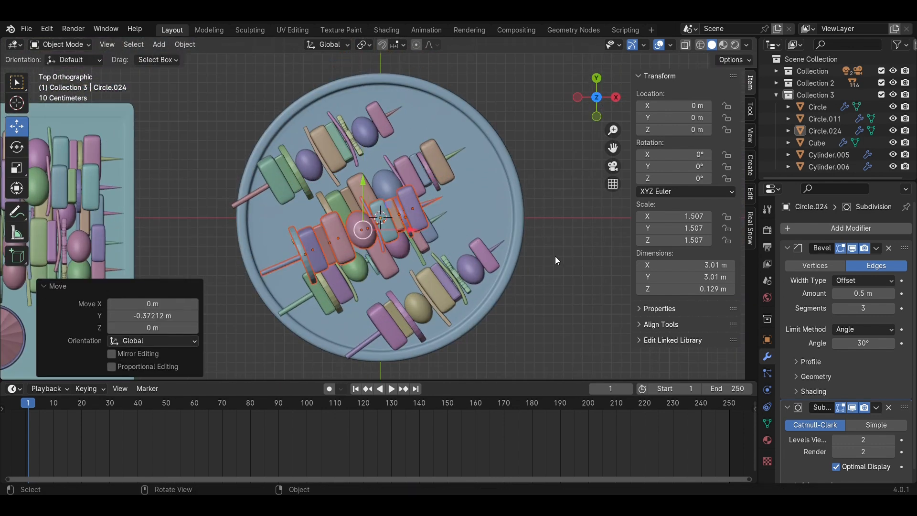
- Check how the skewers sit on the round plate and save the file
left_click(596, 116)
scroll(400, 130, "up", 3)
key("alt+z")
middle_click_drag(388, 191, 415, 282)
scroll(416, 282, "down", 4)
key("ctrl+s")
left_click(684, 46)
scroll(549, 286, "down", 4)
middle_click_drag(550, 286, 508, 297)
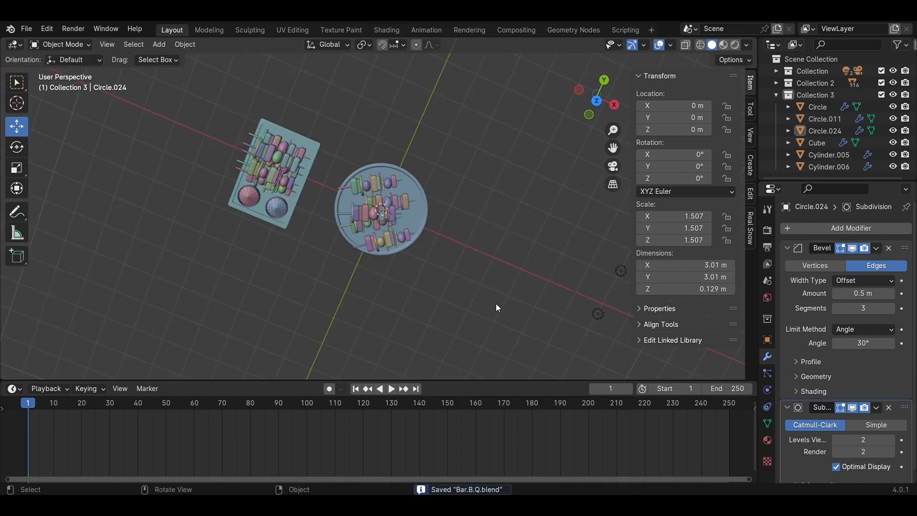
key("KP_0")
left_click(362, 141)
left_click(16, 147)
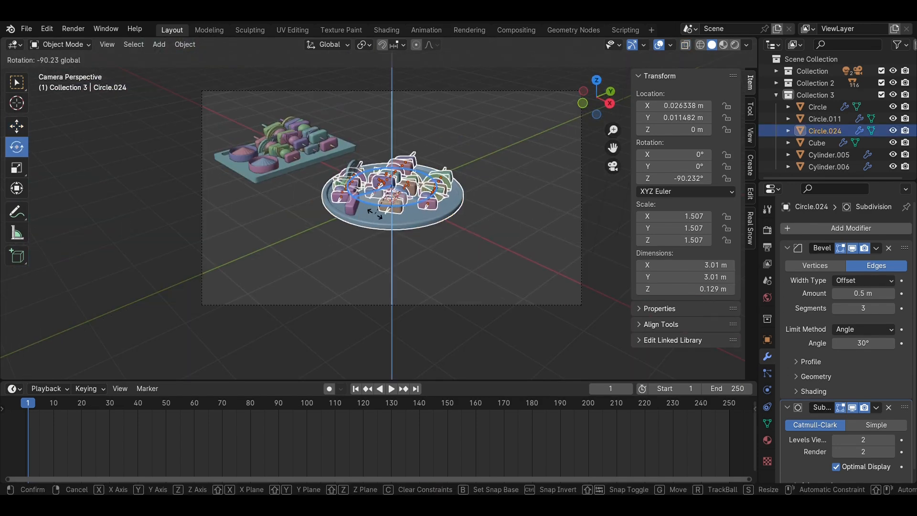
key("ctrl+z")
- Rotate the round plate with its skewers about -88° around Z and move it to about 2.57 m on Y
left_click(470, 244)
middle_click_drag(471, 244, 488, 285)
left_click(613, 165)
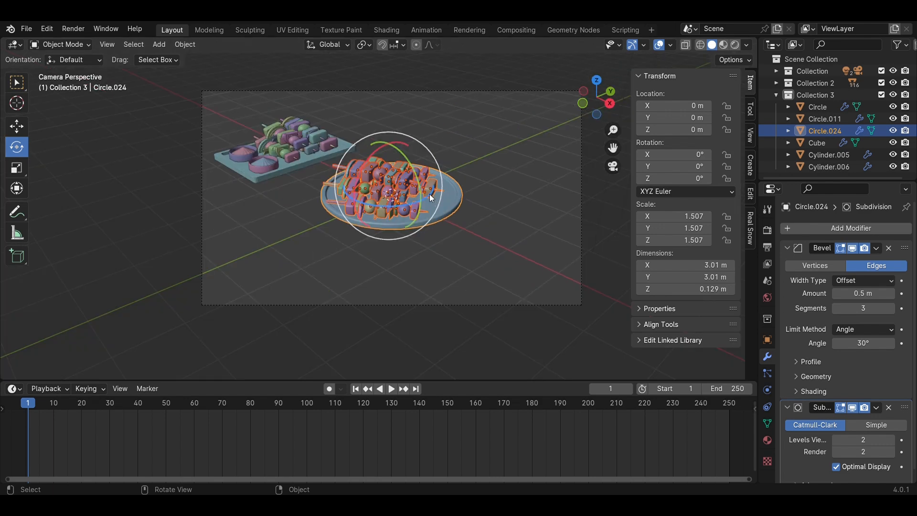
left_click_drag(428, 200, 382, 235)
left_click(17, 126)
left_click_drag(428, 177, 507, 146)
left_click(406, 220)
left_click_drag(390, 212, 165, 101)
left_click_drag(324, 154, 367, 183)
key("ctrl+z")
key("ctrl+z")
- Select the rectangular tray with its bowls and skewers and move it along Y toward the round plate
left_click_drag(341, 186, 229, 111)
left_click_drag(325, 154, 388, 175)
scroll(382, 212, "up", 3)
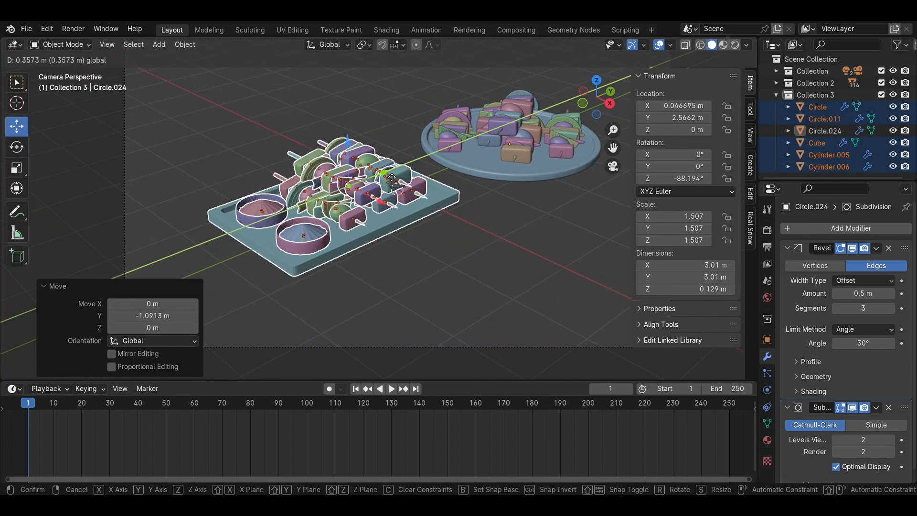
middle_click_drag(421, 191, 396, 219, "shift")
- Select the round plate with all its skewers and rotate the serving around the Z axis in the camera view
left_click(526, 239)
left_click_drag(584, 220, 407, 83)
left_click(414, 238)
middle_click_drag(573, 264, 500, 286)
left_click_drag(608, 319, 440, 139)
middle_click_drag(458, 177, 496, 144)
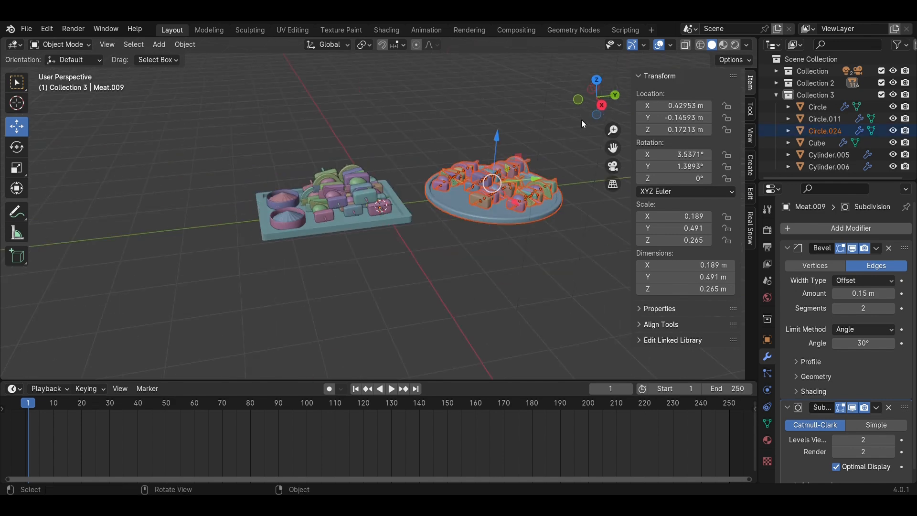
left_click(613, 166)
key("r")
key("z")
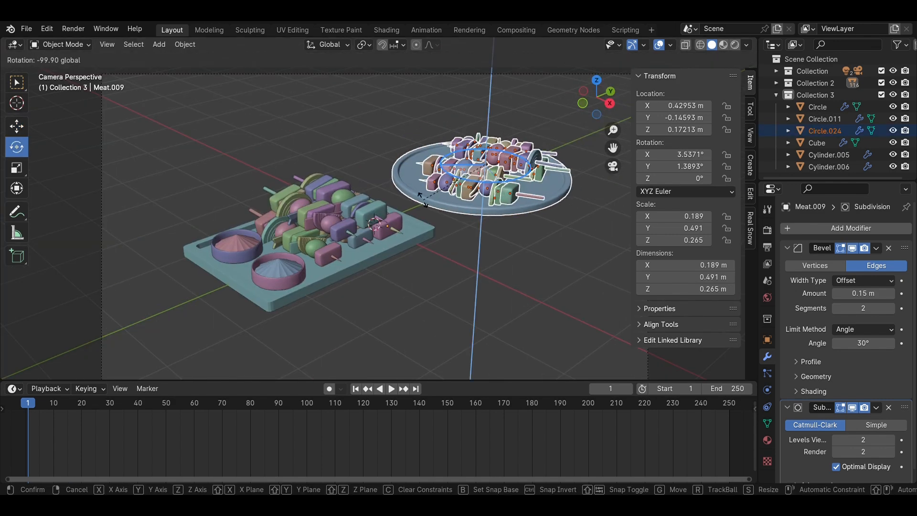
left_click(556, 207)
- Select the rectangular tray with its bowls and skewers, rotate it about 22° around Z and scale it uniformly by 1.226
left_click(482, 283)
middle_click_drag(483, 284, 420, 310)
left_click_drag(403, 252, 143, 75)
left_click(595, 112)
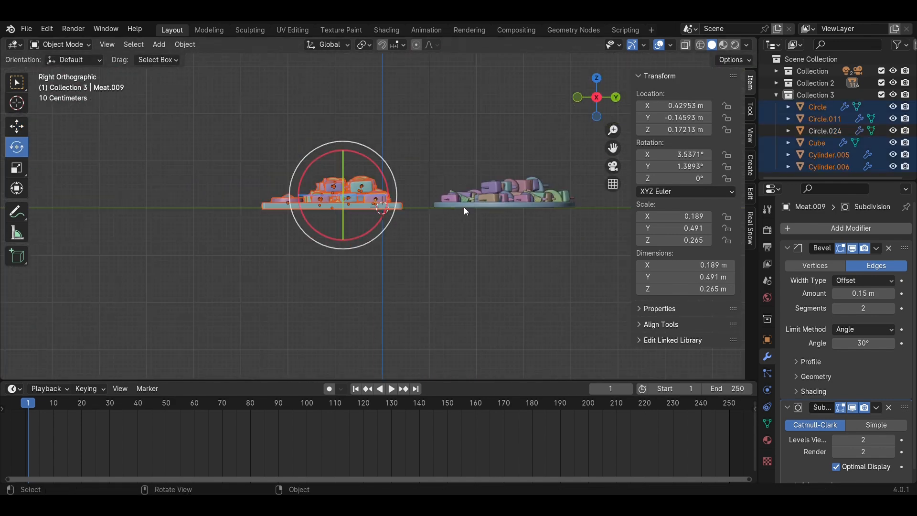
left_click(612, 165)
middle_click_drag(482, 196, 480, 200)
key("KP_0")
key("r")
key("z")
left_click(426, 268)
key("s")
left_click(448, 282)
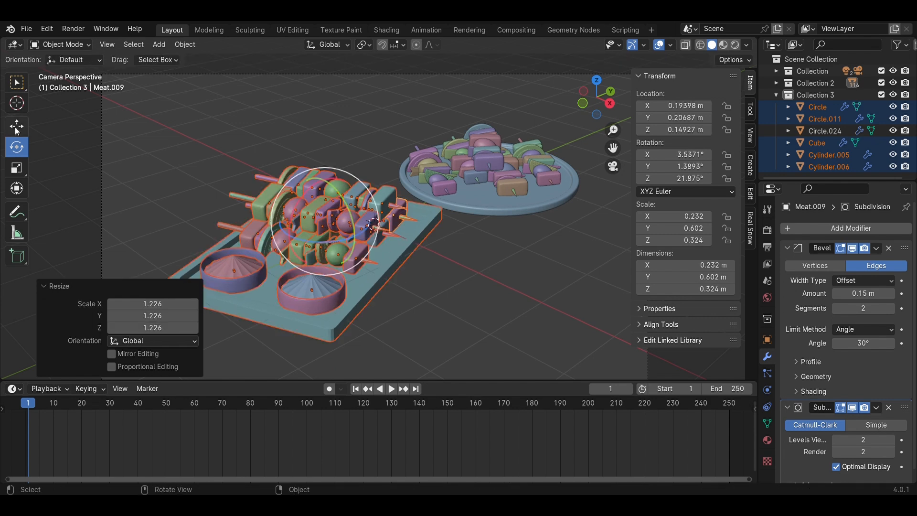
- Move the rectangular tray with its skewers and bowls away from the round plate within the camera frame
left_click(16, 126)
left_click_drag(361, 200, 338, 216)
scroll(476, 266, "down", 3)
key("KP_7")
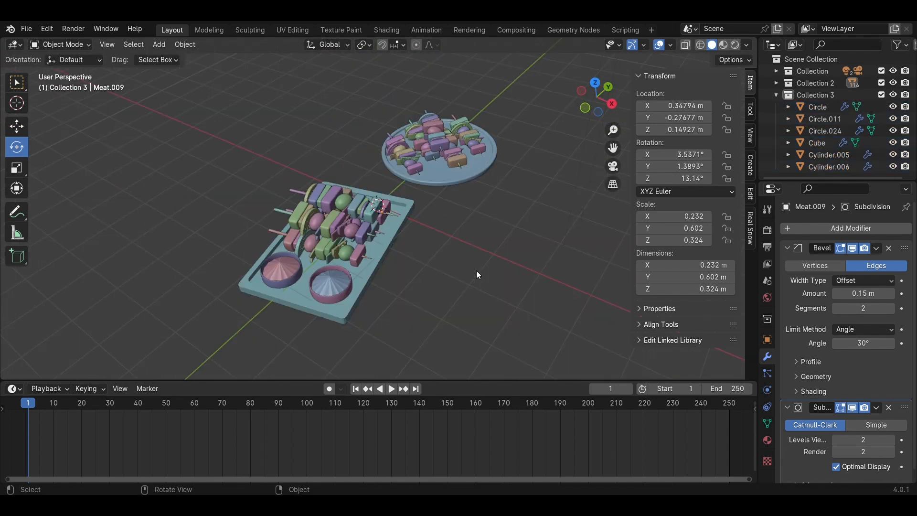
key("KP_0")
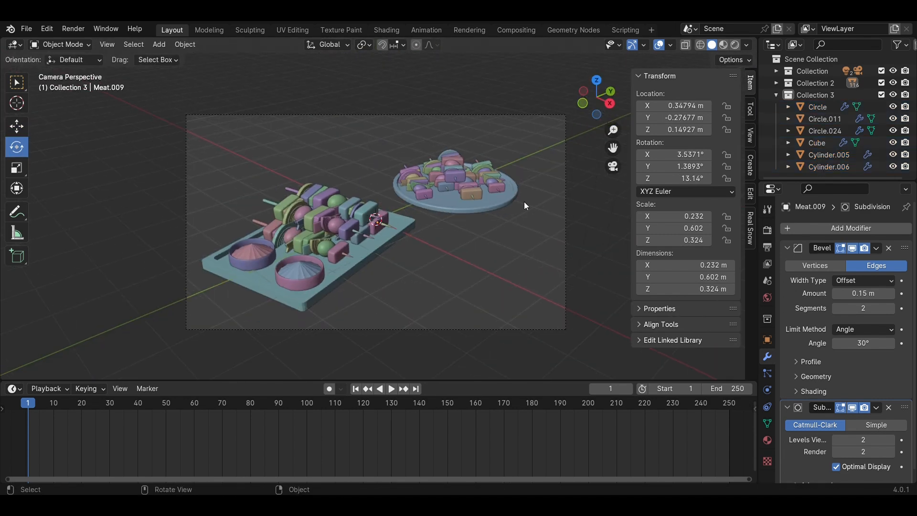
- Enlarge the round plate with its skewers and shift it beside the rectangular tray
key("KP_7")
left_click_drag(303, 102, 405, 205)
key("s")
left_click(426, 191)
left_click(17, 126)
left_click_drag(417, 162, 429, 162)
key("KP_0")
left_click(486, 290)
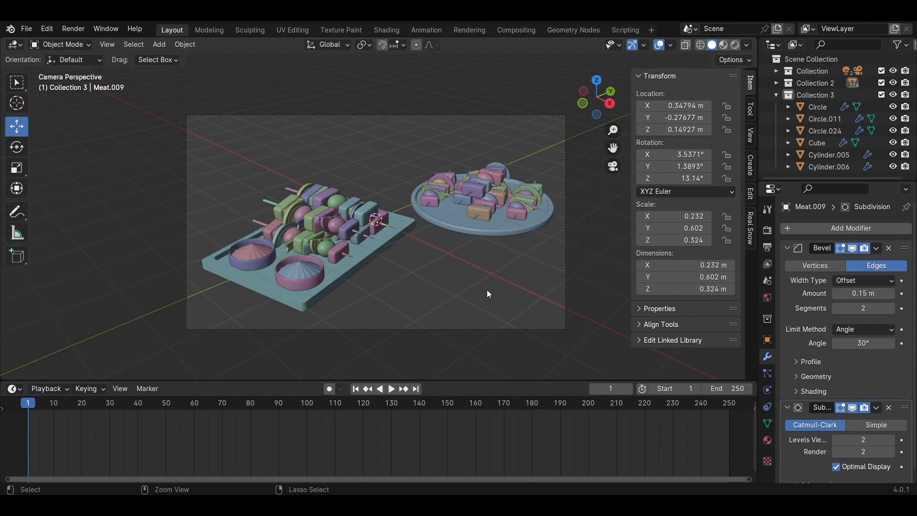
- Switch the camera to an orthographic lens, set its Y location to -6.2058 m, and adjust its orthographic scale
left_click(858, 71)
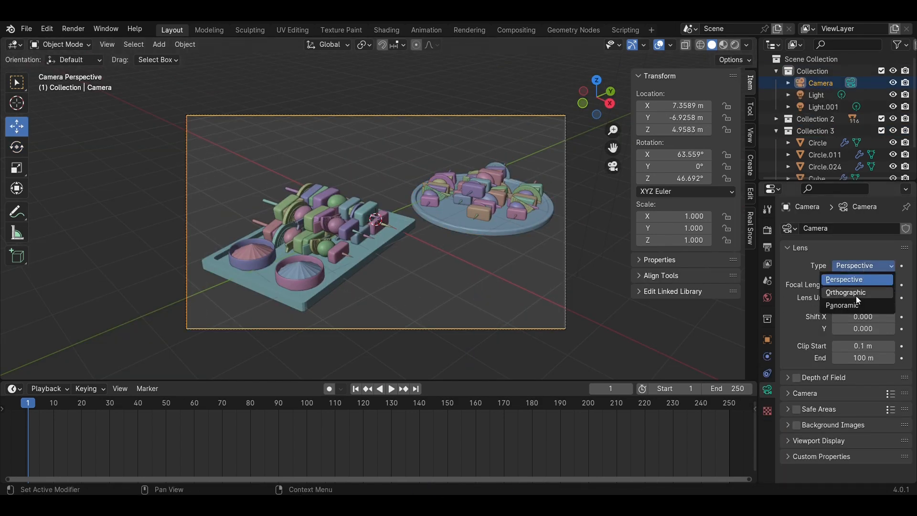
left_click(856, 296)
mouse_move(863, 285)
left_mouse_down()
mouse_move(873, 285)
mouse_move(854, 285)
left_mouse_up()
left_click(767, 340)
left_click_drag(857, 277, 892, 278)
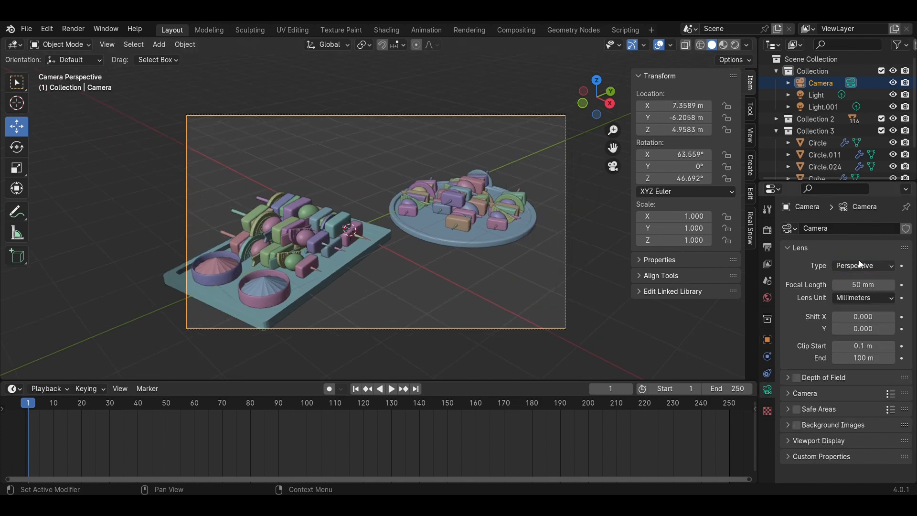
left_click(858, 262)
left_click(864, 272)
left_click_drag(864, 281, 800, 289)
- Try camera X rotations of 70° and 55°
left_click(766, 339)
left_click(849, 304)
type("70")
key("Return")
left_click(857, 304)
type("55")
left_click(859, 314)
- Set the camera's Z location to 4.8183 m and its rotation to 65° on X and 50° on Z
left_click_drag(857, 290, 770, 289)
key("Escape")
left_click(857, 305)
type("65")
key("Return")
left_click(857, 328)
type("50")
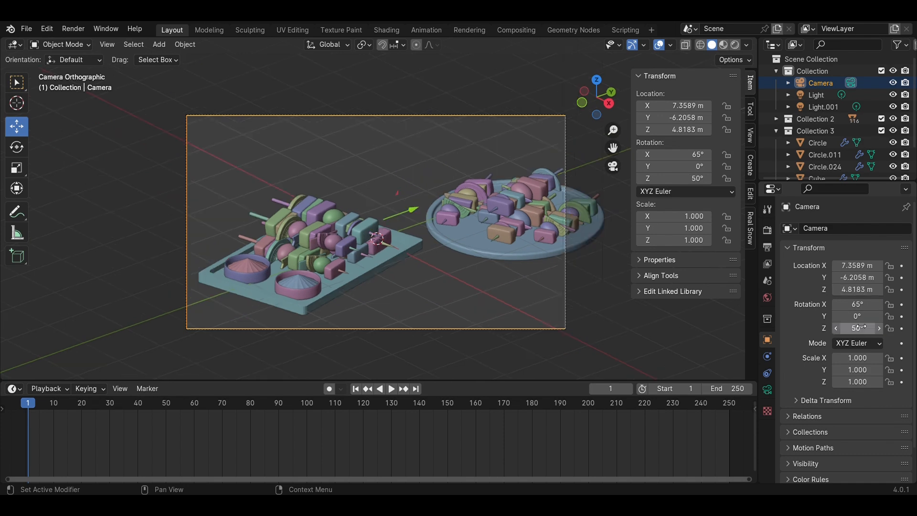
- Set the camera's Y location to -5.5858 m and its orthographic scale to 7.814
left_click_drag(857, 277, 887, 277)
left_click(767, 390)
mouse_move(862, 285)
left_mouse_down()
mouse_move(891, 284)
mouse_move(865, 284)
left_mouse_up()
left_click(431, 276)
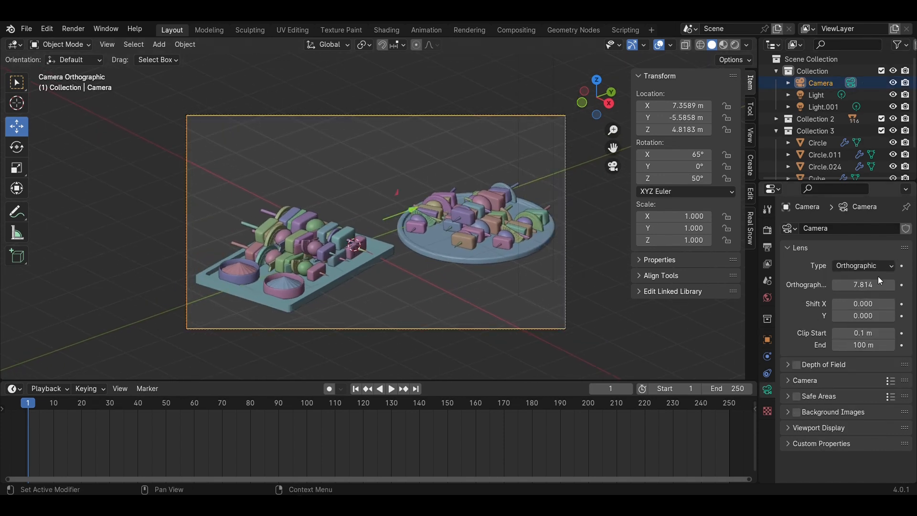
- Try a perspective lens with the camera's X rotation at 55°, and return to the orthographic lens
left_click(856, 266)
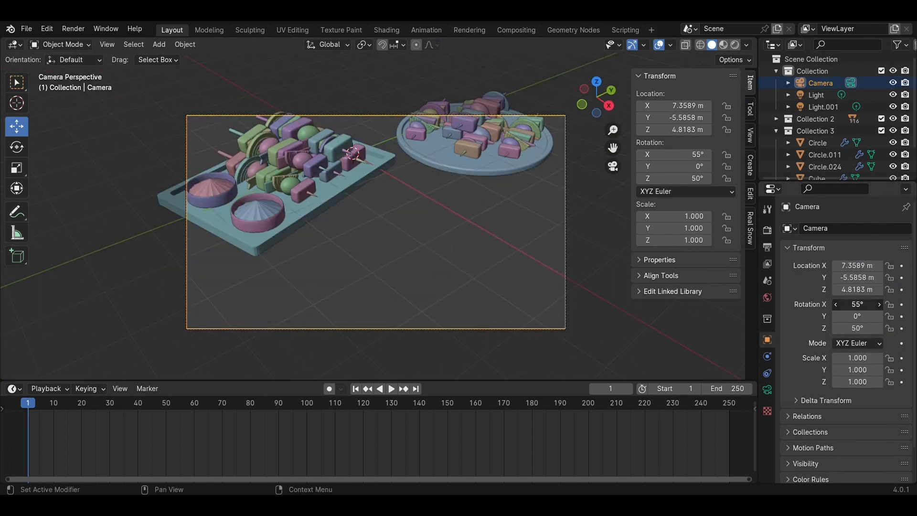
left_click(767, 390)
left_click(863, 265)
left_click(840, 293)
- Rotate the camera to 65° on X and Z, place it at Y -2.7758 m and Z 3.8583 m, and preview it rendered
left_click(767, 339)
left_click_drag(880, 284, 854, 304)
left_click_drag(858, 328, 864, 328)
mouse_move(857, 290)
left_mouse_down()
mouse_move(908, 277)
mouse_move(852, 304)
mouse_move(869, 278)
left_mouse_up()
key("z")
key("z")
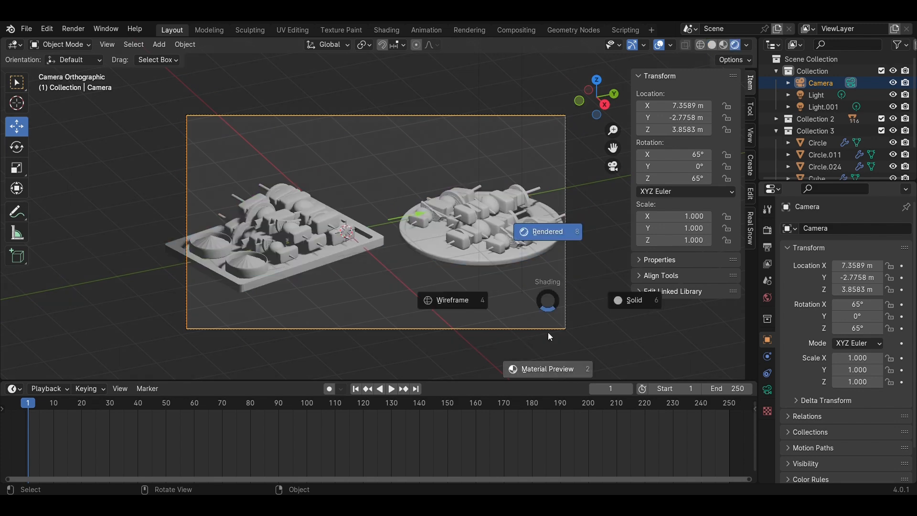
key("z")
- Move the round plate with its skewers to the other side of the rectangular tray, toward the back
mouse_move(590, 285)
left_mouse_down()
mouse_move(408, 169)
mouse_move(432, 164)
left_mouse_up()
key("KP_7")
left_click(454, 188)
left_click_drag(432, 195, 354, 114)
left_click_drag(439, 157, 318, 157)
left_click_drag(420, 292, 409, 256)
key("KP_0")
- Shift the round plate with its skewers and rotate it -32.8° about the Z axis
key("KP_7")
left_click_drag(353, 219, 239, 125)
key("r")
left_click(305, 143)
mouse_move(323, 157)
left_mouse_down()
mouse_move(379, 158)
mouse_move(336, 168)
left_mouse_up()
key("KP_0")
left_click(17, 147)
left_click_drag(291, 196, 268, 218)
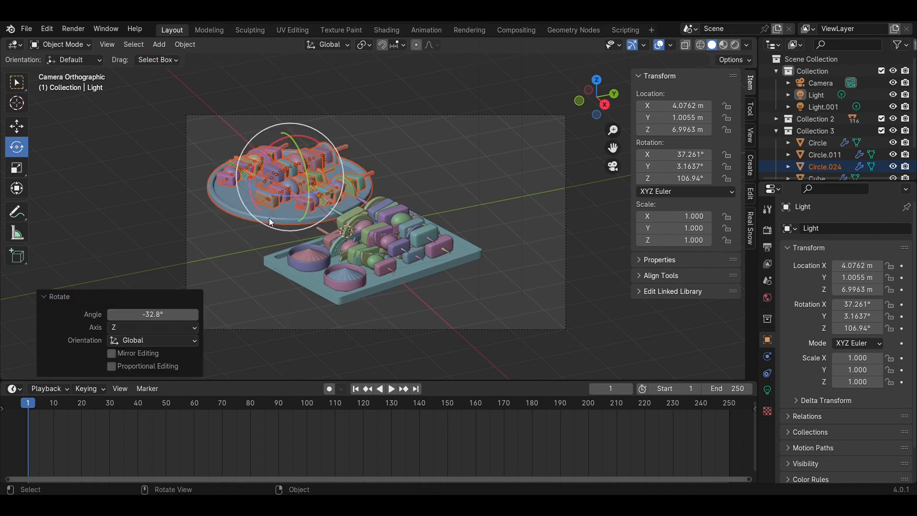
- Try hiding both lights while selecting the rectangular tray group, and show them again
key("KP_7")
left_click_drag(440, 249, 366, 163)
key("KP_0")
left_click(893, 95)
left_click(893, 107)
left_click(893, 95)
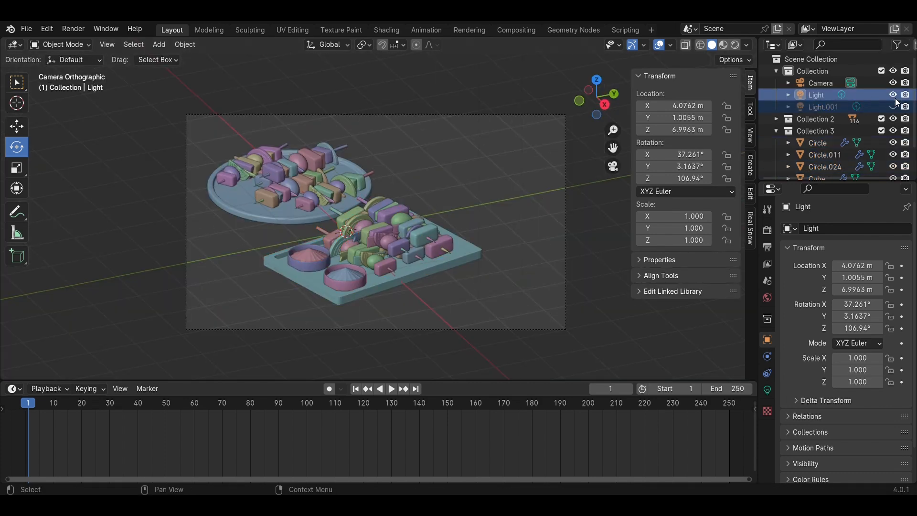
left_click(893, 107)
- Enlarge the rectangular tray with its skewers and bowls so it fills more of the camera frame
key("KP_7")
left_click_drag(420, 251, 374, 173)
key("KP_0")
key("s")
left_click(17, 126)
scroll(378, 208, "up", 2)
scroll(522, 289, "down", 2)
left_click(437, 147)
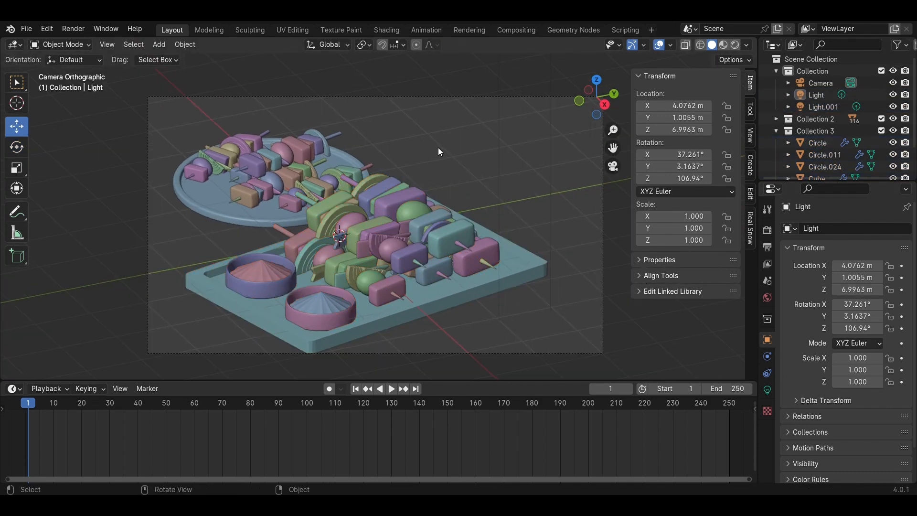
- Reframe the two dishes by setting the camera's Y location to -3.3358 m
key("KP_7")
left_click_drag(306, 176, 367, 214)
key("KP_0")
left_click_drag(297, 203, 205, 121)
left_click(820, 83)
left_click_drag(857, 277, 820, 278)
- Enlarge the round plate with its skewers, rotate it -32.2° about Z, and place it behind the tray
key("KP_7")
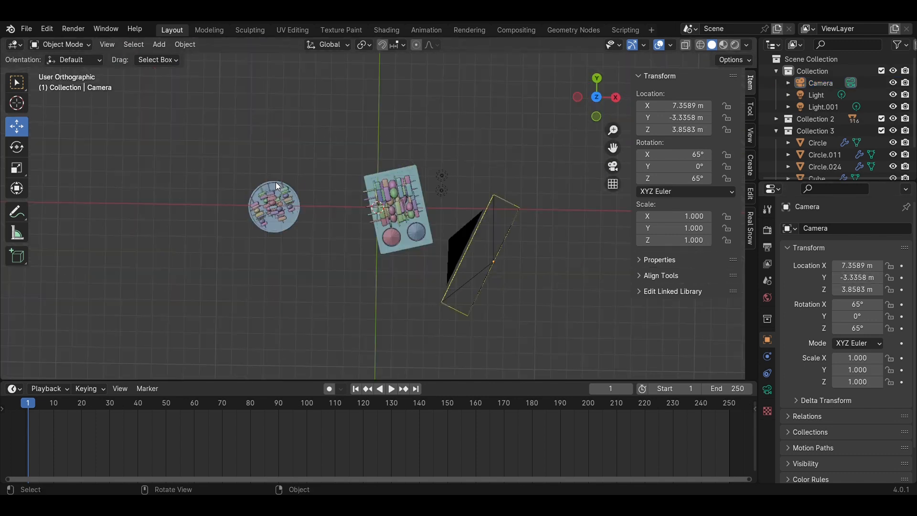
left_click_drag(241, 174, 309, 235)
left_click_drag(323, 207, 372, 207)
key("s")
left_click_drag(323, 159, 324, 187)
key("r")
left_click(385, 246)
key("KP_0")
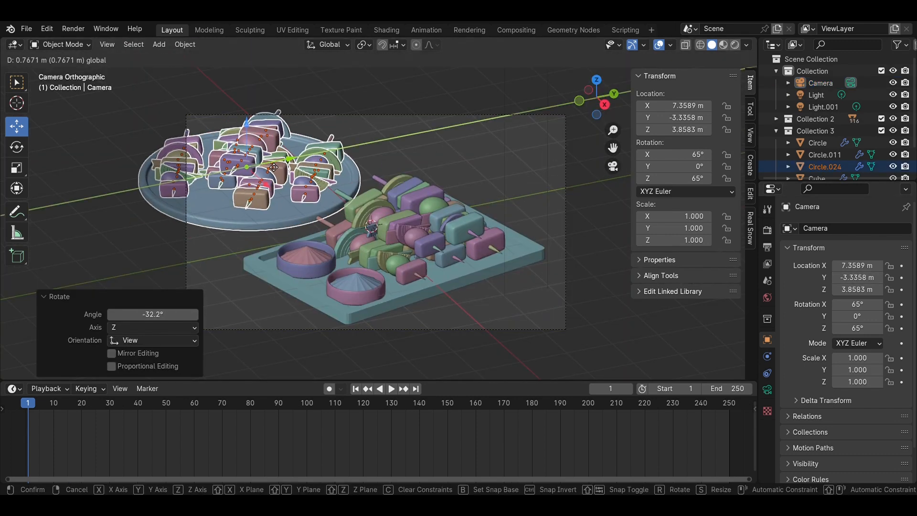
left_click(394, 151)
- Preview the camera view of both dishes in rendered shading
key("z")
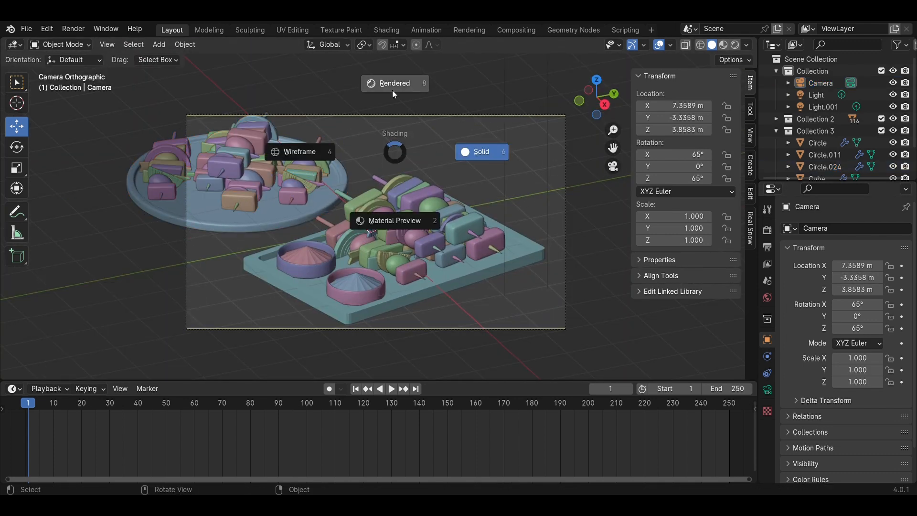
left_click(392, 87)
key("z")
left_click(534, 257)
- Add a ground plane in Collection 4, scaled to 7.075 at Z -0.23643 m, and save the file
key("KP_7")
left_click(776, 131)
left_click(788, 143)
key("shift+a")
key("s")
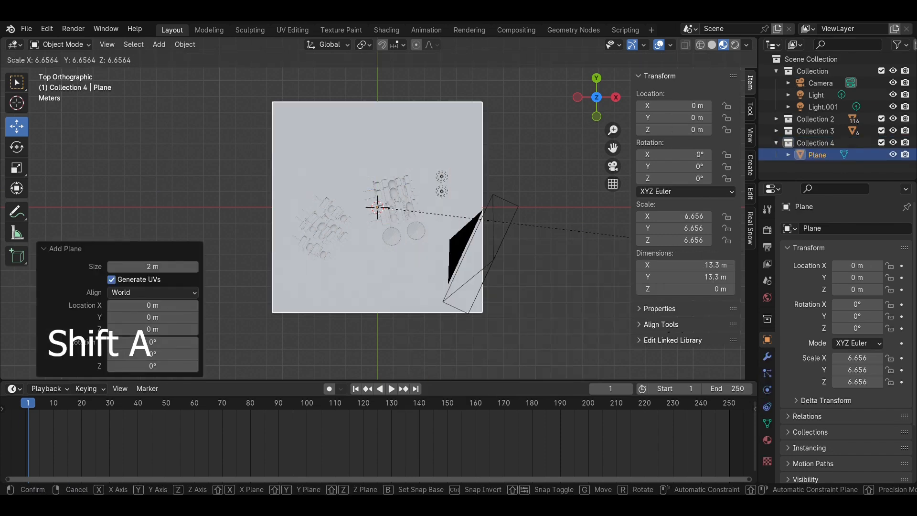
key("KP_1")
left_click_drag(374, 169, 374, 181)
scroll(374, 210, "up", 5)
left_click(398, 260)
key("KP_0")
key("z")
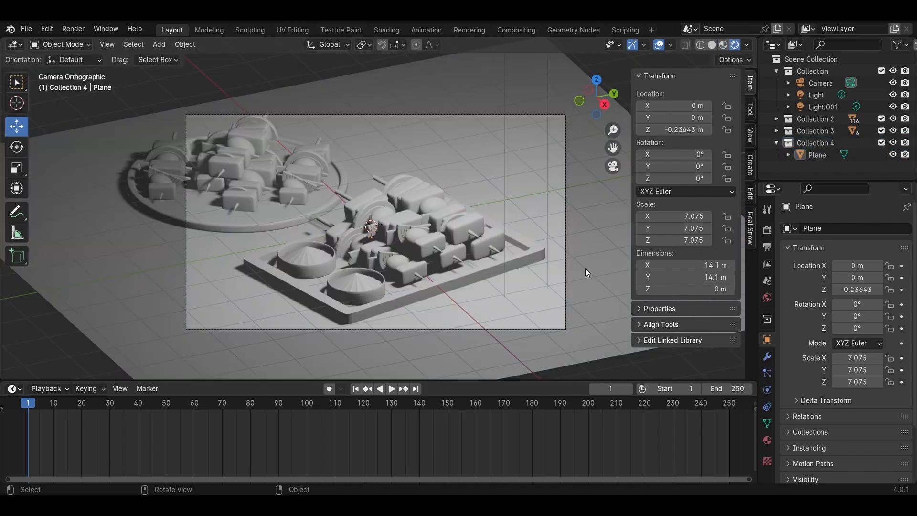
key("ctrl+s")
- Bevel all the radial edges of the pink cone inside the purple bowl
scroll(587, 267, "up", 4)
left_click(362, 318)
right_click(362, 318)
left_click(329, 274)
left_click(514, 284)
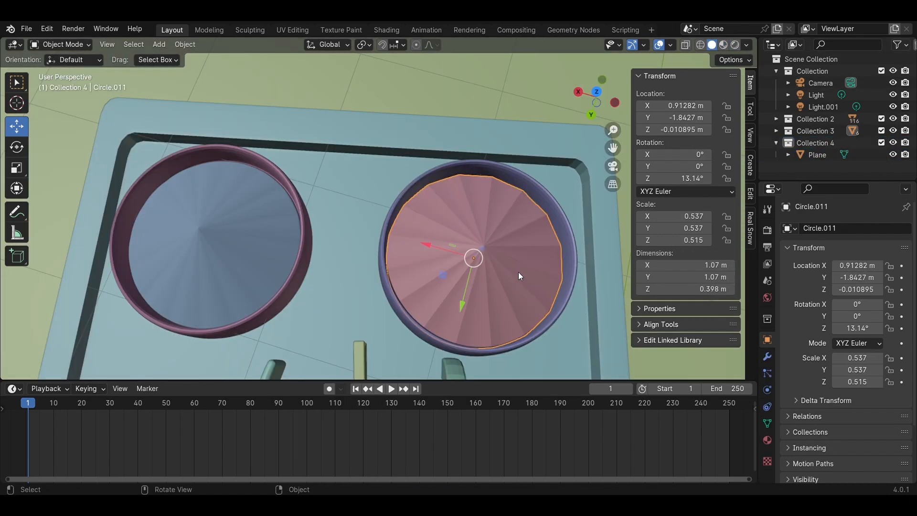
middle_click_drag(539, 268, 480, 262, "shift")
key("Tab")
scroll(471, 273, "up", 3)
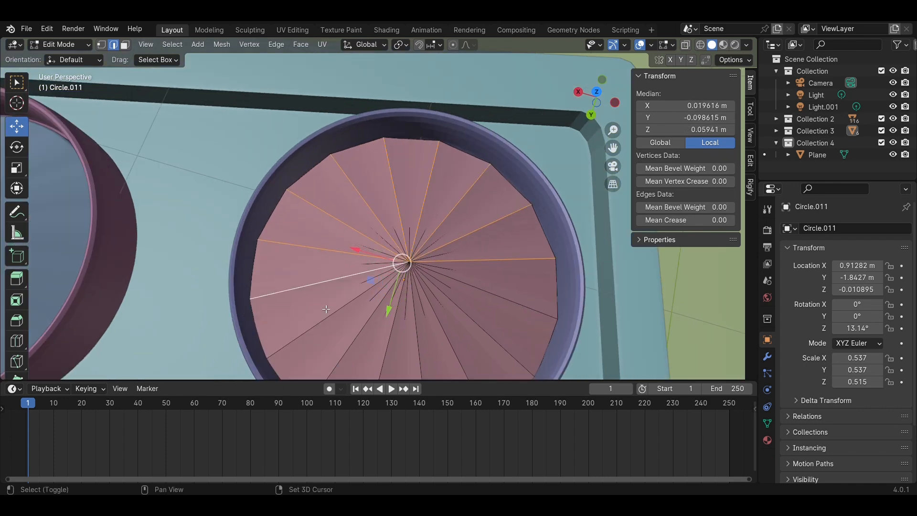
middle_click_drag(326, 308, 323, 263, "shift")
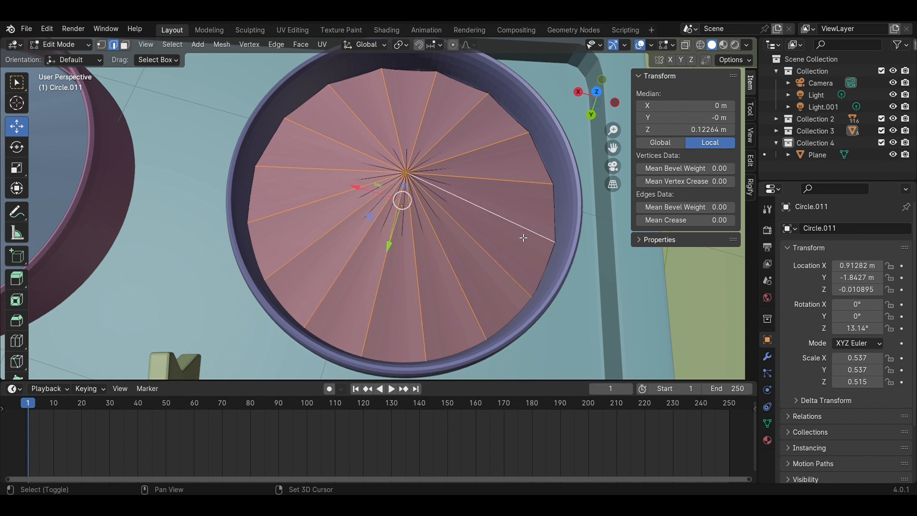
key("ctrl+b")
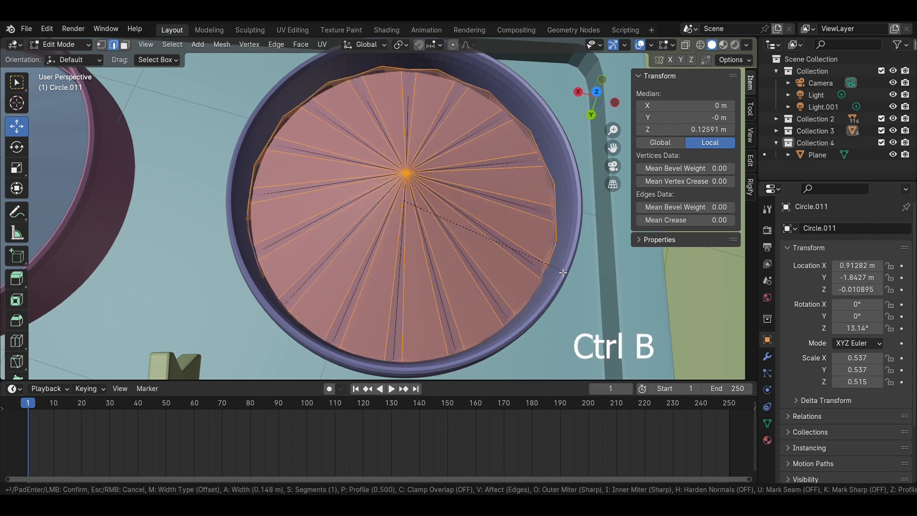
left_click(557, 272)
key("Tab")
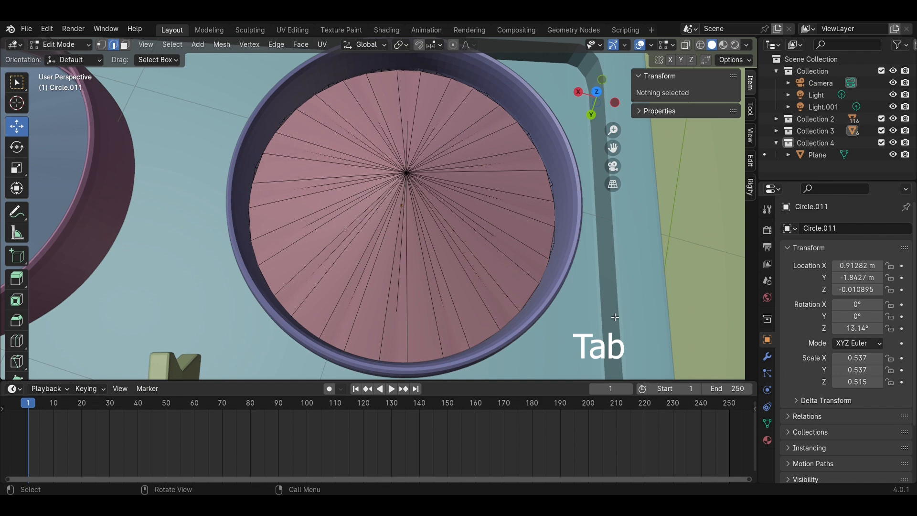
- Try to move the vertices at the pink cone's tip, and undo the move
left_click(596, 316)
middle_click_drag(596, 316, 402, 267)
scroll(402, 267, "down", 5)
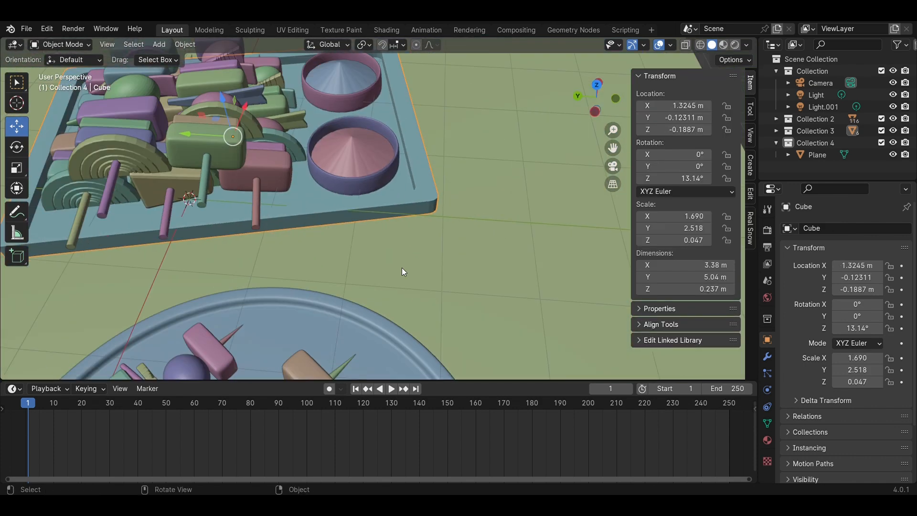
scroll(402, 267, "up", 5)
middle_click_drag(399, 186, 367, 288)
left_click(366, 288)
key("Tab")
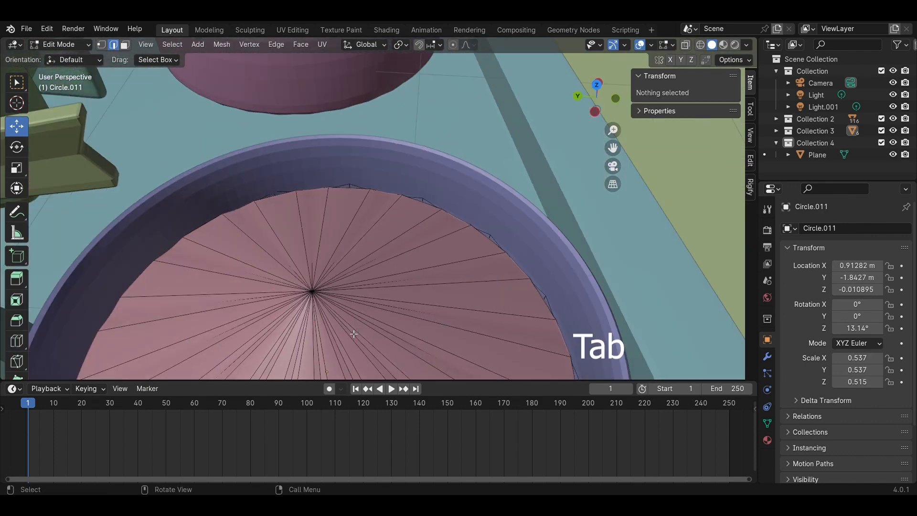
left_click_drag(294, 279, 294, 279)
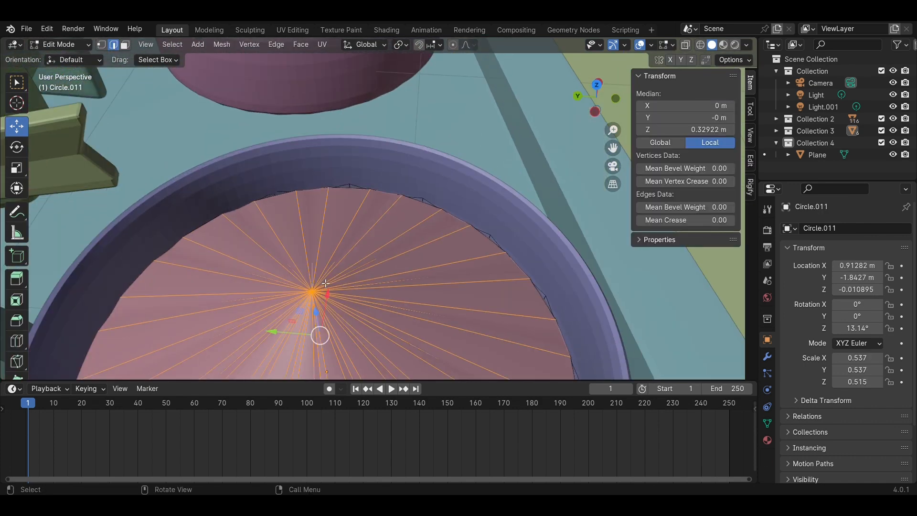
left_click(102, 46)
middle_click_drag(339, 302, 348, 241)
left_click_drag(374, 83, 370, 135)
key("ctrl+z")
- Add a centred loop cut around the pink cone and raise it about 0.029 m along Z
scroll(525, 169, "down", 1)
middle_click_drag(526, 170, 482, 215)
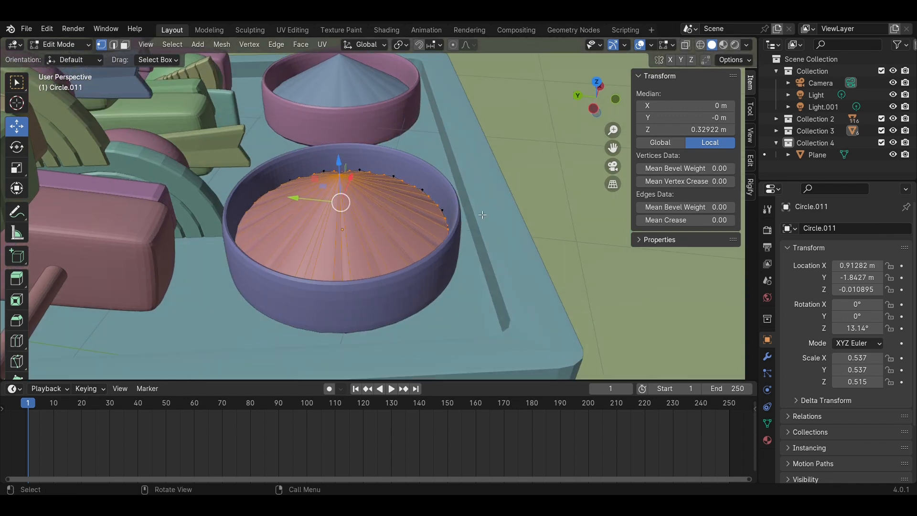
left_click(384, 236)
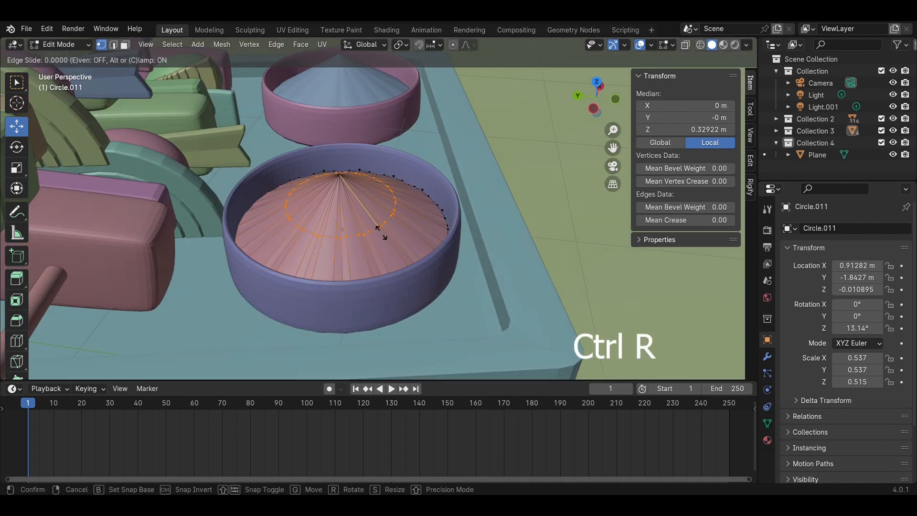
left_click(385, 236)
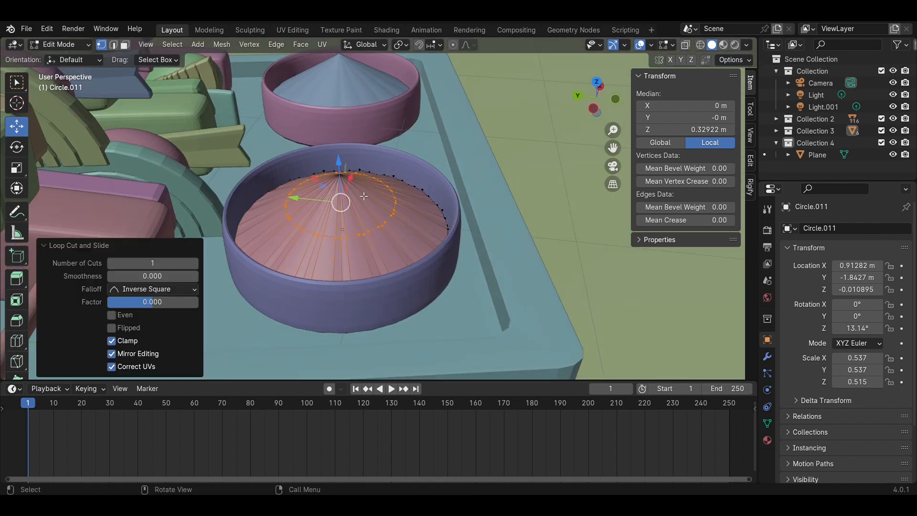
left_click_drag(341, 173, 341, 167)
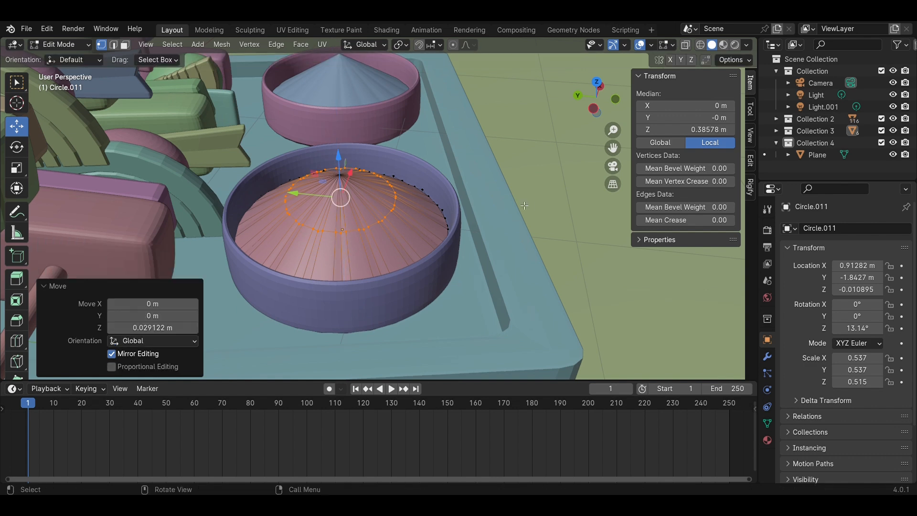
middle_click_drag(341, 167, 407, 147)
scroll(368, 104, "up", 2)
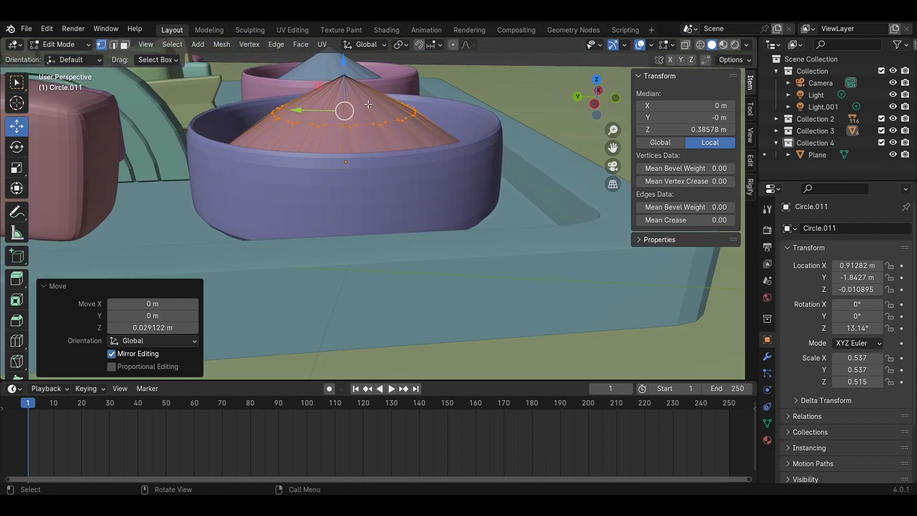
key("Tab")
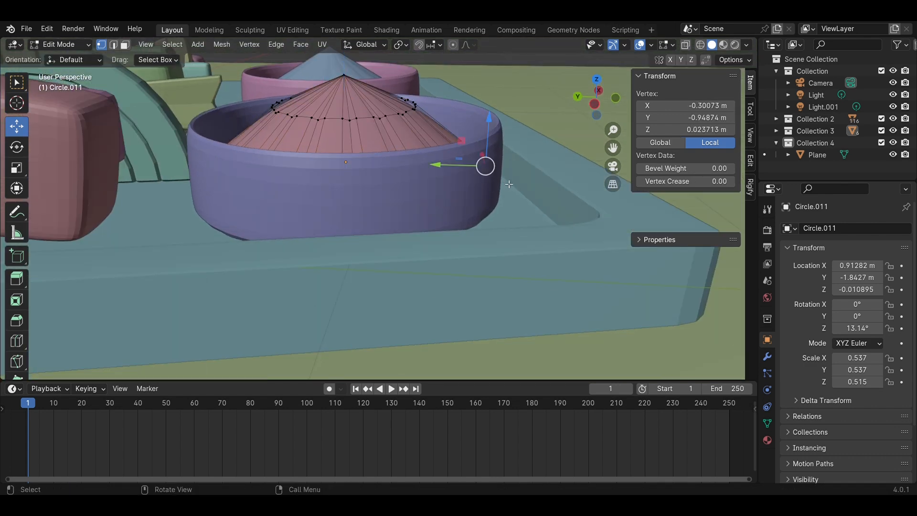
- Add a centred loop cut around the blue cone in the pink bowl and raise it about 0.04 m along Z
middle_click_drag(505, 182, 430, 201)
scroll(421, 191, "down", 1)
middle_click_drag(386, 162, 394, 261, "shift")
scroll(377, 225, "up", 3)
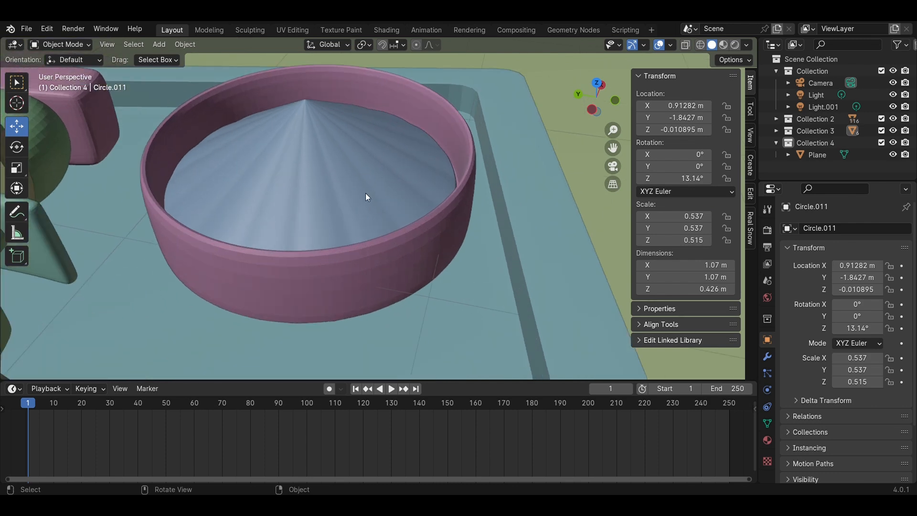
left_click(366, 191)
key("Tab")
key("ctrl+r")
left_click(348, 162)
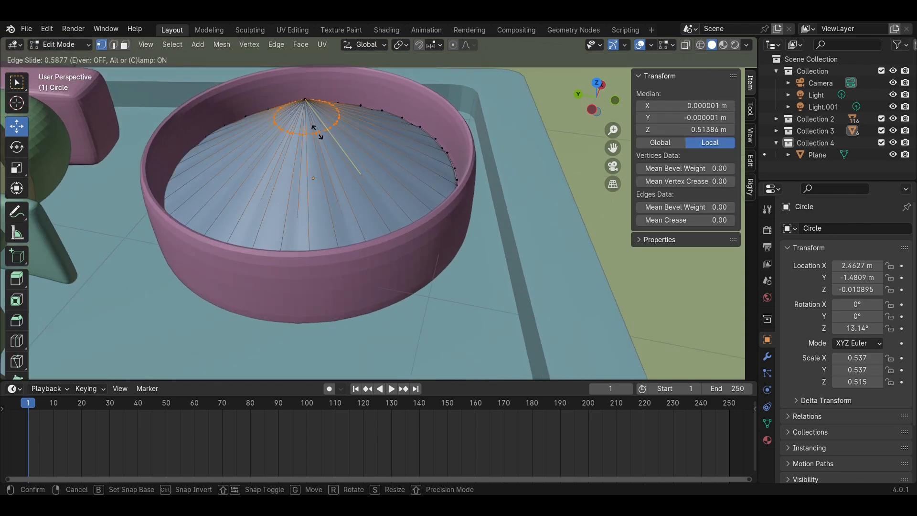
right_click(348, 163)
key("g")
key("z")
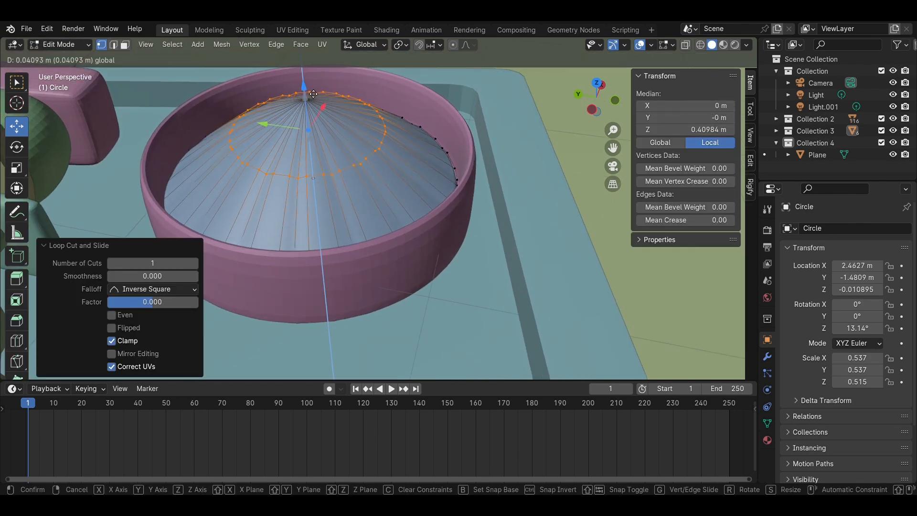
left_click_drag(312, 92, 313, 92)
left_click(537, 228)
key("Tab")
scroll(536, 226, "down", 4)
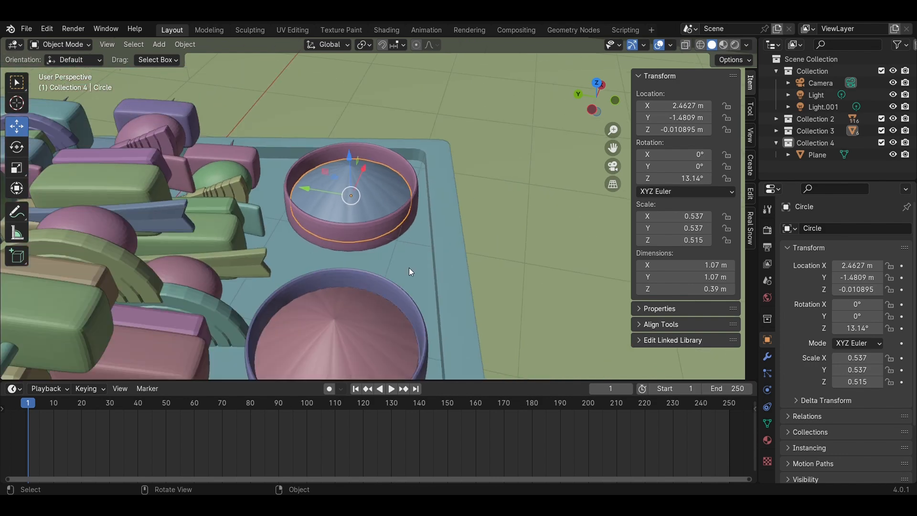
- Create a new material for the skewer stick in the tray's outermost skewer
middle_click_drag(409, 269, 551, 223)
scroll(480, 291, "down", 3)
scroll(398, 248, "down", 5)
scroll(552, 223, "up", 6)
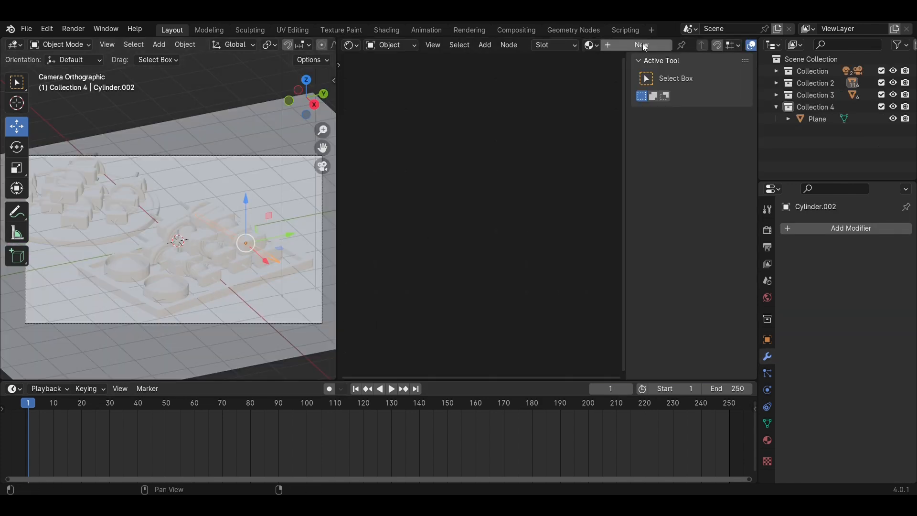
left_click(643, 44)
- Add an Image Texture node to the stick's material and connect its Color output to the Principled BSDF's Base Color
scroll(551, 193, "up", 10)
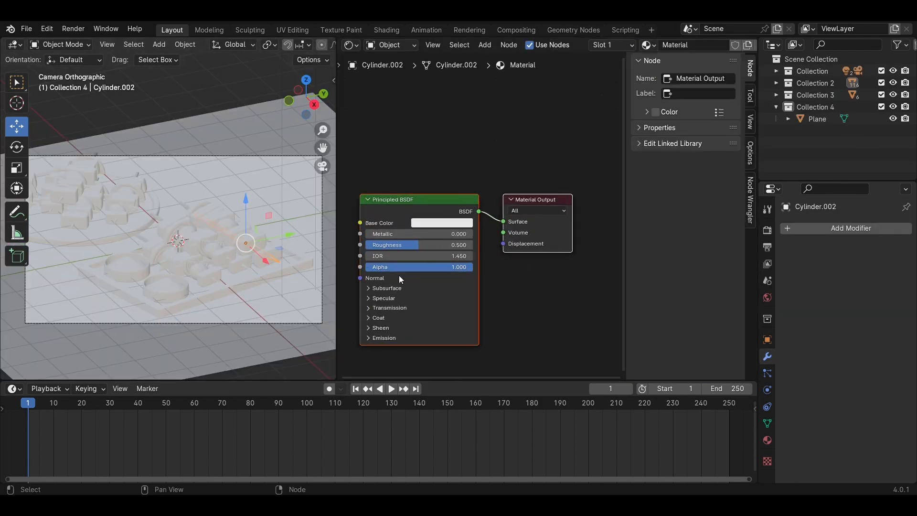
middle_click_drag(400, 276, 577, 257)
key("shift+a")
left_click(466, 291)
type("im")
key("Return")
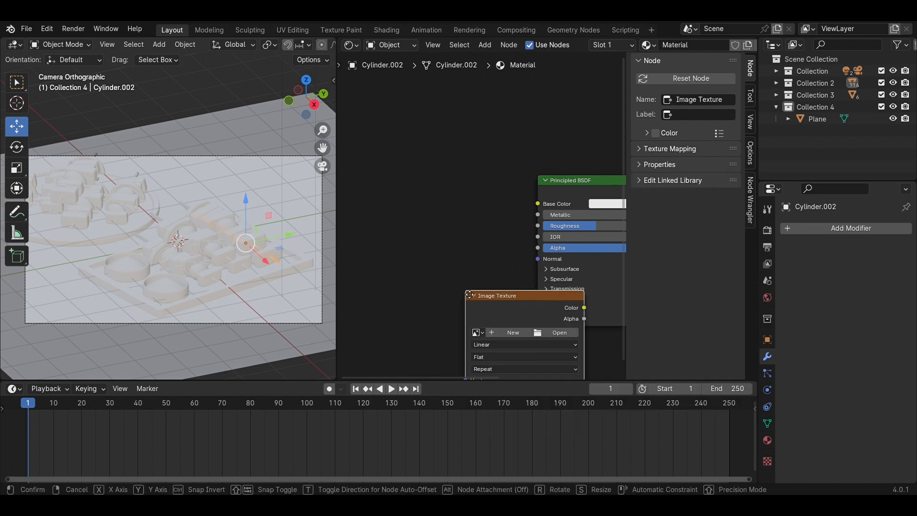
left_click(409, 188)
left_click_drag(524, 201, 546, 210)
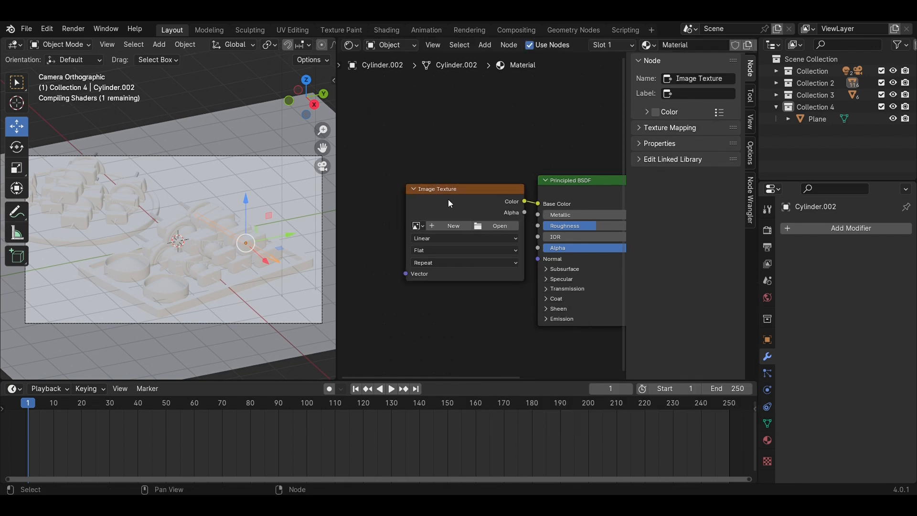
- Add Mapping and Texture Coordinate nodes to the image texture and load the light brown R6292 - Base.jpg wood image
left_click(447, 199)
key("ctrl+t")
middle_click_drag(439, 273, 404, 301)
scroll(467, 262, "up", 7)
left_click(485, 196)
left_click(548, 203)
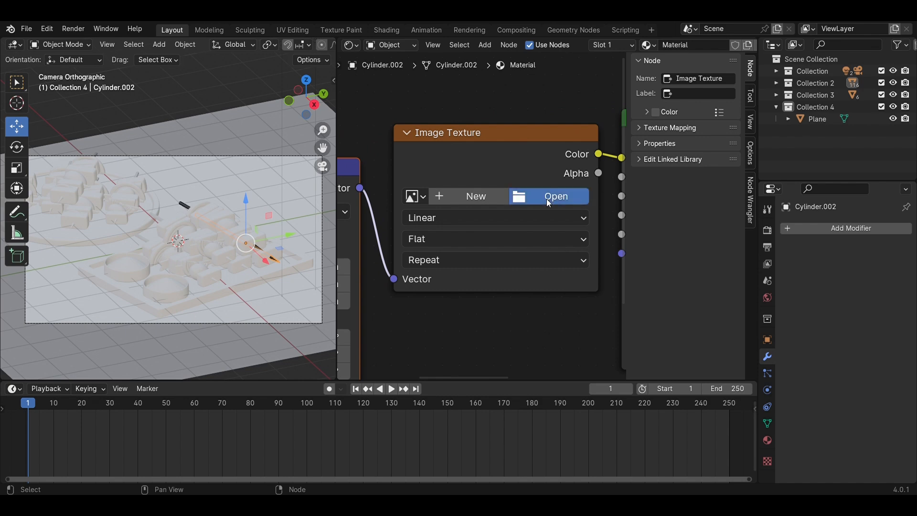
left_click(676, 398)
- Examine the stick's UV layout over the wood texture in the UV Editing workspace
scroll(261, 323, "up", 3)
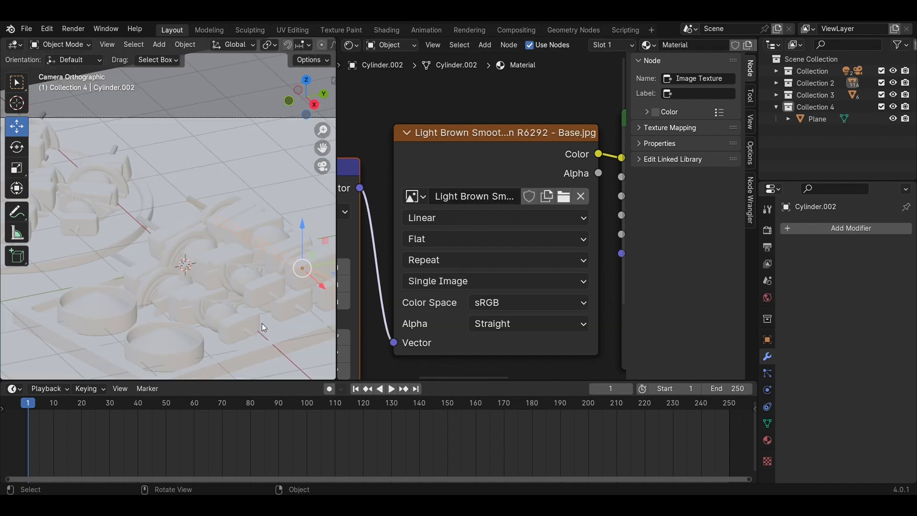
middle_click_drag(285, 276, 166, 256, "shift")
left_click(292, 30)
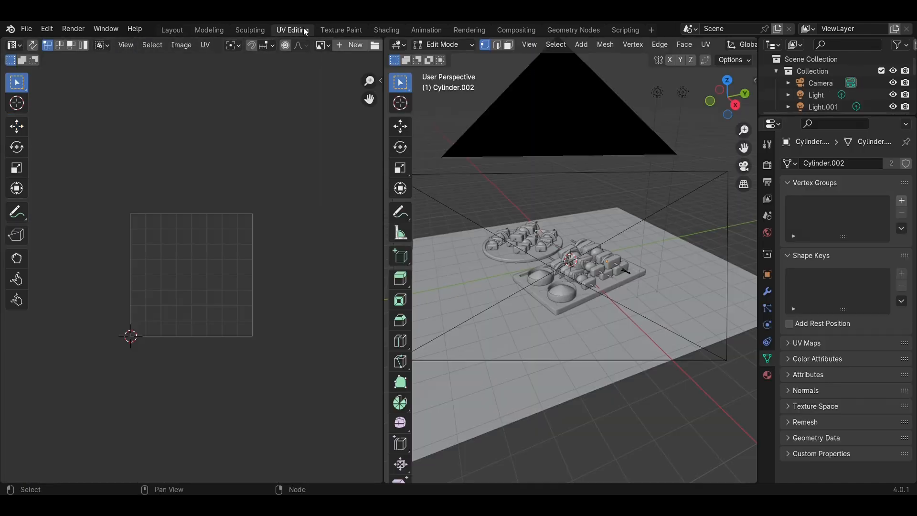
scroll(550, 299, "up", 2)
left_click_drag(617, 254, 543, 205)
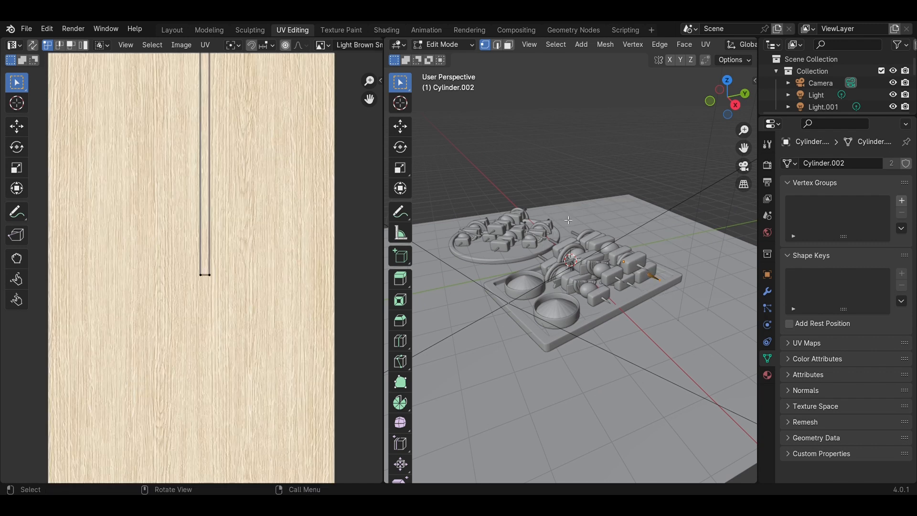
scroll(222, 251, "down", 2)
scroll(650, 48, "down", 10)
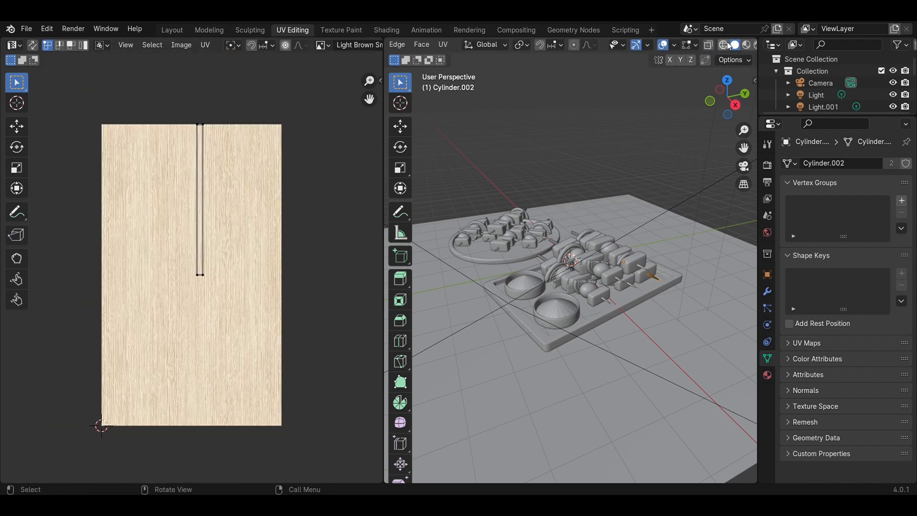
left_click(708, 44)
left_click_drag(701, 324, 500, 186)
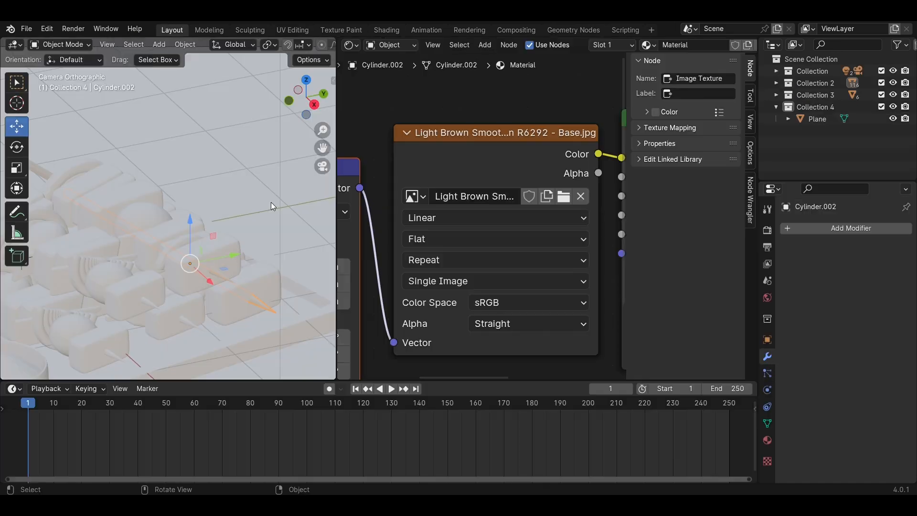
- Assign the existing wood material to two more skewer sticks on the tray, Cylinder.001 and Cylinder.003
left_click(254, 259)
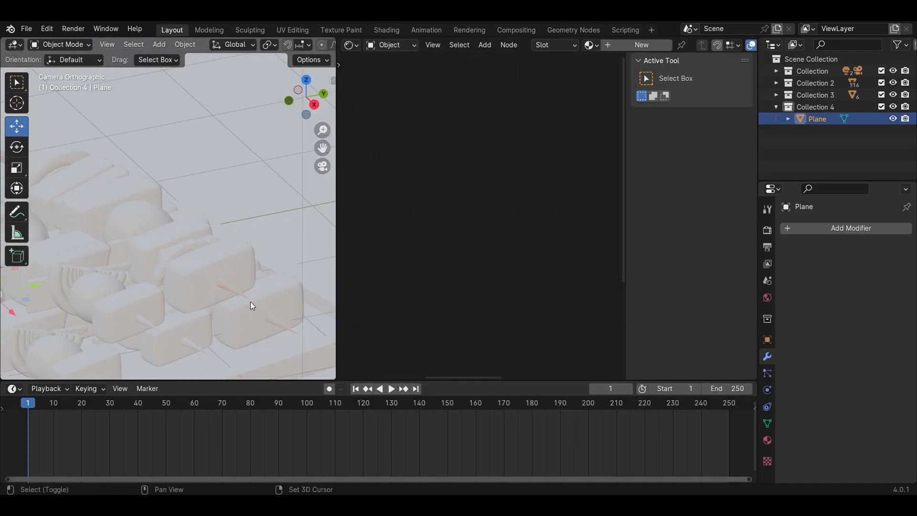
middle_click_drag(250, 302, 277, 226, "shift")
left_click(218, 271)
left_click(766, 439)
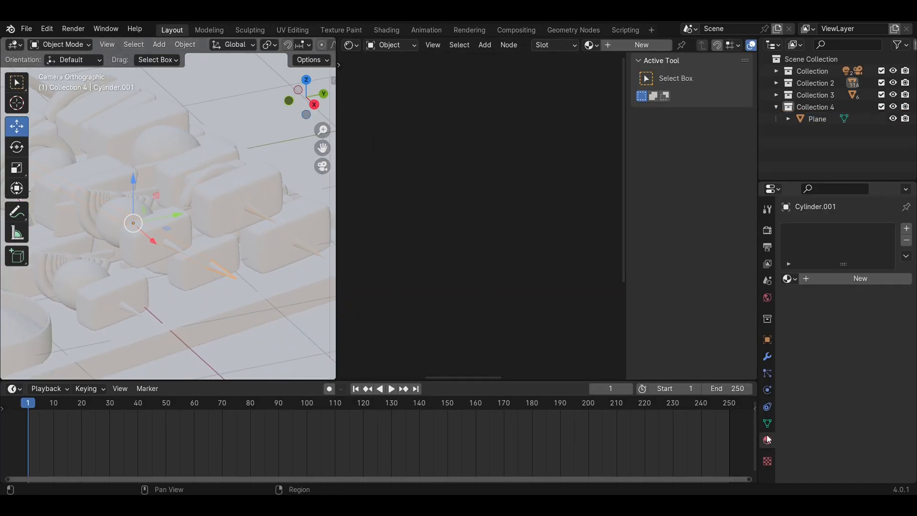
left_click(789, 279)
left_click(671, 297)
left_click(174, 246)
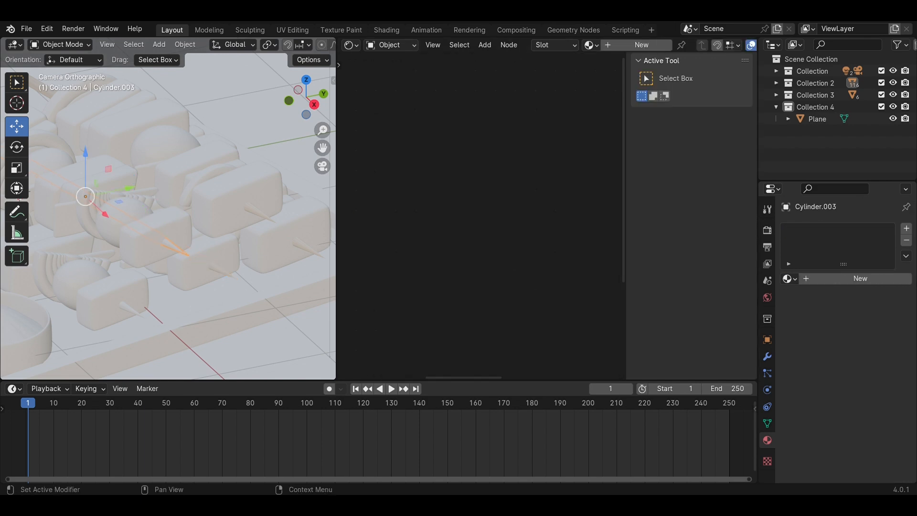
left_click(789, 278)
left_click(671, 297)
- Assign the existing wood material to the skewer sticks Cylinder.007 and Cylinder.009 on the round plate
middle_click_drag(150, 308, 286, 260, "shift")
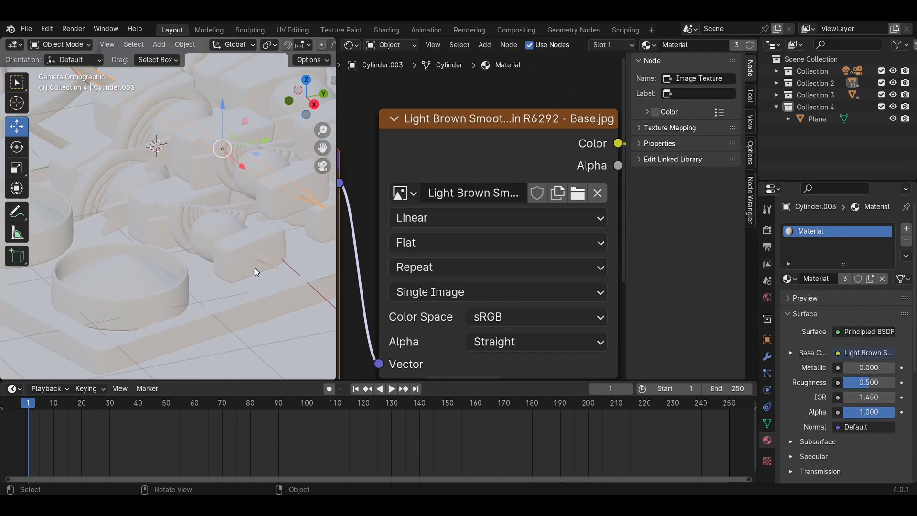
scroll(205, 221, "down", 4)
middle_click_drag(205, 222, 332, 348, "shift")
scroll(251, 294, "up", 4)
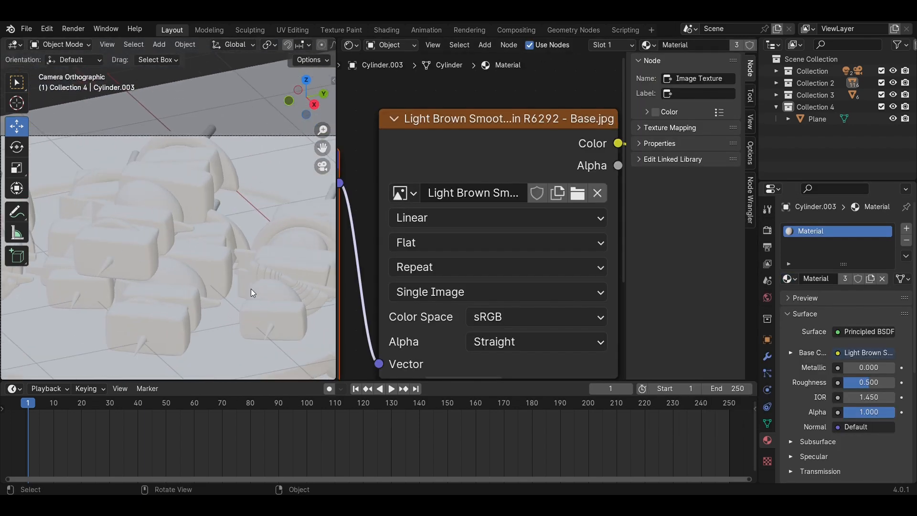
middle_click_drag(251, 288, 160, 292, "shift")
left_click(242, 192)
left_click(791, 279)
left_click(729, 311)
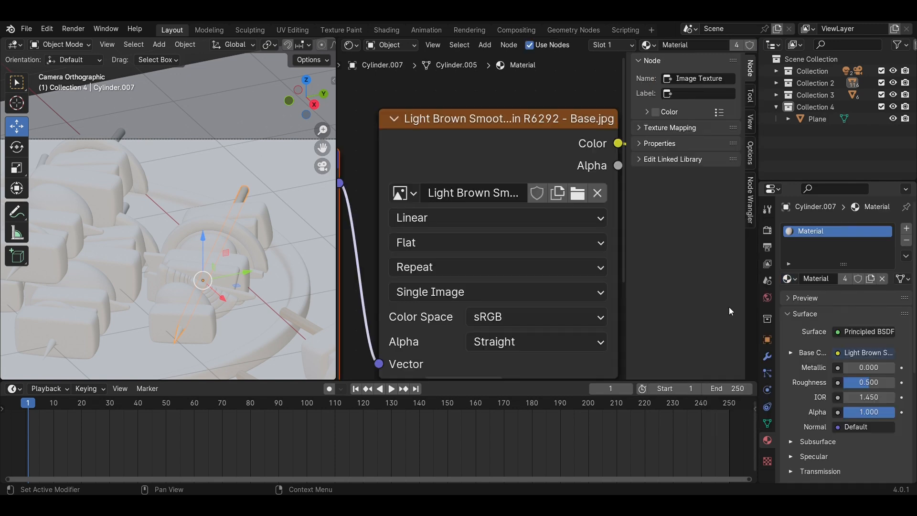
left_click(51, 354)
left_click(792, 279)
left_click(729, 310)
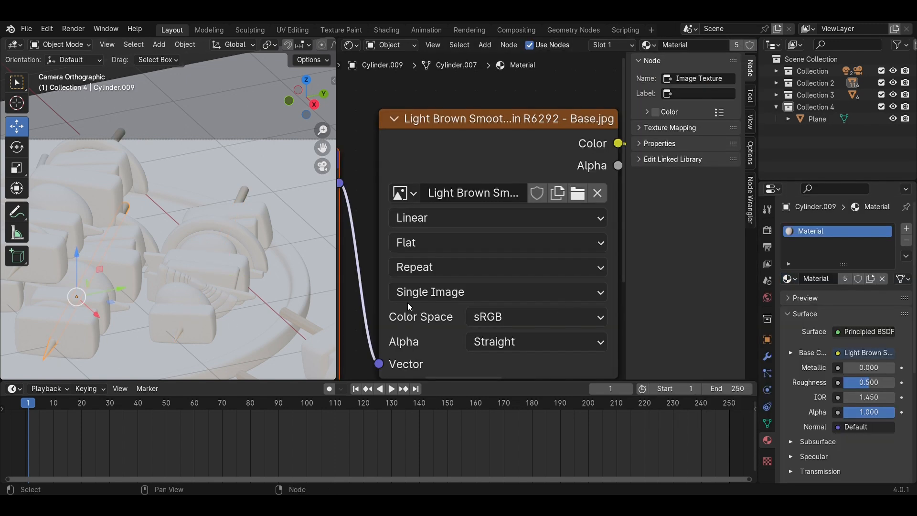
- Assign the existing wood material to the round plate's skewer stick Cylinder.008
middle_click_drag(132, 263, 289, 264, "shift")
left_click(142, 310)
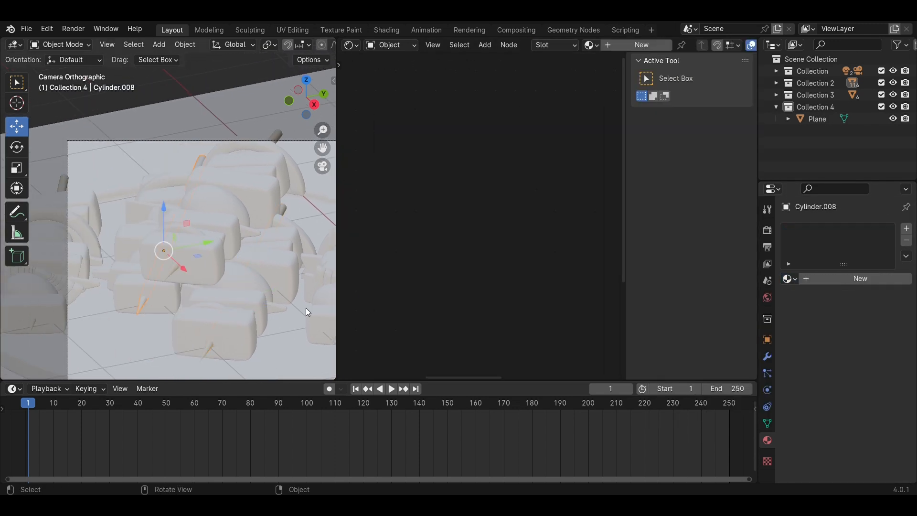
left_click(785, 281)
left_click(675, 299)
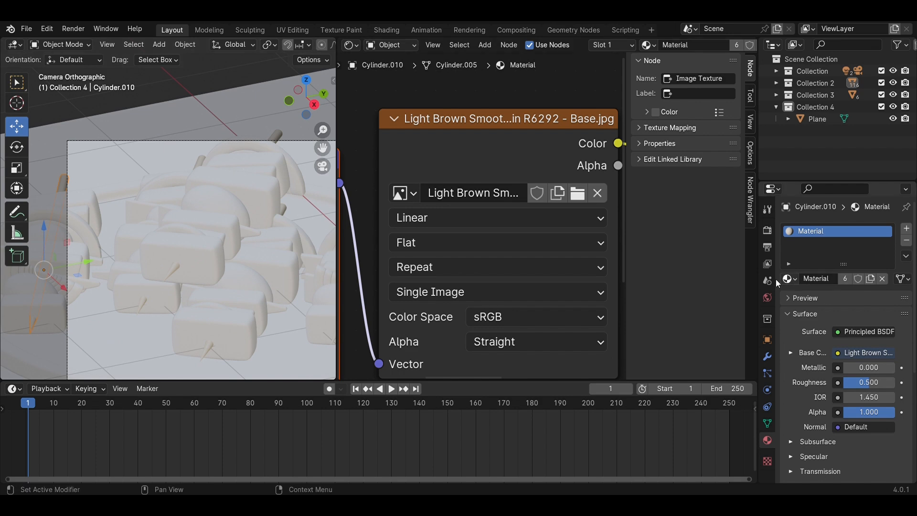
- Save the Bar.B.Q.blend file
scroll(154, 296, "down", 8)
middle_click_drag(253, 301, 140, 272, "shift")
scroll(141, 272, "up", 5)
middle_click_drag(274, 282, 250, 253, "shift")
scroll(250, 253, "down", 2)
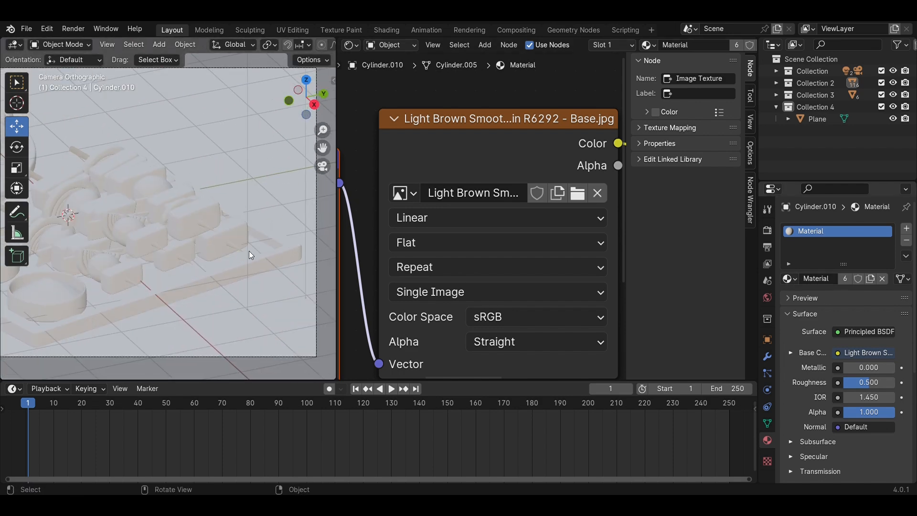
key("ctrl+s")
- Create a new material for the meat block Meat.016 on the tray skewer
scroll(248, 251, "up", 3)
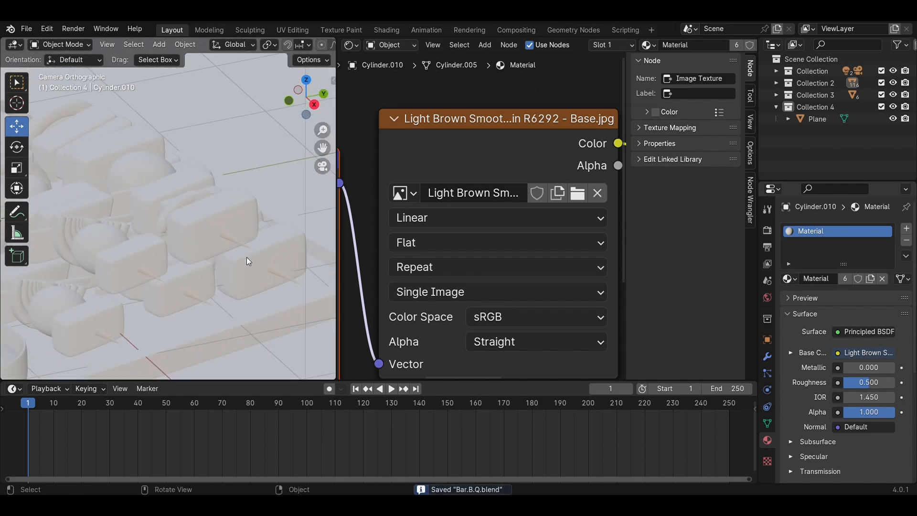
left_click(225, 215)
left_click(637, 45)
scroll(535, 205, "down", 5)
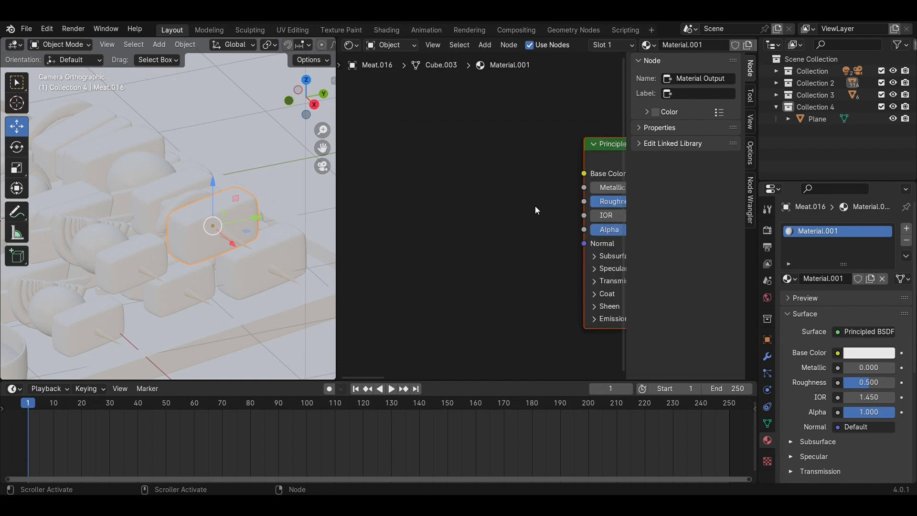
- Add a Color Ramp node to the meat material and connect its Color output to the Principled BSDF's Base Color
middle_click_drag(535, 205, 485, 224)
key("shift+a")
left_click(487, 225)
type("colo")
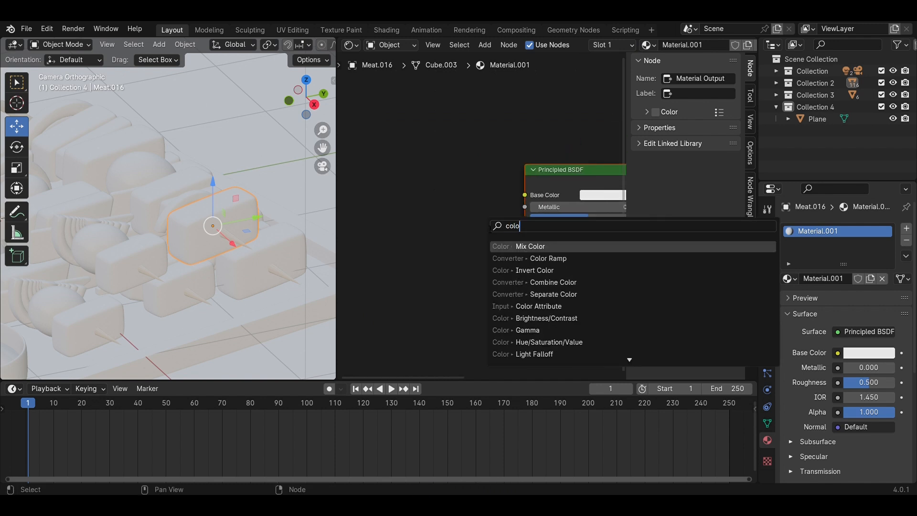
left_click(549, 258)
left_click(460, 176)
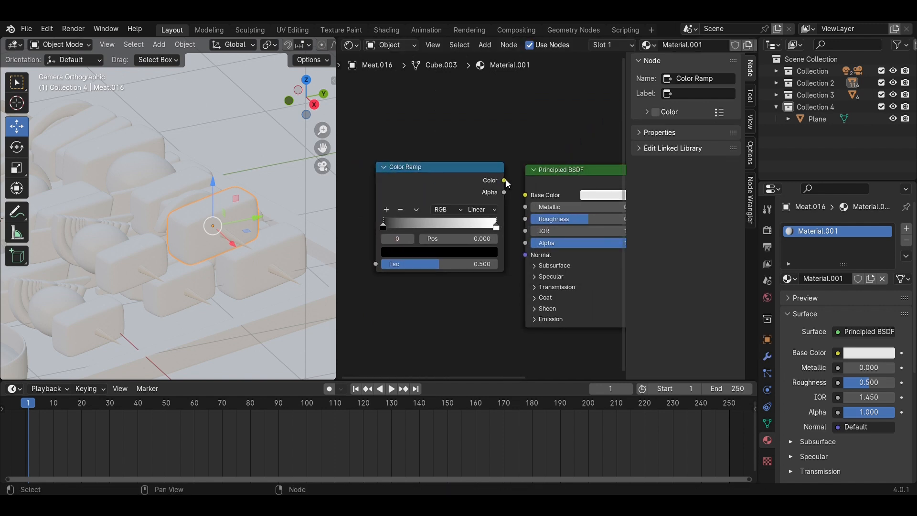
left_click_drag(505, 180, 525, 195)
- Show the meat material's preview, move the ramp's black stop inward and recolour it dark brown
left_click(797, 301)
scroll(503, 287, "up", 5)
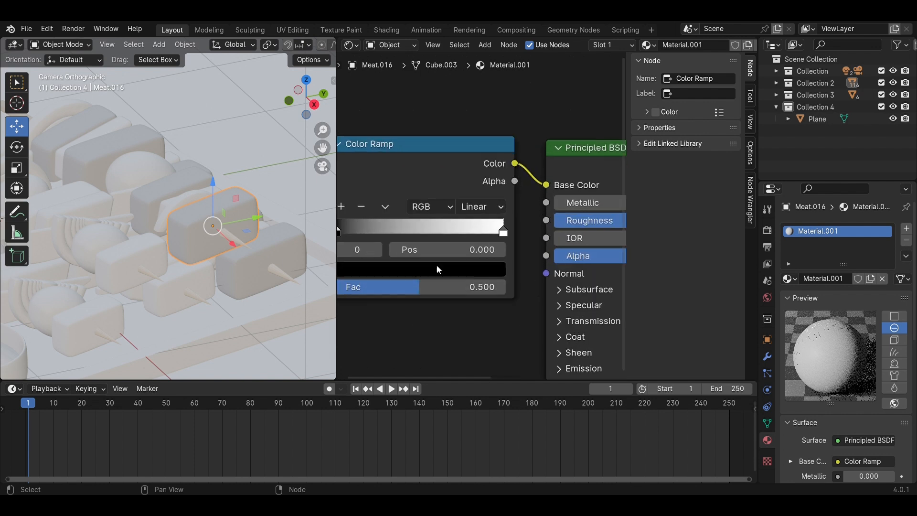
middle_click_drag(438, 269, 529, 283)
left_click_drag(427, 248, 485, 248)
left_click(512, 284)
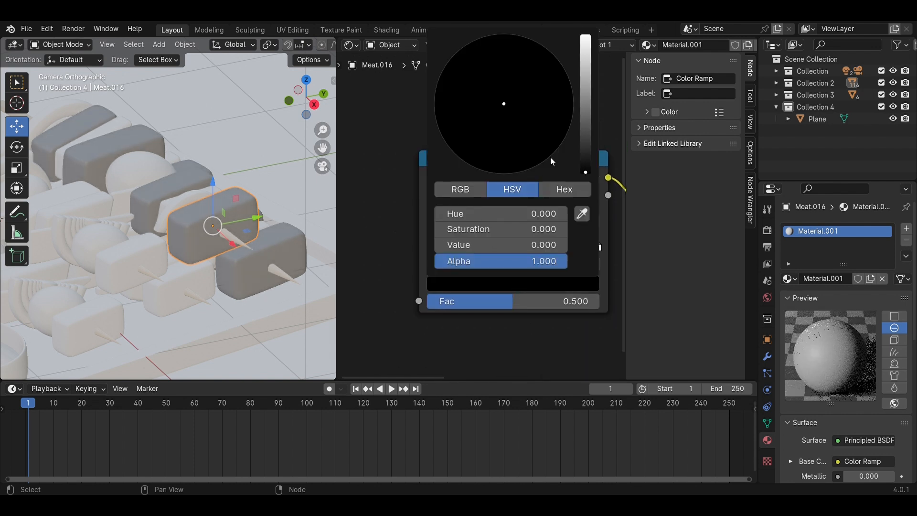
left_click_drag(585, 162, 585, 135)
mouse_move(477, 165)
left_mouse_down()
mouse_move(500, 163)
mouse_move(487, 151)
left_mouse_up()
- Recolour the ramp's white stop orange-red with a value of about 0.65, and move the dark brown stop back towards the start
left_click(599, 248)
left_click(511, 284)
left_click_drag(586, 38, 585, 58)
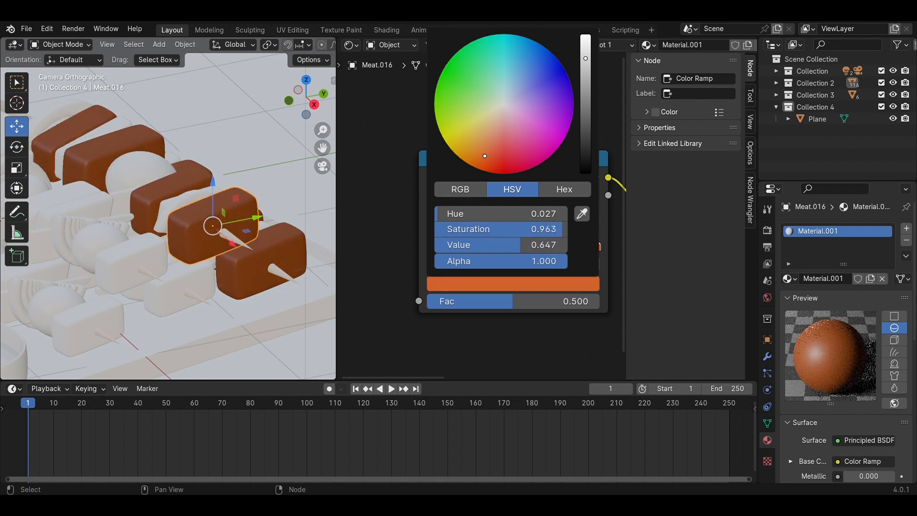
mouse_move(485, 156)
left_mouse_down()
mouse_move(481, 170)
mouse_move(492, 154)
left_mouse_up()
left_click_drag(484, 252, 455, 253)
- Add a Noise Texture node and feed its Fac output into the Color Ramp's Fac input
scroll(449, 288, "down", 7)
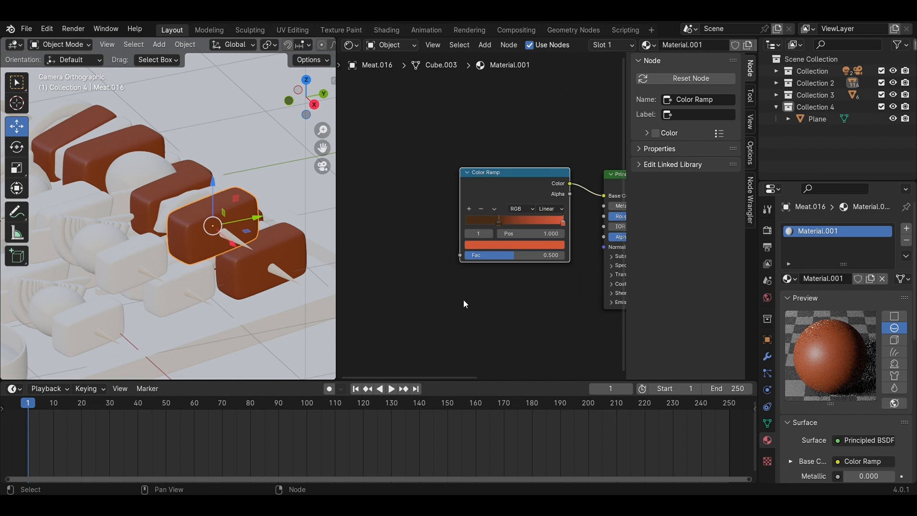
key("shift+a")
type("noise")
key("Return")
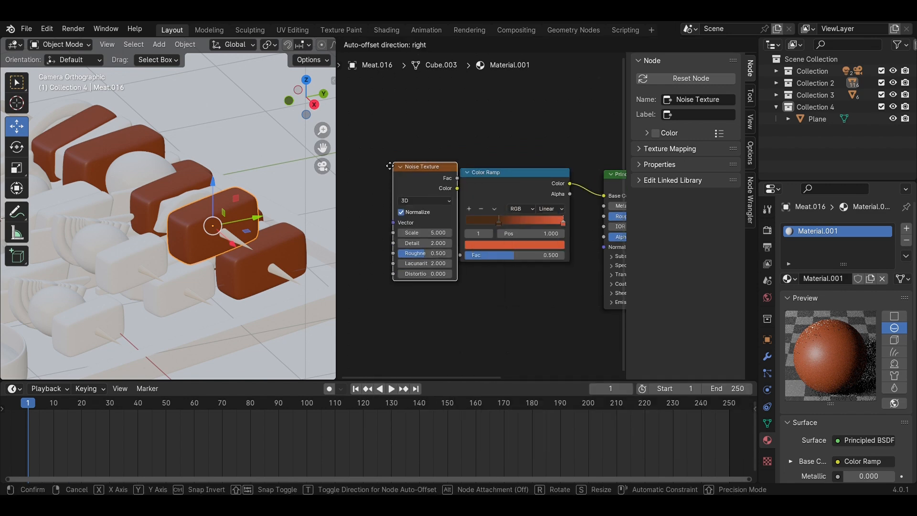
left_click(381, 163)
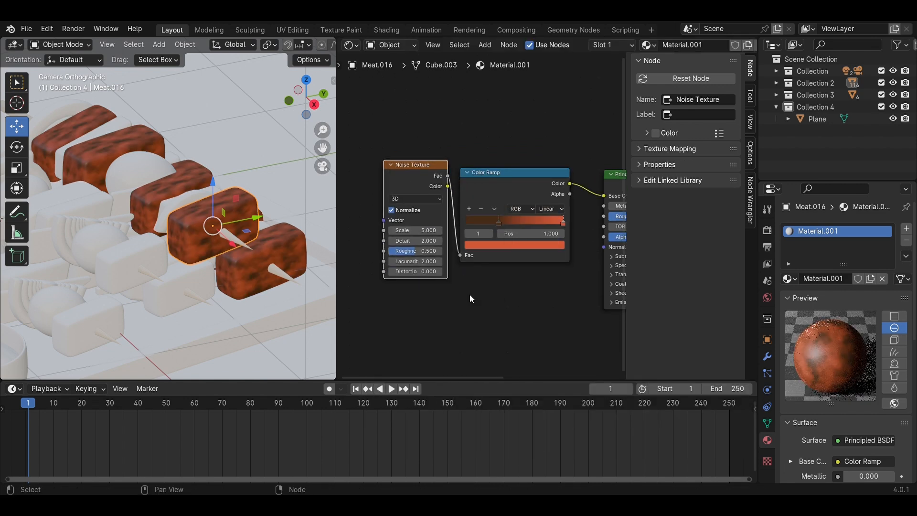
- Move the Noise Texture node away from the Color Ramp and add Mapping and Texture Coordinate nodes to it
scroll(470, 295, "up", 7)
middle_click_drag(473, 314, 540, 315)
left_click_drag(462, 136, 420, 134)
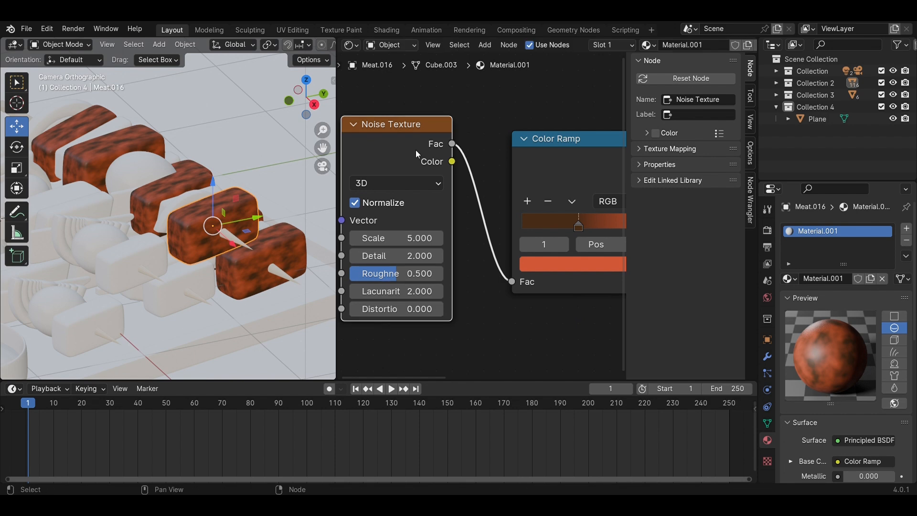
key("ctrl+t")
scroll(456, 279, "down", 7)
middle_click_drag(455, 280, 568, 279)
scroll(431, 202, "up", 1)
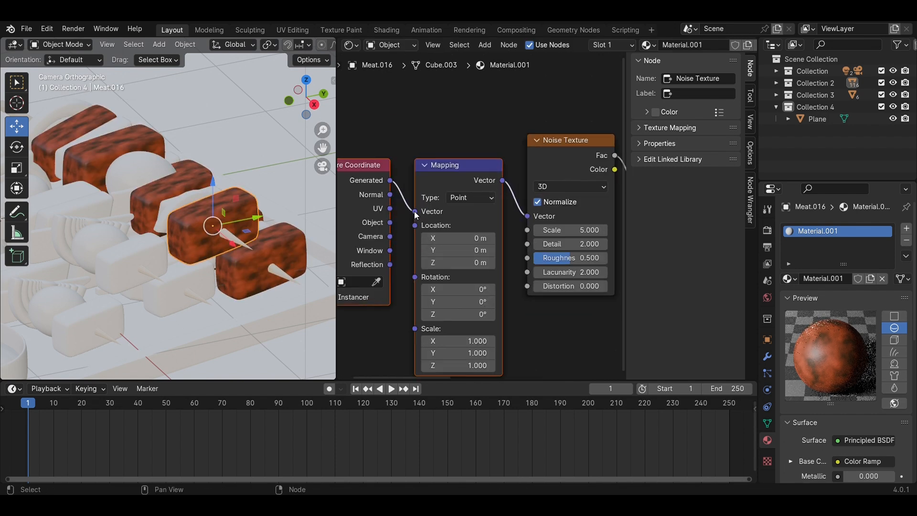
- Drive the Mapping node's Vector with Object coordinates and set its type to Texture
left_click_drag(390, 223, 414, 211)
left_click(482, 198)
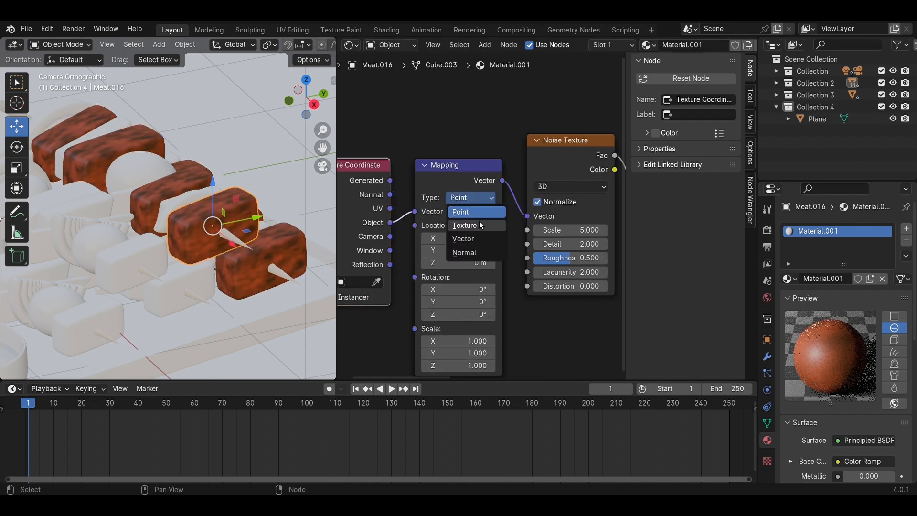
left_click(479, 224)
- Try a higher Noise Texture scale of 37.6, and set the scale to 1.9
middle_click_drag(563, 284, 446, 248)
scroll(446, 241, "up", 5)
left_click_drag(456, 176, 611, 176)
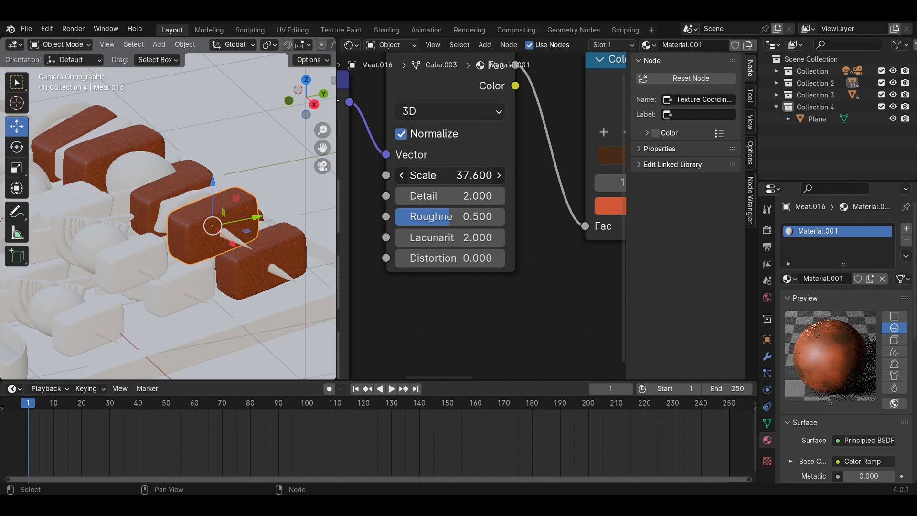
left_click_drag(478, 176, 437, 176)
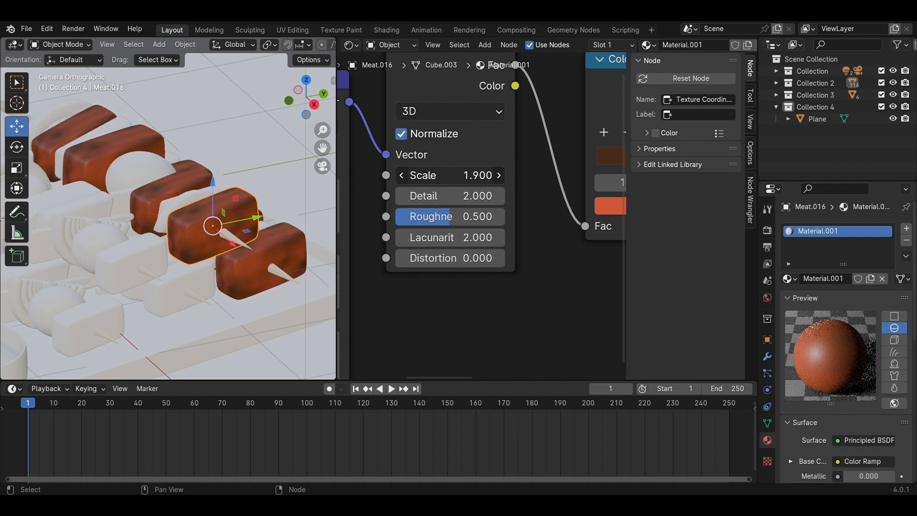
- Set the Noise Texture's scale to 2, detail to 15, roughness to 0.6, lacunarity to 1.5 and distortion to 1
middle_click_drag(548, 257, 491, 273)
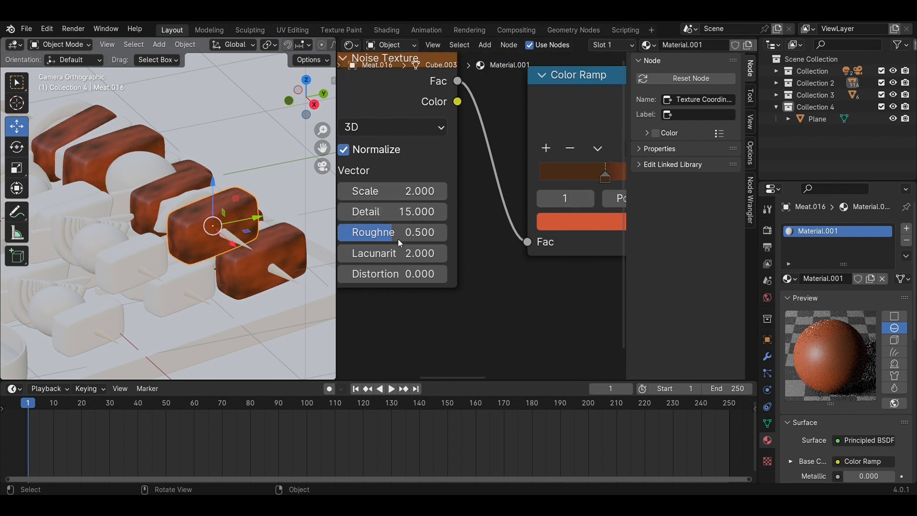
left_click_drag(400, 243, 338, 232)
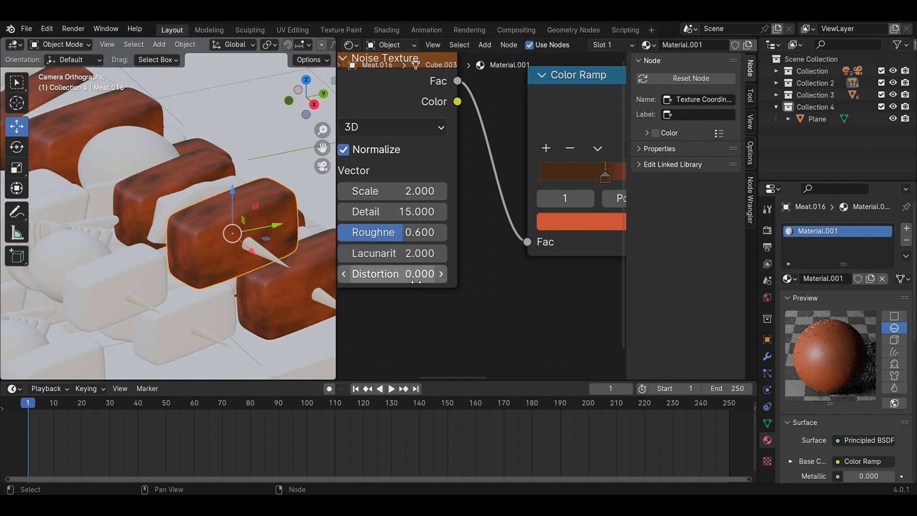
type("1")
key("Return")
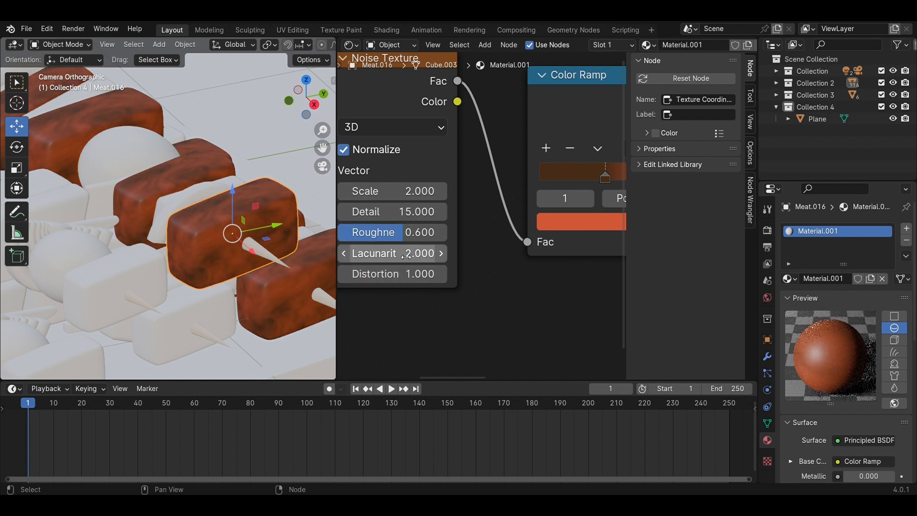
mouse_move(407, 253)
left_mouse_down()
mouse_move(376, 253)
mouse_move(412, 266)
left_mouse_up()
type(".5")
key("Return")
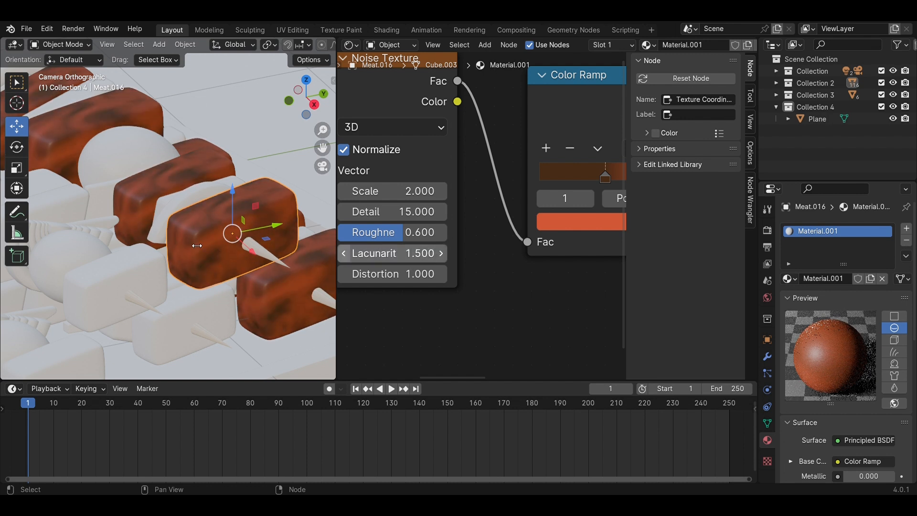
- Adjust the Color Ramp's dark stop and recolour it reddish brown with hue 0.048, saturation 0.9 and value 0.157
scroll(197, 246, "down", 3)
middle_click_drag(581, 263, 411, 279)
scroll(429, 243, "up", 4)
middle_click_drag(428, 244, 481, 268)
left_click_drag(482, 204, 421, 207)
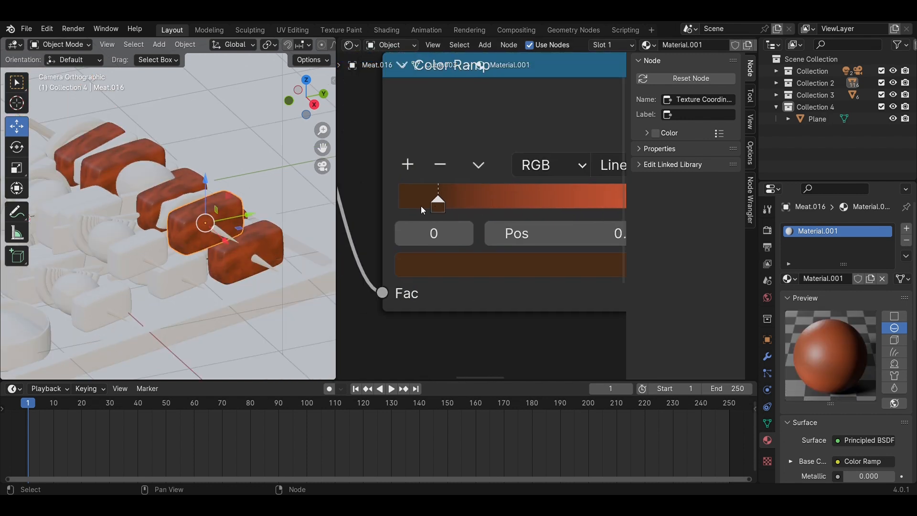
left_click(449, 264)
left_click_drag(648, 198, 651, 165)
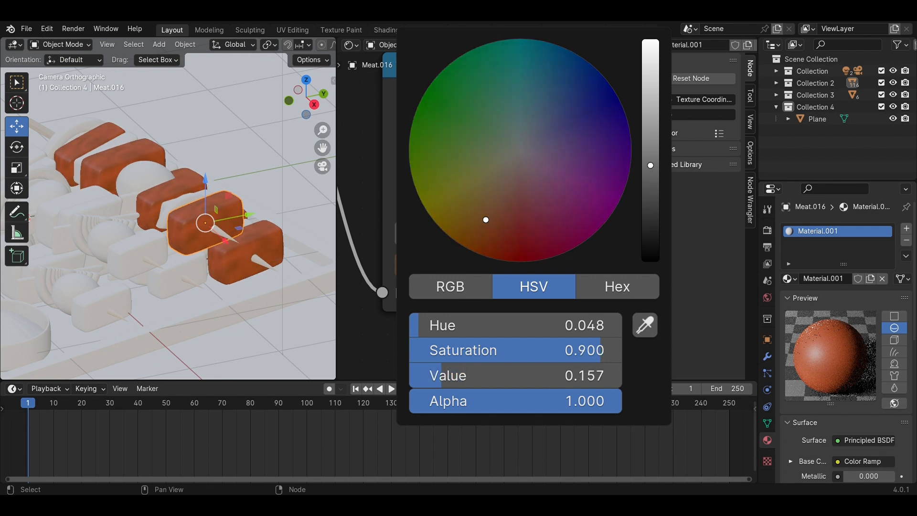
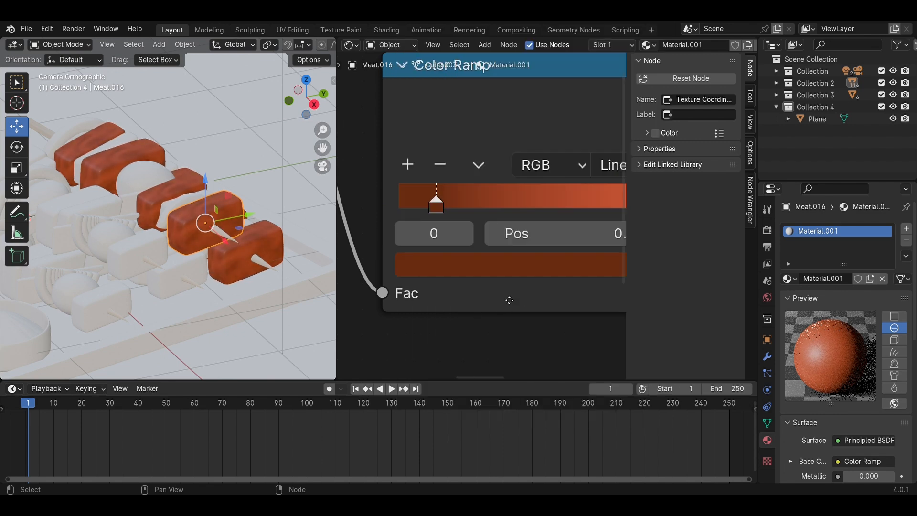
- Brighten the Color Ramp's orange-red stop to a colour value of 0.766
scroll(530, 236, "up", 3)
left_click(530, 241)
left_click(516, 303)
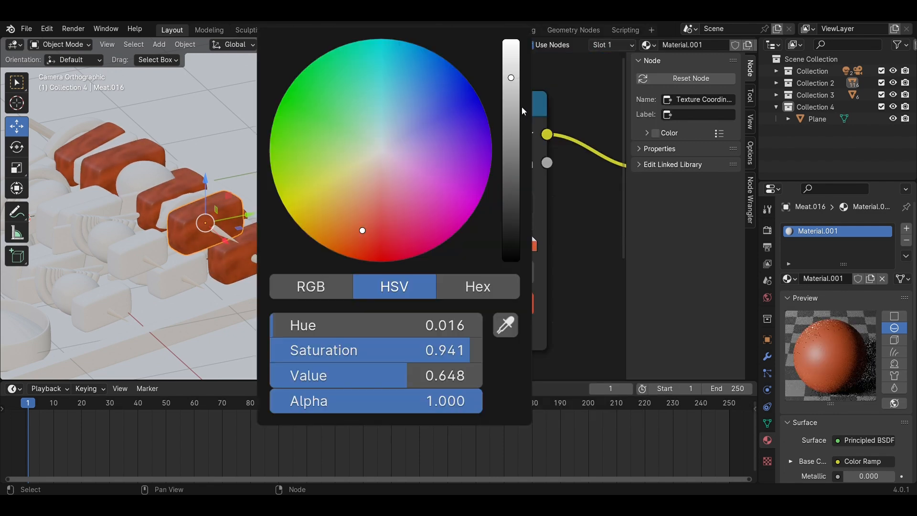
left_click_drag(511, 107, 511, 63)
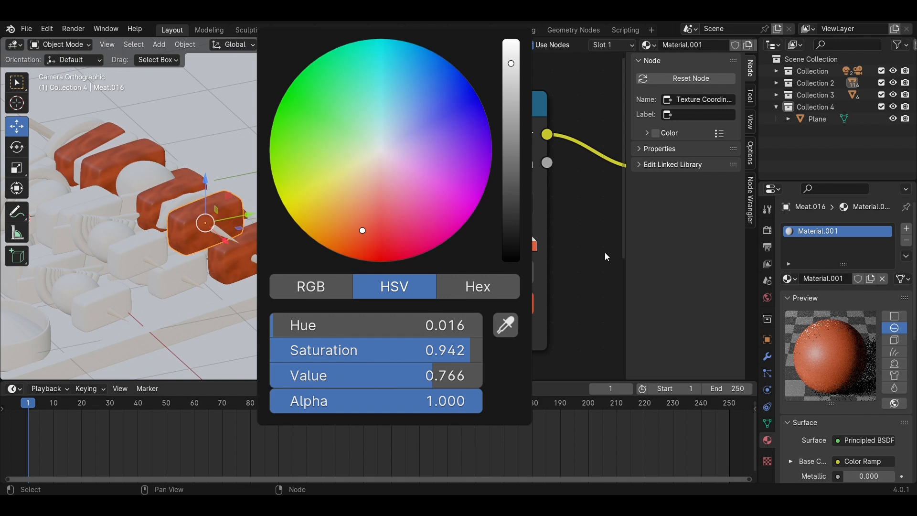
- Set the meat material's Principled BSDF roughness to 0.9
middle_click_drag(548, 245, 739, 143)
middle_click_drag(468, 217, 669, 279)
scroll(203, 249, "up", 3)
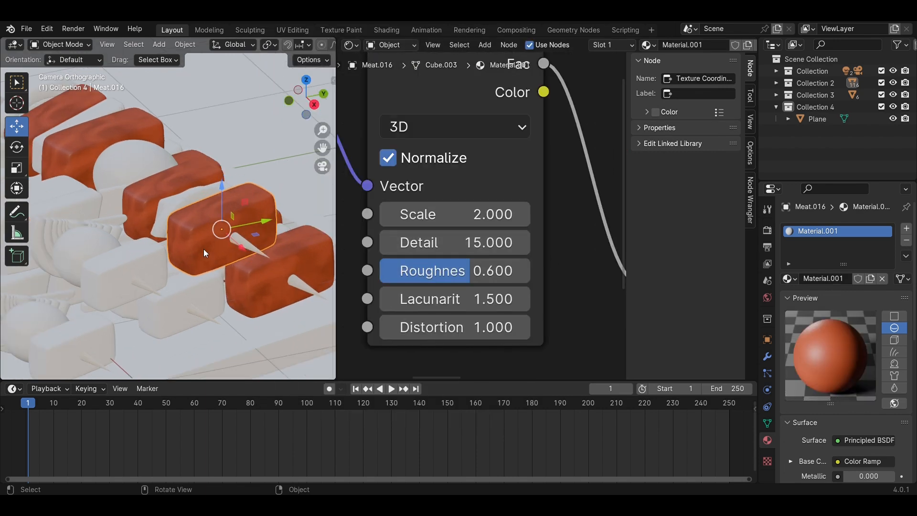
scroll(205, 248, "down", 6)
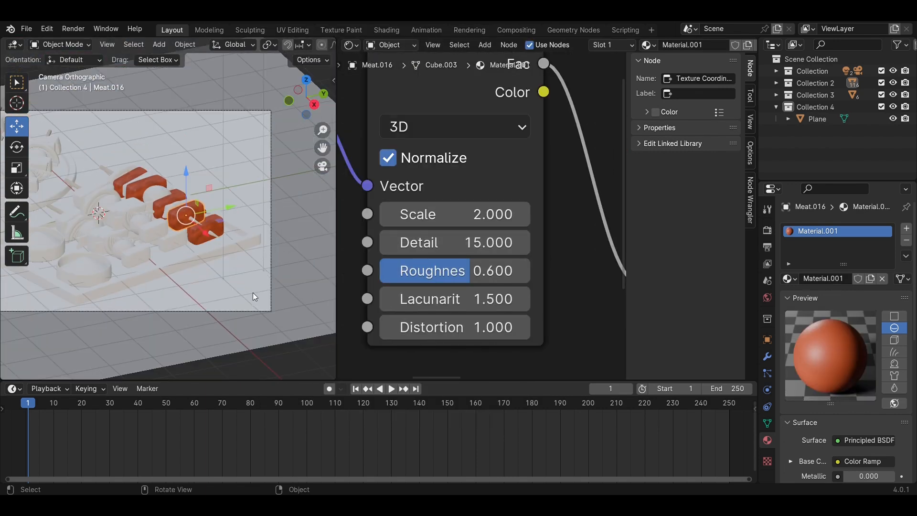
scroll(254, 294, "up", 5)
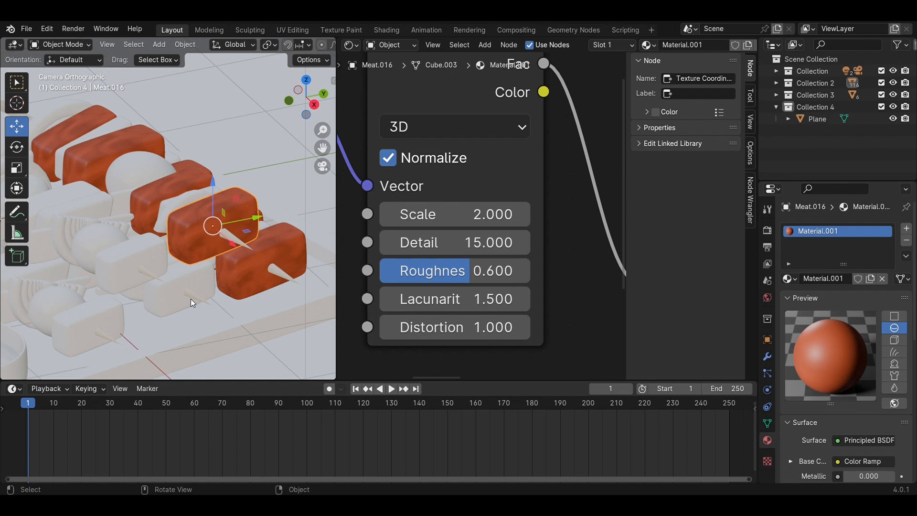
scroll(187, 299, "up", 5)
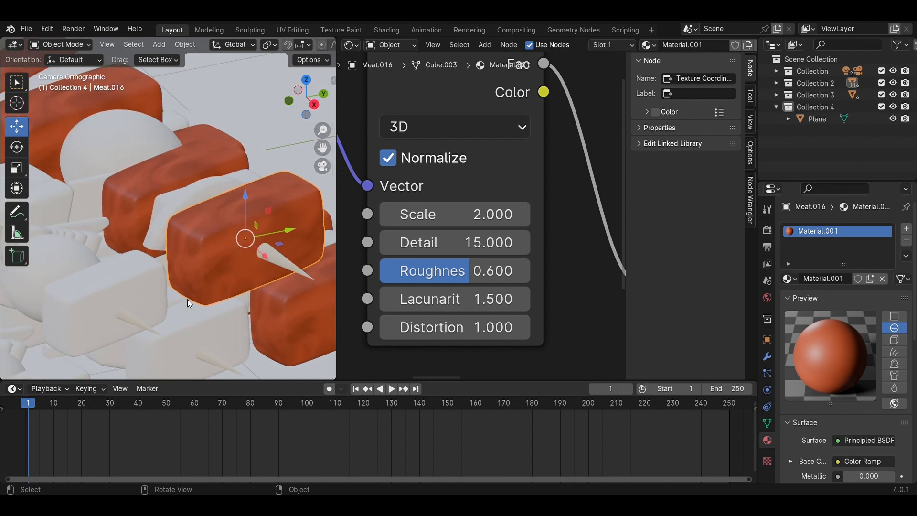
scroll(477, 257, "down", 3)
middle_click_drag(602, 258, 353, 254)
middle_click_drag(542, 199, 357, 236)
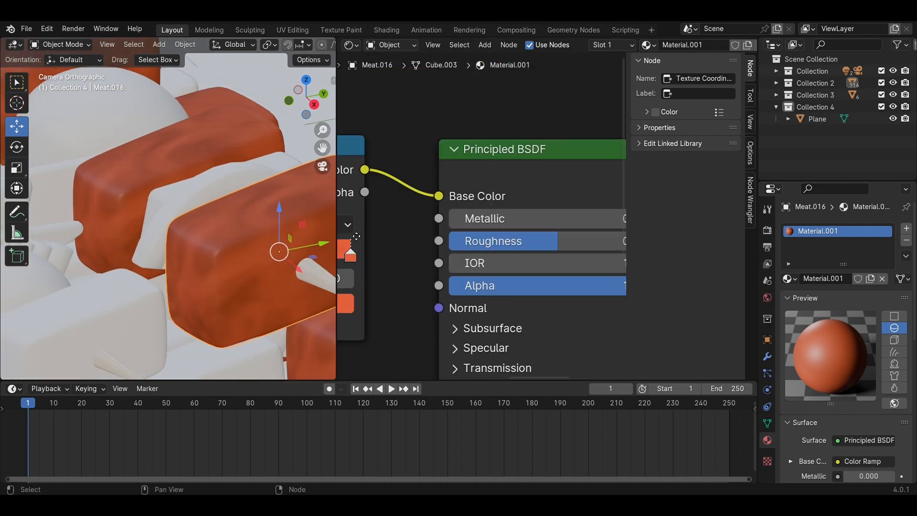
scroll(535, 249, "up", 3)
middle_click_drag(534, 250, 436, 244)
left_click_drag(436, 239, 563, 231)
left_click(570, 236)
type("0")
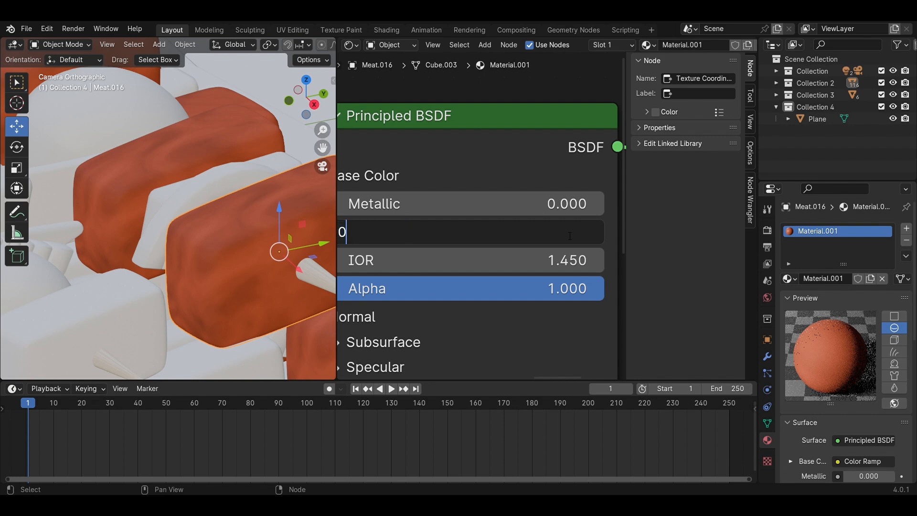
type(".9")
key("Return")
- Add a third stop to the Color Ramp and place the middle orange-red stop at about 0.64
scroll(570, 235, "down", 6)
scroll(551, 149, "up", 4)
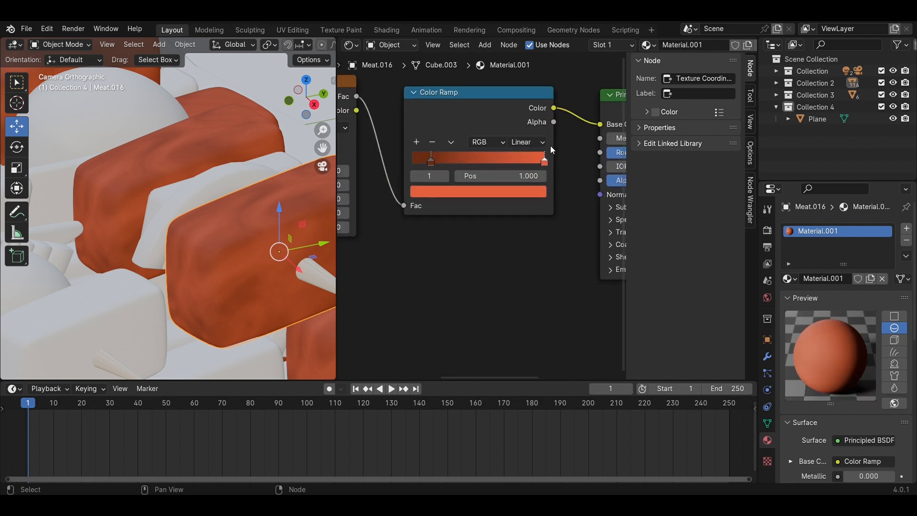
left_click_drag(529, 164, 503, 169)
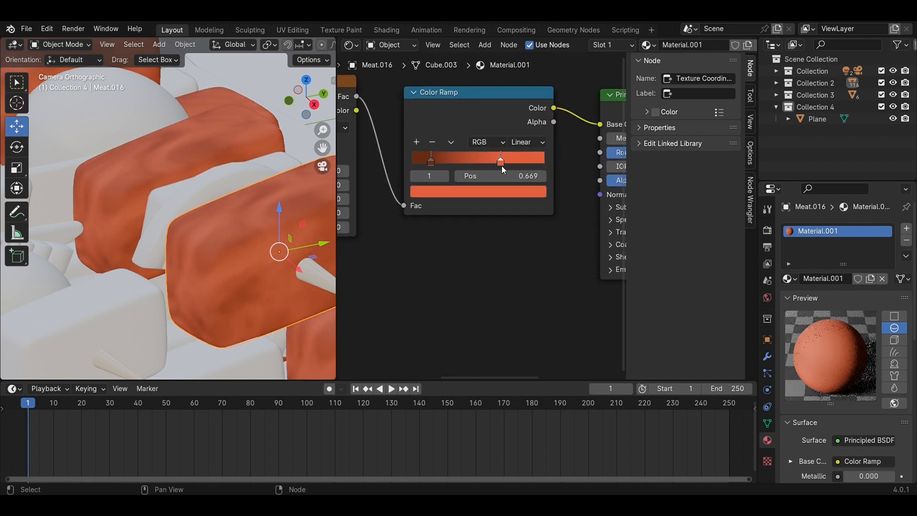
left_click(417, 142)
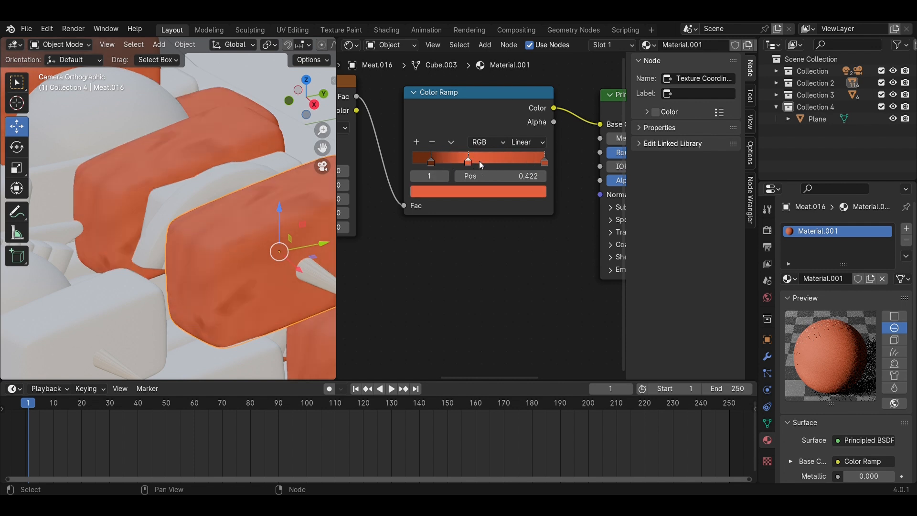
left_click_drag(512, 160, 507, 159)
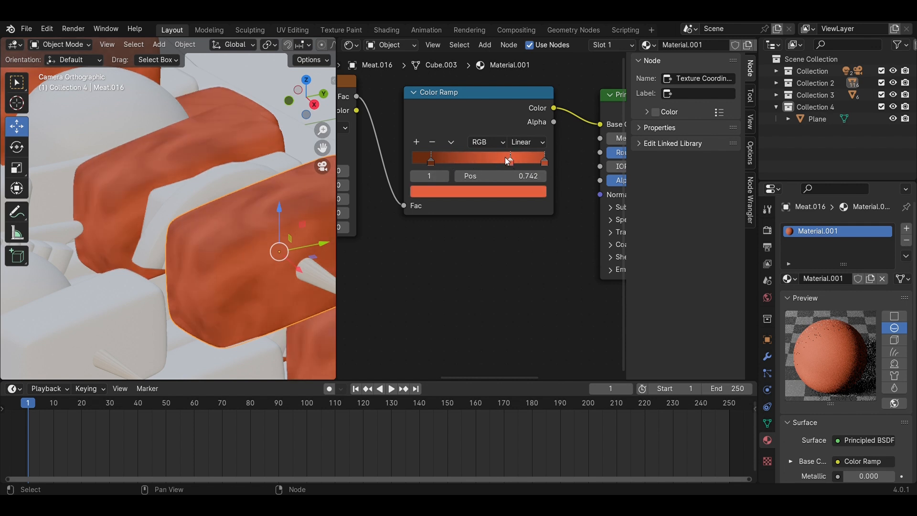
- Recolour the Color Ramp's last stop at position 1 to a bright, light peach orange
left_click(538, 189)
left_click_drag(535, 239, 536, 206)
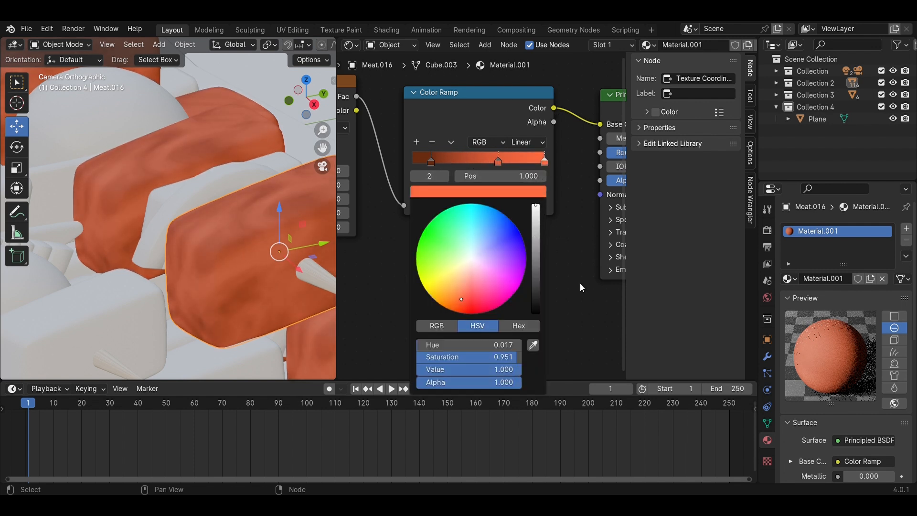
left_click(531, 196)
left_click_drag(450, 302, 462, 288)
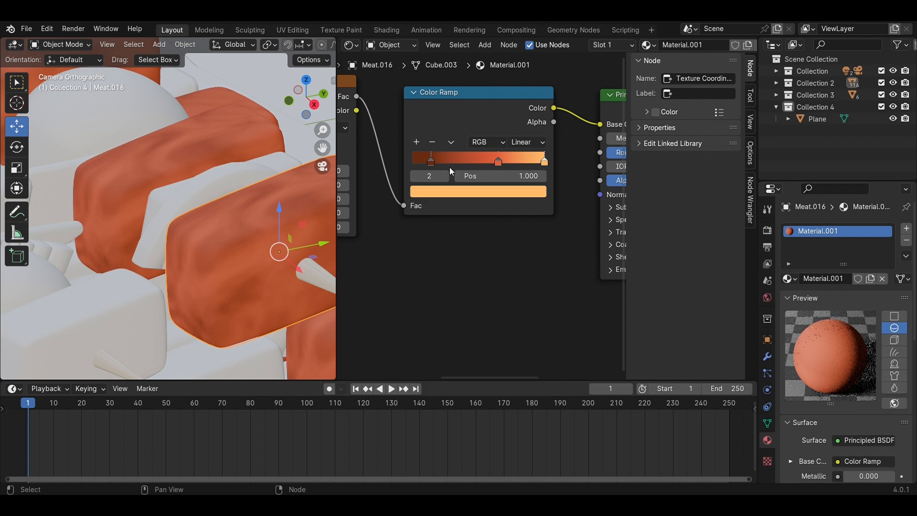
- Move the Color Ramp's dark brown stop closer to the middle stop and fine-tune the middle stop at 0.644
scroll(437, 160, "up", 3)
left_click_drag(417, 146, 439, 142)
mouse_move(493, 149)
left_mouse_down()
mouse_move(481, 149)
mouse_move(501, 148)
left_mouse_up()
scroll(285, 279, "down", 4)
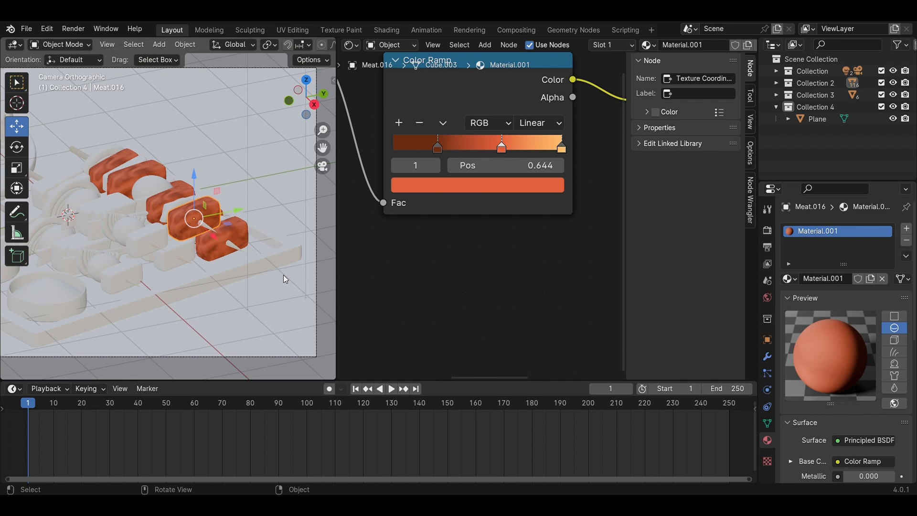
- Select the meat piece at the skewer's front end and move the Color Ramp's middle stop to 0.836
left_click(242, 291)
left_click(216, 226)
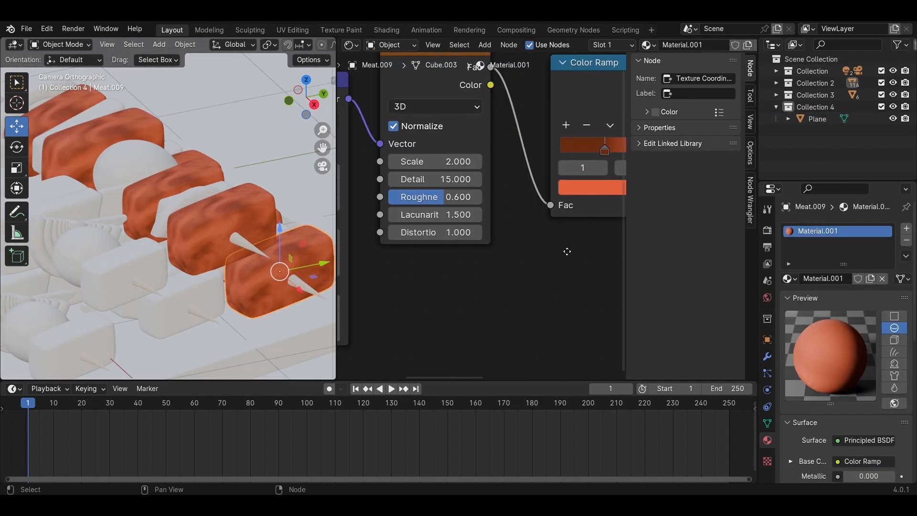
middle_click_drag(566, 251, 448, 303)
left_click_drag(548, 201, 580, 202)
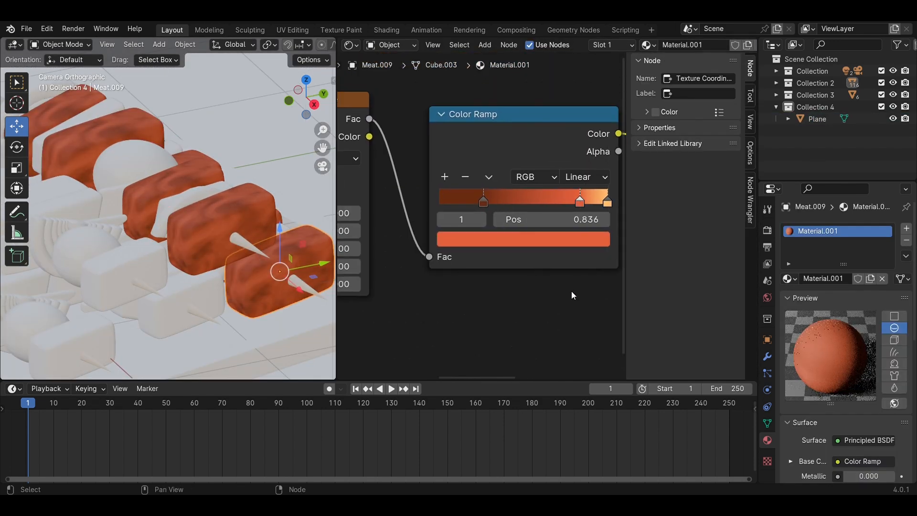
- Try a negative Noise Texture scale of -1.6 and set the scale back to 2
middle_click_drag(571, 292, 645, 292)
scroll(444, 235, "up", 5)
left_click_drag(394, 204, 362, 204)
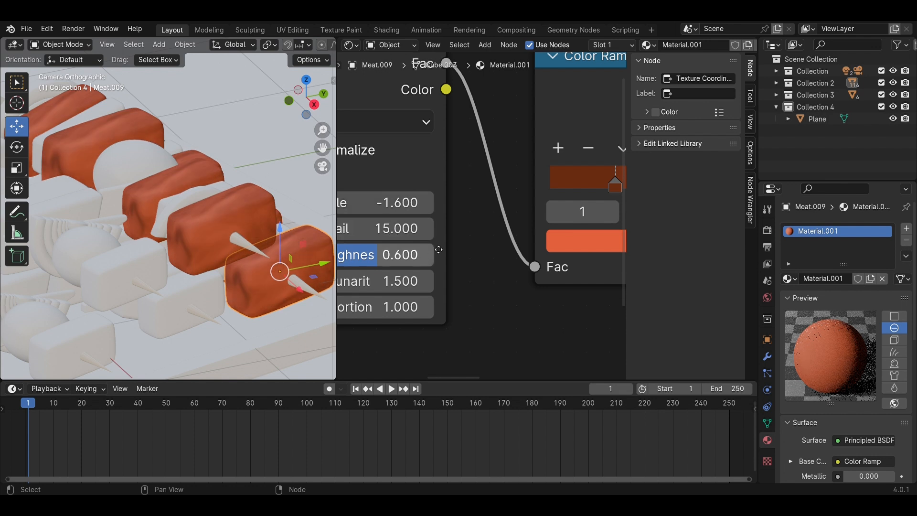
middle_click_drag(349, 197, 473, 184)
type("2")
key("Return")
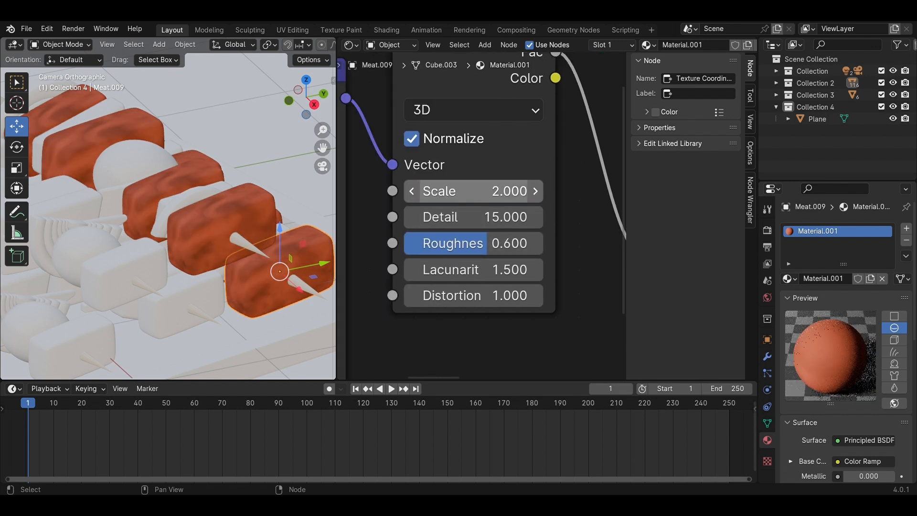
- Raise the Noise Texture's roughness to 0.85
left_click_drag(479, 243, 511, 243)
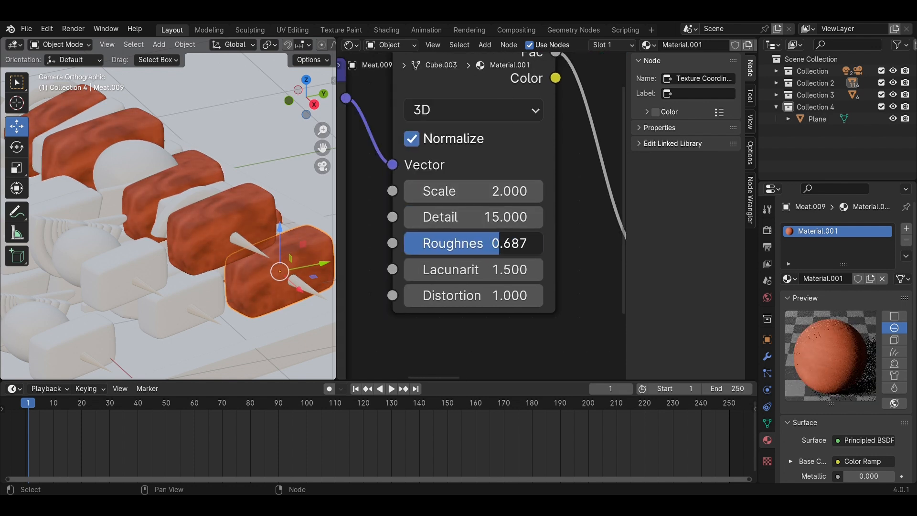
scroll(275, 254, "up", 3)
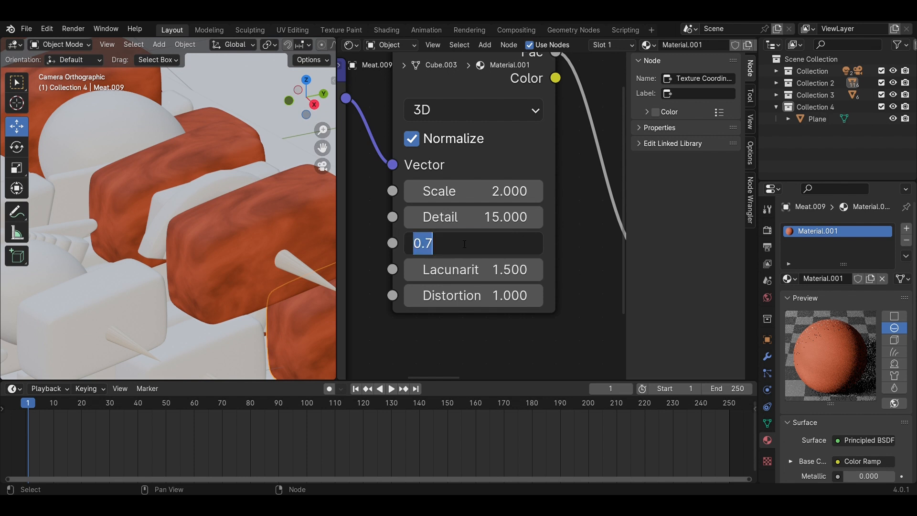
left_click_drag(458, 270, 492, 269)
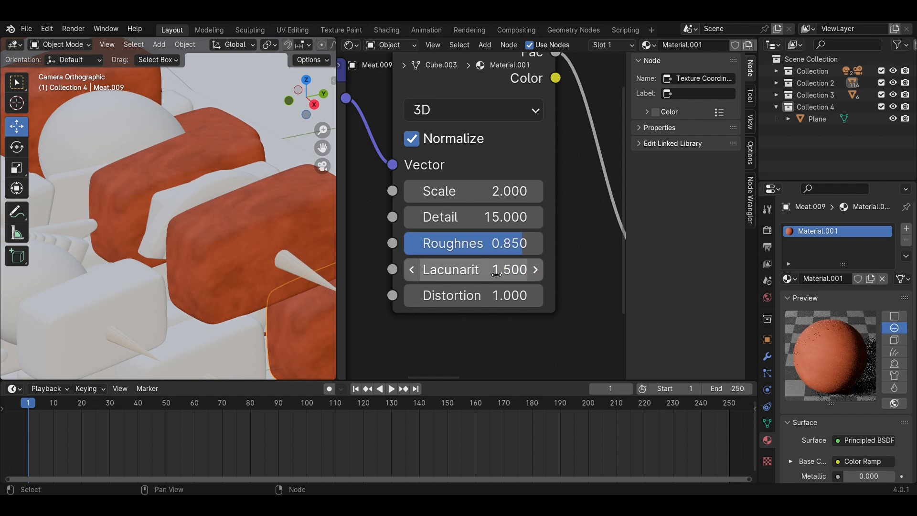
- Try a Noise Texture distortion of 2.0 and set the distortion back to 1
key("Return")
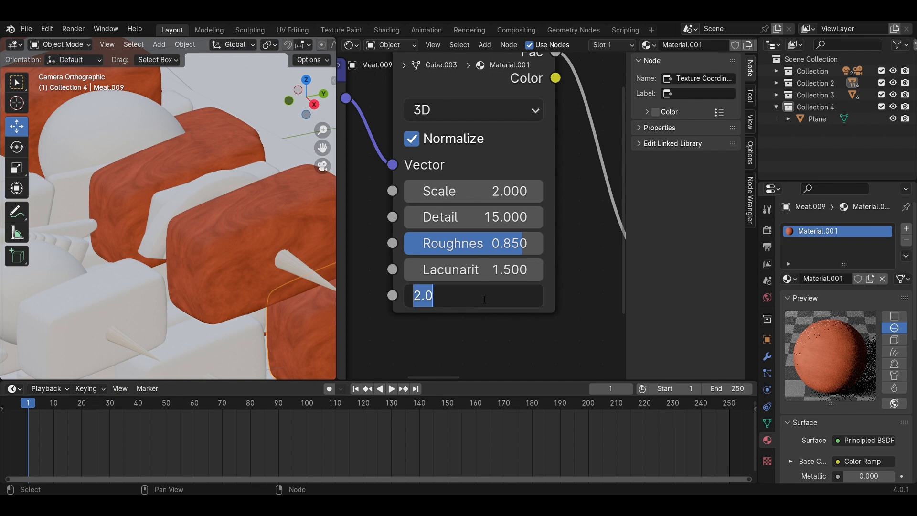
type("1")
key("Return")
scroll(214, 245, "down", 7)
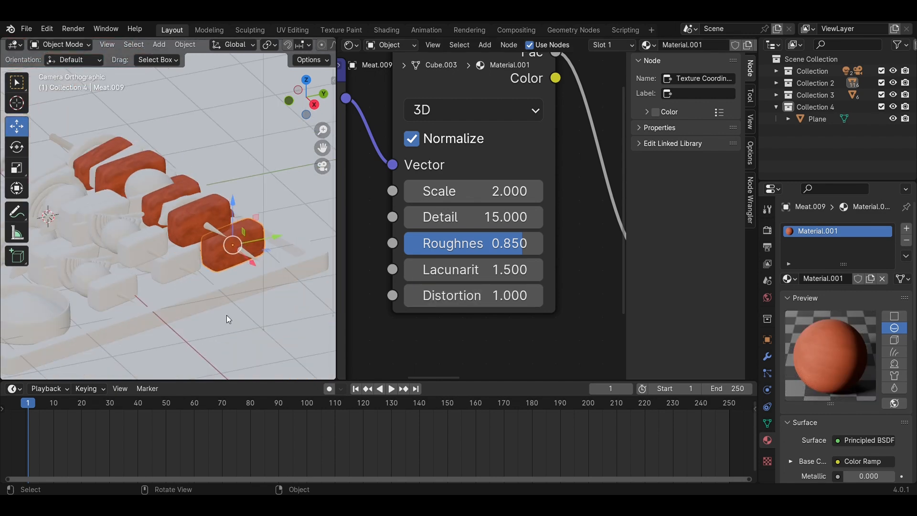
- Select the thin white slice between the two front meat pieces and give it a new material
left_click(226, 314)
scroll(226, 314, "up", 5)
scroll(219, 272, "down", 5)
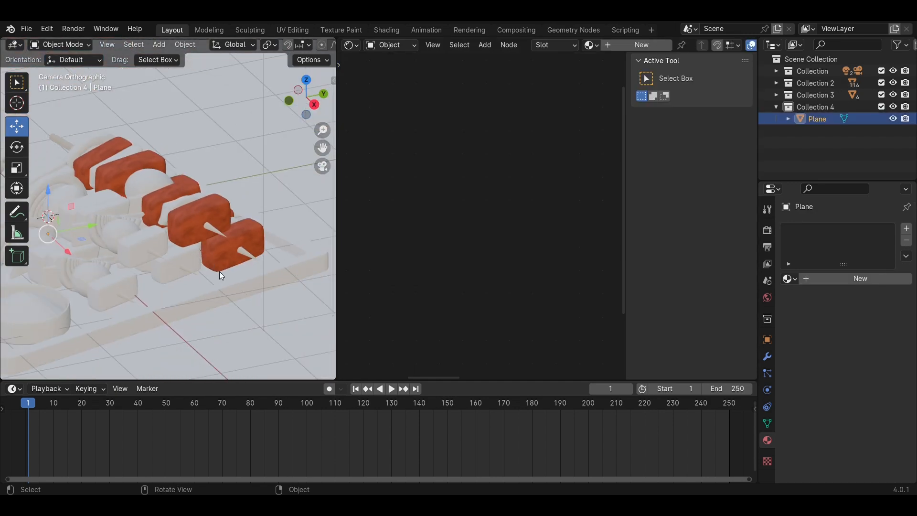
scroll(184, 258, "up", 2)
left_click(172, 213)
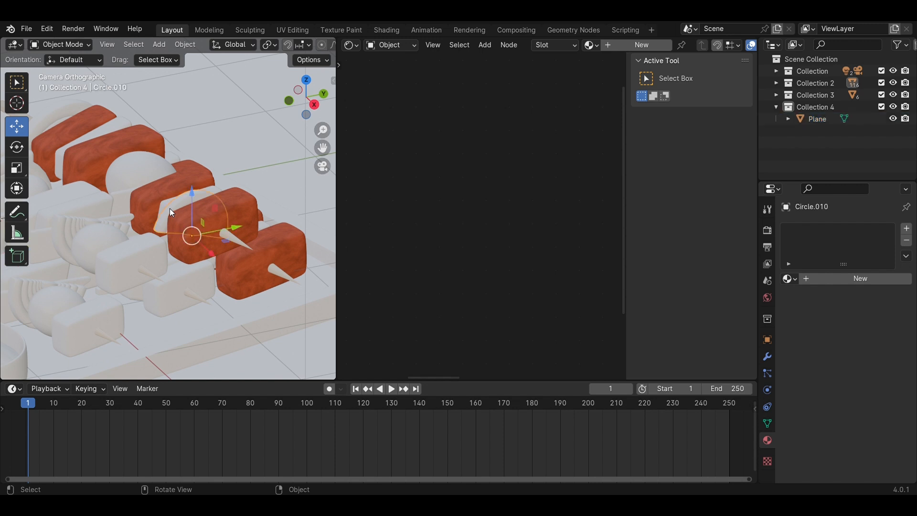
left_click(641, 45)
- Add a Color Ramp node beside the Principled BSDF in the slice's new material
key("shift+a")
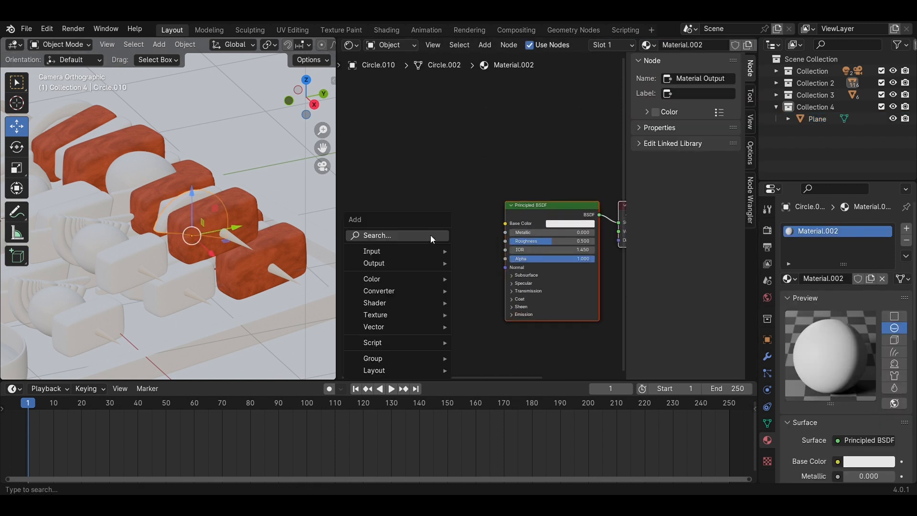
left_click(430, 235)
type("col")
key("Down")
key("Return")
left_click(394, 203)
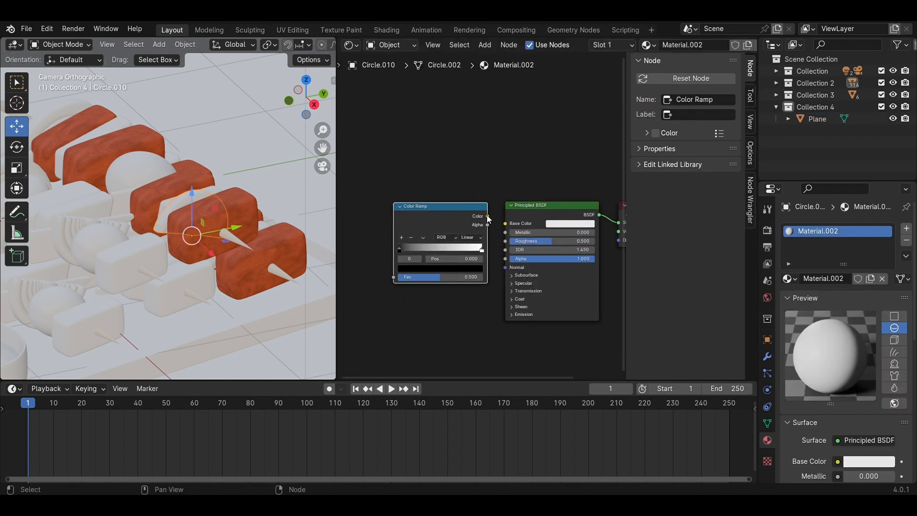
- Connect the Color Ramp to the Base Color and feed its Fac from a new Noise Texture node
left_click_drag(486, 215, 505, 224)
scroll(445, 302, "up", 3)
middle_click_drag(445, 302, 508, 291)
key("shift+a")
left_click(508, 291)
key("Down")
key("Return")
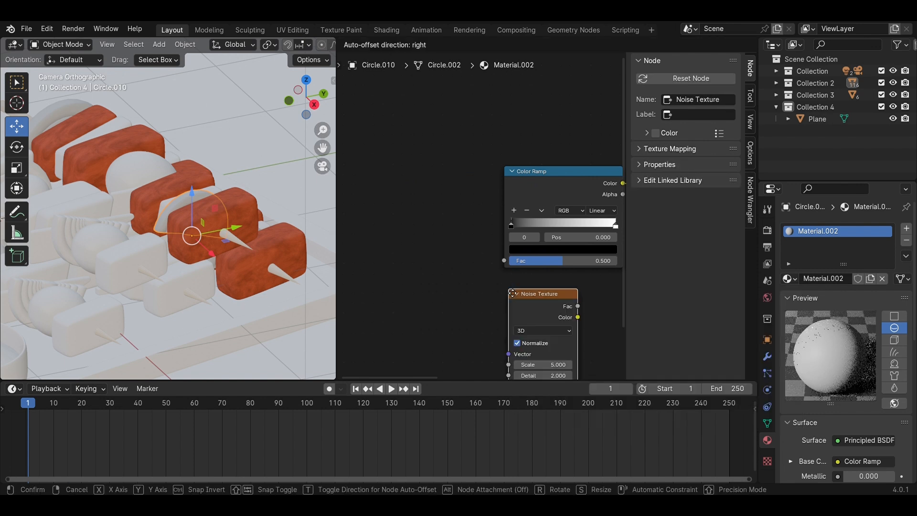
left_click(409, 155)
left_click_drag(477, 171, 504, 261)
- Colour the Color Ramp's black stop a medium purple and place it at about 0.396
scroll(522, 319, "up", 2)
left_click(434, 272)
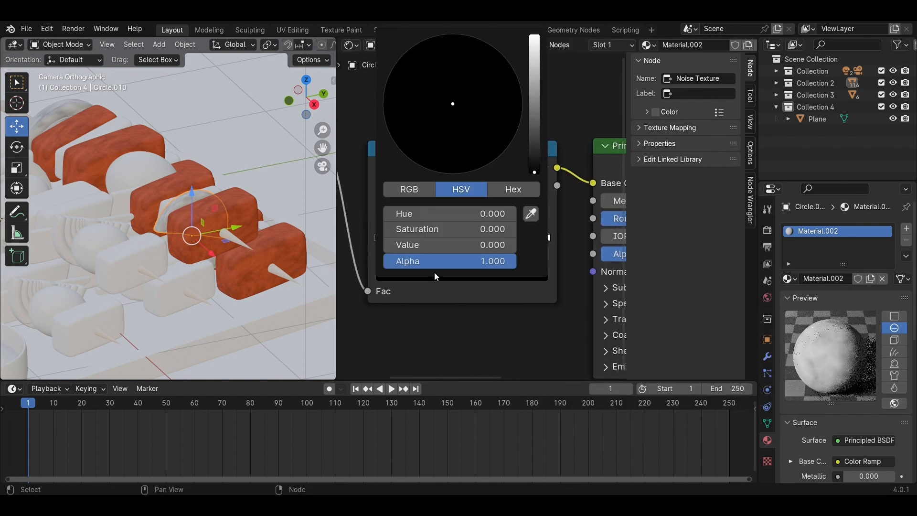
left_click_drag(538, 172, 502, 123)
left_click(497, 158)
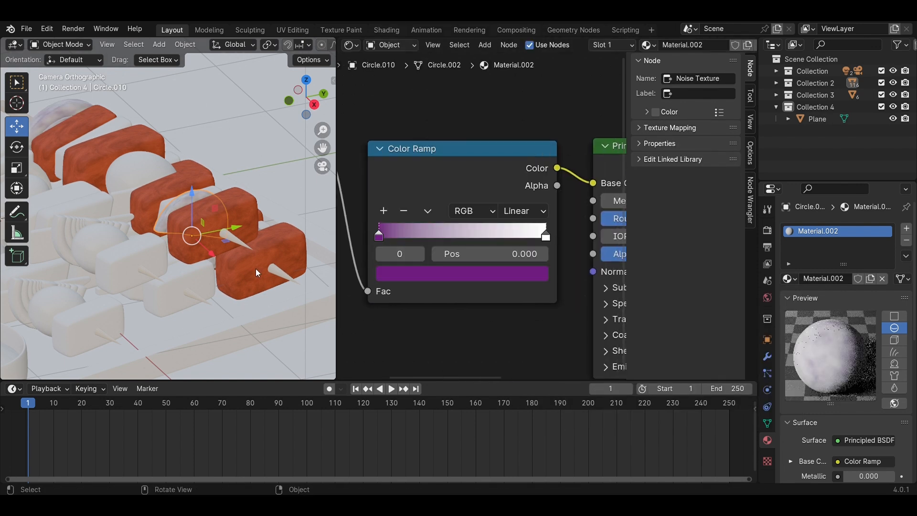
scroll(256, 270, "up", 3)
left_click_drag(379, 236, 448, 235)
left_click(470, 269)
left_click(485, 113)
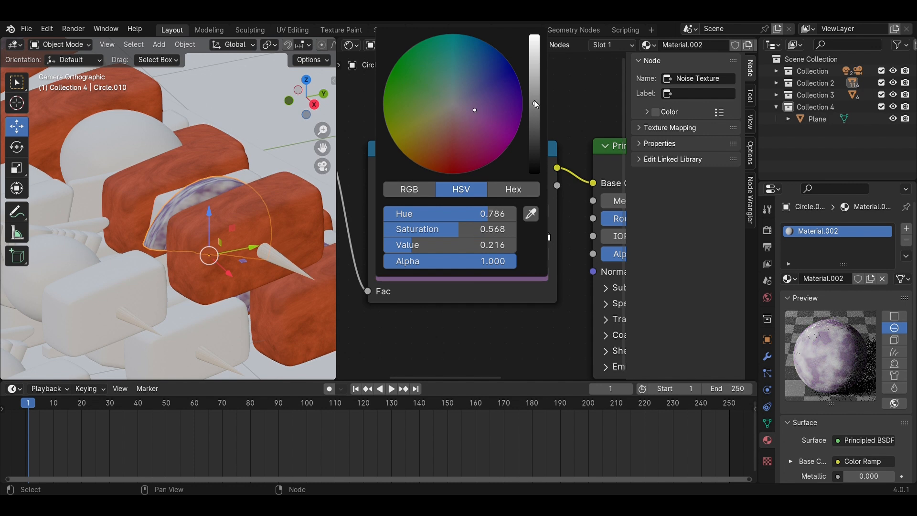
left_click_drag(534, 101, 534, 76)
- Add a light purple middle stop and recolour the white end stop to a bright pinkish purple sampled from the ramp
left_click_drag(546, 234, 533, 235)
left_click(522, 272)
left_click(531, 214)
left_click(421, 234)
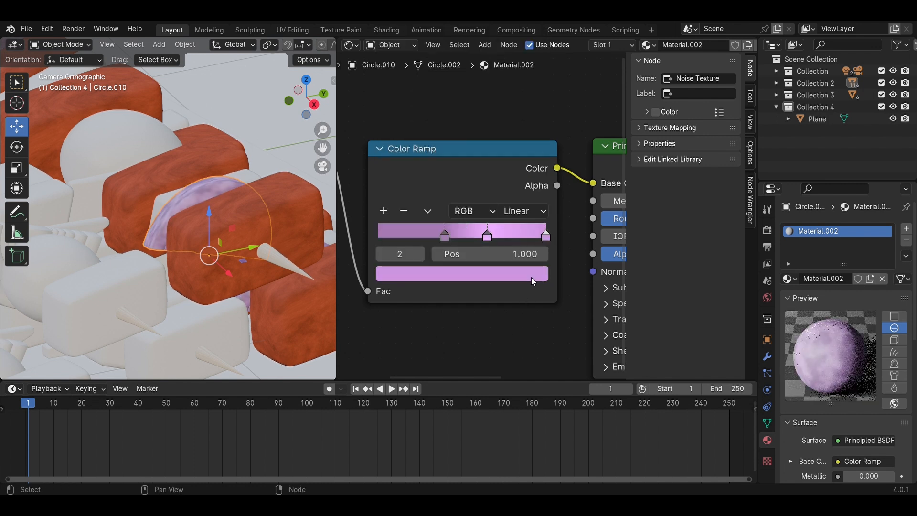
left_click(531, 277)
left_click_drag(535, 59, 536, 35)
- Add a very dark purple stop to the Color Ramp at position 0.145
left_click(444, 239)
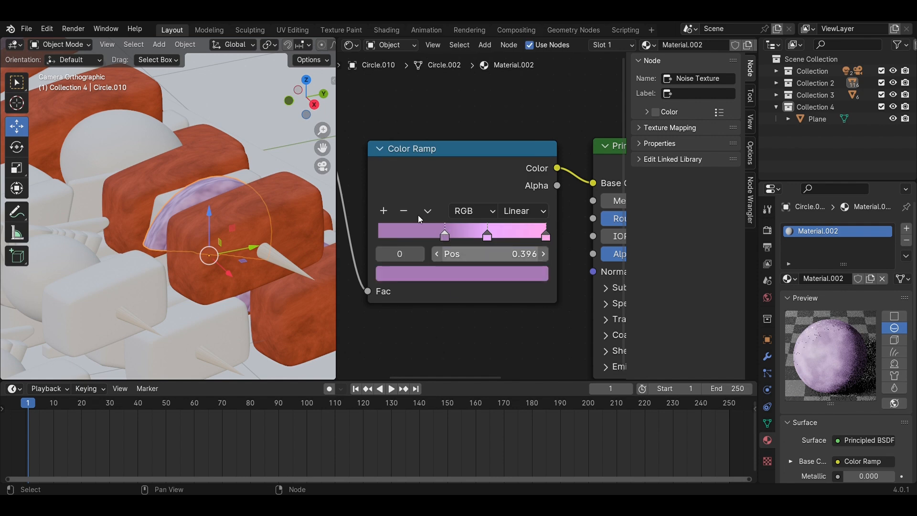
left_click_drag(406, 236, 364, 236)
left_click(424, 274)
left_click_drag(535, 55, 534, 141)
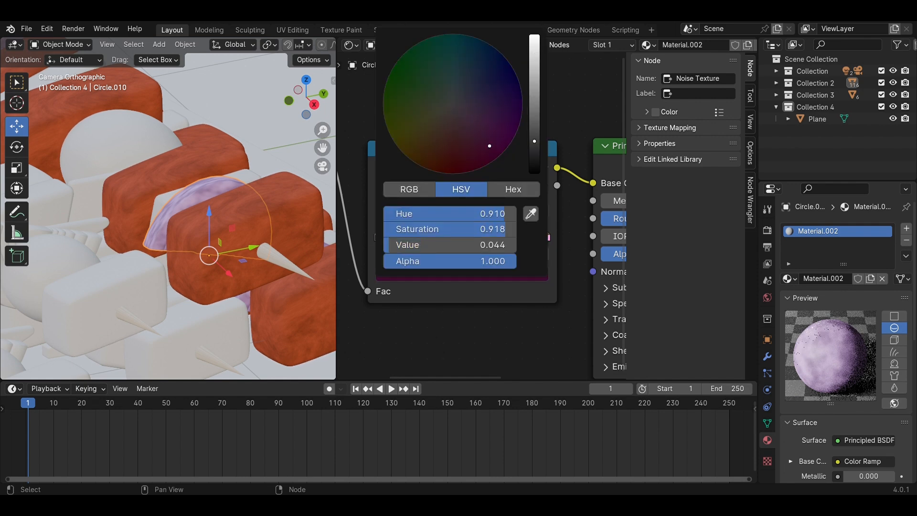
scroll(355, 241, "up", 2)
scroll(296, 258, "down", 2)
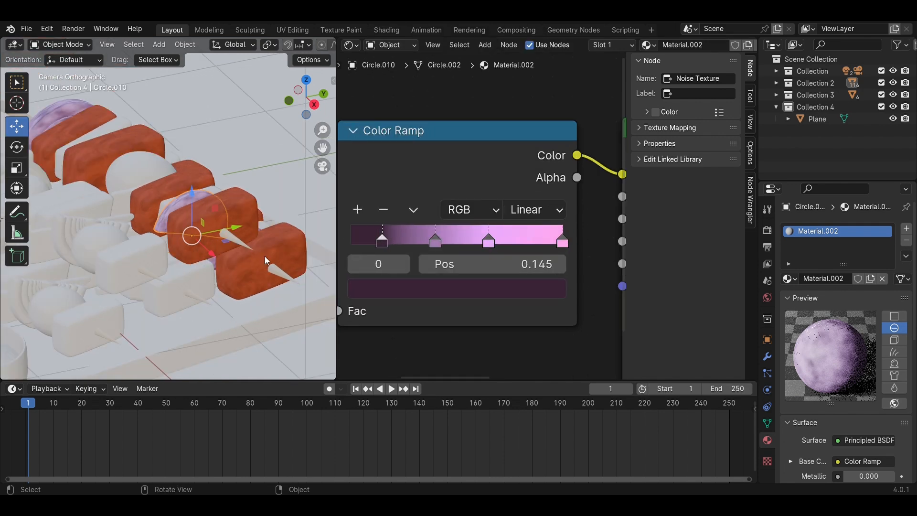
- Try moving the medium purple stop past the light purple one to 0.684 and recolouring it salmon pink
scroll(377, 238, "up", 3)
left_click_drag(434, 197, 551, 197)
left_click(541, 258)
left_click_drag(665, 109, 665, 93)
mouse_move(551, 168)
left_mouse_down()
mouse_move(594, 201)
mouse_move(528, 196)
mouse_move(537, 214)
left_mouse_up()
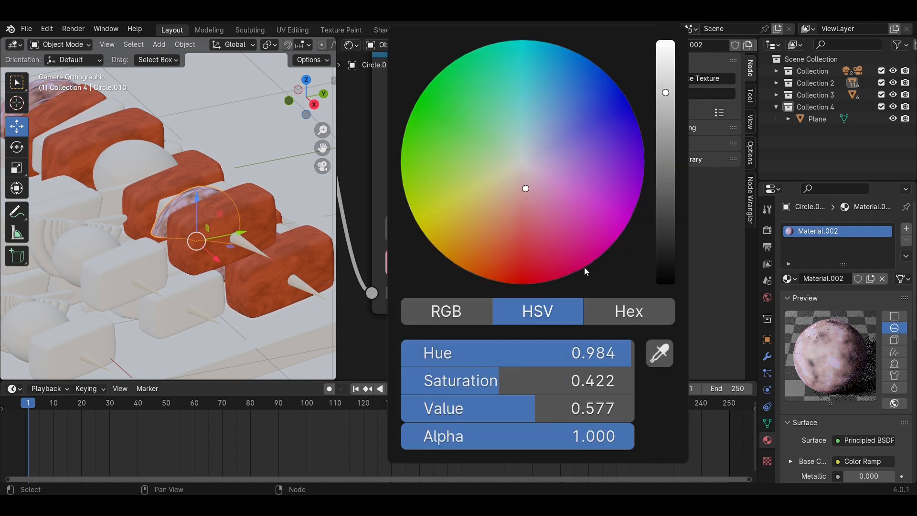
left_click(499, 276)
mouse_move(491, 190)
left_mouse_down()
mouse_move(540, 228)
mouse_move(486, 209)
mouse_move(402, 219)
mouse_move(545, 237)
mouse_move(526, 230)
mouse_move(548, 225)
left_mouse_up()
left_click_drag(536, 222, 537, 243)
scroll(475, 246, "down", 2)
left_click_drag(441, 242, 471, 241)
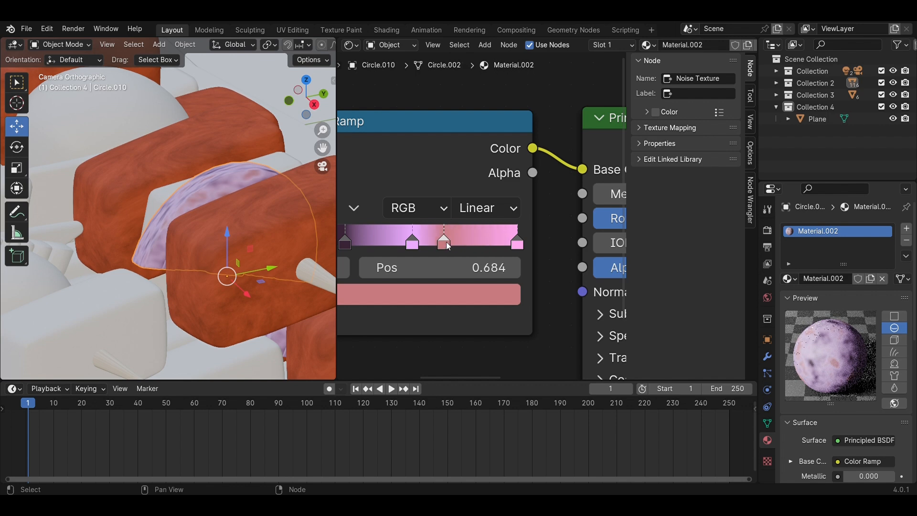
- Shift the light purple stop towards the dark end and delete the salmon pink stop from the Color Ramp
scroll(296, 286, "down", 5)
middle_click_drag(385, 303, 503, 264)
scroll(487, 224, "up", 3)
left_click_drag(542, 201, 480, 199)
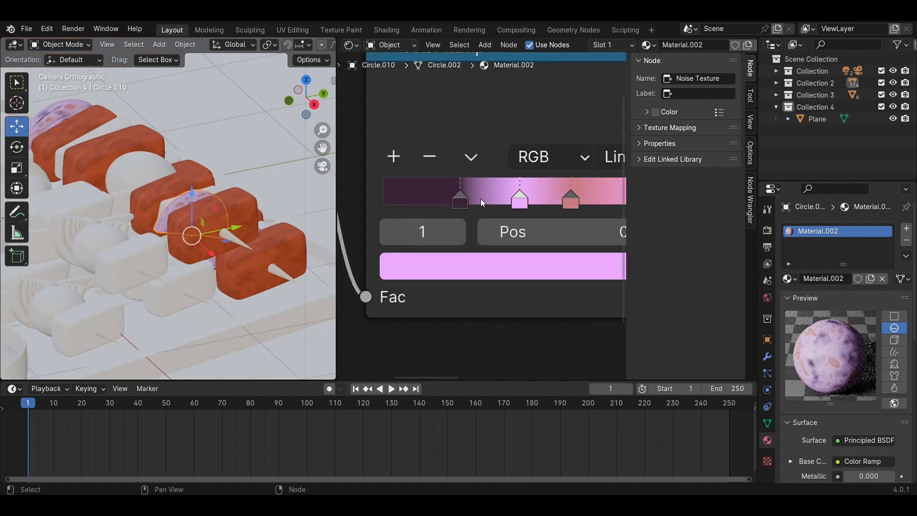
left_click(565, 203)
left_click_drag(580, 194, 540, 206)
left_click(430, 157)
- Set the Noise Texture's detail to 15 and its scale to 2.5
scroll(480, 213, "down", 2)
middle_click_drag(389, 265, 597, 253)
scroll(531, 213, "up", 2)
left_click_drag(530, 214, 616, 215)
scroll(161, 228, "up", 7)
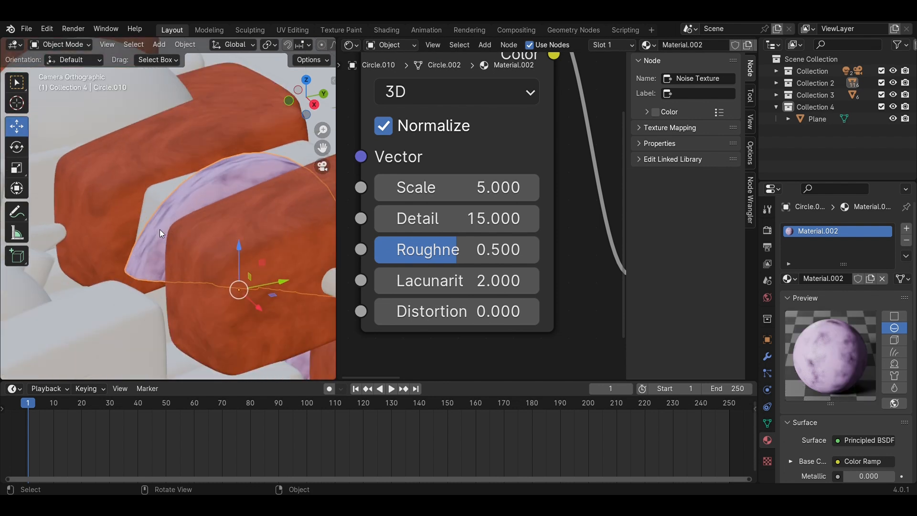
double_click(469, 190)
key("Return")
left_click_drag(469, 191, 497, 187)
key("Return")
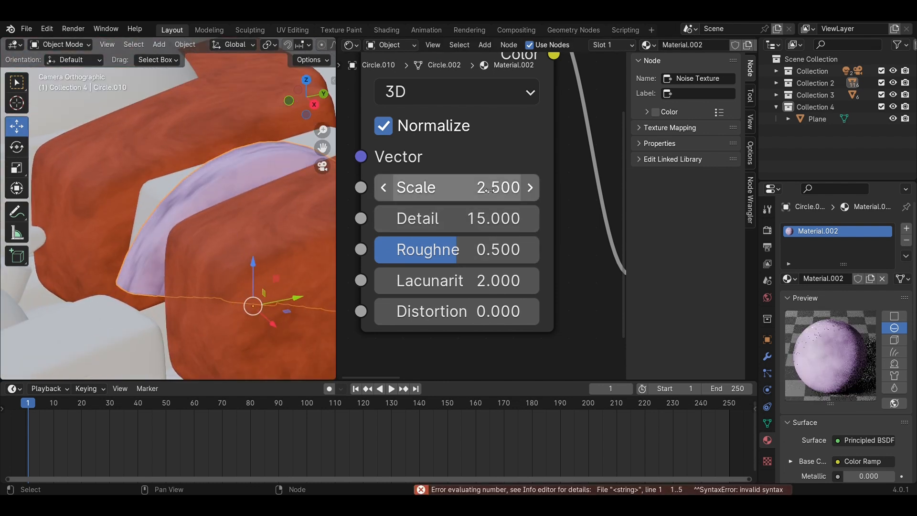
- Set the Noise Texture's roughness to 0.733, lacunarity to 2 and distortion to 1.5
mouse_move(478, 249)
left_mouse_down()
mouse_move(549, 250)
mouse_move(476, 249)
left_mouse_up()
left_click_drag(477, 280, 526, 280)
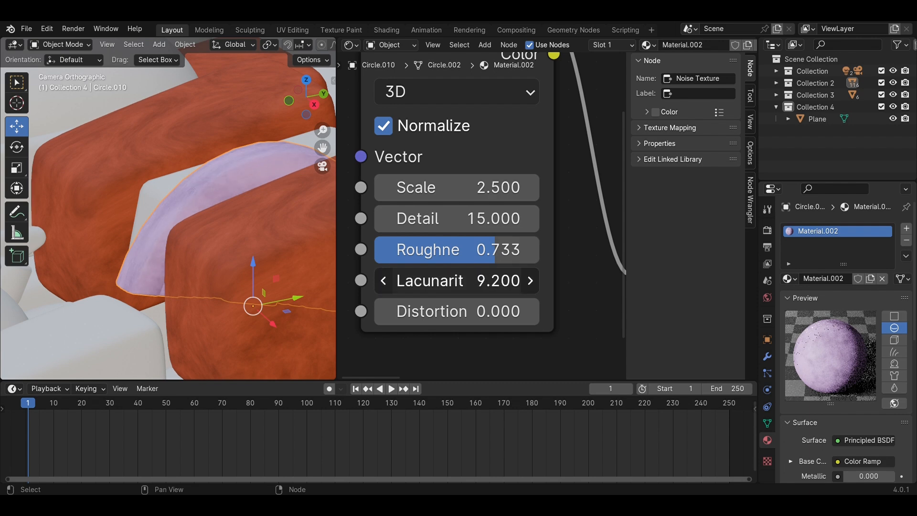
type("2")
key("Return")
left_click_drag(472, 312, 491, 311)
type("1.5")
key("Return")
scroll(145, 211, "down", 4)
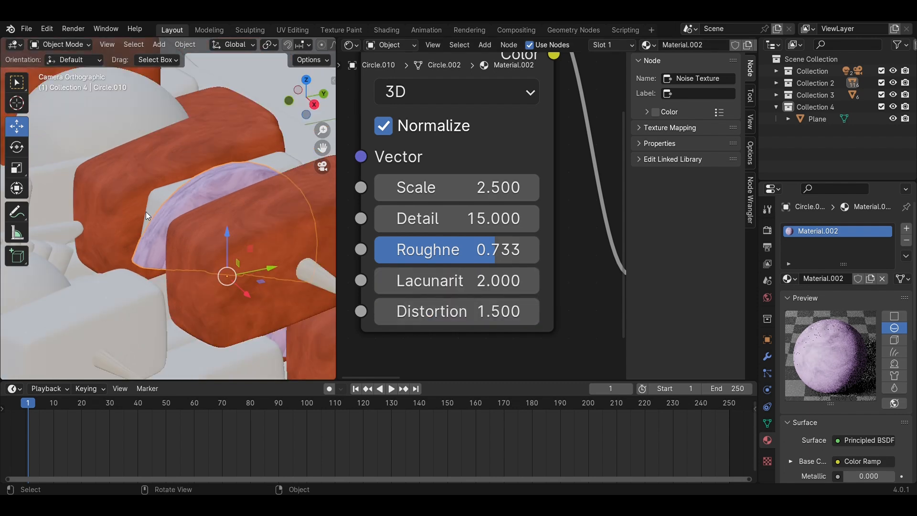
- Select the white pineapple piece behind the purple slice and give it a new material
left_click(221, 299)
scroll(162, 196, "up", 5)
left_click(162, 196)
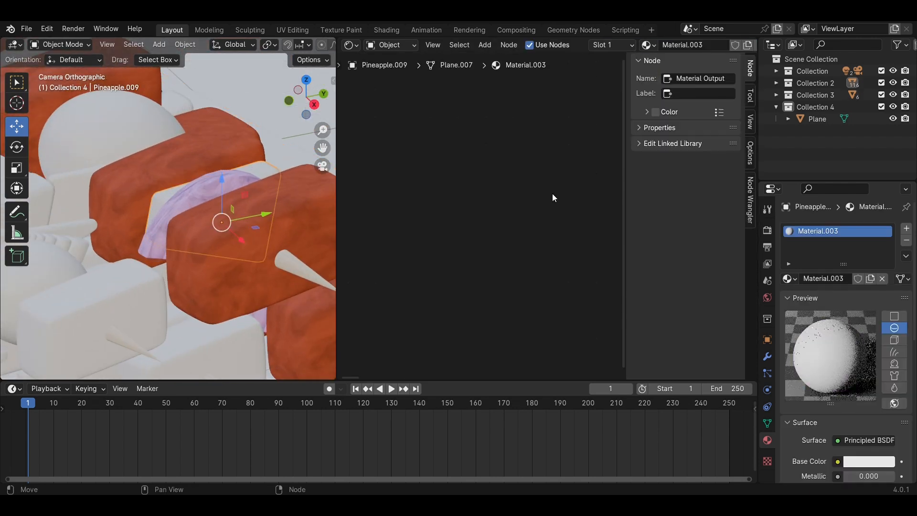
- Add a Color Ramp node to the pineapple material and connect it to the Principled BSDF's Base Color
key("shift+a")
type("color")
key("Down")
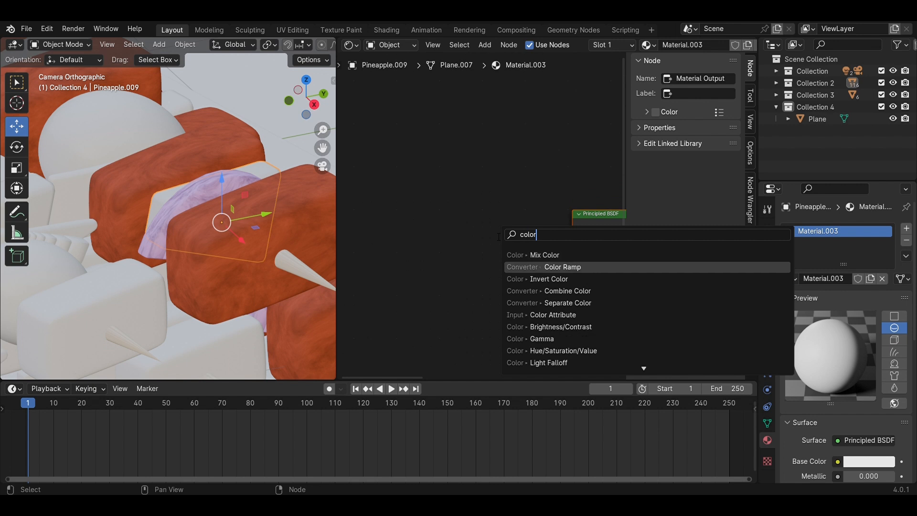
key("Return")
left_click(441, 221)
left_click_drag(547, 233, 572, 233)
- Move the Color Ramp's black stop to 0.353 and colour it dark olive yellow
scroll(495, 241, "up", 8)
middle_click_drag(494, 241, 537, 182)
left_click_drag(439, 247, 502, 246)
left_click(522, 291)
left_click(619, 125)
middle_click_drag(463, 291, 444, 305)
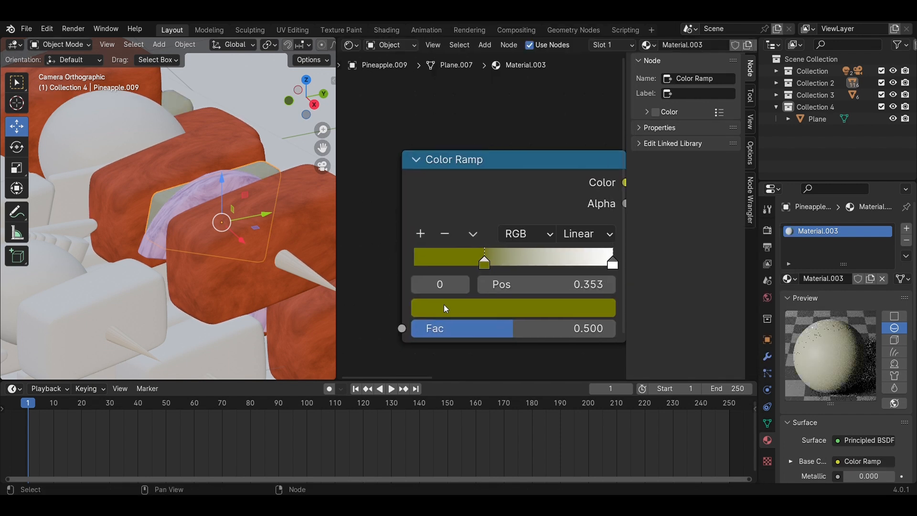
left_click(443, 305)
left_click_drag(429, 155, 445, 149)
- Colour the white stop bright yellow and place the two ramp stops at 0.044 and 0.778
left_click(612, 261)
left_click(520, 307)
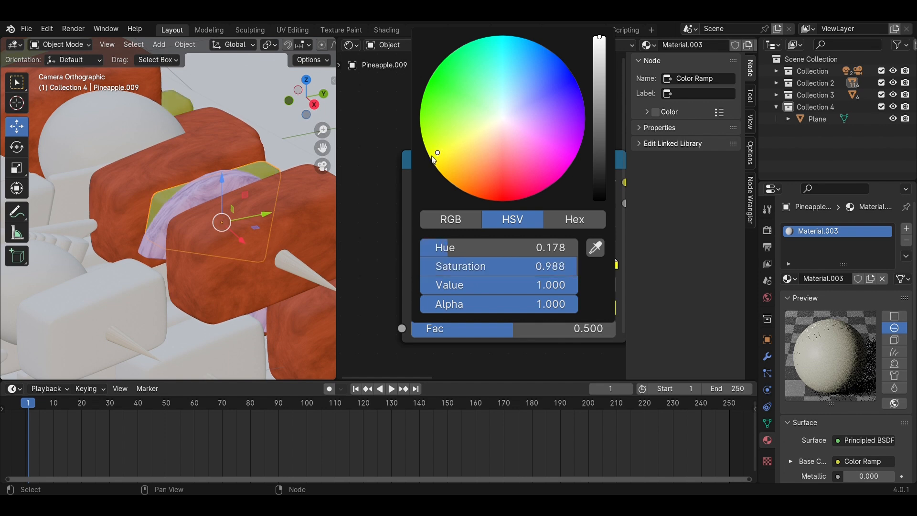
left_click_drag(482, 264, 422, 265)
left_click_drag(611, 266, 567, 266)
- Add a Wave Texture node, connect its Color to the Color Ramp's Fac and try a different wave scale
scroll(471, 277, "down", 8)
key("shift+a")
left_click(439, 337)
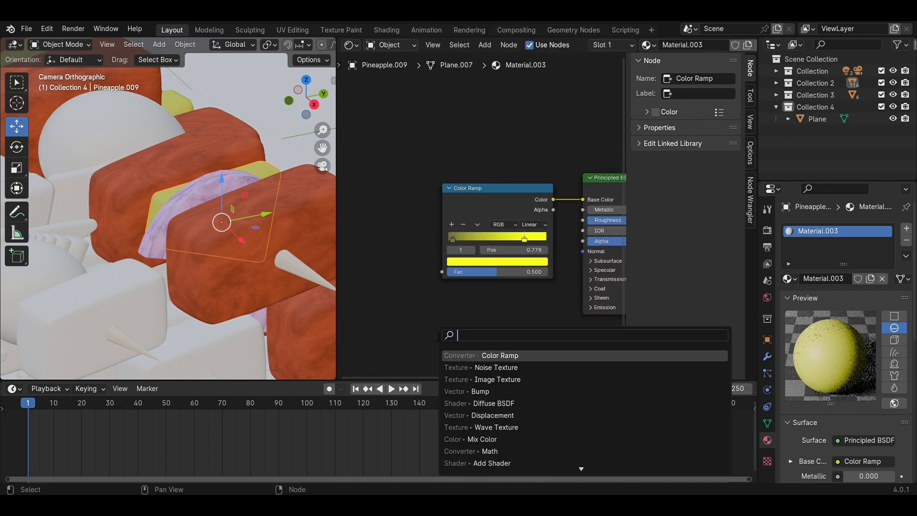
type("wa")
key("Return")
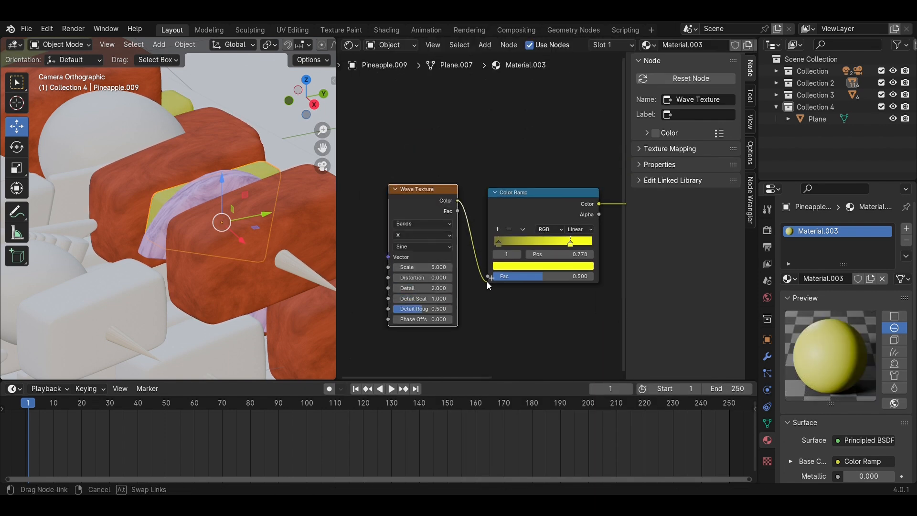
left_click_drag(487, 281, 487, 276)
scroll(360, 283, "up", 4)
mouse_move(508, 227)
left_mouse_down()
mouse_move(530, 227)
mouse_move(516, 227)
left_mouse_up()
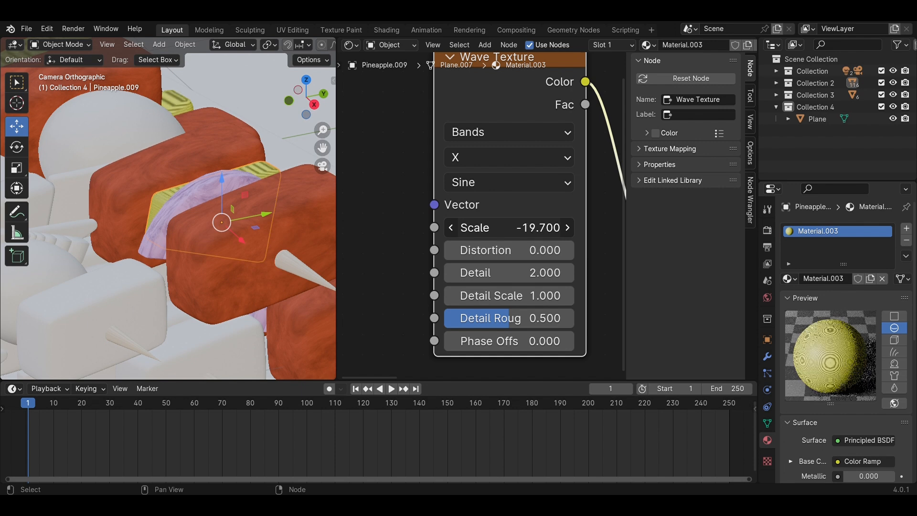
- Add Texture Coordinate and Mapping nodes to the Wave Texture and drive the mapping with Object coordinates
scroll(487, 122, "down", 2)
key("ctrl+t")
scroll(424, 148, "up", 4, "ctrl")
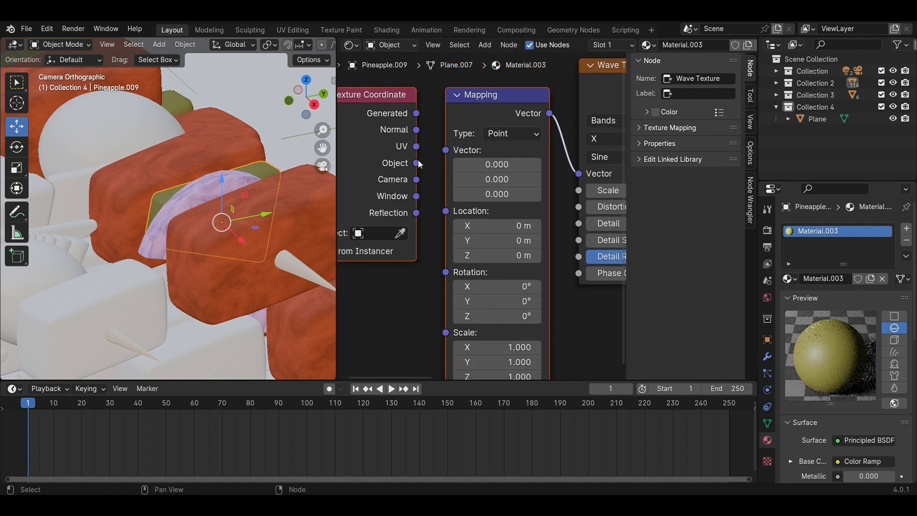
left_click_drag(499, 195, 499, 194)
- Set the Wave Texture's scale to 1, detail to 15, detail scale to 1 and detail roughness to 0.6
scroll(532, 217, "up", 4)
middle_click_drag(591, 218, 496, 205)
left_click(496, 187)
type("1")
key("Return")
left_click_drag(533, 261, 549, 261)
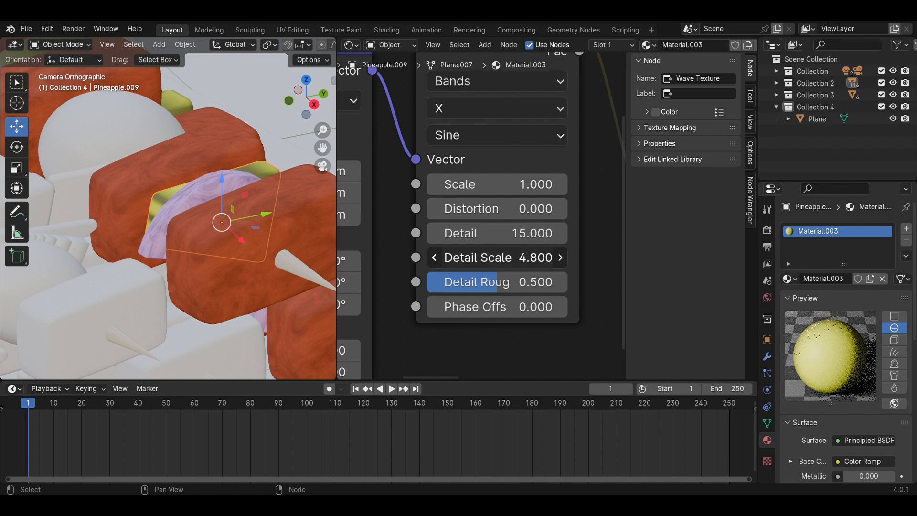
left_click_drag(495, 285, 560, 285)
type("0.6")
key("Return")
scroll(508, 253, "down", 3)
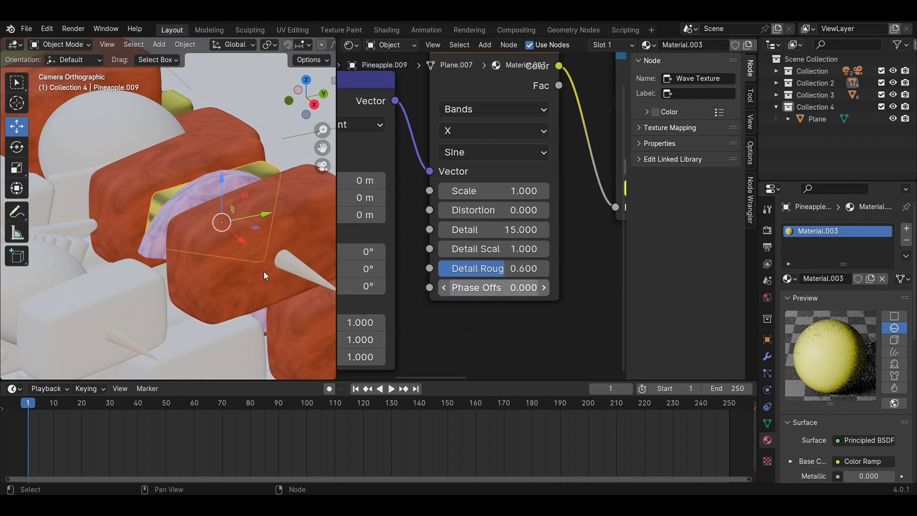
- Change the Mapping node's X scale to -0.400 and adjust its X rotation
middle_click_drag(492, 289, 658, 250)
left_click_drag(500, 283, 483, 283)
left_click_drag(501, 213, 491, 213)
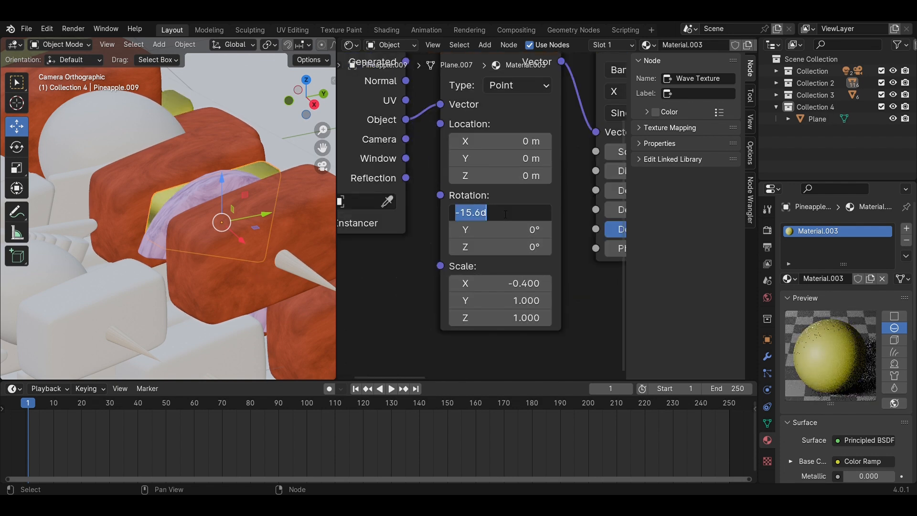
key("Return")
scroll(505, 214, "down", 2)
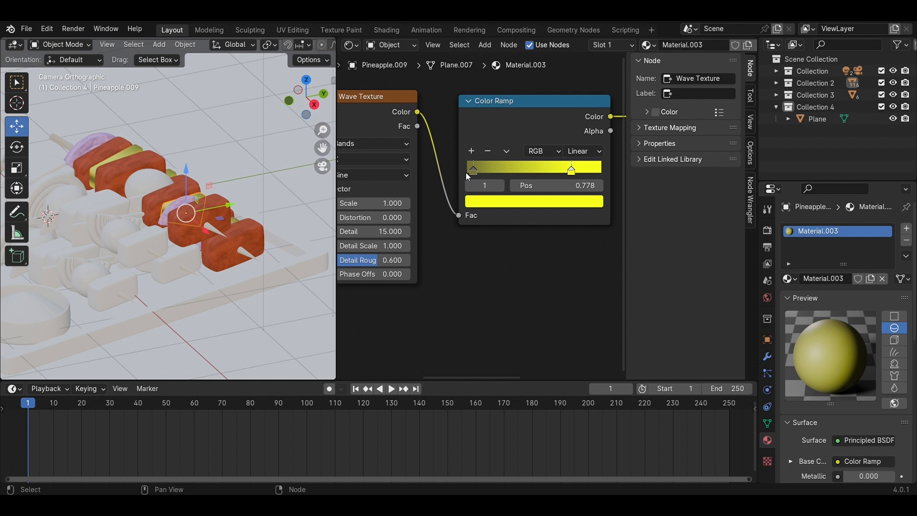
- Recolour the pineapple ramp's olive stop to a saturated mustard yellow
left_click(534, 201)
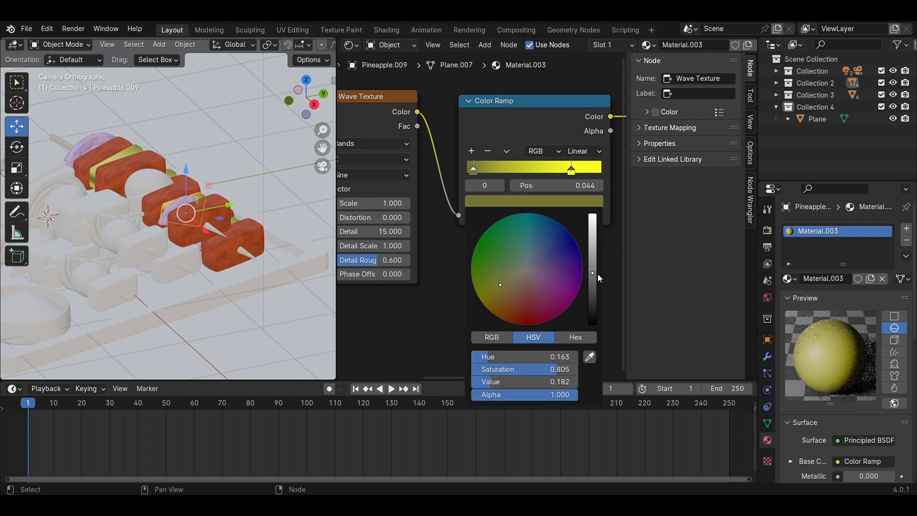
left_click_drag(599, 279, 600, 255)
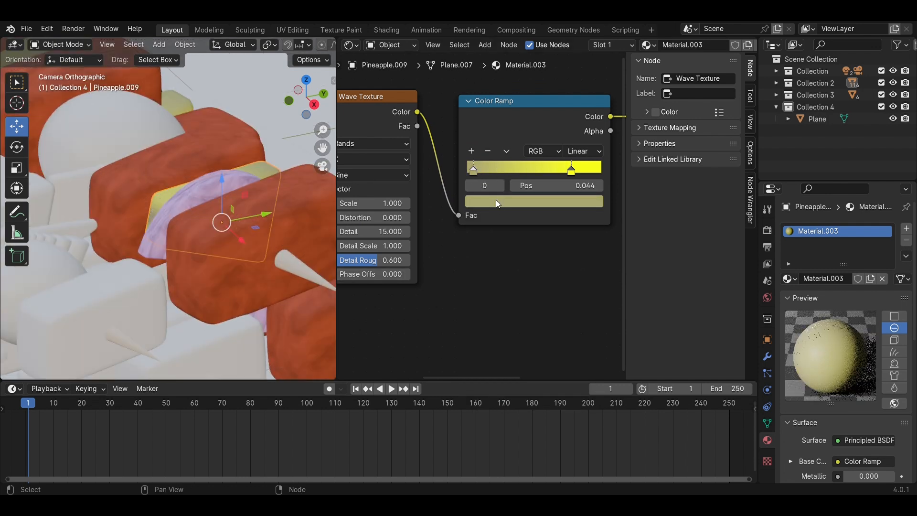
left_click(496, 200)
mouse_move(593, 250)
left_mouse_down()
mouse_move(592, 277)
mouse_move(592, 226)
mouse_move(592, 255)
left_mouse_up()
left_click(487, 201)
left_click_drag(513, 276, 491, 297)
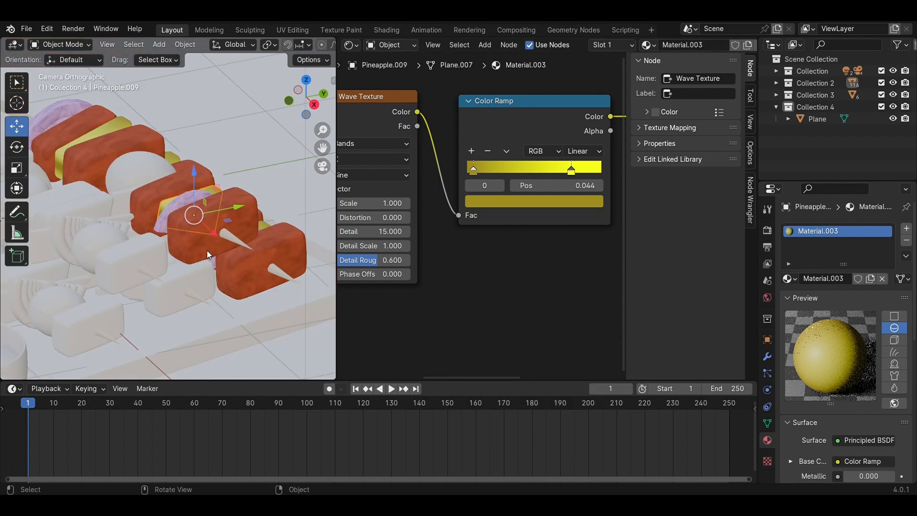
- Select the white tomato ball, give it a new material and make its base colour red with hue 0.004 and saturation 1
left_click(205, 165)
left_click(206, 165)
left_click(641, 45)
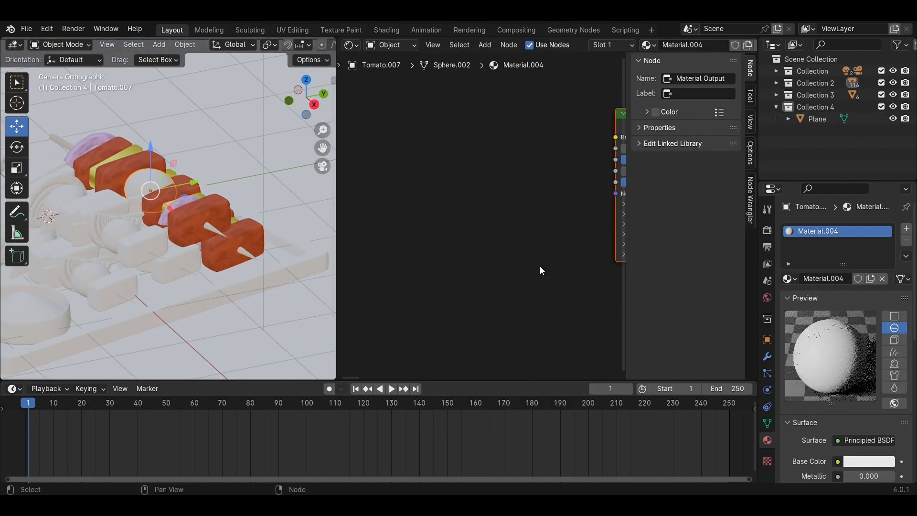
left_click(601, 176)
left_click_drag(626, 75, 615, 112)
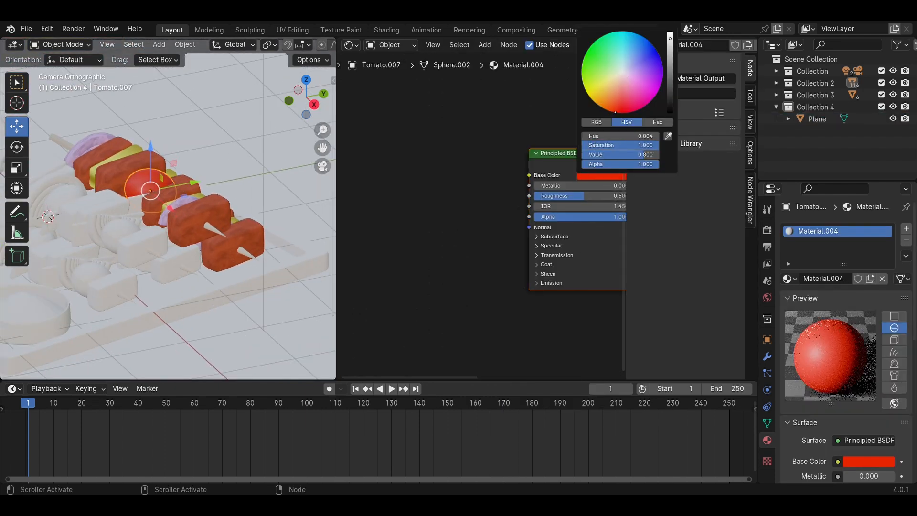
- Add a Color Ramp node to the tomato material and connect it to the Principled BSDF's Base Color
key("shift+a")
left_click(500, 214)
type("co")
key("Return")
left_click(448, 165)
left_click_drag(546, 178, 552, 188)
- Colour the tomato ramp's black stop bright red with saturation 0.996 and value 1, and move it towards the white stop
scroll(483, 215, "up", 12)
left_click(564, 275)
left_click_drag(609, 245, 609, 43)
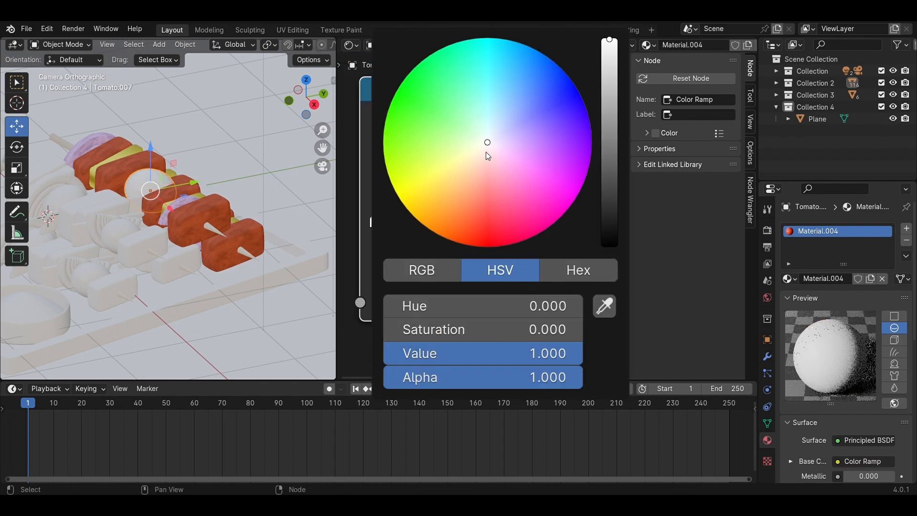
left_click_drag(485, 143, 487, 241)
left_click_drag(399, 219, 514, 221)
left_click(563, 266)
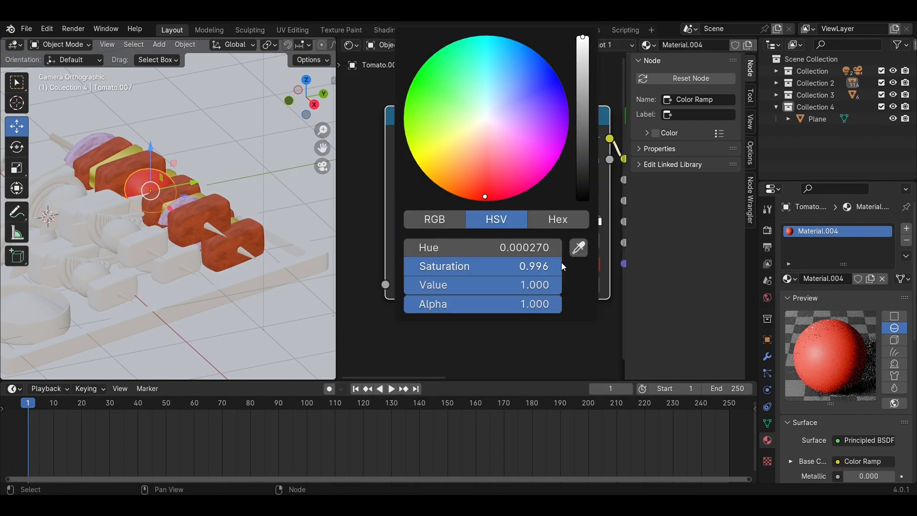
- Recolour the end stop of the tomato's Color Ramp pure red with hue 0 and saturation 1
middle_click_drag(599, 225, 399, 225)
scroll(381, 270, "down", 2)
left_click(392, 256)
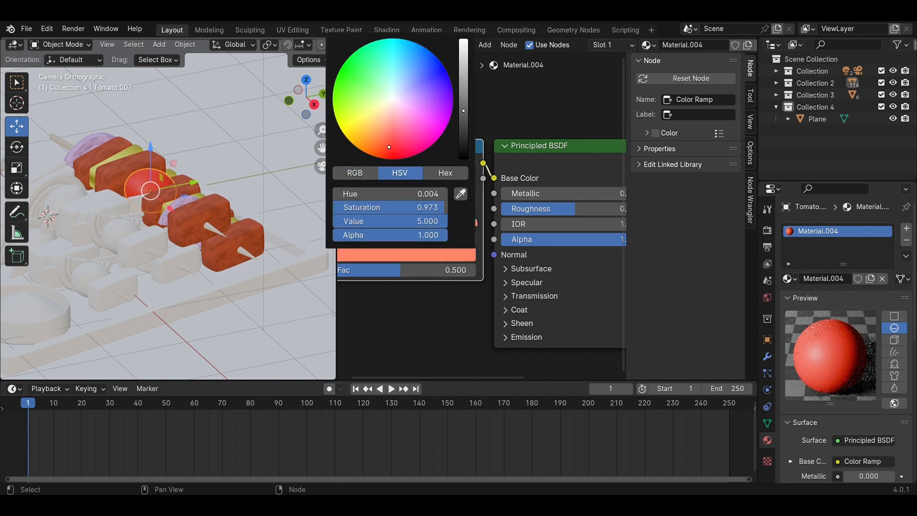
left_click_drag(390, 159, 393, 159)
left_click(522, 133)
left_click(451, 256)
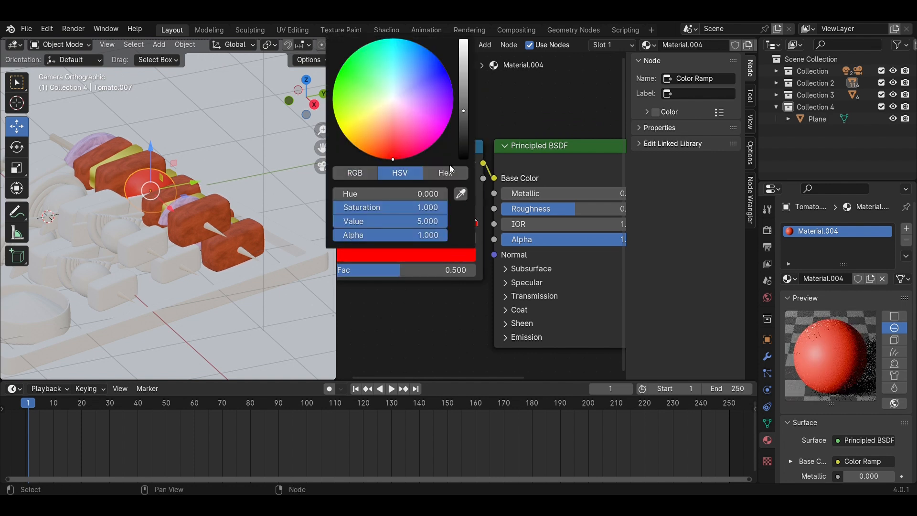
- Move the tomato ramp's first stop to position 0.422
scroll(482, 214, "down", 8)
middle_click_drag(439, 291, 513, 317)
scroll(506, 254, "up", 7)
left_click_drag(516, 234, 504, 235)
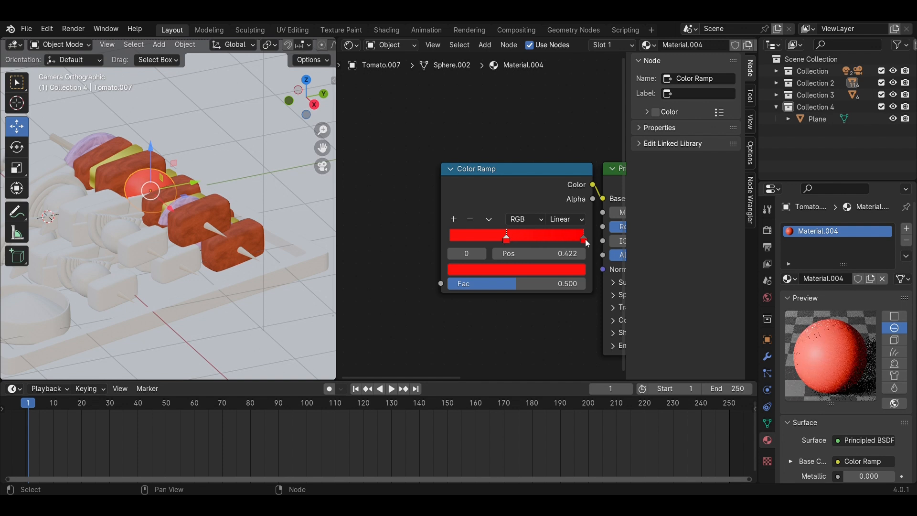
- Set the tomato material's roughness to 0.322 and recolour the ramp's end stop yellow-orange
left_click(585, 240)
left_click(571, 269)
middle_click_drag(518, 322, 377, 291)
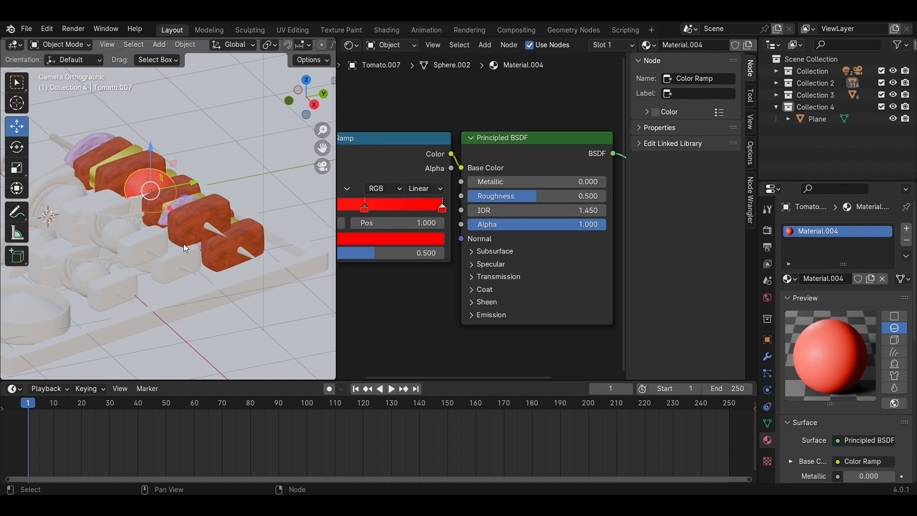
scroll(183, 243, "up", 4)
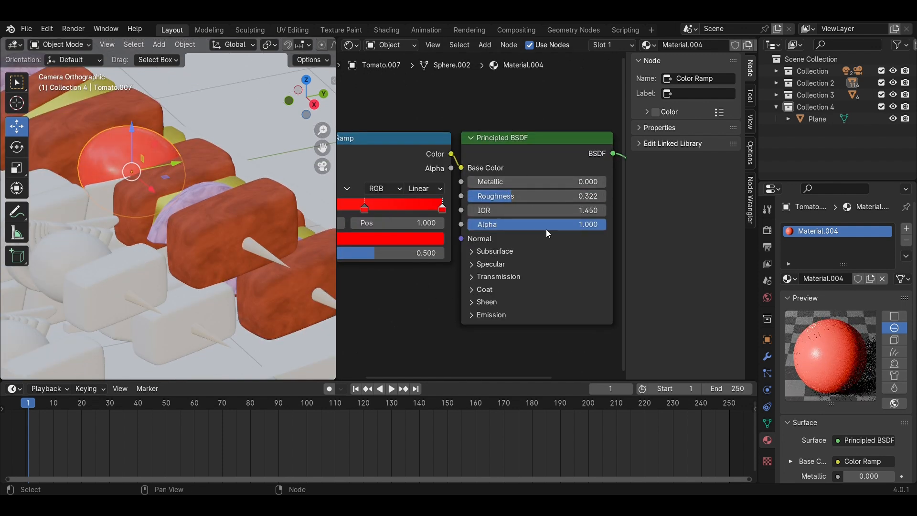
scroll(496, 222, "down", 2)
left_click(435, 238)
left_click_drag(382, 123, 370, 155)
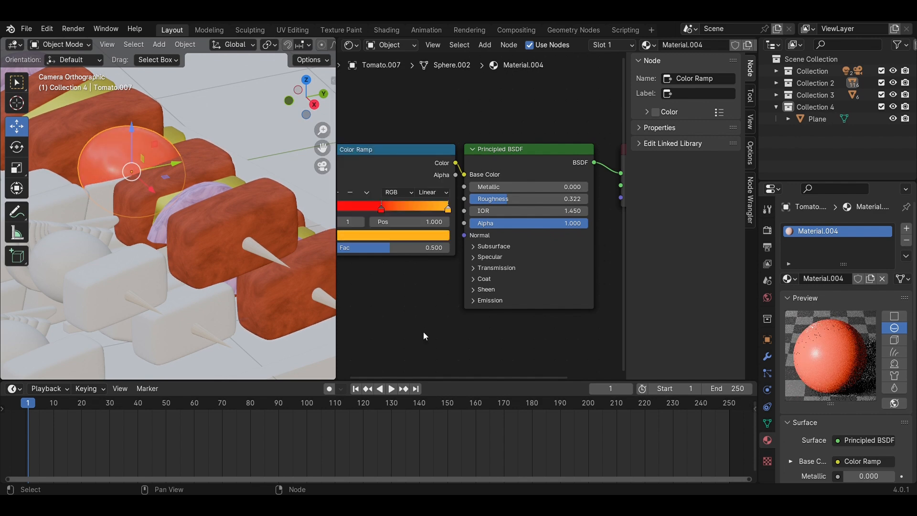
- Recolour the tomato ramp's end stop a soft coral orange and save the file
middle_click_drag(421, 329, 486, 327)
scroll(477, 307, "up", 7)
left_click(420, 246)
left_click_drag(409, 336, 437, 354)
scroll(549, 330, "down", 1)
key("ctrl+s")
scroll(190, 231, "down", 4)
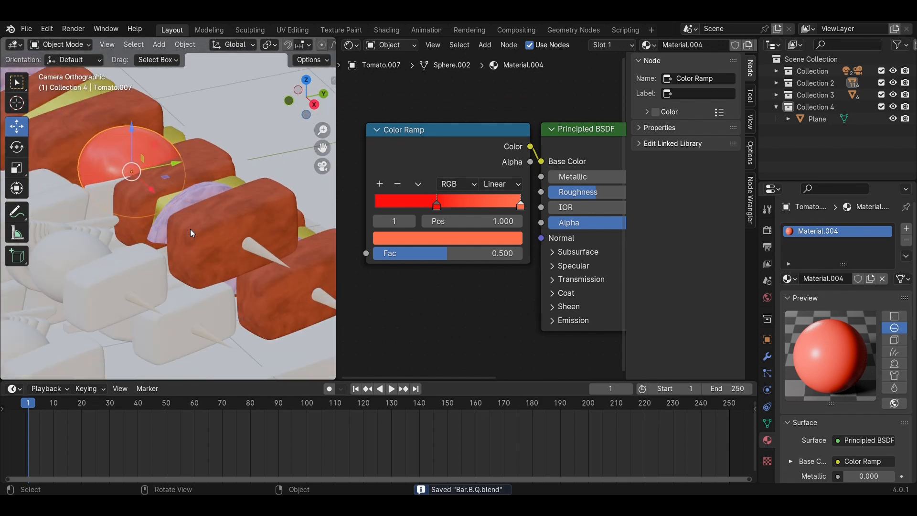
- Select the thin white slice between the tomato and the meat and give it a new material
left_click(210, 127)
middle_click_drag(211, 127, 138, 207)
scroll(216, 174, "up", 5)
scroll(138, 208, "up", 4)
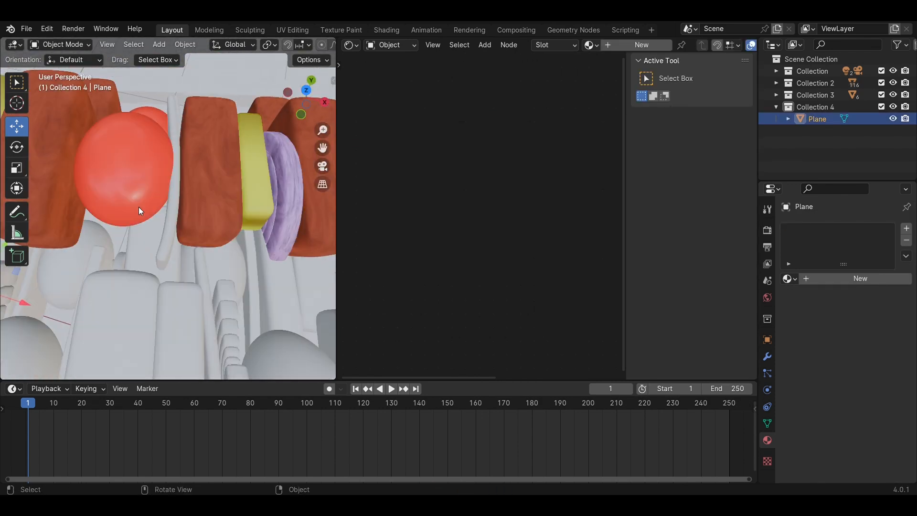
scroll(204, 181, "down", 3)
middle_click_drag(224, 214, 193, 200)
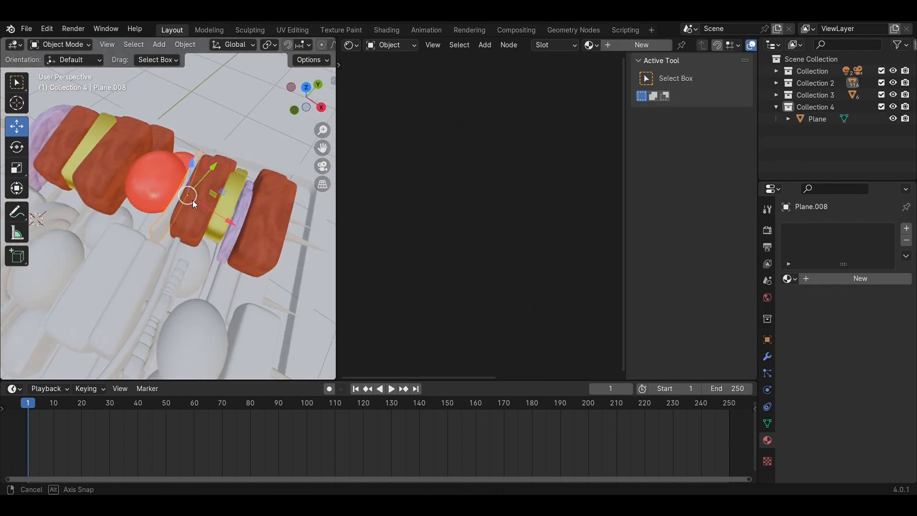
left_click(639, 44)
middle_click_drag(545, 154, 439, 159)
- Add a Color Ramp node to the slice's material and connect its Color output to the Principled BSDF's Base Color
left_click(531, 167)
middle_click_drag(365, 208, 511, 223)
key("shift+a")
type("colr")
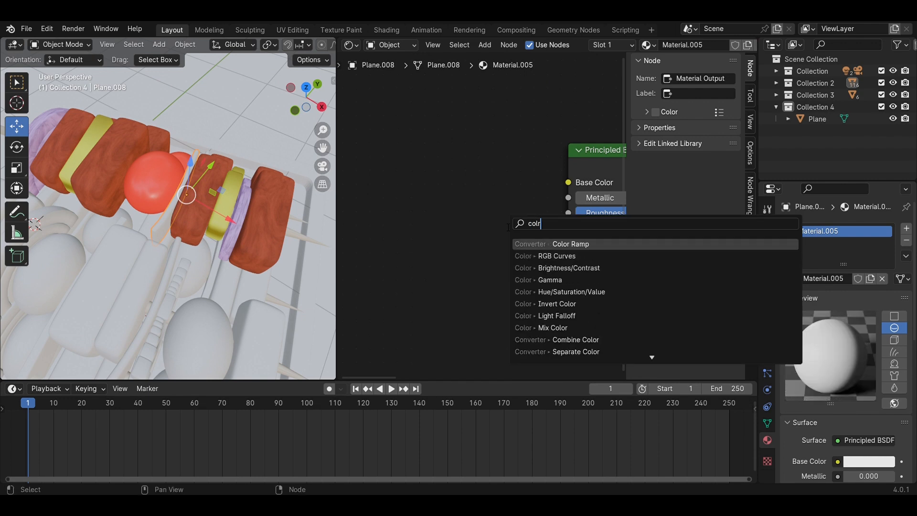
key("Return")
left_click(424, 149)
scroll(477, 201, "down", 7)
scroll(478, 198, "up", 3)
left_click_drag(536, 178, 585, 197)
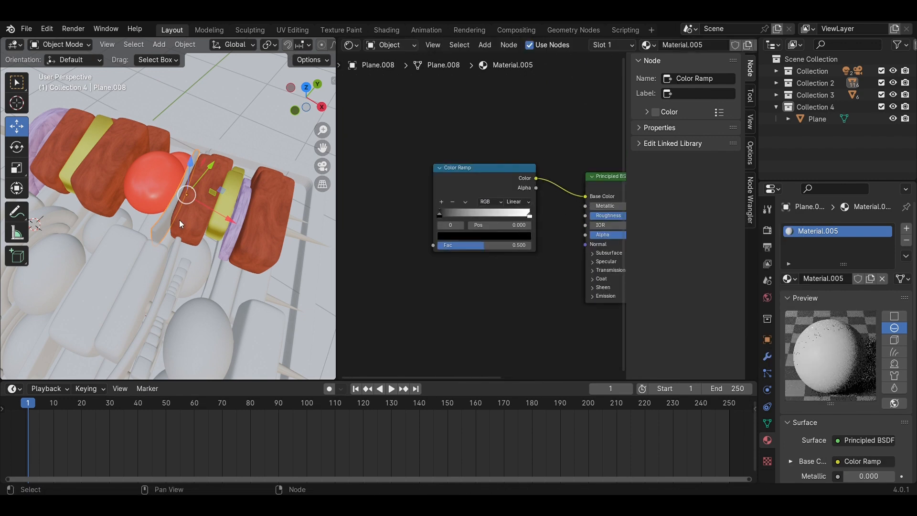
- Colour the slice ramp's black stop dark red and its white stop bright red, and move the dark stop to position 0.327
scroll(179, 220, "up", 3)
left_click(444, 236)
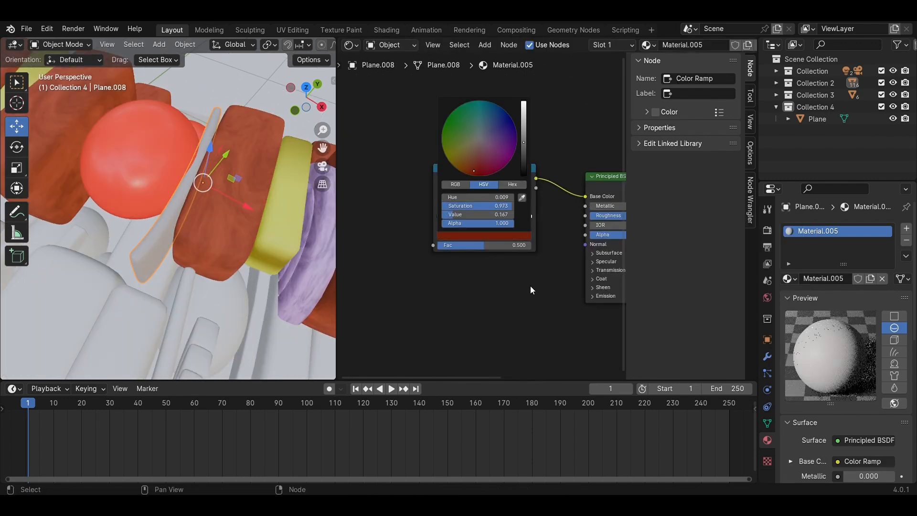
scroll(482, 217, "up", 3)
left_click(483, 258)
left_click_drag(476, 315, 480, 385)
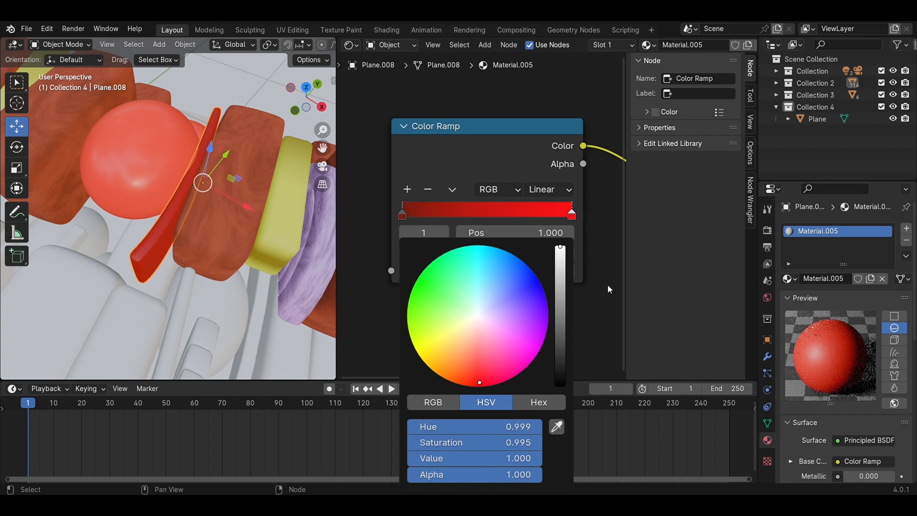
left_click_drag(408, 215, 464, 218)
- Add a Noise Texture node to the slice's material and connect its Fac output to the Color Ramp's Fac
scroll(258, 286, "down", 2)
key("shift+a")
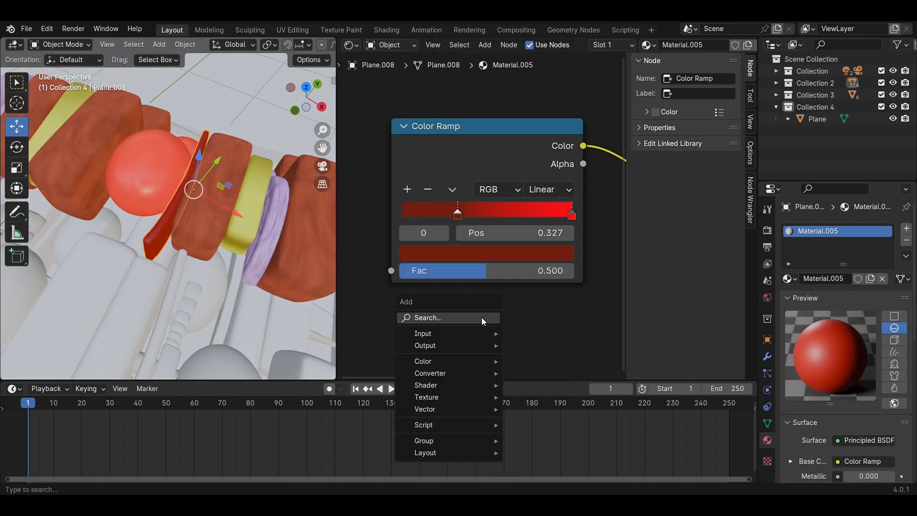
type("noi")
key("Return")
left_click(439, 80)
left_click_drag(561, 130, 606, 270)
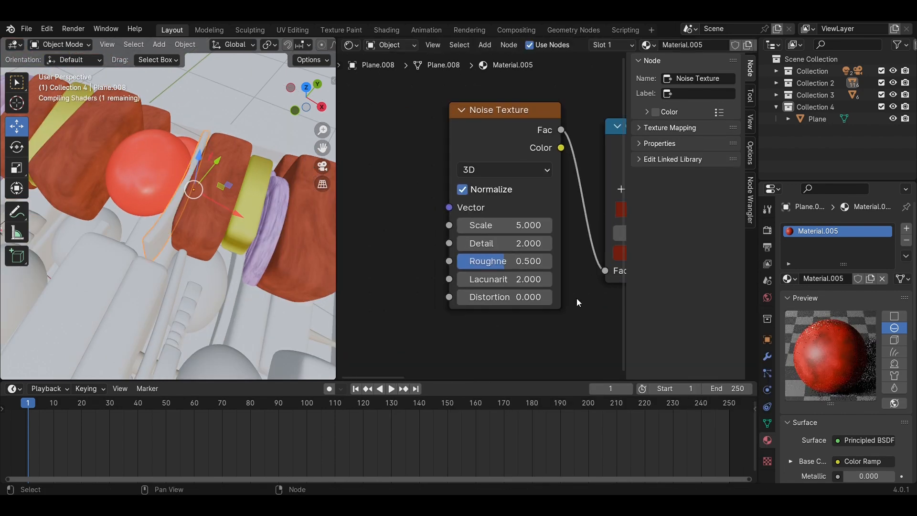
- Set the slice's Noise Texture scale to 1.5 and detail to 15
middle_click_drag(544, 303, 487, 305)
scroll(486, 305, "up", 6)
mouse_move(430, 207)
left_mouse_down()
mouse_move(451, 206)
mouse_move(412, 207)
mouse_move(434, 206)
left_mouse_up()
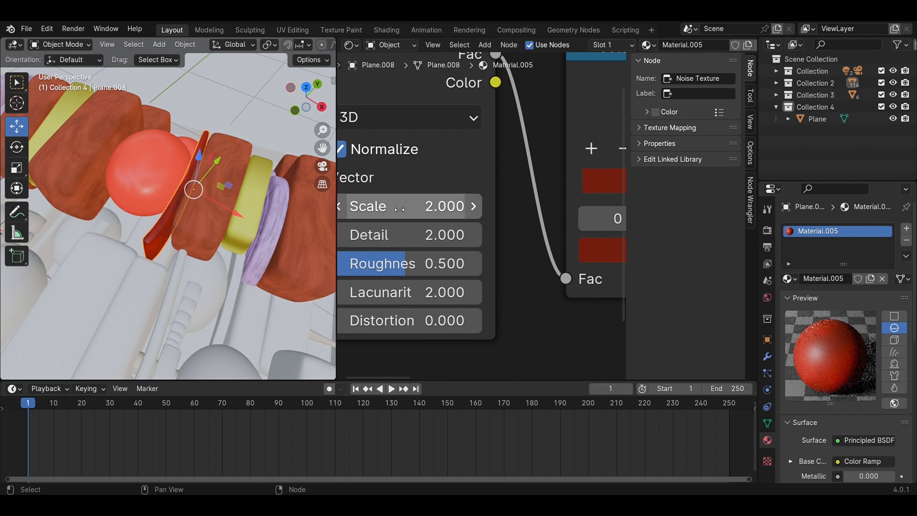
scroll(172, 237, "up", 2)
middle_click_drag(172, 237, 129, 206)
left_click_drag(430, 206, 468, 235)
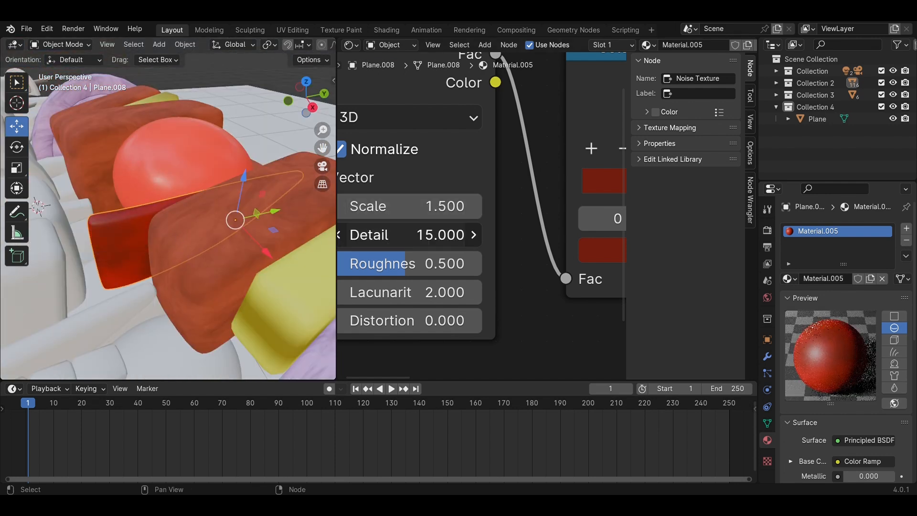
- Set the slice's Noise Texture roughness to 0.6, lacunarity to 1 and distortion to 1
left_click_drag(420, 264, 344, 263)
left_click(449, 264)
type("0")
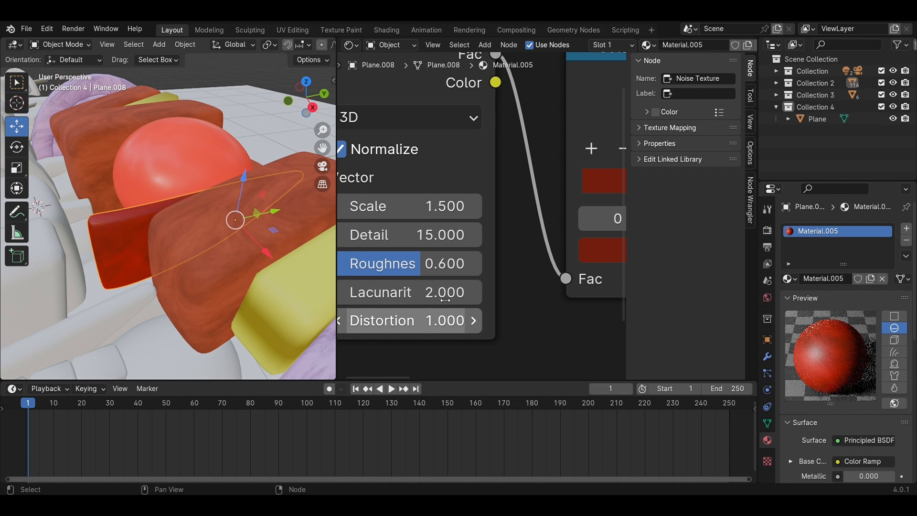
left_click_drag(445, 300, 431, 300)
key("Return")
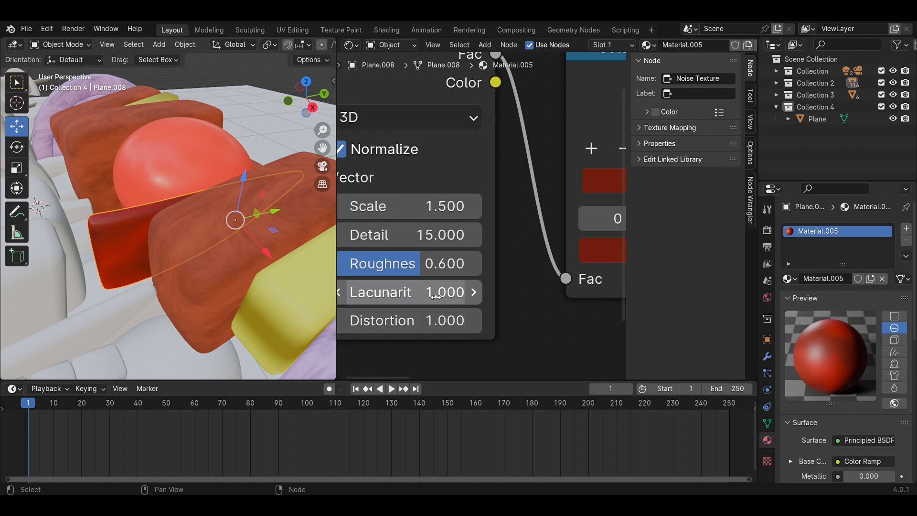
- Raise the roughness of the slice material's Principled BSDF
scroll(277, 267, "down", 3)
scroll(501, 306, "down", 7)
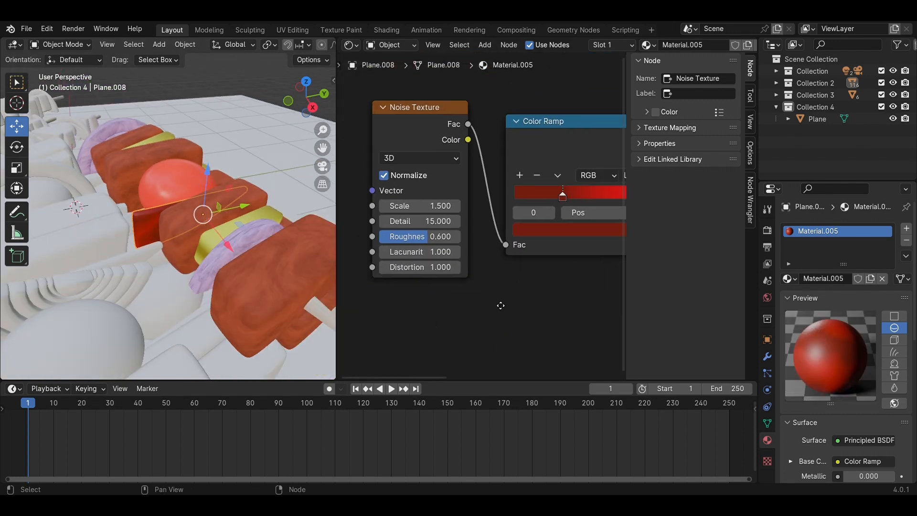
middle_click_drag(499, 305, 477, 234)
scroll(483, 215, "up", 4)
left_click_drag(482, 214, 599, 215)
- Select the red tomato, recolour its ramp's end stop a less bright pinkish red, and save the file
left_click(184, 185)
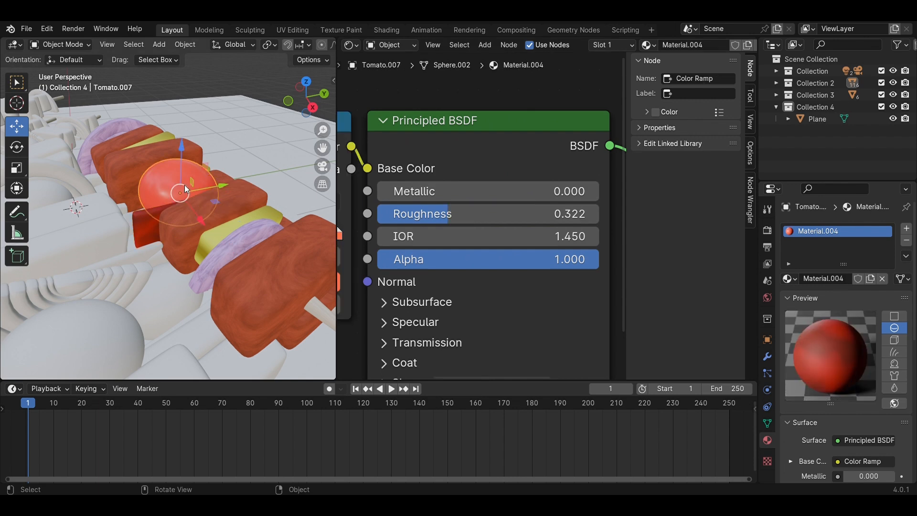
scroll(184, 185, "down", 3)
scroll(454, 284, "down", 2)
middle_click_drag(455, 285, 544, 254)
scroll(470, 213, "up", 4)
left_click(391, 262)
left_click_drag(286, 234, 294, 247)
left_click_drag(417, 163, 415, 200)
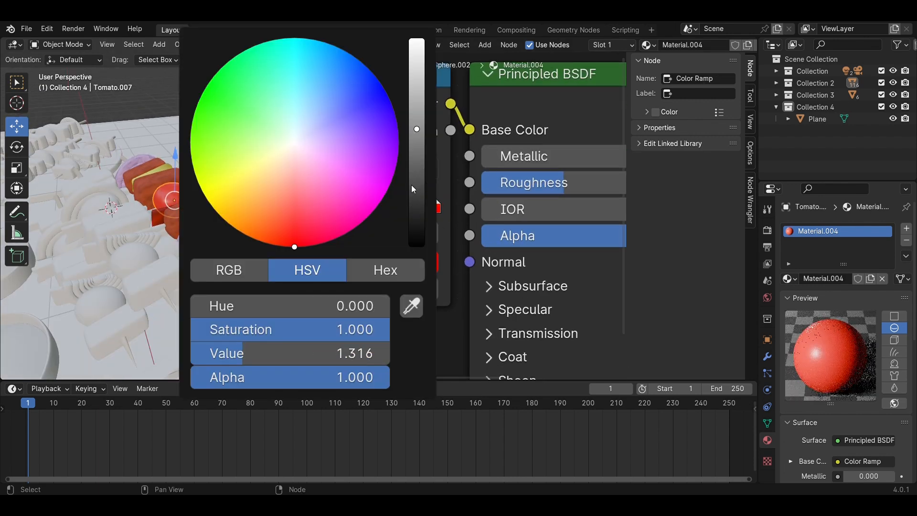
left_click(296, 245)
scroll(483, 213, "down", 1)
scroll(280, 279, "down", 3)
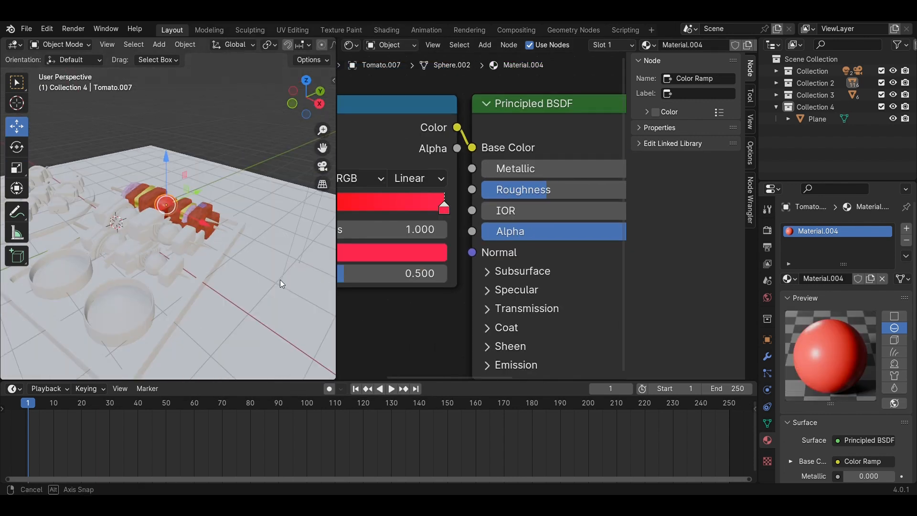
key("ctrl+s")
- Examine the skewers in rendered shading from the camera view and return to material preview
key("KP_0")
key("z")
key("8")
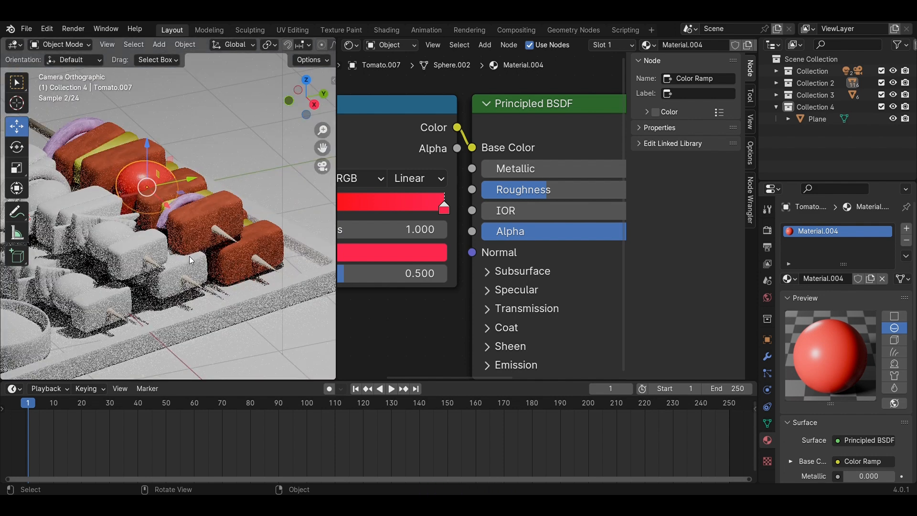
key("z")
left_click(213, 315)
- Select the front onion slice, shift its ramp's dark and purple stops towards the pink one, adjust the pink stop's colour, and save
left_click(180, 203)
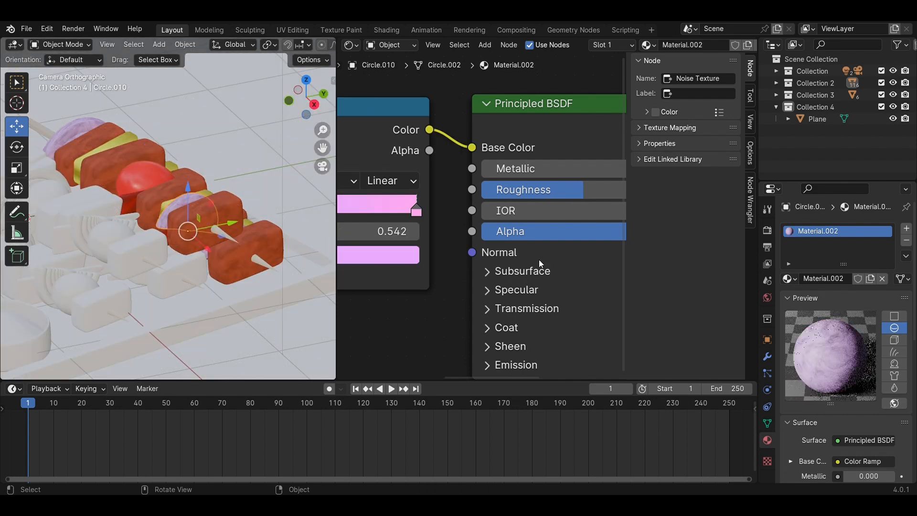
scroll(239, 267, "down", 3)
middle_click_drag(340, 281, 457, 310)
scroll(457, 310, "up", 5)
middle_click_drag(350, 203, 426, 223)
left_click_drag(441, 223, 490, 223)
middle_click_drag(544, 250, 484, 273)
left_click_drag(464, 247, 485, 248)
left_click(525, 314)
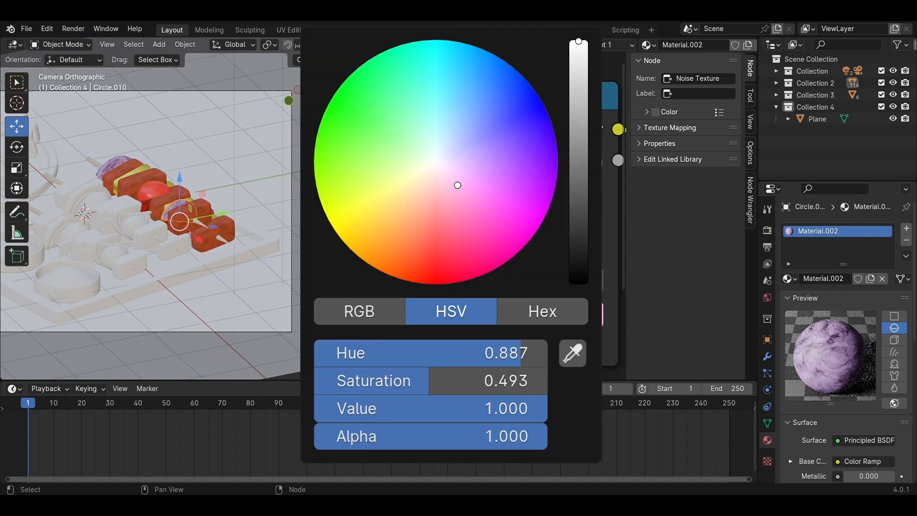
key("ctrl+s")
- Assign the existing meat material, Material.001, to the white meat pieces on the neighbouring skewers and save the file
middle_click_drag(169, 250, 227, 262)
mouse_move(222, 259)
middle_mouse_down()
mouse_move(173, 214)
mouse_move(248, 212)
mouse_move(164, 242)
mouse_move(209, 230)
mouse_move(196, 288)
mouse_move(231, 282)
mouse_move(182, 287)
mouse_move(187, 272)
mouse_move(178, 271)
mouse_move(224, 262)
mouse_move(174, 303)
mouse_move(196, 291)
middle_mouse_up()
key("ctrl+s")
left_click(182, 288)
left_click(786, 277)
left_click(683, 317)
left_click(233, 261)
left_click(788, 278)
left_click(688, 319)
key("ctrl+s")
- Check the newly coloured meat pieces in rendered shading through the camera and switch back to material preview
key("KP_0")
key("z")
left_click(162, 200)
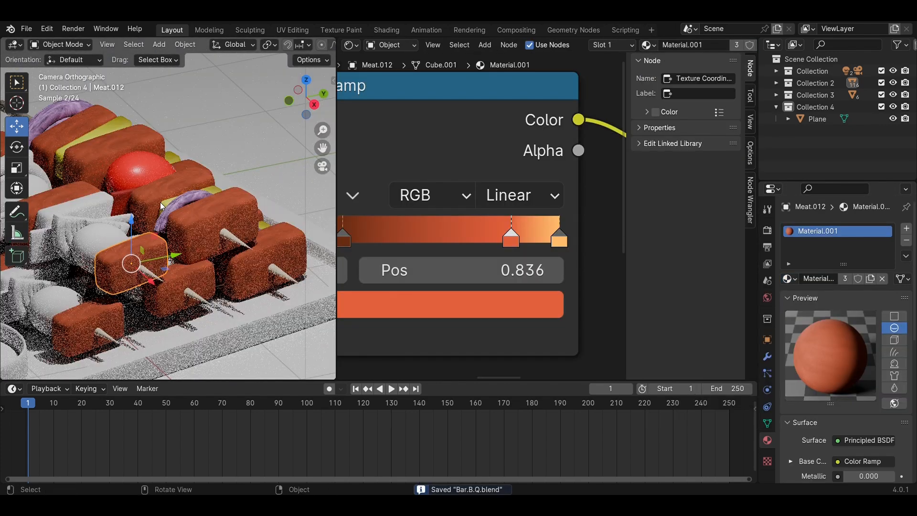
key("z")
left_click(186, 266)
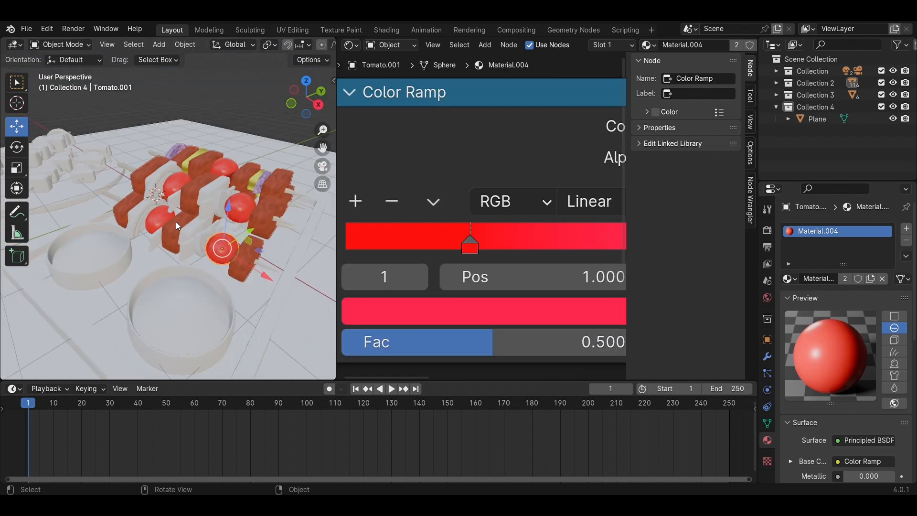
- Assign onion material Material.002 to the white onion slices and pineapple material Material.003 to the white pineapple pieces
left_click(219, 198)
left_click(786, 279)
left_click(675, 319)
scroll(173, 248, "up", 3)
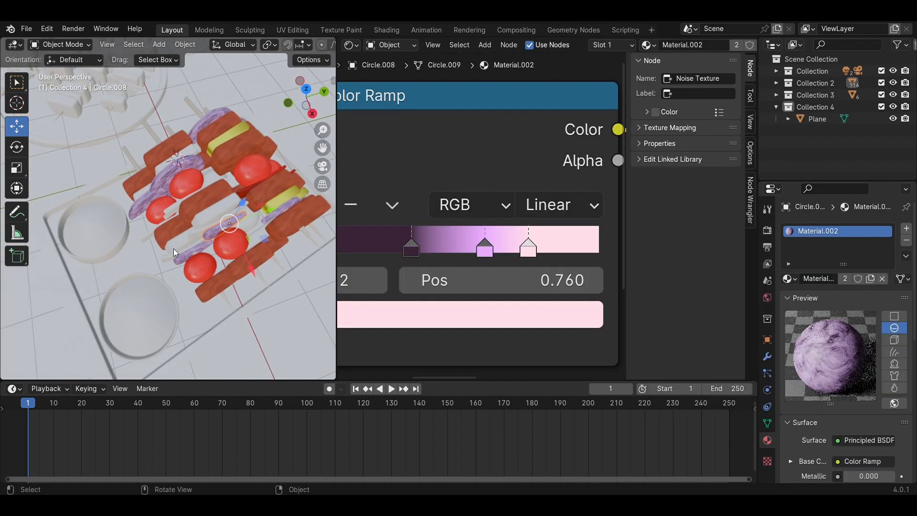
left_click(262, 222)
left_click(788, 279)
left_click(716, 332)
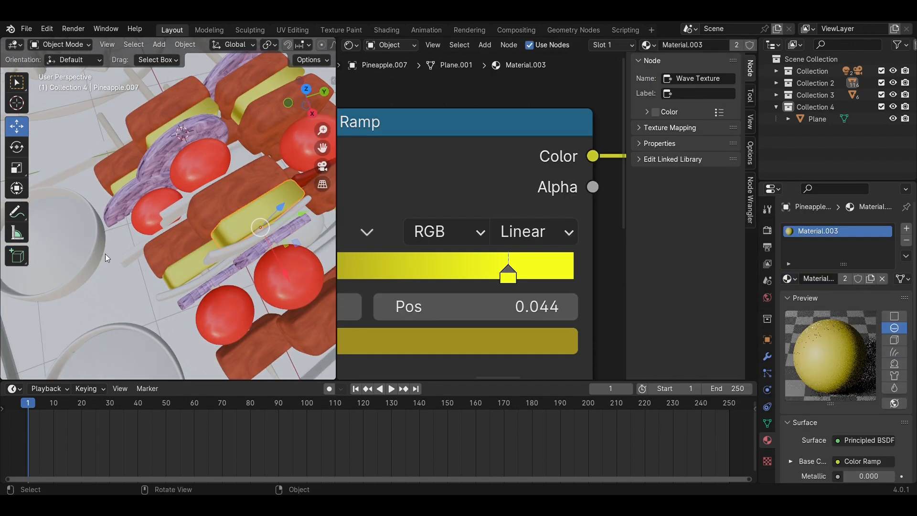
- Brighten the dark yellow stop of the pineapple material's Color Ramp
scroll(436, 273, "down", 2)
left_click(468, 310)
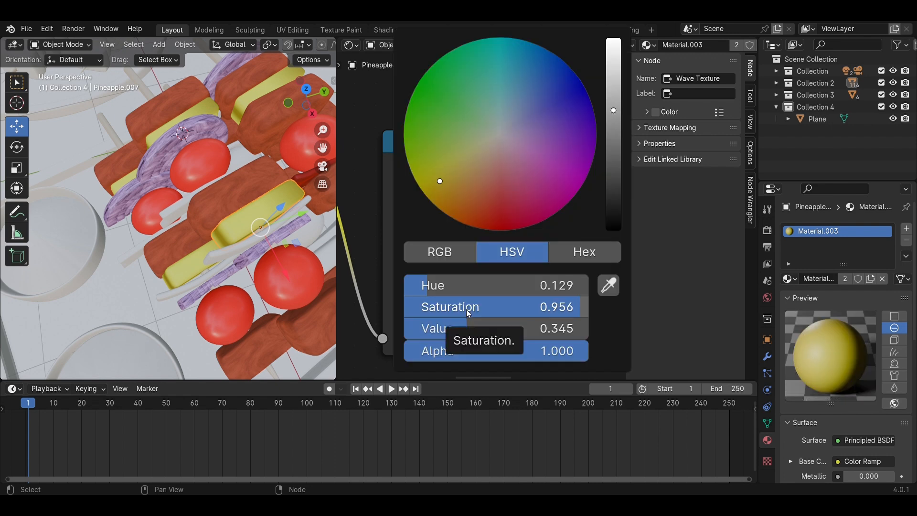
left_click_drag(614, 119, 613, 78)
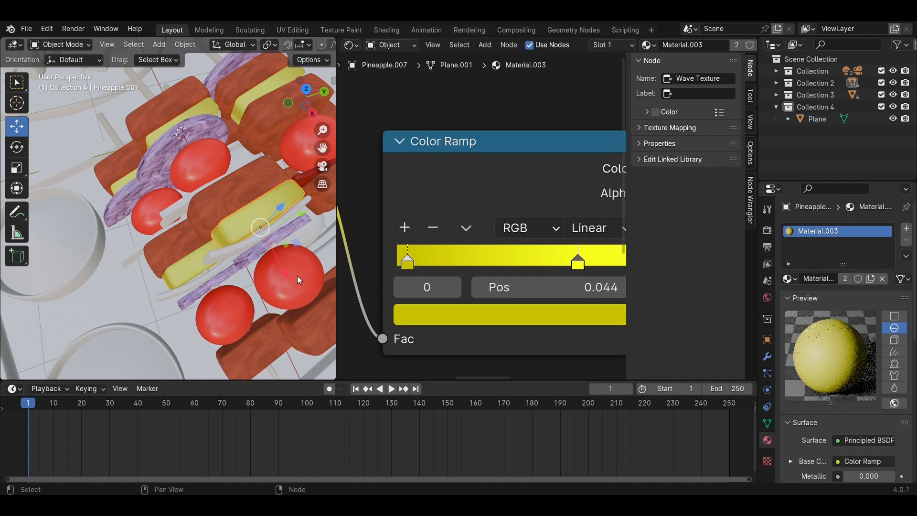
- Assign the red slice material, Material.005, to the white slice beside the meat on the neighbouring skewers
middle_click_drag(198, 260, 224, 185)
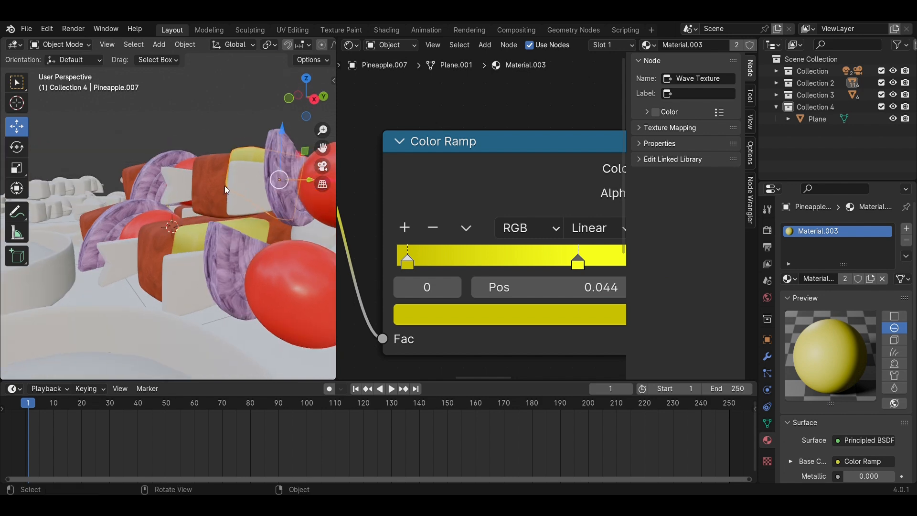
left_click(241, 189)
left_click(789, 278)
left_click(740, 331)
middle_click_drag(231, 222, 299, 262)
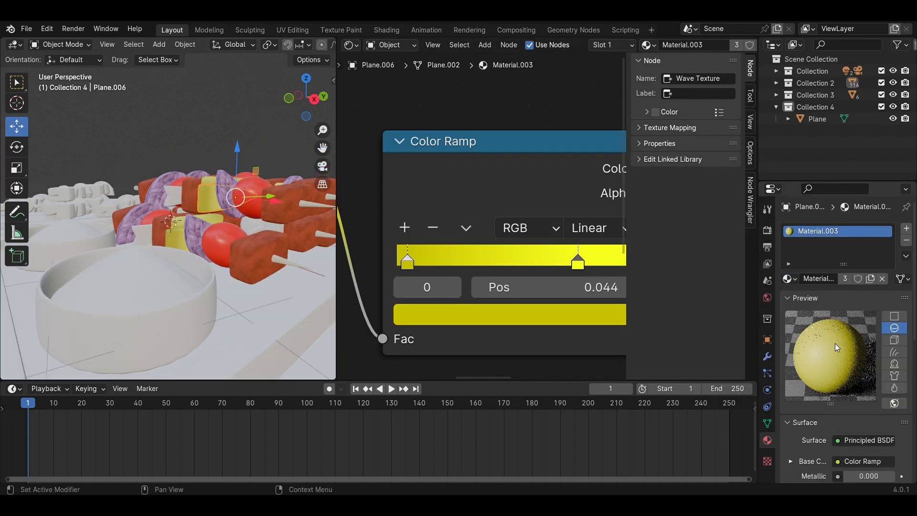
left_click(789, 279)
left_click(692, 355)
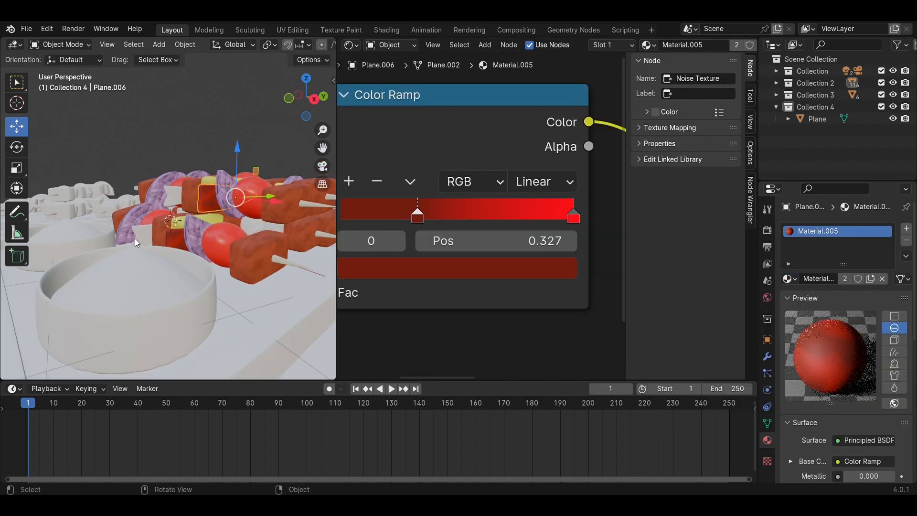
- Assign tomato material Material.004 to the white tomato on the skewer and pineapple material Material.003 to the white pineapple piece beside it
middle_click_drag(135, 239, 159, 234)
left_click(247, 242)
left_click(788, 279)
left_click(759, 342)
scroll(250, 195, "up", 5)
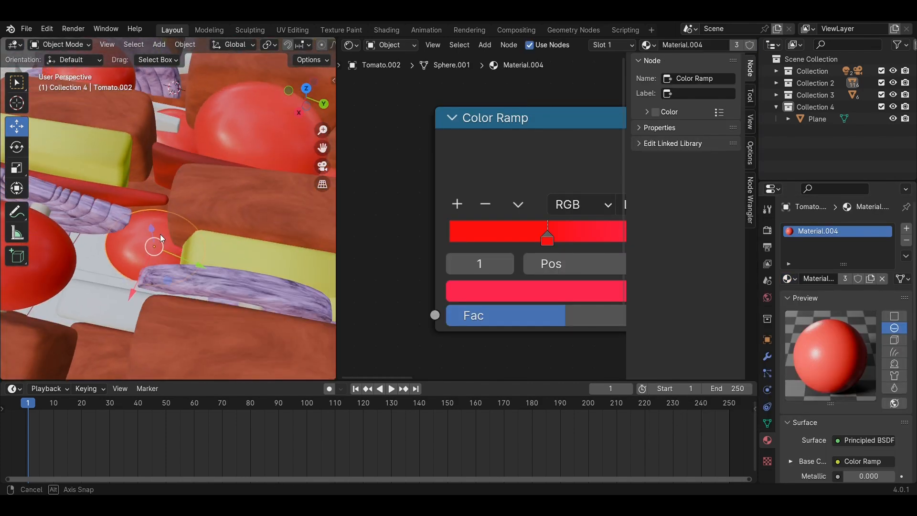
left_click(116, 299)
left_click(788, 279)
left_click(703, 322)
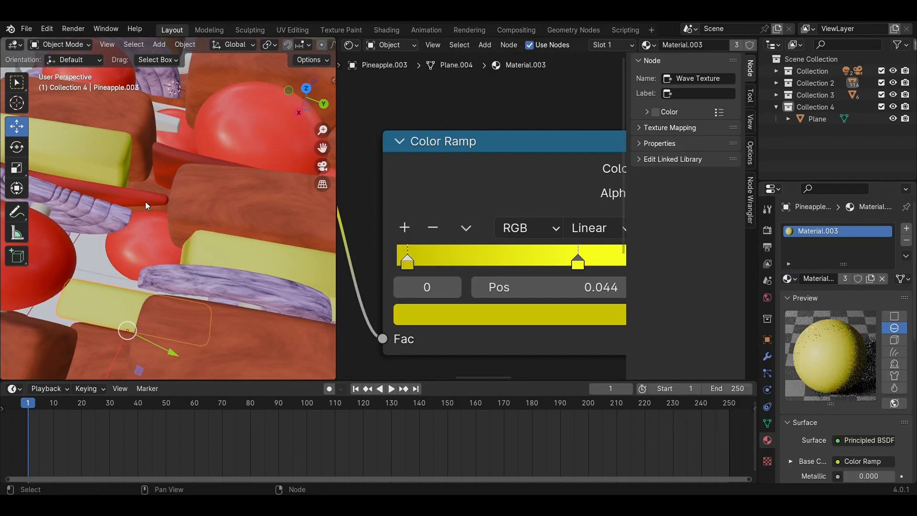
- Create a new material for the thin white slice next to the tomato on the middle skewer
scroll(145, 201, "down", 7)
middle_click_drag(146, 201, 202, 196)
scroll(173, 242, "up", 6)
scroll(174, 241, "down", 5)
middle_click_drag(174, 241, 195, 241)
left_click(142, 245)
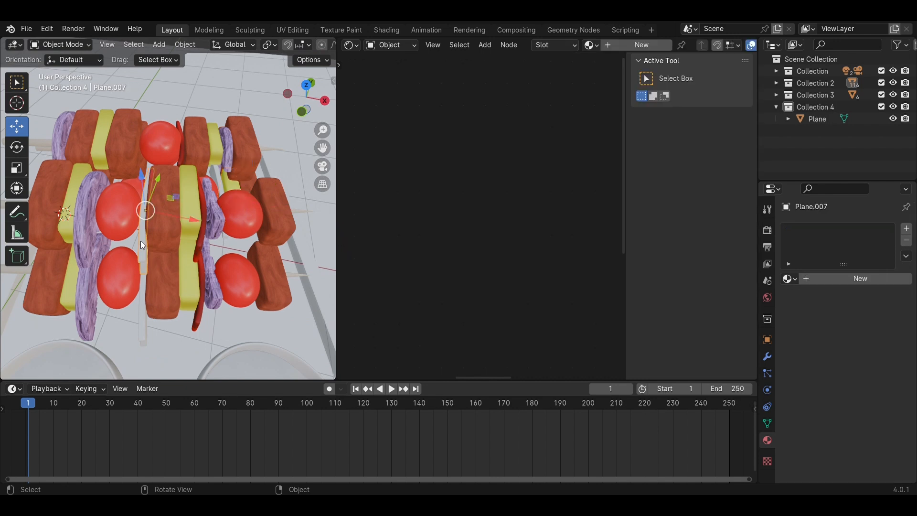
left_click(628, 44)
- Add a Color Ramp node and connect its Color output to the Principled BSDF's Base Color
key("shift+a")
type("color")
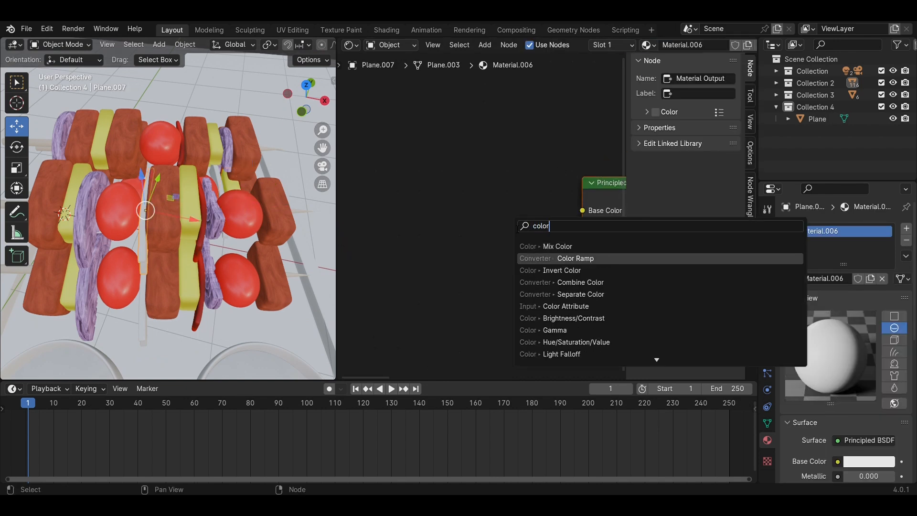
key("Return")
left_click(423, 181)
left_click_drag(564, 201, 585, 211)
scroll(480, 216, "down", 3)
- Add a Noise Texture node in front of the Color Ramp and connect its Fac output to the ramp's Fac
key("shift+a")
type("noi")
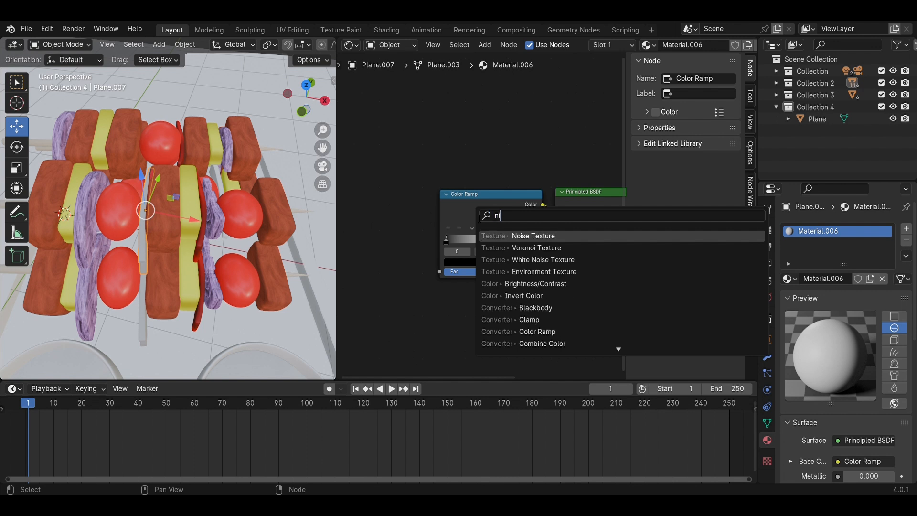
key("Return")
left_click(450, 195)
left_click_drag(426, 195, 440, 273)
left_click_drag(425, 195, 467, 263)
- Colour the black stop of the Color Ramp dark green
scroll(483, 316, "up", 8)
left_click(485, 303)
left_click_drag(572, 187, 573, 137)
left_click_drag(491, 119, 433, 77)
- Sample the dark green for the ramp's white stop and lighten it to hue 0.265, saturation 0.773, value 0.260
left_click(585, 264)
left_click(571, 302)
left_click(569, 231)
left_click(453, 259)
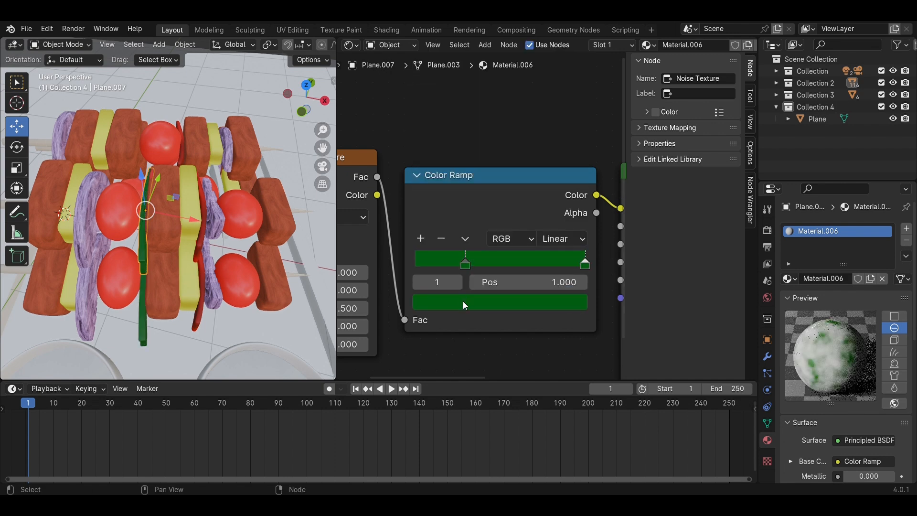
left_click(463, 301)
mouse_move(572, 138)
left_mouse_down()
mouse_move(573, 91)
mouse_move(573, 112)
left_mouse_up()
left_click_drag(432, 83, 454, 120)
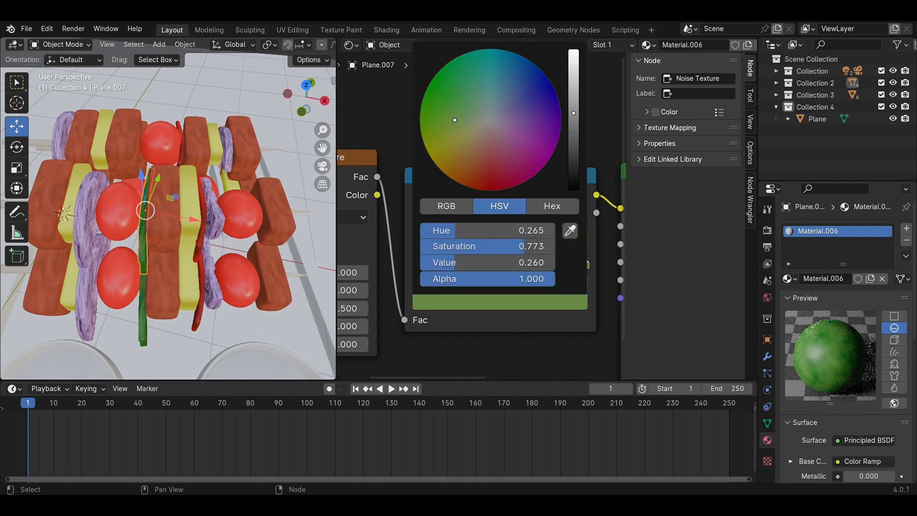
- Set the green material's Noise Texture scale to 1.5 and detail to 15
middle_click_drag(187, 290, 144, 285)
scroll(144, 285, "down", 3)
scroll(144, 285, "up", 6)
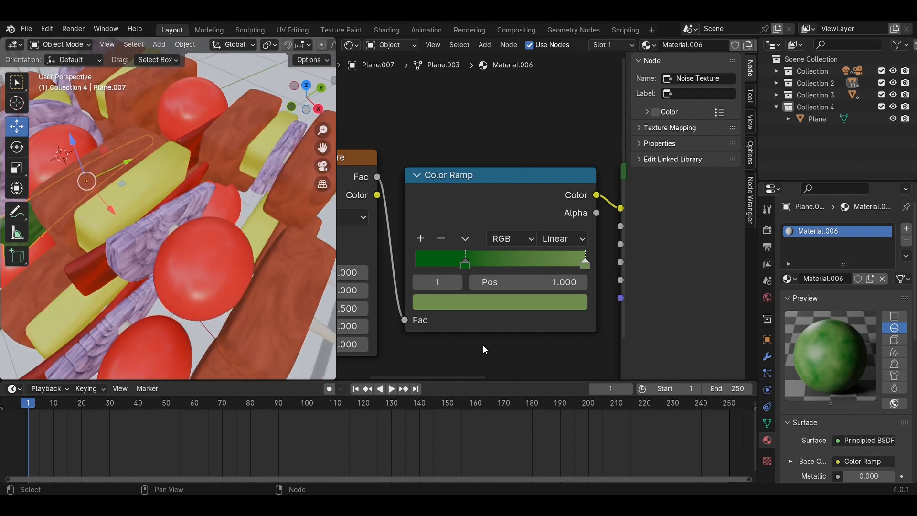
middle_click_drag(412, 321, 551, 281)
left_click_drag(476, 233, 430, 234)
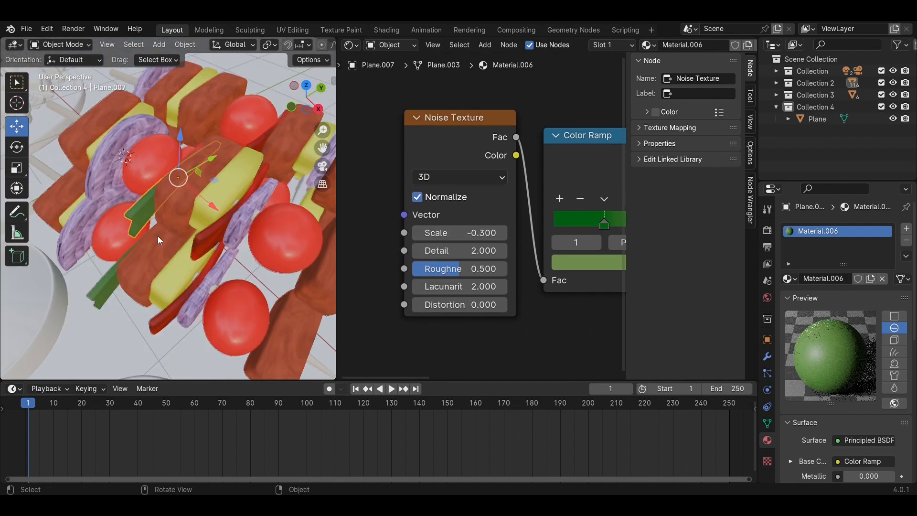
left_click(476, 234)
type("1.5")
left_click(459, 251)
type("15")
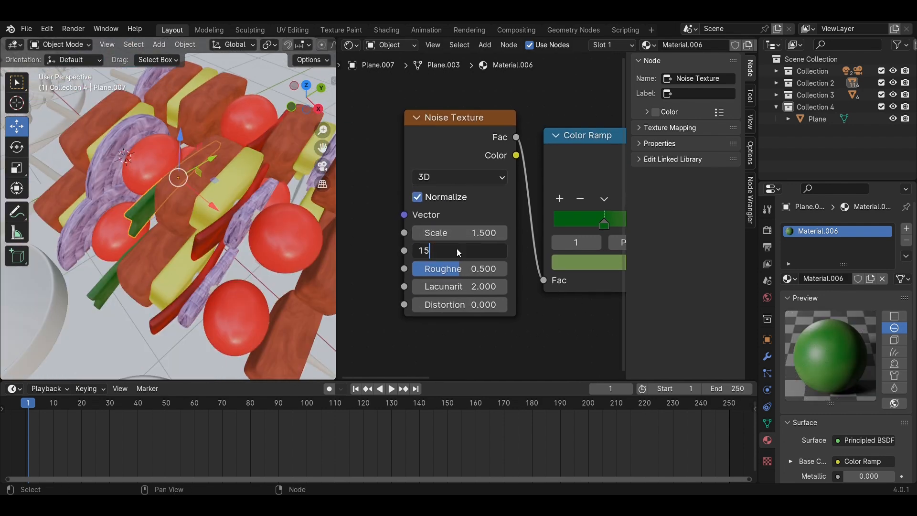
key("Return")
- Set the Noise Texture's roughness to 0.747, lacunarity to 6.8 and distortion to 1
scroll(217, 234, "up", 4)
left_click_drag(460, 269, 511, 287)
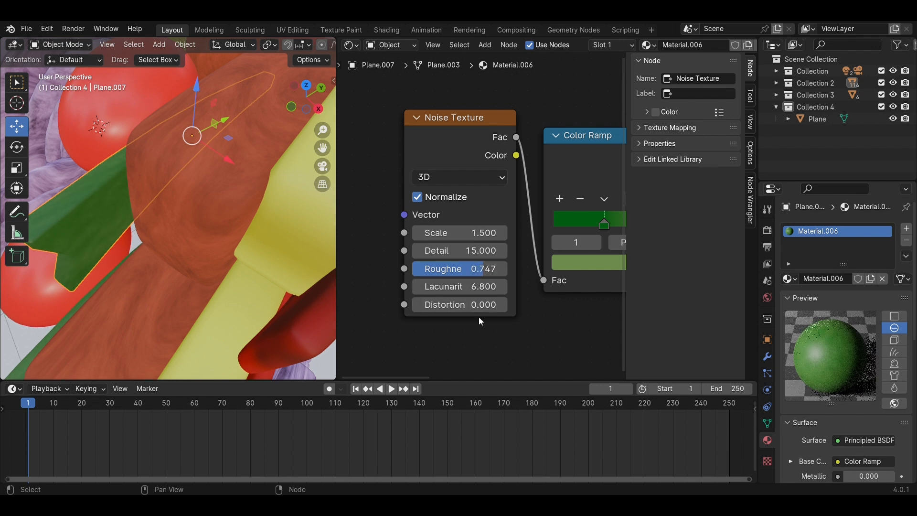
left_click(453, 304)
type("1")
key("Return")
- Adjust the Roughness of the green material's Principled BSDF
scroll(458, 292, "down", 4)
middle_click_drag(512, 275, 307, 251)
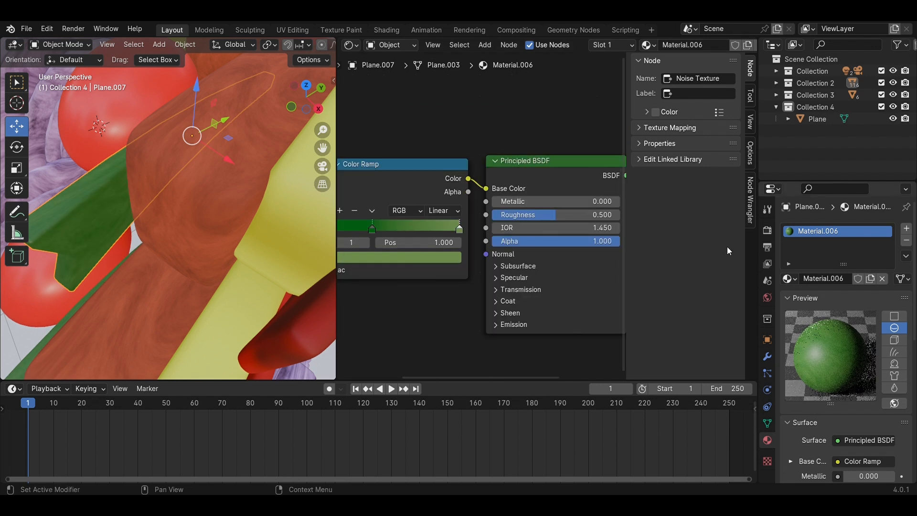
middle_click_drag(600, 226, 568, 236)
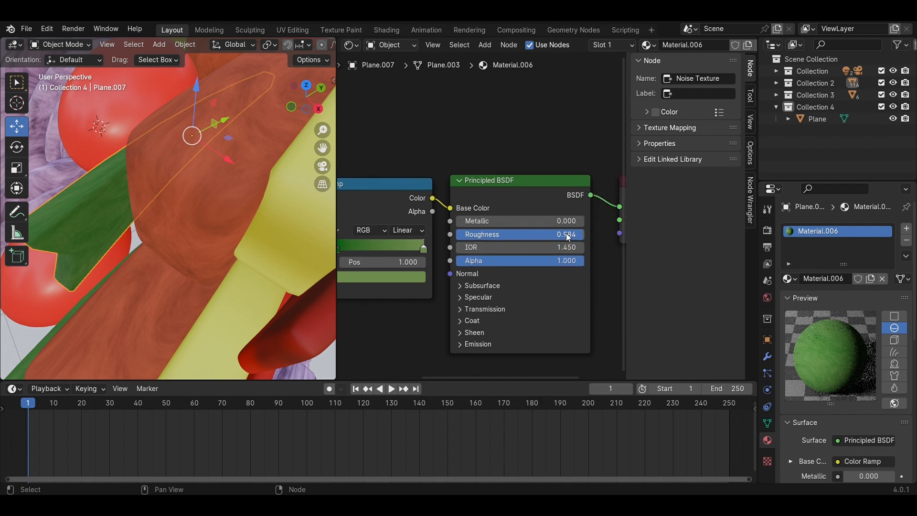
left_click_drag(483, 234, 537, 234)
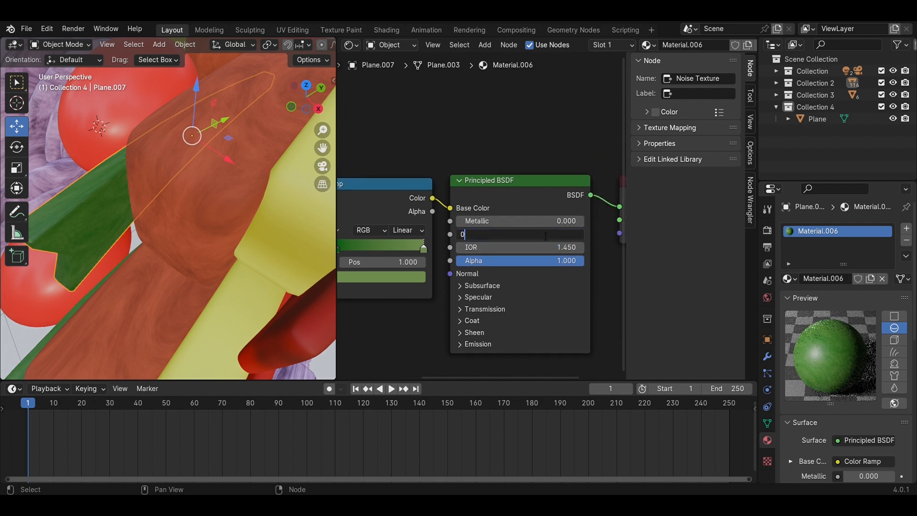
key("Return")
- Assign the red slice material, Material.005, to the remaining white slice between the meat and the onion
scroll(250, 175, "down", 10)
left_click(262, 165)
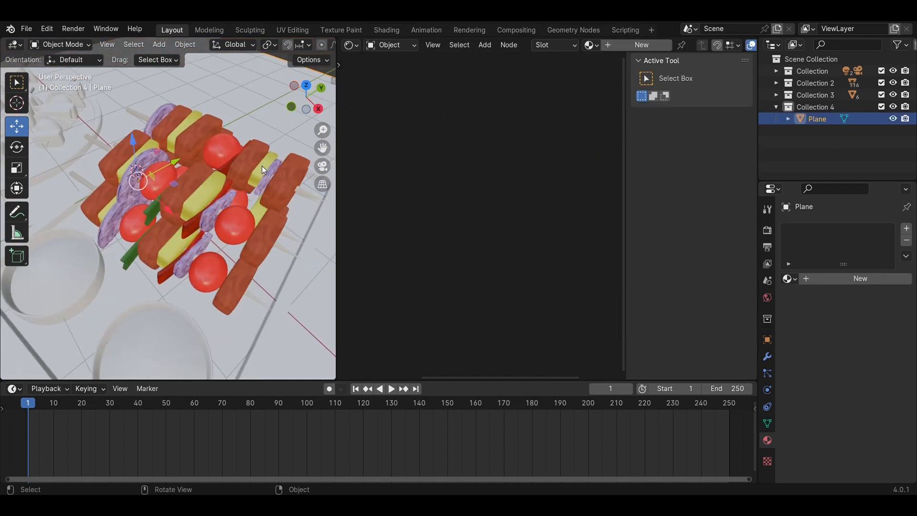
scroll(261, 165, "up", 5)
middle_click_drag(258, 168, 85, 194)
left_click(208, 183)
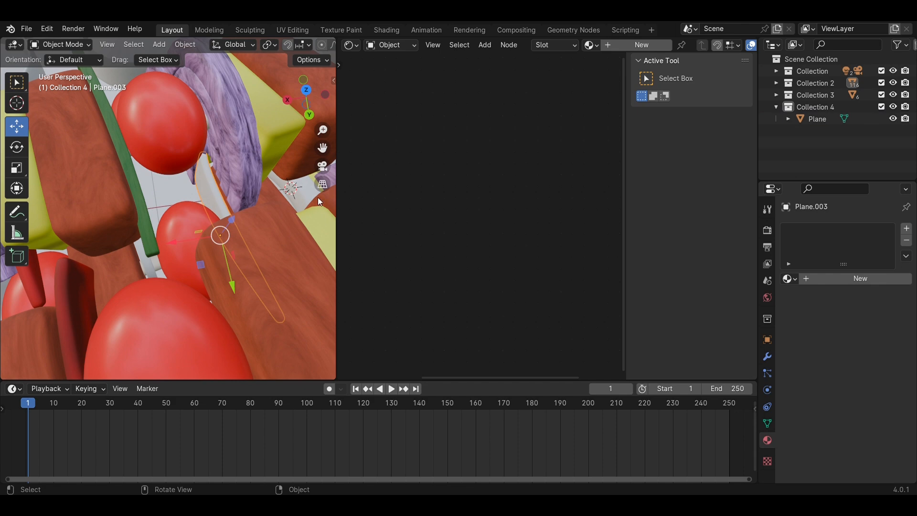
left_click(789, 279)
left_click(691, 354)
- Move the small white onion piece about 0.075 m along Y and assign it onion material Material.002
scroll(206, 248, "down", 5)
middle_click_drag(206, 248, 128, 248)
scroll(200, 256, "up", 5)
left_click_drag(128, 248, 118, 256)
left_click(789, 279)
left_click(692, 321)
scroll(141, 211, "down", 5)
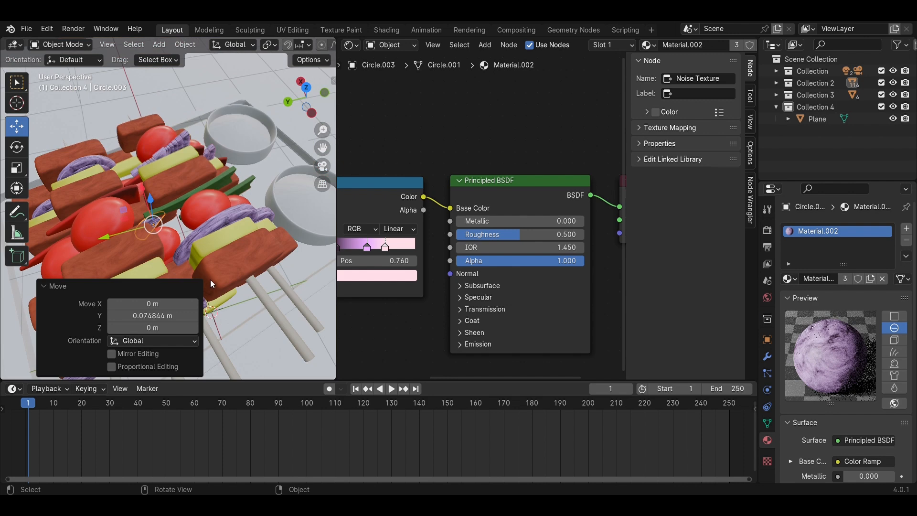
- Assign green material Material.006 to the white slice between the meat pieces
middle_click_drag(210, 280, 138, 343)
scroll(100, 232, "up", 1)
left_click(105, 245)
left_click(99, 254)
middle_click_drag(100, 253, 262, 218)
left_click(789, 279)
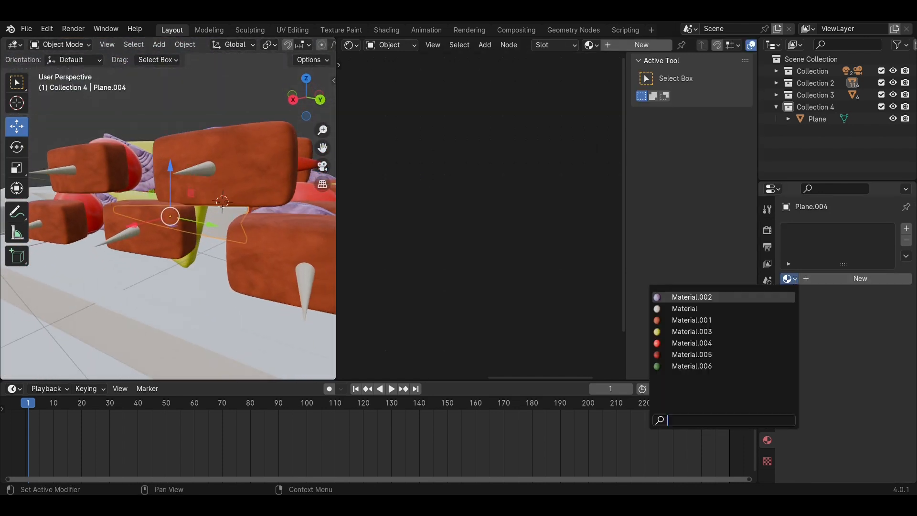
left_click(716, 366)
- Move the small onion piece beside the green slice slightly along the X axis
scroll(171, 98, "down", 5)
middle_click_drag(171, 98, 203, 241)
scroll(215, 276, "up", 5)
left_click(126, 247)
scroll(202, 190, "up", 4)
left_click(185, 256)
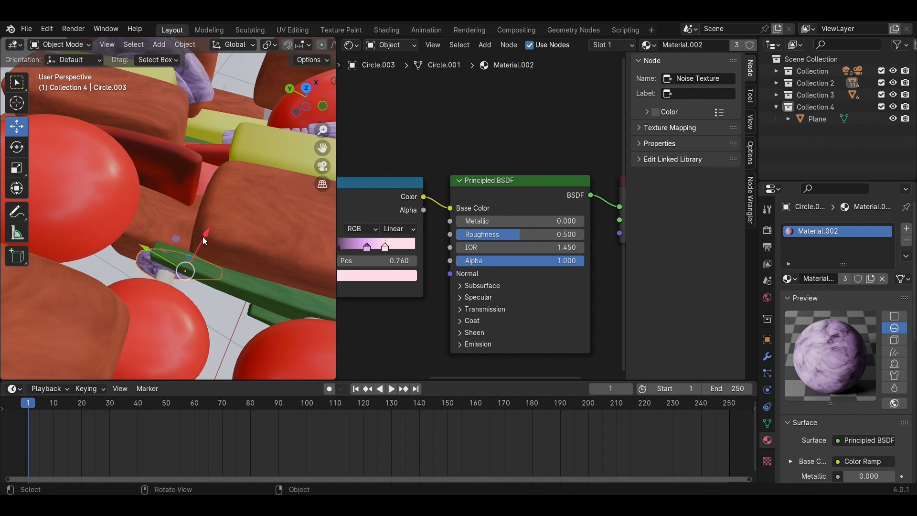
left_click_drag(204, 236, 196, 252)
- Inspect the skewers from several angles for pieces still lacking a material
scroll(200, 254, "down", 3)
middle_click_drag(213, 256, 133, 193)
scroll(134, 193, "down", 5)
scroll(134, 193, "down", 6)
left_click(132, 87)
mouse_move(132, 87)
middle_mouse_down()
mouse_move(96, 191)
mouse_move(158, 234)
mouse_move(136, 238)
mouse_move(200, 244)
middle_mouse_up()
scroll(97, 191, "up", 4)
scroll(137, 239, "up", 4)
scroll(200, 245, "down", 7)
- Show the skewers through the camera in rendered shading and save the file
key("KP_0")
key("z")
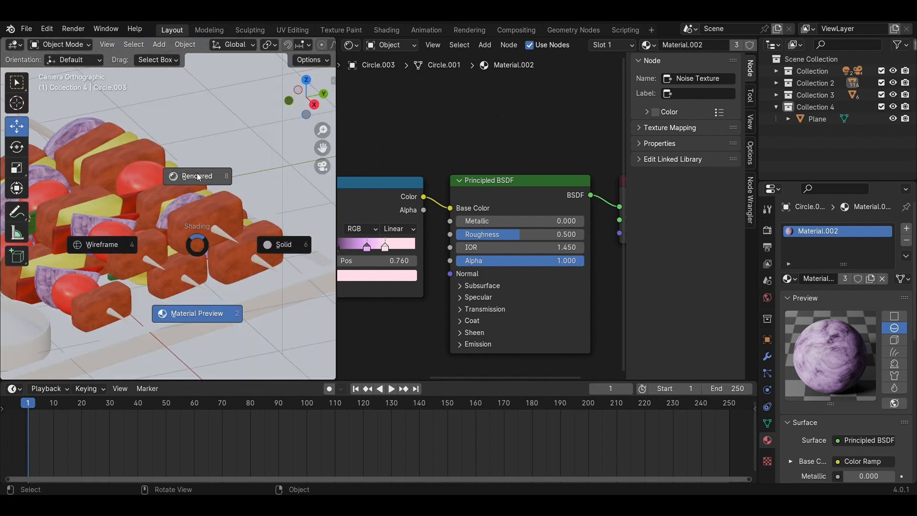
left_click(198, 177)
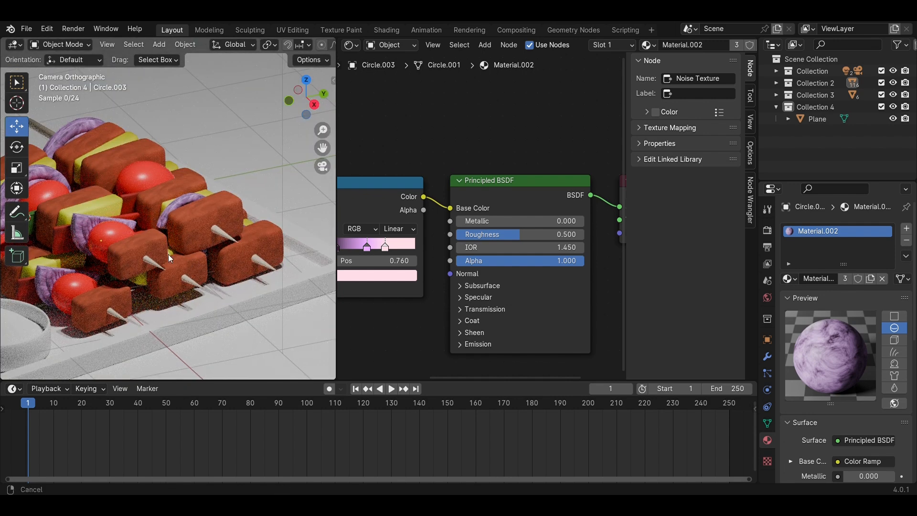
middle_click_drag(168, 254, 240, 267)
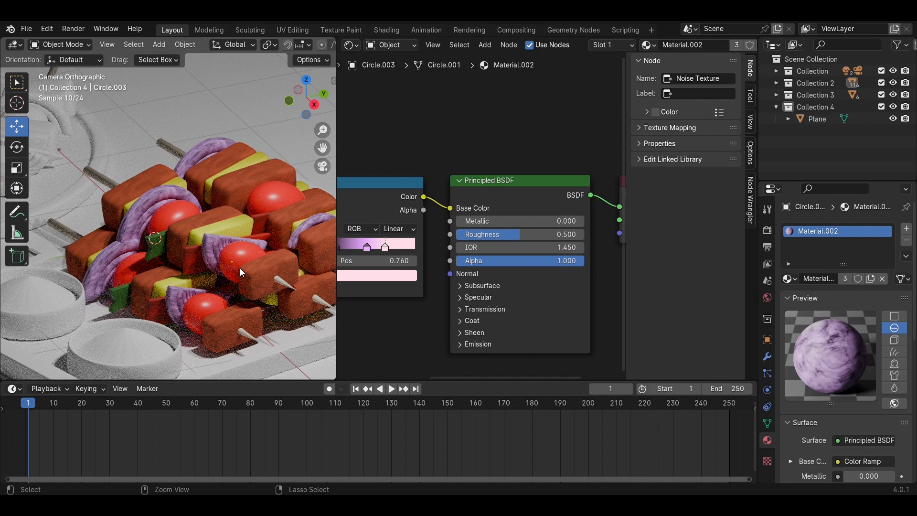
key("ctrl+s")
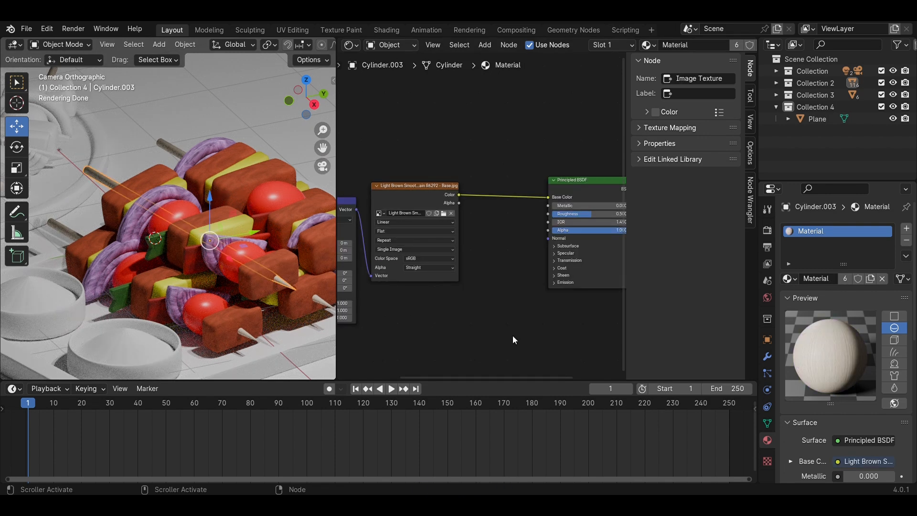
- Insert a Color Ramp between the wood image texture and the Principled BSDF in the skewer stick material
key("shift+a")
left_click(512, 335)
type("c")
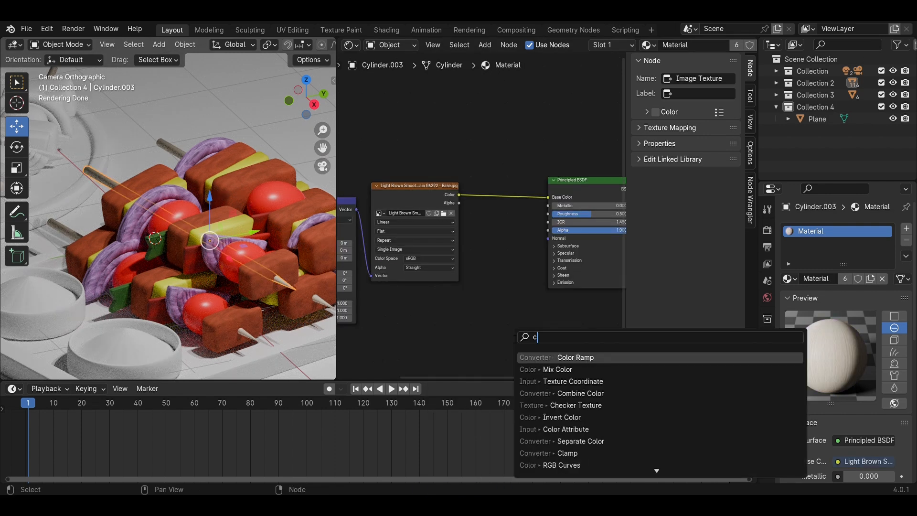
type("olor")
key("Down")
key("Return")
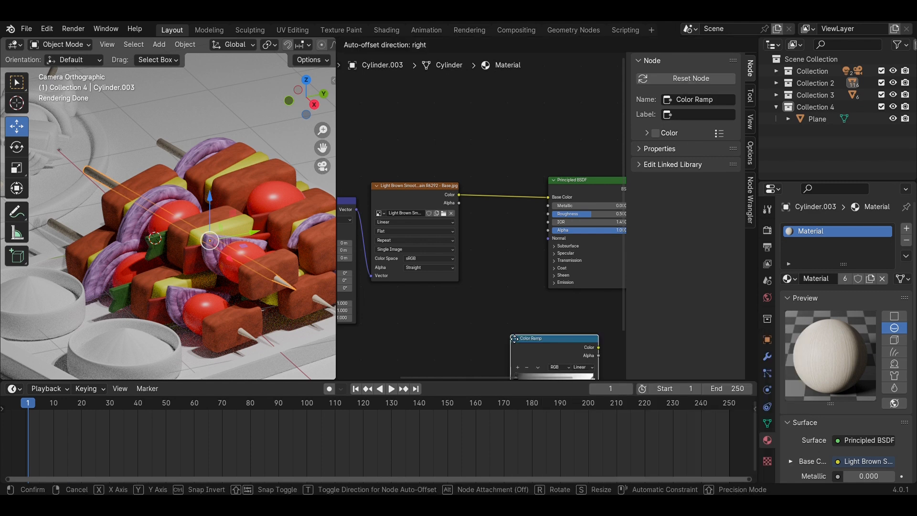
left_click(467, 168)
- Move the ramp's black stop to 0.295 and colour it dark brown with hue 0.028, saturation 1.000, value 0.134
scroll(524, 316, "up", 5)
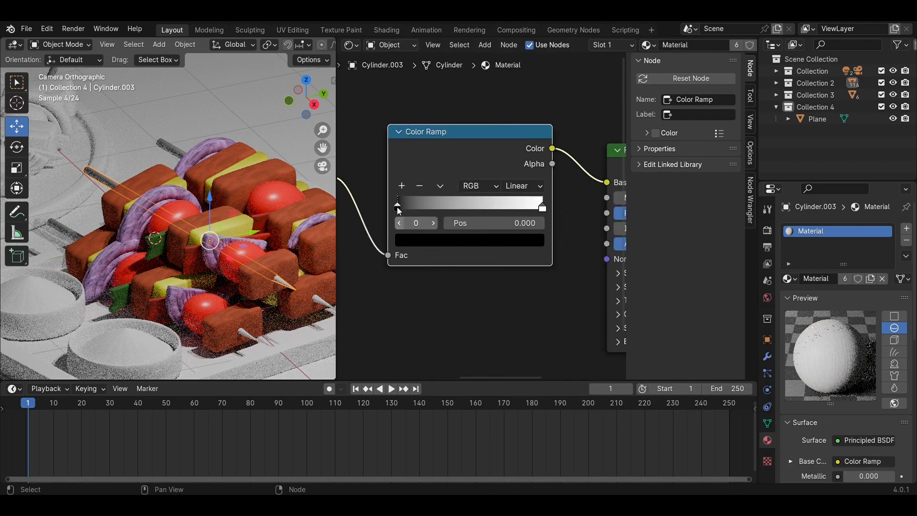
left_click_drag(398, 209, 440, 209)
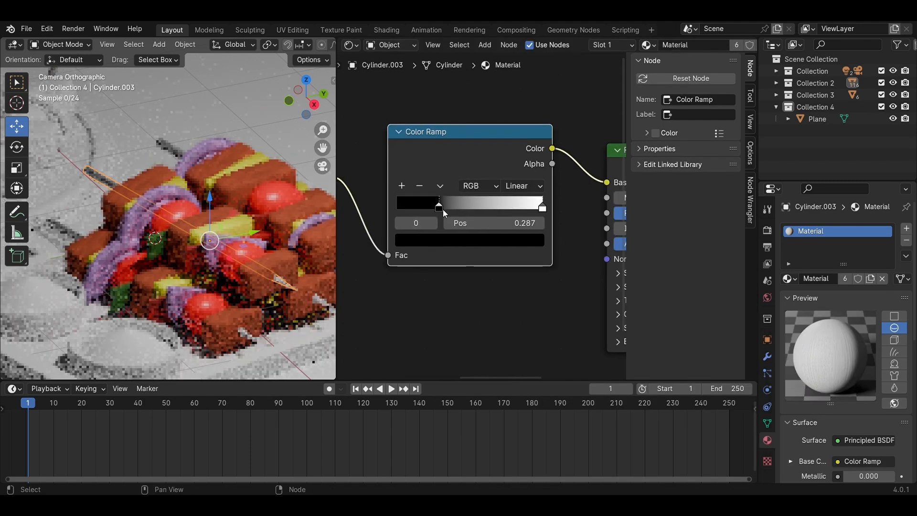
left_click(479, 241)
left_click_drag(532, 373, 532, 326)
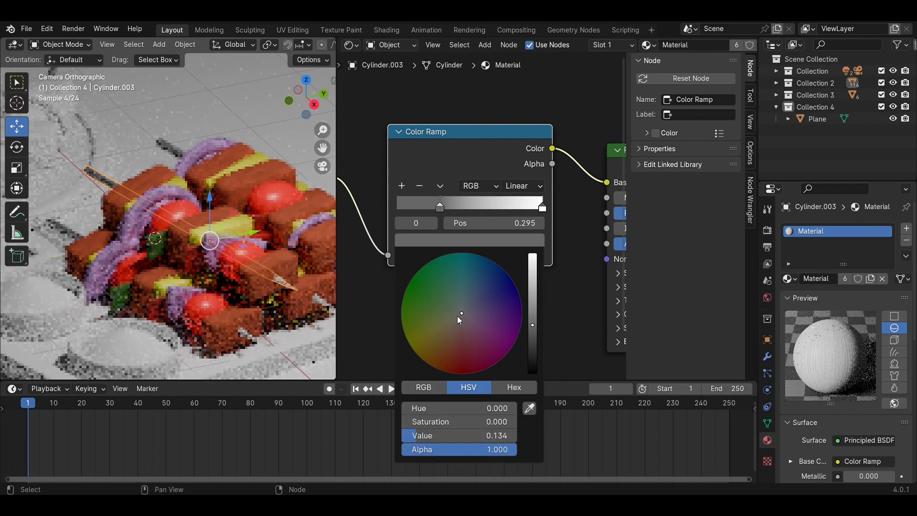
left_click_drag(458, 316, 436, 368)
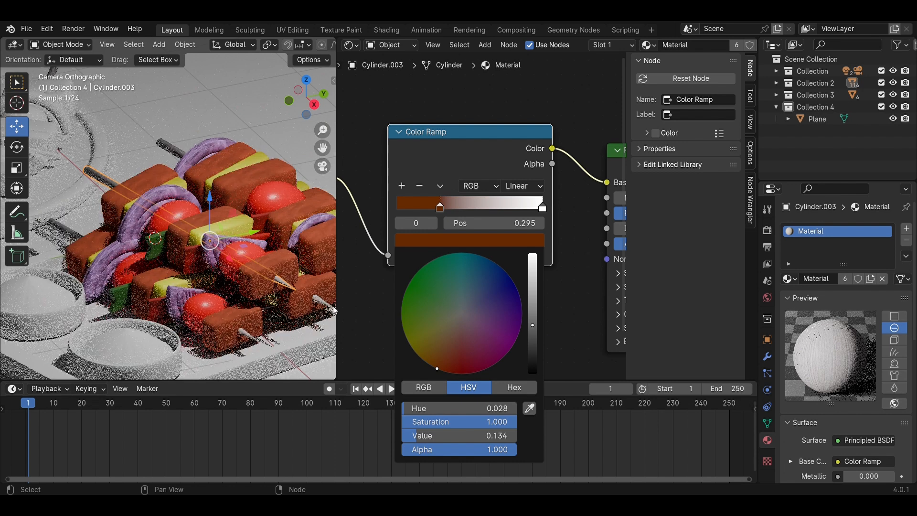
- Switch to material preview, then move the stick ramp's white stop to 0.782 and colour it light brown
key("shift+z")
key("z")
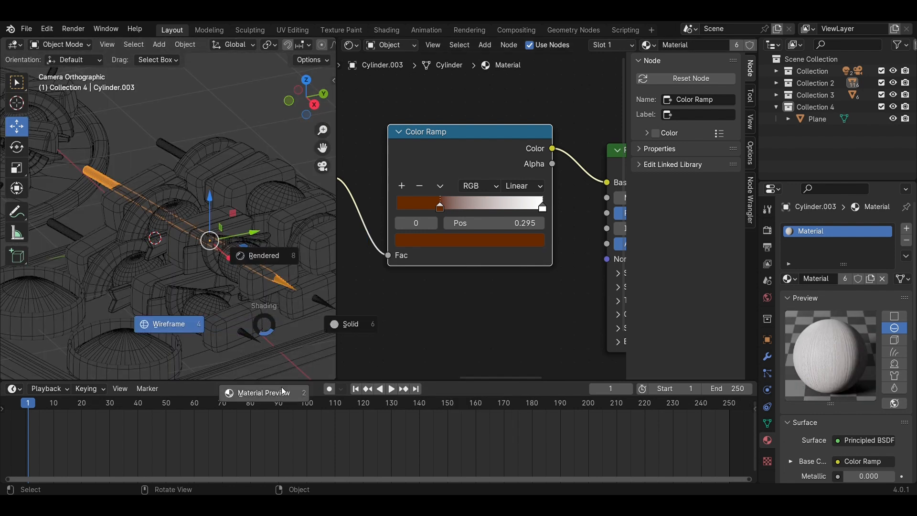
left_click(280, 385)
scroll(494, 206, "up", 1)
scroll(494, 207, "up", 1)
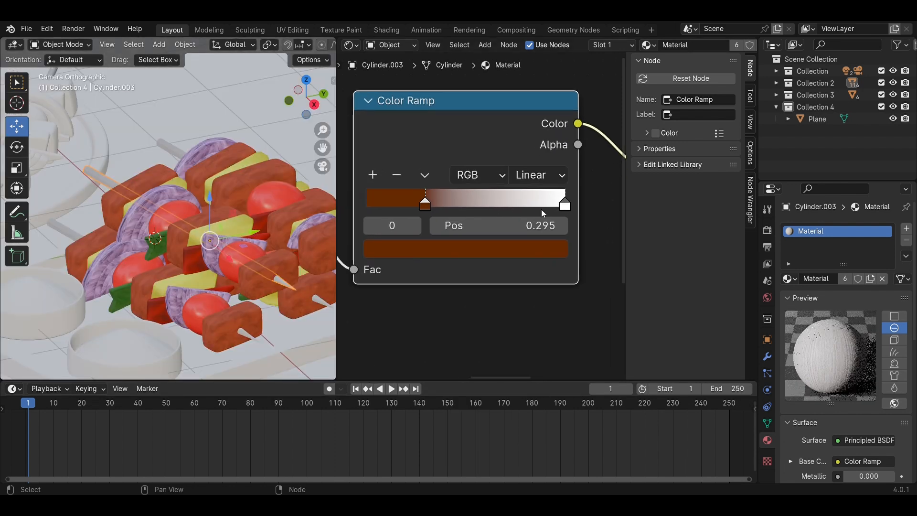
left_click_drag(564, 206, 520, 206)
left_click(524, 250)
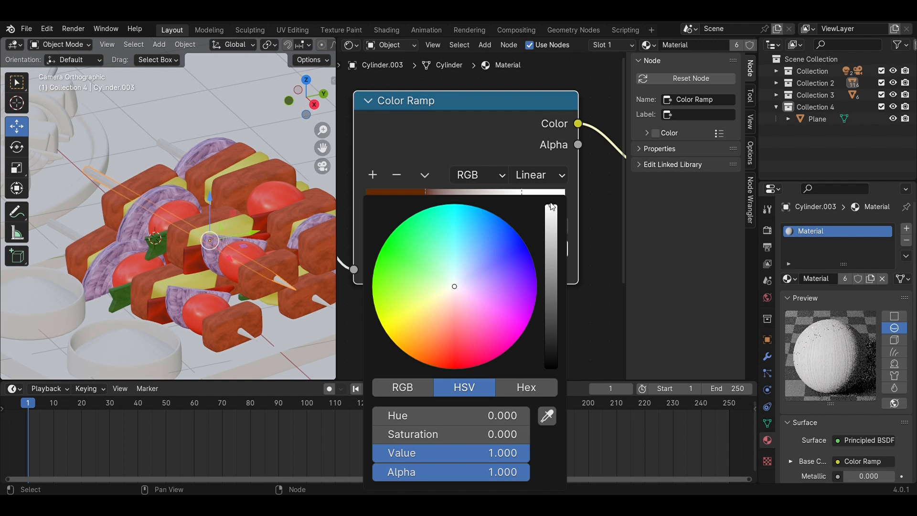
left_click_drag(551, 209, 551, 282)
left_click_drag(454, 286, 434, 324)
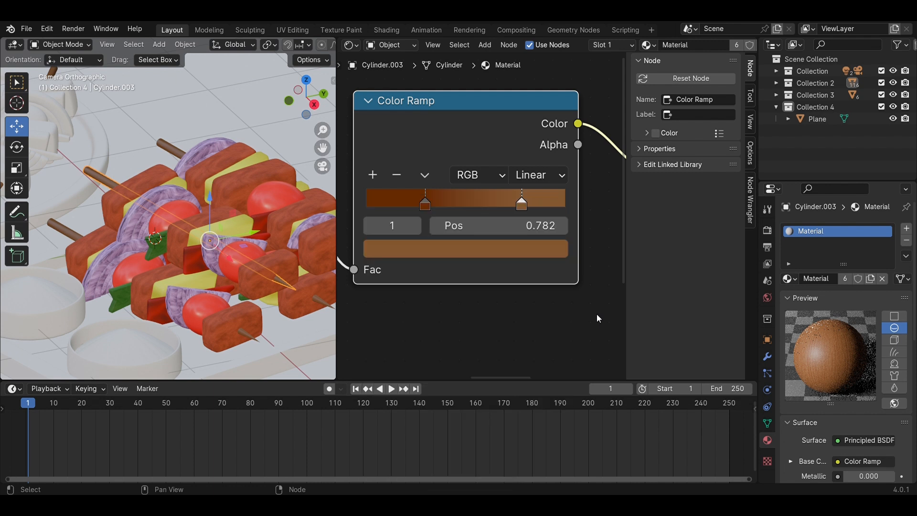
- Move the stick ramp's dark stop to the ramp's start, brighten its light brown stop, and save the file
left_click_drag(421, 209, 400, 206)
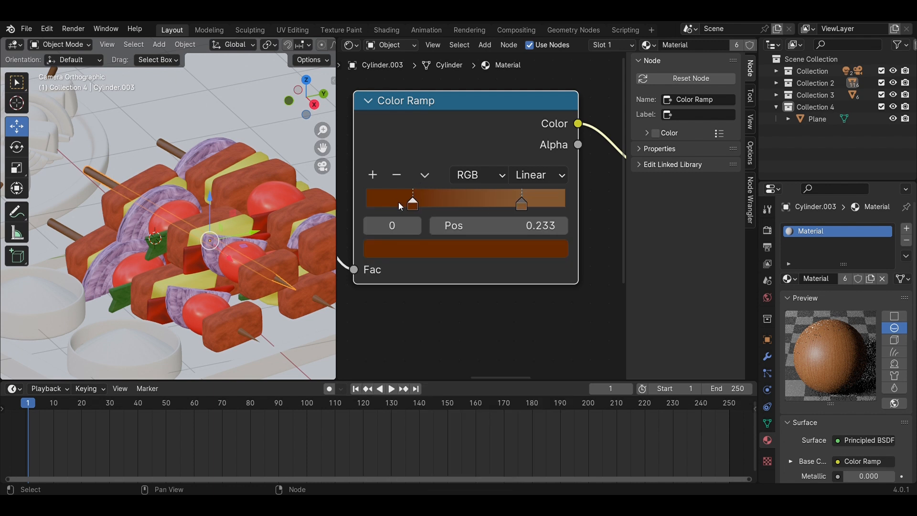
left_click(522, 205)
left_click(549, 250)
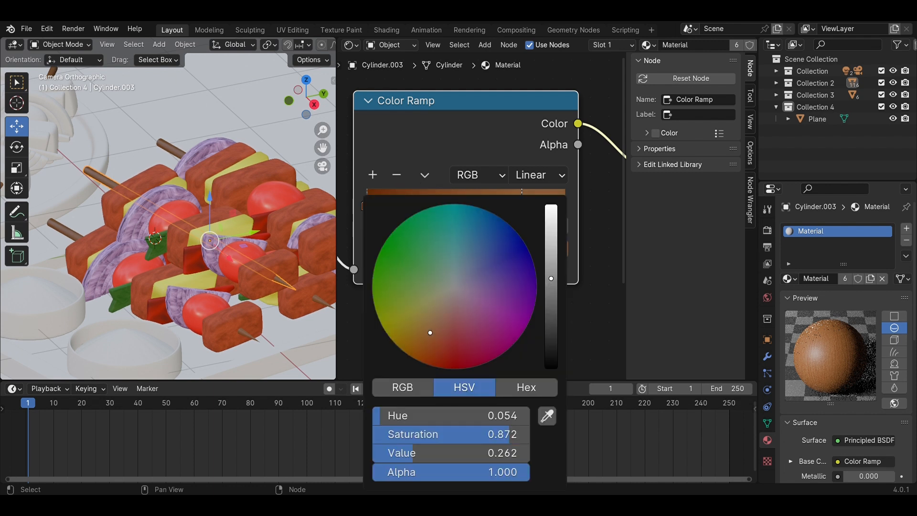
left_click_drag(551, 279, 551, 239)
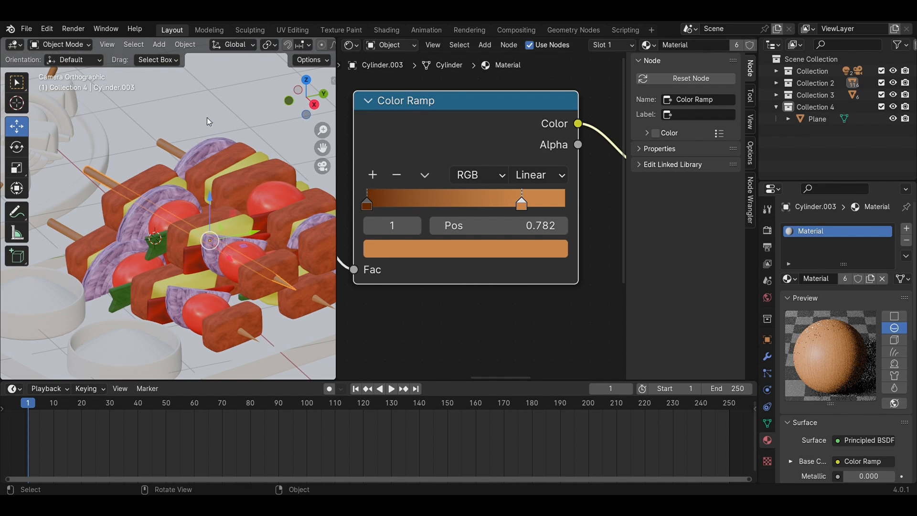
left_click(207, 113)
key("ctrl+s")
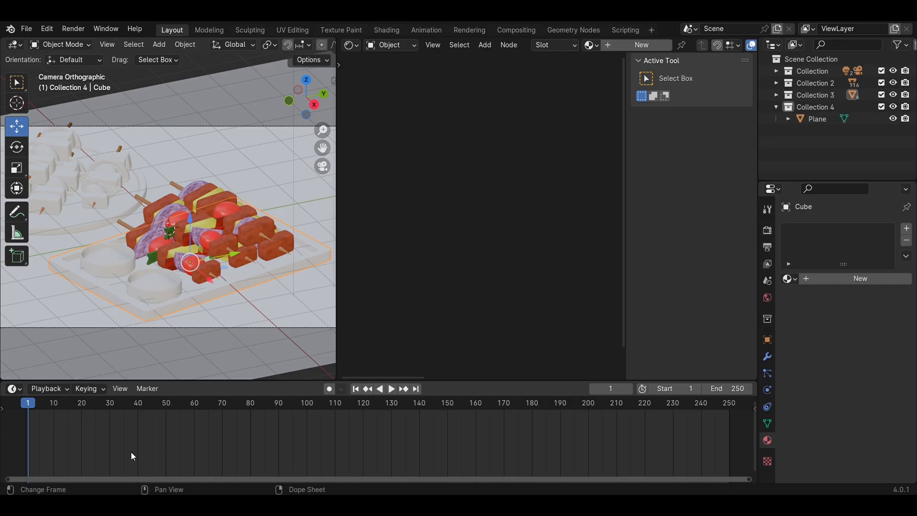
- Create a new material for the rectangular serving board and connect an Image Texture node to its Base Color
left_click(619, 44)
key("shift+a")
left_click(422, 251)
type("iamge")
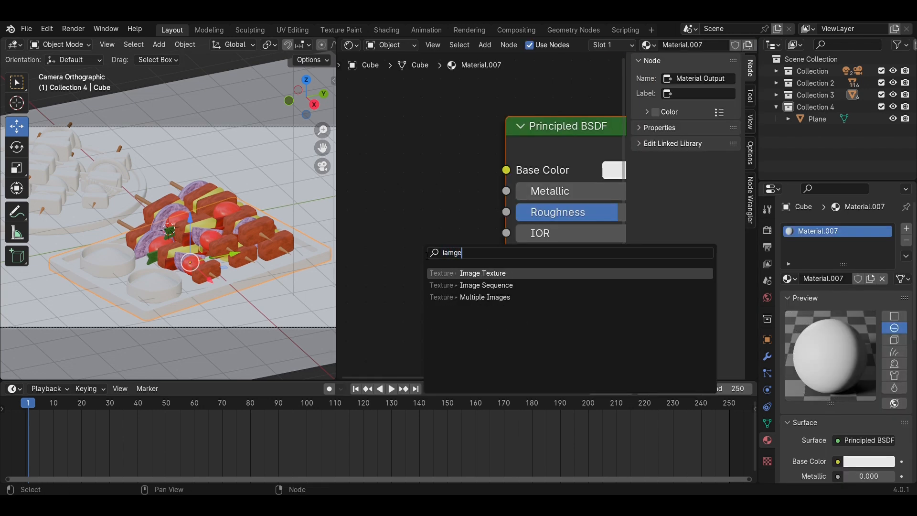
key("Return")
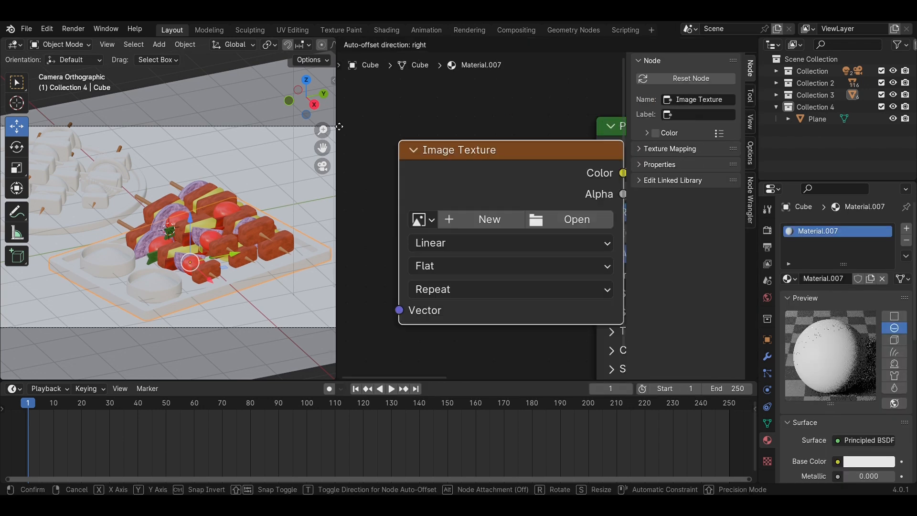
left_click(595, 171)
left_click_drag(566, 156, 604, 174)
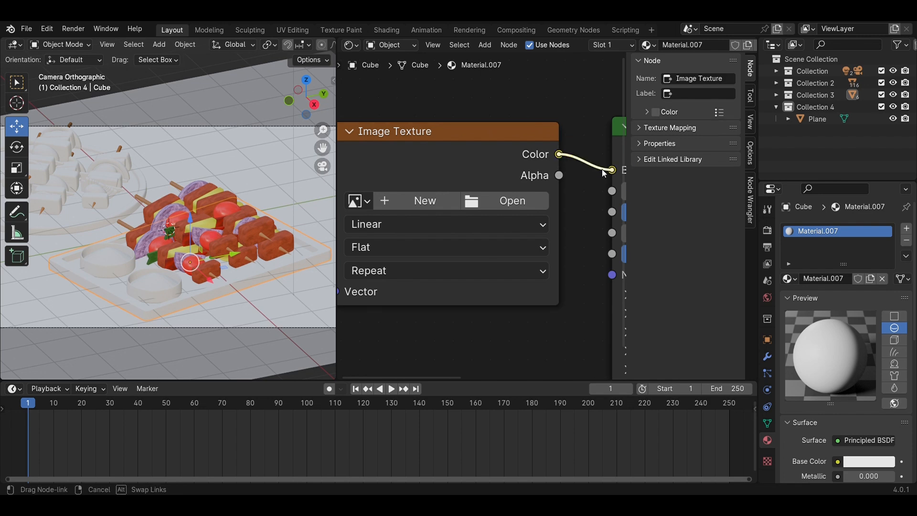
- Load the dark wood image into the board's texture with Mapping and Texture Coordinate nodes, and view it in rendered shading
left_click_drag(558, 267, 561, 264)
scroll(489, 199, "down", 4)
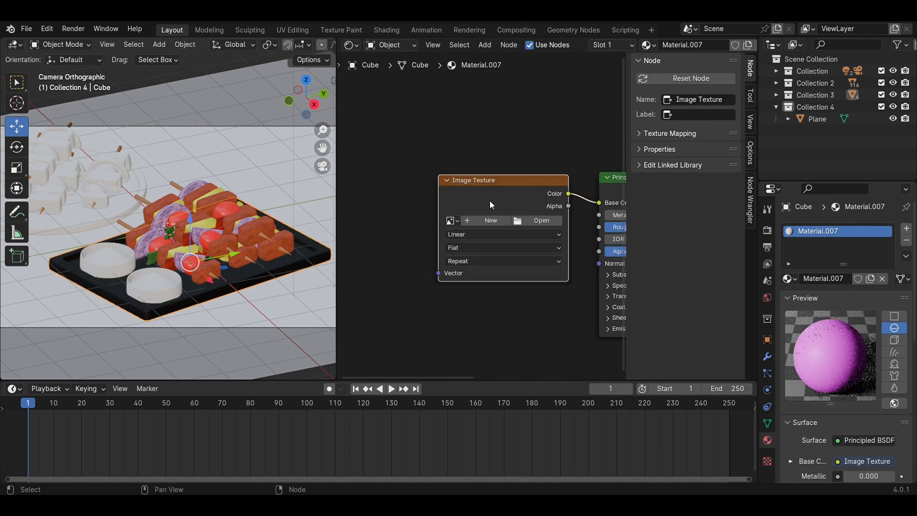
key("ctrl+t")
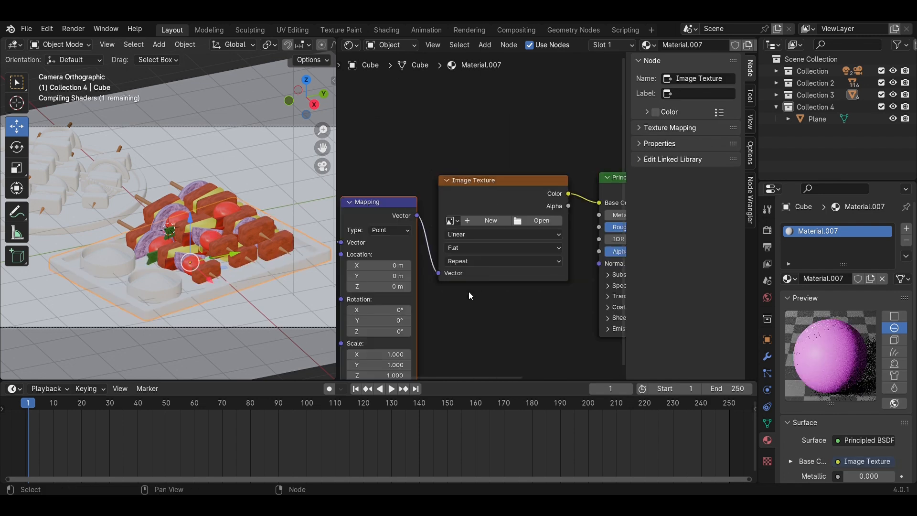
middle_click_drag(468, 291, 575, 287)
scroll(541, 184, "up", 2)
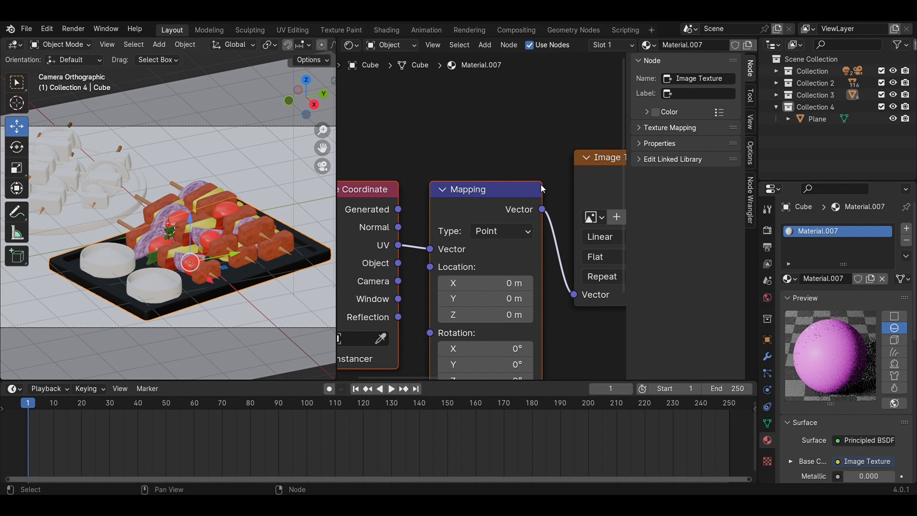
scroll(540, 184, "right", 5)
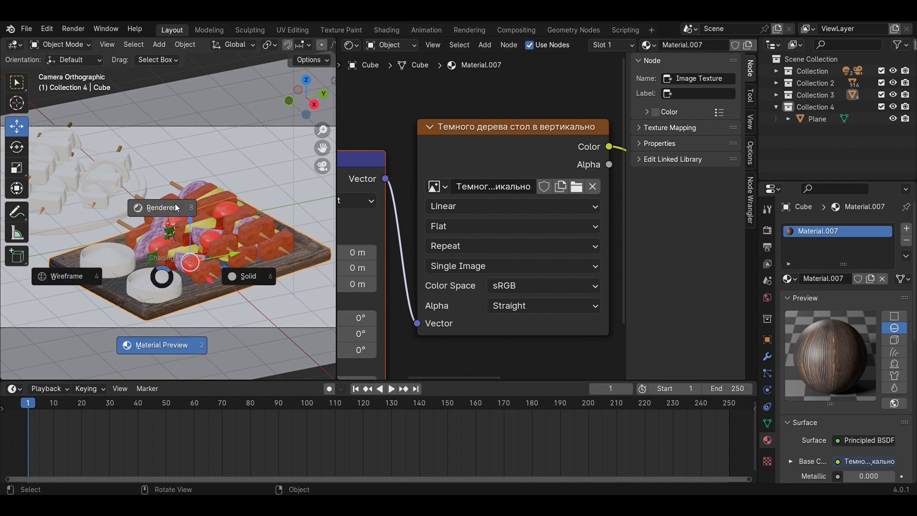
left_click(176, 205)
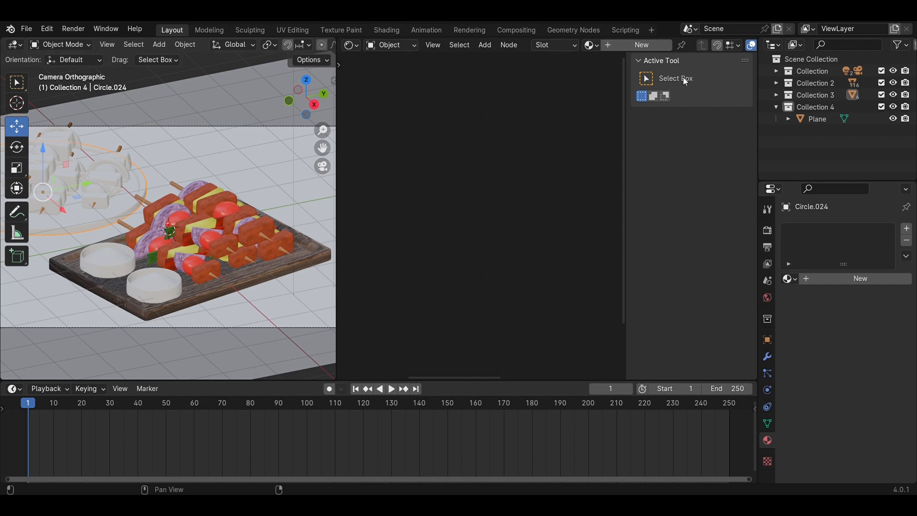
- Create a new material for the round plate with an Image Texture of ดาวน์โหลด (1).jpg feeding its Base Color
left_click(642, 47)
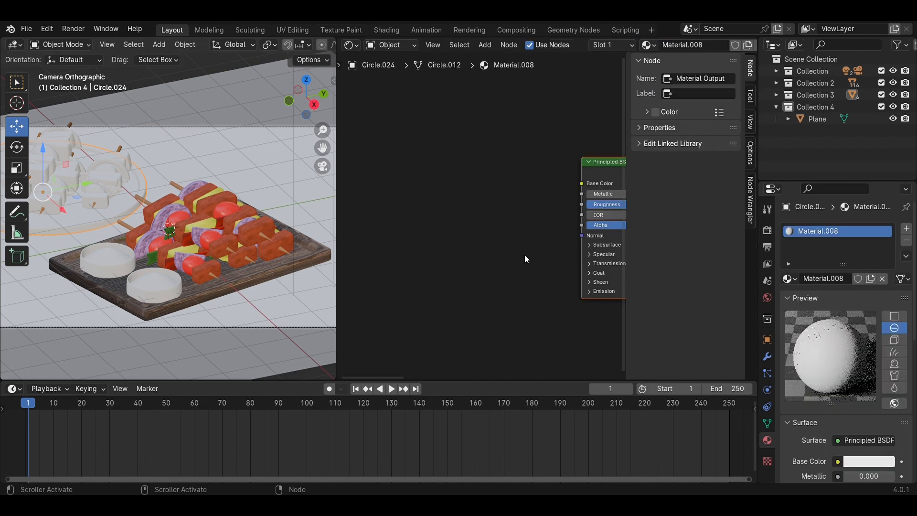
key("shift+a")
left_click(514, 264)
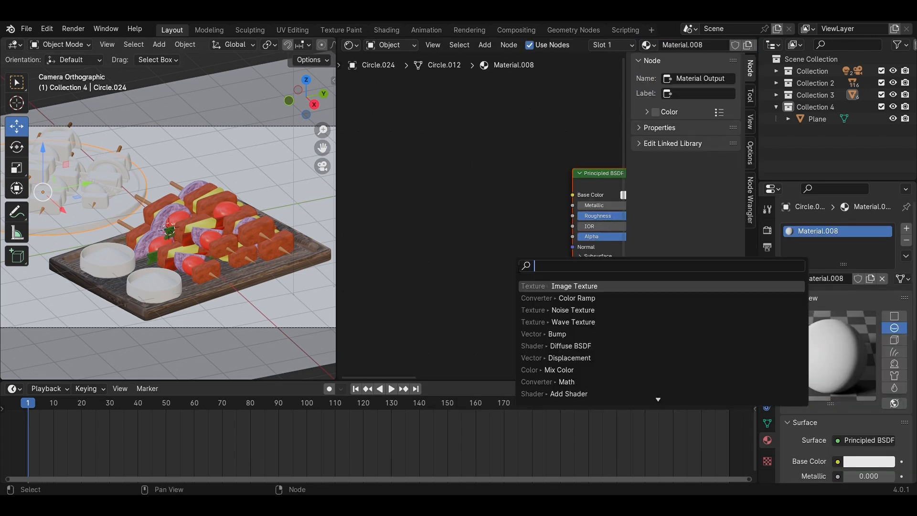
type("ima")
key("BackSpace")
key("BackSpace")
key("BackSpace")
key("BackSpace")
type("ima")
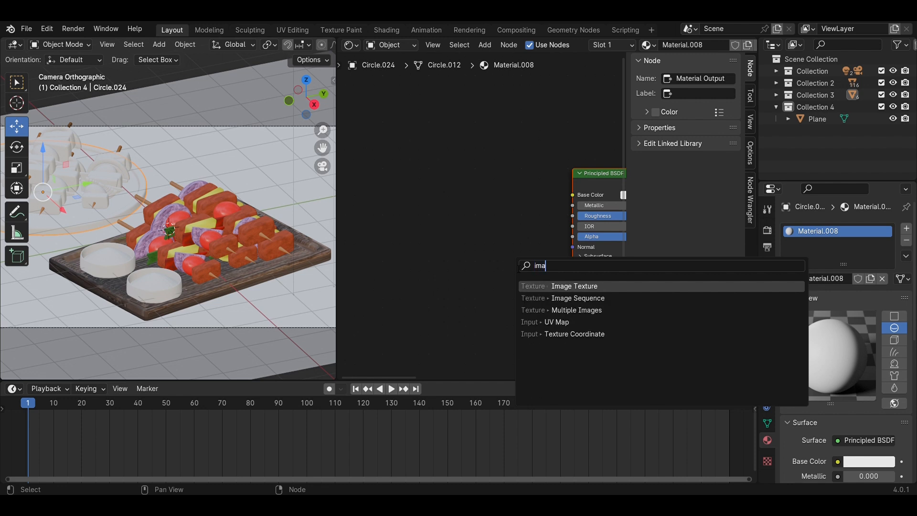
key("Return")
left_click(474, 179)
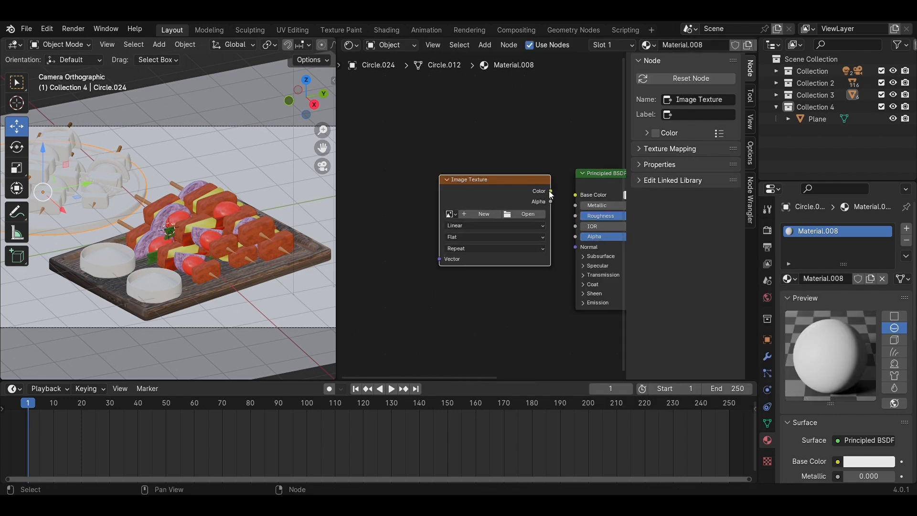
left_click_drag(550, 191, 590, 197)
left_click(552, 191)
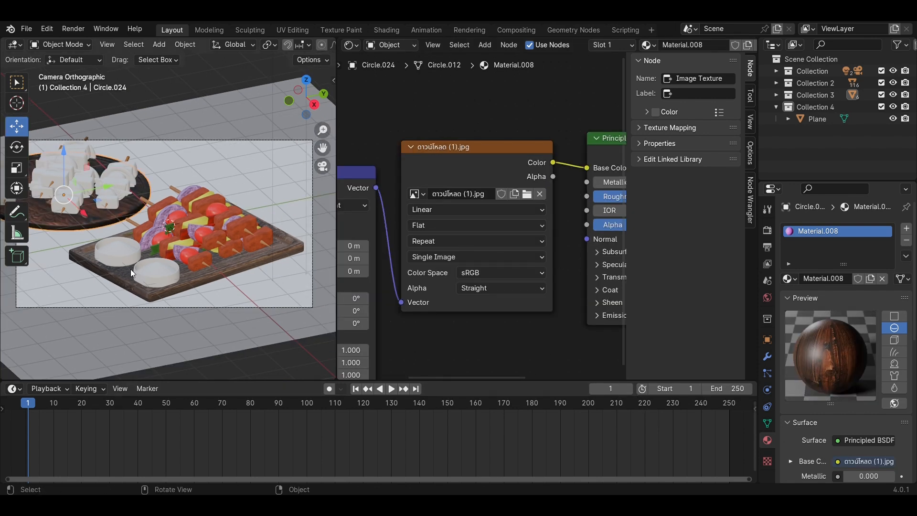
- Check the round plate's UV layout and replace its texture with the dark wood image used on the board
left_click(298, 31)
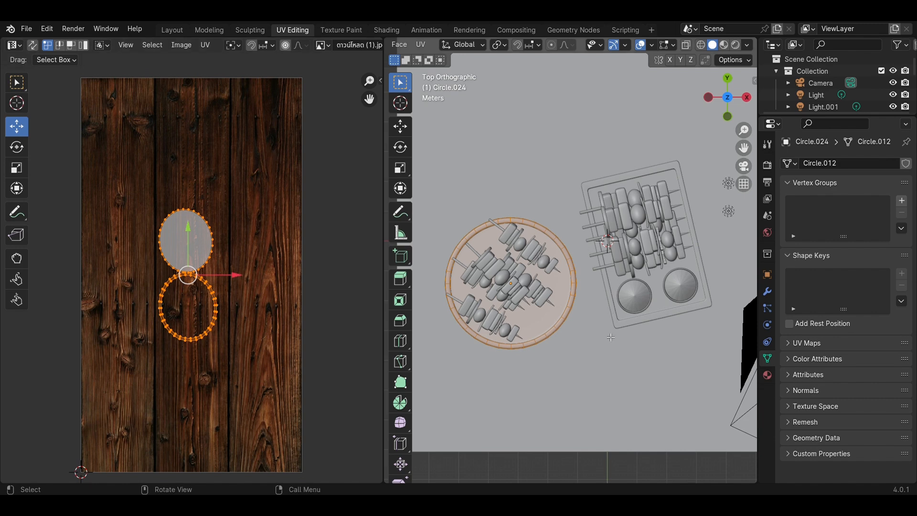
left_click(685, 45)
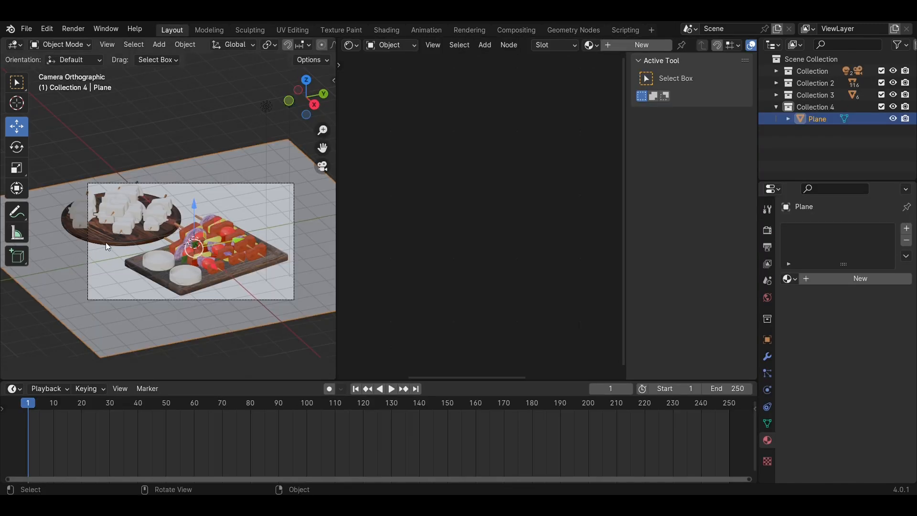
left_click(106, 242)
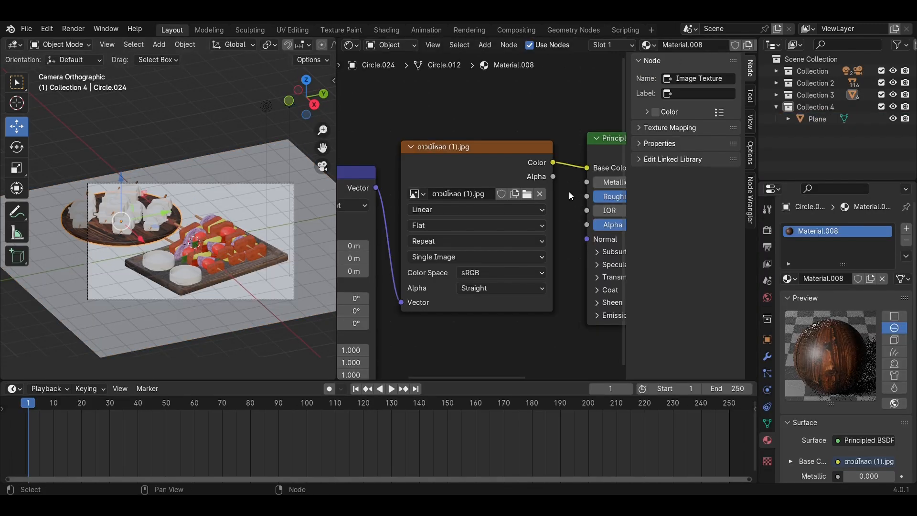
left_click(540, 194)
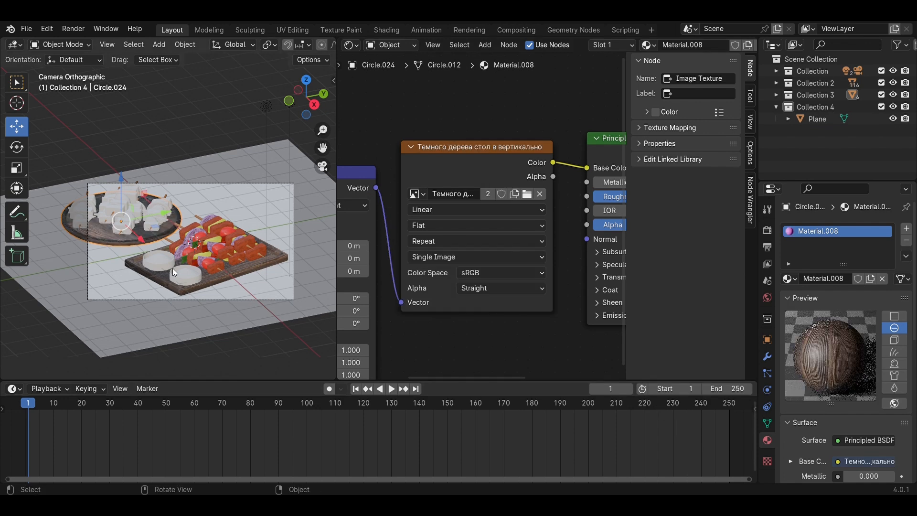
key("z")
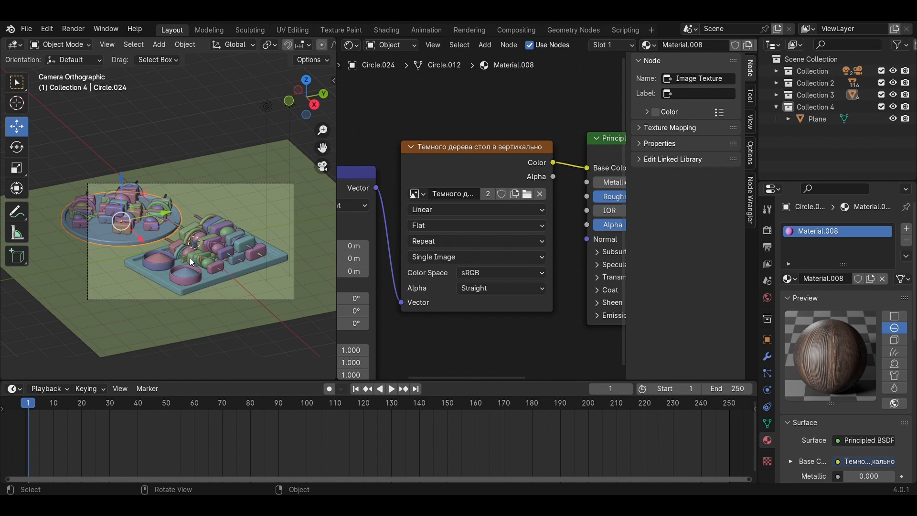
key("z")
left_click(211, 173)
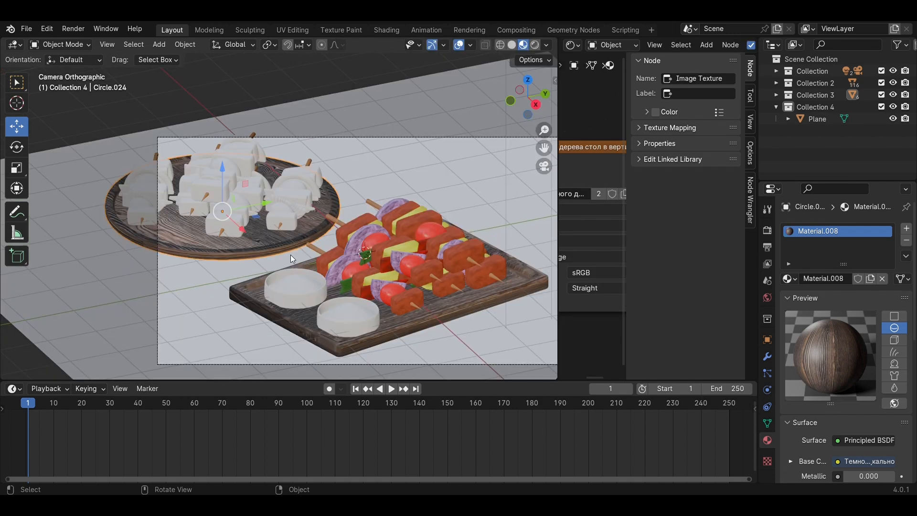
- Assign the meat material Material.001 to the meat pieces on the round plate's skewers
scroll(290, 254, "up", 2)
left_click(321, 247)
left_click(789, 279)
left_click(771, 308)
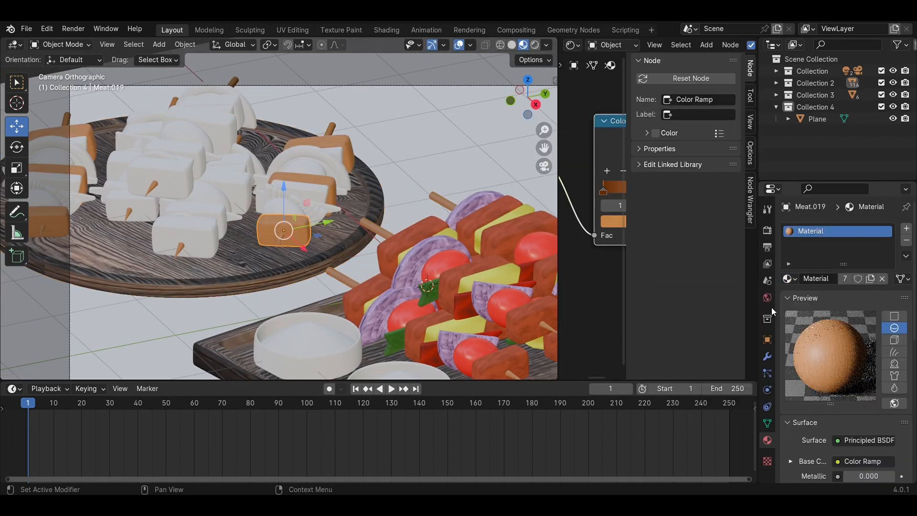
left_click(789, 277)
left_click(691, 320)
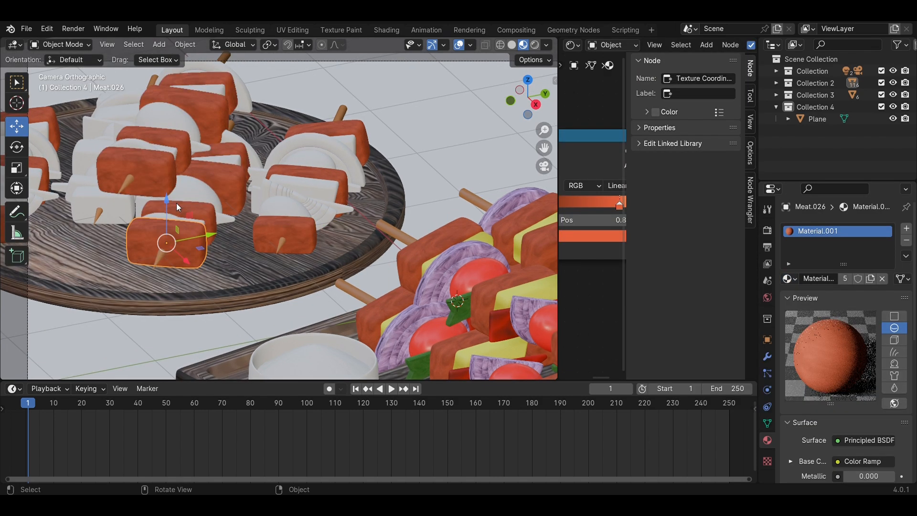
middle_click_drag(176, 202, 440, 204)
scroll(306, 245, "up", 5)
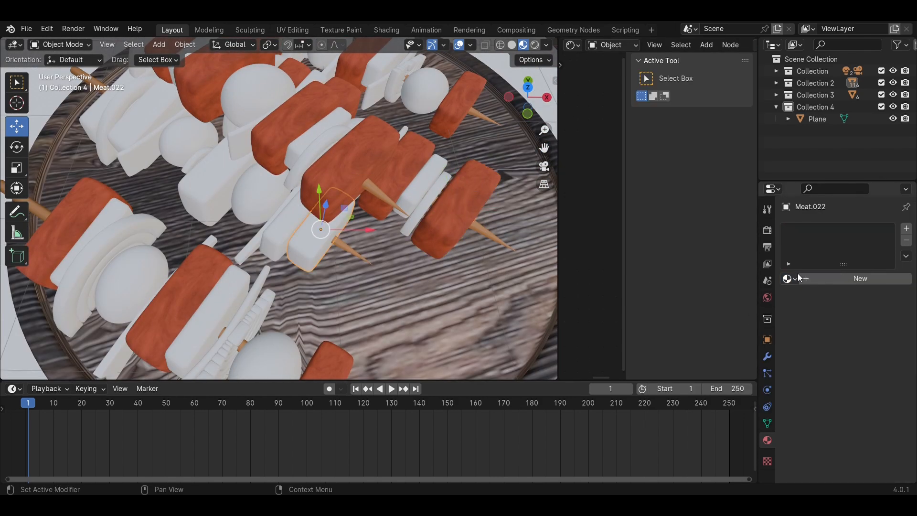
left_click(789, 278)
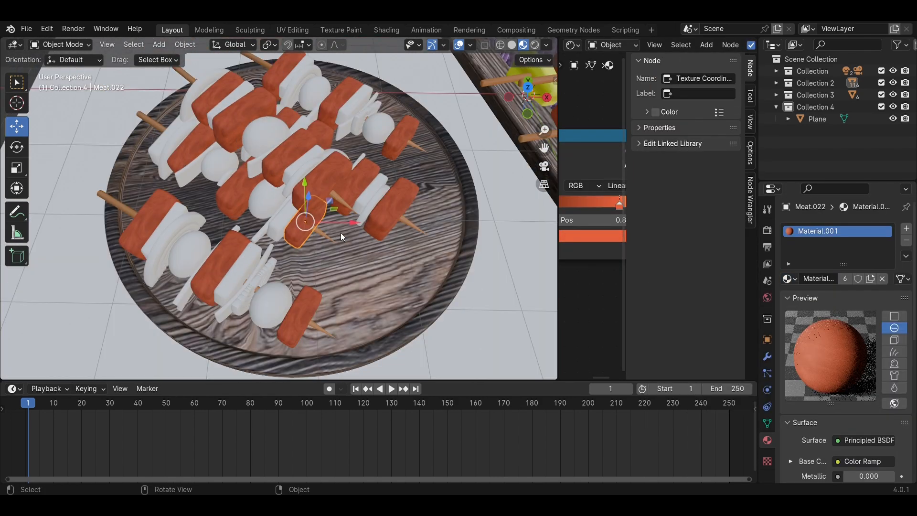
- Assign the tomato material Material.004 to the tomatoes on the round plate's skewers
left_click(293, 279)
left_click(789, 279)
left_click(693, 343)
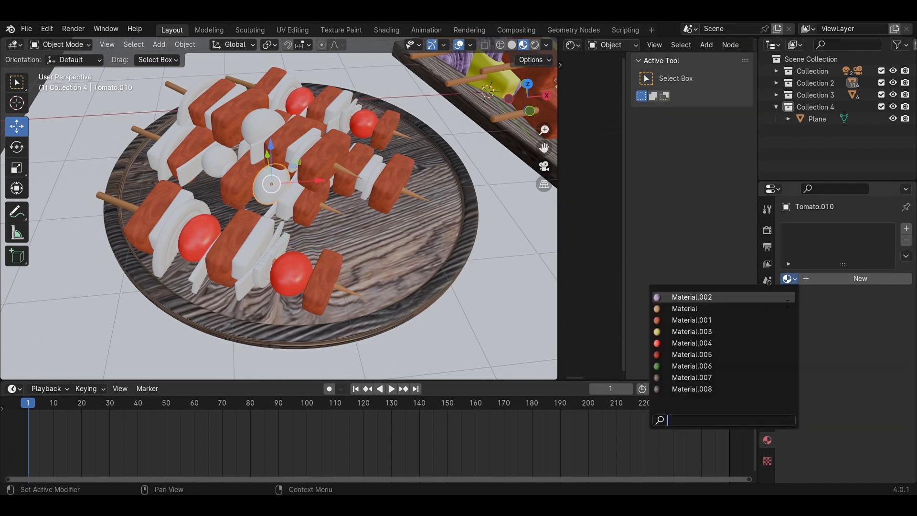
left_click(693, 342)
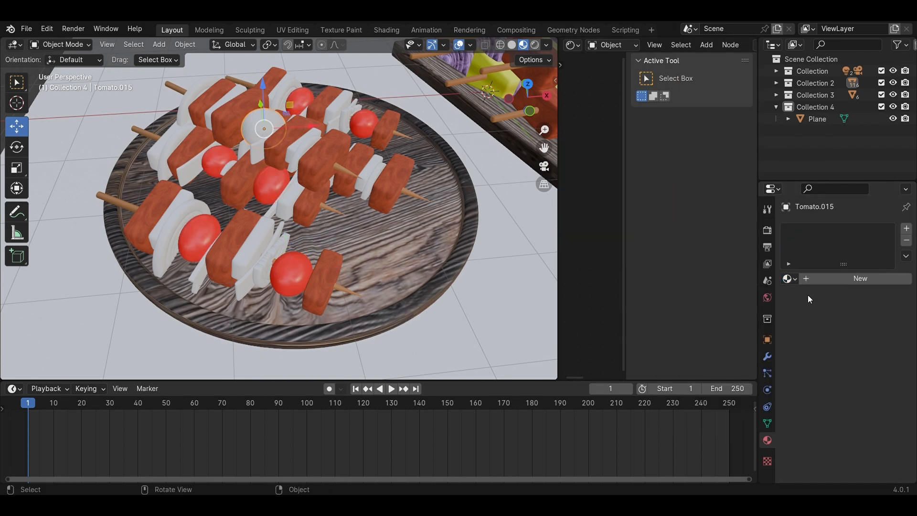
left_click(789, 279)
left_click(729, 344)
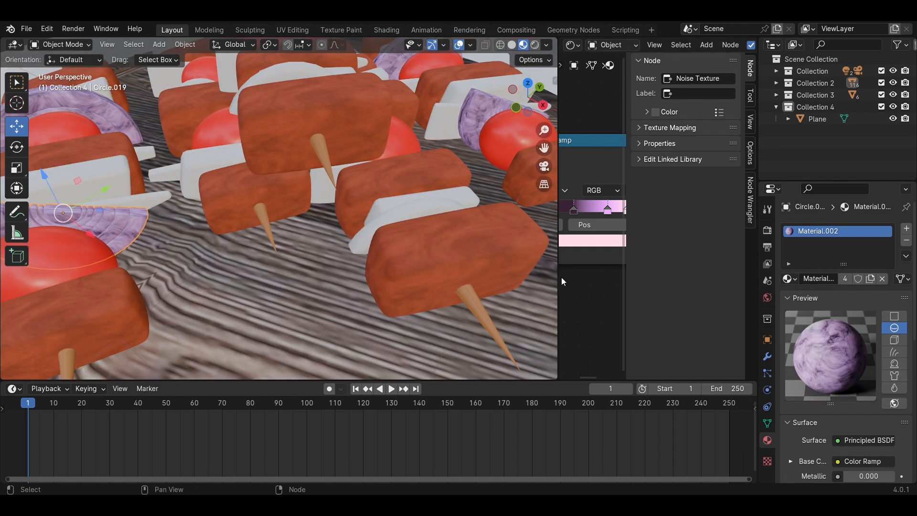
- Enlarge the node editor and set the Noise Texture scale to 1.000 in the onion material Material.002
left_click_drag(557, 281, 247, 282)
middle_click_drag(337, 251, 426, 272)
scroll(426, 272, "up", 9)
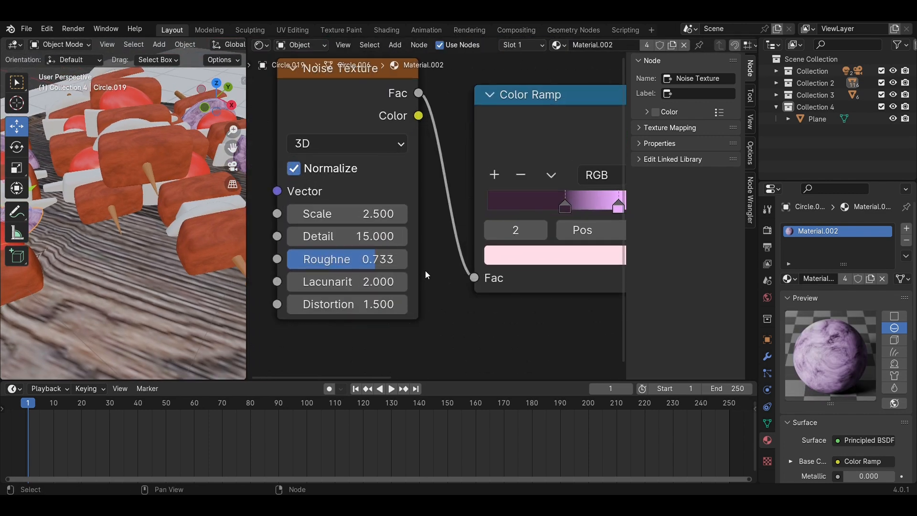
left_click_drag(354, 215, 291, 215)
double_click(355, 215)
type("1")
key("Return")
- Add Mapping and Texture Coordinate nodes to the onion's Noise Texture and feed the Mapping vector from the Object output
scroll(438, 218, "down", 8)
middle_click_drag(385, 164, 485, 206)
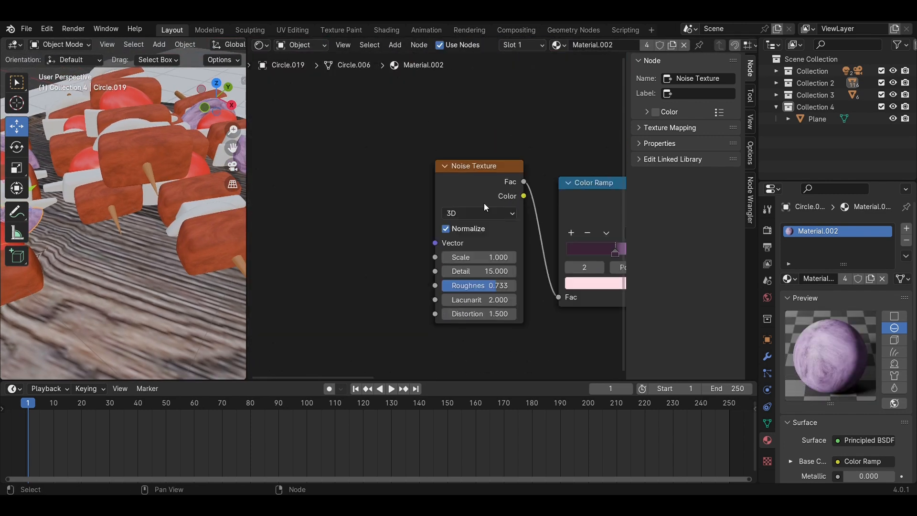
left_click(485, 206)
key("ctrl+t")
scroll(391, 265, "up", 6)
left_click_drag(338, 186, 300, 205)
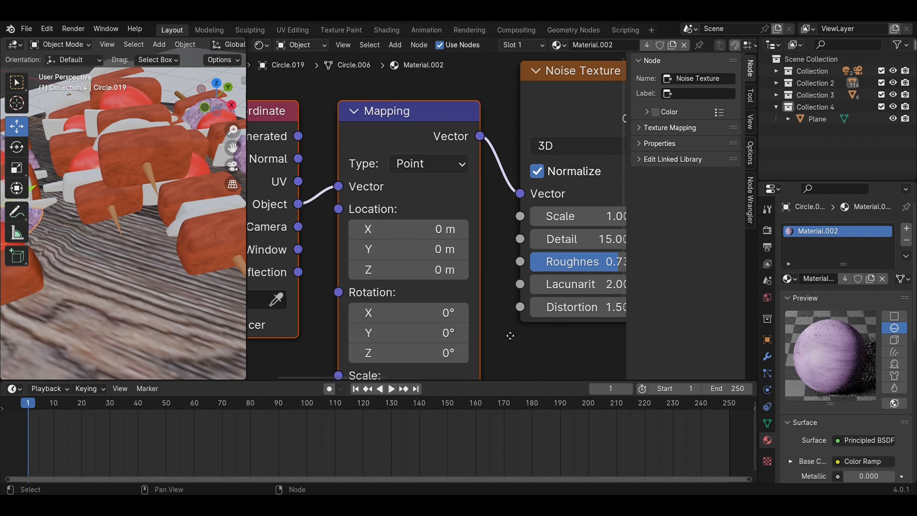
- Set the X scale of the onion material's Mapping node to 25
middle_click_drag(510, 336, 519, 283)
middle_click_drag(184, 180, 105, 239, "shift")
left_click_drag(418, 343, 506, 343)
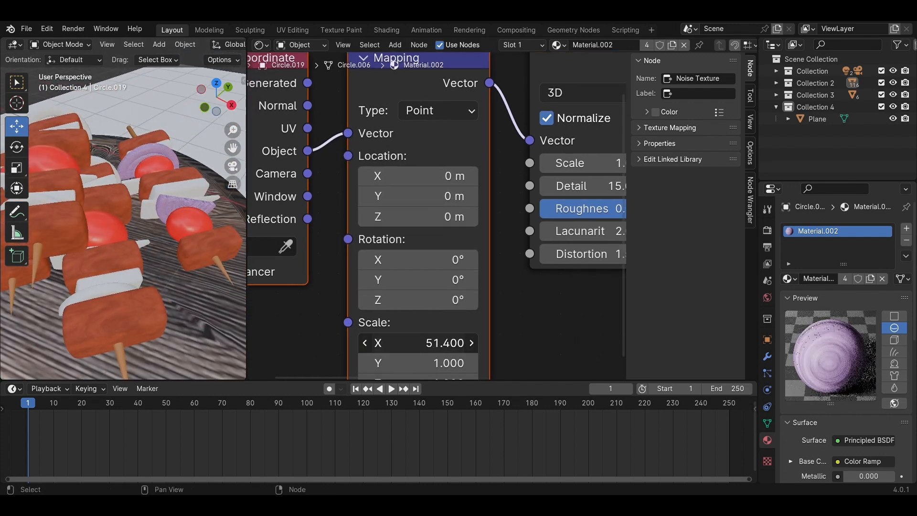
left_click(447, 343)
type("25")
key("Return")
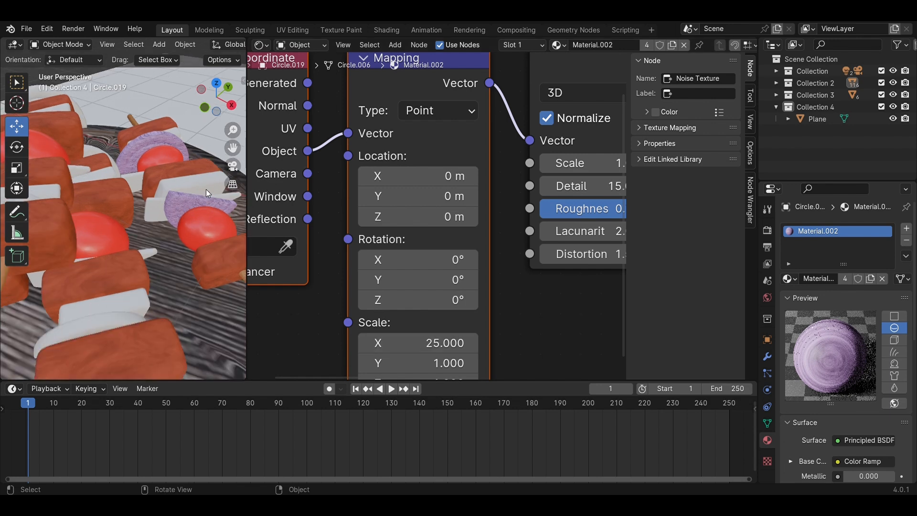
- Raise the X scale of the onion material's Mapping node to 50
left_click(447, 343)
type("30")
key("Return")
left_click(447, 344)
type("50")
key("Return")
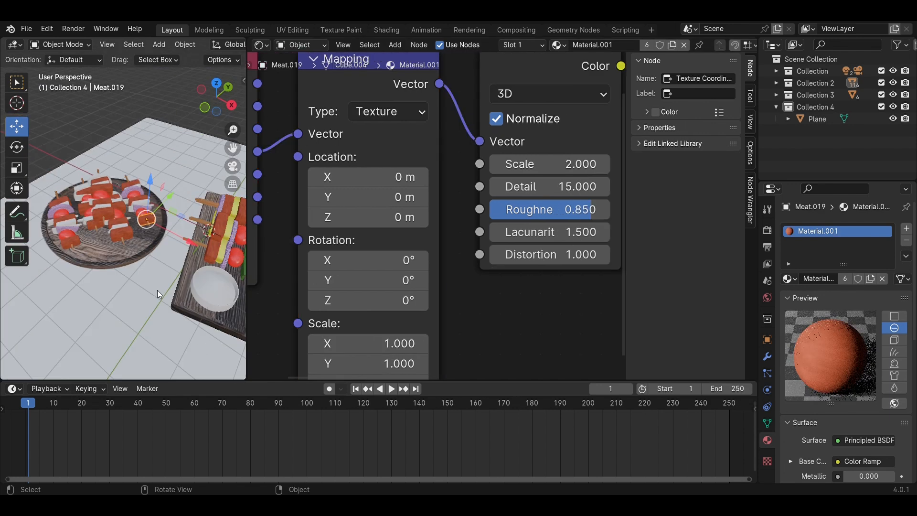
- Assign the red pepper material Material.005 to a thin pepper slice on the round plate's front skewer
scroll(153, 293, "up", 5)
middle_click_drag(82, 311, 191, 306)
left_click(191, 304)
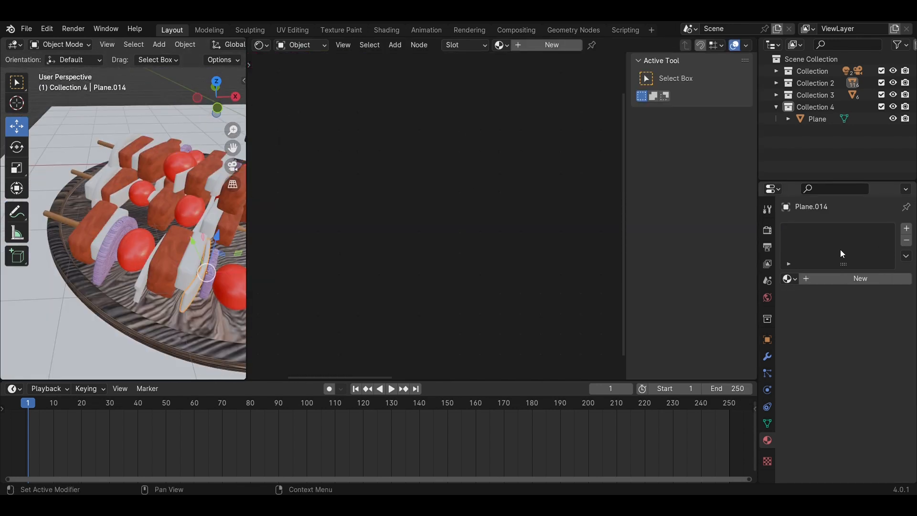
left_click(789, 279)
left_click(745, 353)
left_click_drag(390, 234, 434, 235)
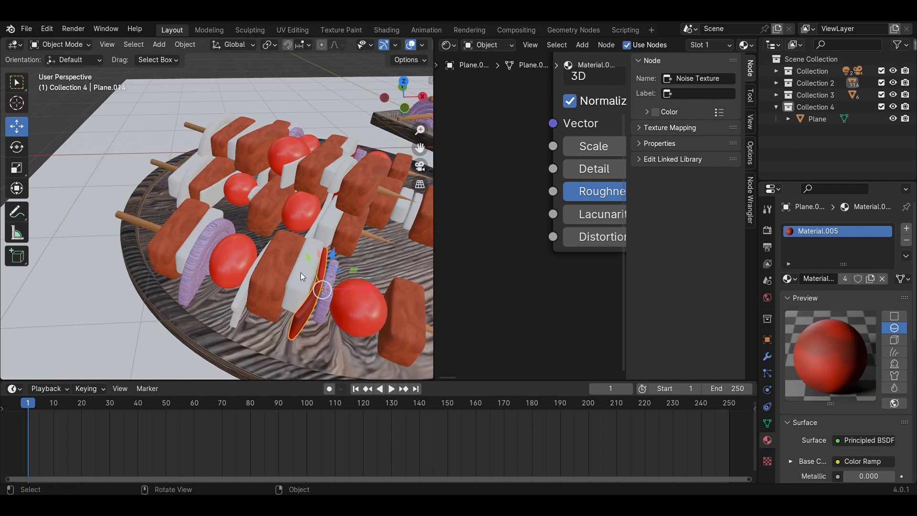
- Assign Material.003 to the pineapple pieces and green Material.006 to the other pepper slice on the round plate's front skewer
left_click(300, 274)
left_click(788, 280)
left_click(712, 334)
left_click(237, 298)
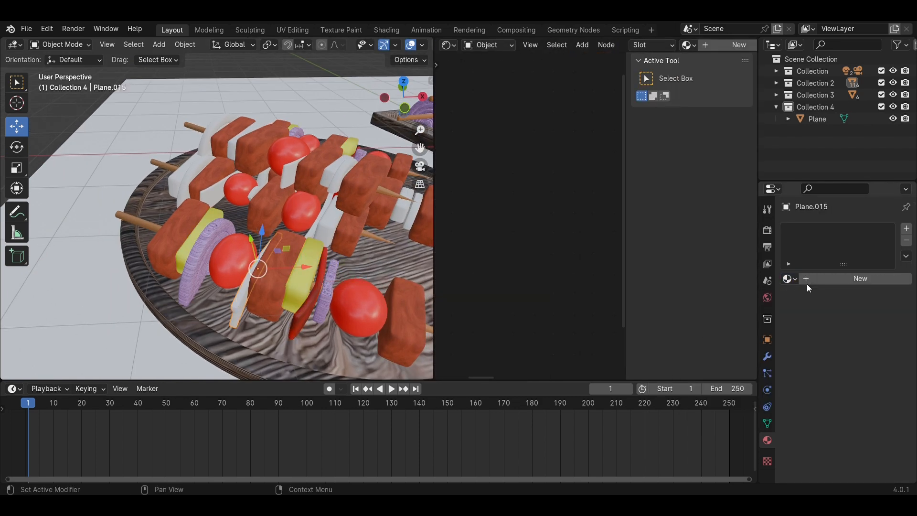
left_click(790, 279)
left_click(702, 365)
- Assign Material.003 to the pineapple and red Material.005 to the pepper slice on the round plate's middle skewer
scroll(293, 265, "up", 3)
mouse_move(293, 265)
middle_mouse_down()
mouse_move(295, 286)
mouse_move(282, 277)
middle_mouse_up()
left_click(161, 195)
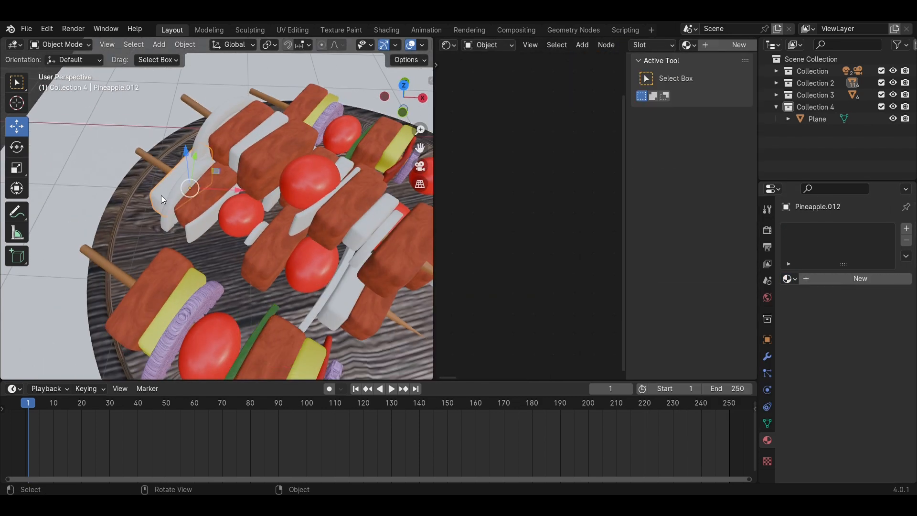
left_click(788, 279)
left_click(702, 331)
left_click(195, 236)
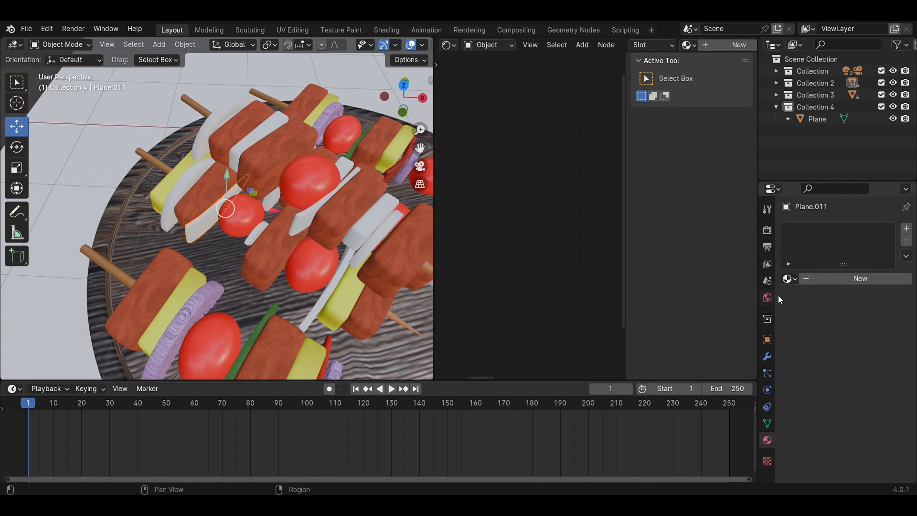
left_click(789, 279)
left_click(702, 354)
- Assign green Material.006 to the middle skewer's other pepper slice and Material.002 to its onion ring
middle_click_drag(305, 279, 286, 272)
left_click(286, 271)
left_click(789, 279)
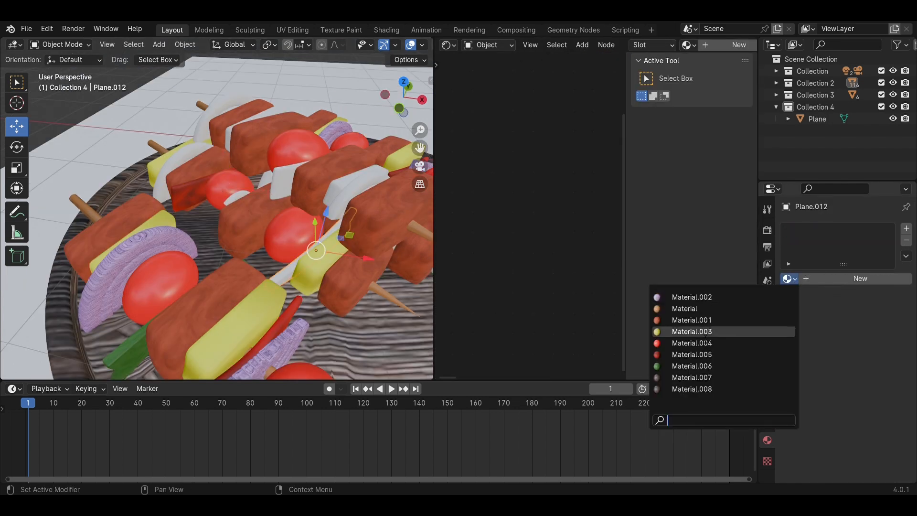
left_click(702, 365)
left_click(239, 194)
left_click(788, 279)
left_click(702, 317)
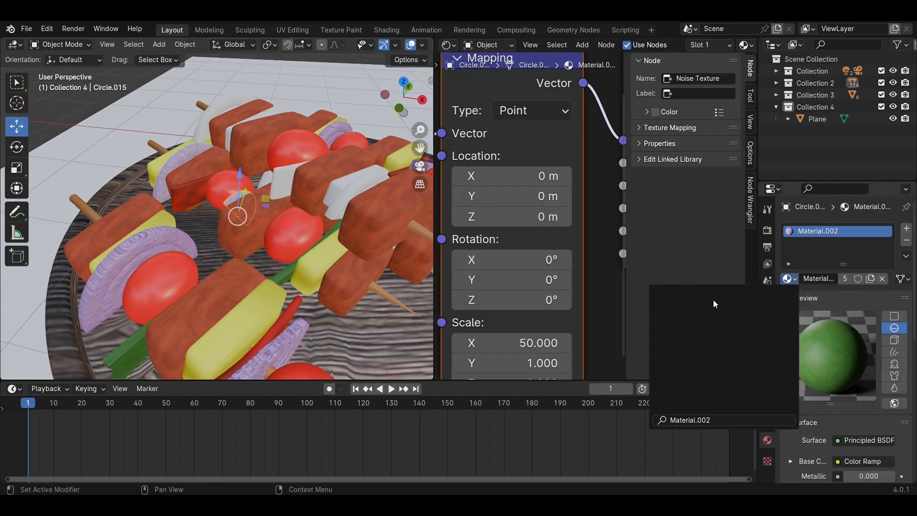
- Assign the onion material Material.002 to the remaining untextured onion rings on the round plate
middle_click_drag(279, 276, 241, 185)
left_click(303, 219)
left_click(789, 279)
left_click(736, 297)
- Assign Material.003 to the last white pineapple pieces and Material.005 to the last white pepper slice on the round plate
left_click(239, 186)
left_click(789, 279)
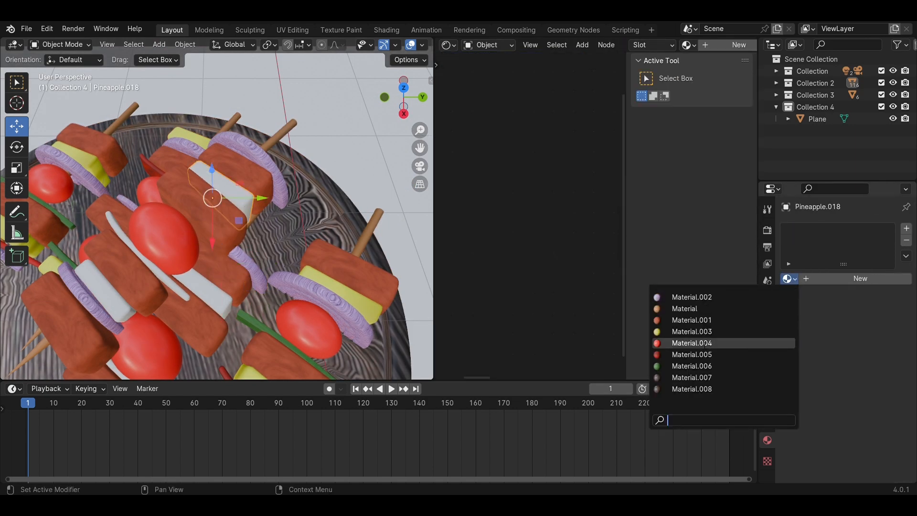
left_click(702, 343)
left_click(184, 294)
left_click(789, 280)
left_click(704, 373)
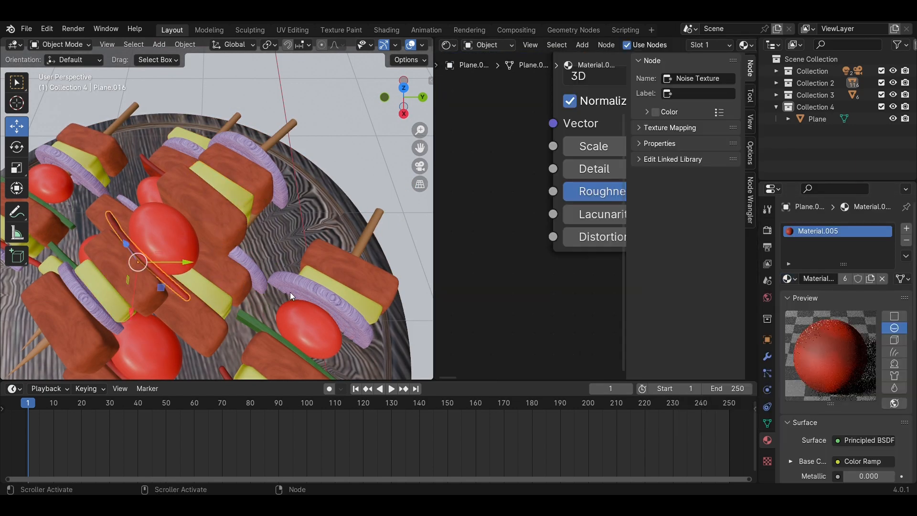
- Return to the camera view and save the file Bar.B.Q.blend
scroll(276, 295, "down", 2)
middle_click_drag(277, 295, 378, 282)
scroll(346, 225, "down", 4)
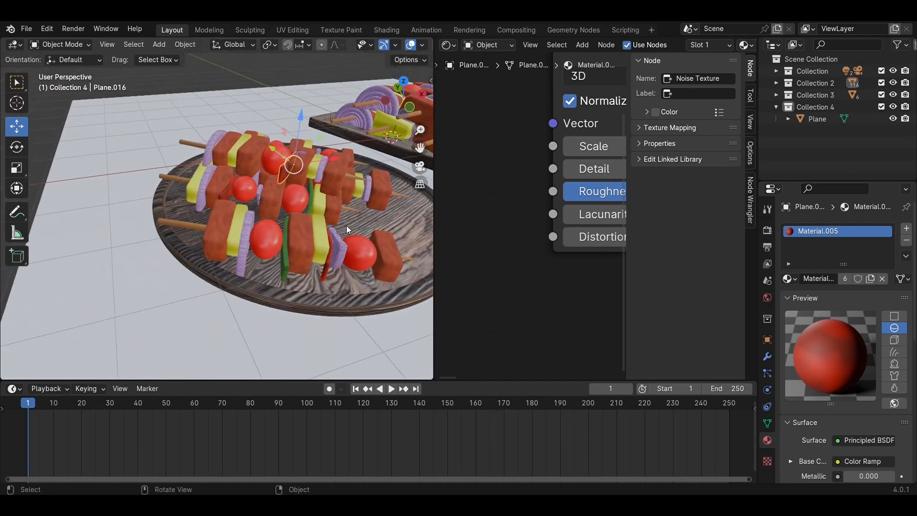
middle_click_drag(345, 226, 239, 248)
key("KP_0")
scroll(246, 256, "up", 2)
key("ctrl+s")
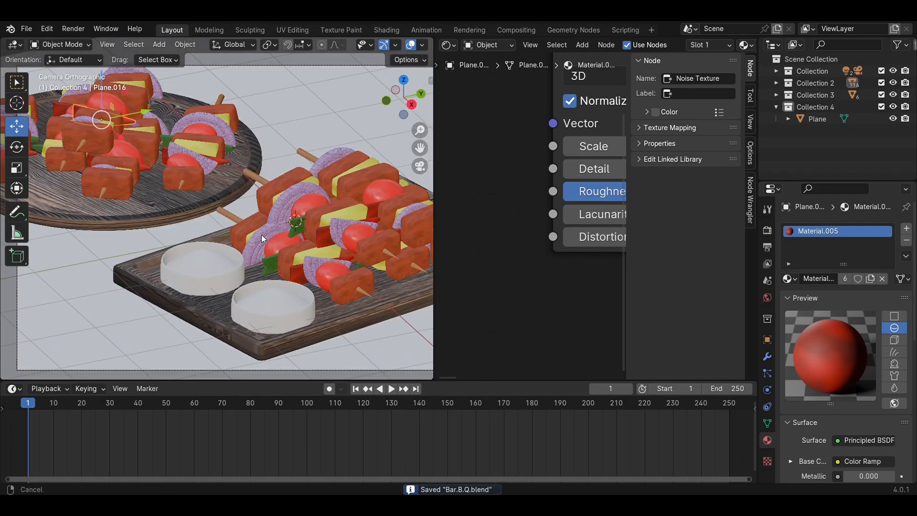
- Create a new material for the front sauce bowl on the wooden board
left_click(227, 294)
left_click(789, 279)
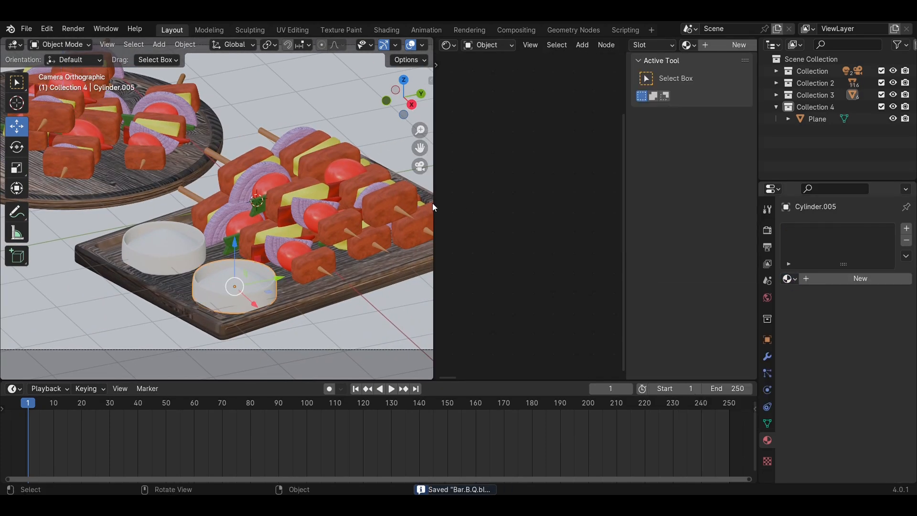
left_click_drag(432, 203, 340, 204)
left_click(617, 45)
middle_click_drag(549, 193, 436, 234)
scroll(436, 235, "up", 8)
- Add a Noise Texture node to the bowl material and connect its Fac output to Base Color
key("shift+a")
type("nois")
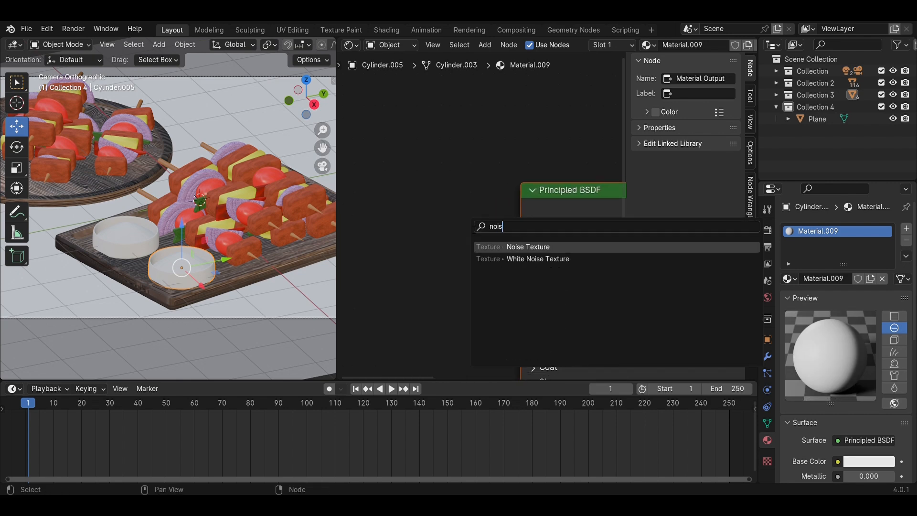
key("Return")
left_click(415, 180)
left_click_drag(477, 188, 521, 224)
- Set the bowl's Noise Texture to scale 1, detail 15, roughness 1 and distortion 1
scroll(213, 301, "up", 3)
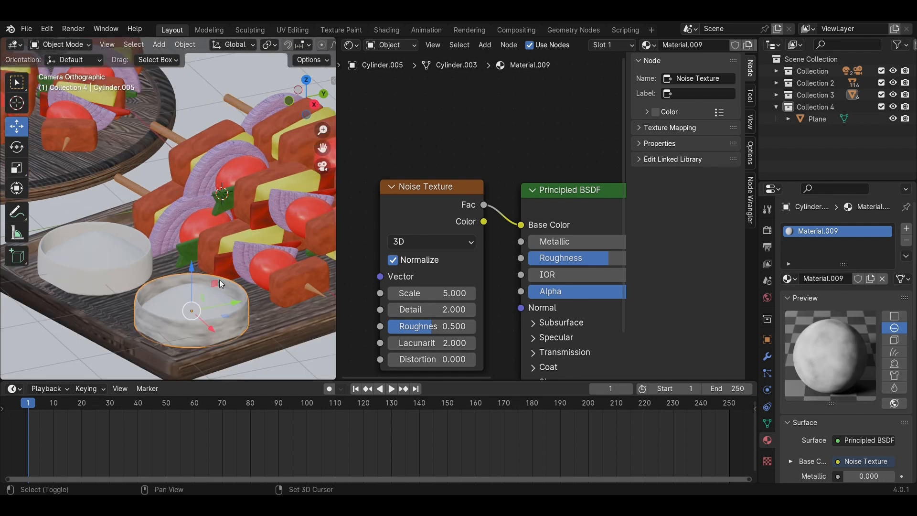
left_click_drag(432, 293, 460, 309)
type("1")
key("Return")
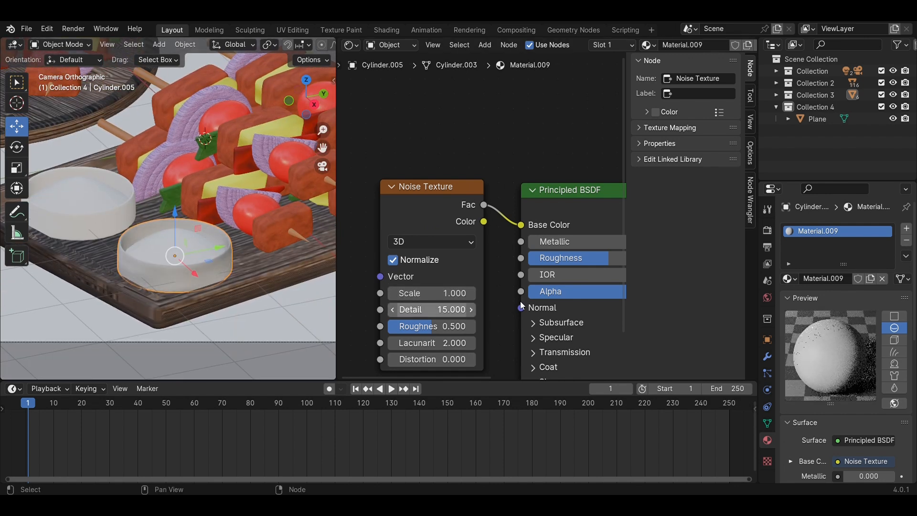
scroll(521, 306, "up", 4)
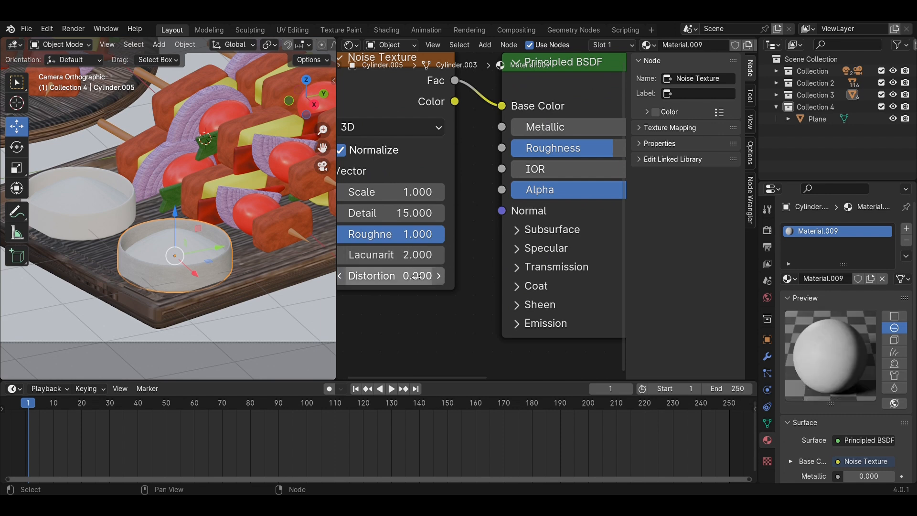
key("Return")
- Insert a Color Ramp node between the bowl's Noise Texture and Principled BSDF
scroll(419, 242, "down", 2)
left_click_drag(439, 118, 366, 117)
key("shift+a")
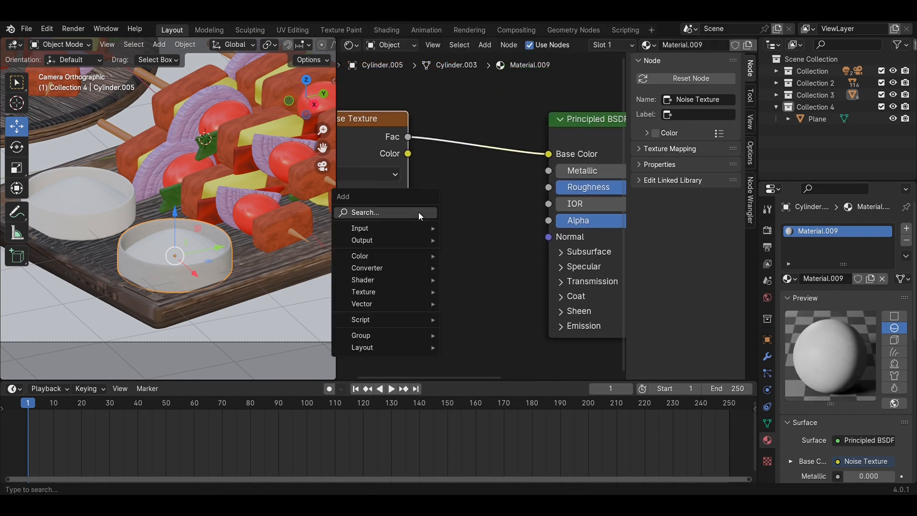
type("col")
key("Down")
key("Return")
left_click(423, 108)
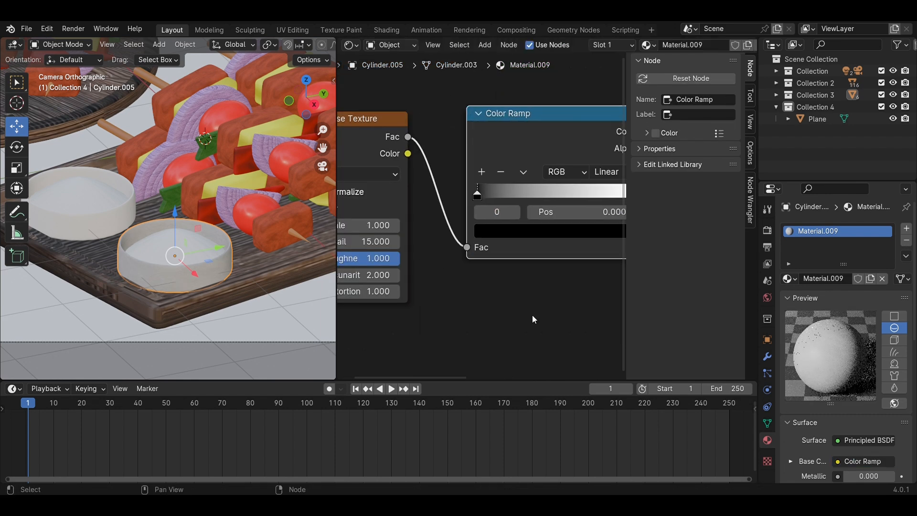
- Move the ramp's black stop inward and color it olive yellow with hue 0.130, saturation 0.780 and value 0.210
scroll(532, 314, "up", 3)
middle_click_drag(521, 276, 433, 324)
scroll(433, 325, "up", 1)
left_click_drag(367, 210, 407, 210)
left_click(471, 258)
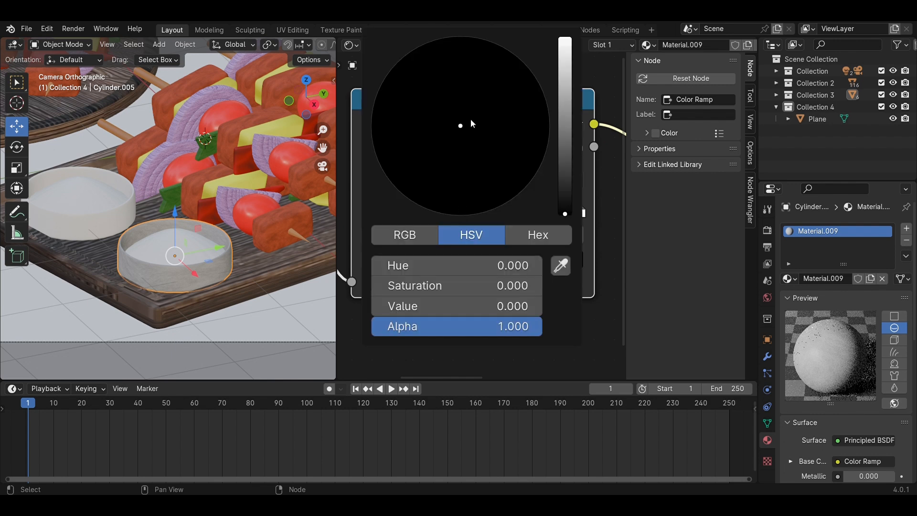
left_click_drag(565, 214, 564, 37)
left_click(418, 162)
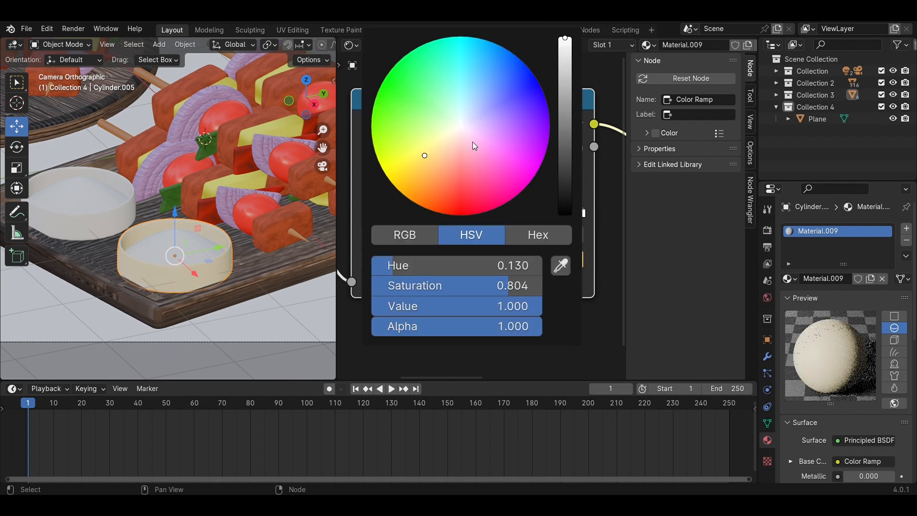
left_click_drag(565, 137, 565, 126)
- Color the white stop of the bowl's Color Ramp pale yellow
left_click(581, 212)
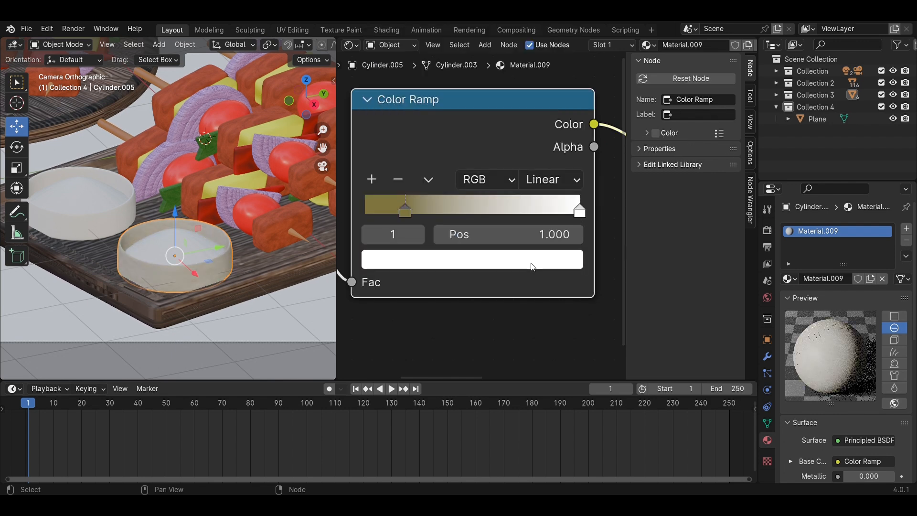
left_click(533, 267)
left_click(434, 143)
scroll(419, 285, "up", 5, "ctrl")
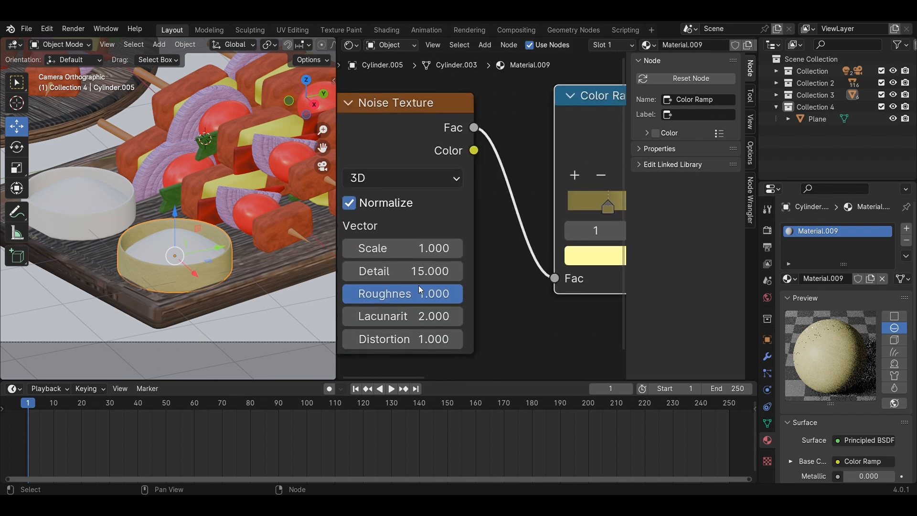
scroll(214, 308, "up", 3)
scroll(213, 308, "down", 3)
- Assign Material.009 to the second bowl and make it an independent copy
left_click(113, 225)
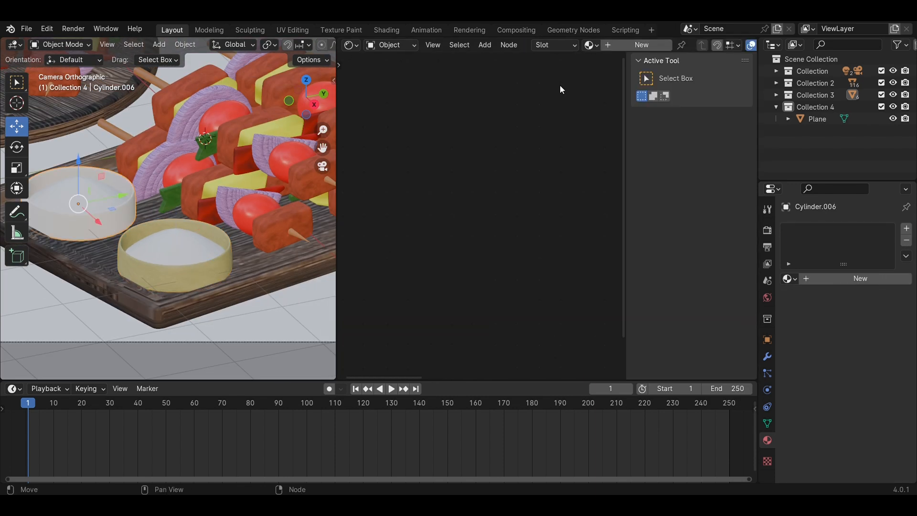
left_click(591, 44)
left_click(616, 167)
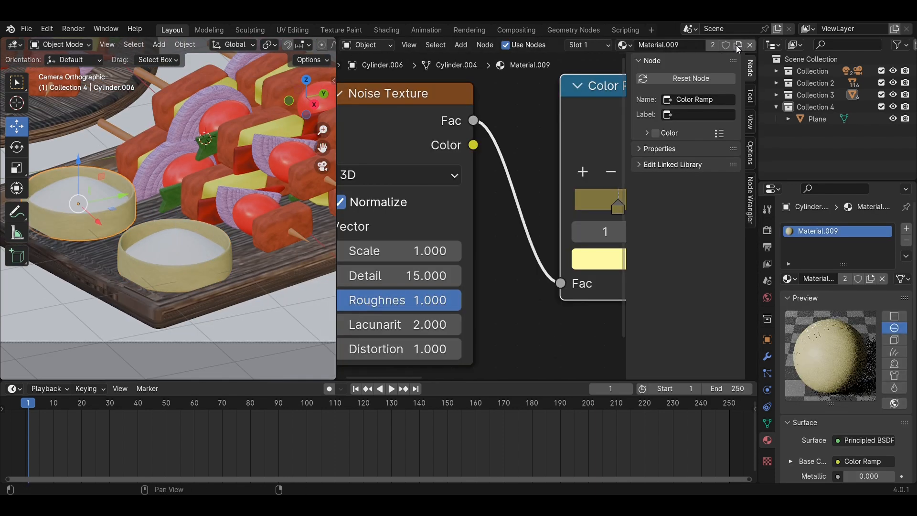
- Recolor the dark ramp stop of the second bowl's material to a deep orange-red with hue 0.021 and saturation 1.000
scroll(502, 241, "down", 2)
middle_click_drag(502, 243, 376, 257)
left_click(475, 223)
left_click(495, 271)
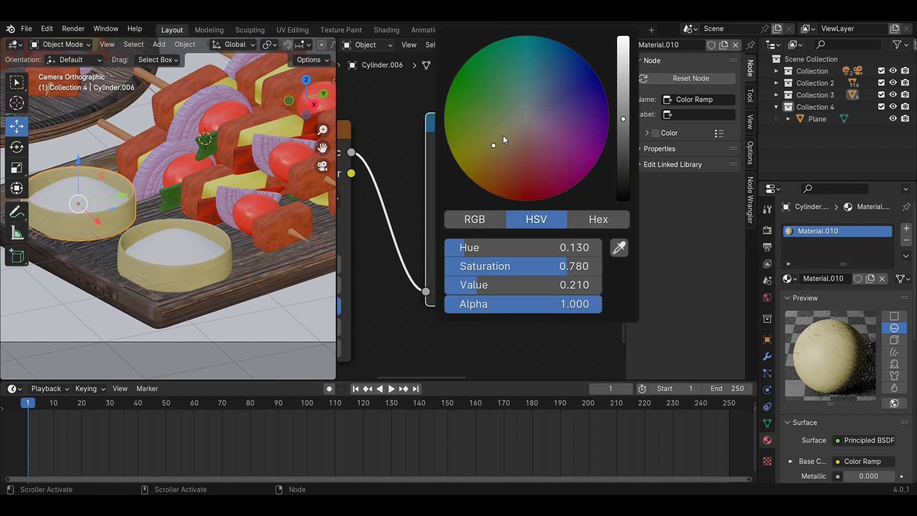
left_click_drag(514, 130, 487, 190)
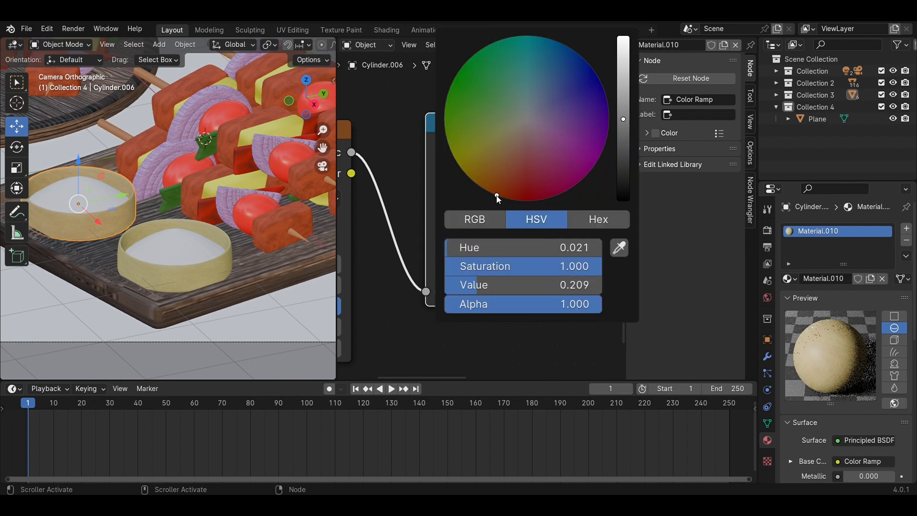
- Recolor the light ramp stop of the second bowl's material to peach with hue 0.055, saturation 0.616 and value 1.000
middle_click_drag(488, 346, 375, 358)
left_click(523, 239)
left_click(510, 278)
left_click_drag(389, 135, 401, 144)
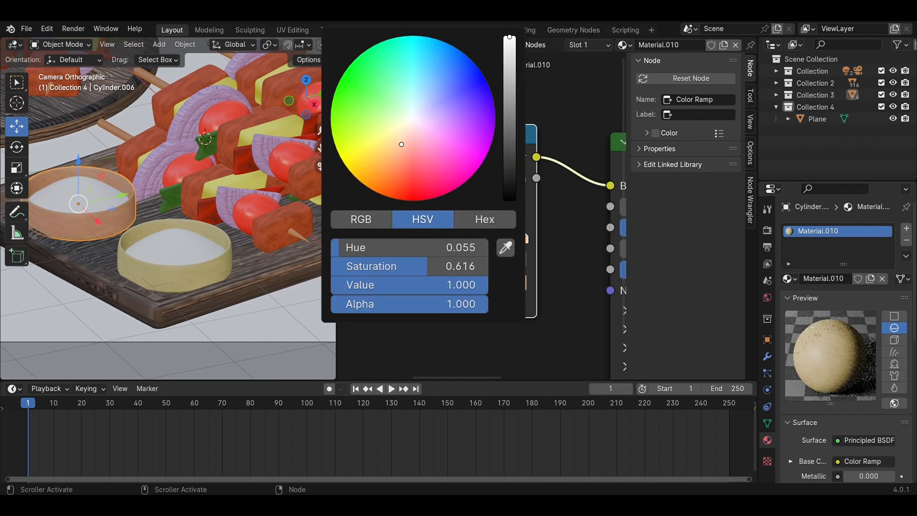
- Enlarge the viewport, frame the whole camera view and check the scene in Rendered shading
left_click(230, 298)
scroll(230, 297, "down", 3)
middle_click_drag(220, 260, 214, 300, "shift")
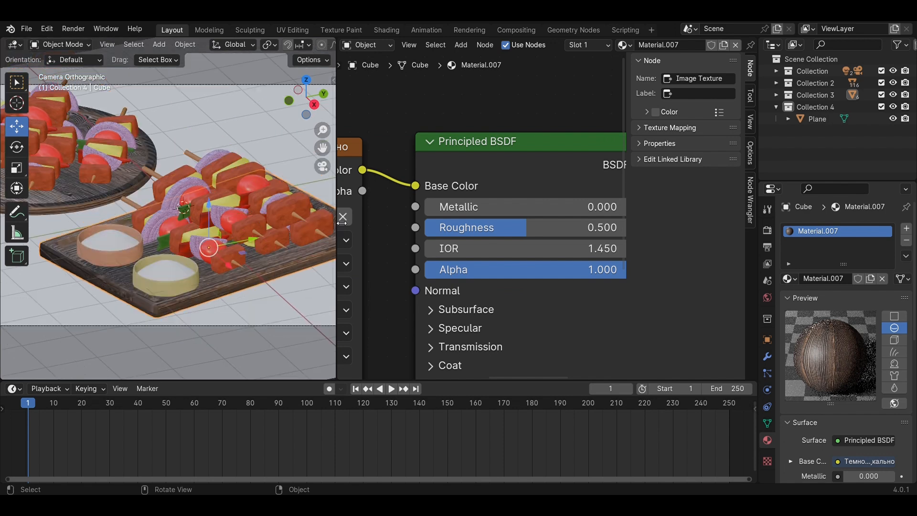
left_click_drag(468, 218, 505, 219)
scroll(322, 235, "down", 3)
middle_click_drag(322, 235, 328, 250, "shift")
key("z")
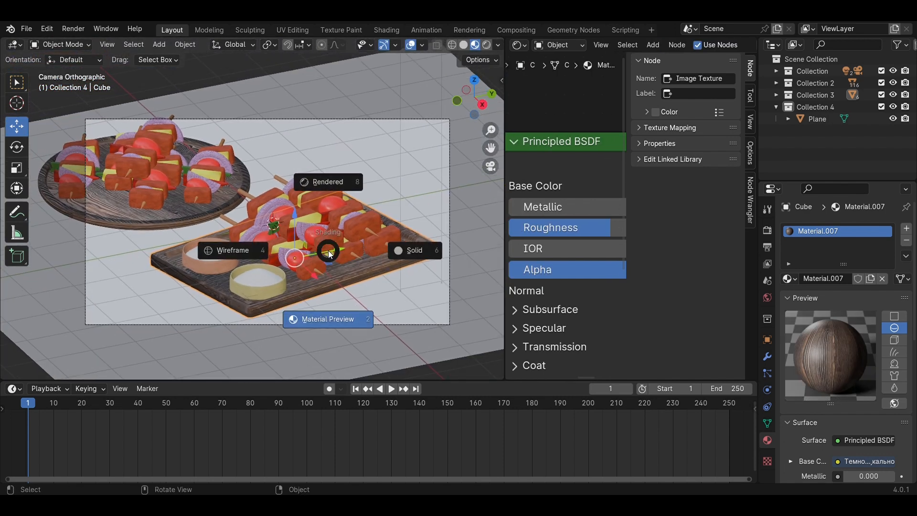
left_click(329, 183)
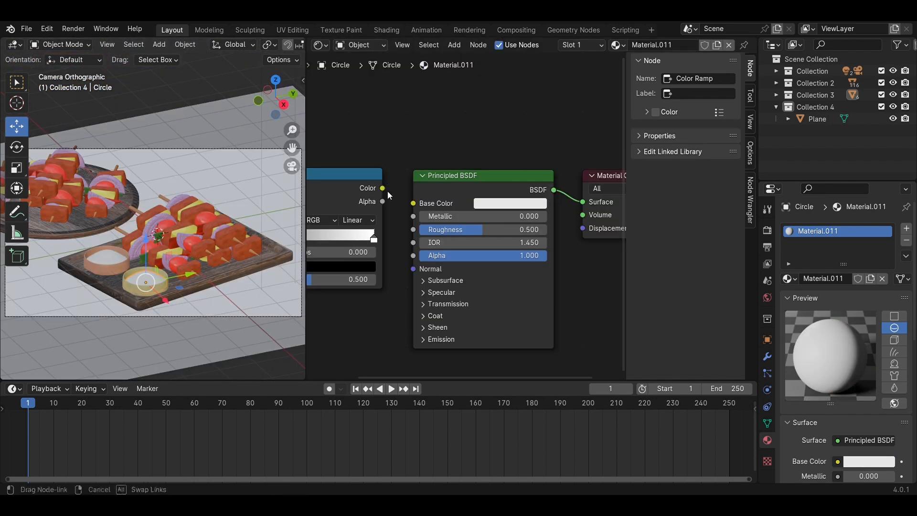
- Connect the Color Ramp to Base Color in the front bowl's sauce material and move the black stop to 0.298
middle_click_drag(467, 289, 470, 277)
scroll(390, 238, "up", 8)
middle_click_drag(393, 241, 455, 245)
left_click_drag(388, 239, 464, 240)
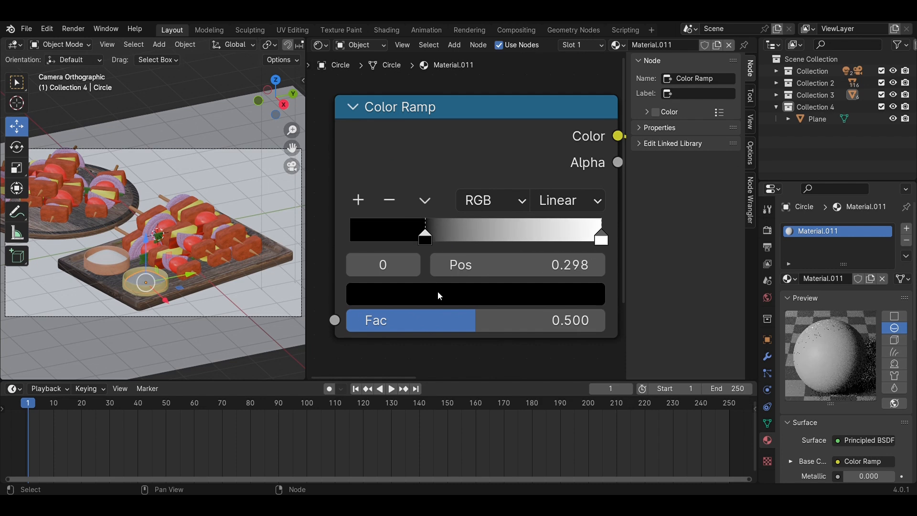
- Color the sauce ramp's black stop dark red and its white stop a brighter red
left_click(437, 293)
left_click_drag(588, 246, 586, 213)
mouse_move(461, 218)
left_mouse_down()
mouse_move(459, 225)
mouse_move(459, 209)
left_mouse_up()
left_click(601, 236)
left_click(475, 294)
- Move the sauce ramp's dark red stop closer to the start and brighten its color
middle_click_drag(575, 361, 483, 365)
left_click_drag(334, 244, 303, 245)
left_click(393, 295)
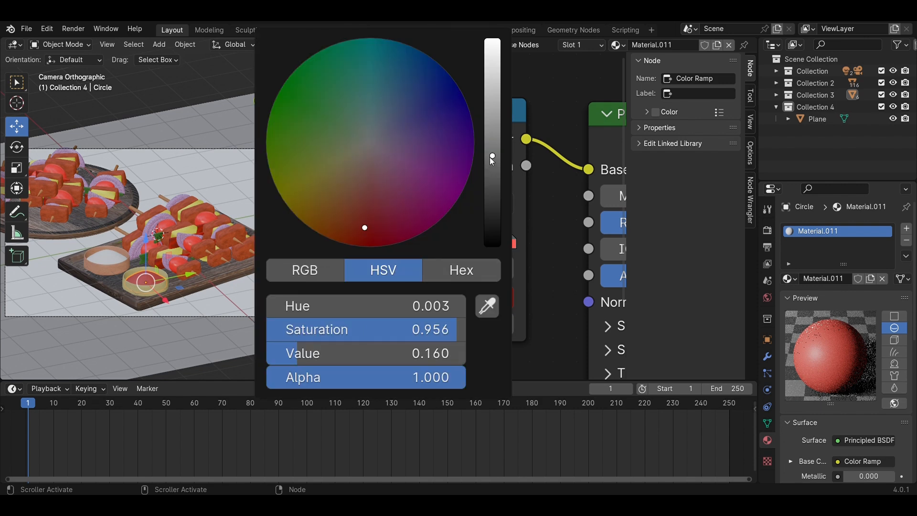
left_click_drag(492, 156, 492, 103)
- Set the Principled BSDF roughness of the sauce material to 0.715
middle_click_drag(583, 272, 316, 267)
scroll(409, 245, "up", 2)
scroll(176, 328, "up", 5)
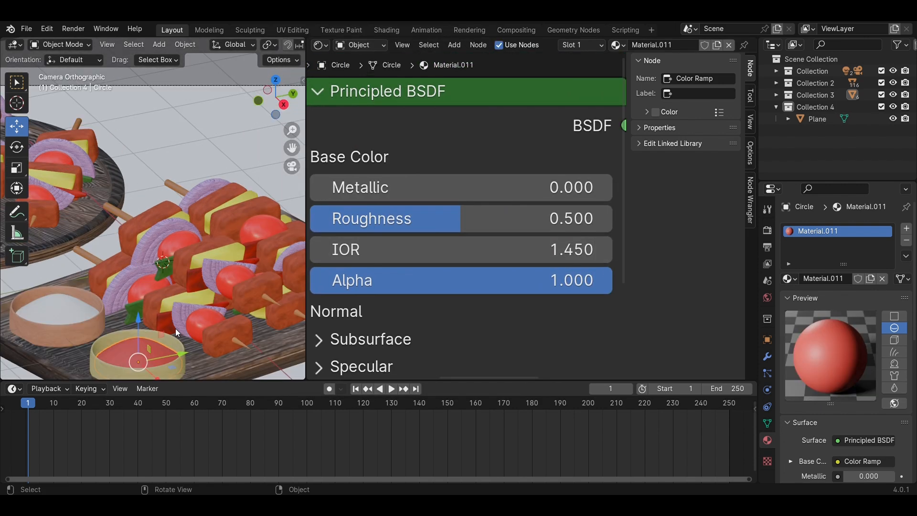
middle_click_drag(175, 328, 182, 304, "shift")
left_click_drag(365, 221, 367, 220)
left_click_drag(487, 220, 431, 220)
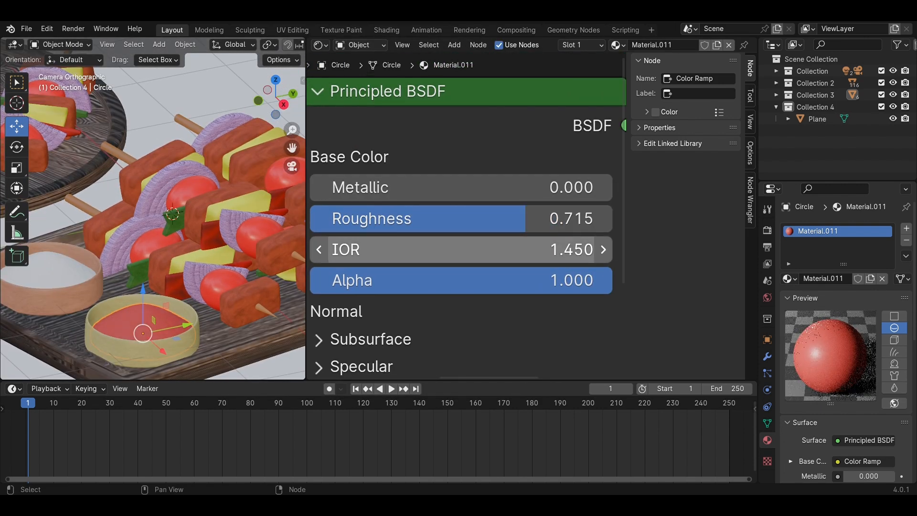
- Set the sauce material's IOR to 1.2 and its Metallic to 0.058
left_click_drag(522, 249, 495, 249)
type("1.2")
key("Return")
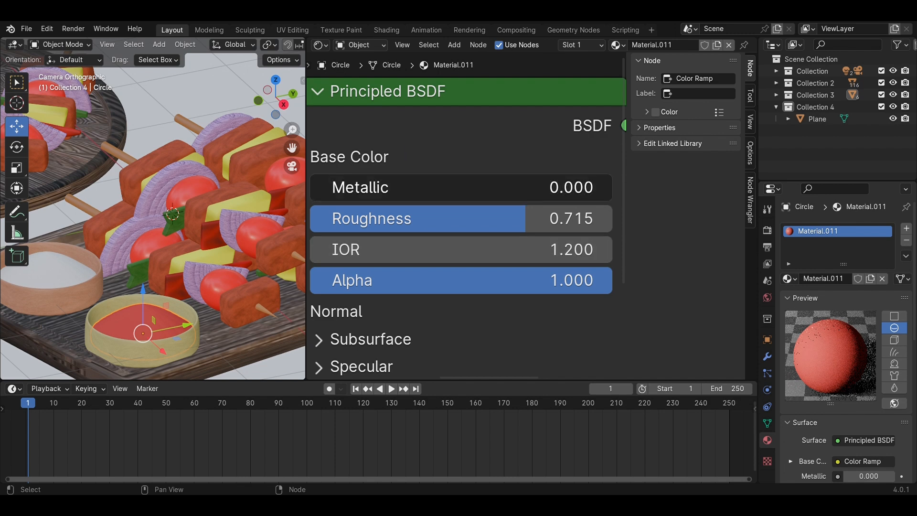
key("KP_Decimal")
- Move the red sauce ramp's dark red stop to 0.651 and set the material's roughness to 0.25
left_click_drag(392, 214, 498, 219)
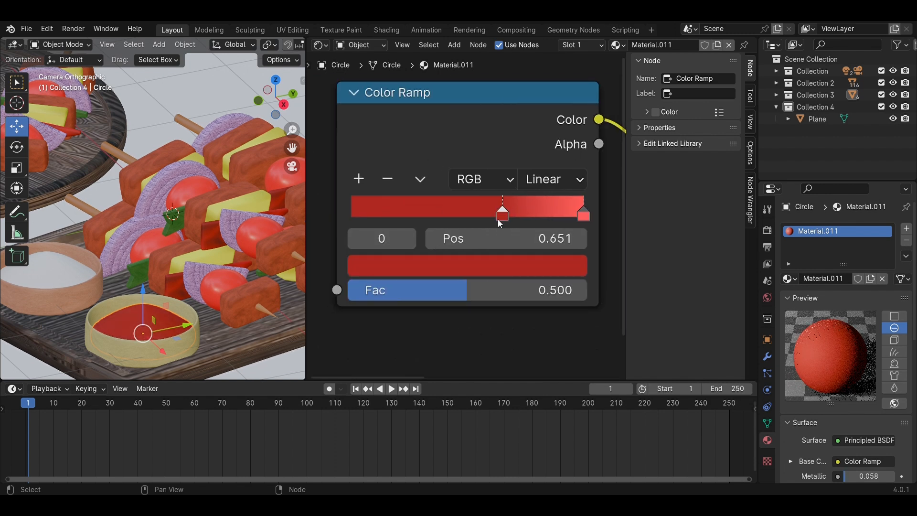
scroll(476, 334, "down", 2)
middle_click_drag(497, 316, 236, 351)
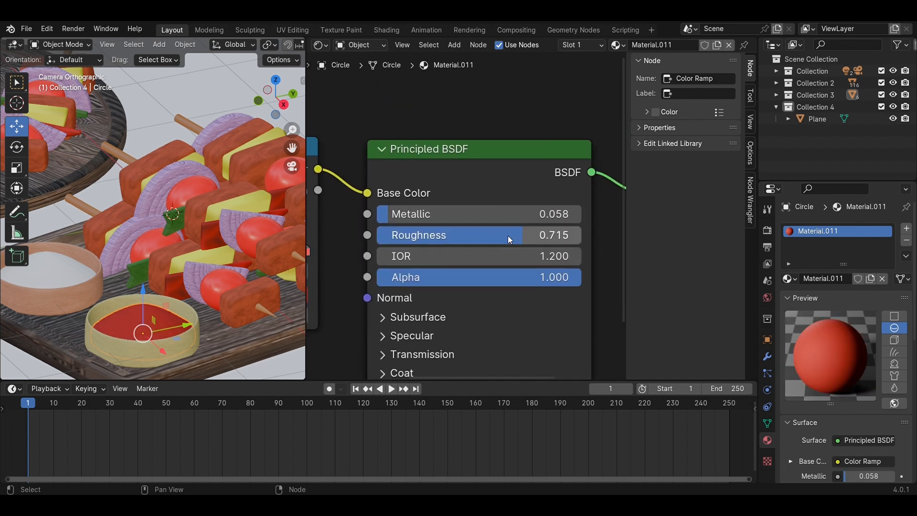
left_click_drag(508, 234, 508, 239)
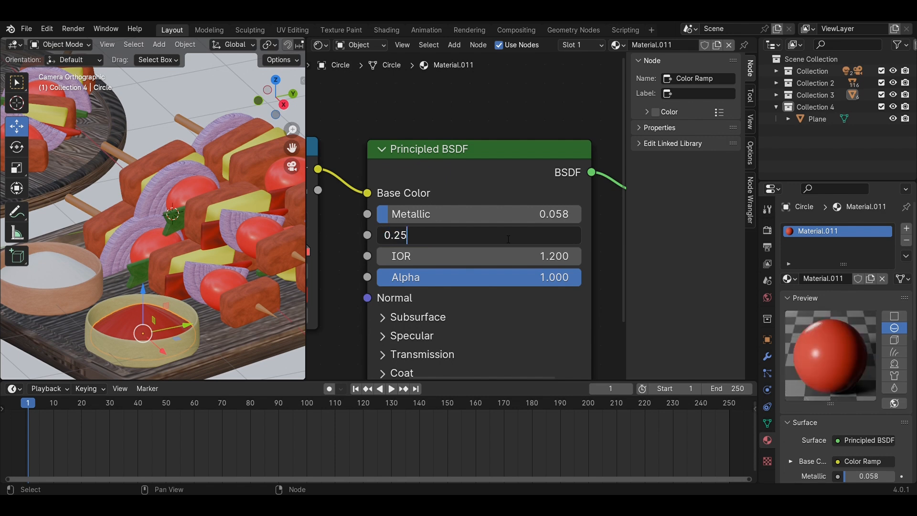
key("Return")
- Give the rear bowl's sauce its own separate copy of the red sauce material
left_click(76, 265)
left_click(560, 44)
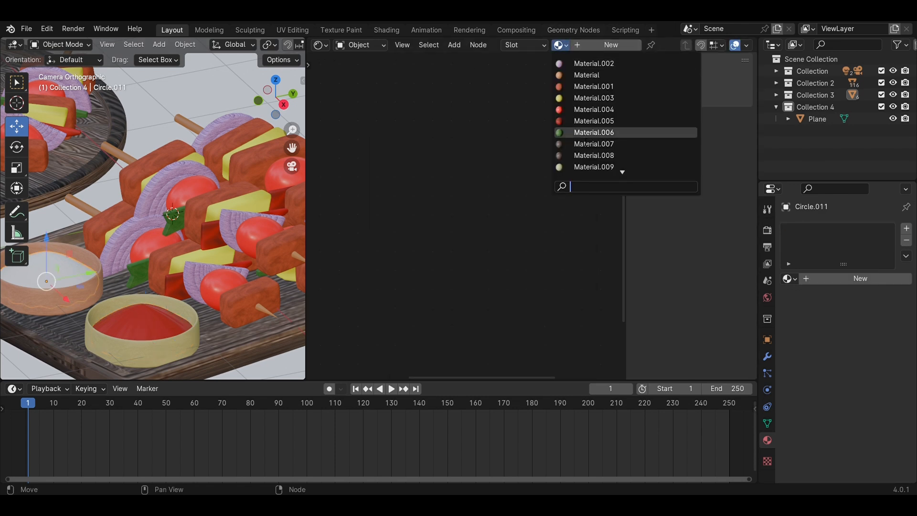
scroll(593, 157, "down", 2)
left_click(593, 167)
- Recolor the rear sauce's ramp stops grayish beige and creamy white, and move the beige stop close to the start
middle_click_drag(531, 217, 778, 166)
left_click(436, 243)
mouse_move(432, 293)
left_mouse_down()
mouse_move(426, 307)
mouse_move(428, 299)
left_mouse_up()
left_click(552, 194)
left_click(512, 248)
left_click_drag(455, 332, 433, 292)
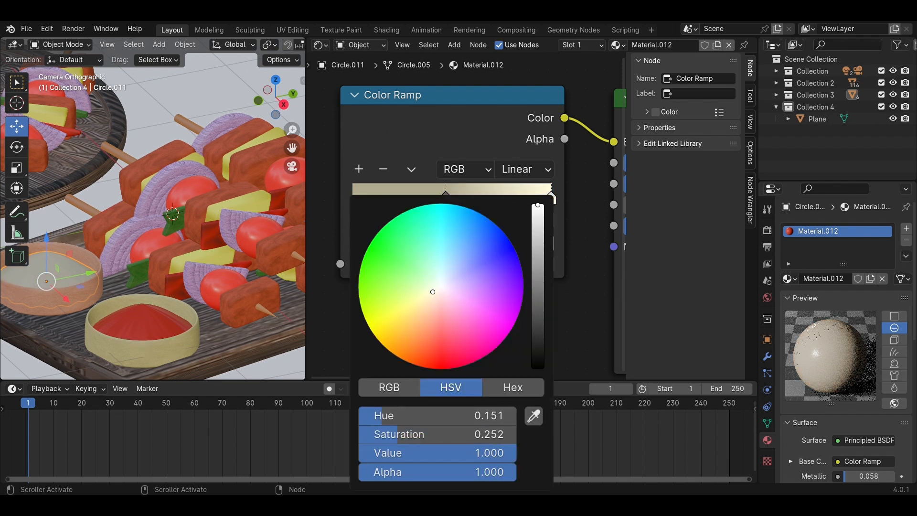
left_click_drag(443, 188, 365, 205)
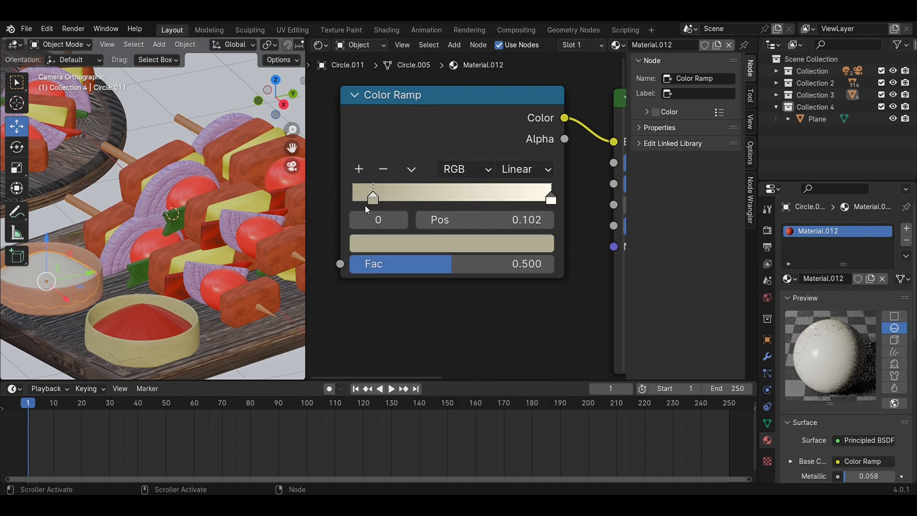
- Create a new material for the ground plane
left_click_drag(306, 282, 540, 247)
scroll(392, 265, "down", 6)
left_click_drag(540, 282, 348, 325)
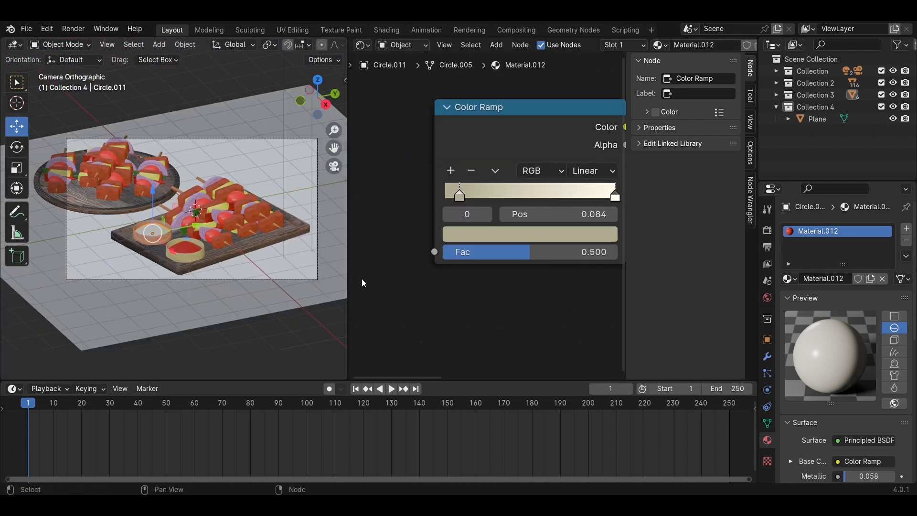
left_click(274, 270)
left_click(620, 46)
key("Home")
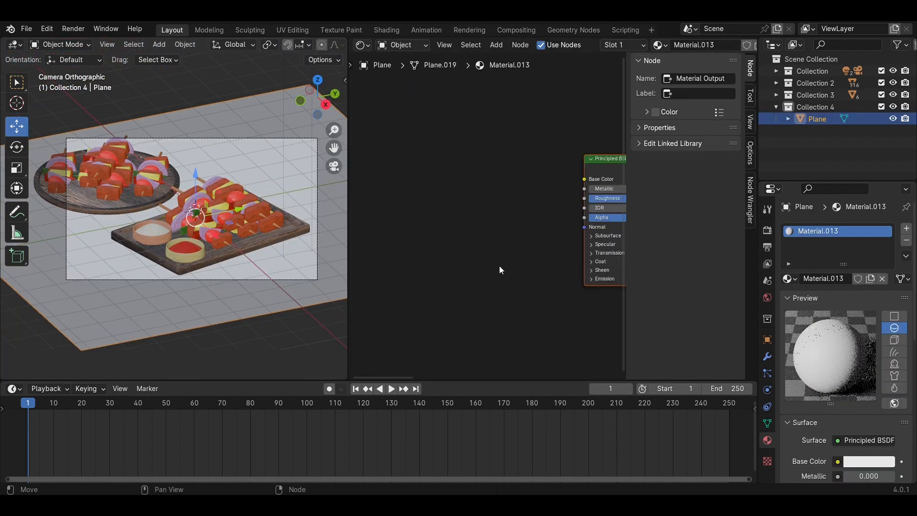
- Connect a new Image Texture node to the ground material's Base Color and add Mapping and Texture Coordinate nodes to it
key("shift+a")
type("im")
key("Return")
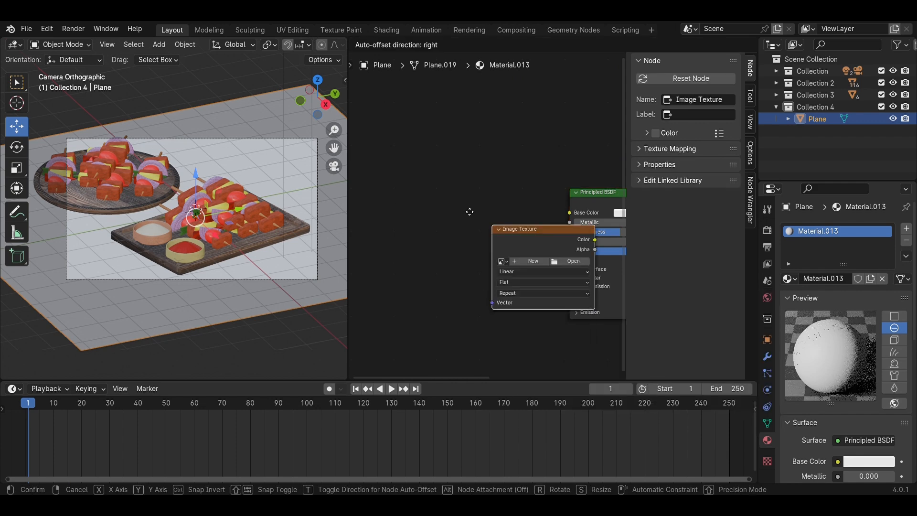
left_click(447, 195)
left_click_drag(569, 213, 551, 211)
left_click(491, 211)
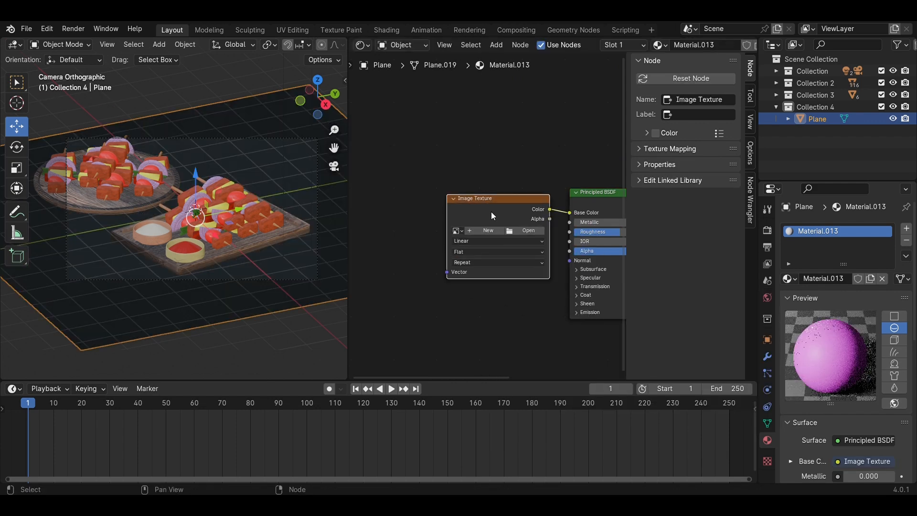
key("ctrl+t")
middle_click_drag(471, 291, 485, 284)
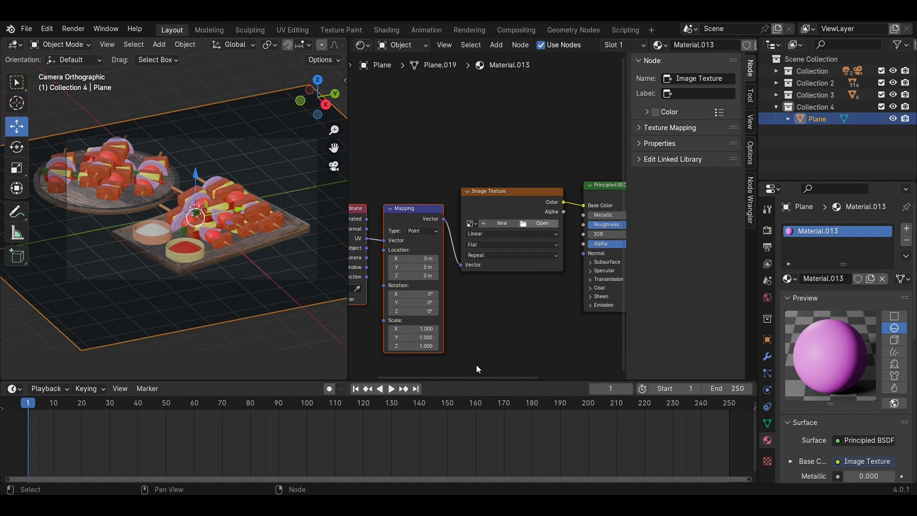
- Preview the ground in rendered shading and swap its dark image for the light streaked wood image 968d2137
key("z")
left_click(233, 187)
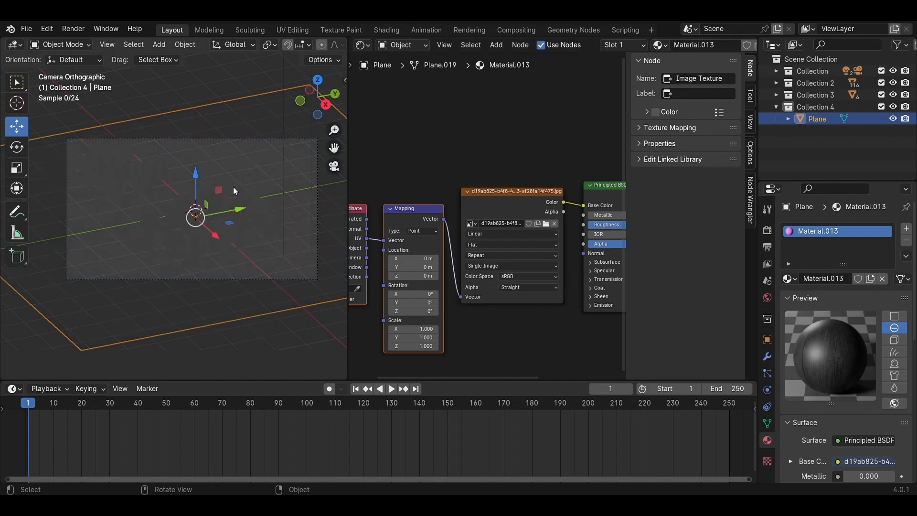
left_click(554, 224)
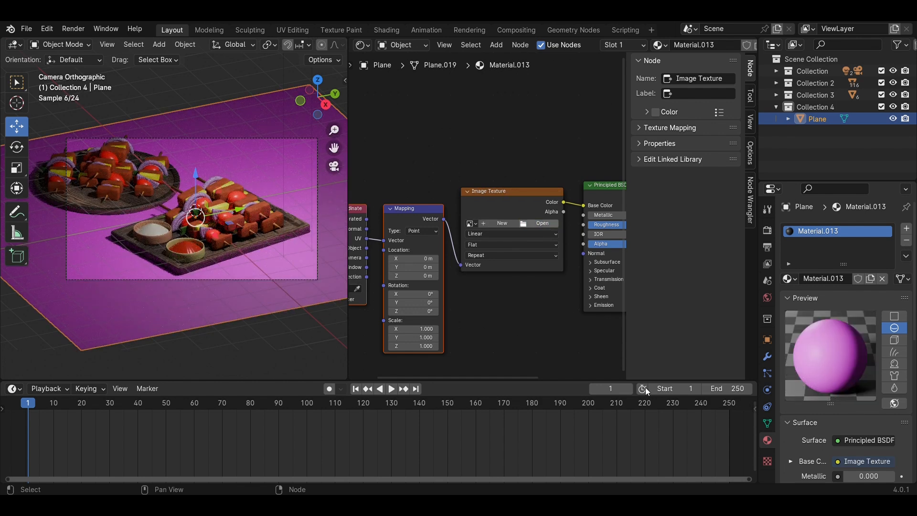
key("ctrl+z")
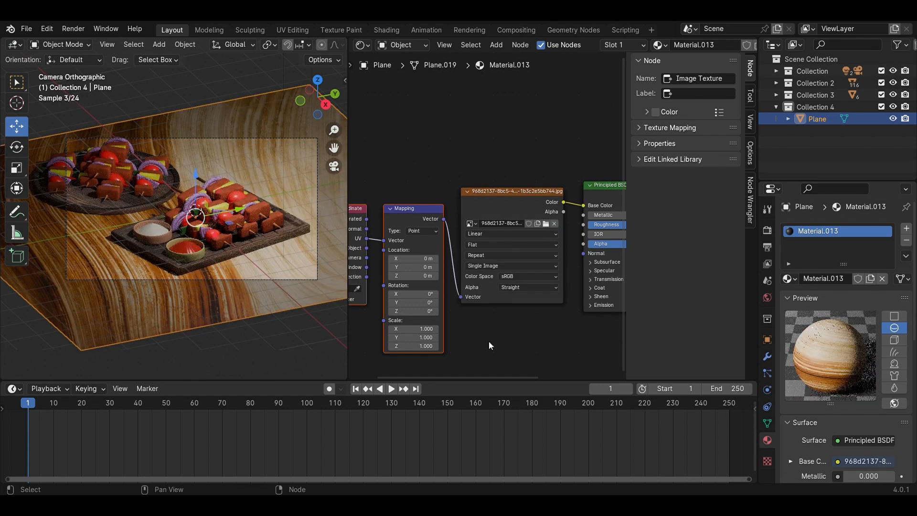
- Replace the ground plane's light wood image with the dark wood image ดาวน์โหลด (1).jpg
left_click(554, 223)
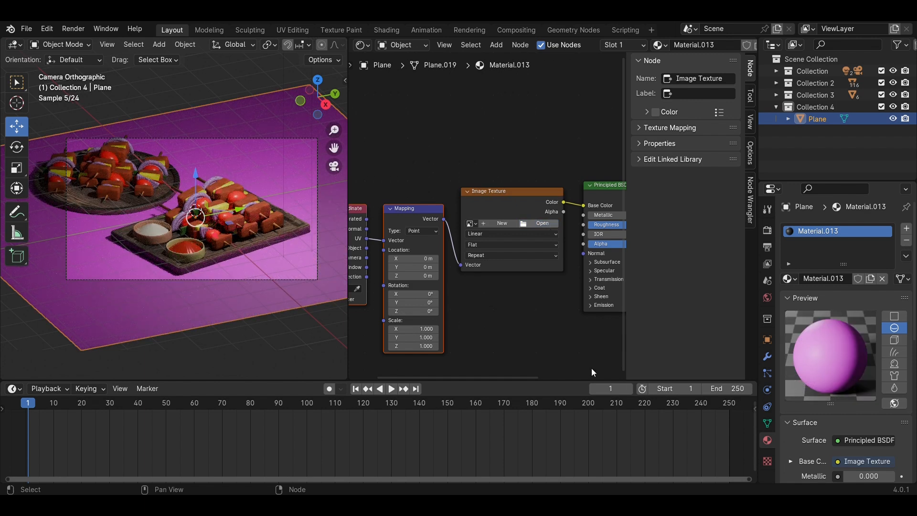
key("ctrl+z")
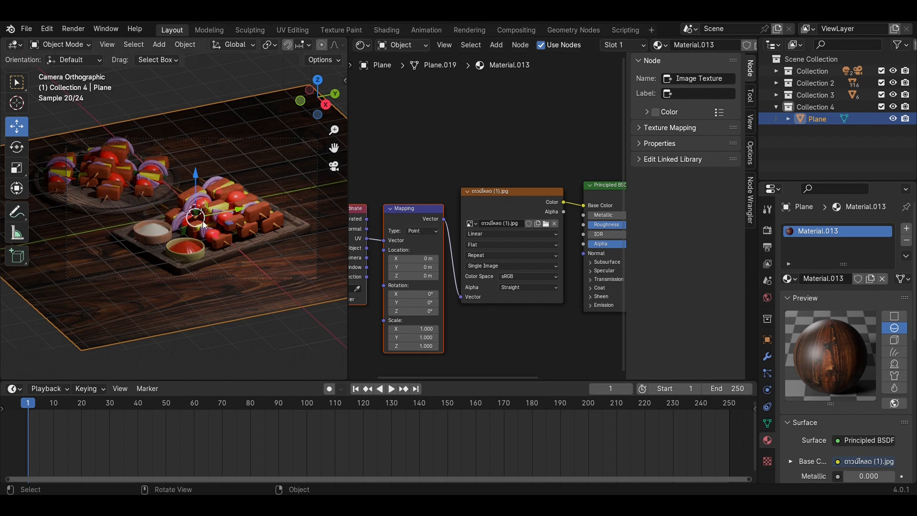
scroll(204, 224, "up", 2)
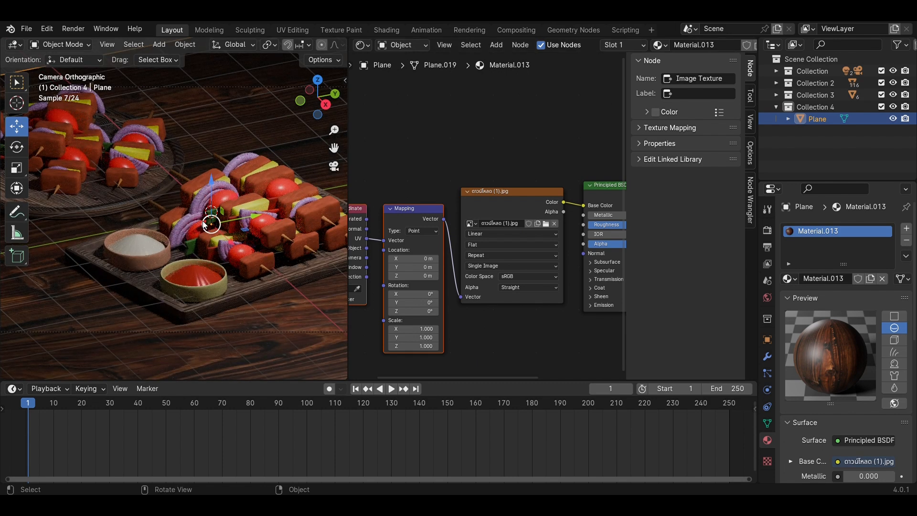
scroll(566, 310, "down", 6)
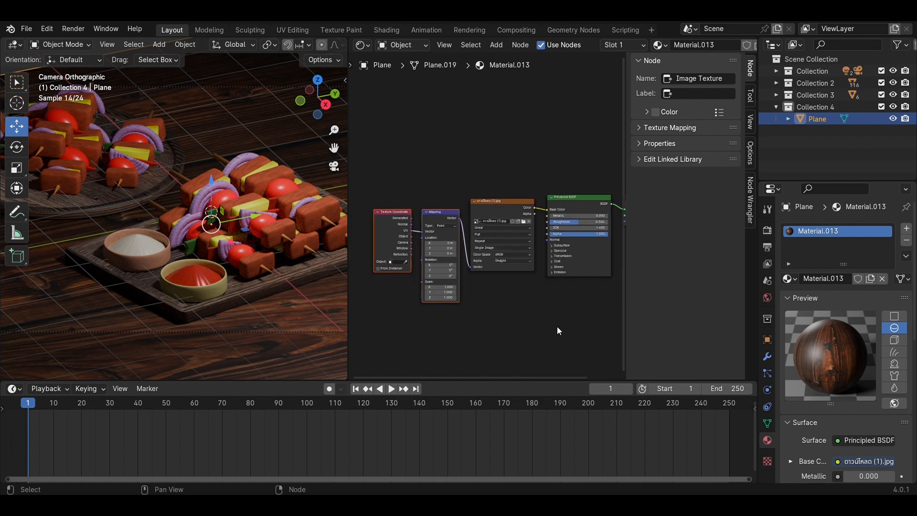
- Insert a Color Ramp node between the ground's image texture and the Principled BSDF
middle_click_drag(557, 326, 554, 340)
left_click_drag(526, 328, 403, 181)
key("g")
left_click(482, 196)
key("shift+a")
left_click(482, 196)
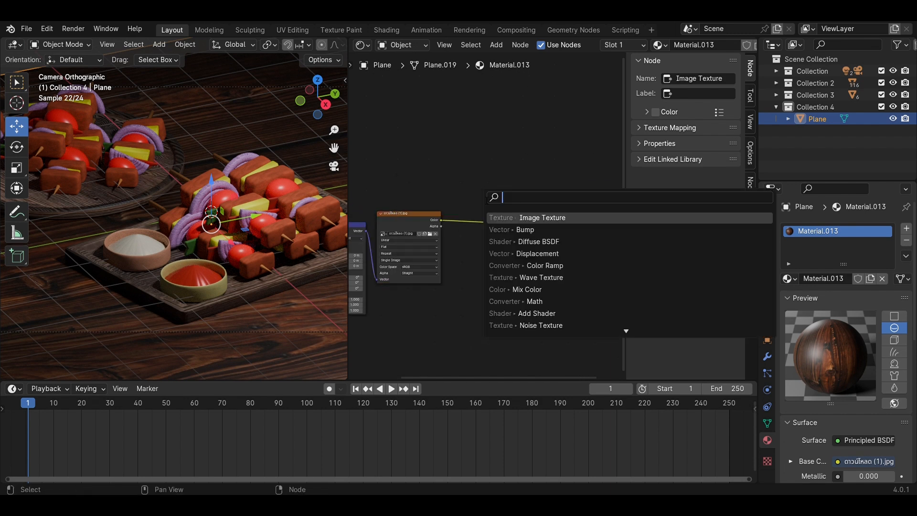
type("color")
key("Down")
key("Return")
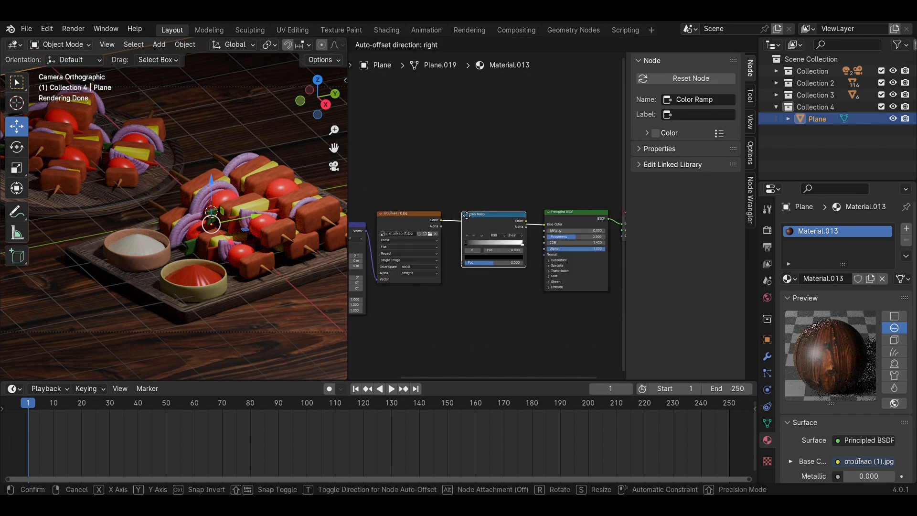
left_click(481, 279)
- Color the ground ramp's black stop very dark brown and its white stop bright orange-red
scroll(485, 296, "up", 3)
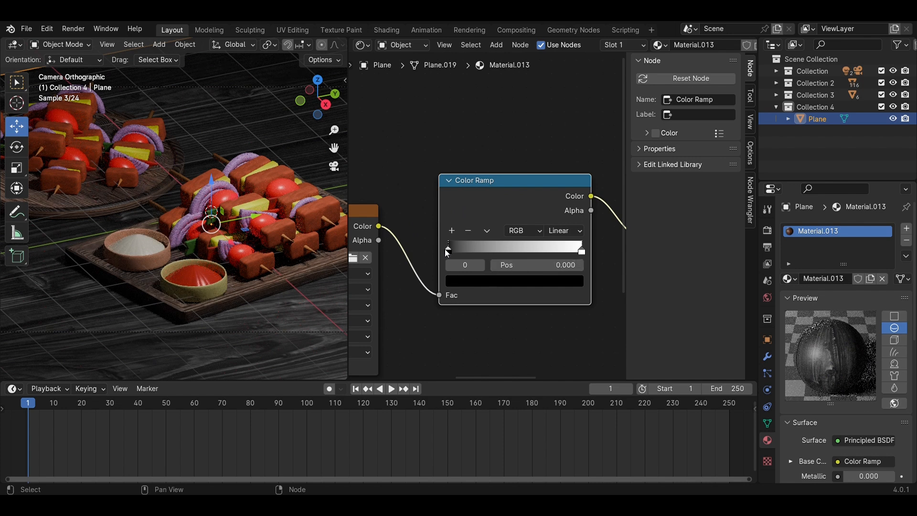
left_click(474, 283)
mouse_move(572, 191)
left_mouse_down()
mouse_move(573, 126)
mouse_move(573, 177)
left_mouse_up()
left_click_drag(506, 137, 482, 187)
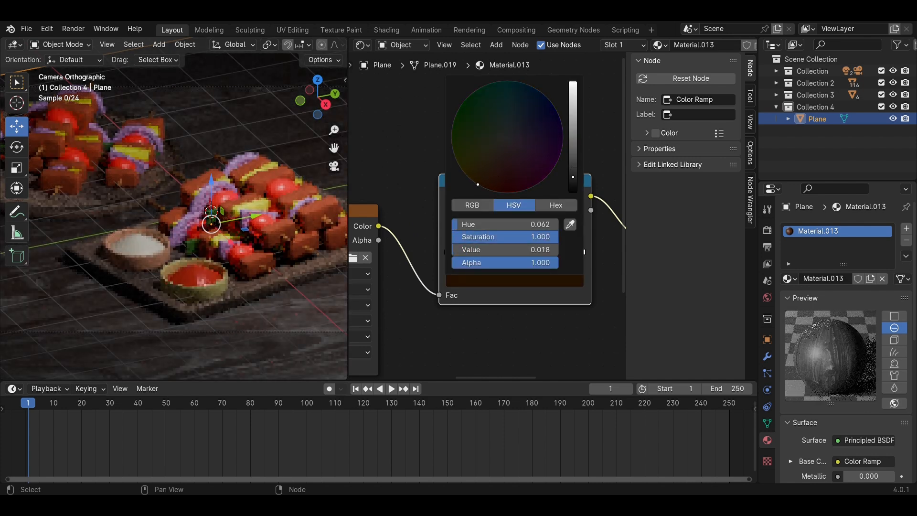
left_click(580, 252)
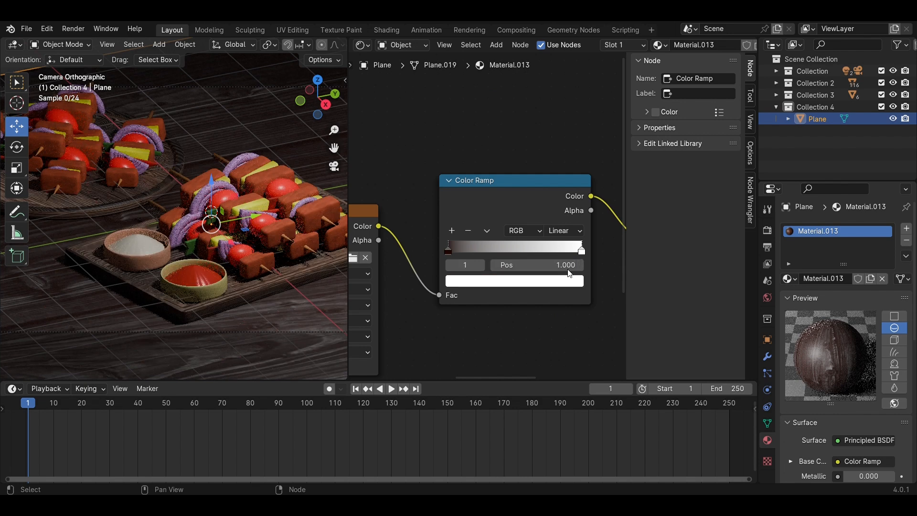
left_click(484, 281)
key("e")
left_click(503, 279)
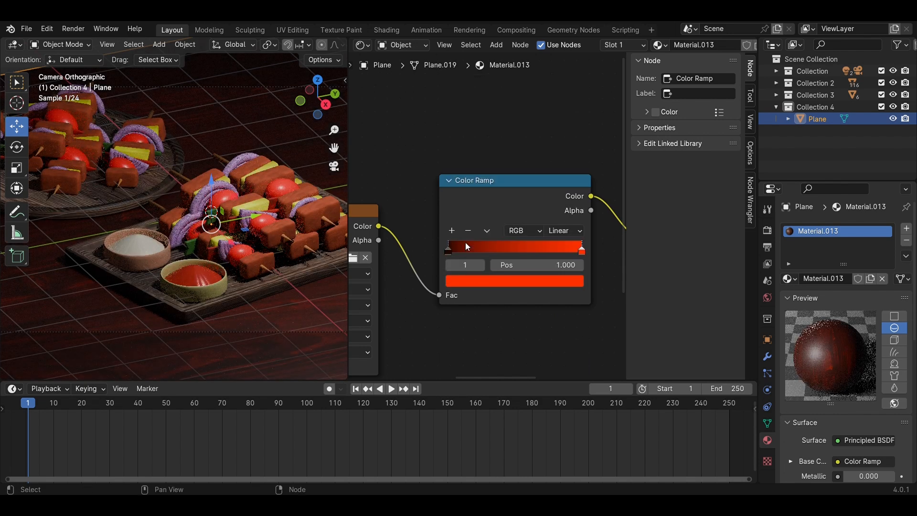
- Darken the ground ramp's orange-red stop to a muted brown and place the first stop at 0.000
left_click_drag(451, 251, 476, 249)
left_click(582, 251)
left_click(515, 281)
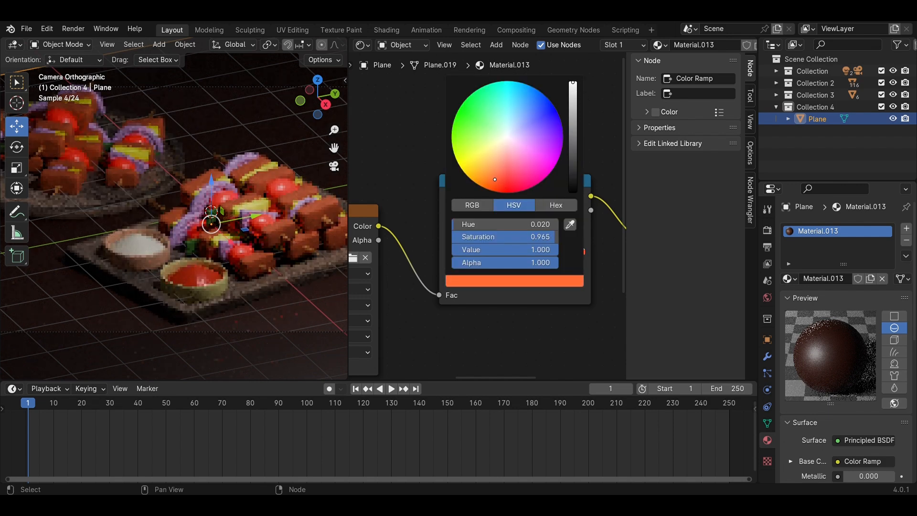
left_click_drag(572, 86, 572, 172)
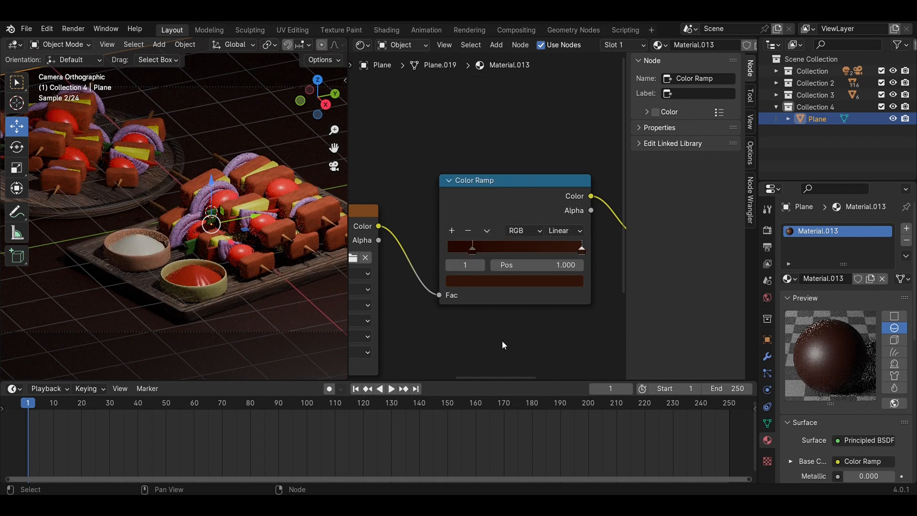
left_click(555, 282)
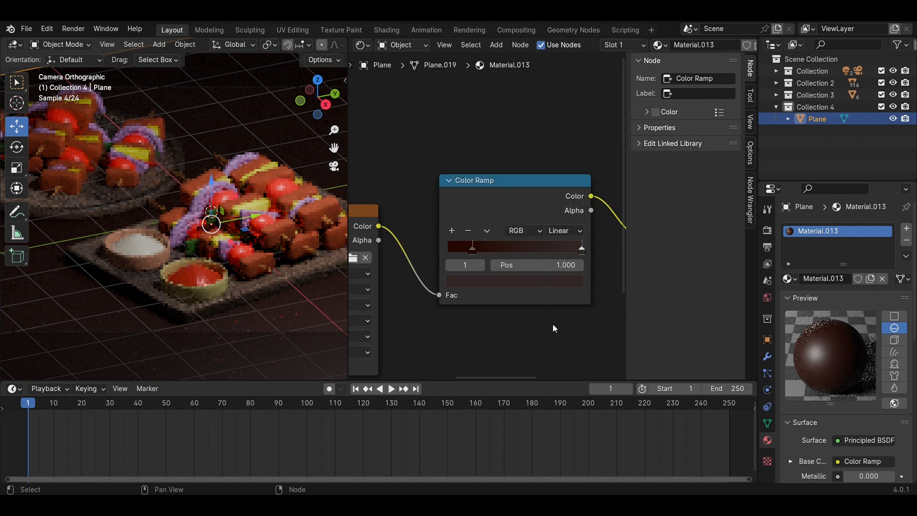
left_click(472, 250)
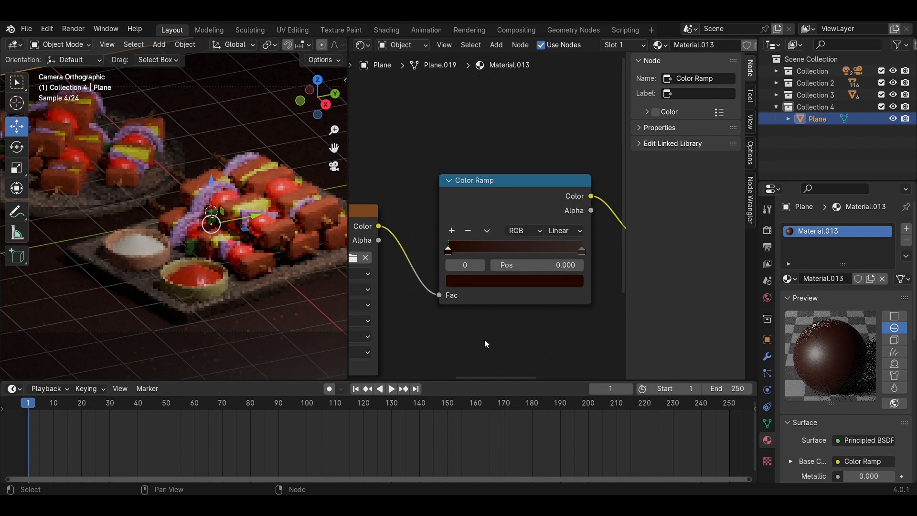
- Connect the ground image texture's Color output directly to Base Color, without the Color Ramp
scroll(484, 341, "down", 1)
scroll(500, 219, "down", 1)
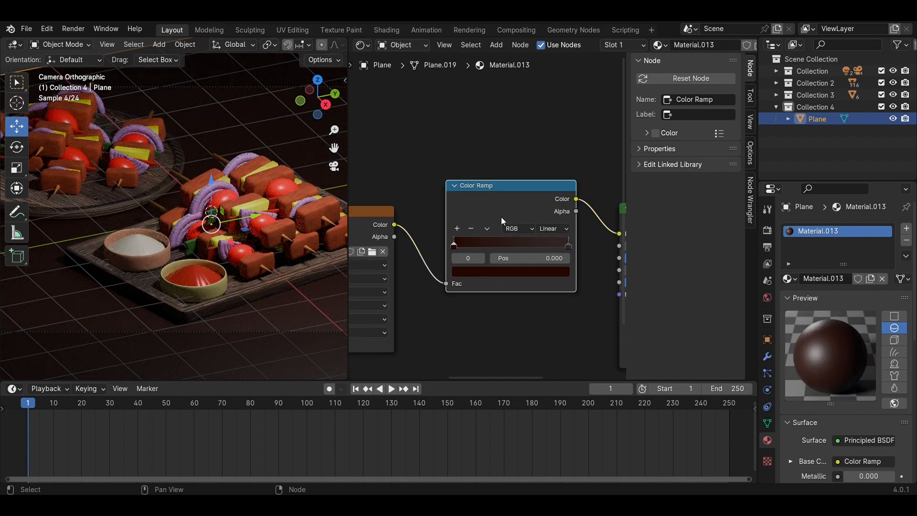
left_click_drag(394, 224, 535, 233)
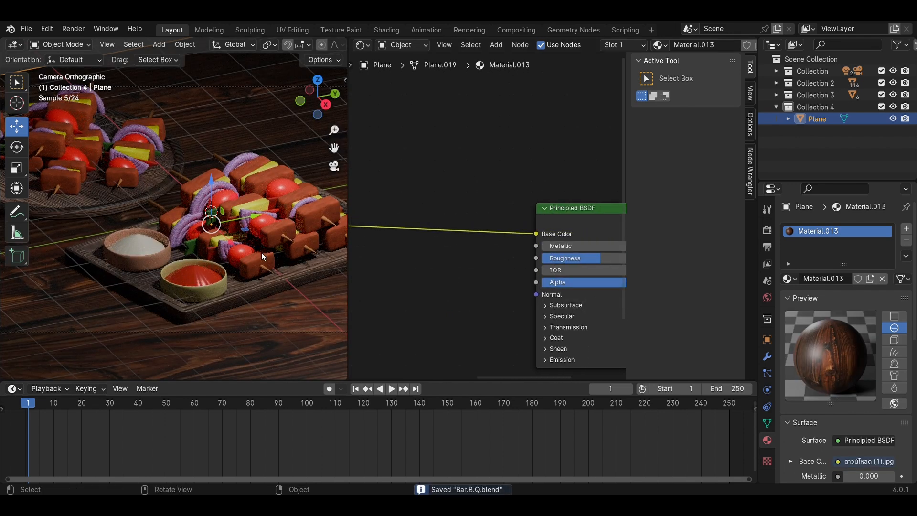
- Replace the ground plane's image with the lighter brown wood image ดาวน์โหลด (2).jpg
scroll(432, 314, "down", 1)
middle_click_drag(449, 322, 608, 289)
scroll(480, 233, "up", 2)
left_click(488, 221)
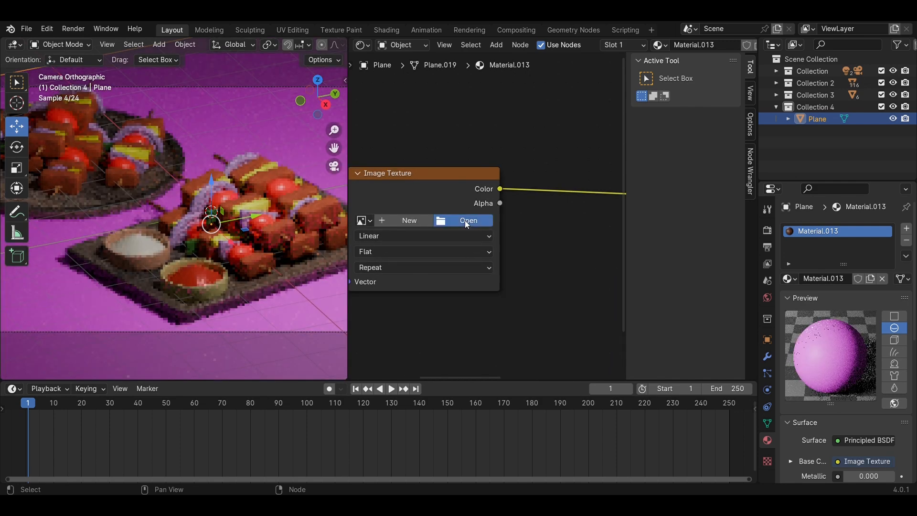
key("ctrl+z")
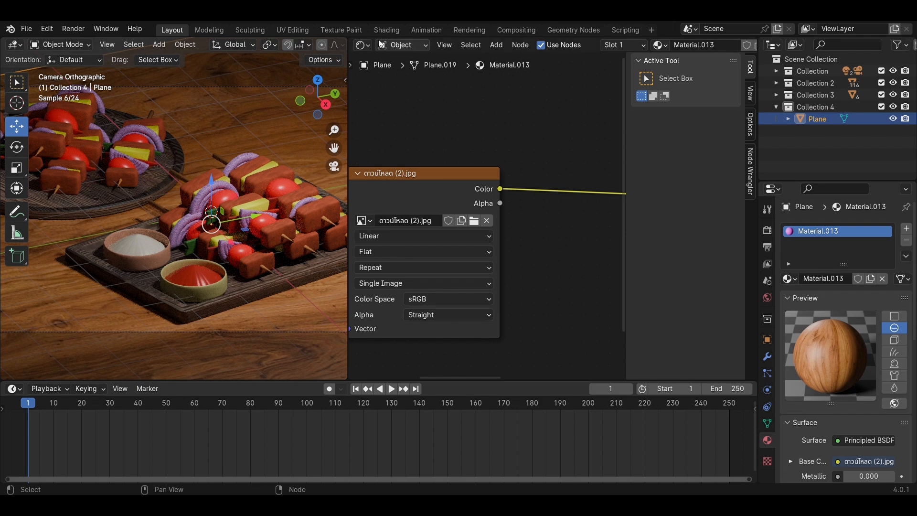
- Enlarge the 3D viewport and examine the plate and board against the ground plane in solid shading and right orthographic view
key("z")
left_click(267, 214)
left_click(325, 104)
left_click_drag(349, 203, 758, 203)
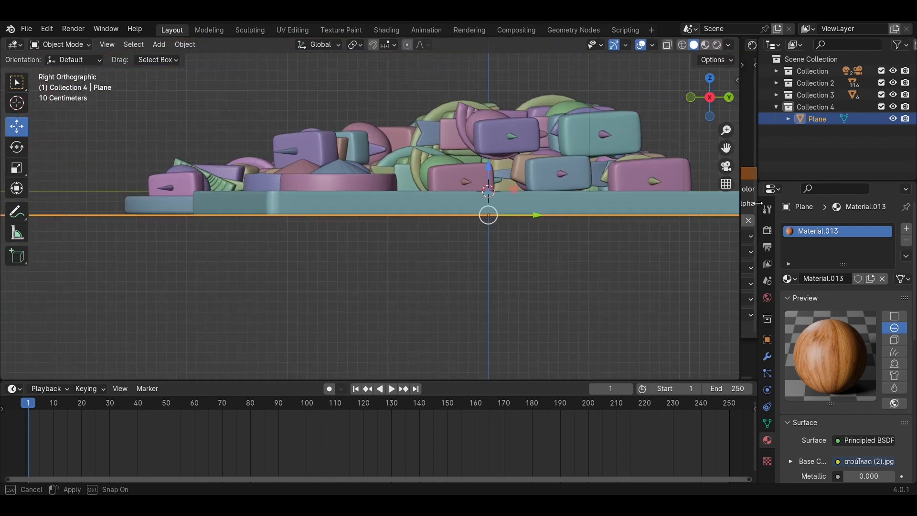
scroll(321, 278, "up", 2)
scroll(436, 253, "down", 2)
left_click_drag(490, 177, 491, 306)
- Hide the ground plane and select the round plate together with all its skewers
left_click(218, 256)
middle_click_drag(216, 255, 346, 310)
left_click(893, 118)
left_click_drag(452, 325, 200, 139)
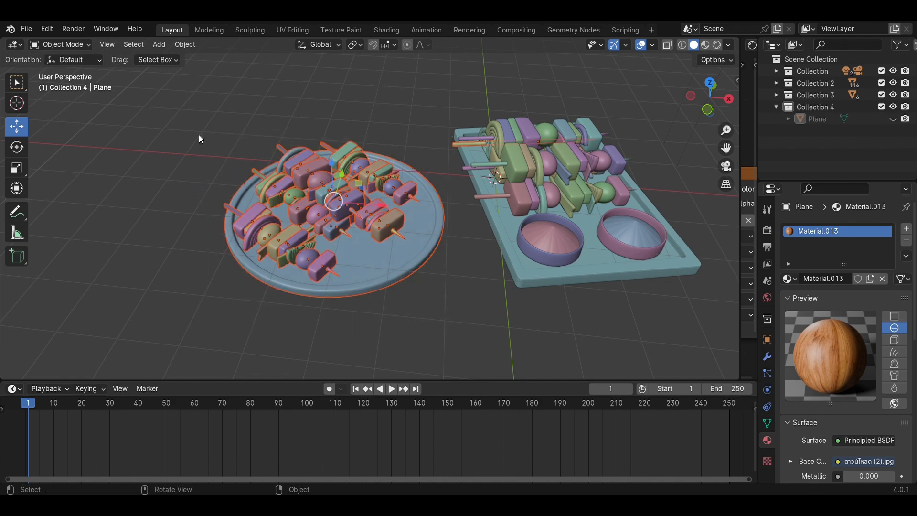
- Select the round plate together with all its skewers and make the ground plane visible again
left_click(462, 146, "shift")
left_click(443, 309)
middle_click_drag(444, 258, 435, 297)
scroll(435, 297, "down", 3)
left_click_drag(417, 324, 266, 120)
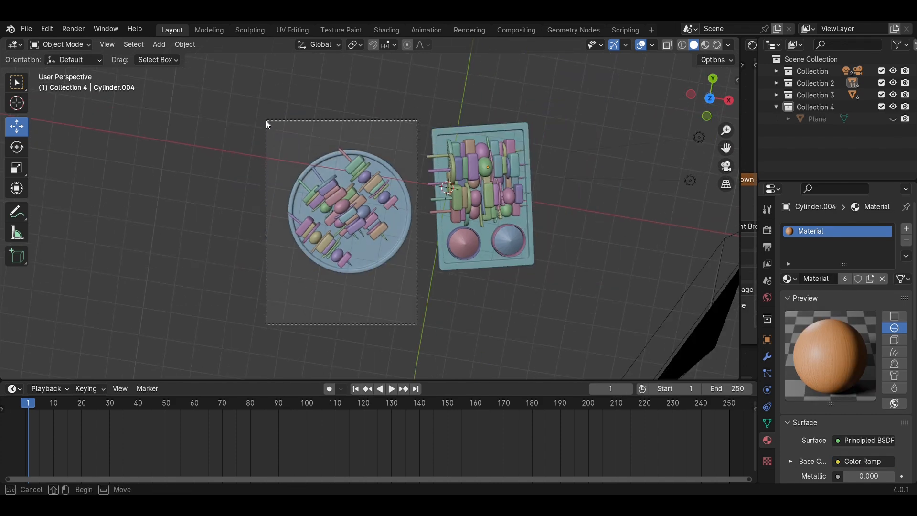
left_click(728, 102)
left_click(890, 119)
scroll(467, 210, "up", 6)
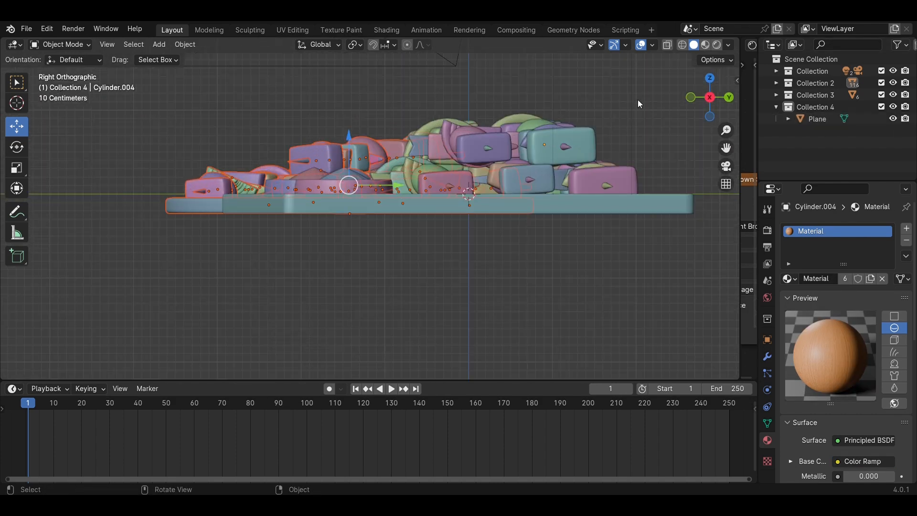
- Adjust the plate and its skewers along Z in front view to level the plate's underside with the rectangular board's
left_click(710, 97)
middle_click_drag(642, 218, 554, 251)
scroll(555, 251, "down", 4)
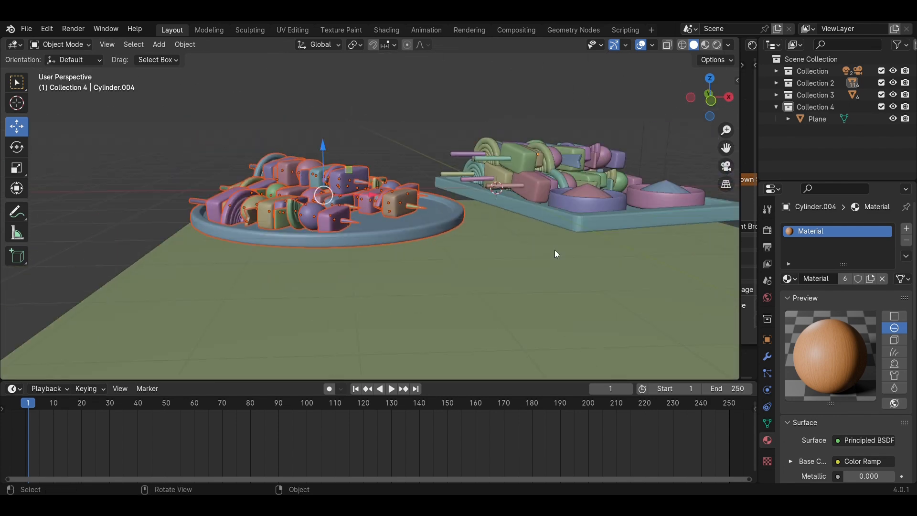
left_click(711, 97)
scroll(520, 189, "up", 6)
middle_click_drag(520, 189, 511, 211, "shift")
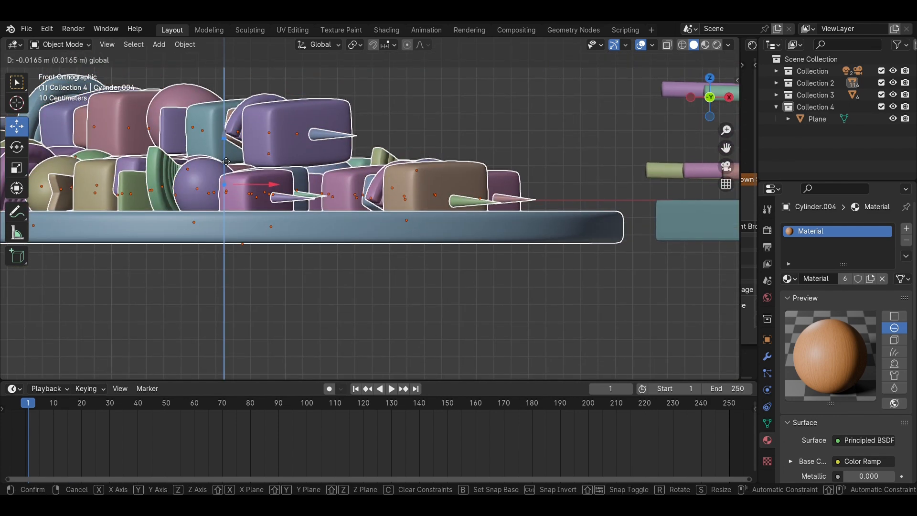
left_click(391, 294)
- Raise the ground plane 1.1688 m along Z to sit just under the plate and board, and save the file
scroll(571, 352, "down", 4)
scroll(414, 284, "down", 4)
left_click(831, 119)
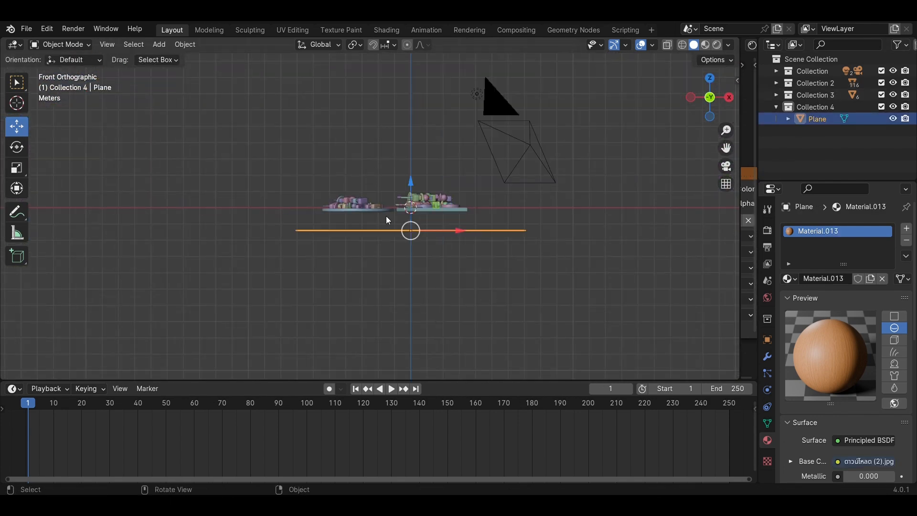
scroll(417, 195, "up", 6)
left_click_drag(622, 299, 622, 270)
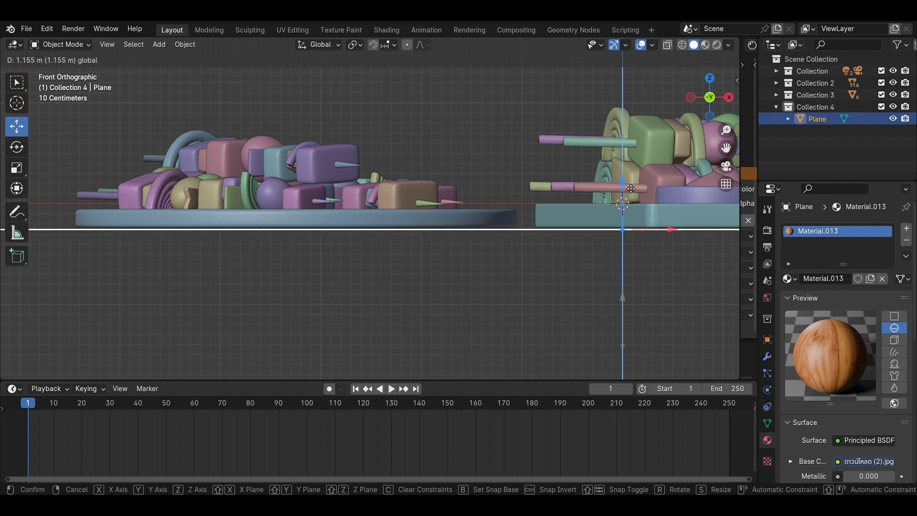
left_click_drag(631, 189, 630, 187)
scroll(578, 256, "up", 6)
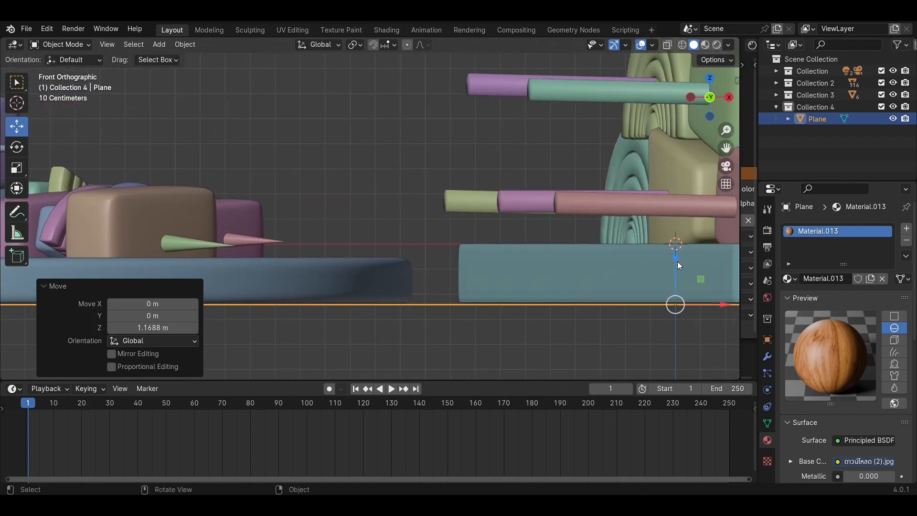
left_click(610, 337)
middle_click_drag(610, 336, 460, 243)
key("ctrl+s")
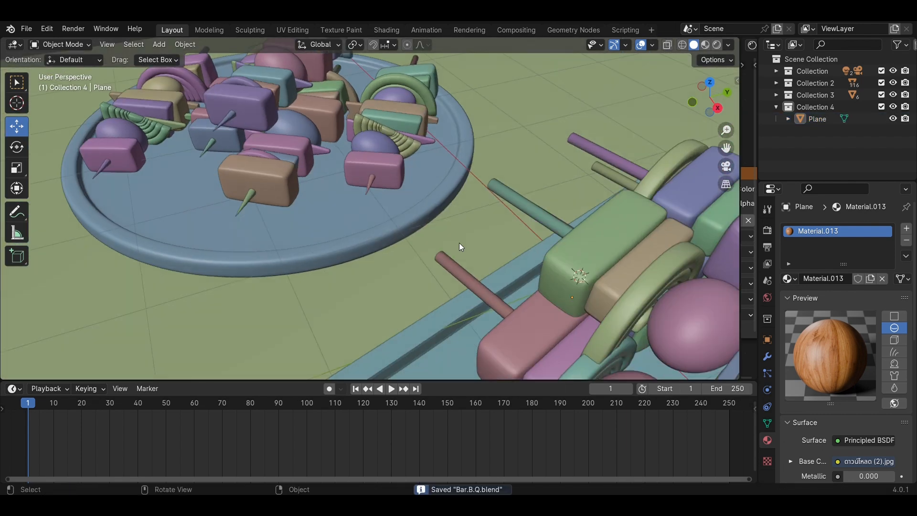
- Check the camera view in rendered and material preview shading, and split the viewport into camera and perspective views
key("KP_0")
key("z")
left_click(457, 179)
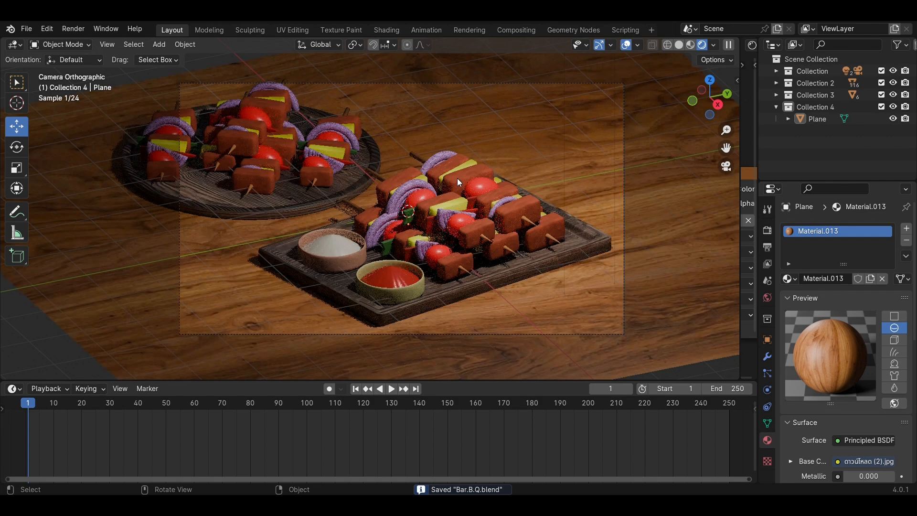
key("z")
left_click(448, 246)
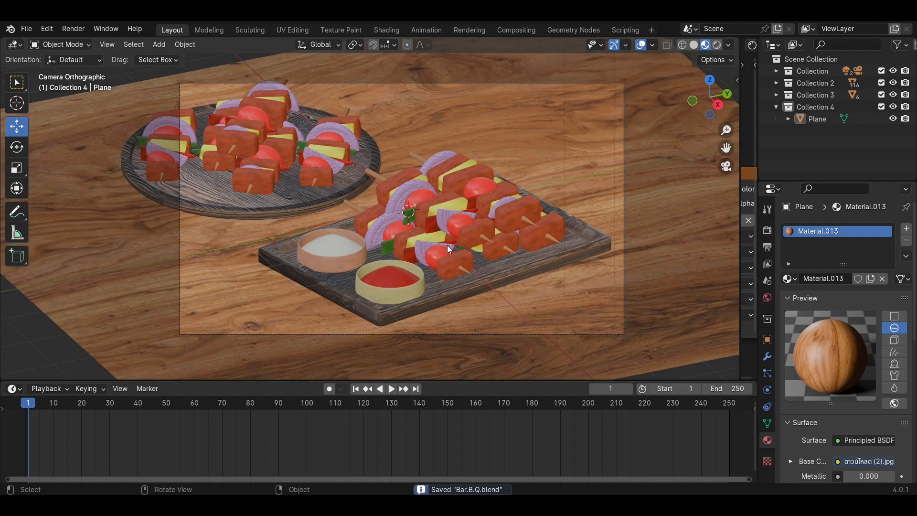
left_click_drag(3, 42, 259, 143)
key("KP_0")
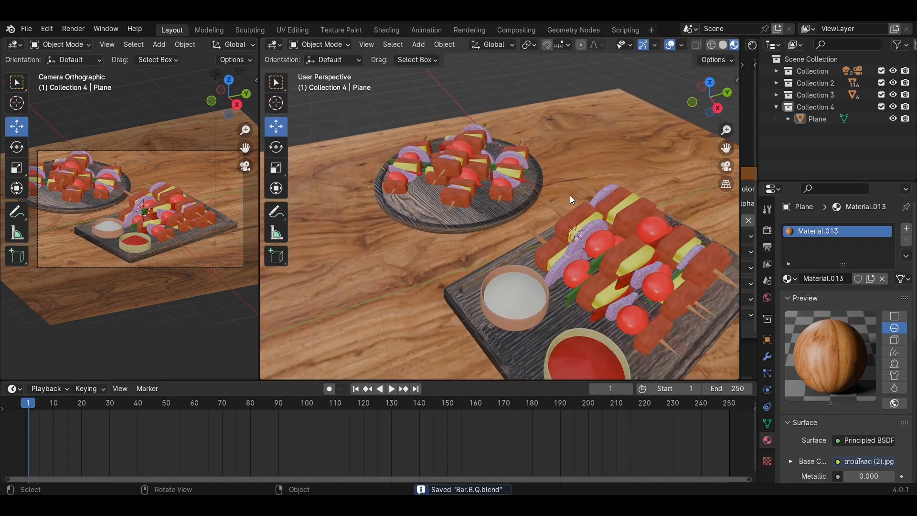
- Add a new empty collection to the scene
scroll(569, 196, "down", 3)
left_click(782, 122)
scroll(614, 214, "down", 5)
middle_click_drag(612, 215, 530, 230)
scroll(210, 230, "up", 4)
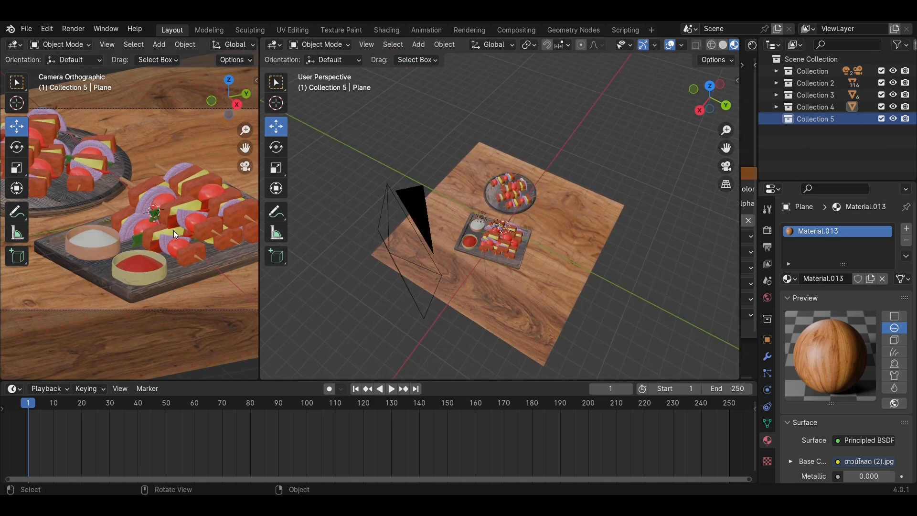
- Show the camera view in rendered shading and switch the render engine to EEVEE
scroll(212, 234, "down", 2)
key("z")
left_click(218, 168)
left_click(767, 230)
left_click(872, 229)
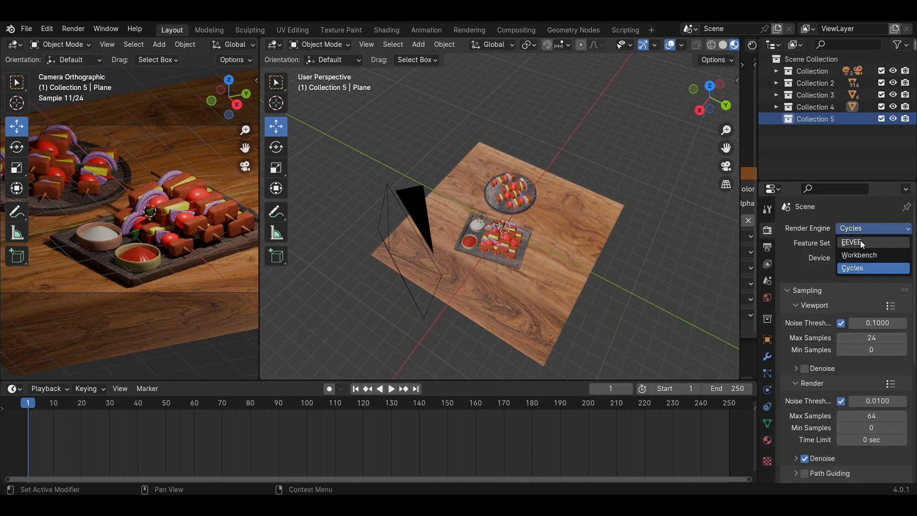
left_click(873, 242)
- Close the node editor area beside the perspective viewport and widen the camera viewport
left_click_drag(740, 200, 463, 199)
right_click(709, 44)
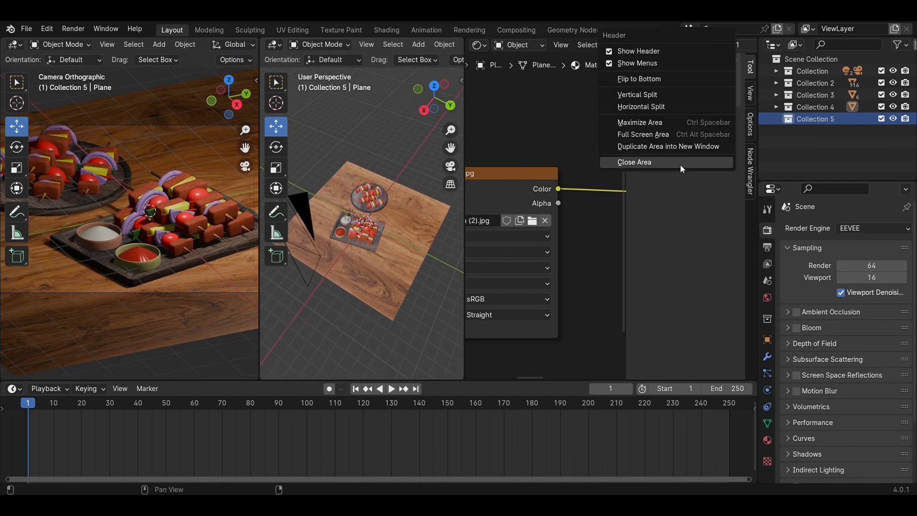
left_click(680, 165)
scroll(511, 221, "up", 1)
middle_click_drag(512, 222, 577, 185)
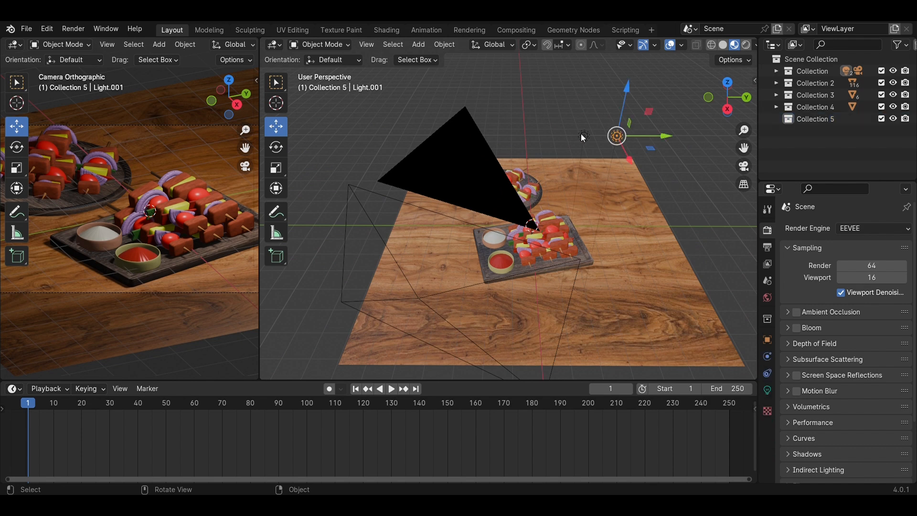
scroll(148, 215, "down", 3)
scroll(233, 268, "up", 3)
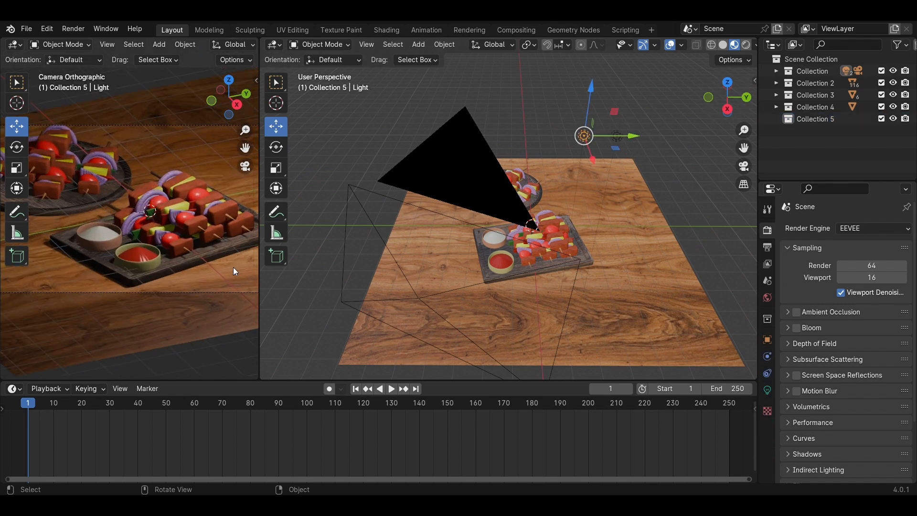
left_click_drag(260, 265, 308, 265)
- Move the point light Light -1.2274 m along X and the point light Light.001 -20.678 m along X
left_click(728, 88)
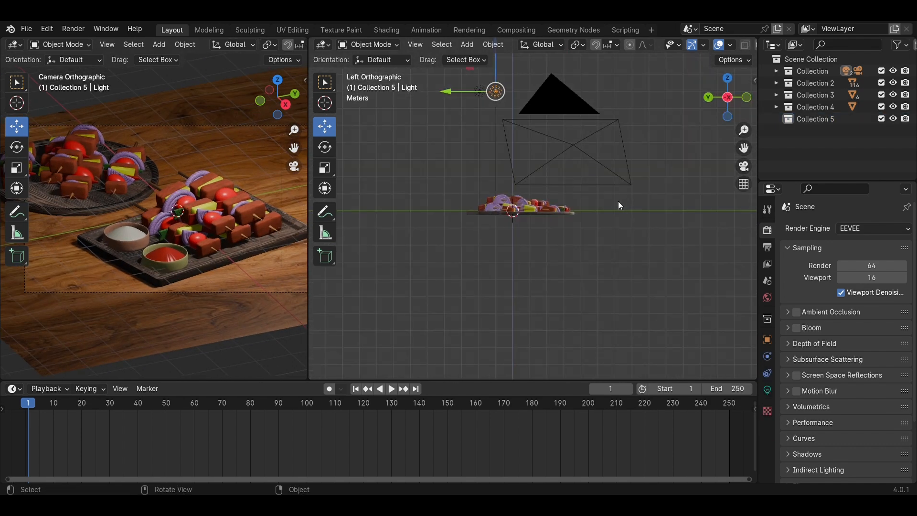
middle_click_drag(619, 205, 619, 293)
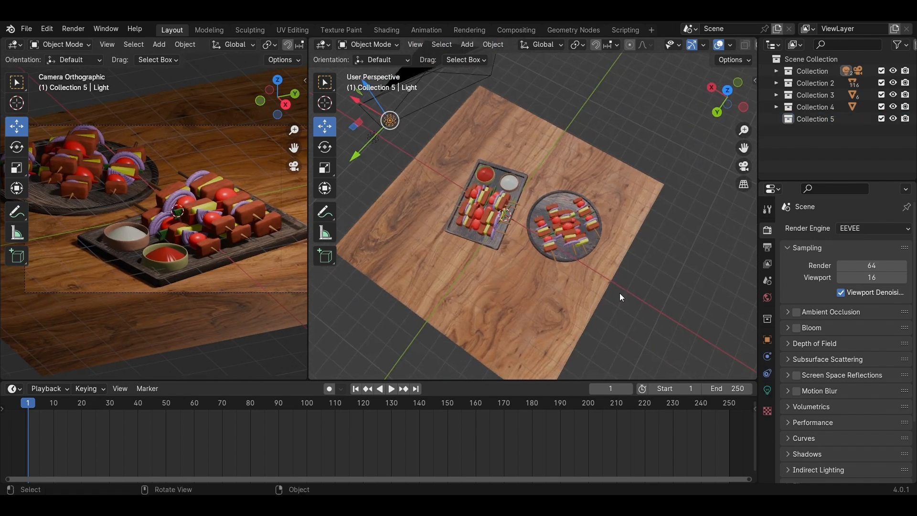
scroll(620, 293, "down", 3)
key("g")
key("x")
left_click(474, 173)
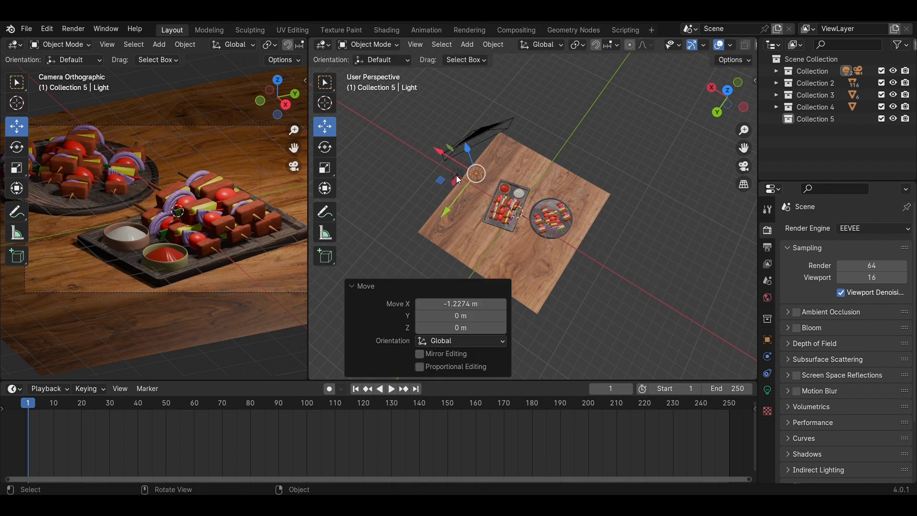
key("g")
key("x")
left_click(657, 265)
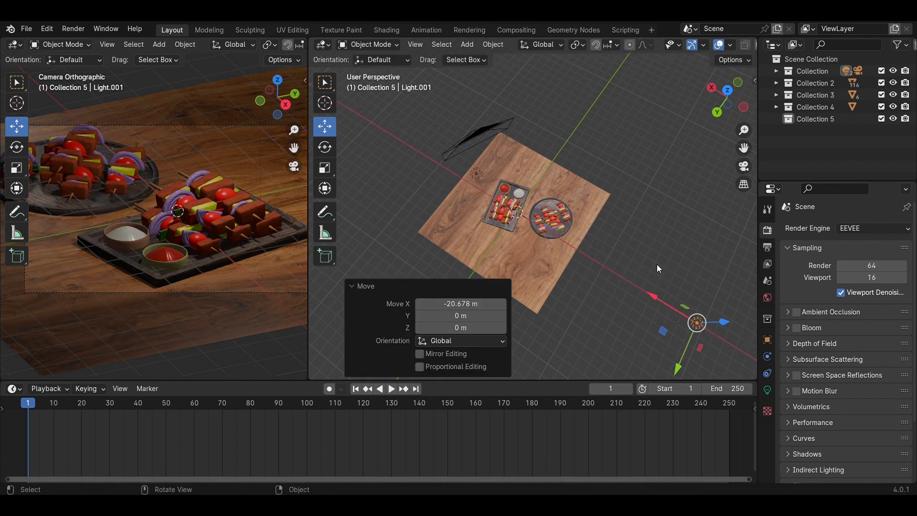
- Bring Light.001 back toward the plate's outer side and reposition it along Y in top view
left_click(761, 74)
scroll(434, 304, "up", 3)
middle_click_drag(435, 304, 497, 265)
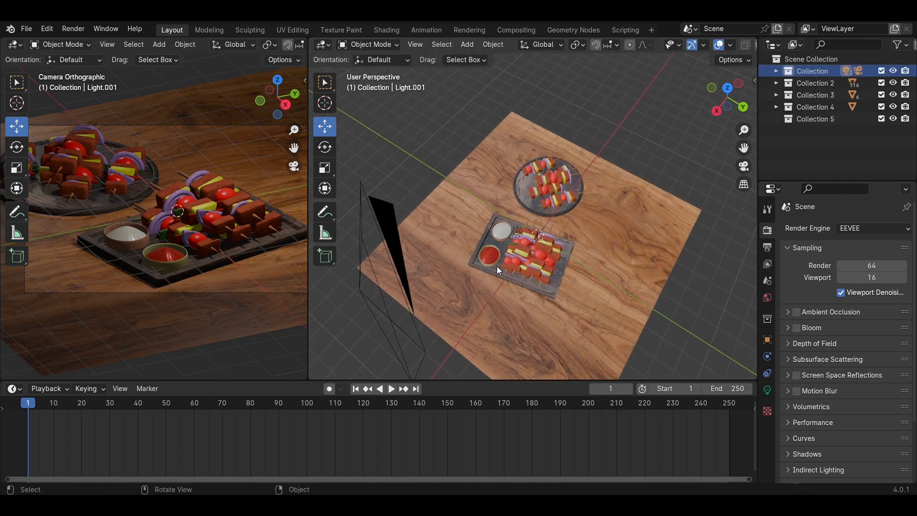
scroll(529, 273, "down", 2)
scroll(530, 276, "down", 2)
left_click_drag(636, 97, 586, 164)
left_click(726, 90)
left_click_drag(484, 148, 485, 209)
- Move the point light near the board -0.24212 m along Y and 1.0653 m along X, and open its light settings
left_click(574, 185)
mouse_move(575, 165)
left_mouse_down()
mouse_move(576, 144)
mouse_move(577, 167)
left_mouse_up()
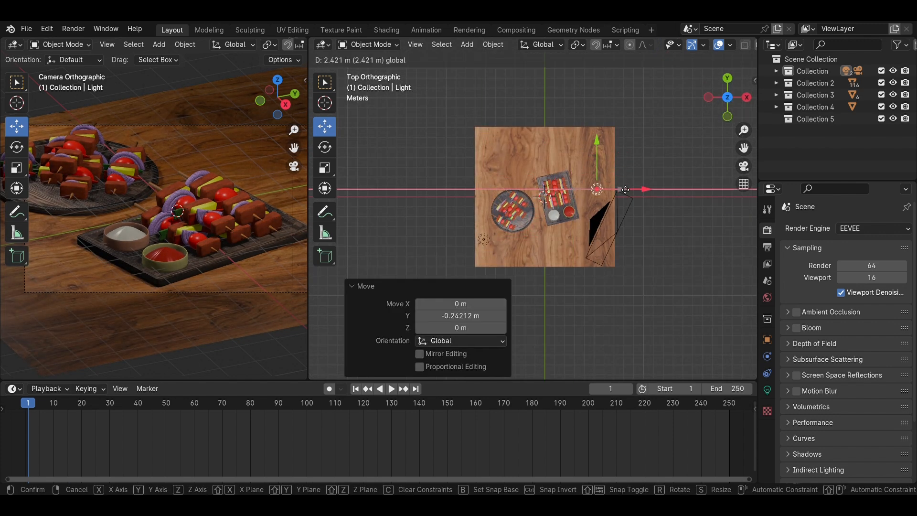
left_click_drag(621, 189, 631, 190)
left_click(767, 390)
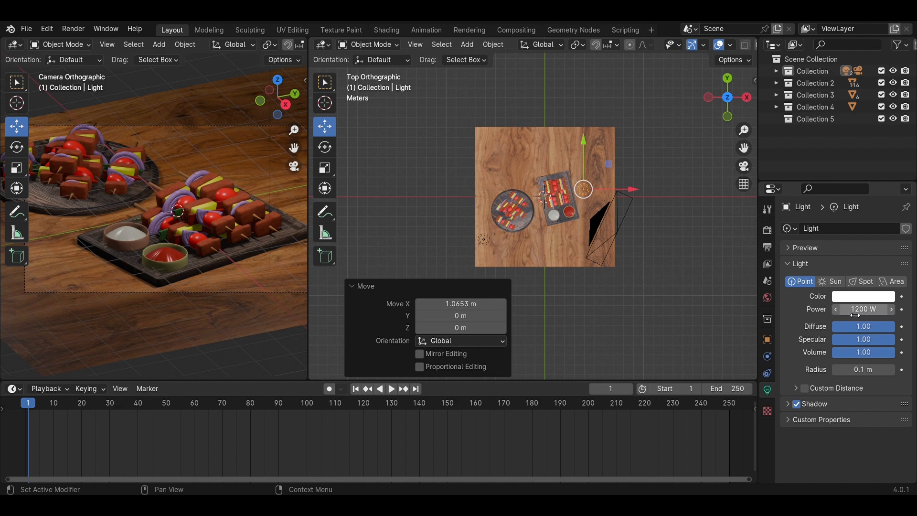
- Add an area light in Collection 5 and raise it above the food
left_click(485, 241)
middle_click_drag(670, 254, 608, 239)
key("shift+a")
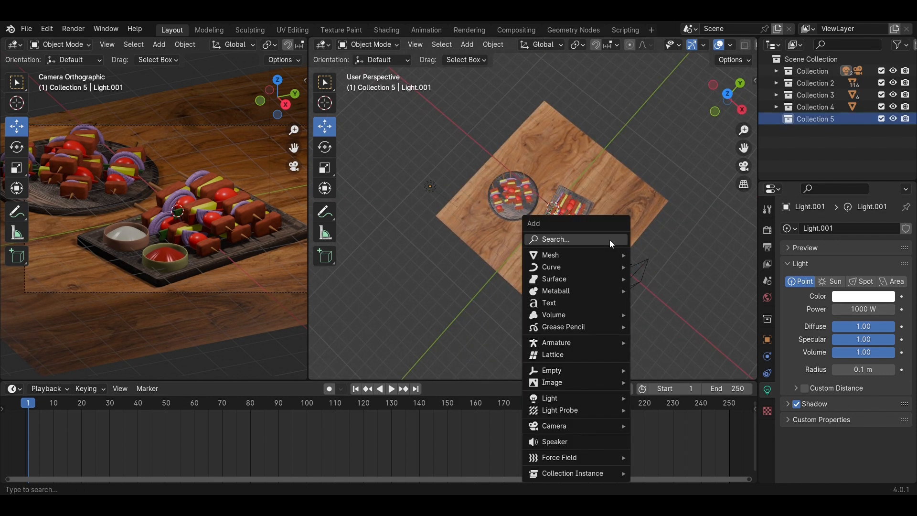
mouse_move(592, 400)
left_click(657, 436)
middle_click_drag(568, 340, 551, 173)
left_click_drag(551, 173, 549, 115)
- Scale the area light by 5.409 and set its power to 250 W
key("s")
left_click(777, 199)
type("250")
key("Return")
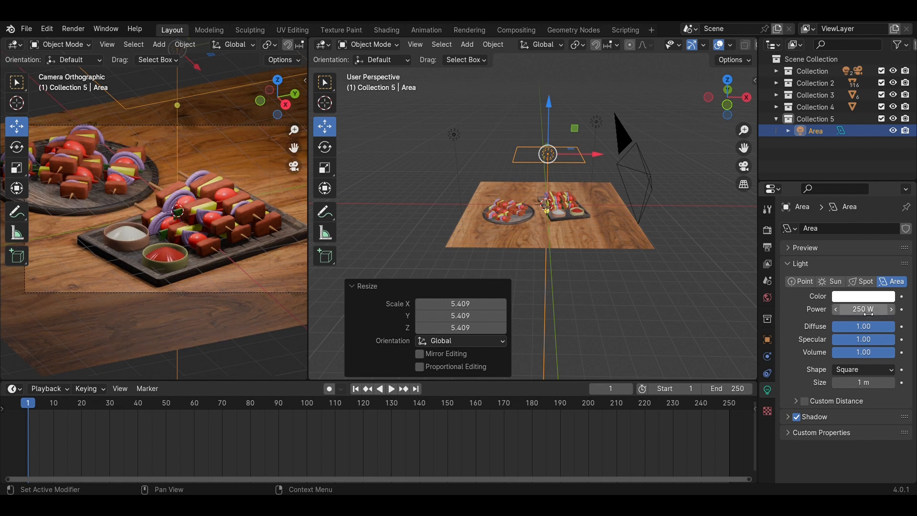
- Raise the overhead area light higher above the food in front view and enlarge it further
left_click(730, 111)
middle_click_drag(624, 182, 624, 266, "shift")
left_click_drag(552, 197, 551, 177)
key("s")
left_click(685, 247)
left_click(593, 214)
- Add a second area light and move it 15.668 m along X
middle_click_drag(593, 214, 469, 268)
scroll(523, 271, "down", 3)
key("shift+a")
mouse_move(640, 281)
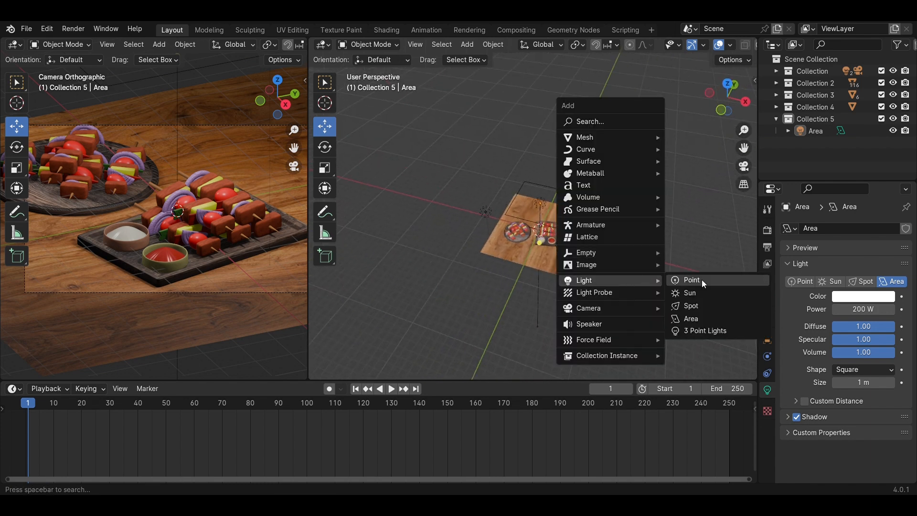
left_click(691, 319)
middle_click_drag(691, 319, 530, 282)
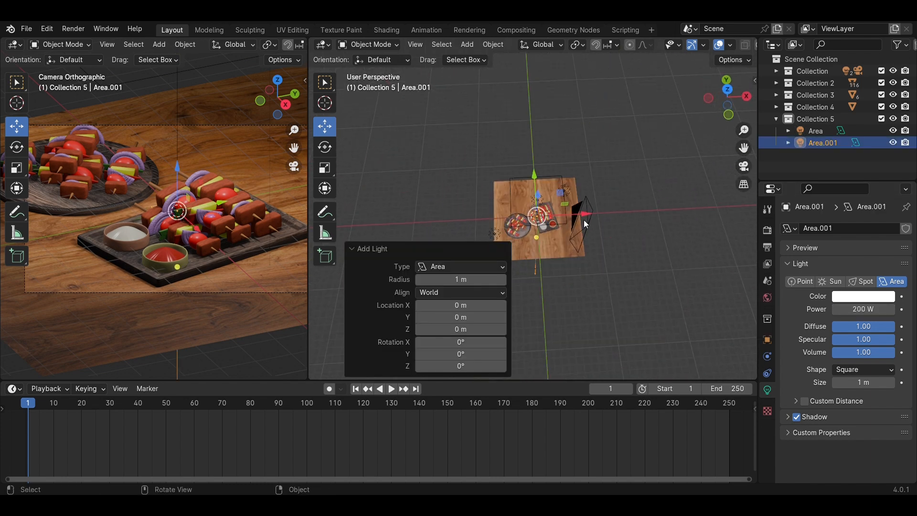
key("g")
key("x")
left_click(653, 205)
- Raise the second area light, bring it back along X toward the food, and scale it by 6.932
key("KP_1")
key("g")
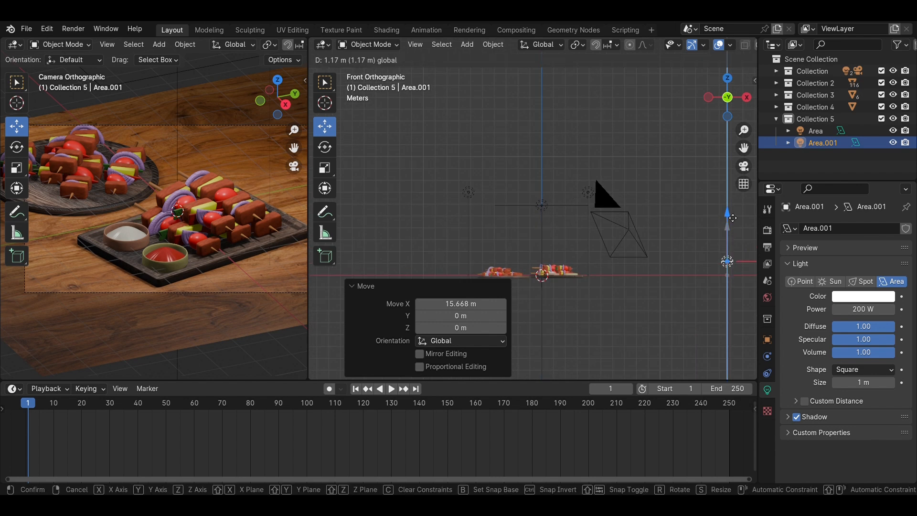
left_click_drag(732, 218, 733, 155)
left_click_drag(740, 199, 648, 198)
key("s")
left_click(724, 202)
- Tilt the second area light toward the food in front view and lower it 2.5221 m along Z
left_click(322, 149)
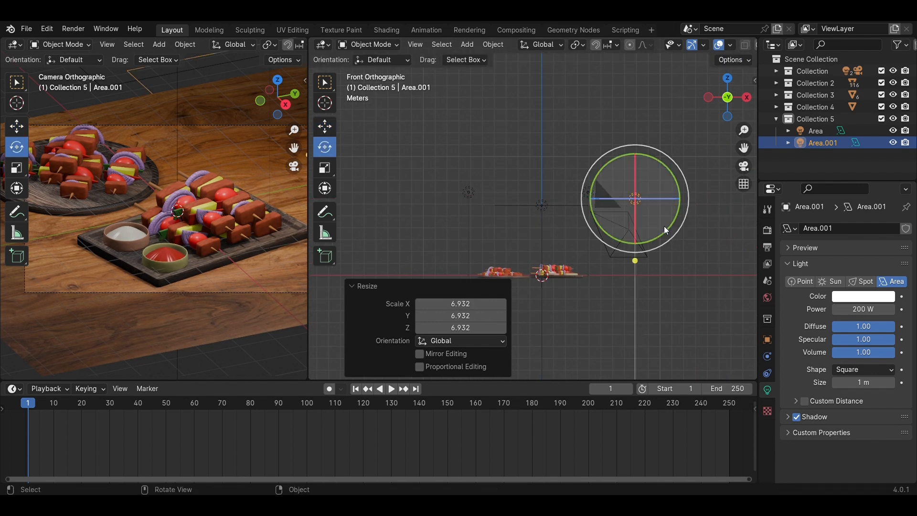
left_click_drag(666, 230, 631, 243)
left_click(325, 126)
left_click_drag(680, 177, 677, 220)
middle_click_drag(692, 256, 562, 321)
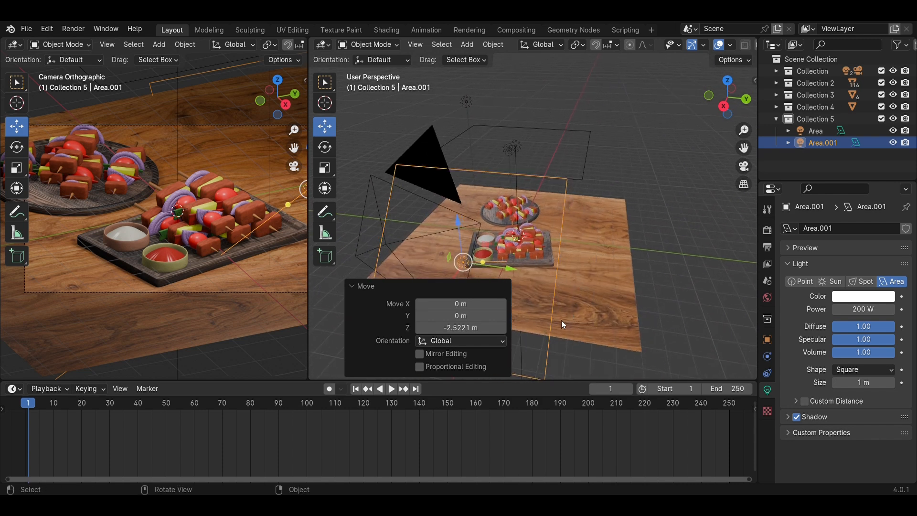
scroll(614, 243, "down", 3)
- Rotate the second area light 27.6° about Z in top view and move it 3.7663 m along Y
left_click(727, 87)
scroll(652, 221, "up", 1)
left_click(324, 147)
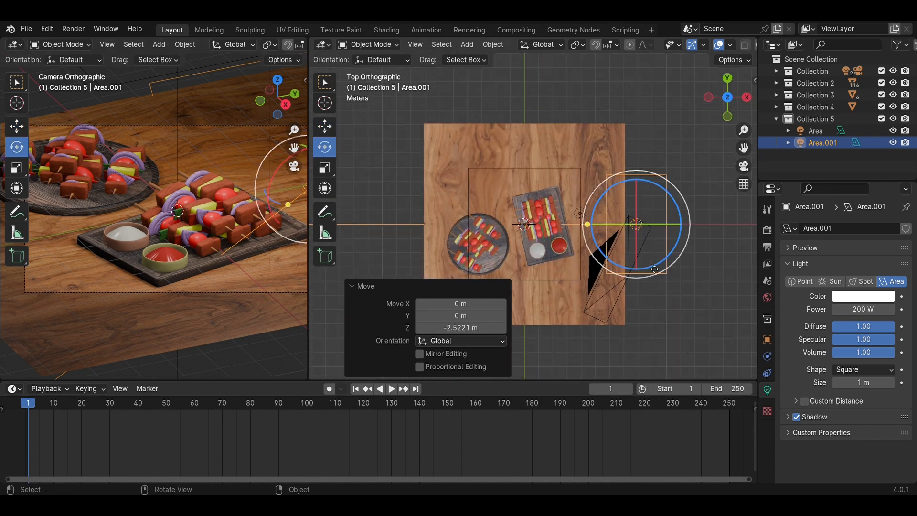
left_click_drag(660, 275, 687, 232)
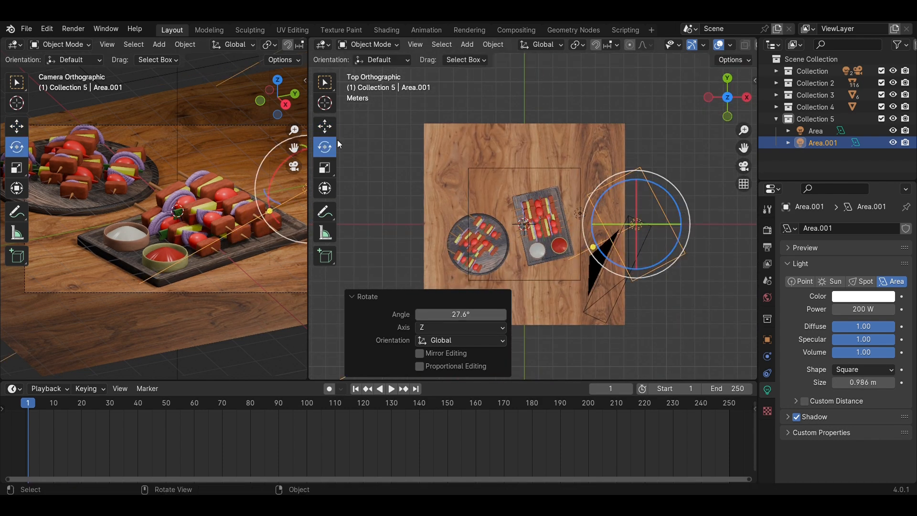
left_click(325, 125)
left_click_drag(635, 181, 630, 153)
- Rotate the second area light 6.59° about Y in front view and set its power to 250 W
left_click(728, 116)
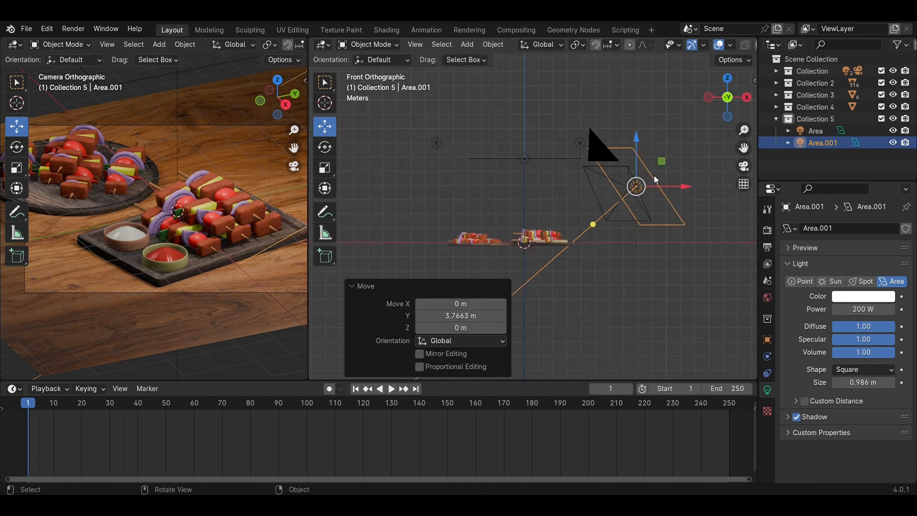
left_click(325, 147)
left_click_drag(682, 183, 682, 187)
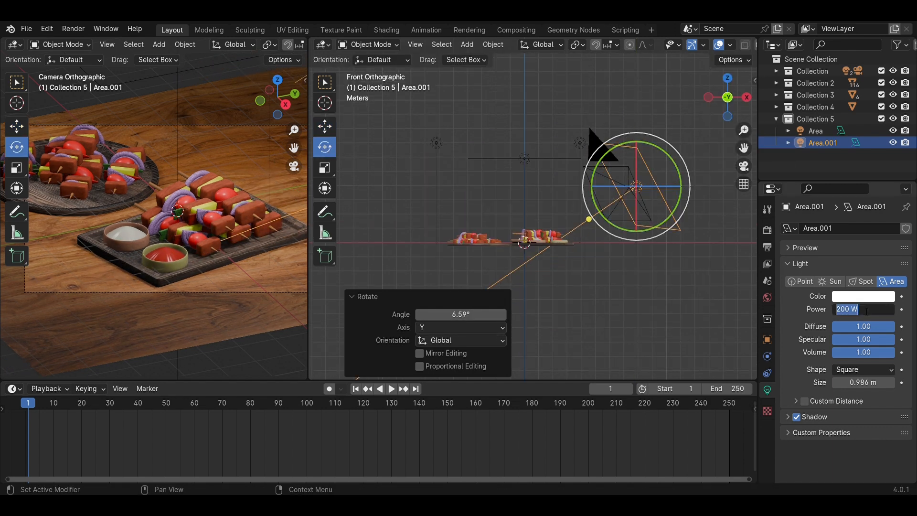
left_click(665, 311)
scroll(262, 286, "down", 1)
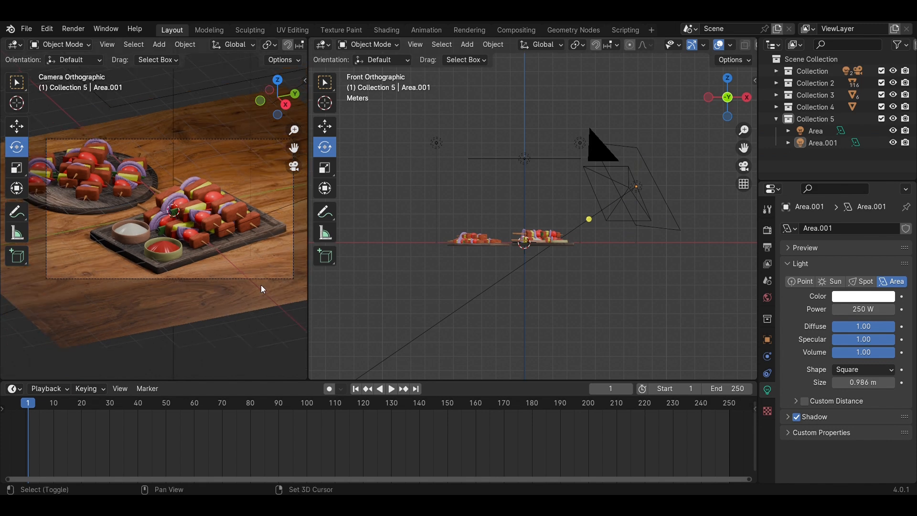
- Preview the two-area-light setup in the camera view with Cycles and return the render engine to EEVEE
middle_click_drag(262, 286, 251, 320, "shift")
left_click(767, 230)
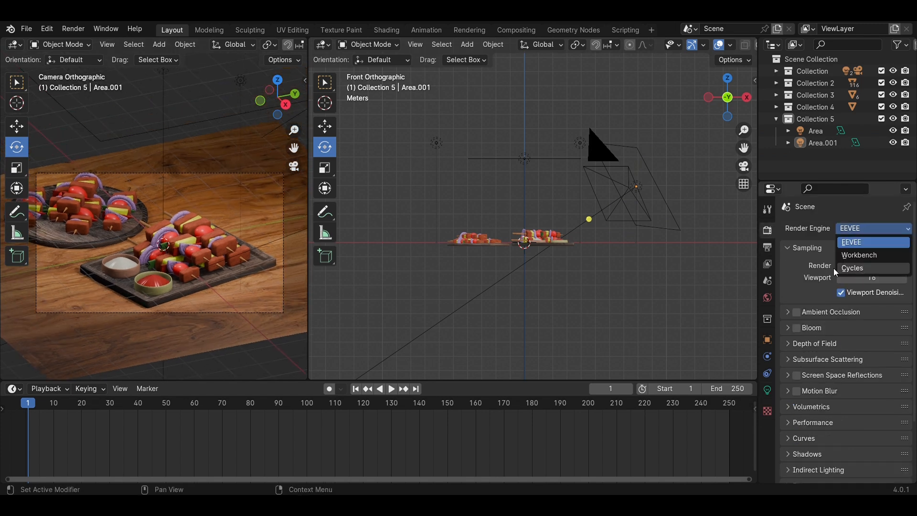
left_click(835, 270)
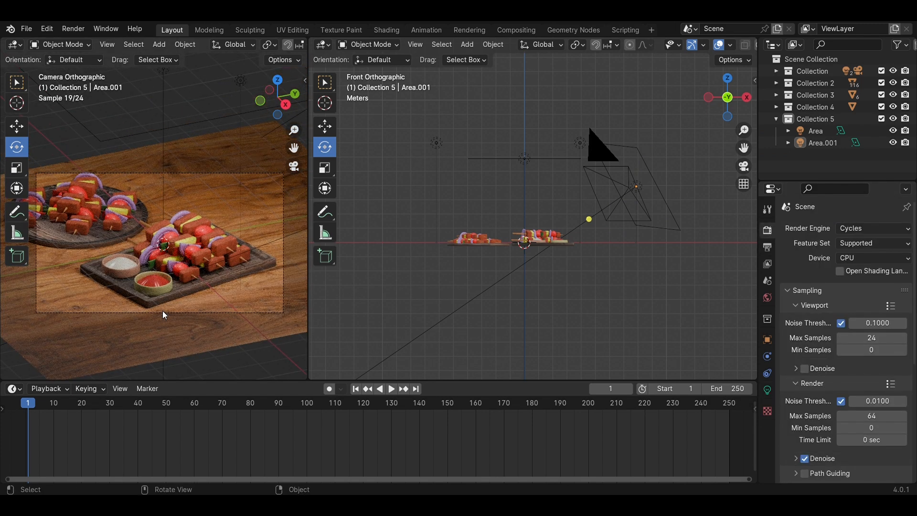
left_click(873, 228)
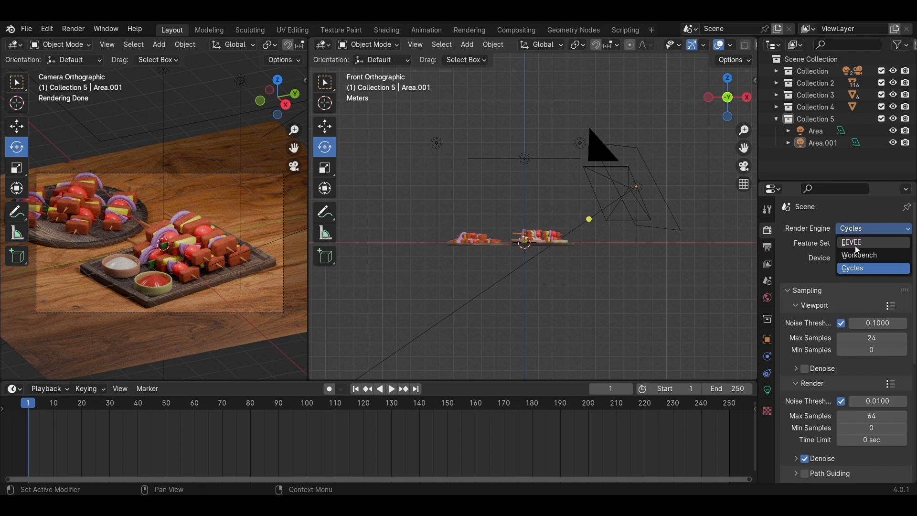
left_click(855, 242)
- Try duplicating the second area light 11.03 m along negative X in top view, and undo the copy
left_click(727, 78)
left_click(638, 186)
key("shift+d")
key("x")
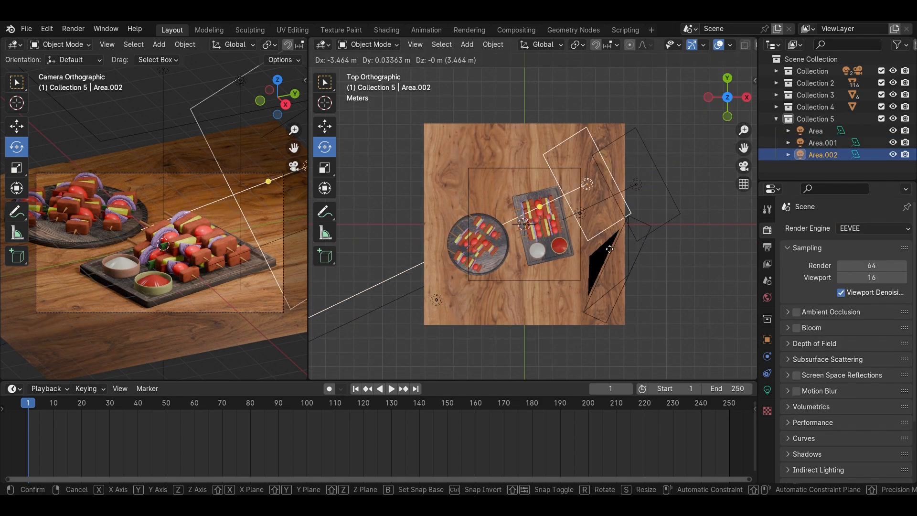
left_click(524, 245)
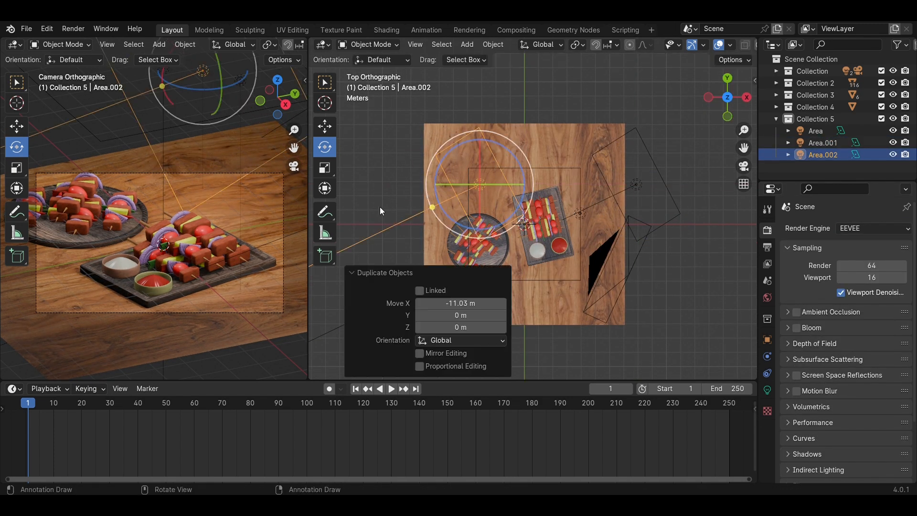
key("ctrl+z")
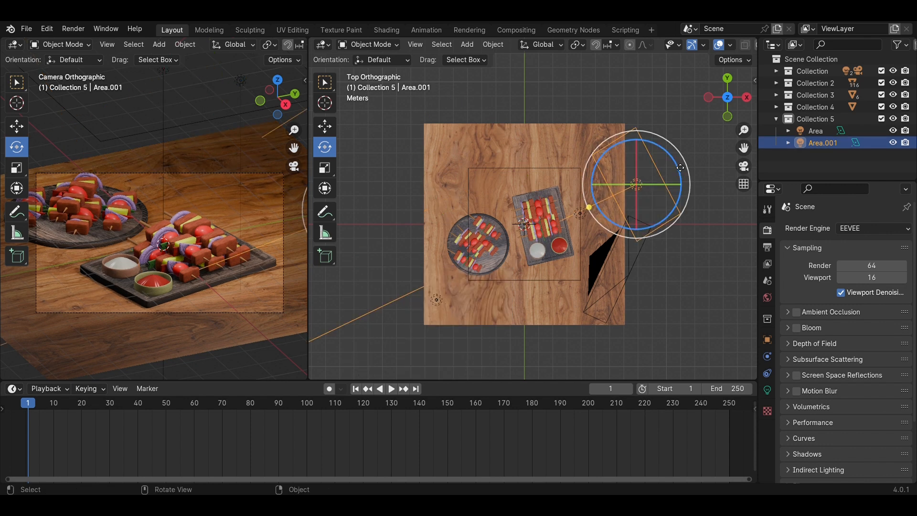
- Duplicate the second area light along negative X to the other side of the food and rotate the copy 126° about Z
key("shift+d")
key("x")
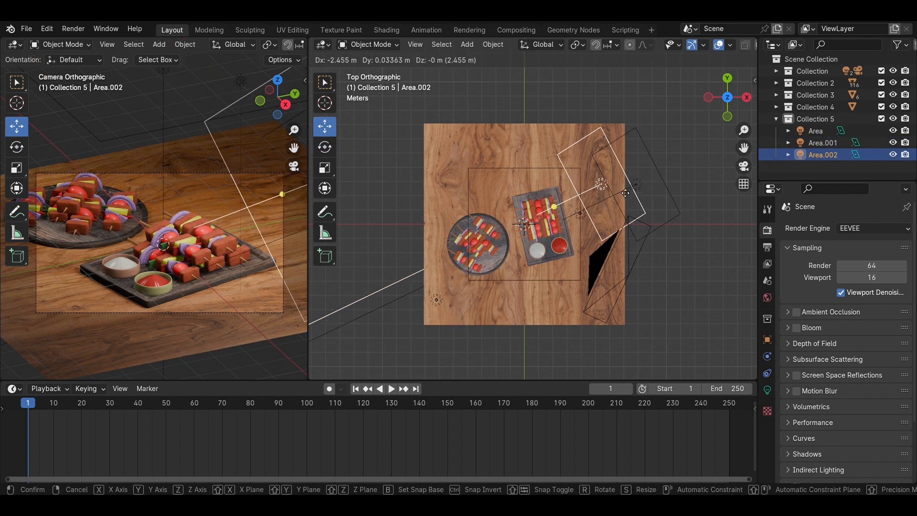
left_click(500, 197)
left_click(324, 146)
left_click_drag(514, 155, 749, 122)
- Scale down the third area light in front view and set its power to 200 W
left_click(727, 116)
left_click(325, 126)
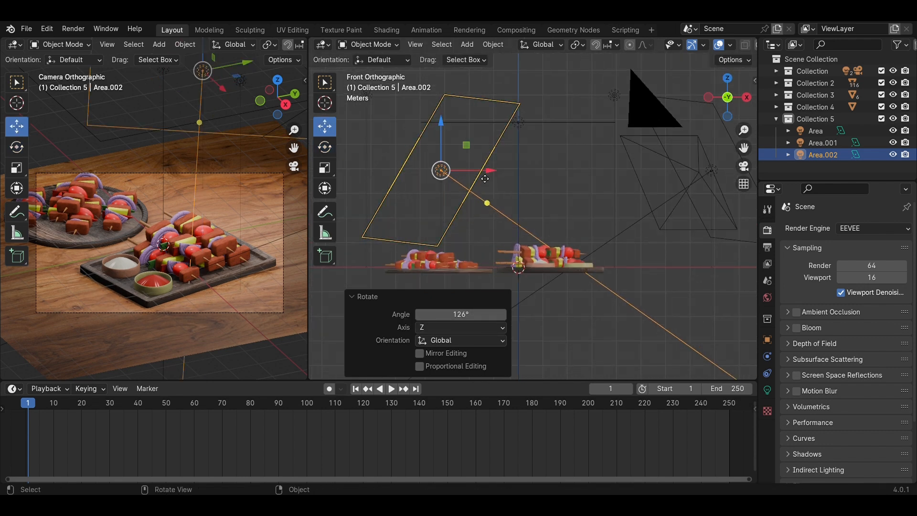
mouse_move(485, 179)
left_mouse_down()
mouse_move(456, 176)
mouse_move(513, 182)
mouse_move(497, 185)
left_mouse_up()
key("s")
left_click(496, 173)
left_click(549, 178)
key("ctrl+z")
left_click(764, 389)
left_click(517, 189)
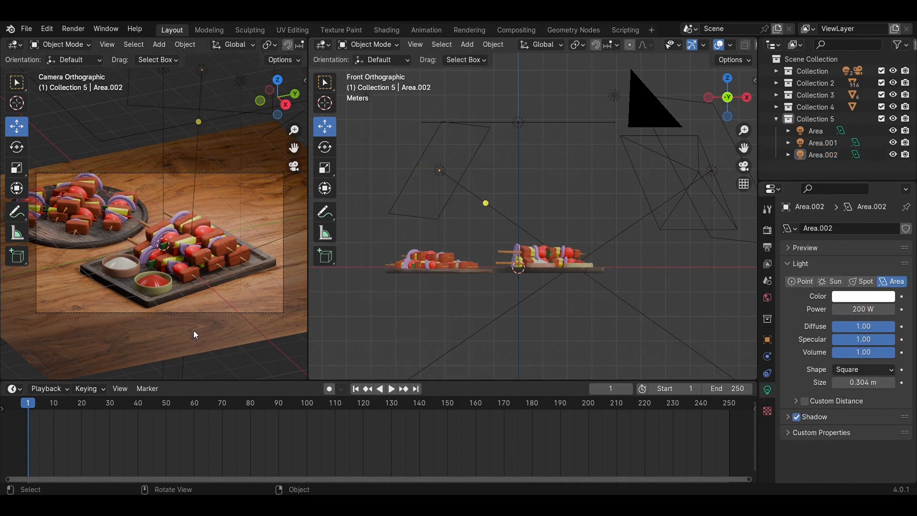
- Check the effect of the third area light in Cycles and switch back to EEVEE
left_click(766, 230)
left_click(864, 268)
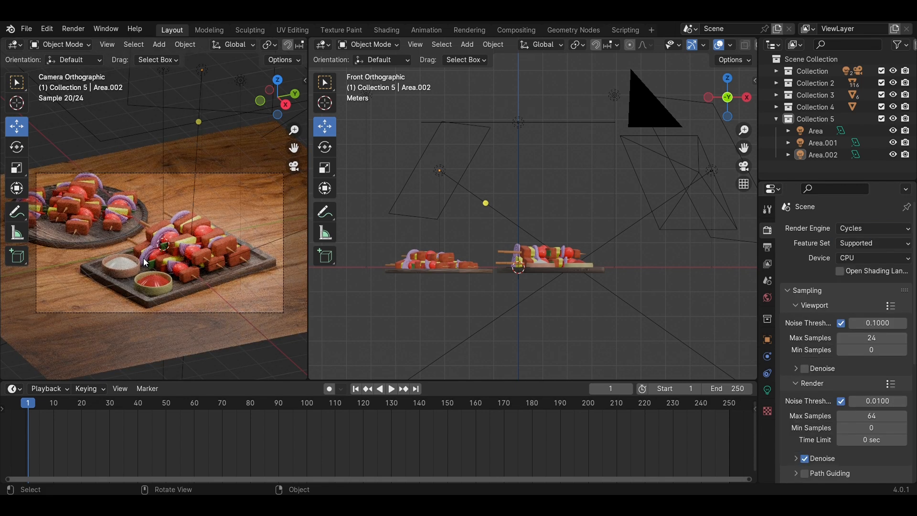
left_click(854, 243)
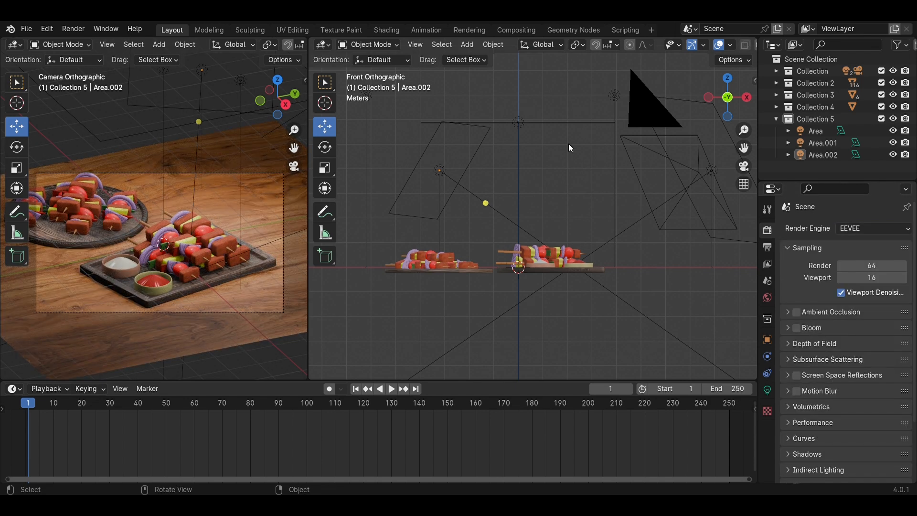
- Duplicate the second area light 7.6672 m along negative Y in top view and rotate the copy -63.2° about Z
left_click(727, 80)
key("shift+d")
key("y")
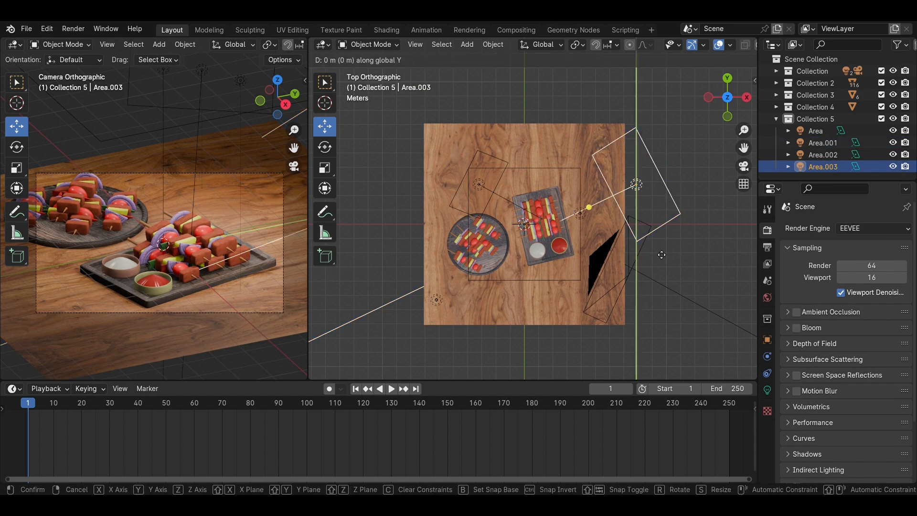
left_click(667, 300)
key("r")
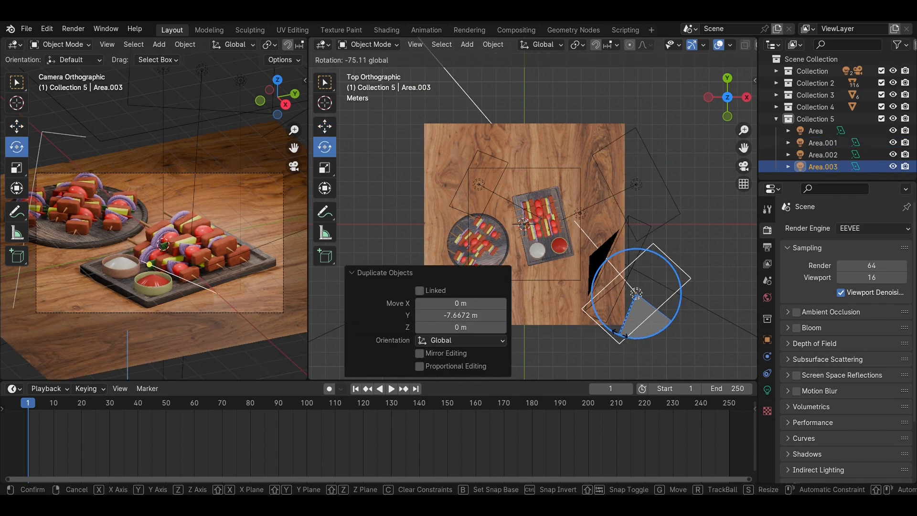
left_click(617, 330)
- Move the fourth area light about 2.2 m along negative X and a little farther along negative Y
key("g")
key("x")
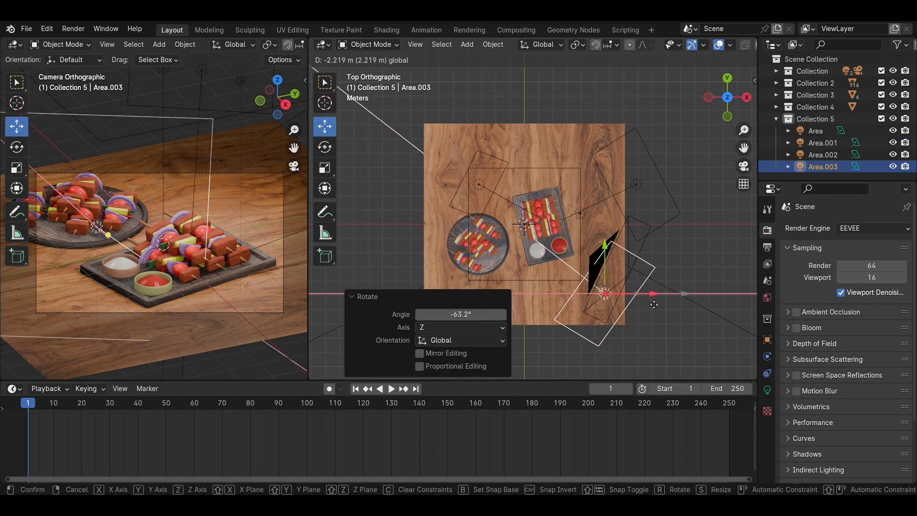
left_click_drag(654, 305, 654, 305)
left_click_drag(605, 246, 606, 265)
- Move the fourth area light another 2.1522 m along negative X and rotate it in top view to aim at the food
key("r")
left_click(685, 343)
mouse_move(629, 327)
left_mouse_down()
mouse_move(620, 319)
mouse_move(632, 332)
mouse_move(635, 313)
mouse_move(623, 314)
left_mouse_up()
key("r")
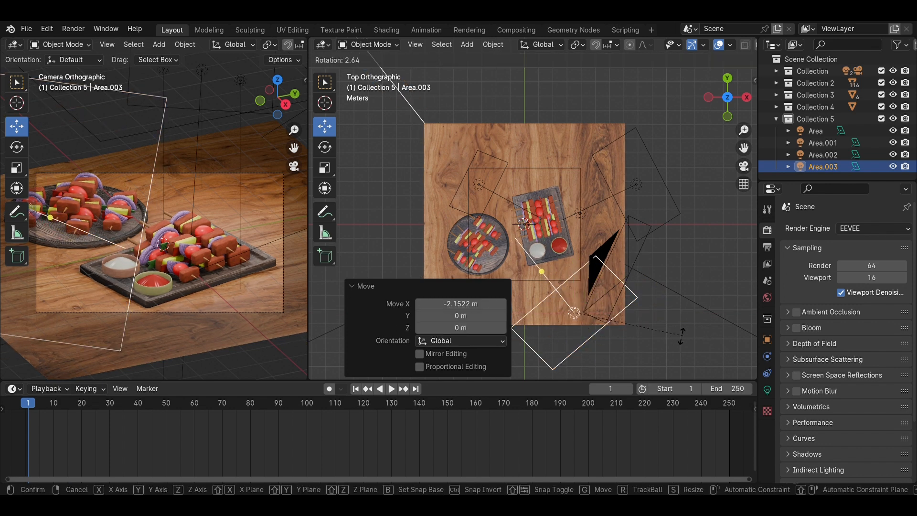
left_click(665, 344)
left_click(666, 287)
- Check the four-light setup in Cycles, return to EEVEE, and save the file as Bar.B.Q.blend
scroll(254, 296, "up", 2)
scroll(254, 296, "down", 1)
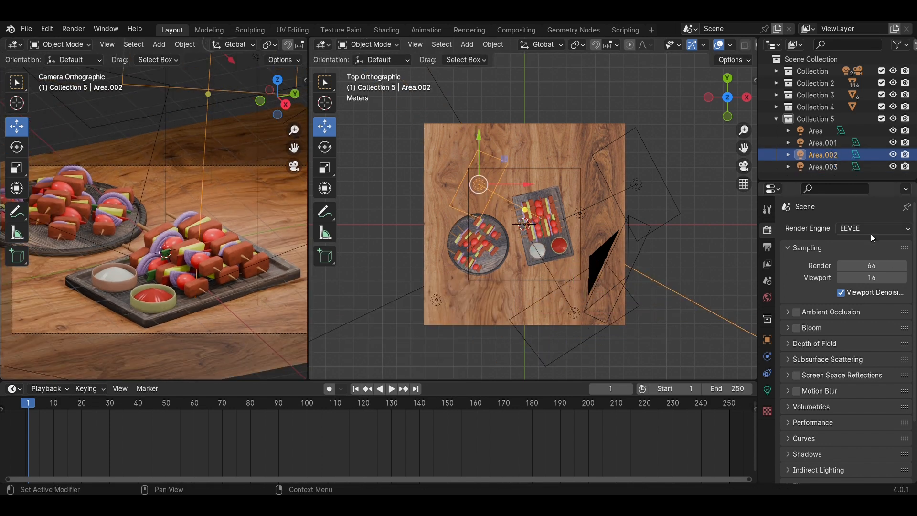
left_click(848, 272)
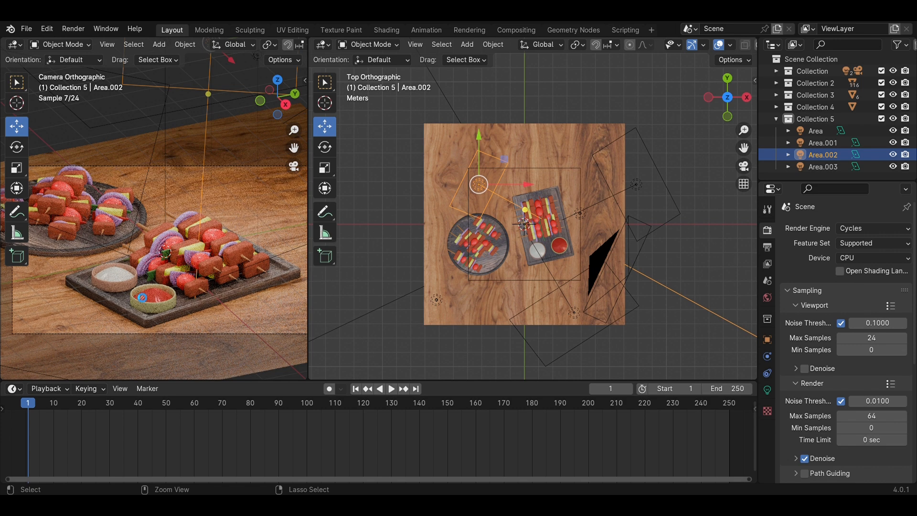
left_click(859, 229)
left_click(860, 241)
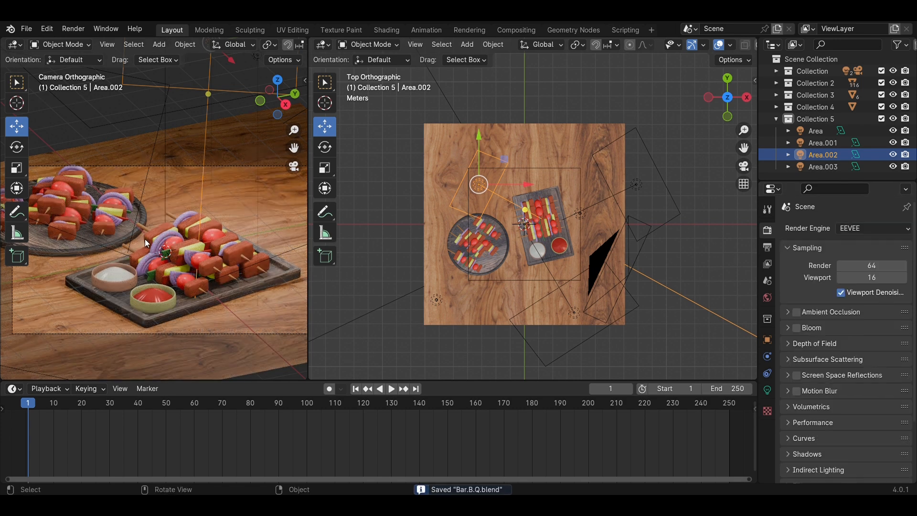
- Hide the wooden ground plane and the area lights in Collection 5
middle_click_drag(632, 174, 502, 210)
scroll(165, 231, "up", 3)
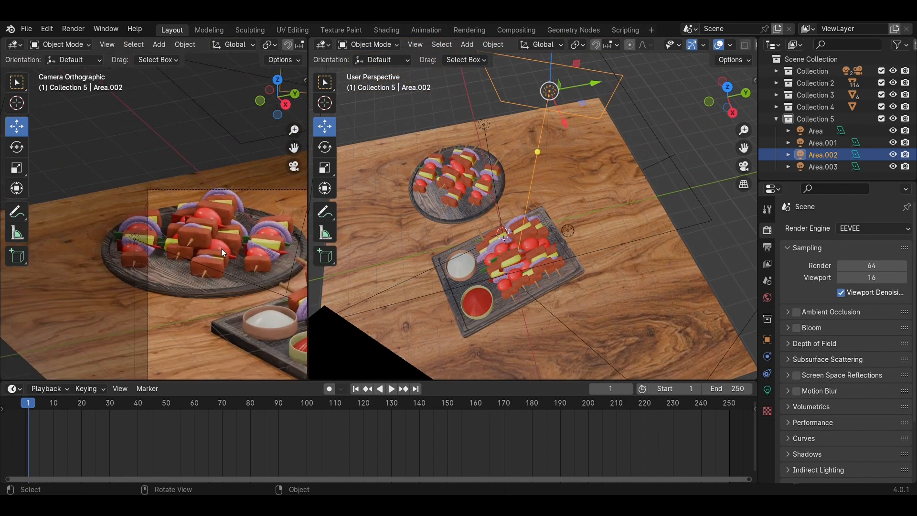
scroll(222, 248, "up", 1)
scroll(425, 233, "down", 2)
middle_click_drag(501, 211, 640, 260)
scroll(668, 248, "up", 3)
left_click(729, 207)
left_click(777, 107)
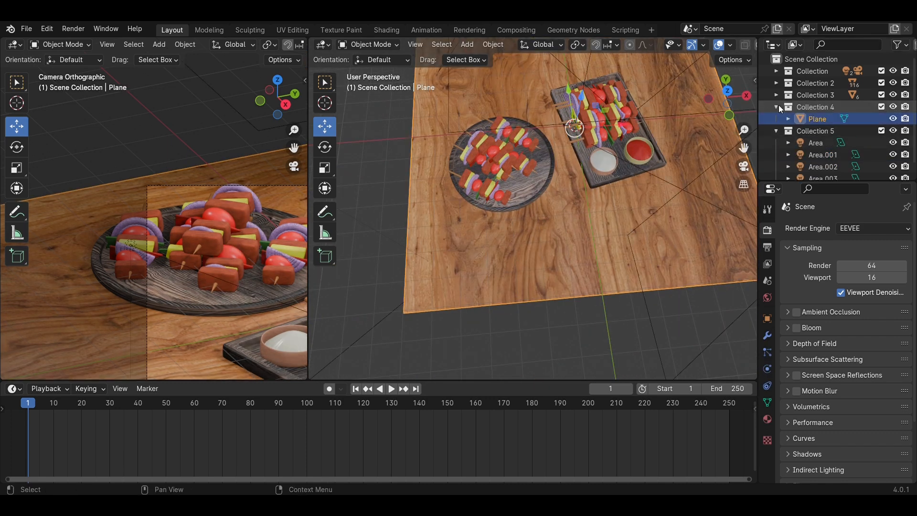
left_click(892, 119)
scroll(584, 189, "up", 2)
middle_click_drag(584, 189, 597, 200)
left_click(893, 131)
middle_click_drag(511, 219, 500, 254)
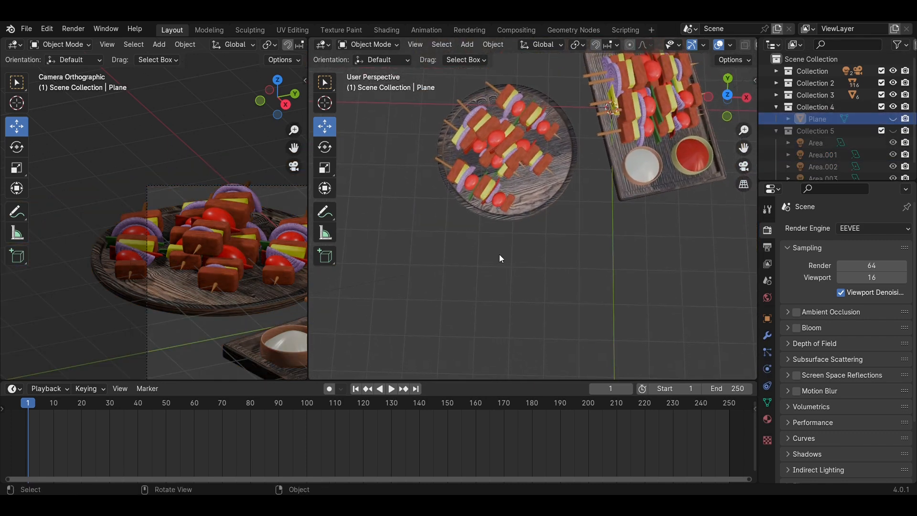
- Locate the round wooden plate in Collection 3 and hide it from the viewport
scroll(500, 253, "up", 1)
left_click(539, 193)
left_click(769, 95)
left_click(776, 95)
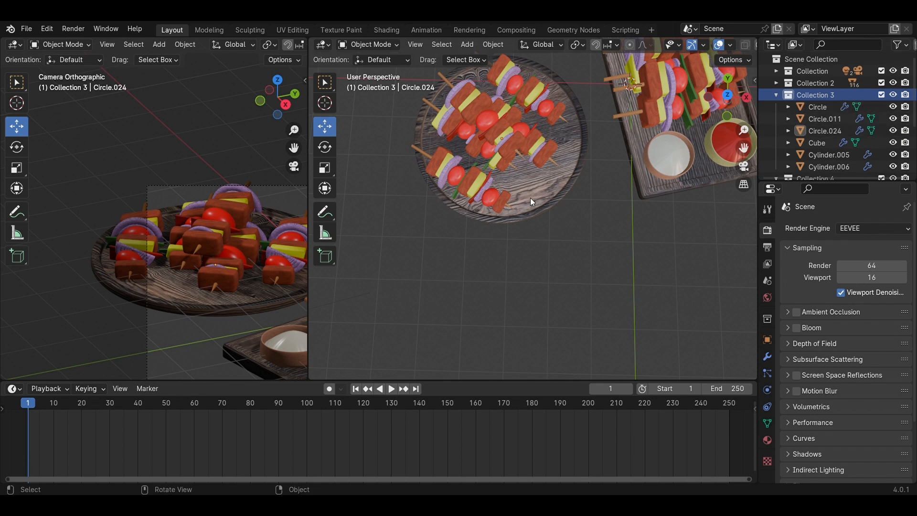
left_click(530, 198)
left_click(893, 131)
- Rotate the front skewer of the round plate about 5° in top view and unhide the plate
left_click(709, 93)
scroll(569, 231, "up", 3)
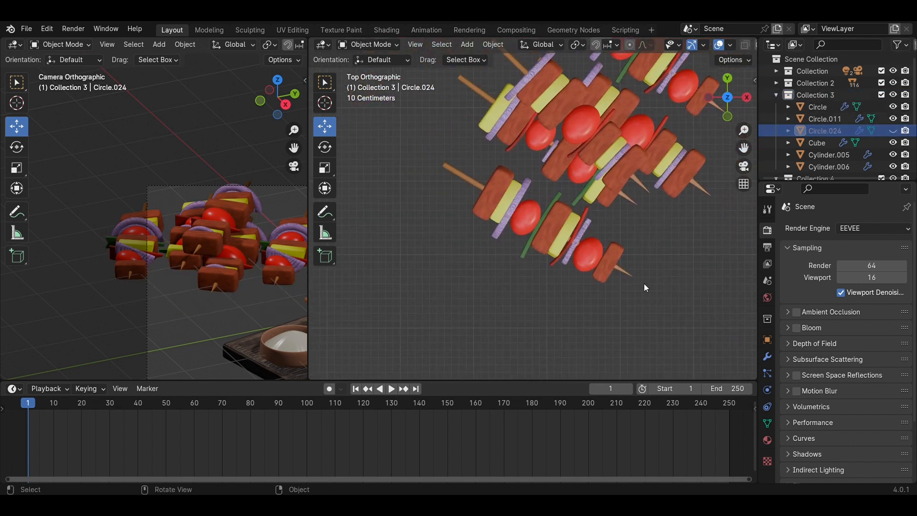
left_click_drag(535, 267, 535, 268, "shift")
key("r")
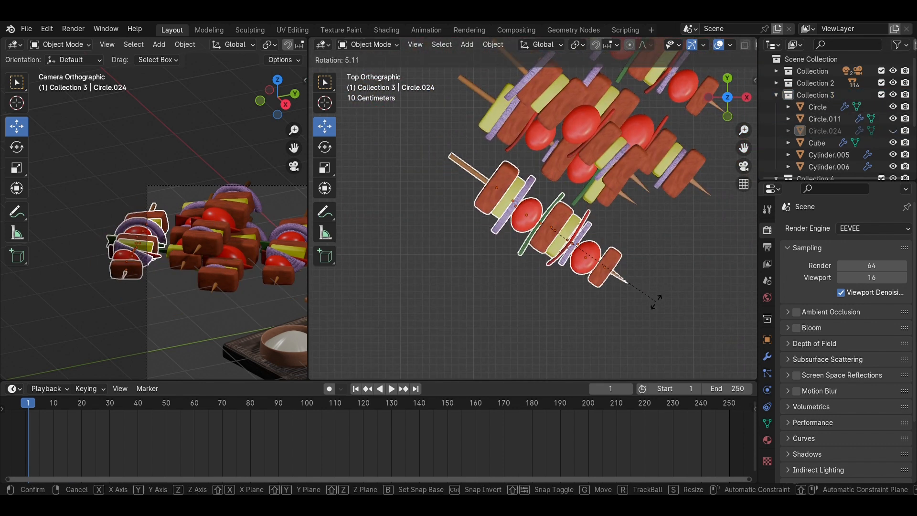
left_click(655, 300)
left_click(893, 131)
- Reposition the rotated skewer on the round plate, shifting it toward positive Y and adjusting it along X
left_click_drag(588, 230, 596, 230)
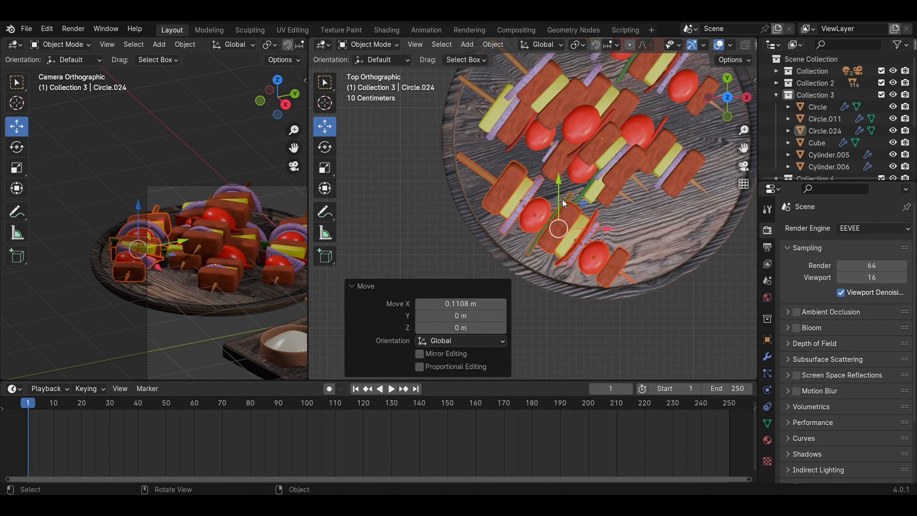
left_click_drag(561, 197, 562, 189)
left_click_drag(585, 220, 573, 222)
left_click(623, 328)
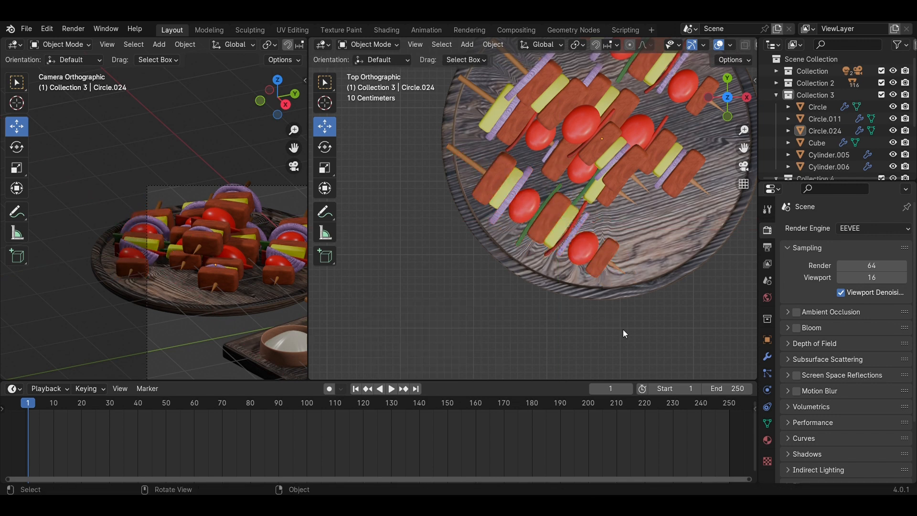
- Show the wooden ground plane and the Collection 5 lights again
middle_click_drag(622, 329, 619, 297)
scroll(573, 286, "down", 3)
scroll(239, 238, "down", 3)
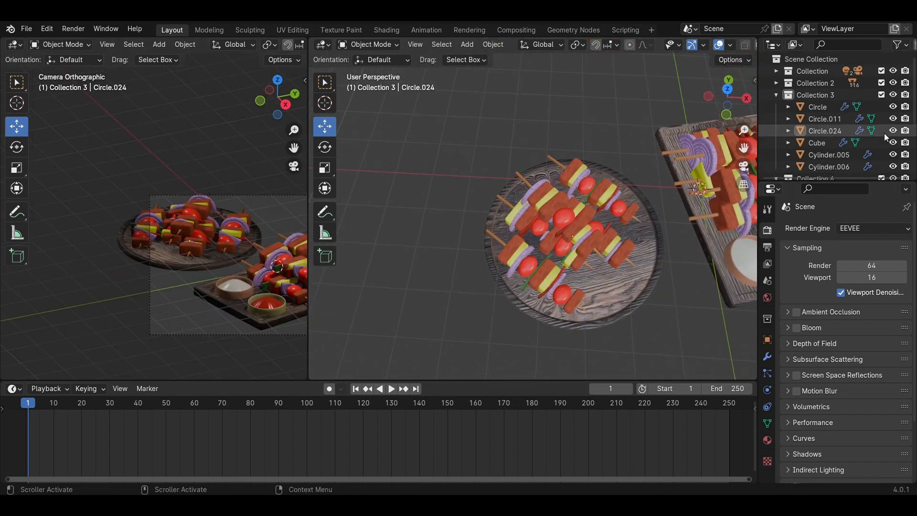
left_click(776, 95)
left_click(881, 107)
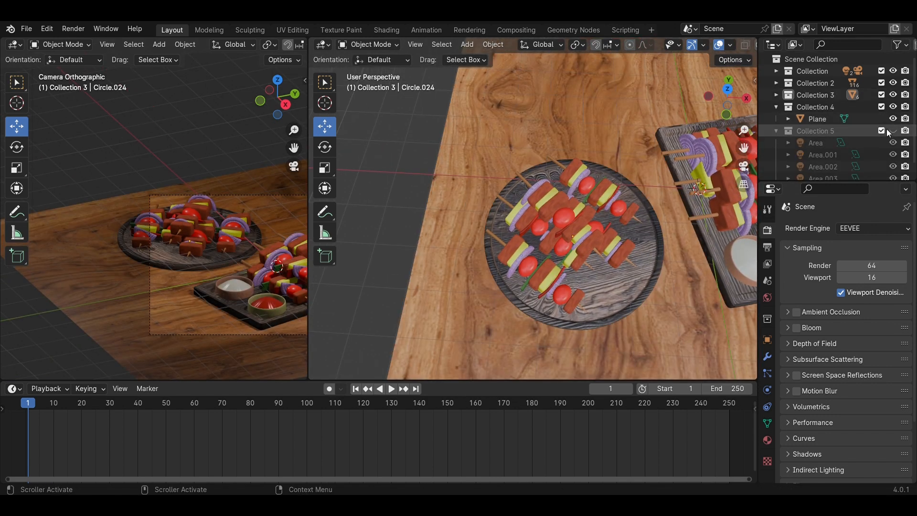
left_click(881, 131)
- Set the camera viewport to rendered shading and switch the render engine to Cycles
scroll(168, 282, "down", 2)
middle_click_drag(239, 261, 159, 260, "shift")
scroll(159, 259, "up", 3)
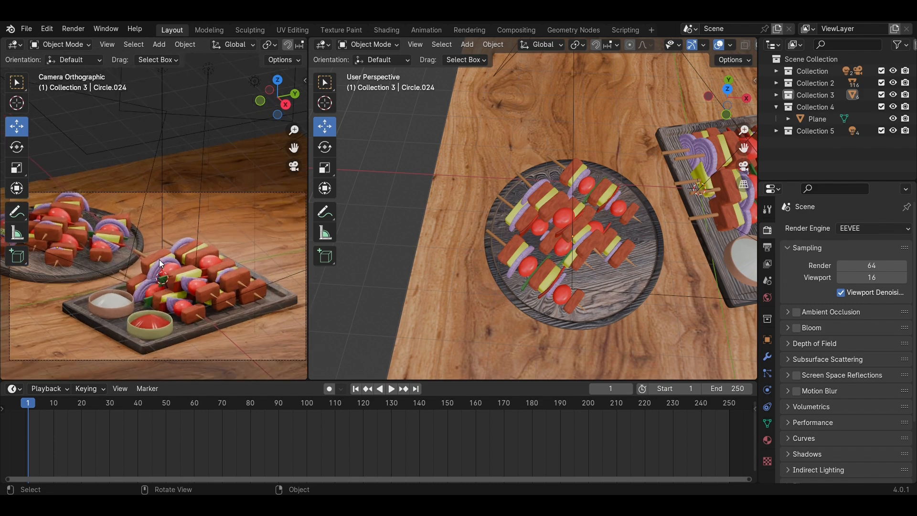
key("z")
left_click(172, 198)
left_click(875, 232)
left_click(852, 267)
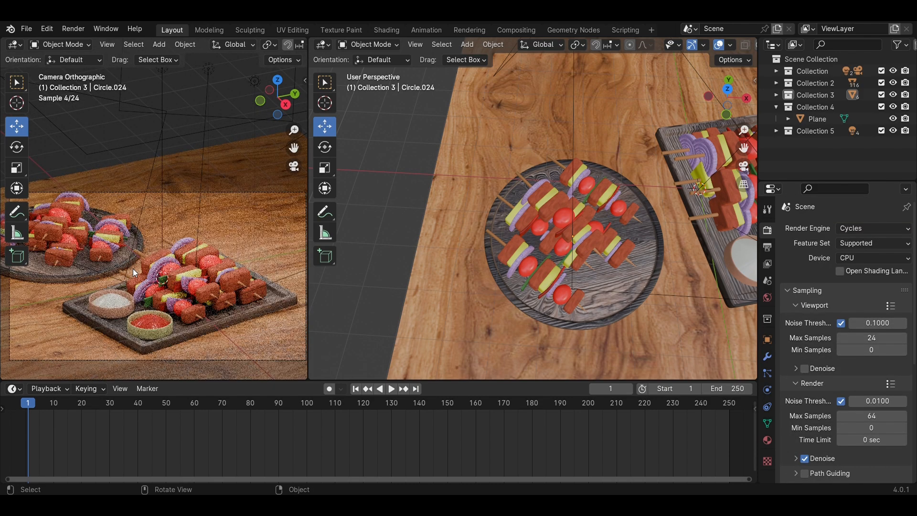